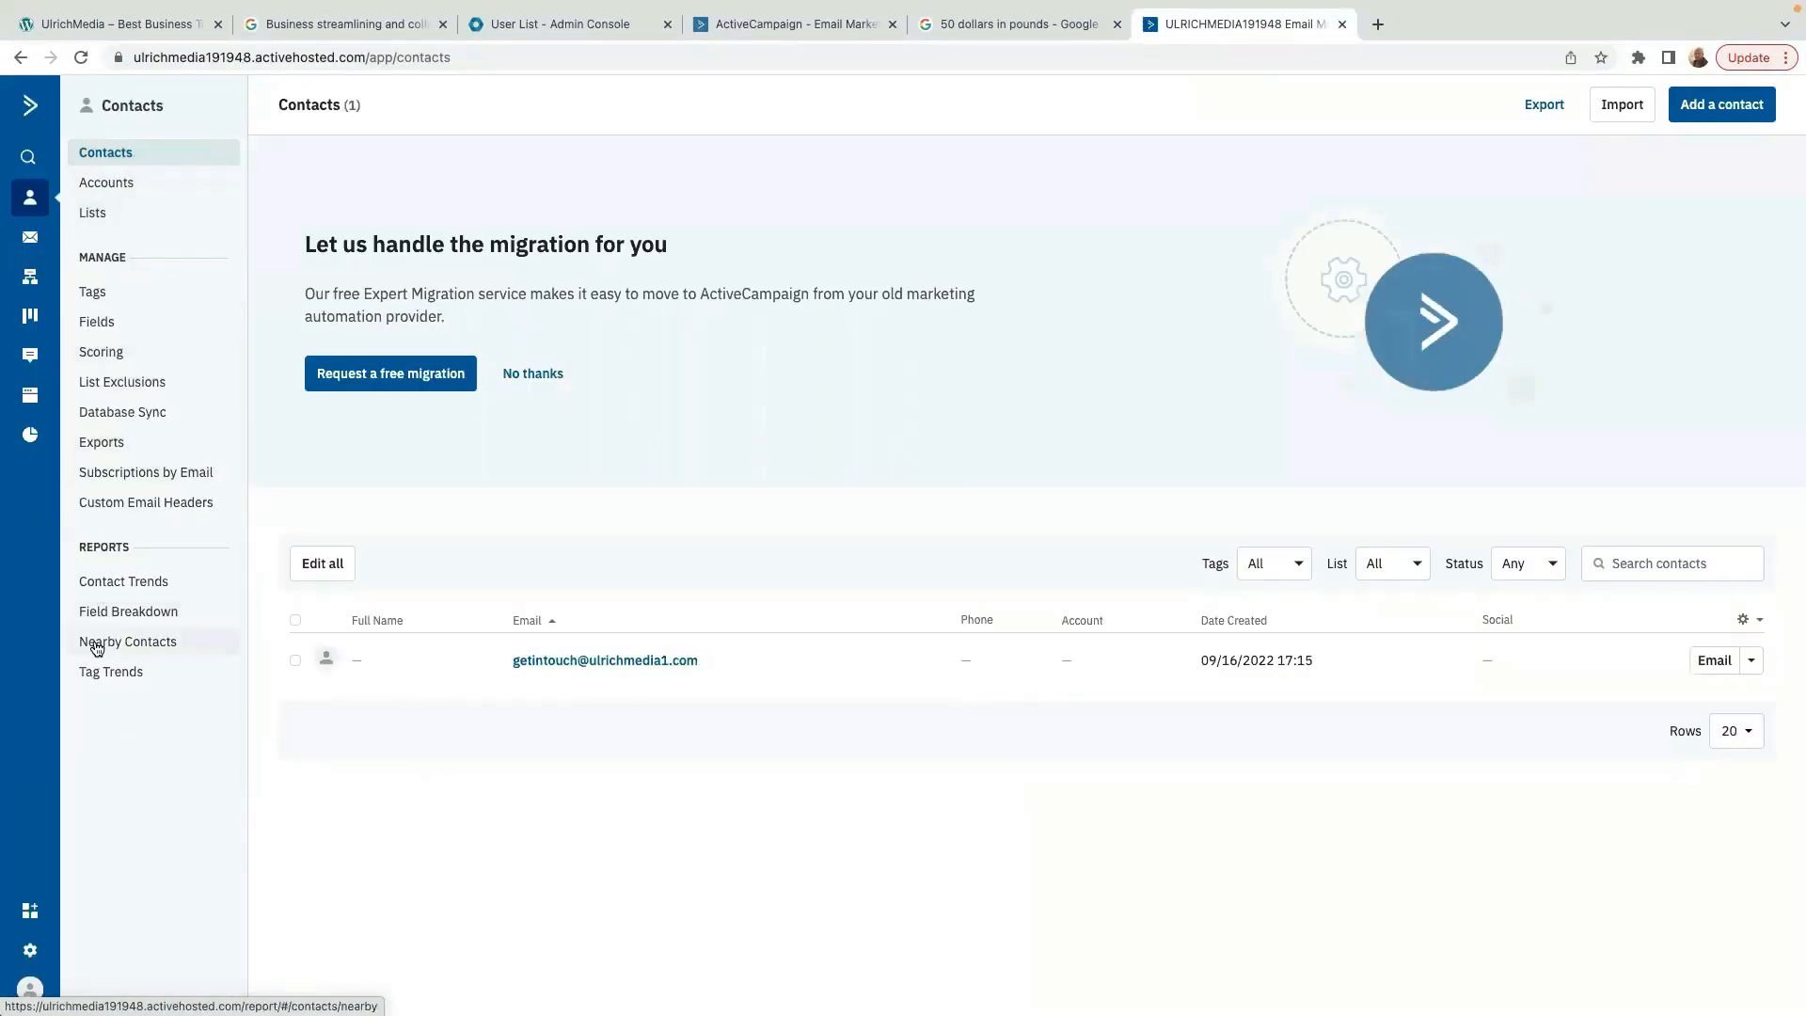
- Add a custom contact list named "my Lead Magnet"
left_click(105, 216)
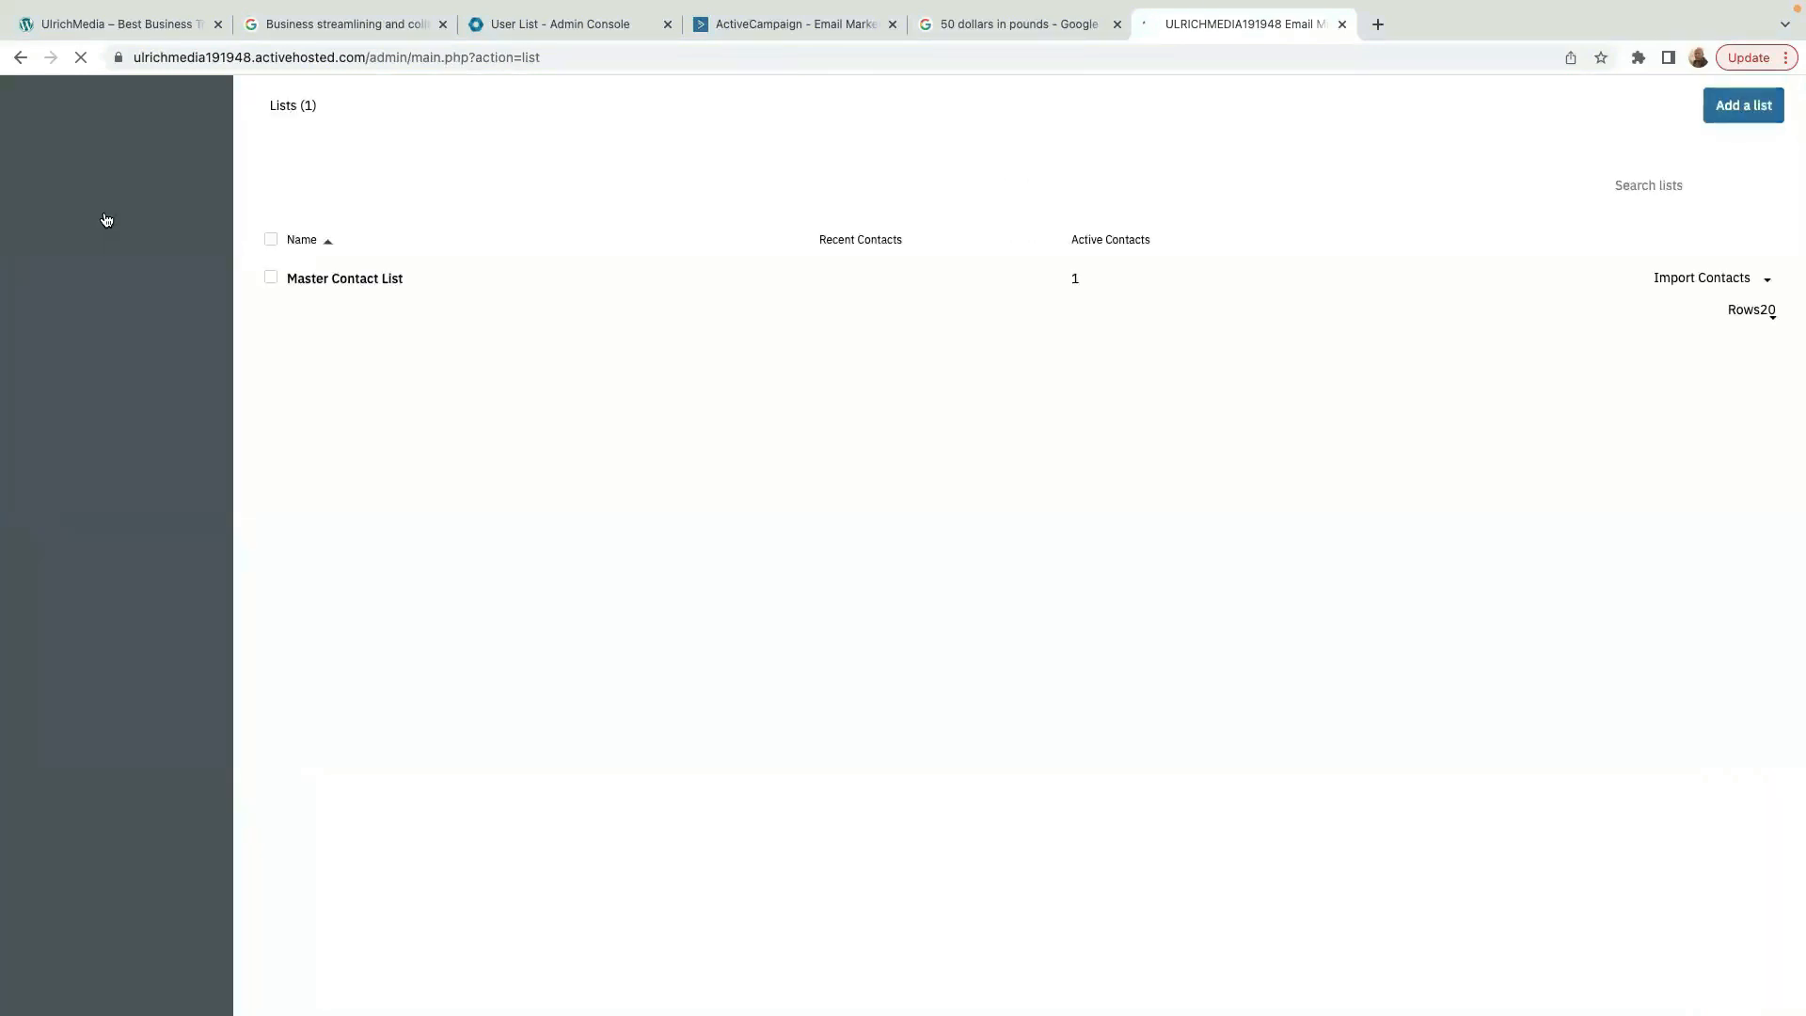
mouse_move(90, 997)
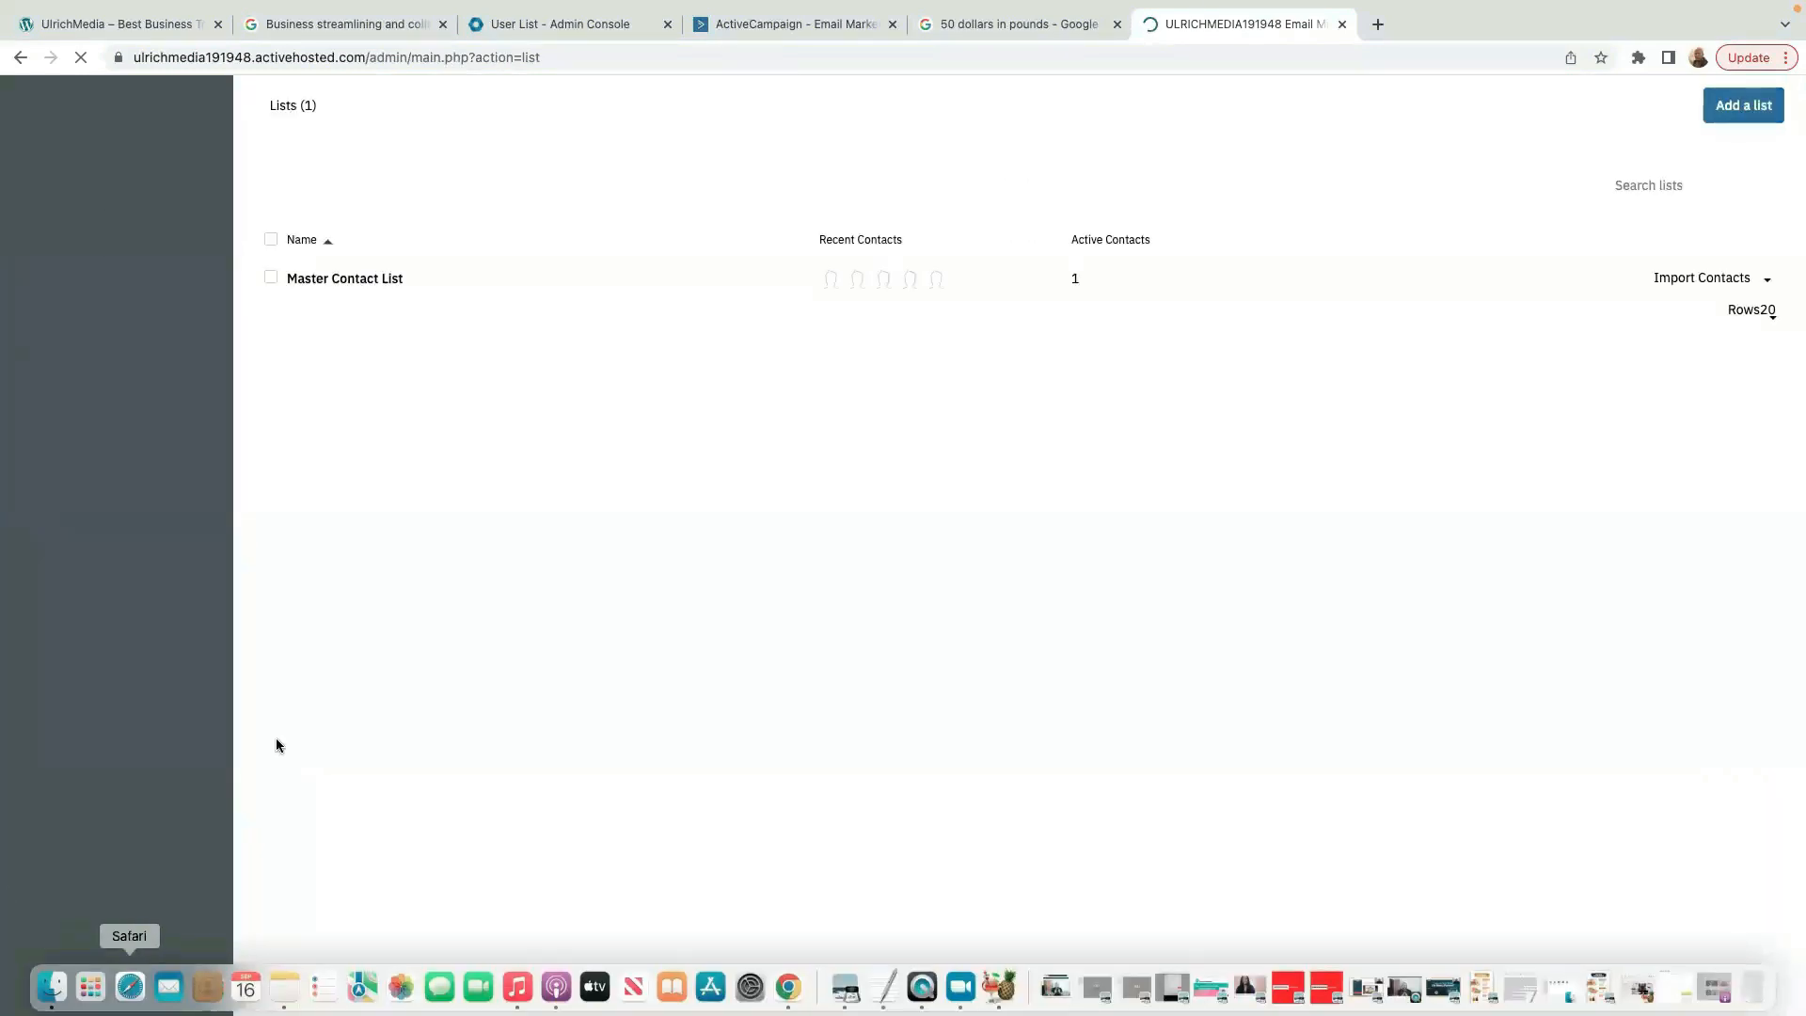
left_click(1753, 113)
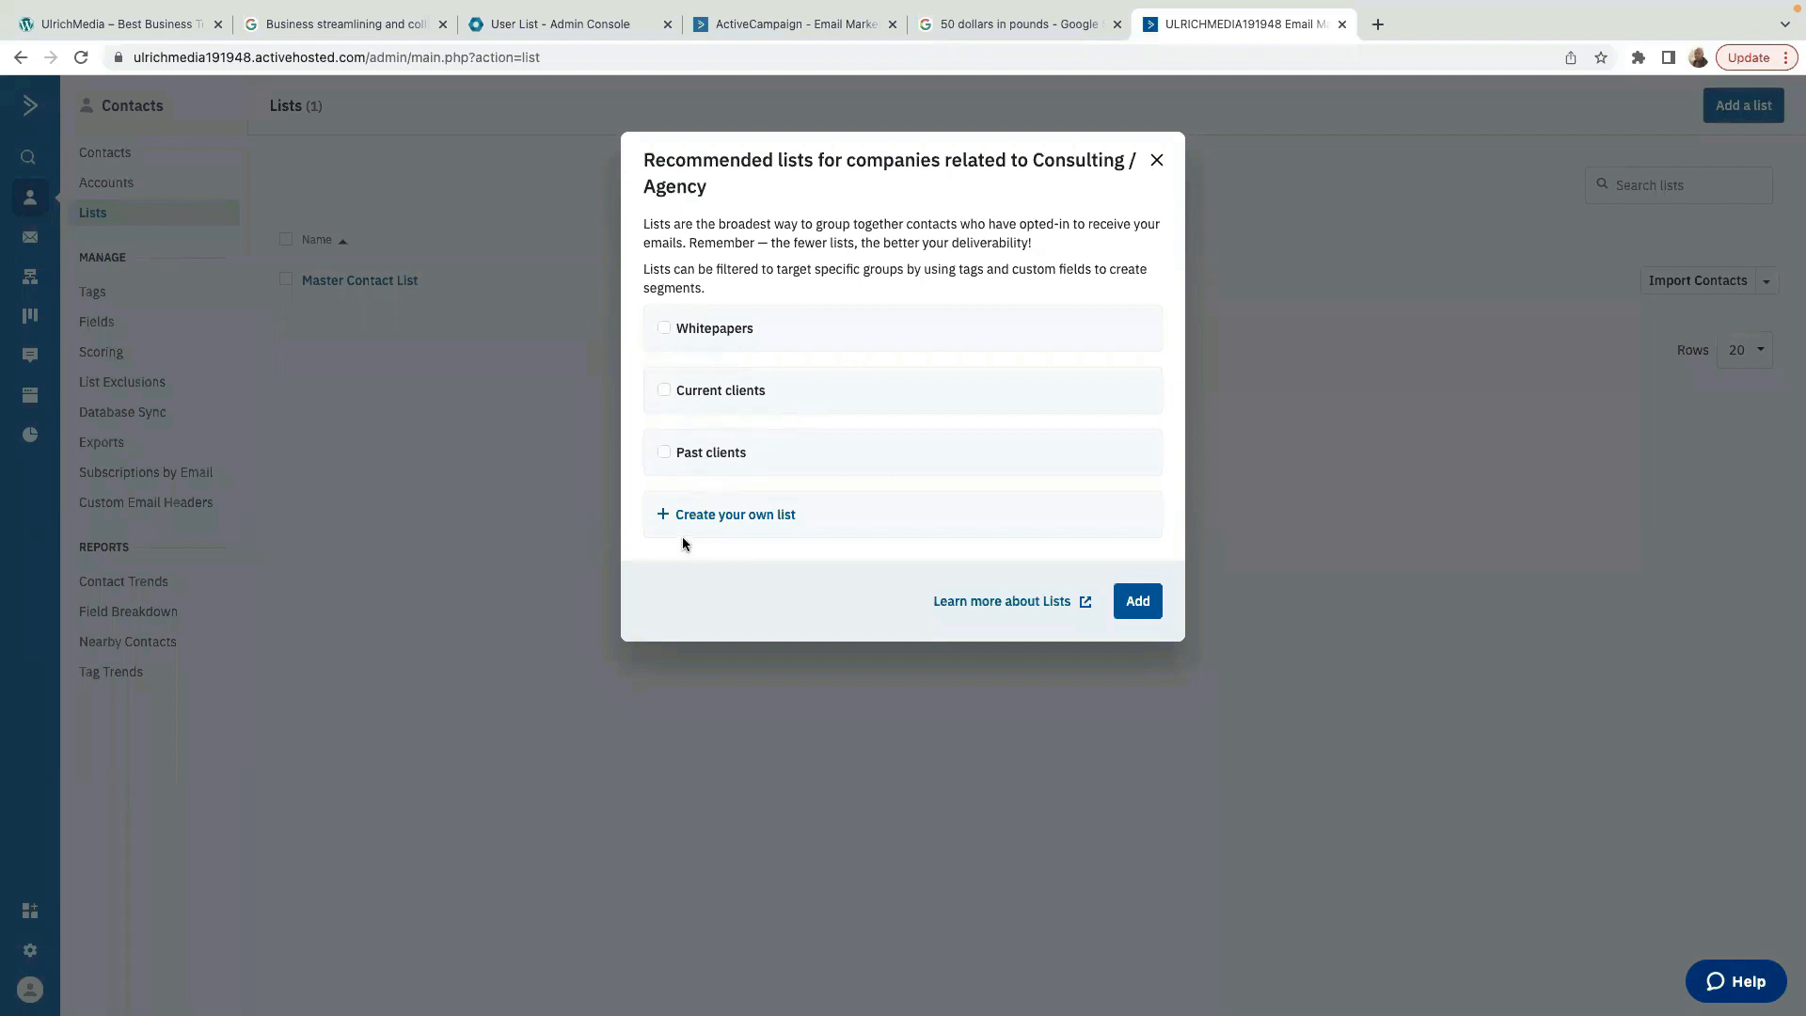
left_click(726, 515)
left_click(729, 528)
type("my Lead Magnet")
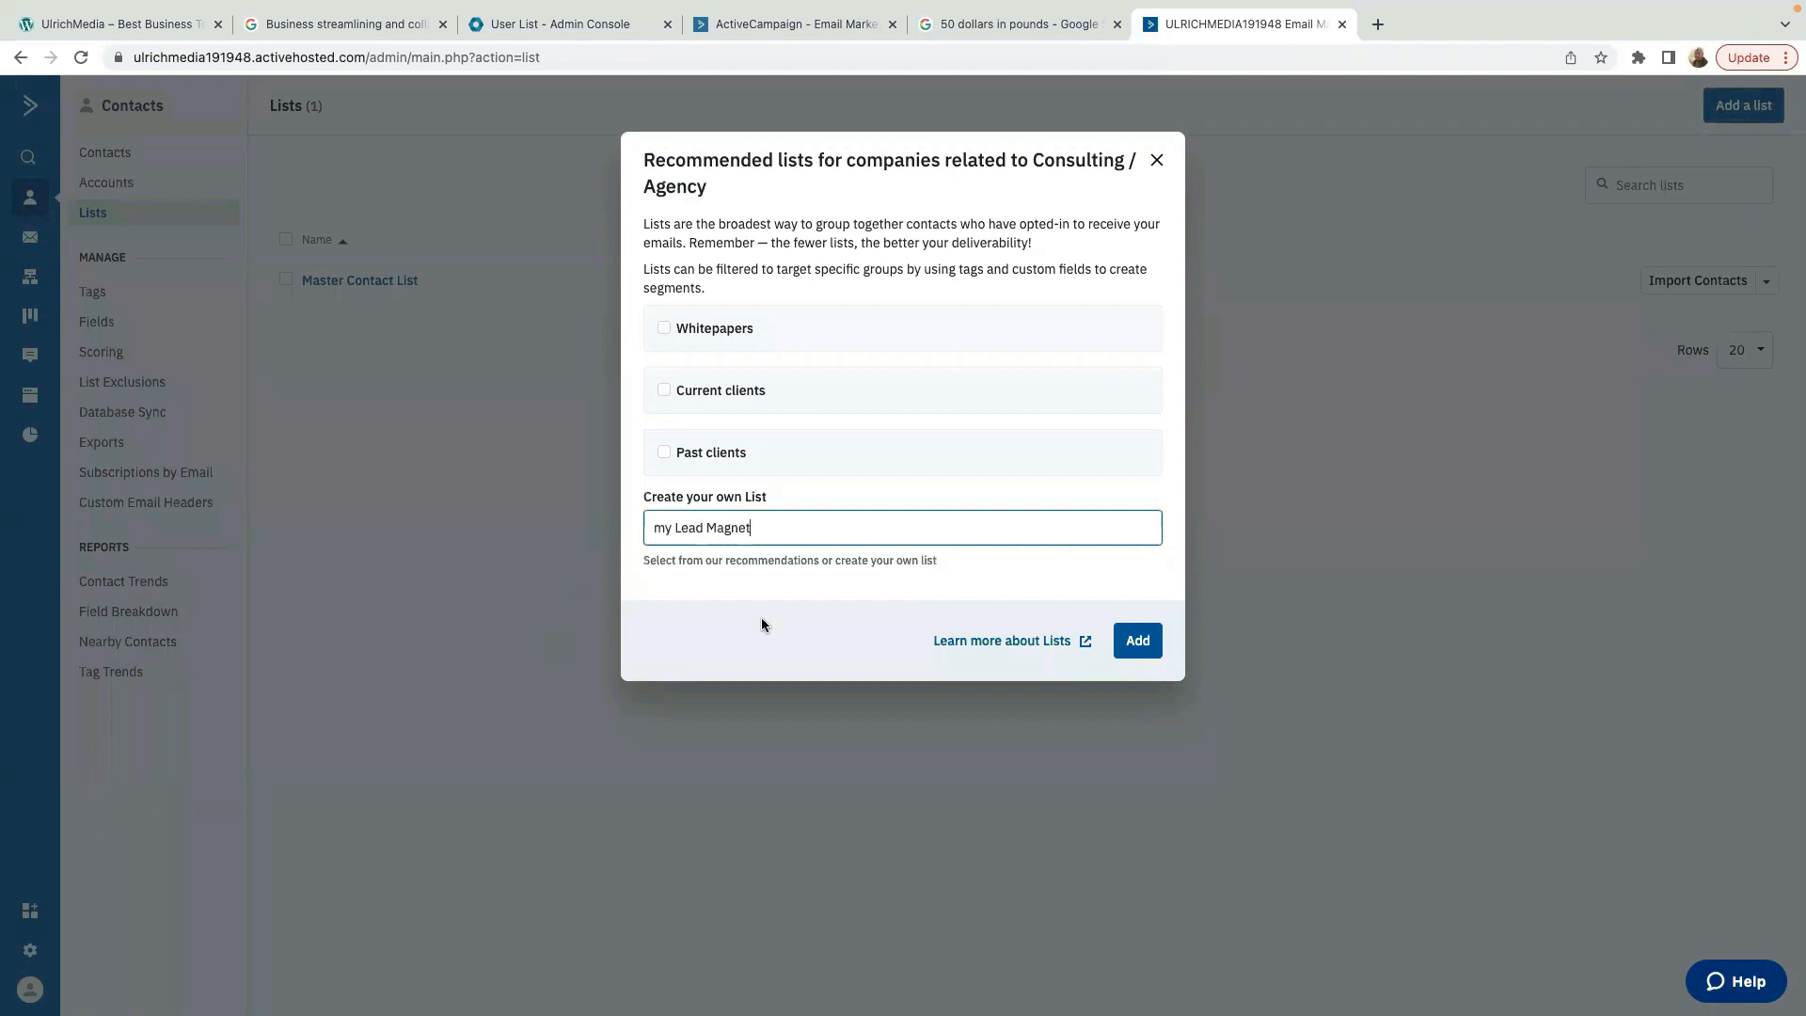
left_click(1140, 648)
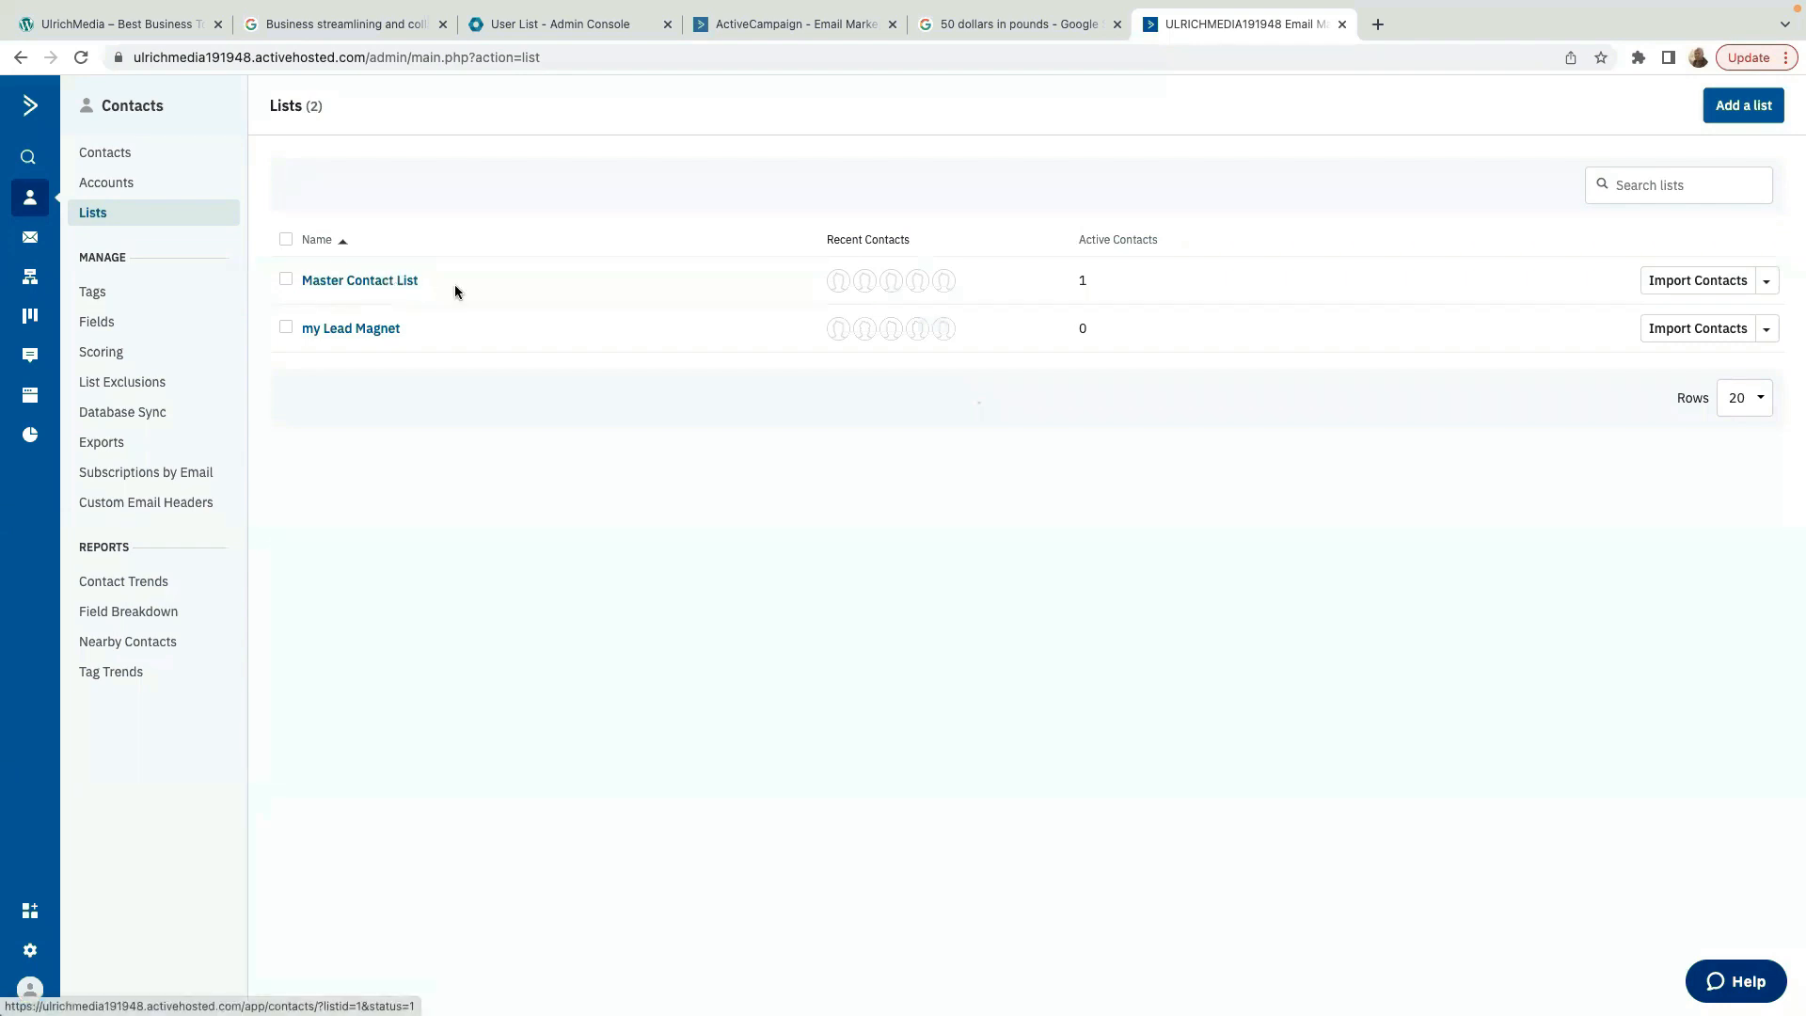
left_click(285, 280)
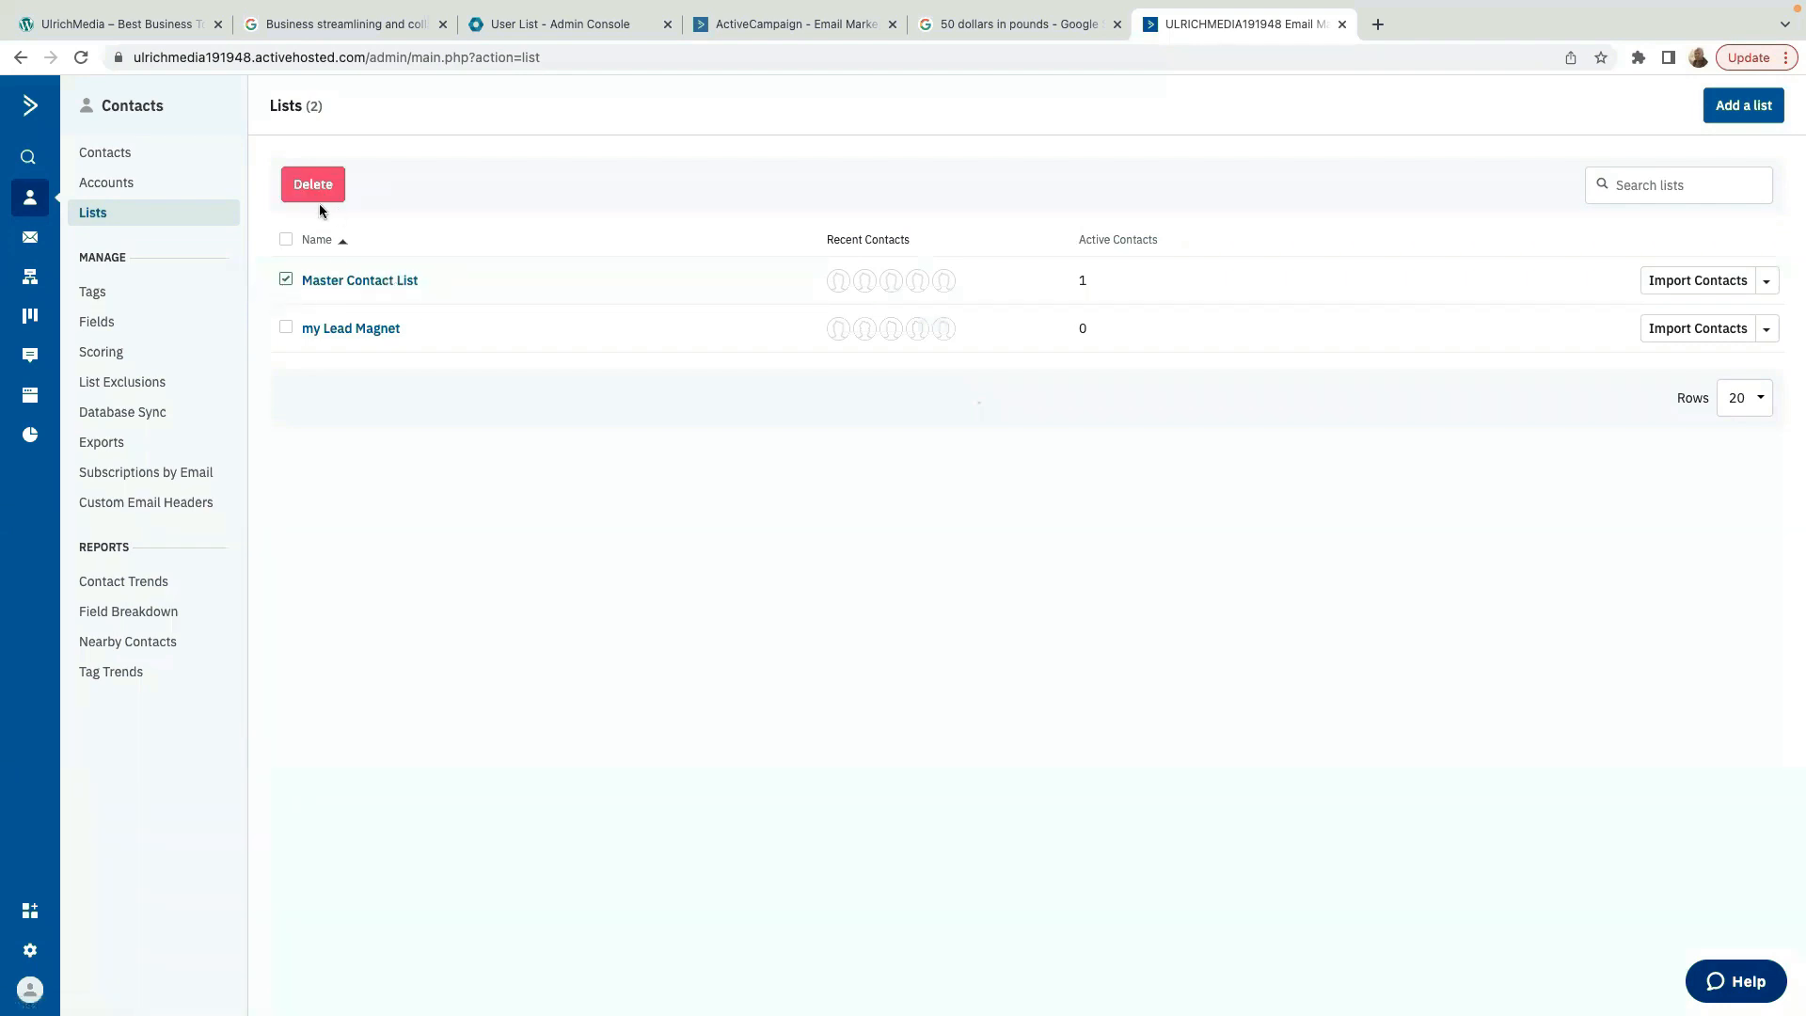
left_click(285, 280)
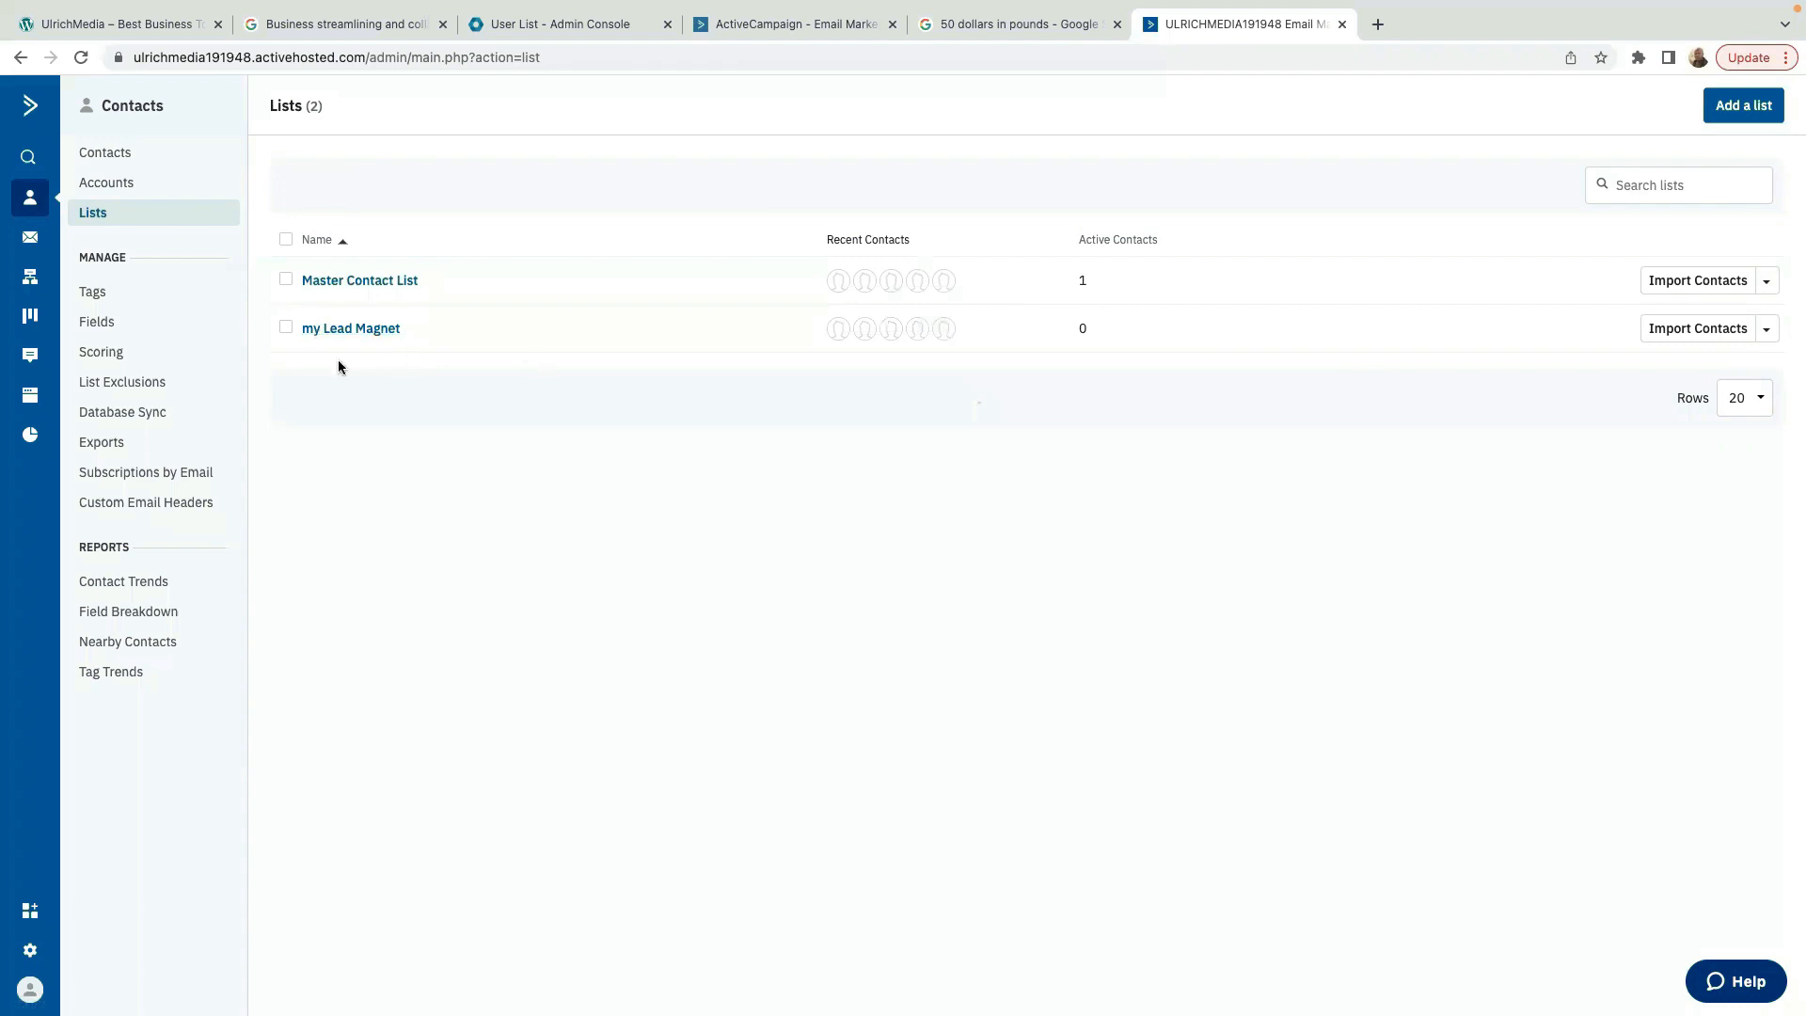
- Import contacts from the CSV file "Documents for Excel.csv", searching for "excel" to find it, and run the import
left_click(1693, 336)
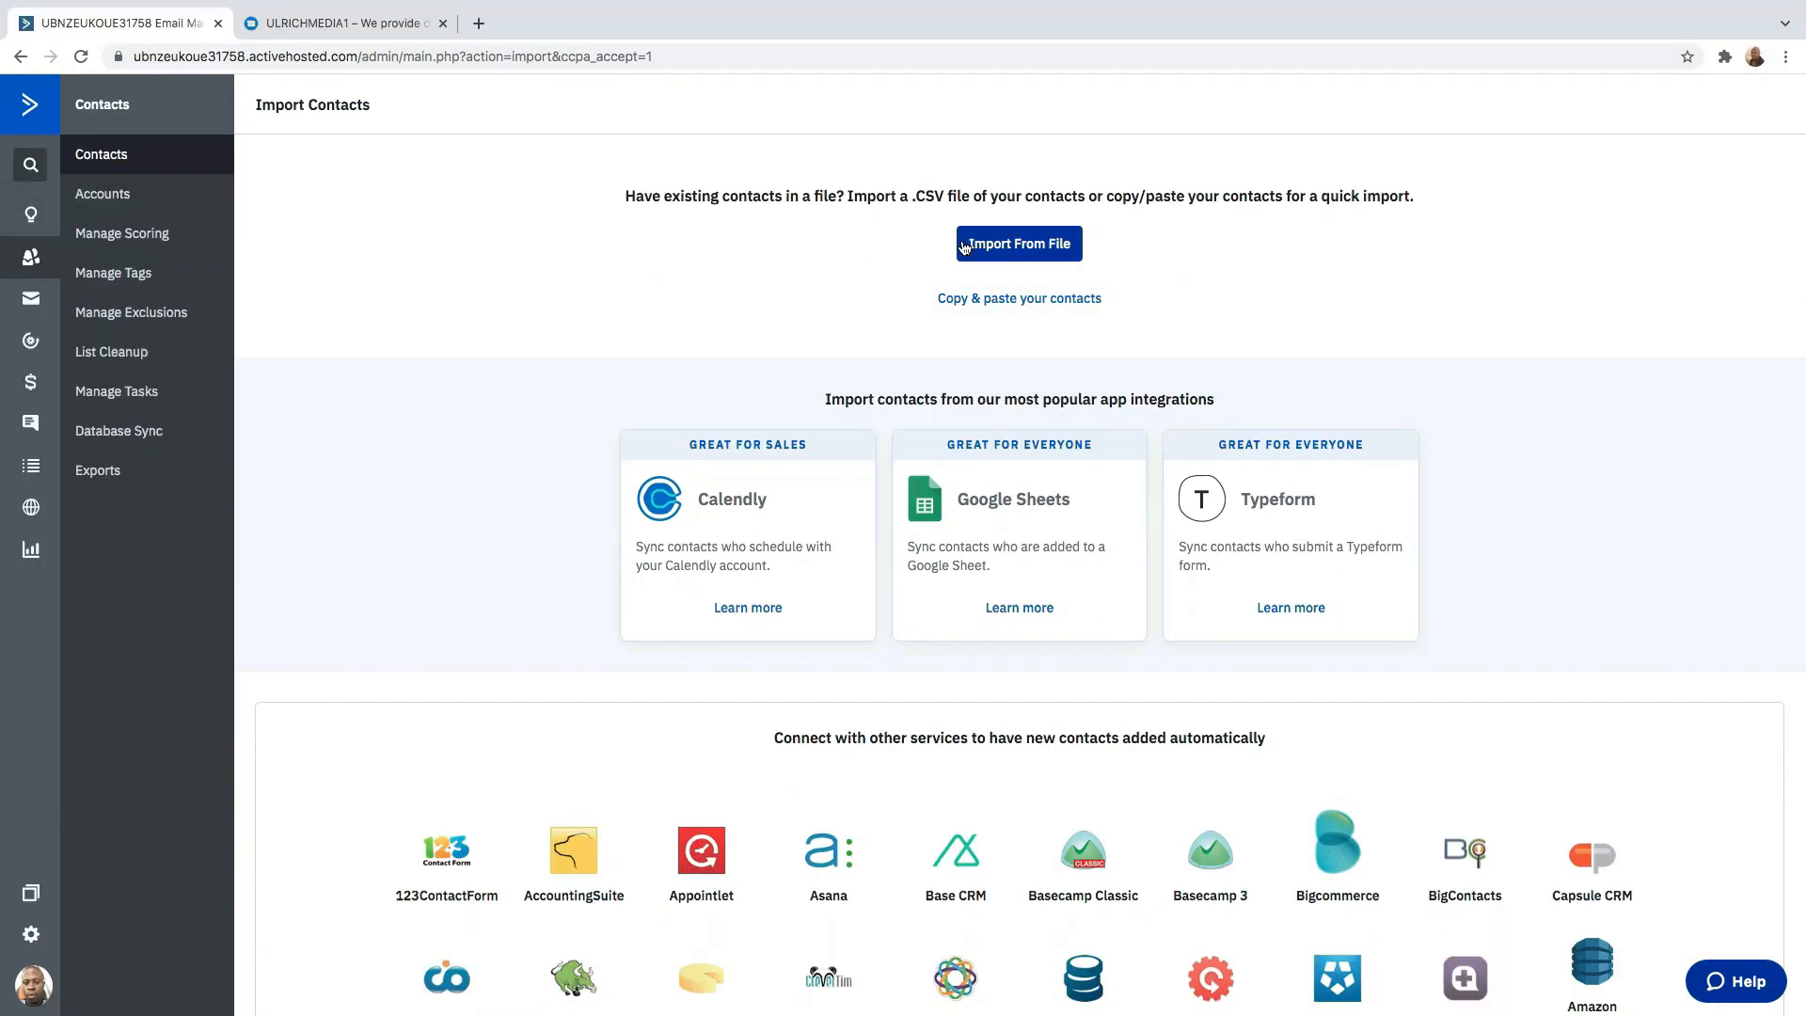
left_click(1006, 246)
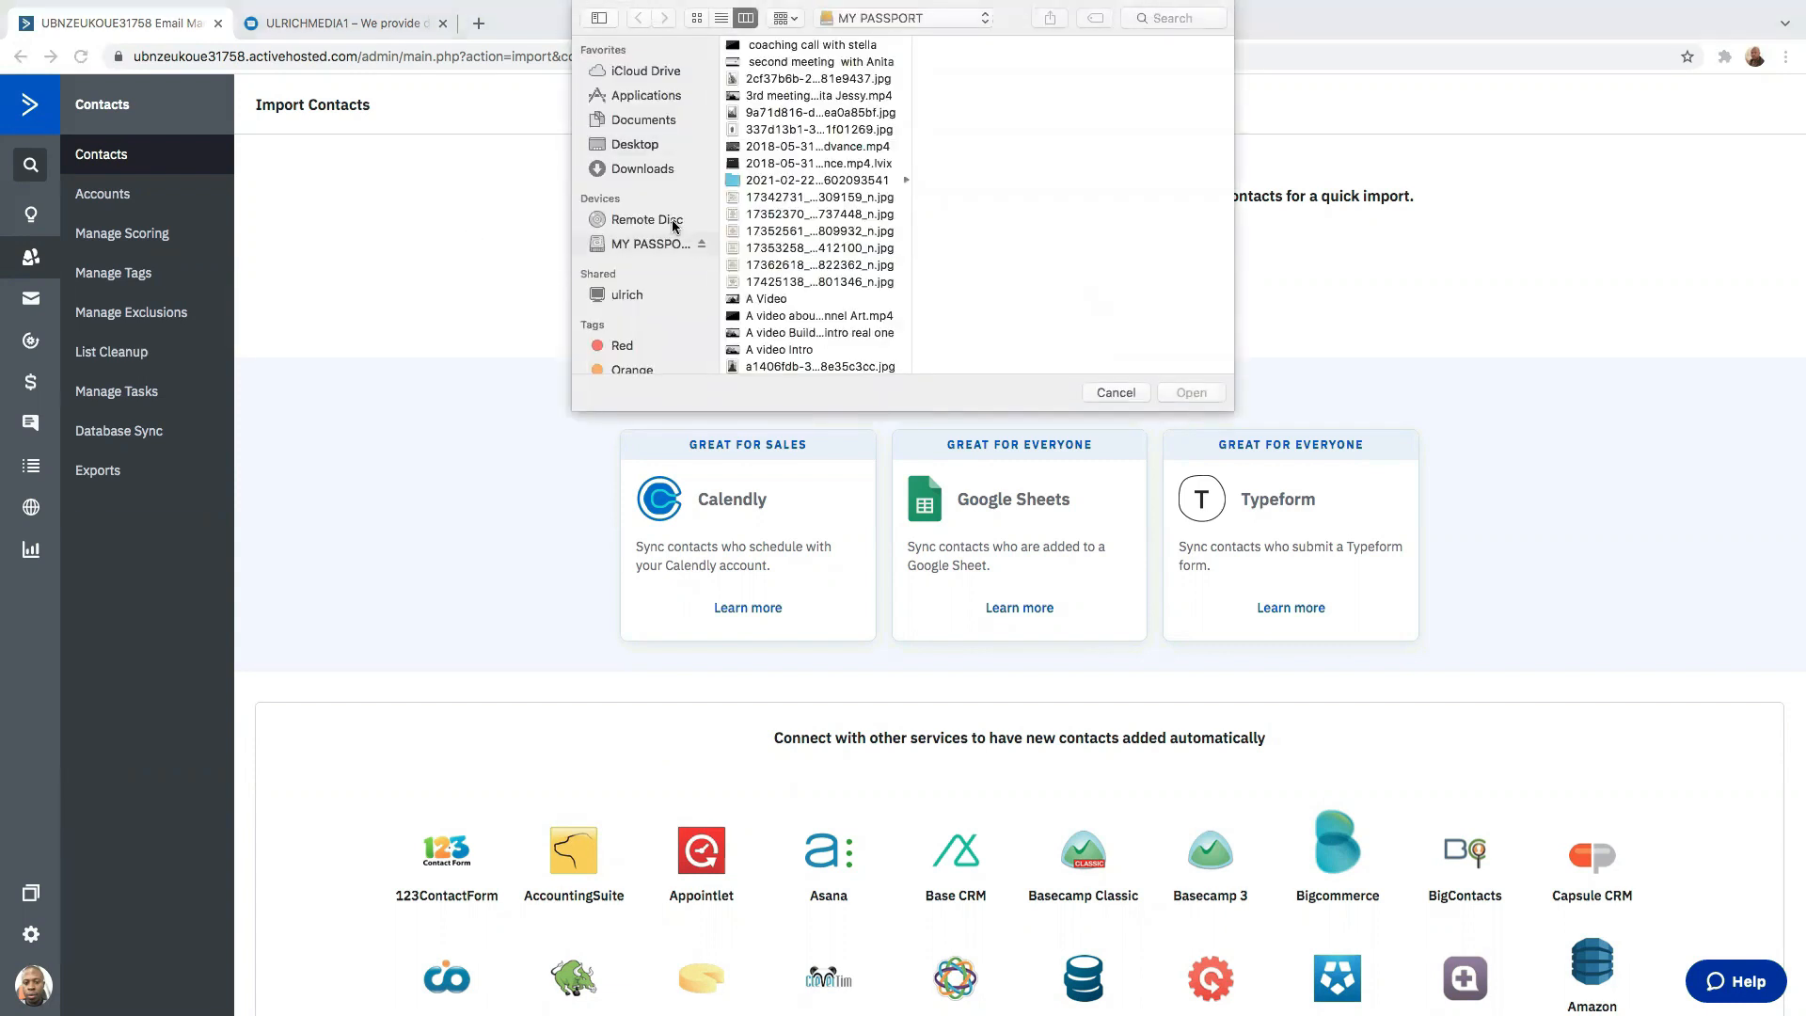
left_click(1165, 19)
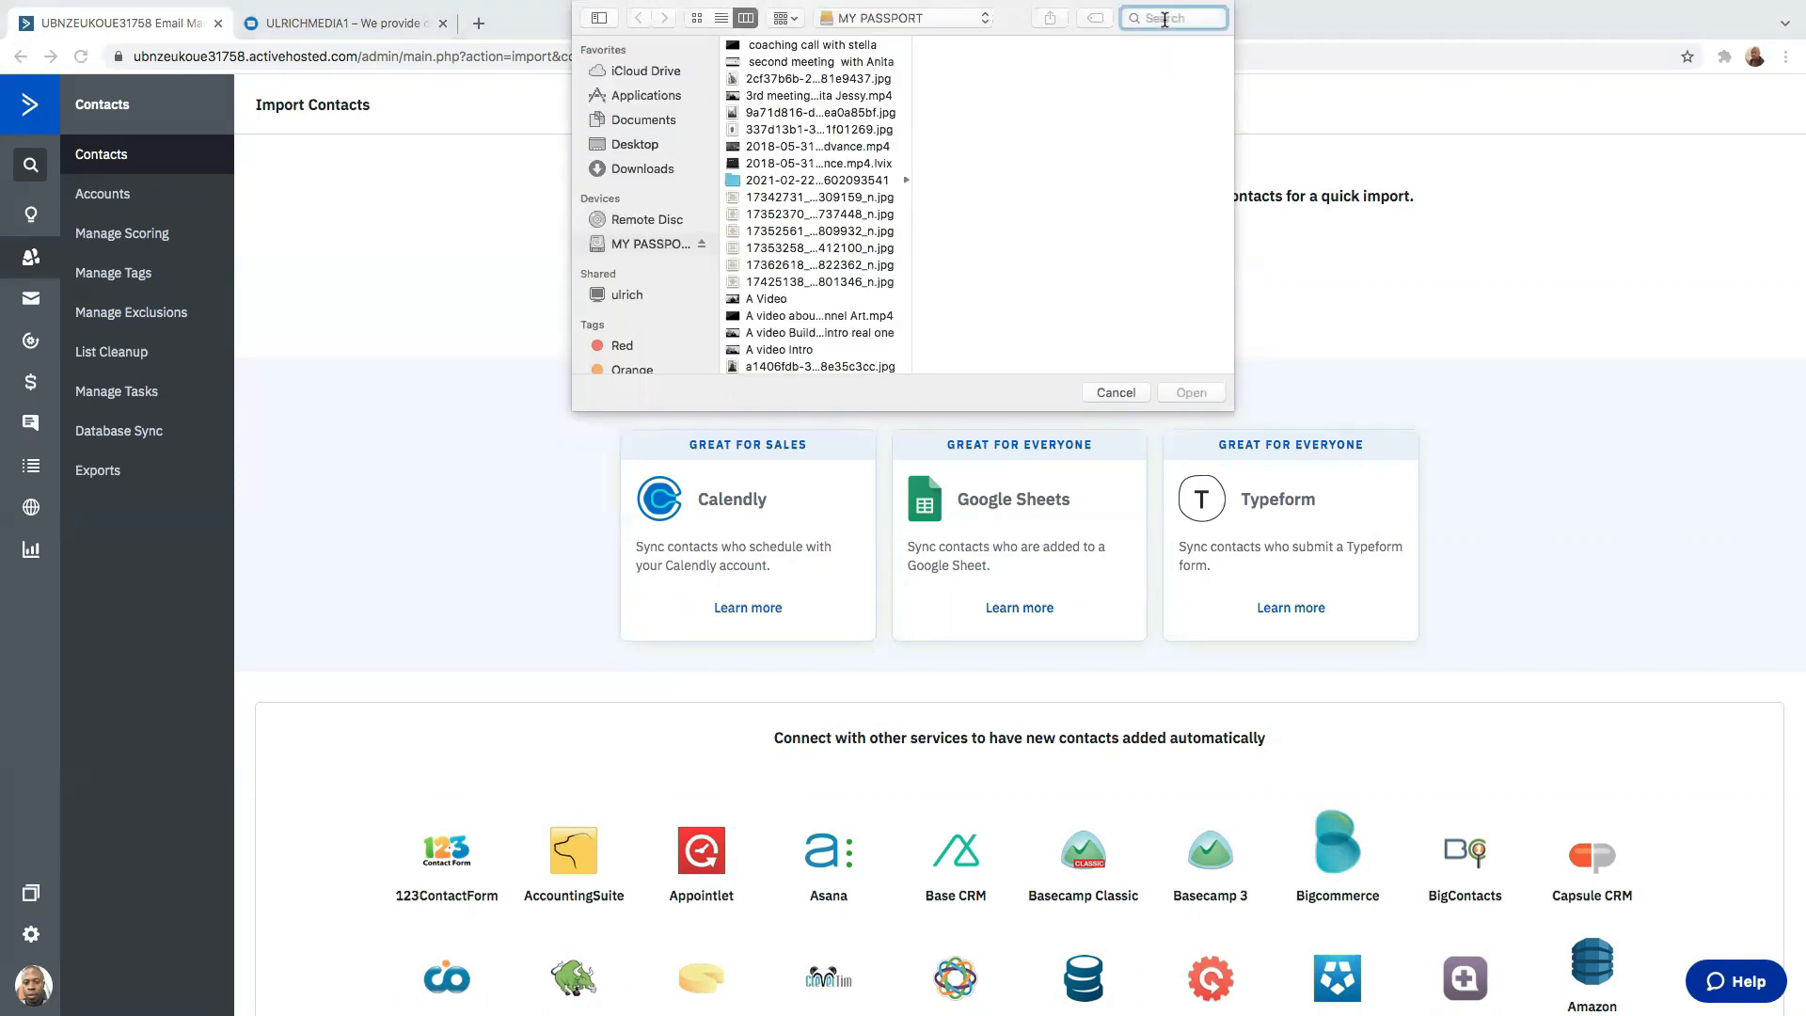
type("excel")
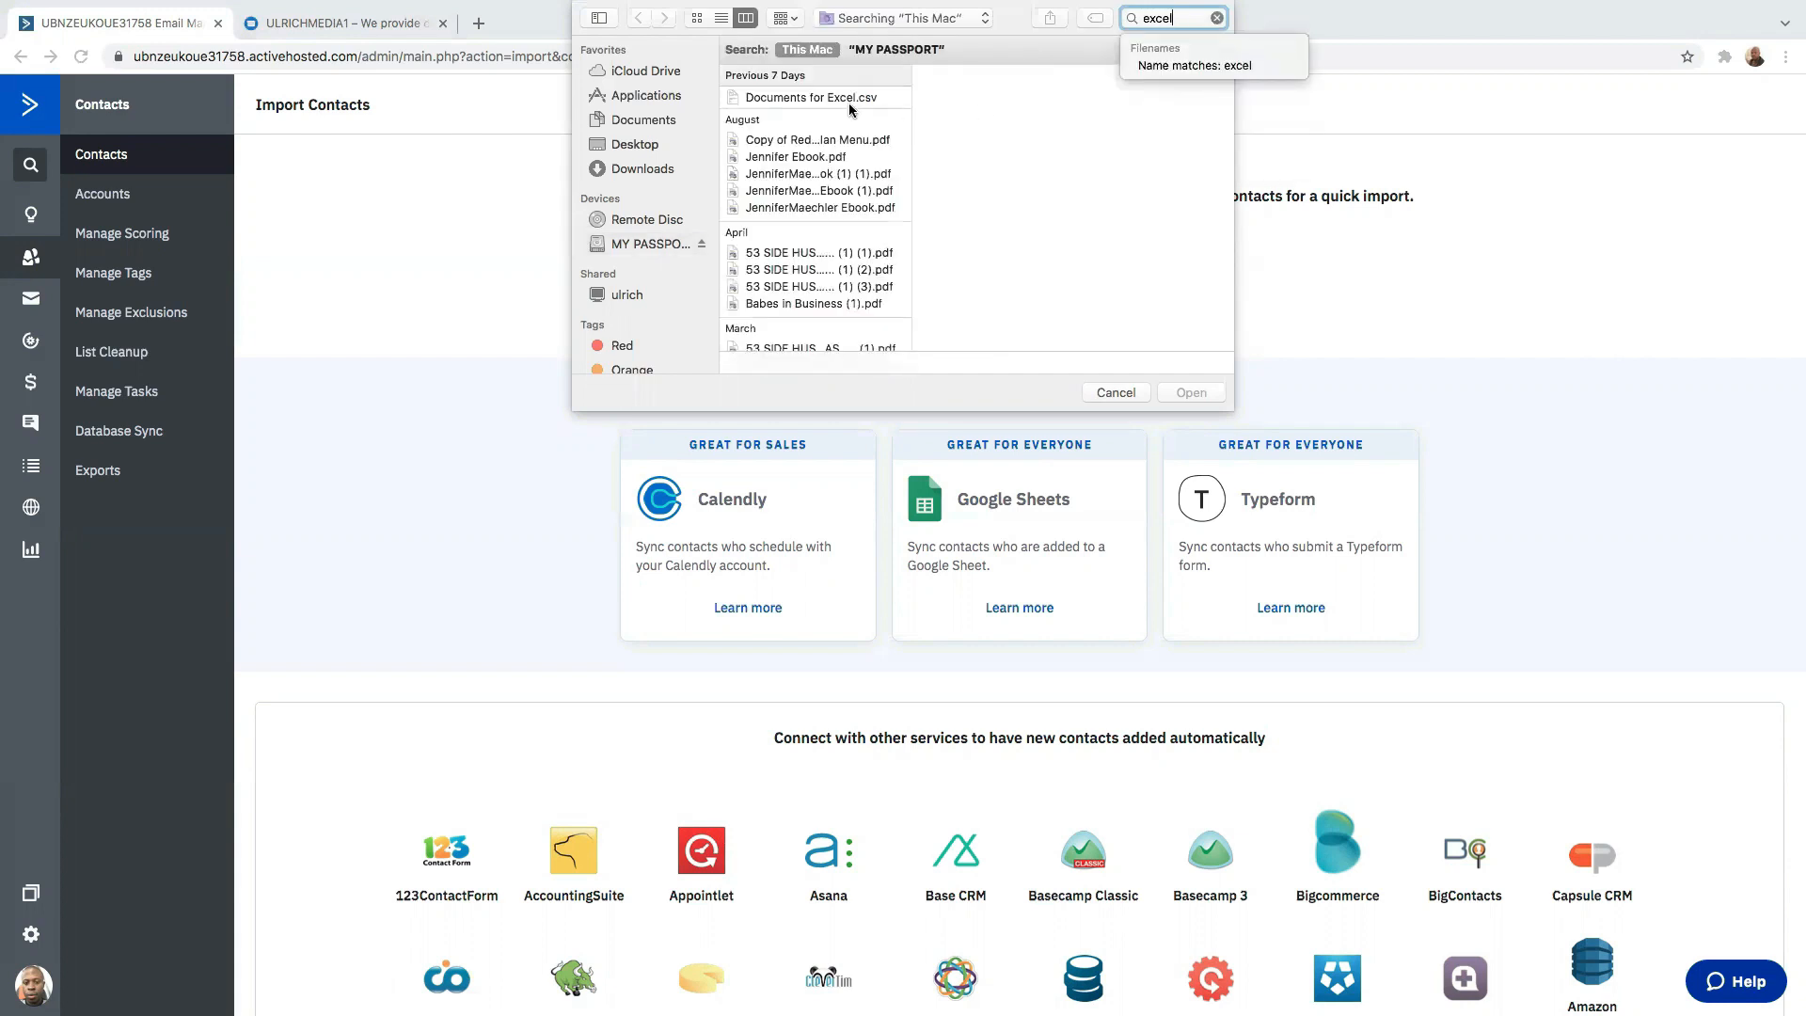
left_click(816, 97)
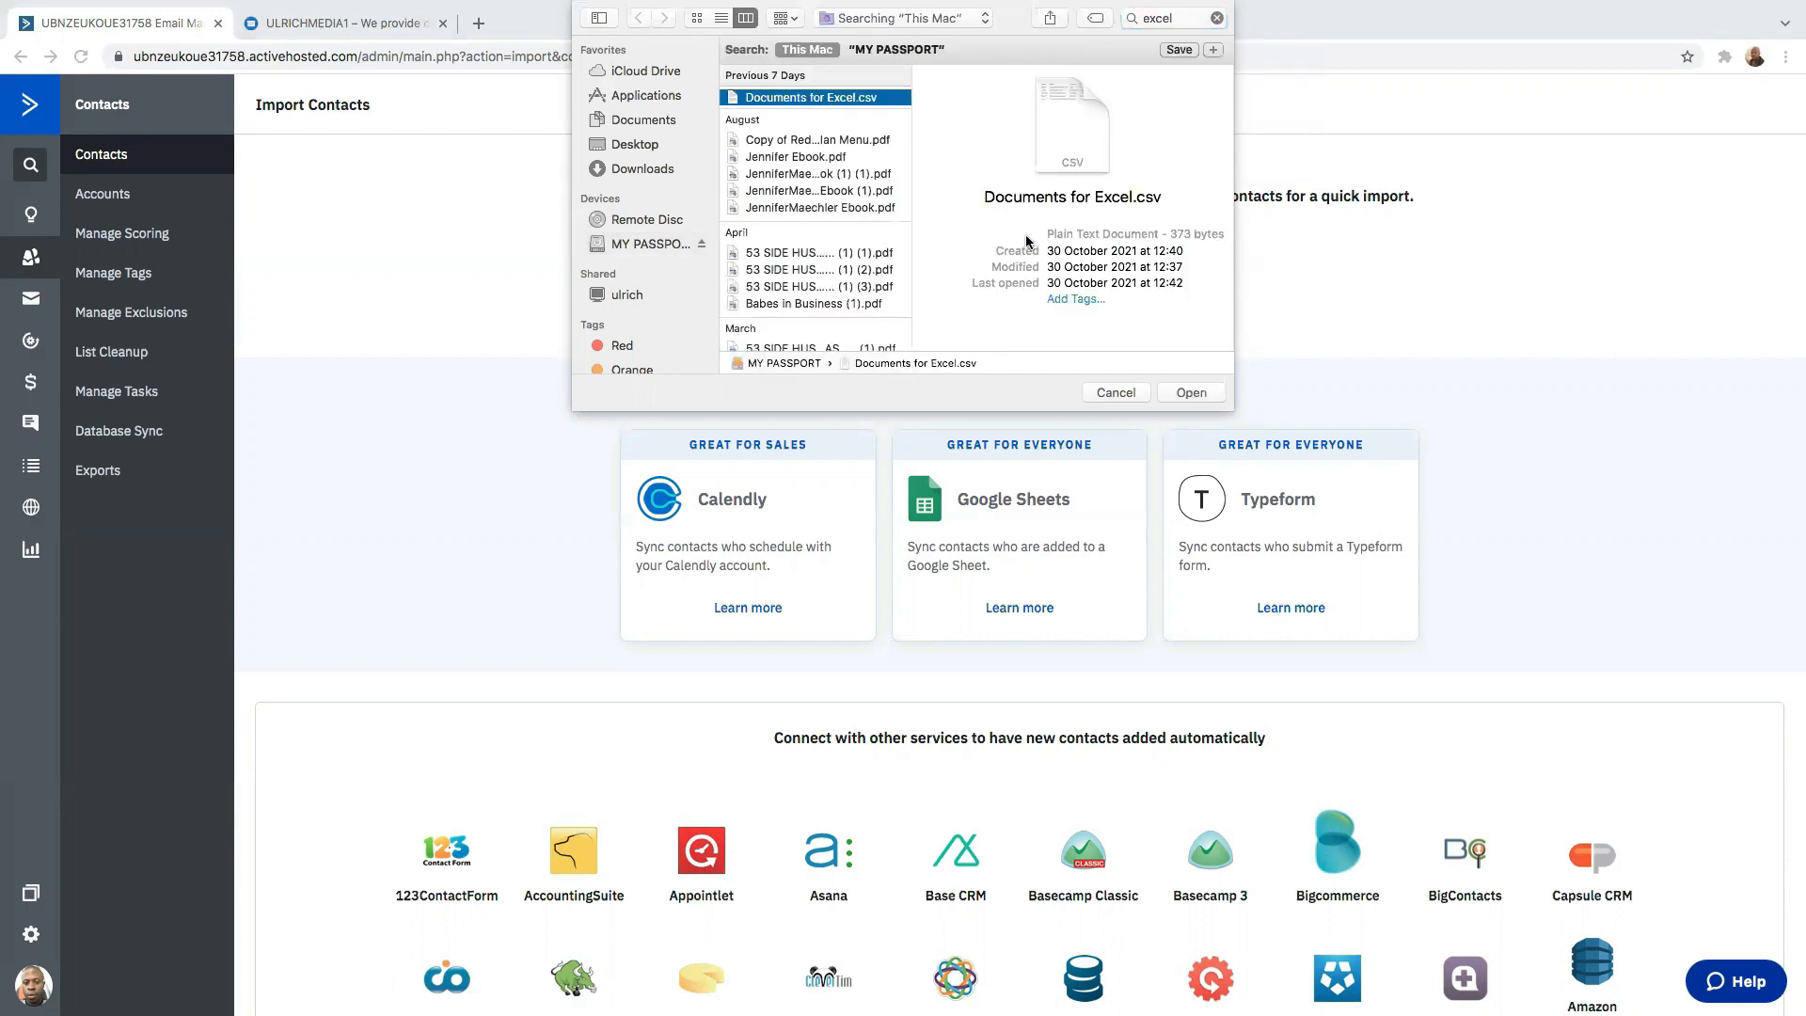
left_click(1181, 394)
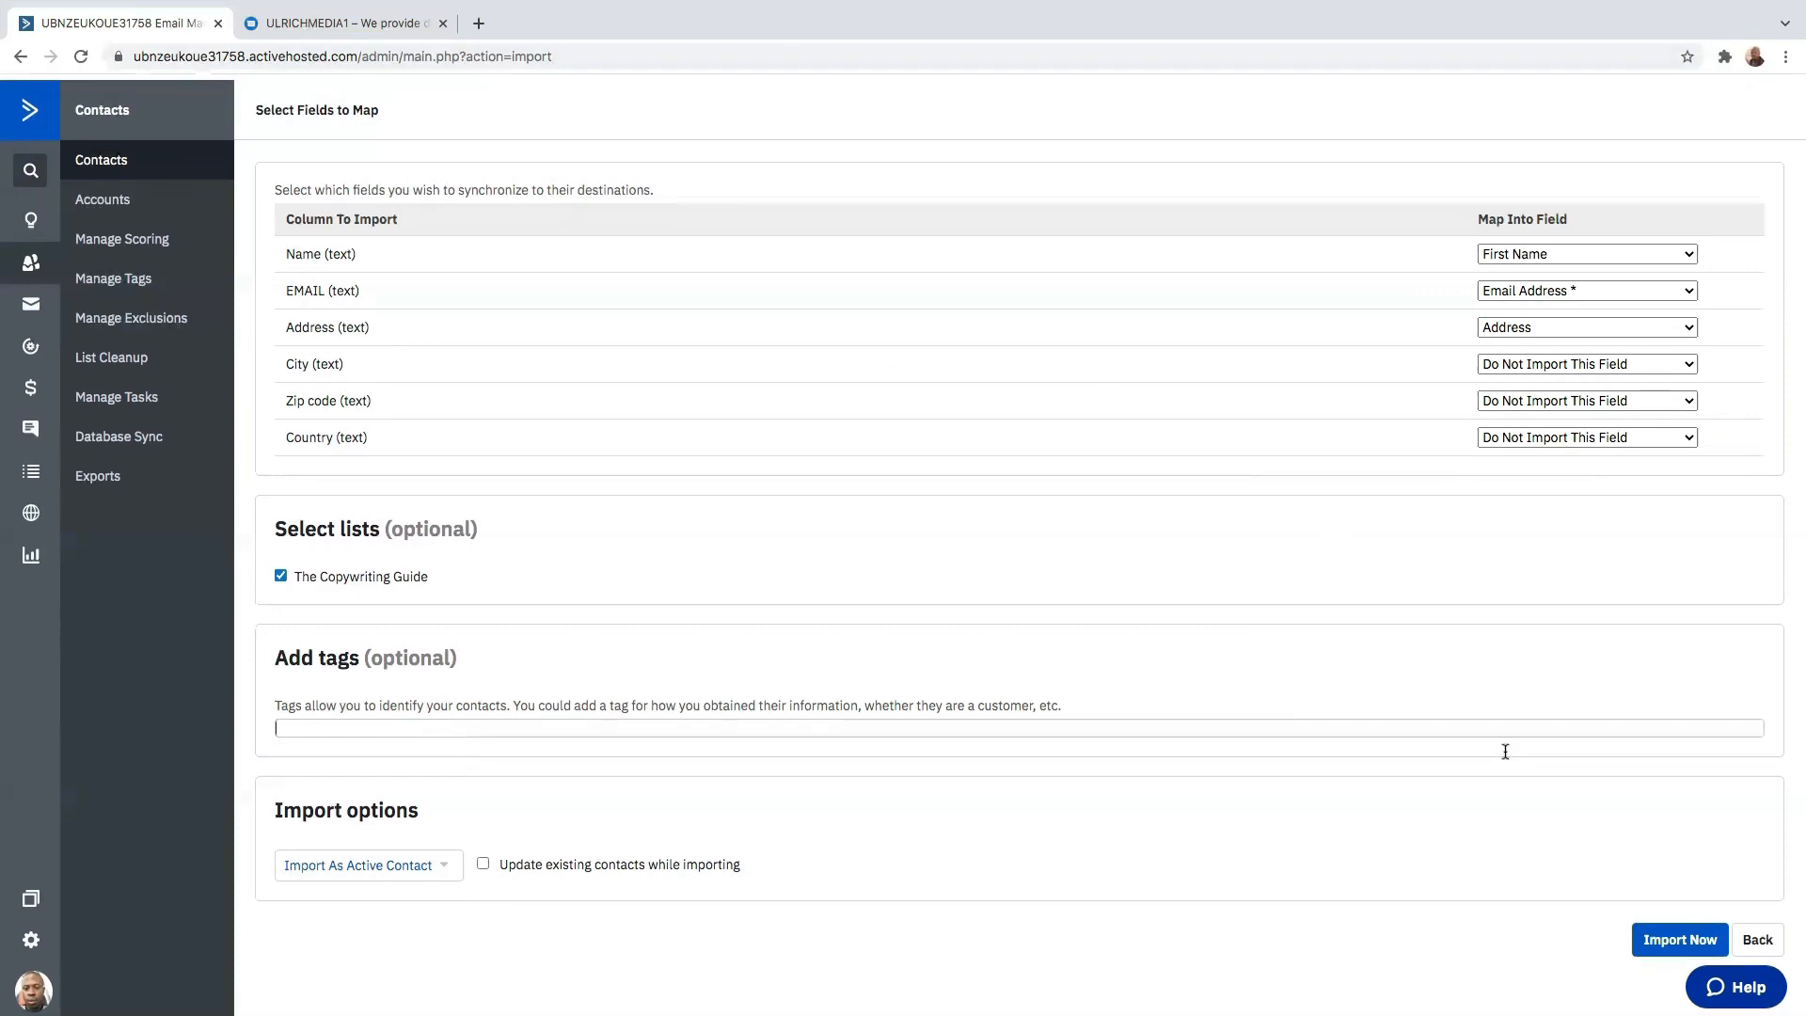
left_click(1680, 936)
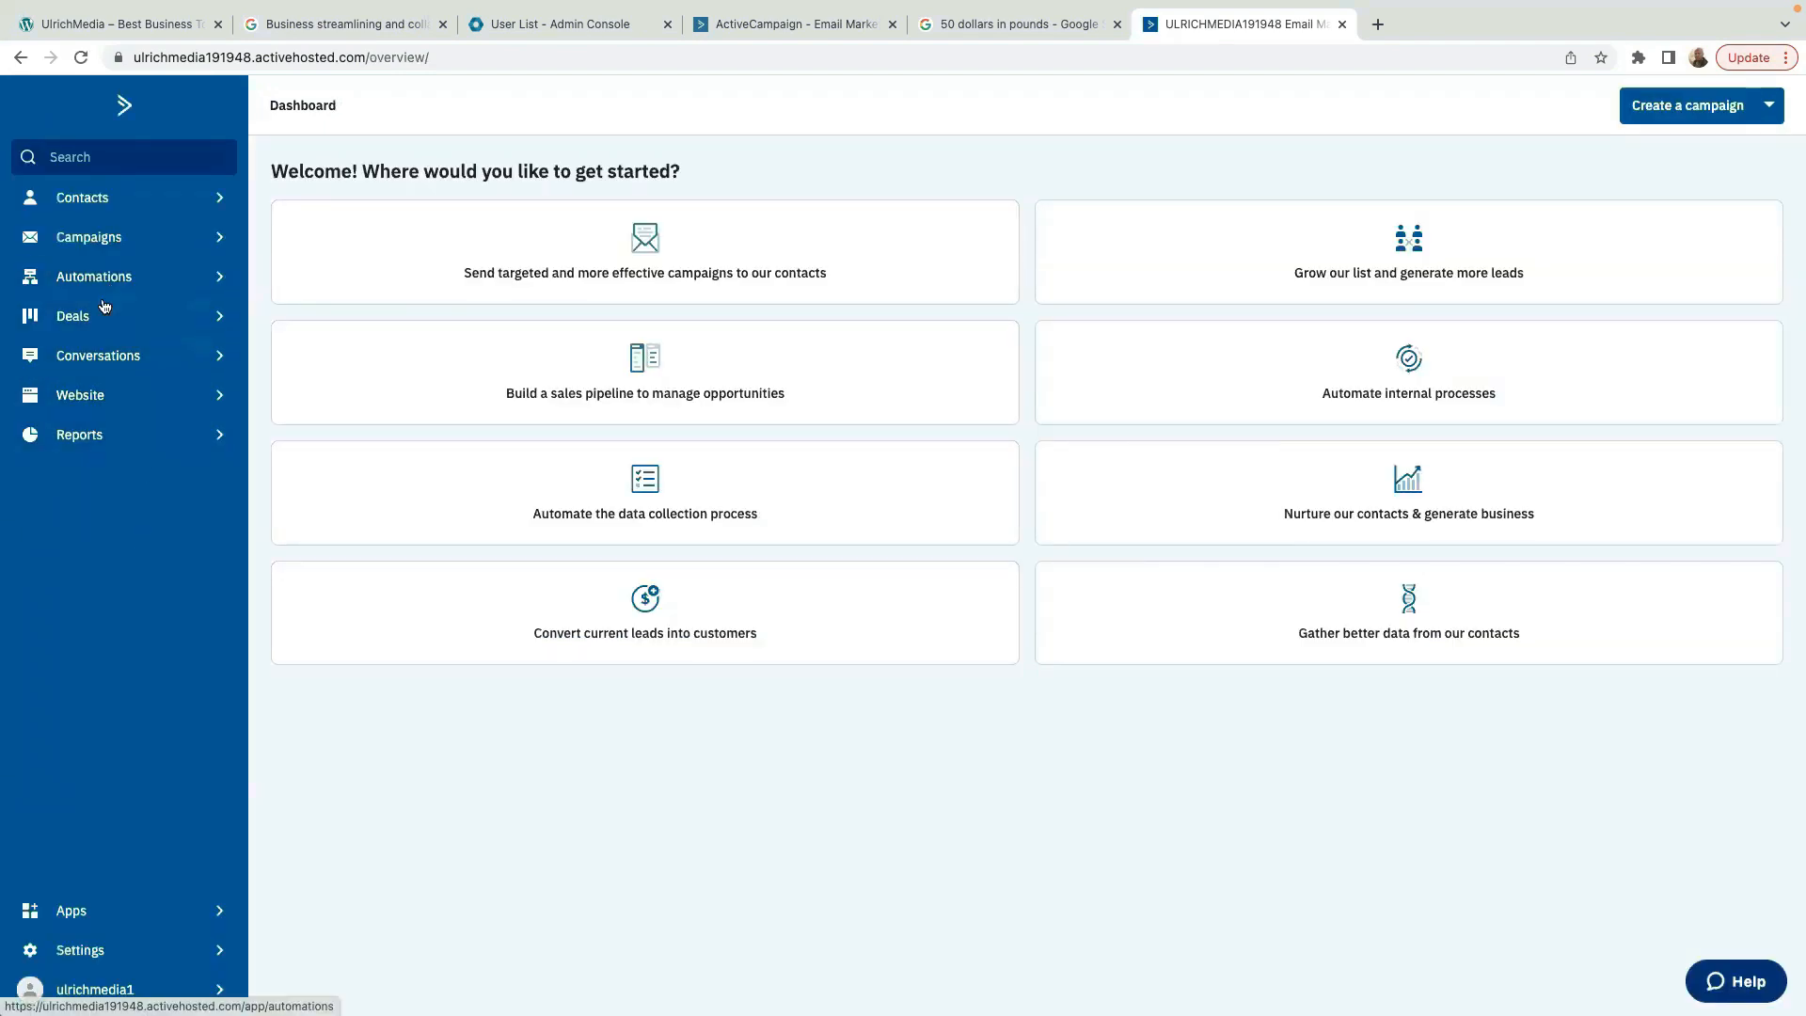
- Start creating a new form in the website forms area
left_click(92, 399)
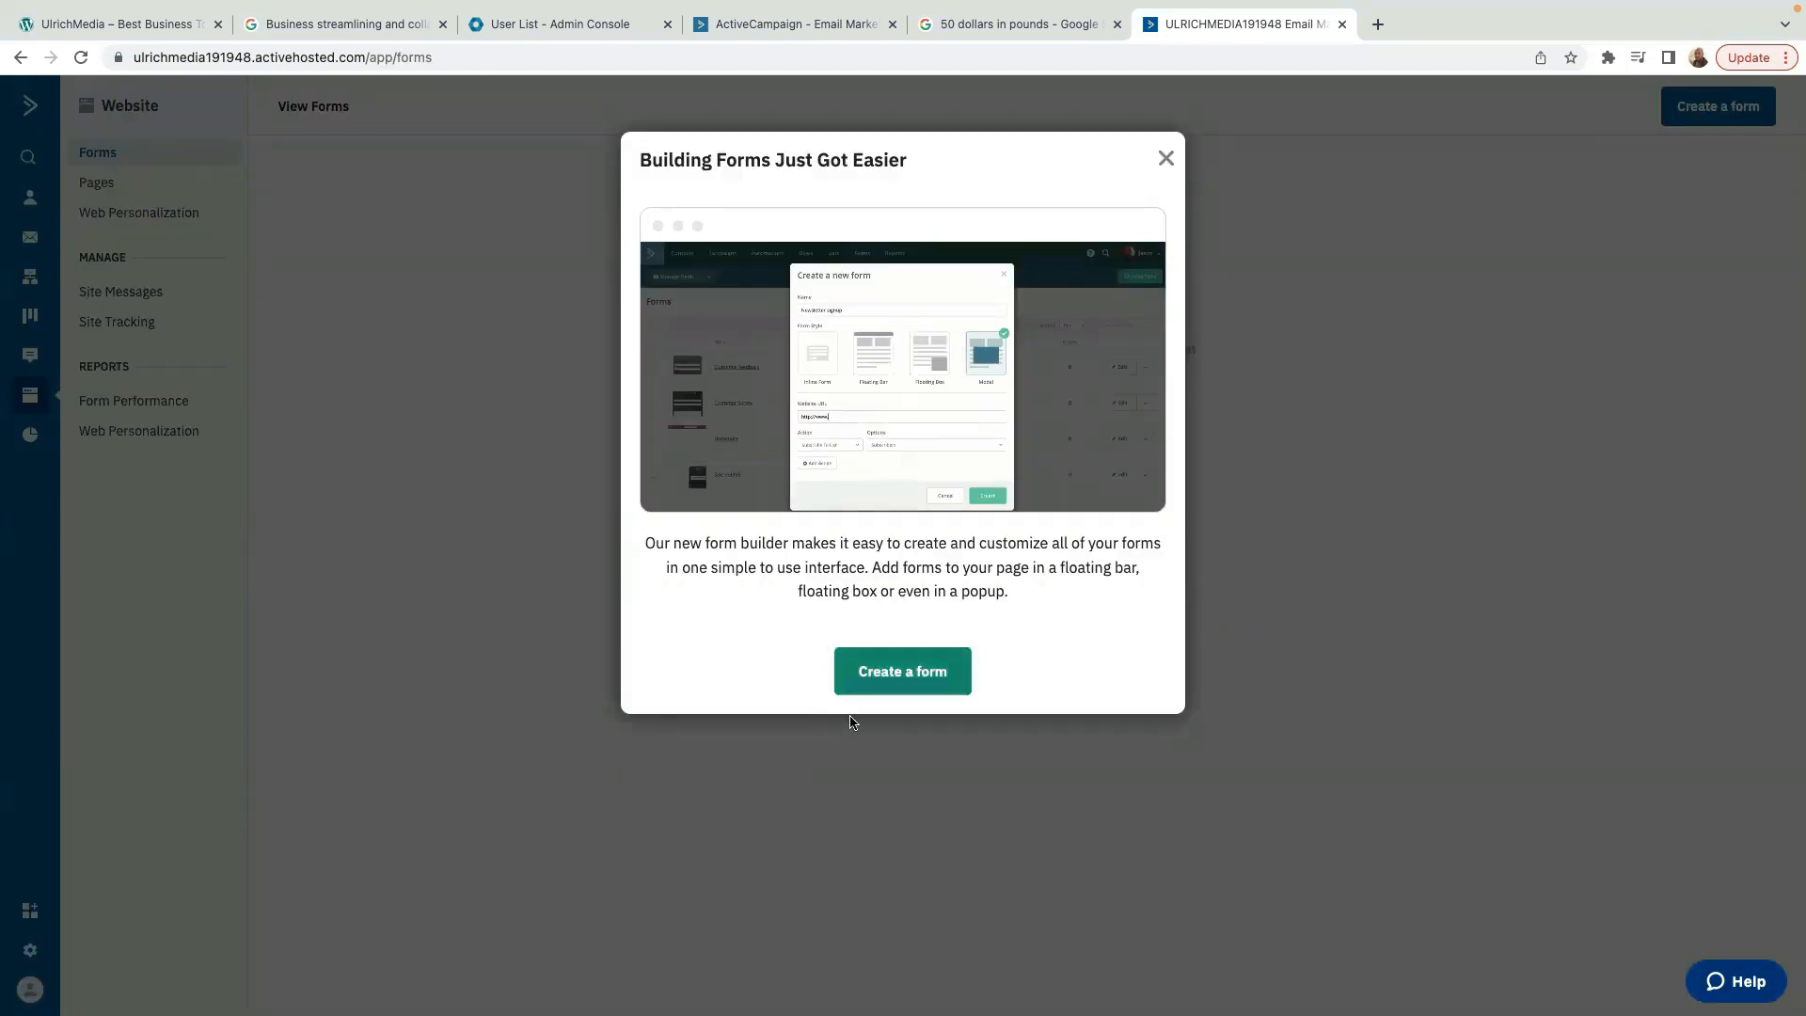
left_click(905, 677)
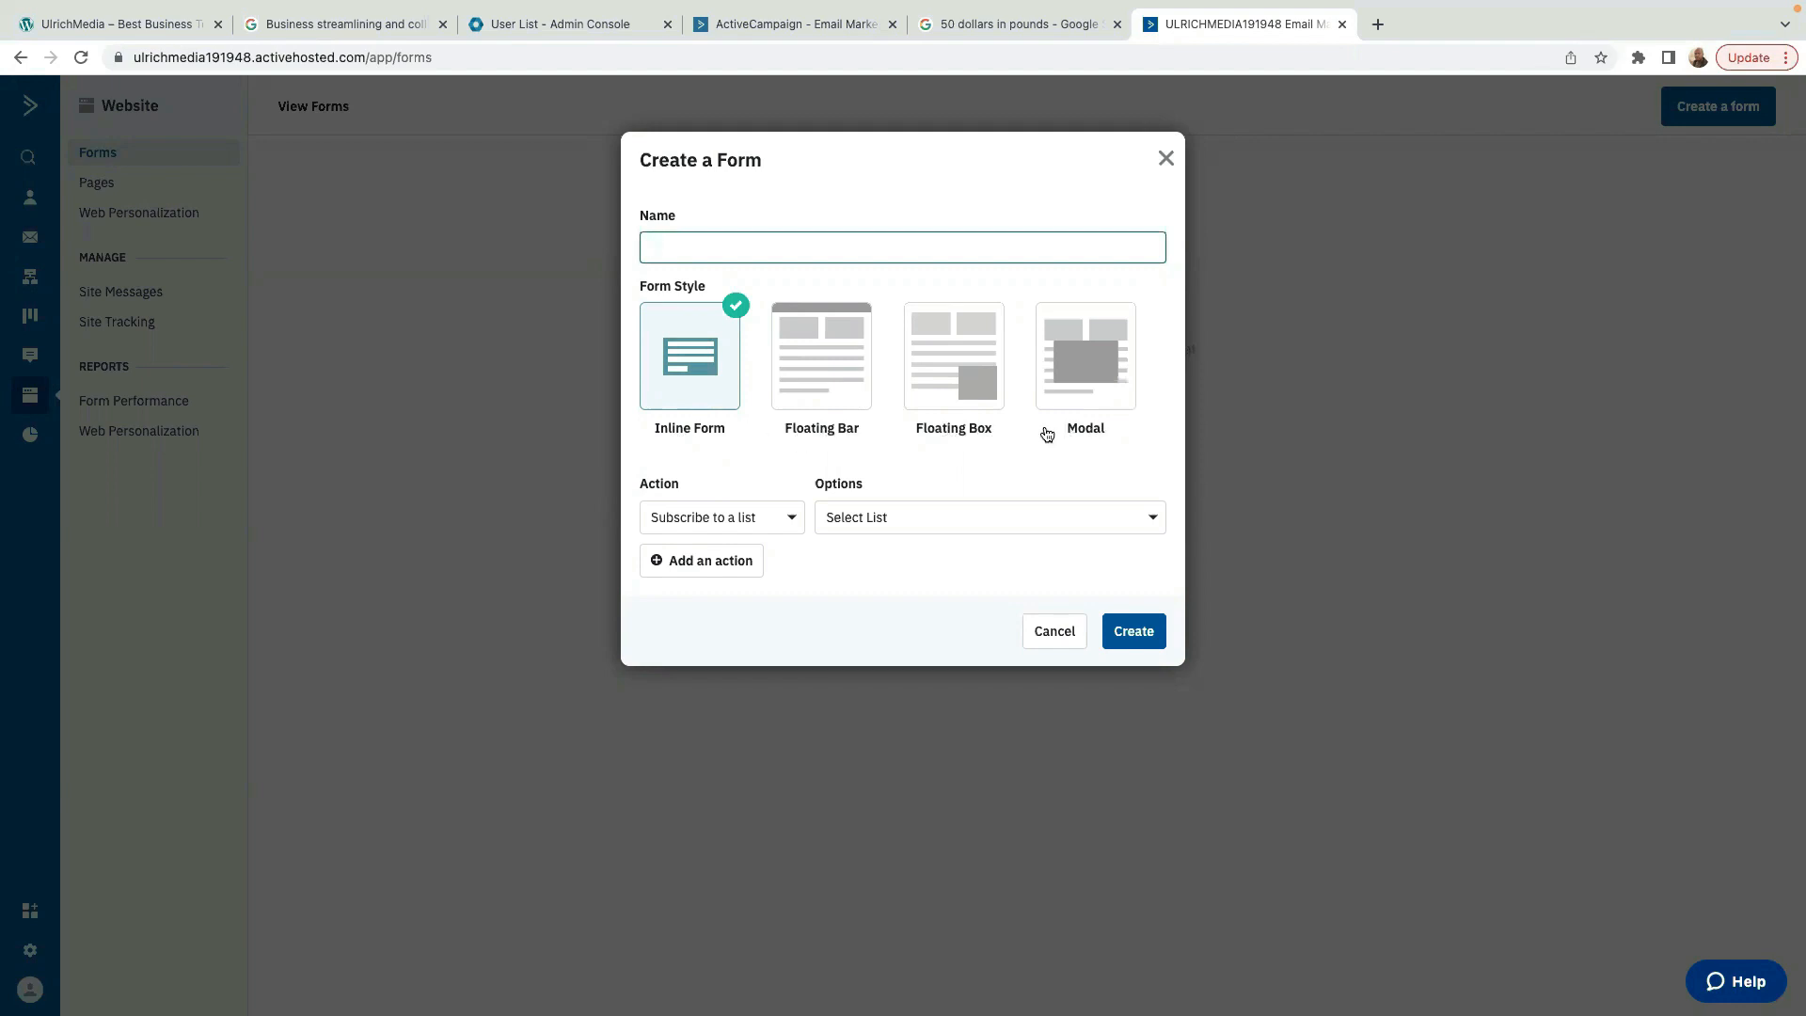
- Try out the Floating Bar, Floating Box, Modal and Inline Form styles for the new form
left_click(839, 370)
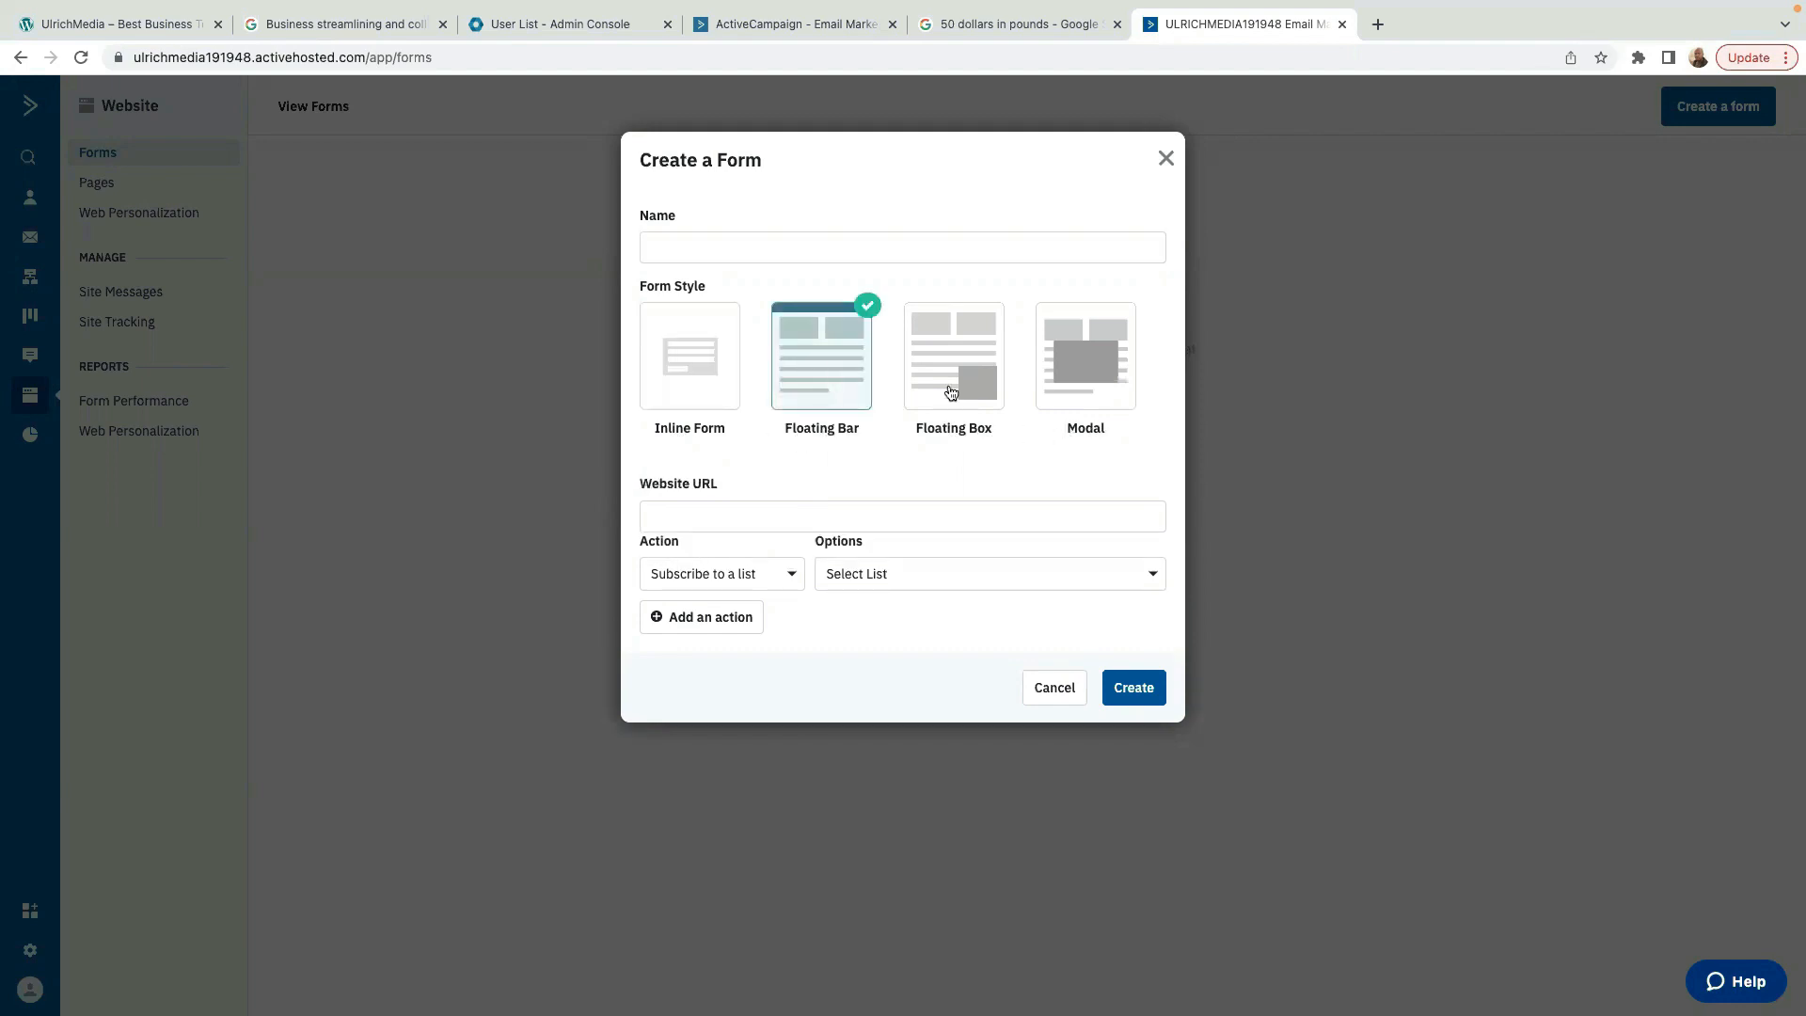
left_click(947, 383)
left_click(1054, 388)
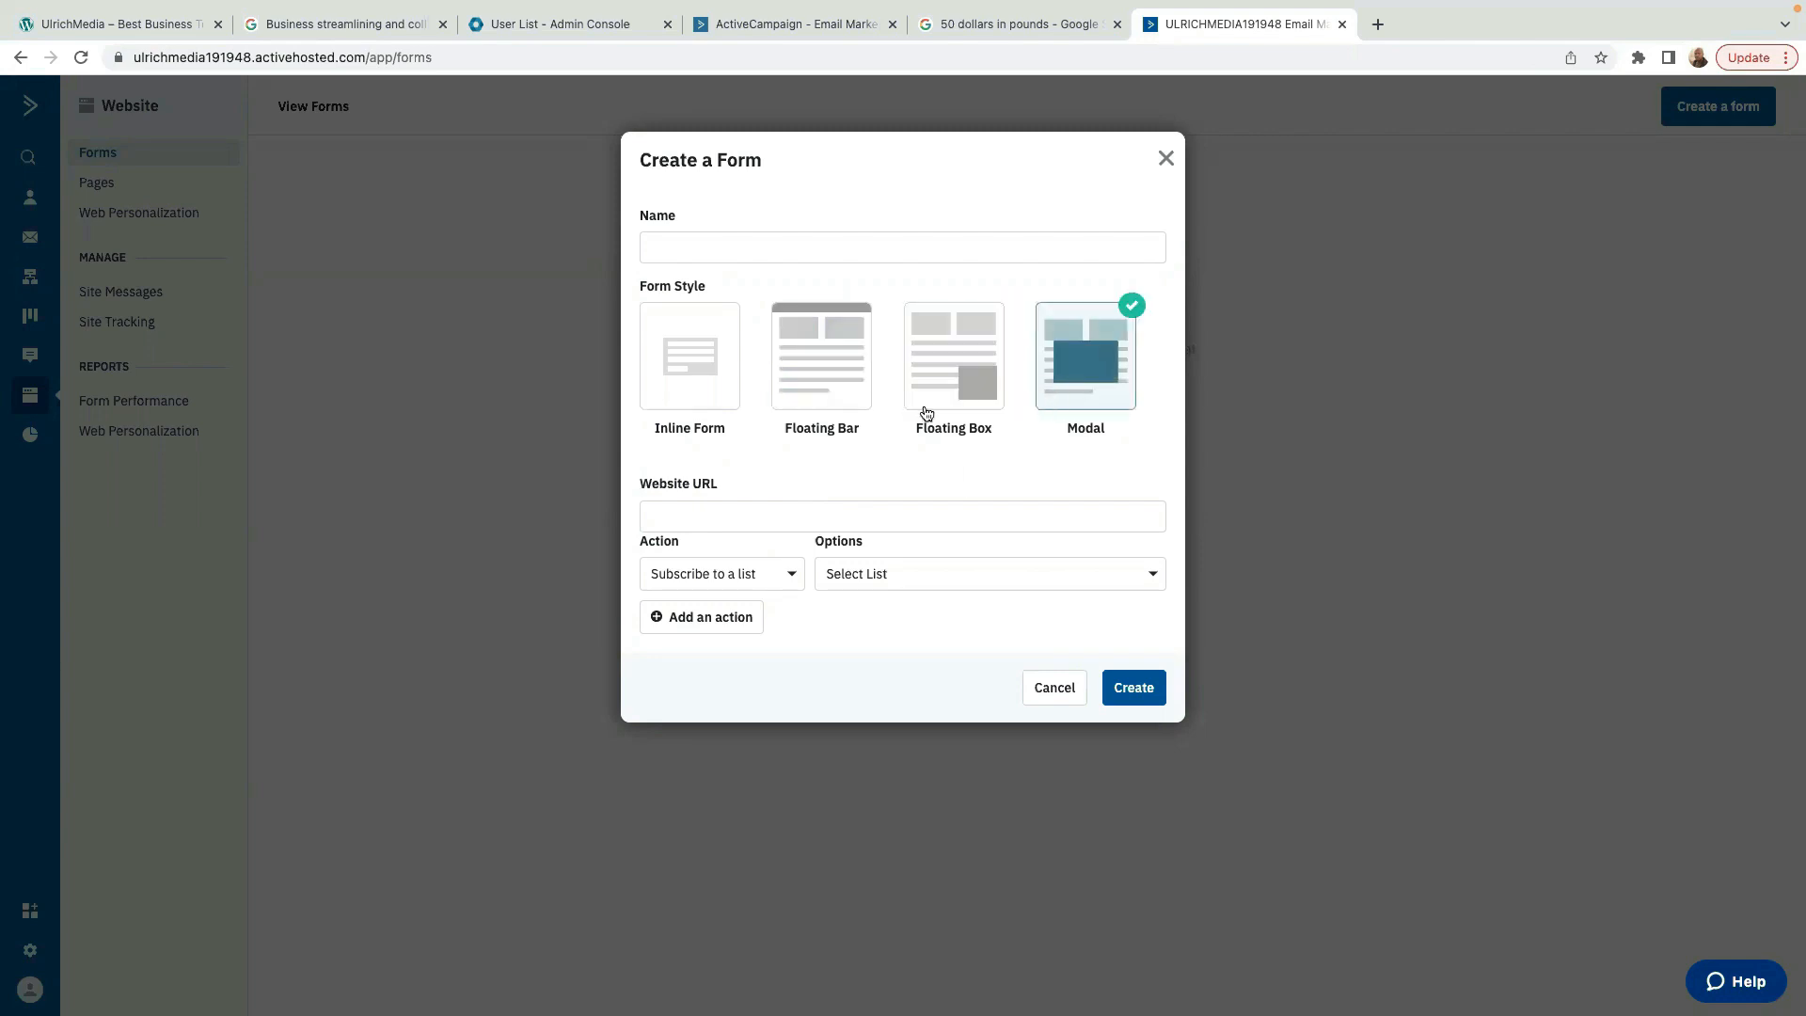
left_click(719, 376)
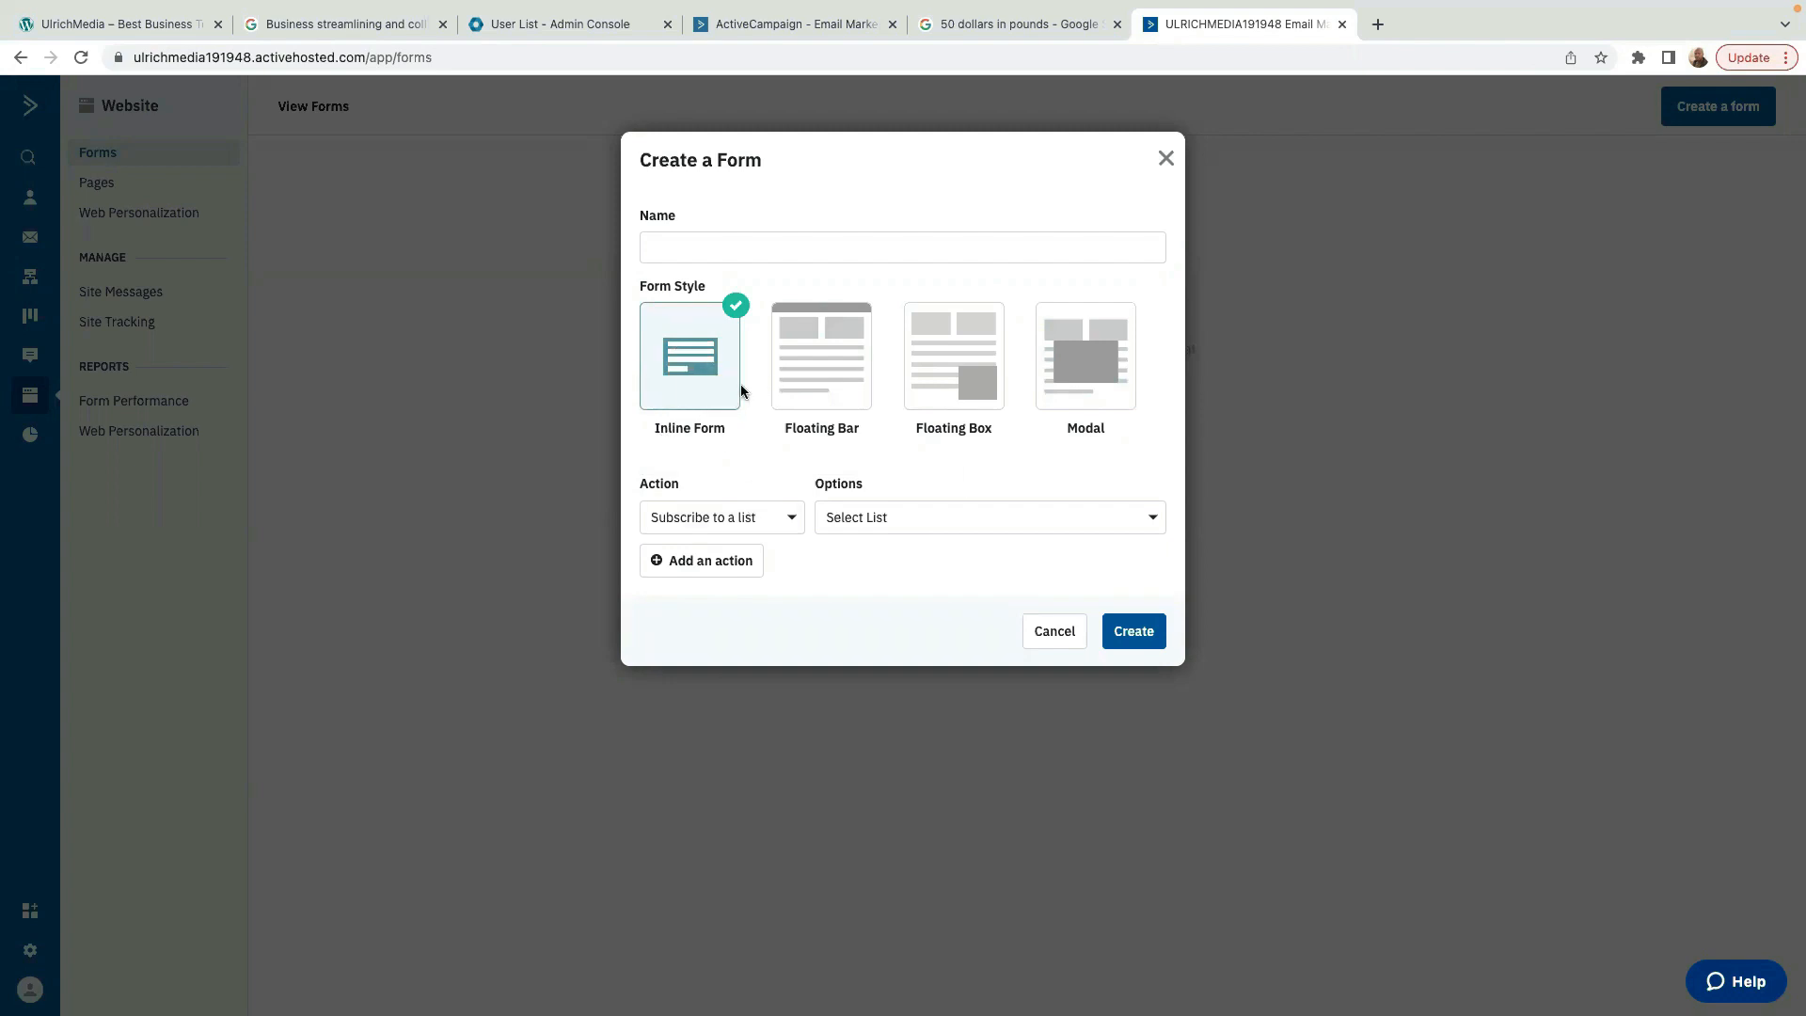
left_click(842, 391)
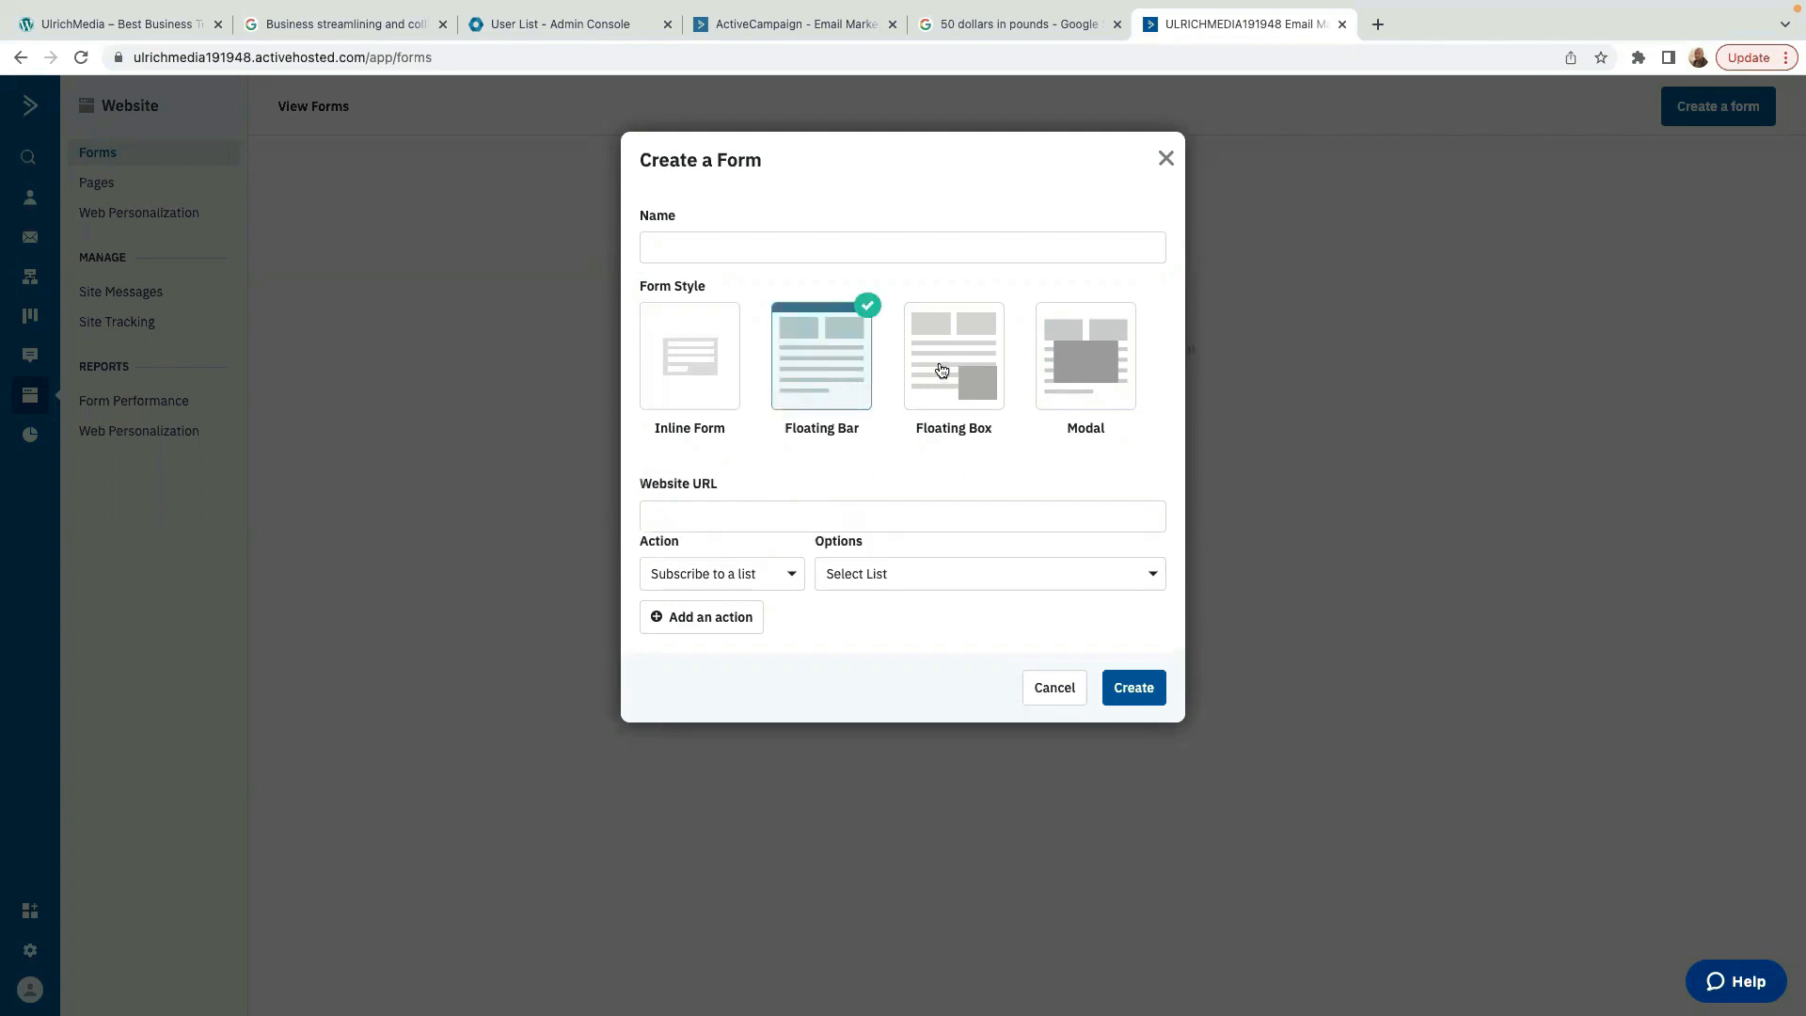
scroll(942, 370, "up", 5)
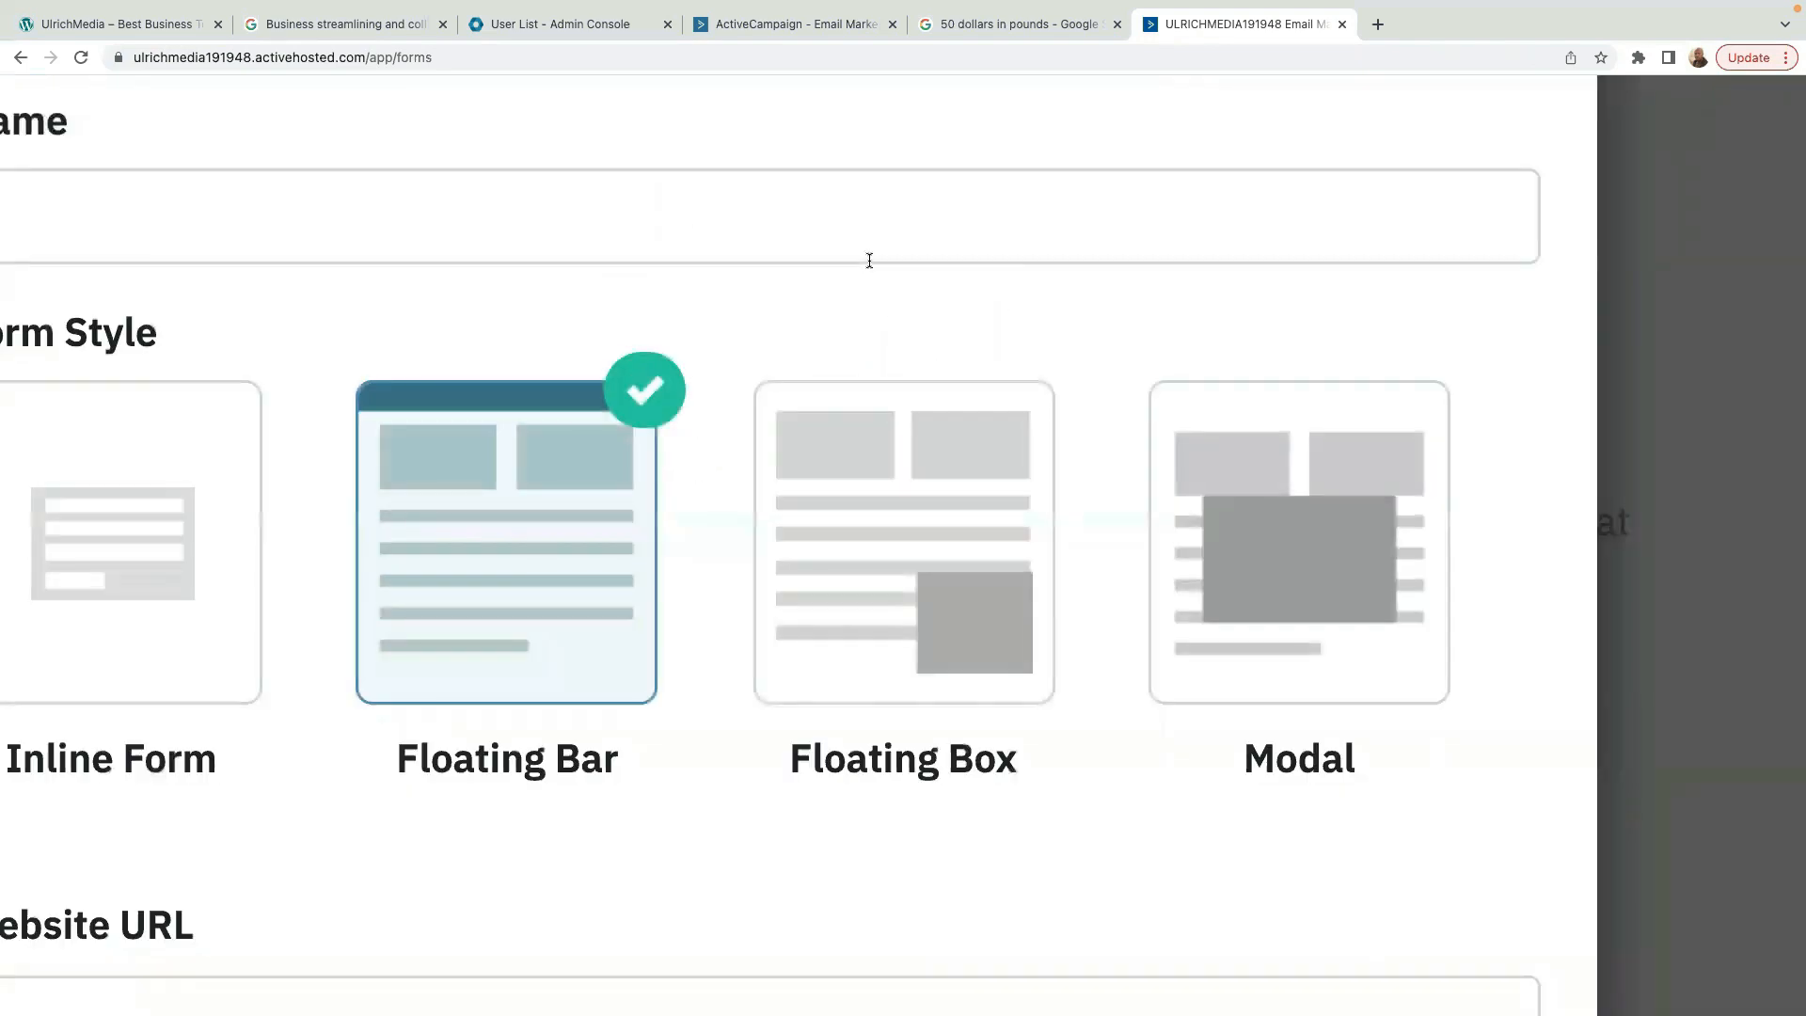
right_click(1127, 350)
left_click(1087, 320)
scroll(1087, 317, "down", 5)
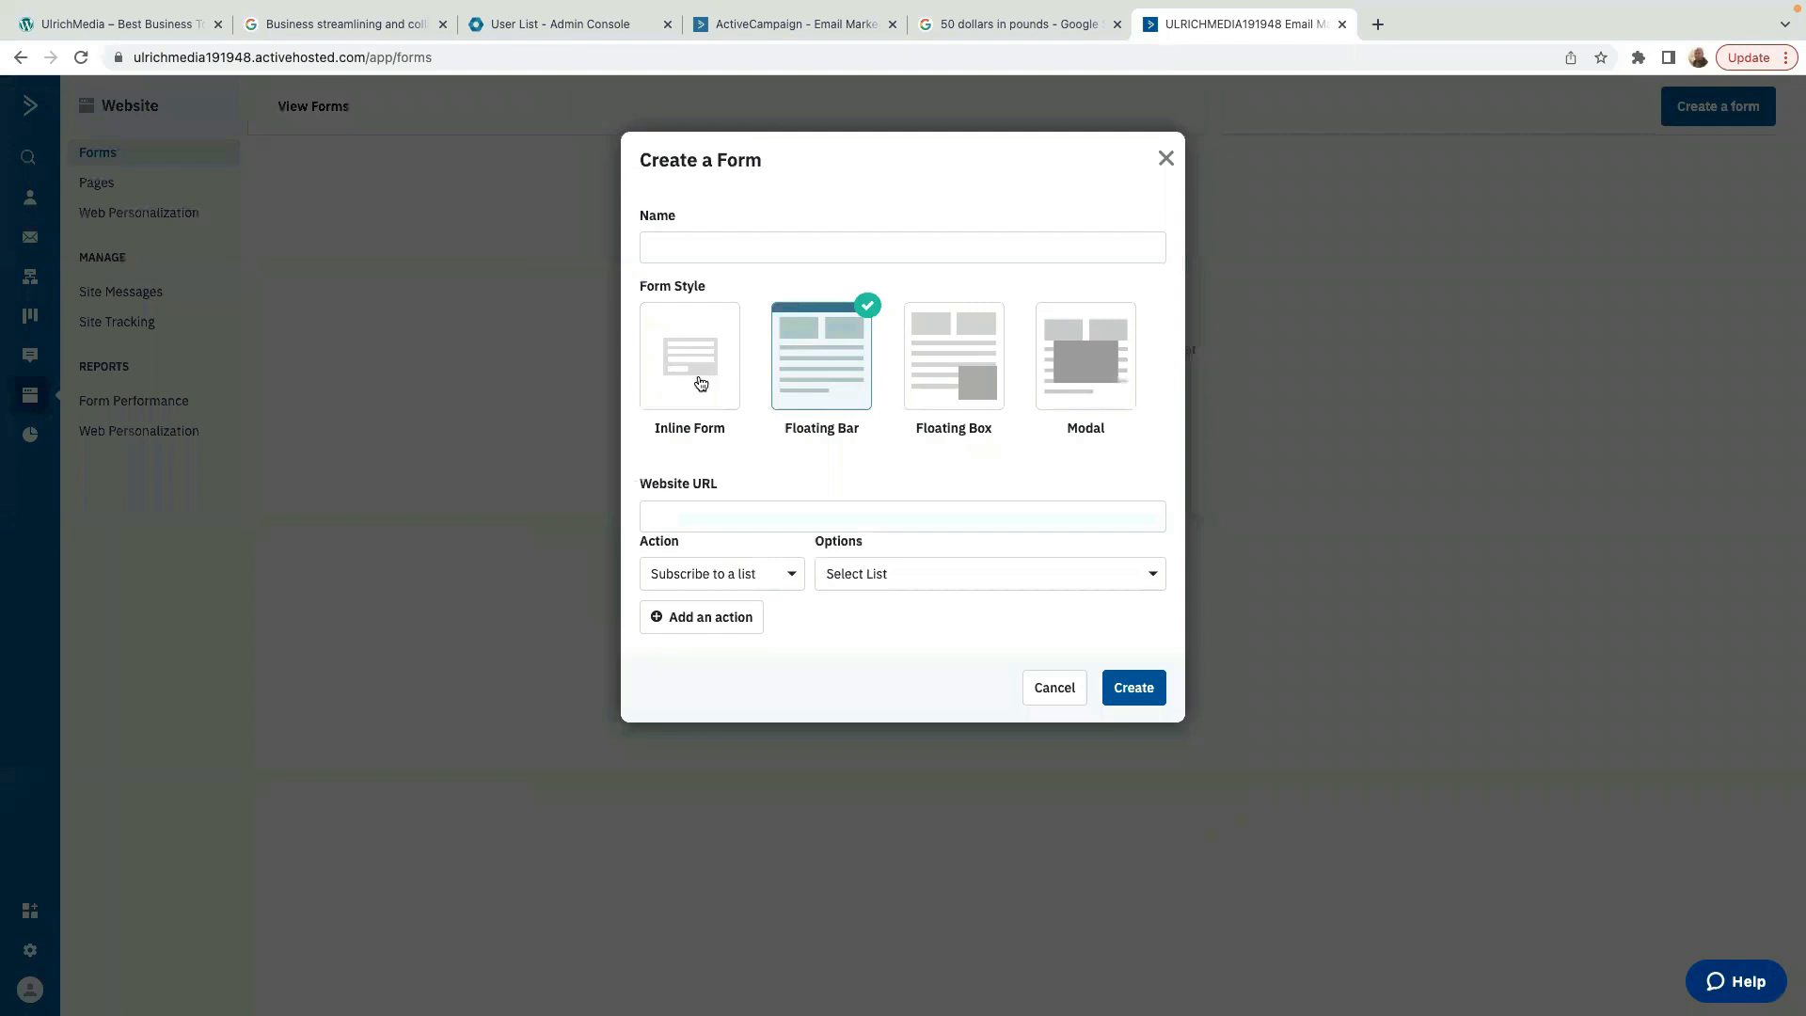
- Create an Inline Form named "My Lead Magnet" that subscribes contacts to the "my Lead Magnet" list
left_click(688, 388)
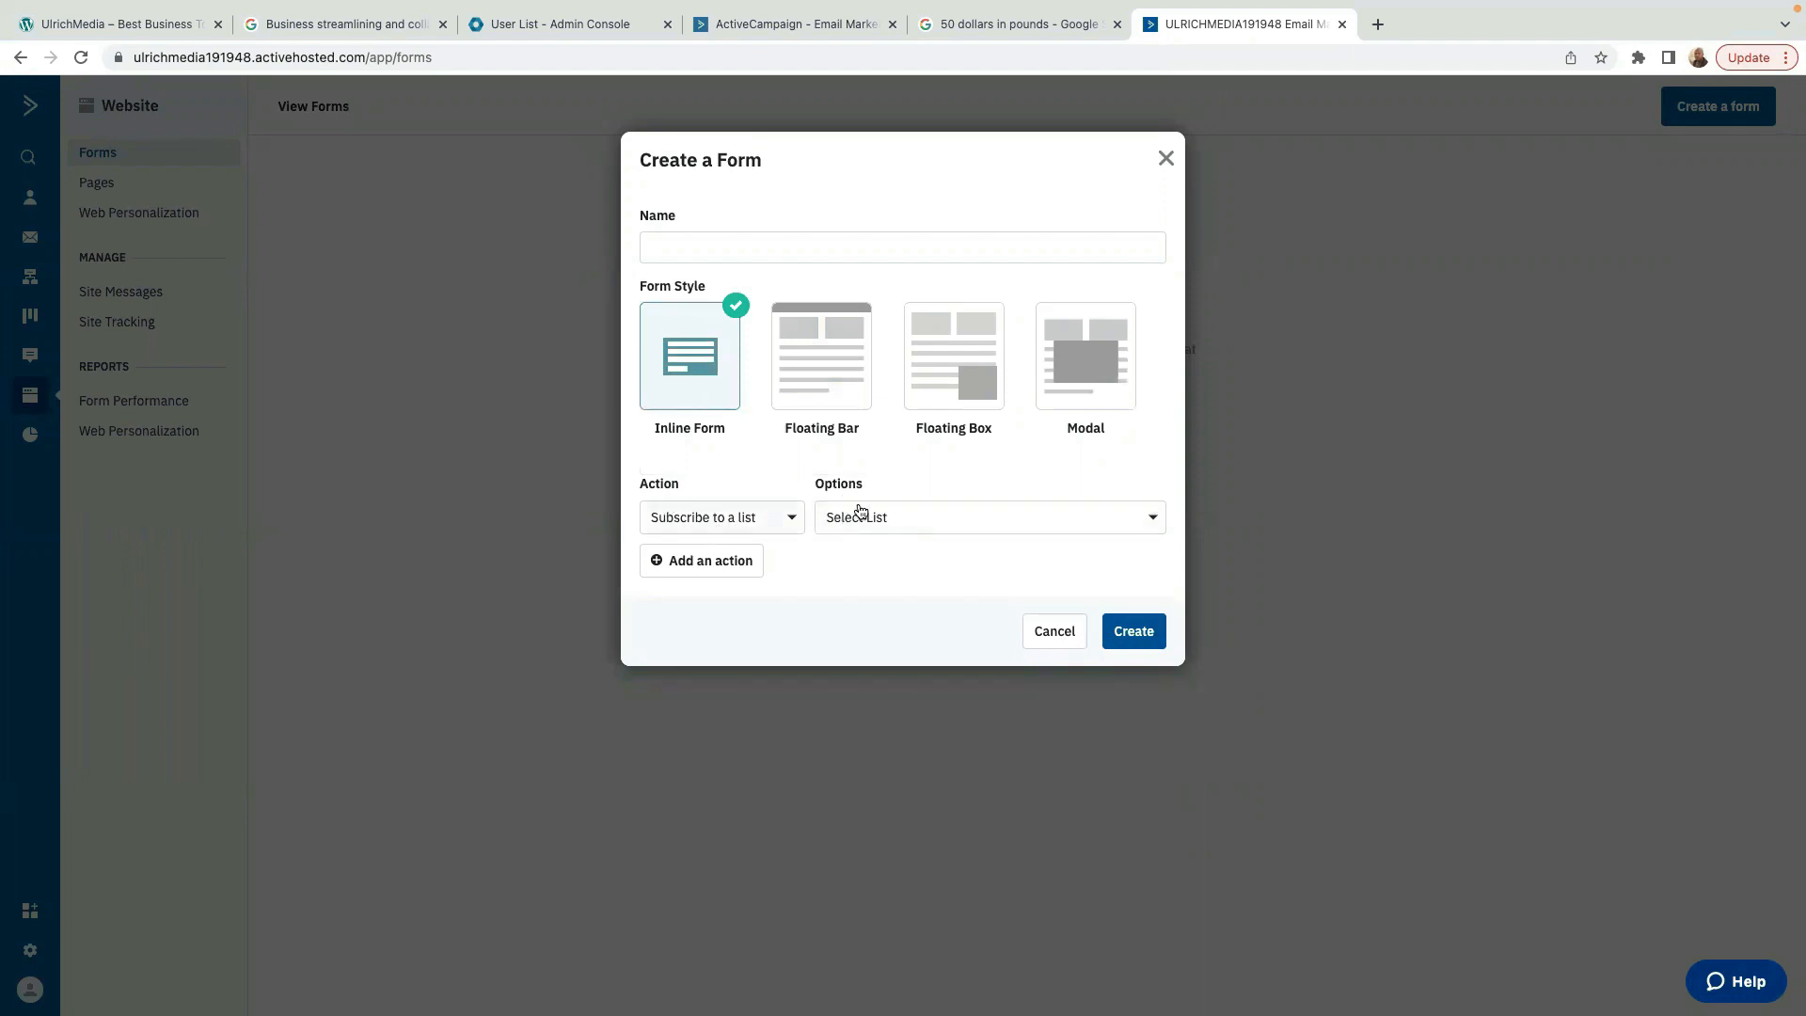
left_click(1032, 523)
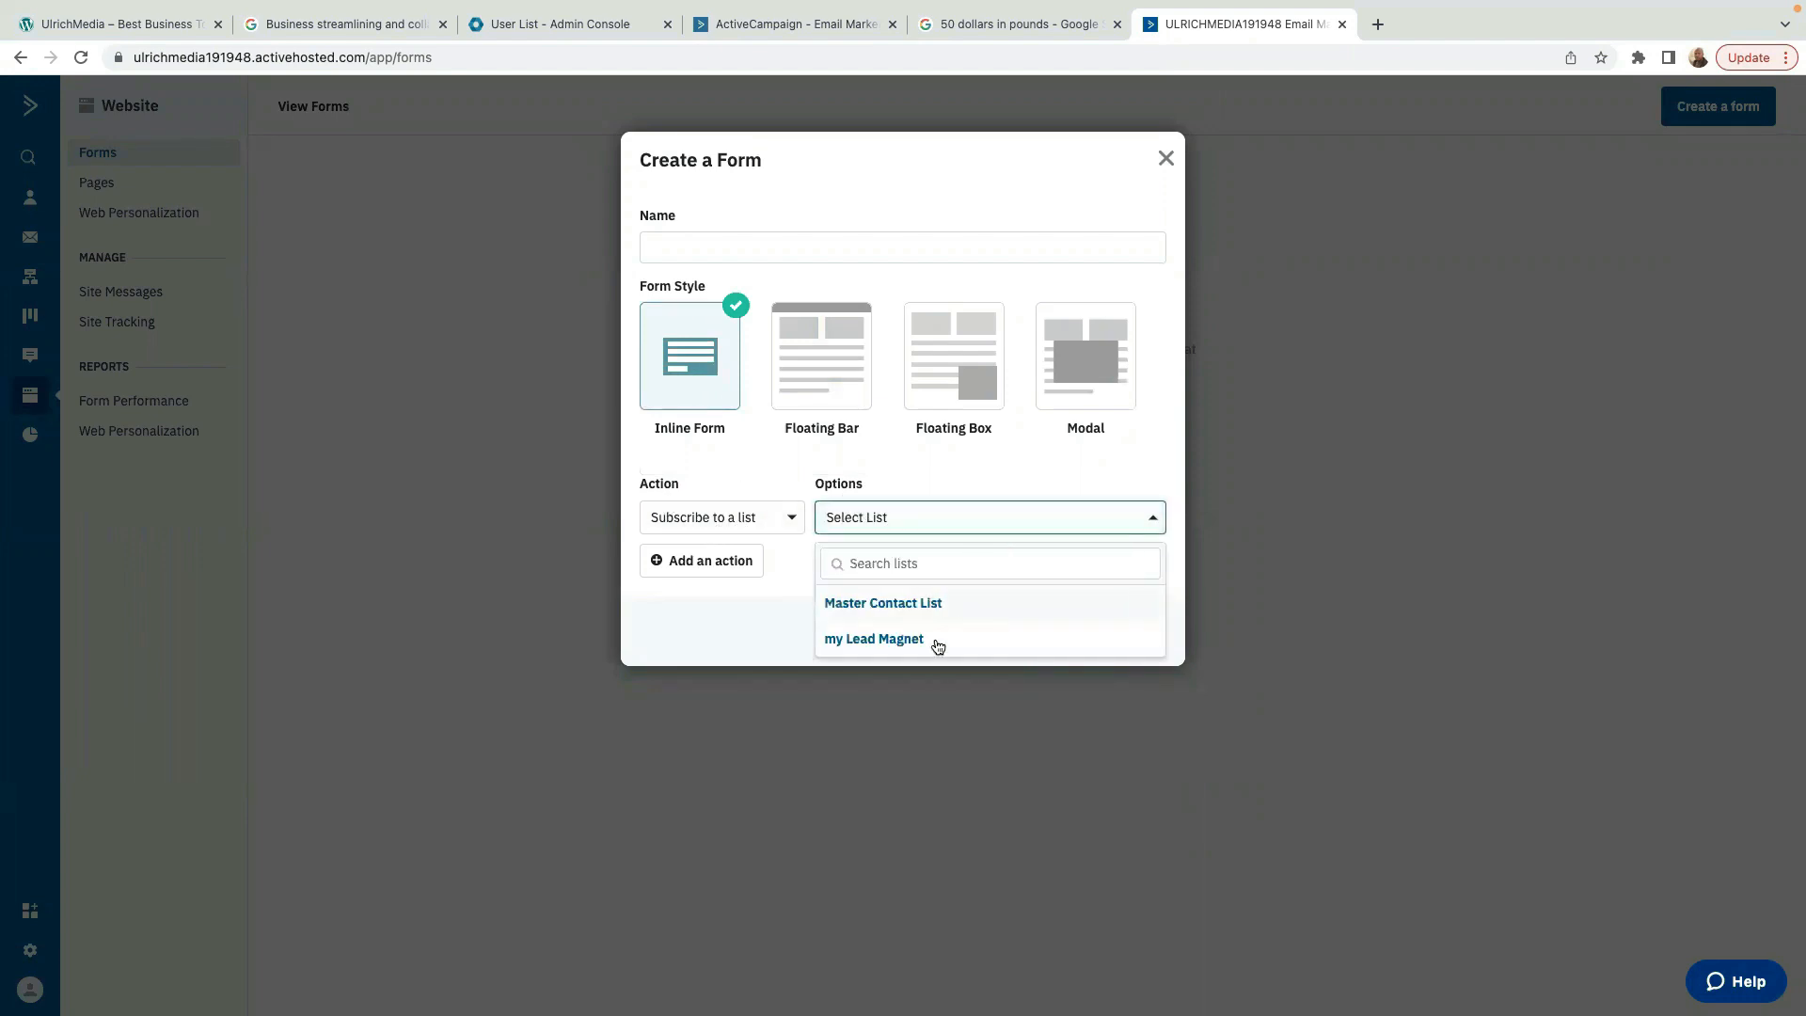
left_click(876, 638)
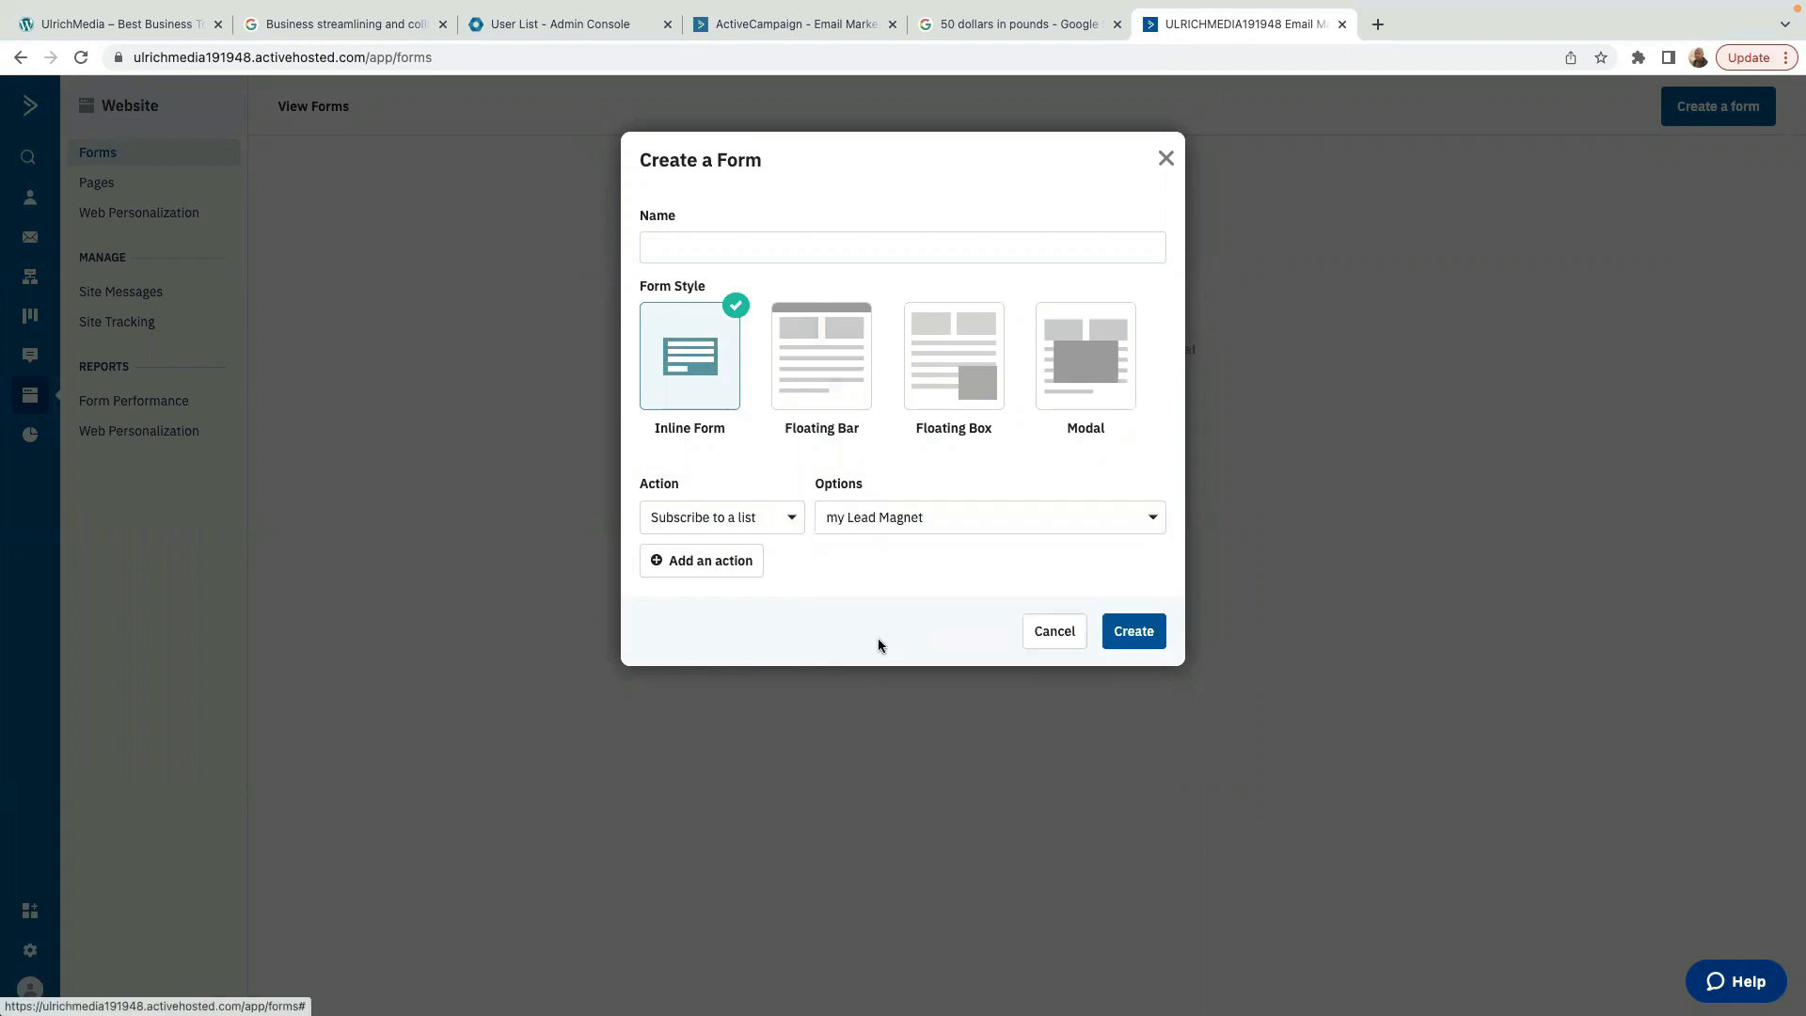
left_click(1133, 631)
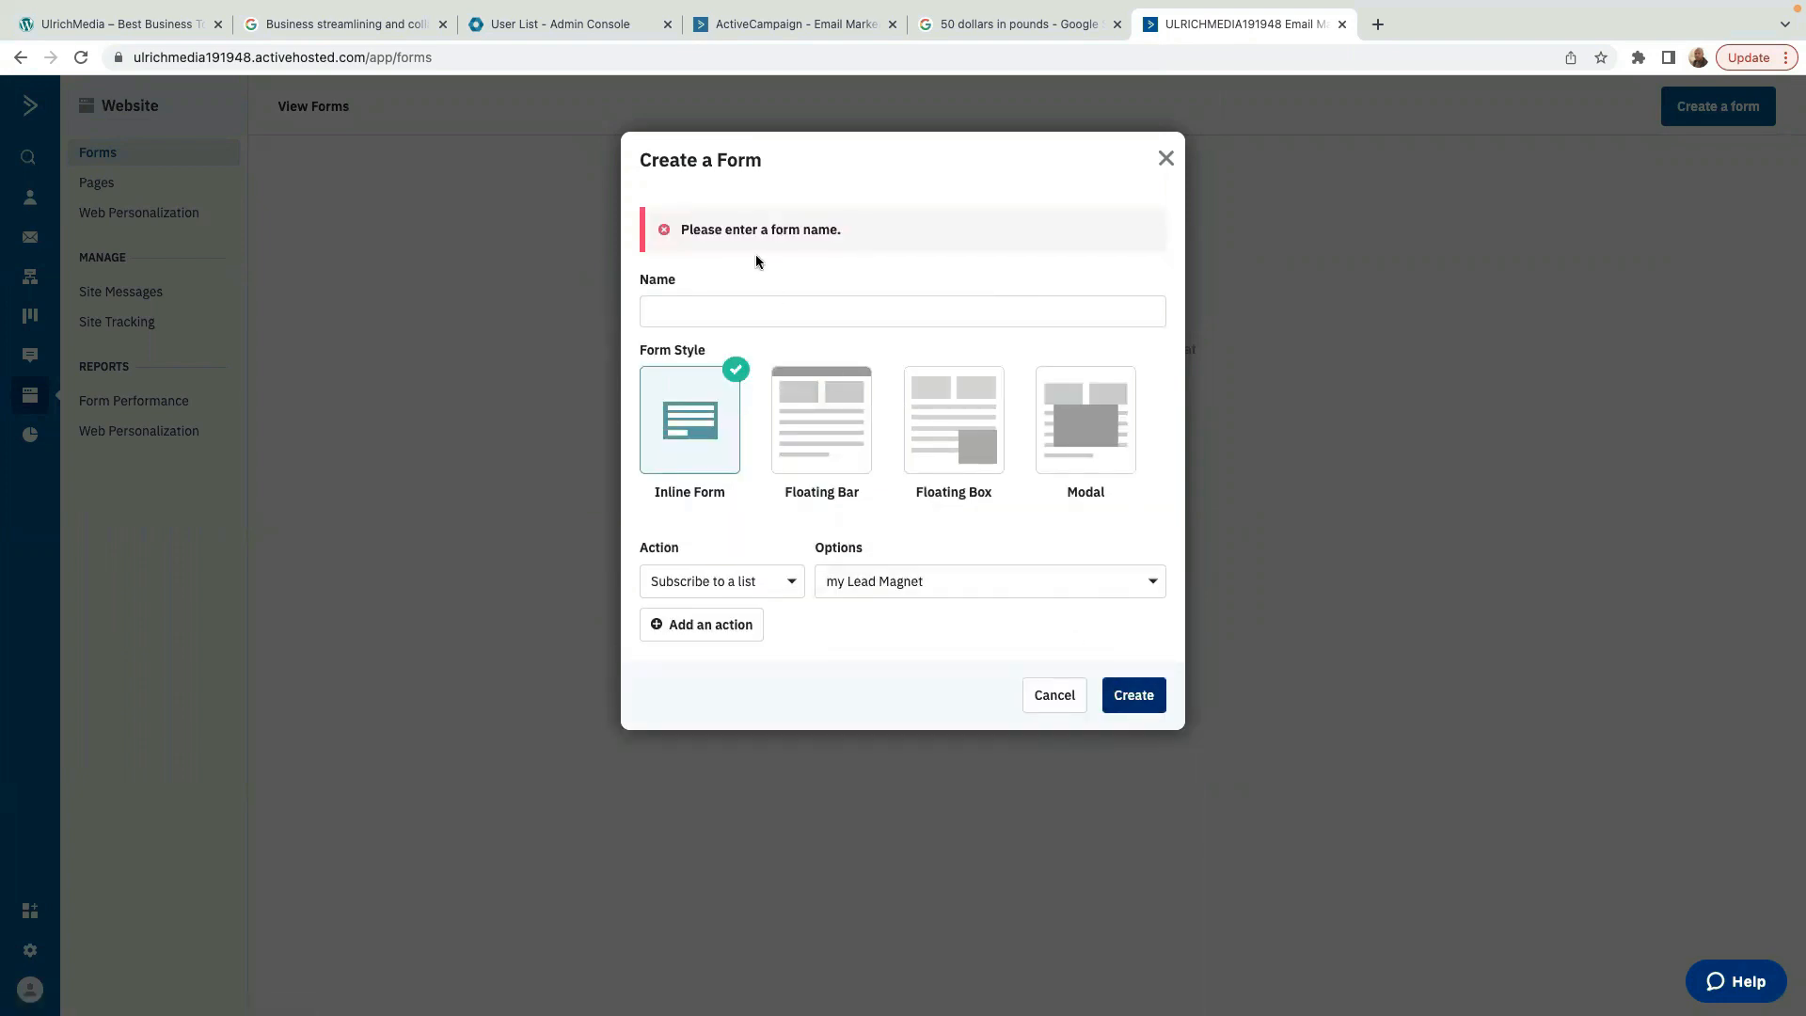
left_click(690, 317)
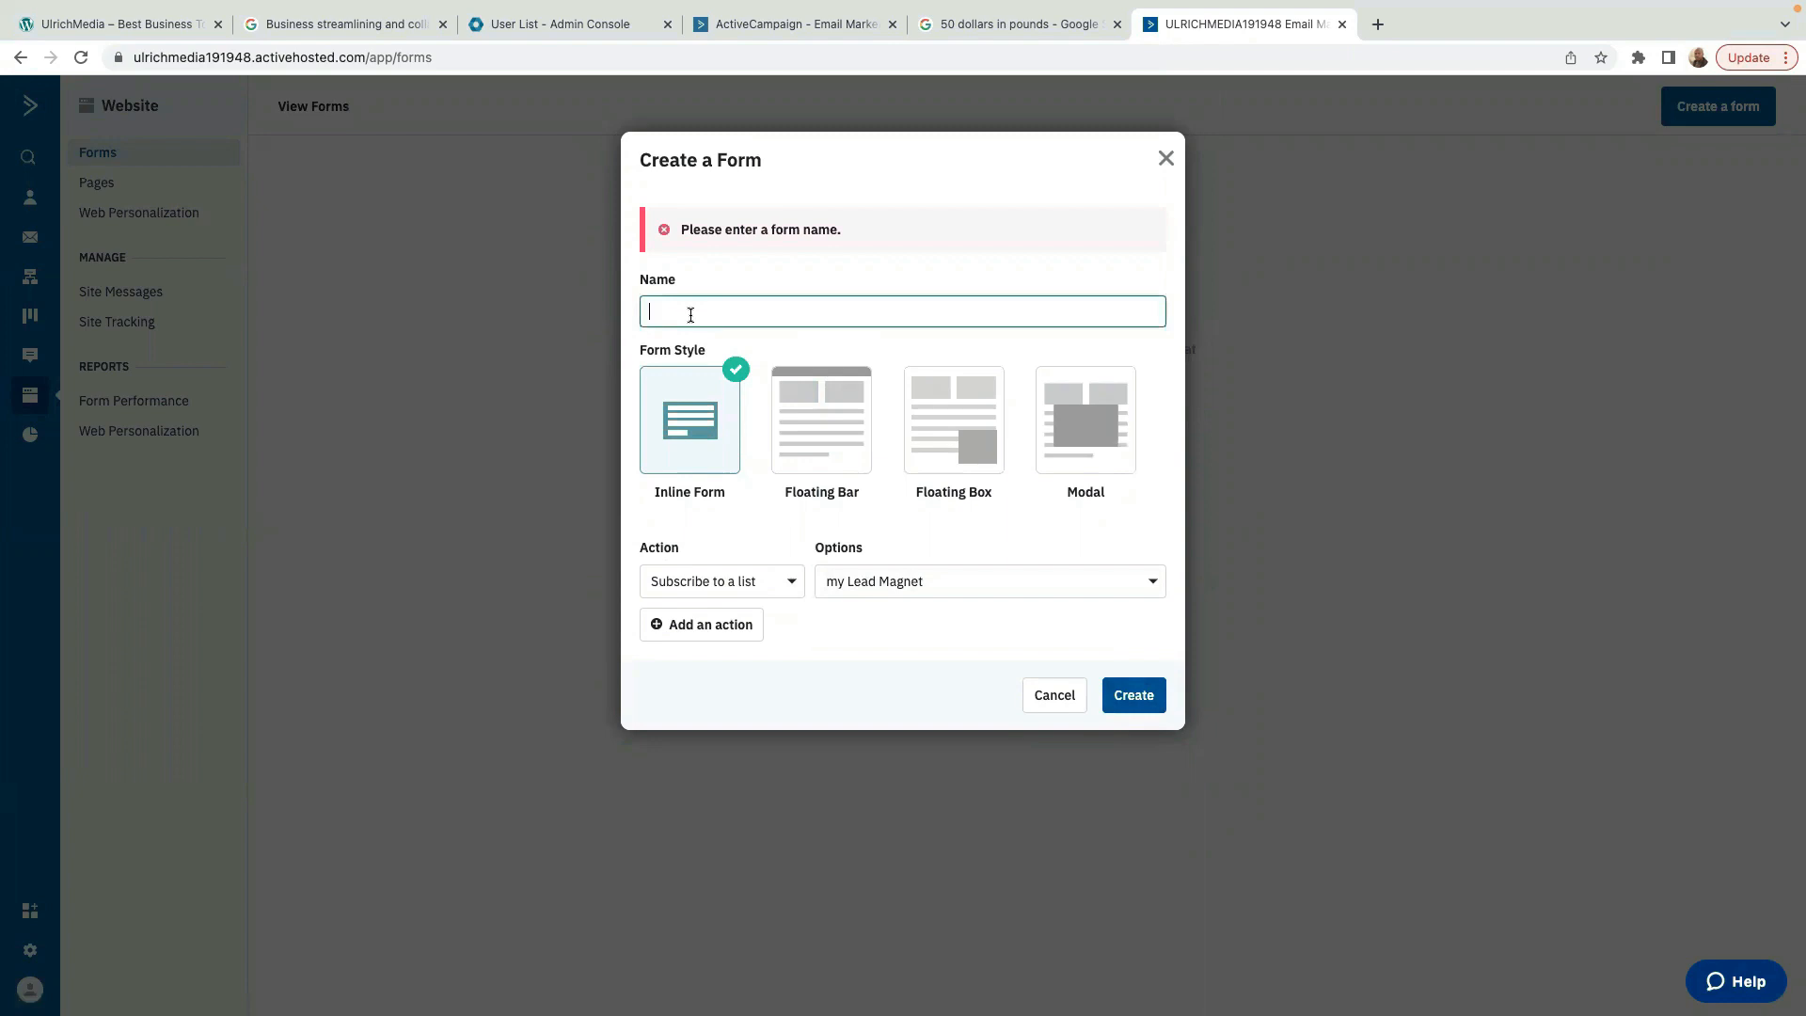
type("My Lead Magnet")
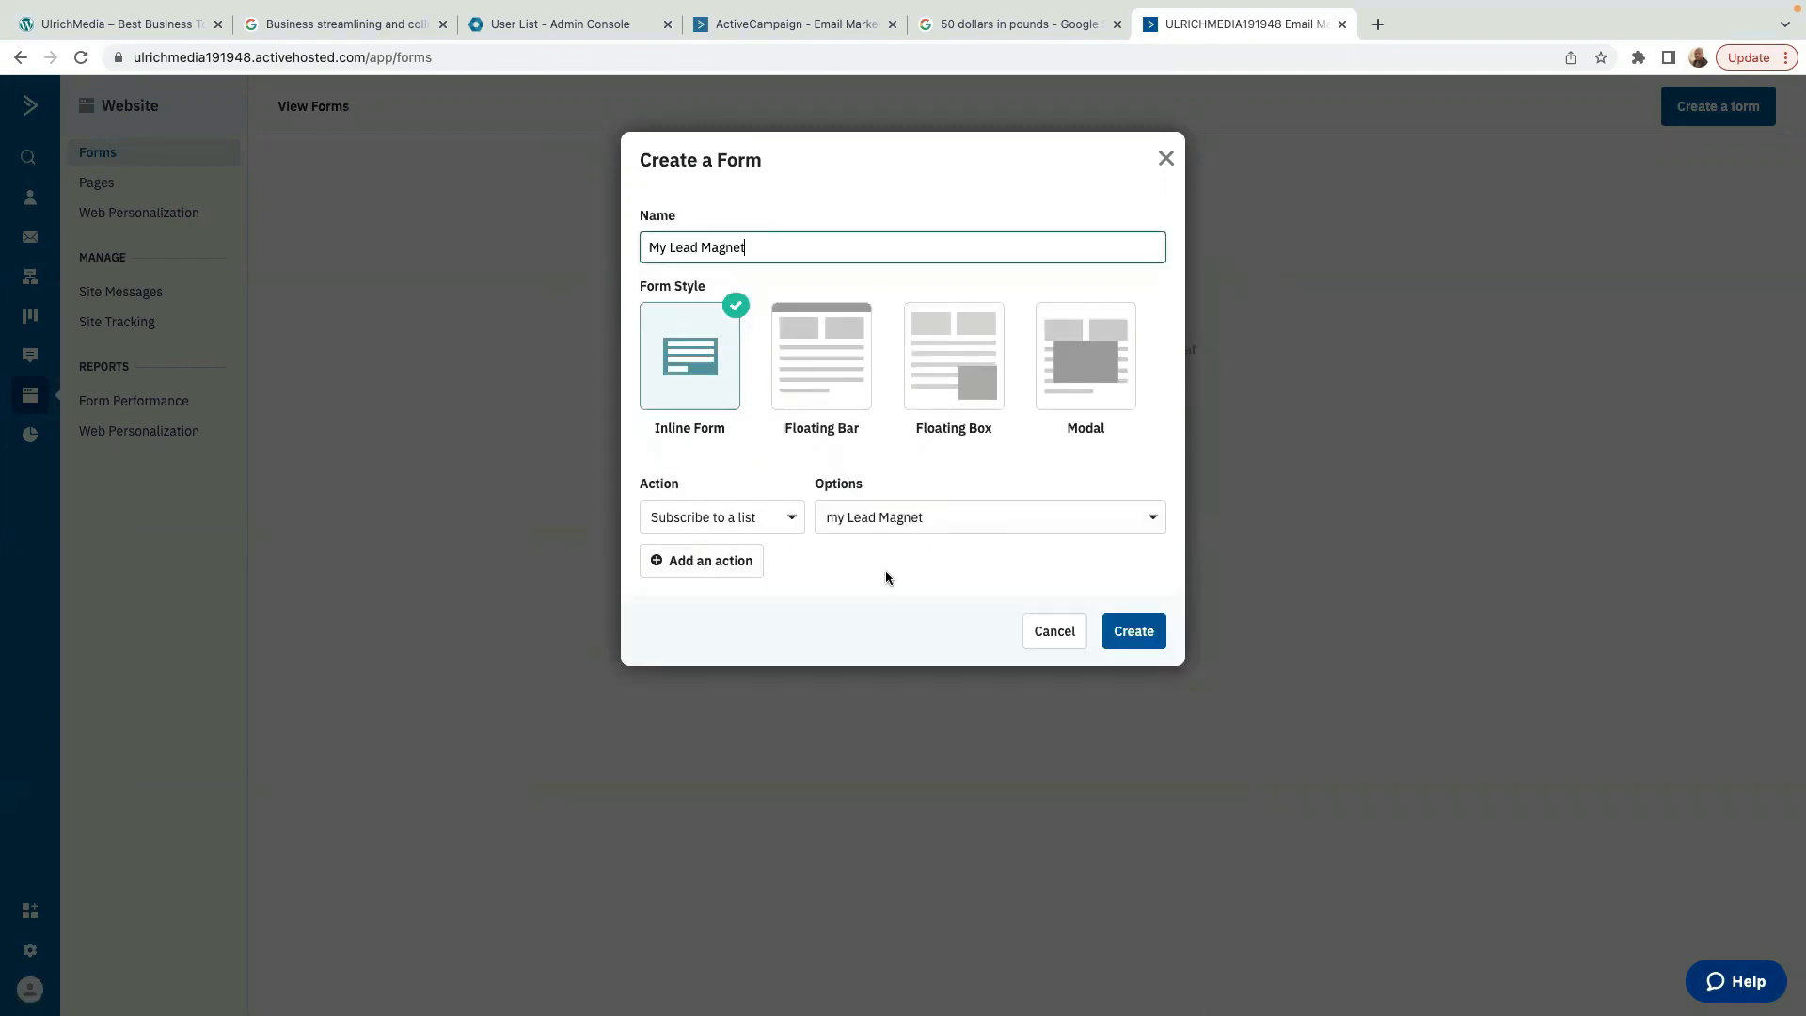
left_click(1133, 632)
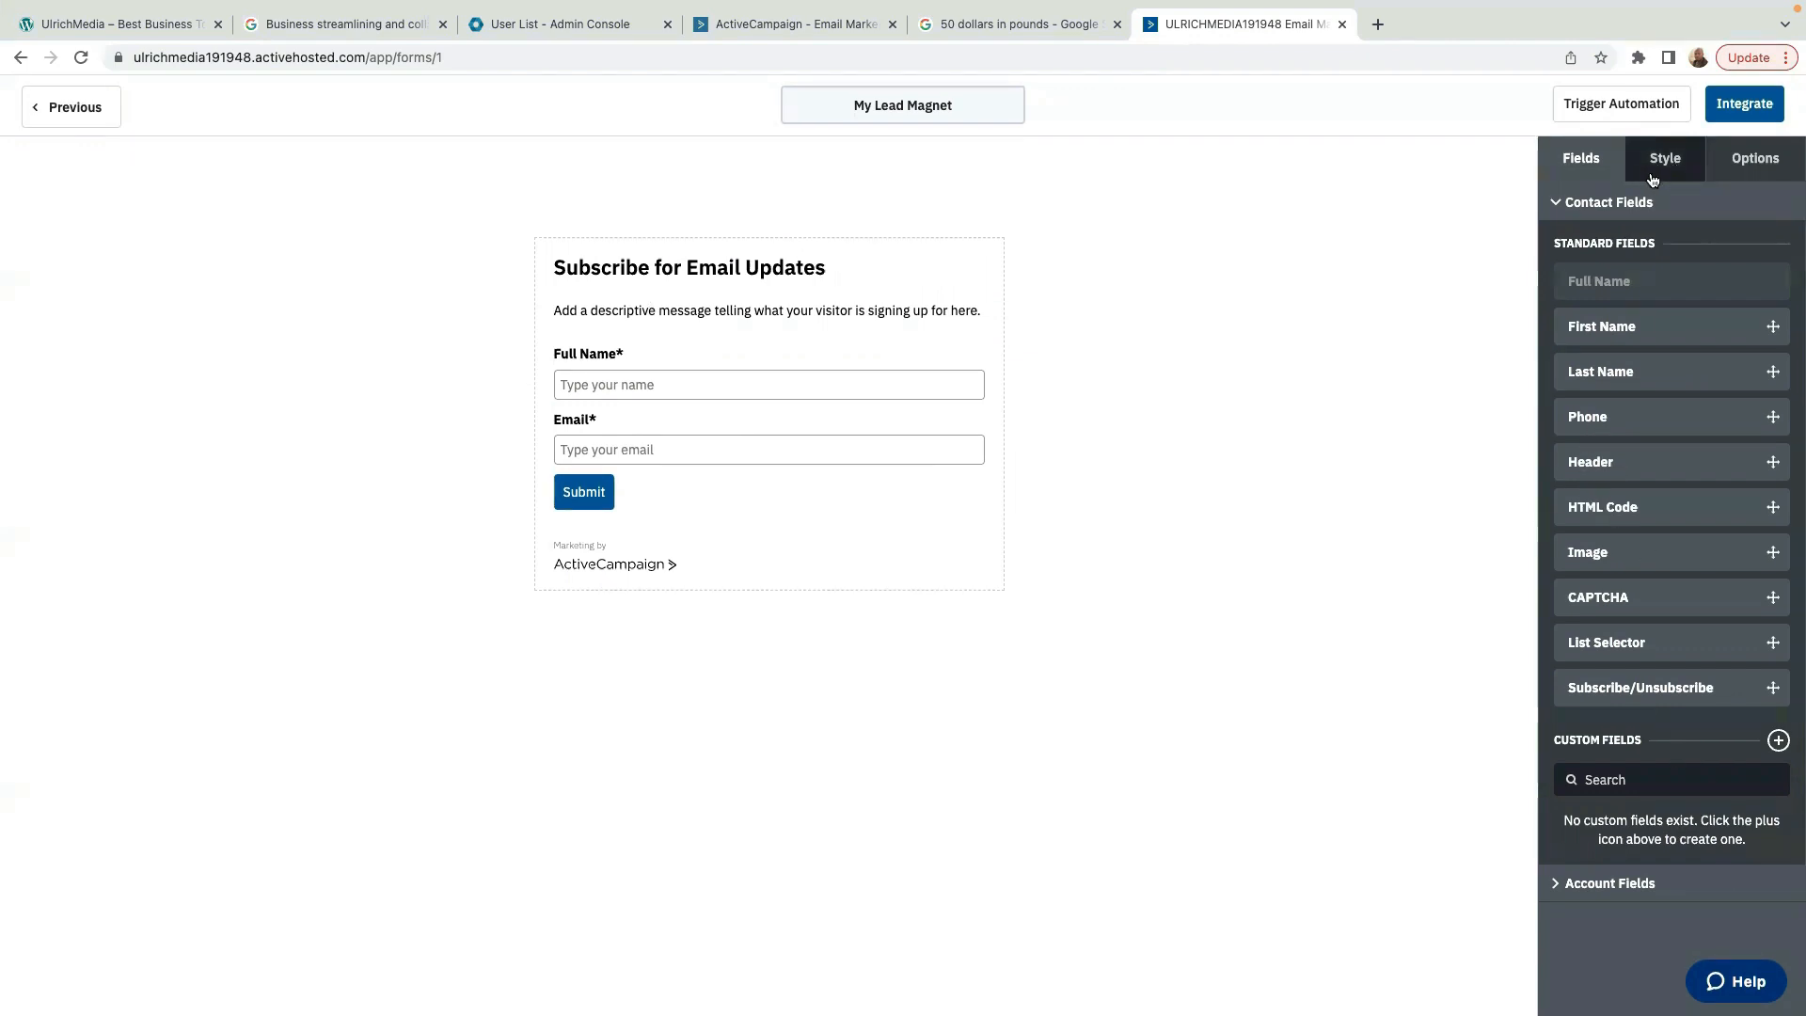
- Remove the Full Name field from the form and add a First Name field above Email in its place
mouse_move(670, 371)
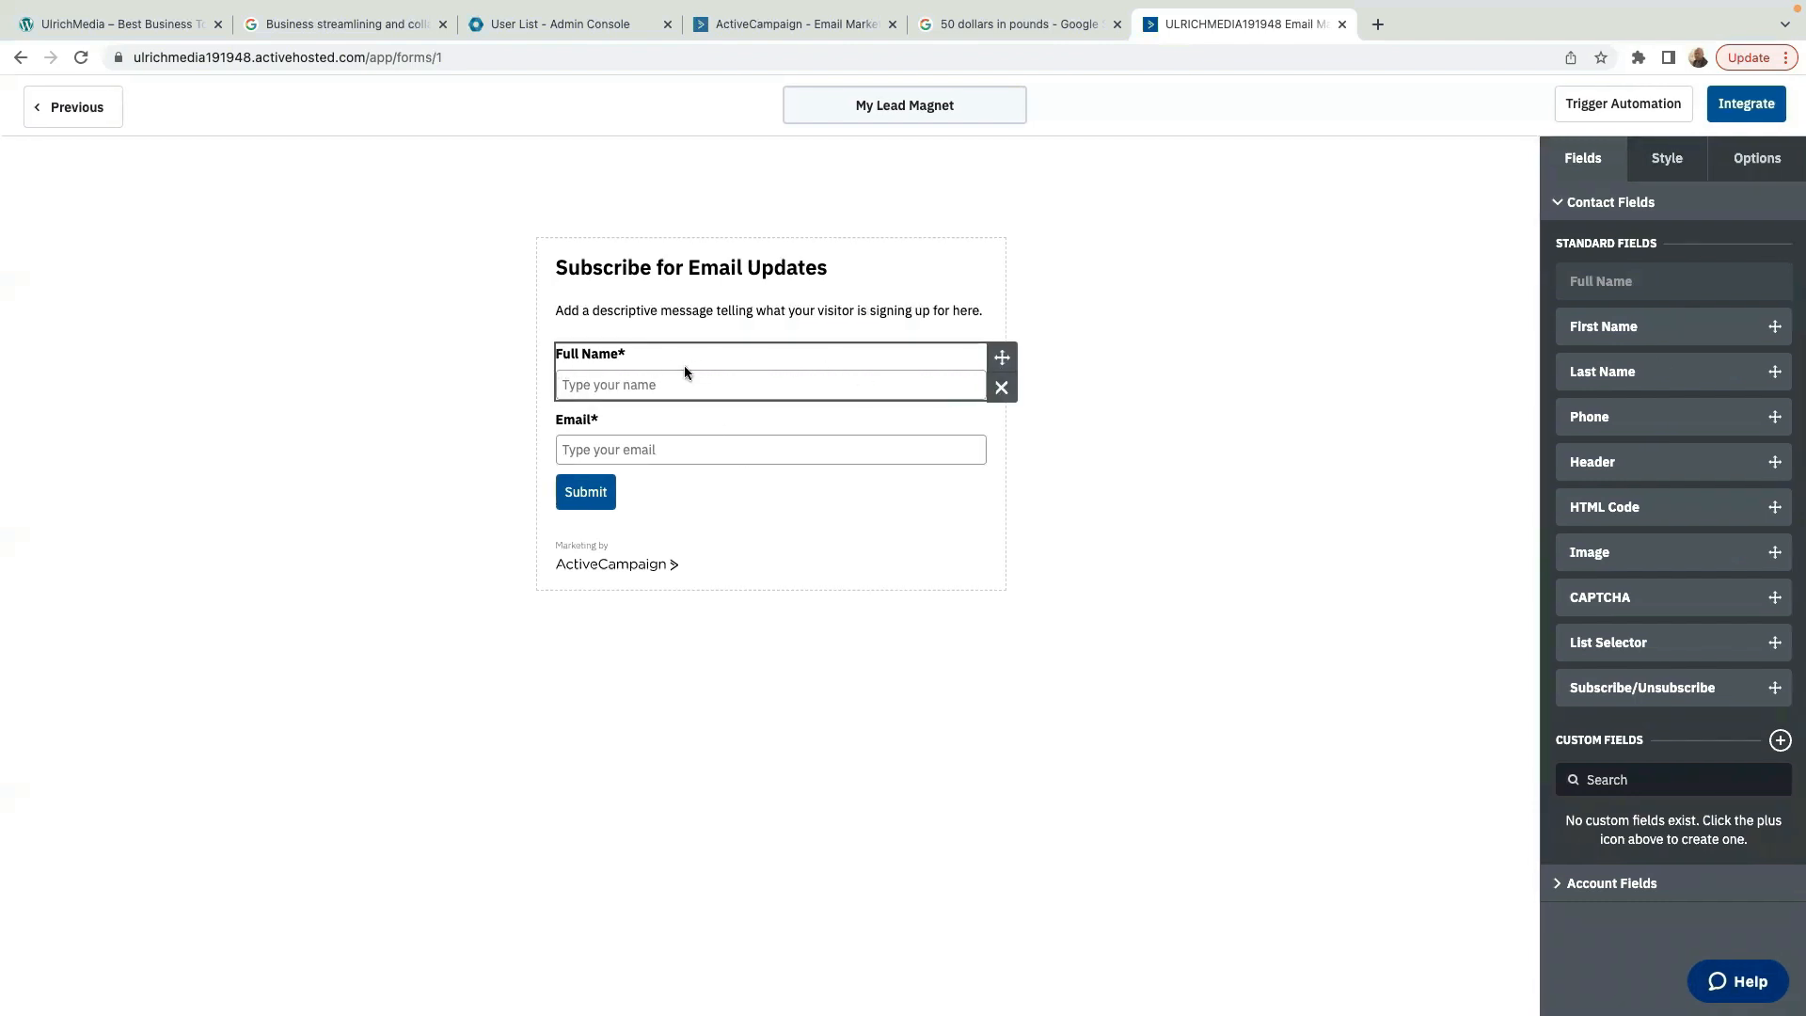
left_click(999, 391)
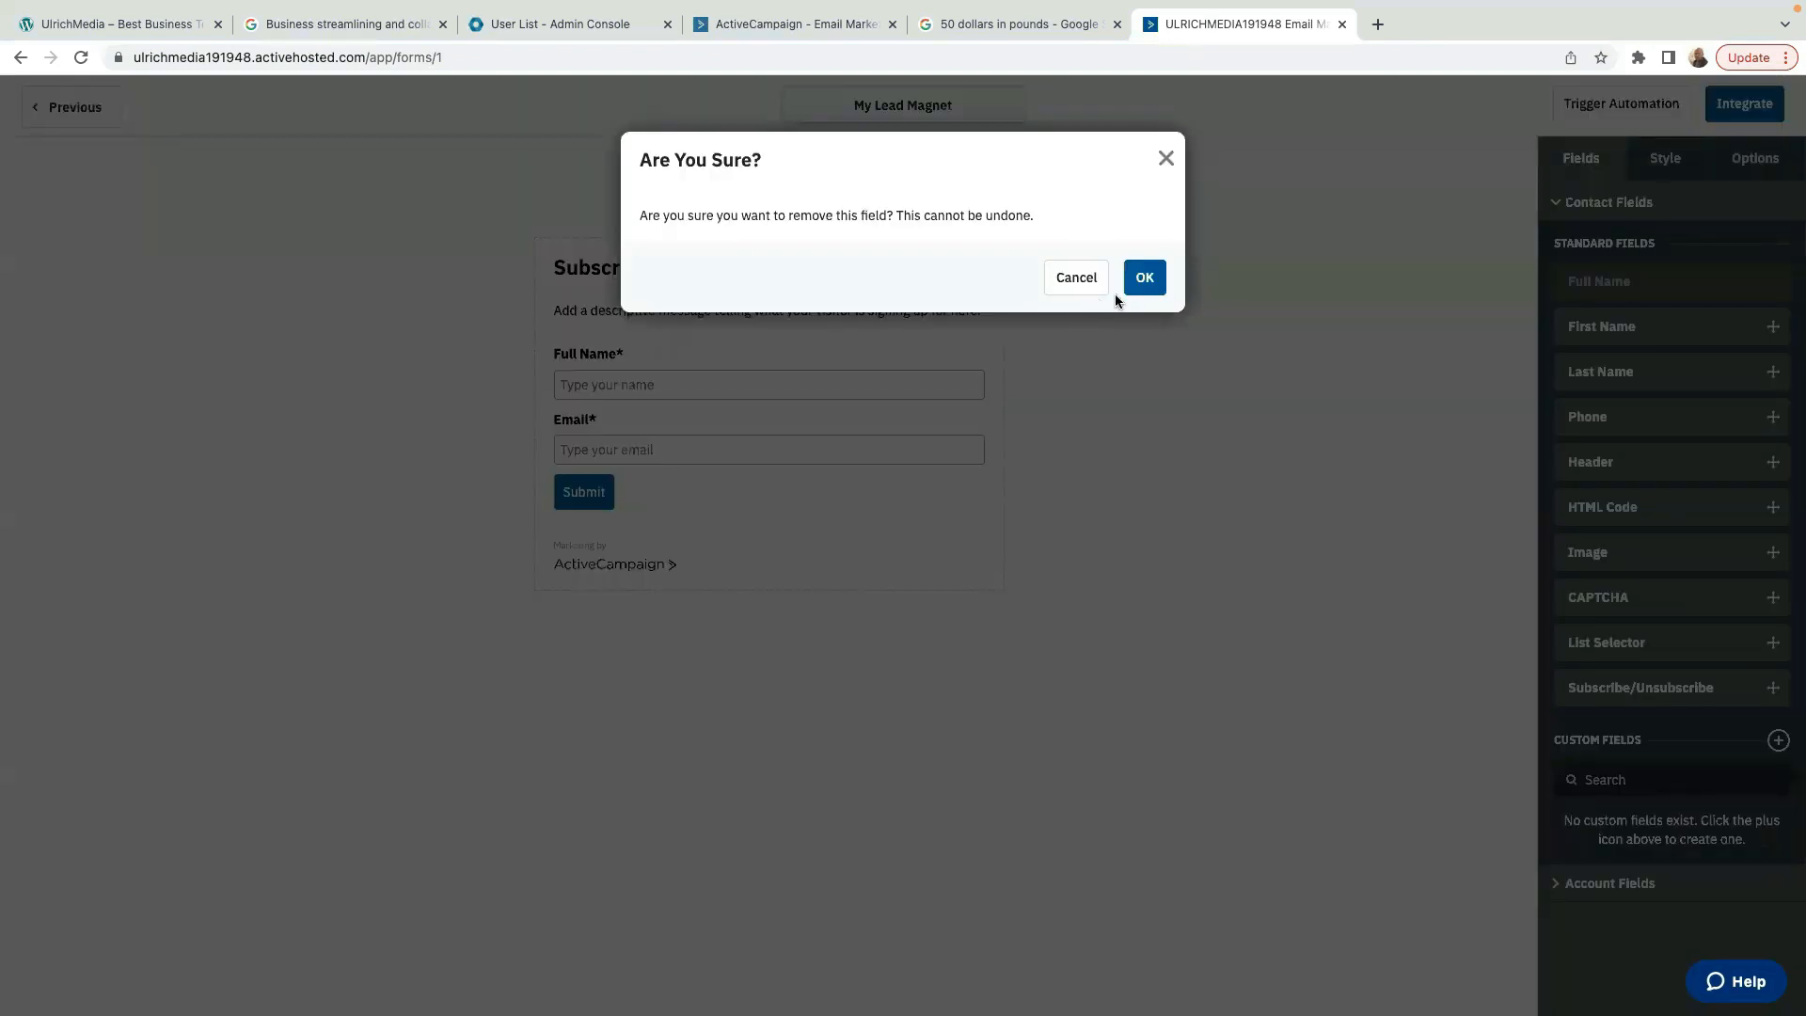
left_click(1142, 278)
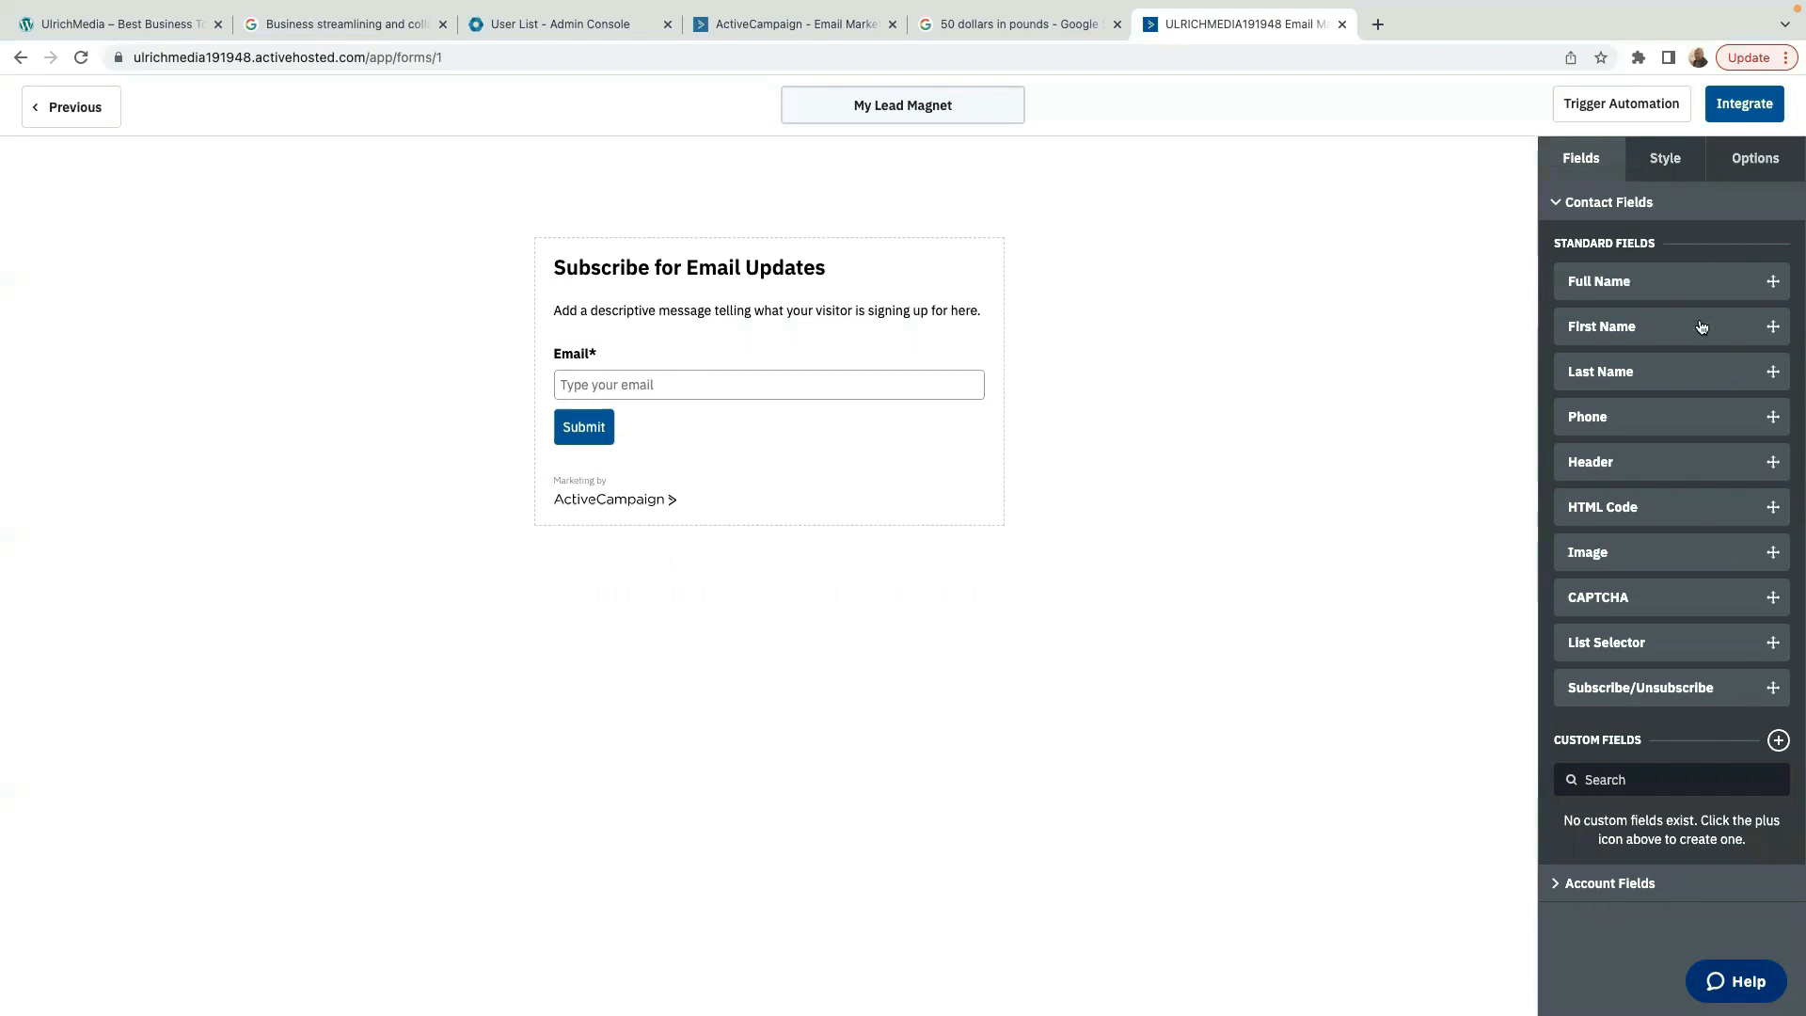
left_click_drag(1773, 326, 894, 355)
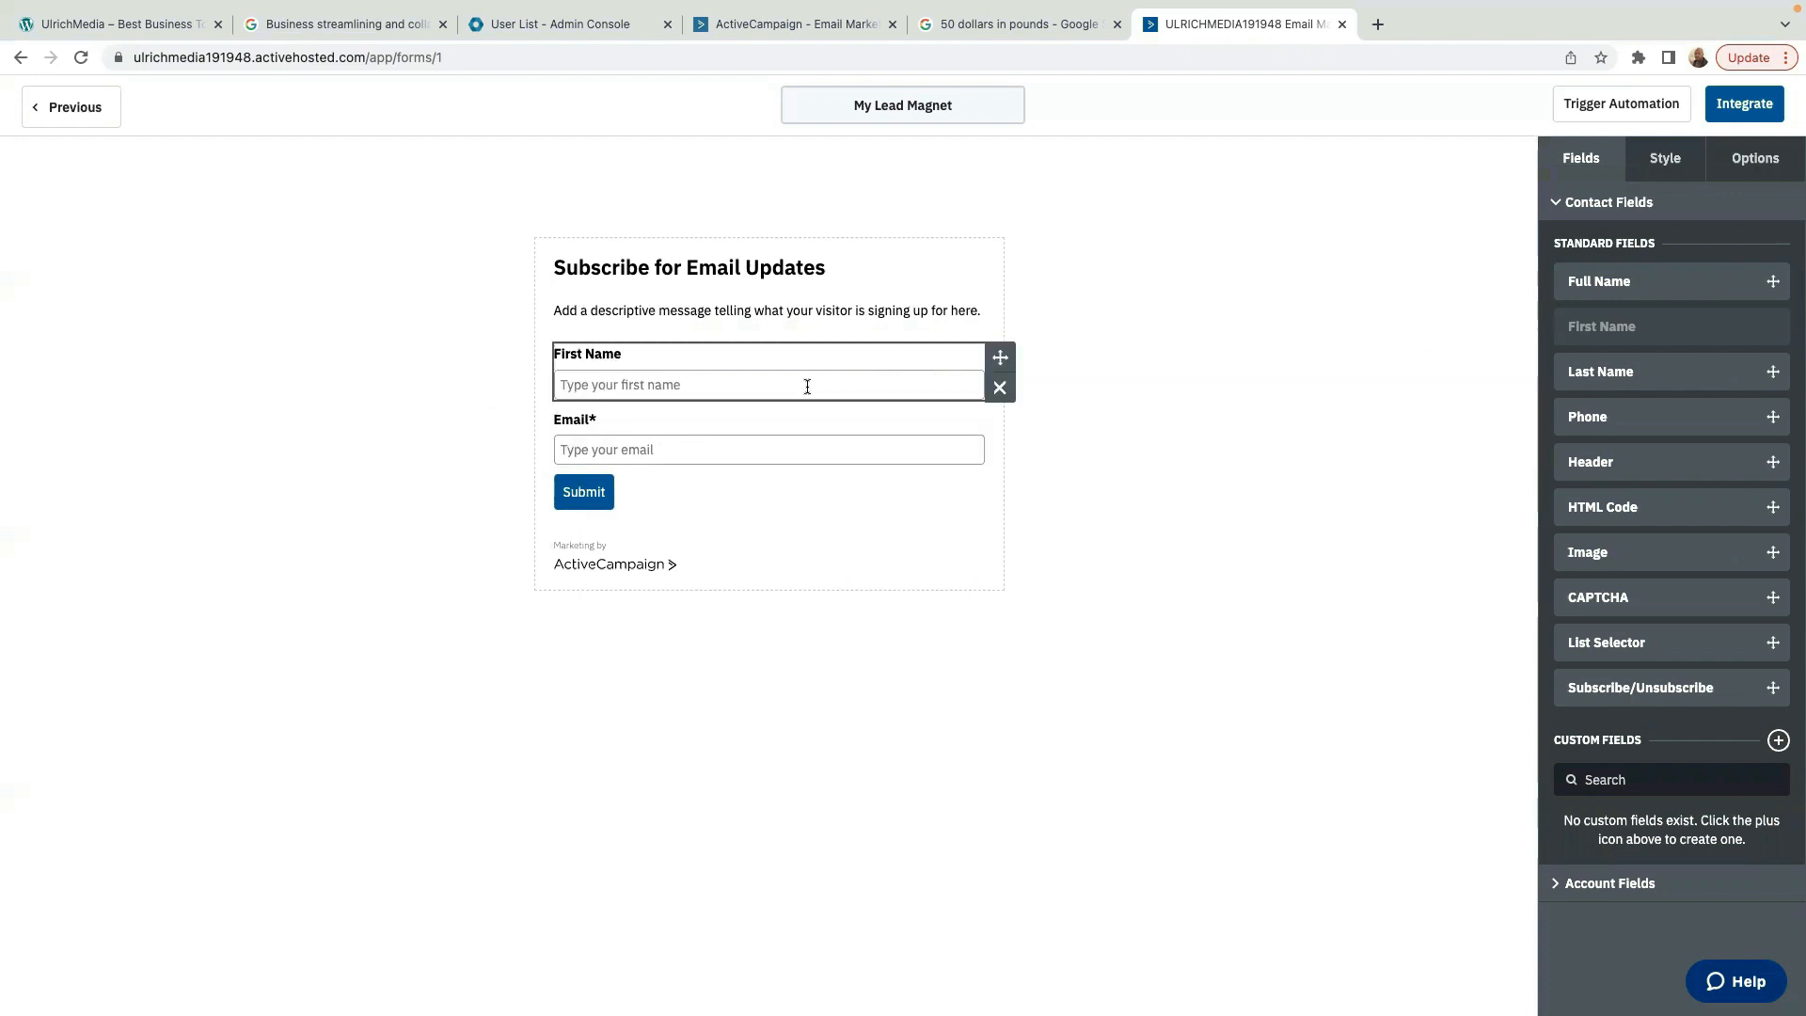
- Make the First Name field required on the form
left_click(829, 362)
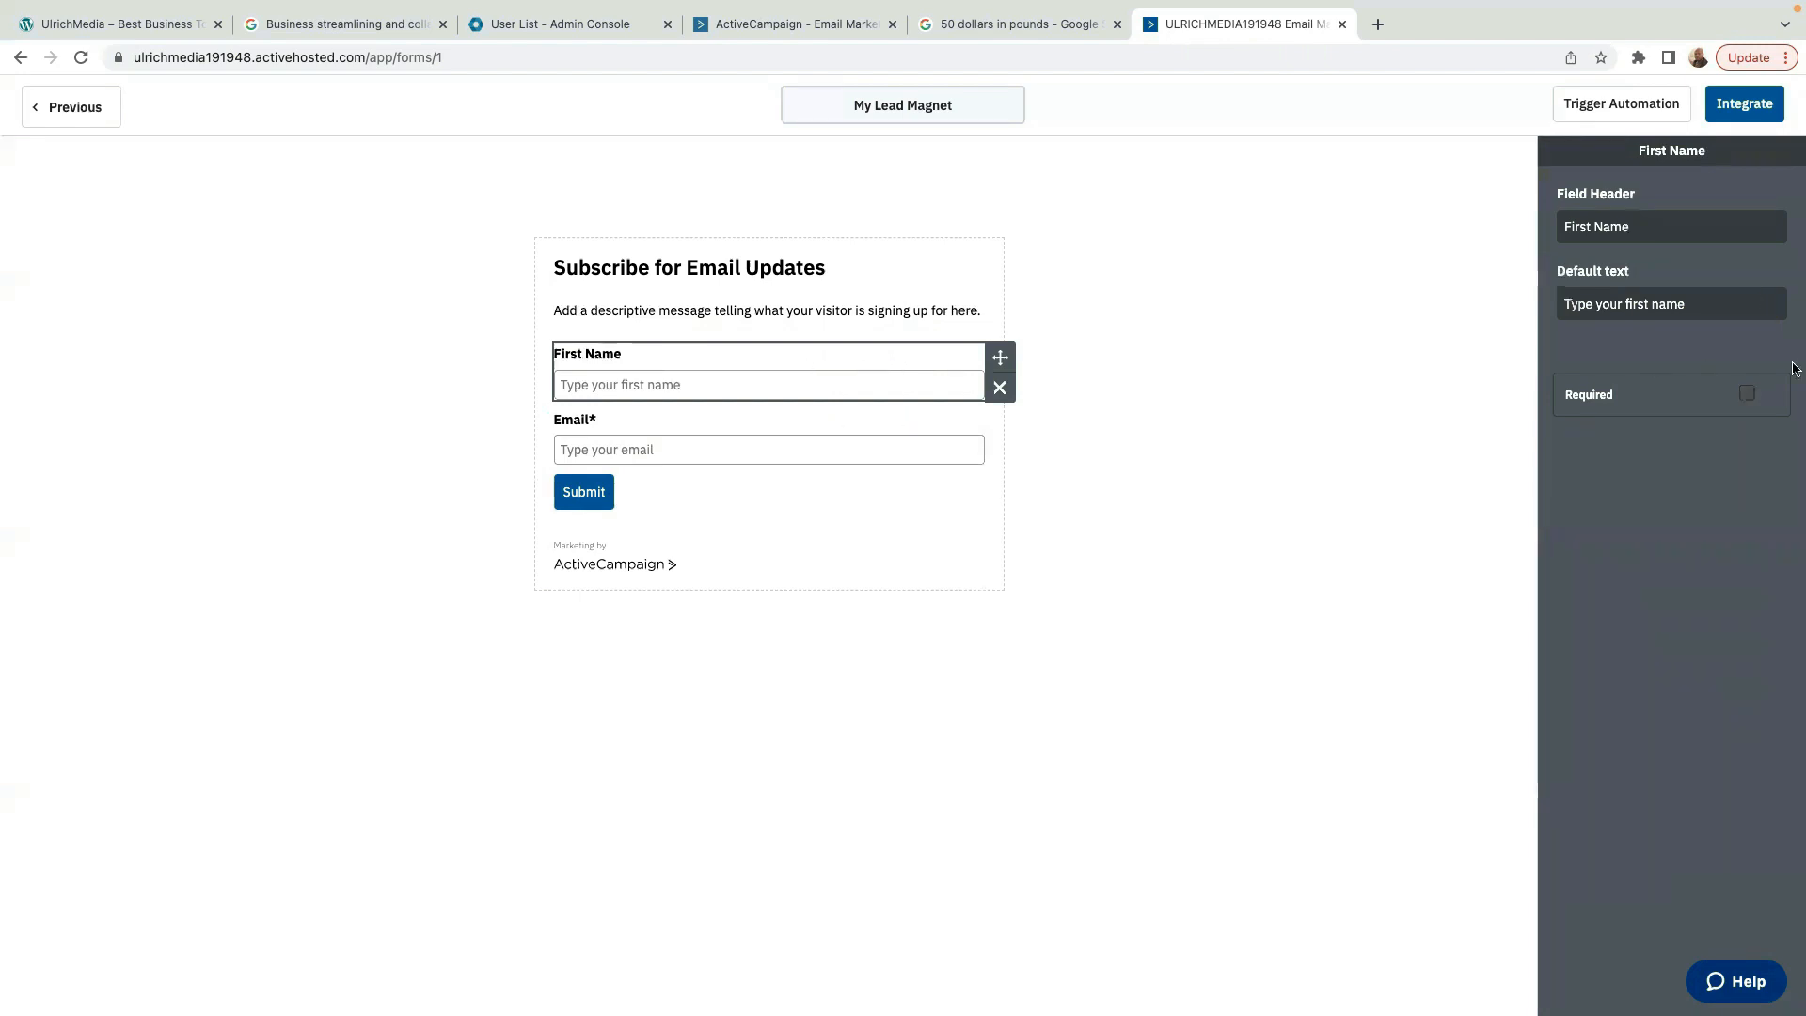
left_click(1746, 400)
left_click(1424, 301)
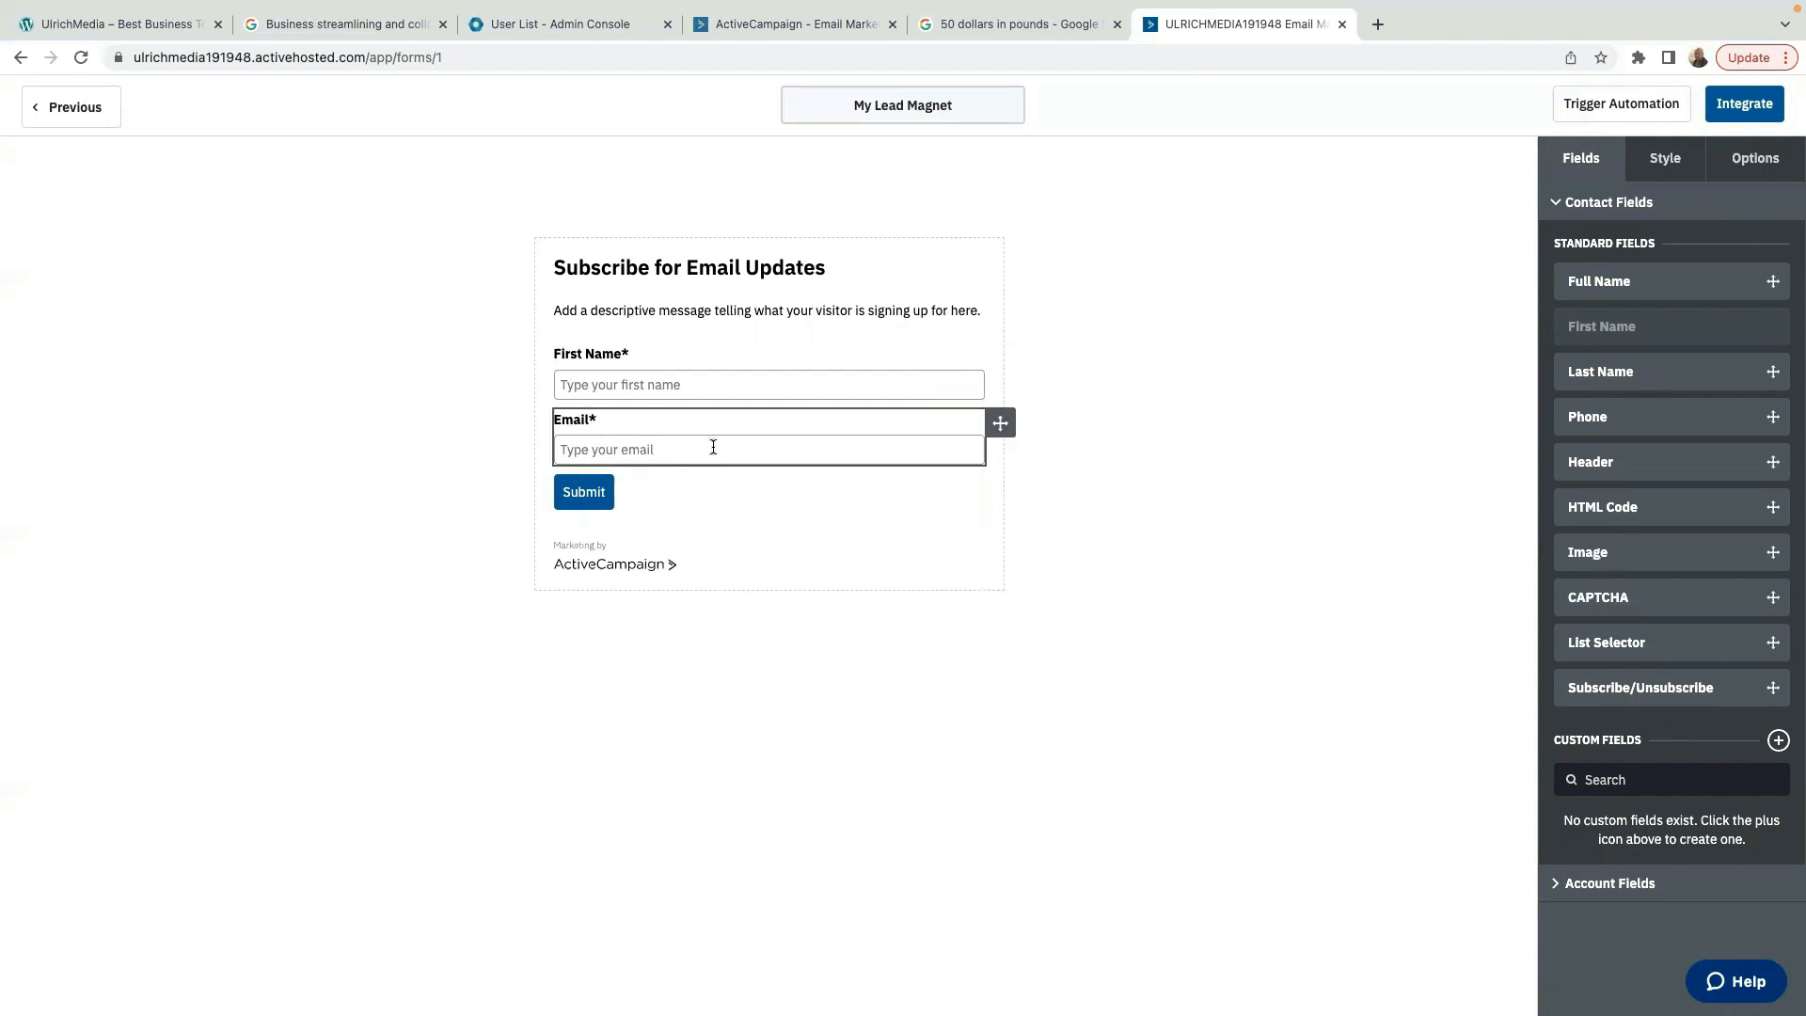
- Change the form's submit button label to "Yes I want the Free E-Book"
left_click(600, 494)
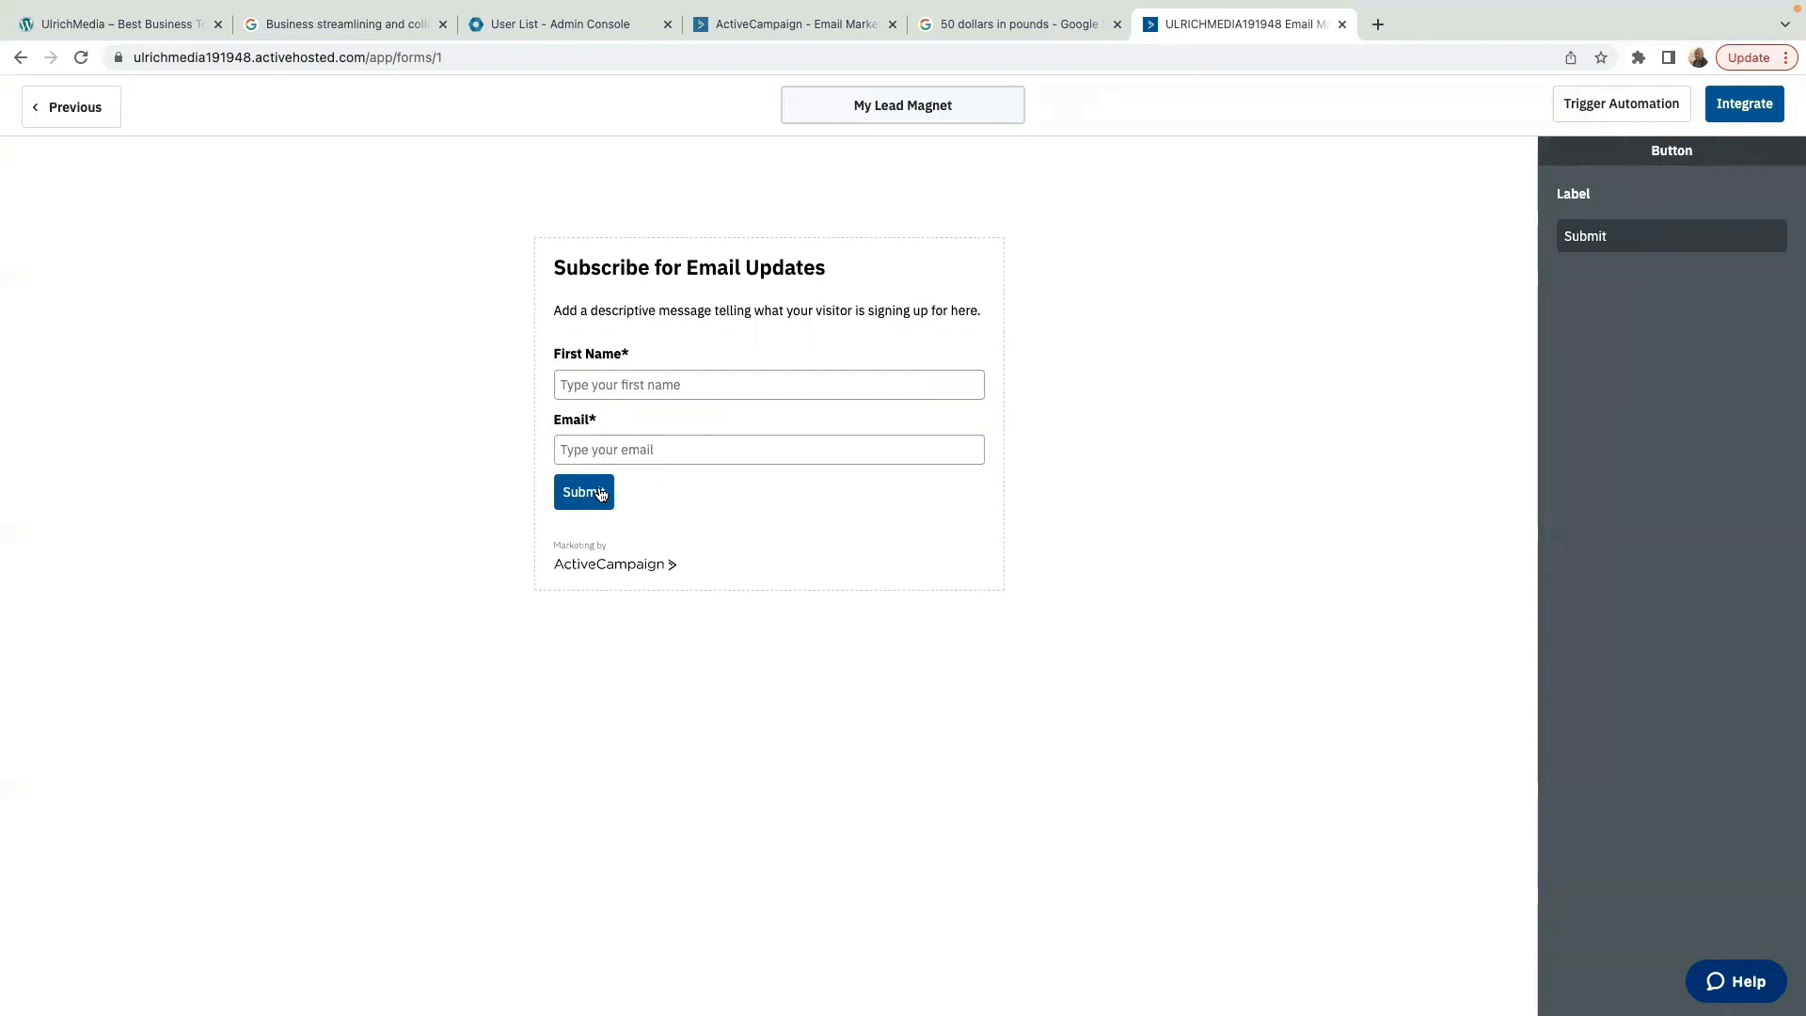
left_click(1668, 239)
key("BackSpace")
key("BackSpace")
key("BackSpace")
key("BackSpace")
key("BackSpace")
key("BackSpace")
type("Yes I want the Free E-Book")
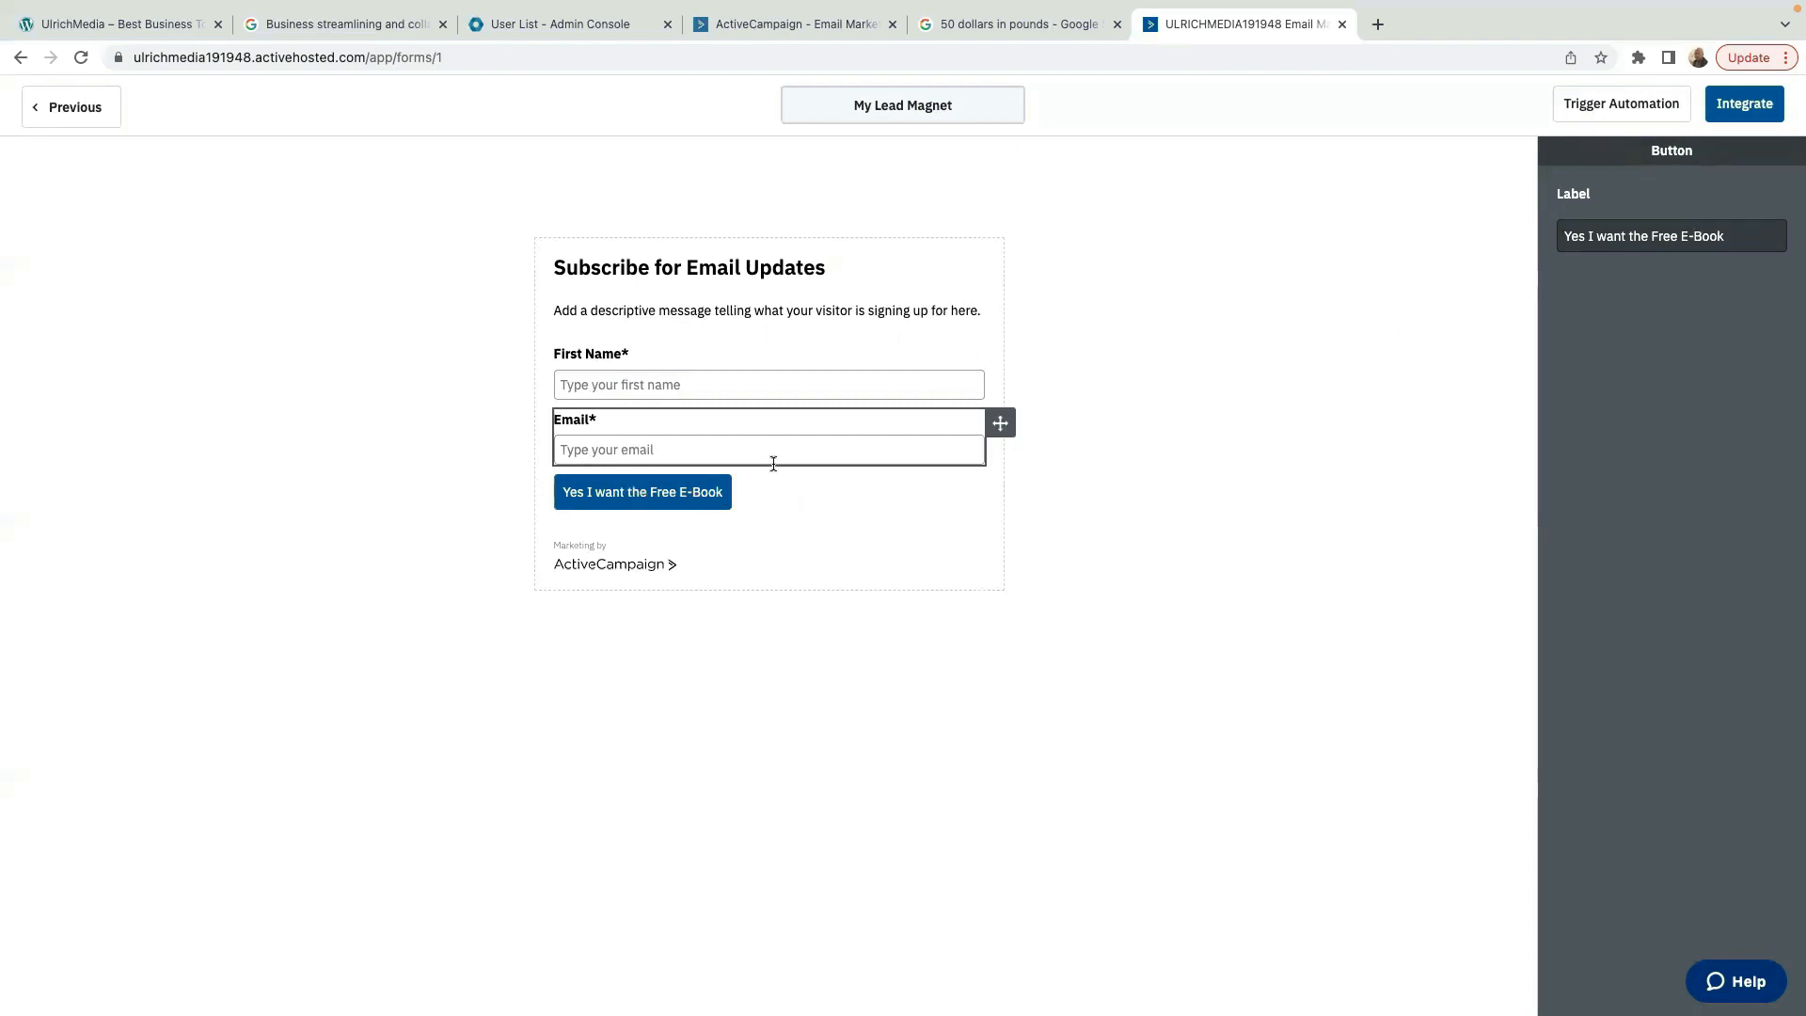
left_click(895, 392)
left_click(1173, 452)
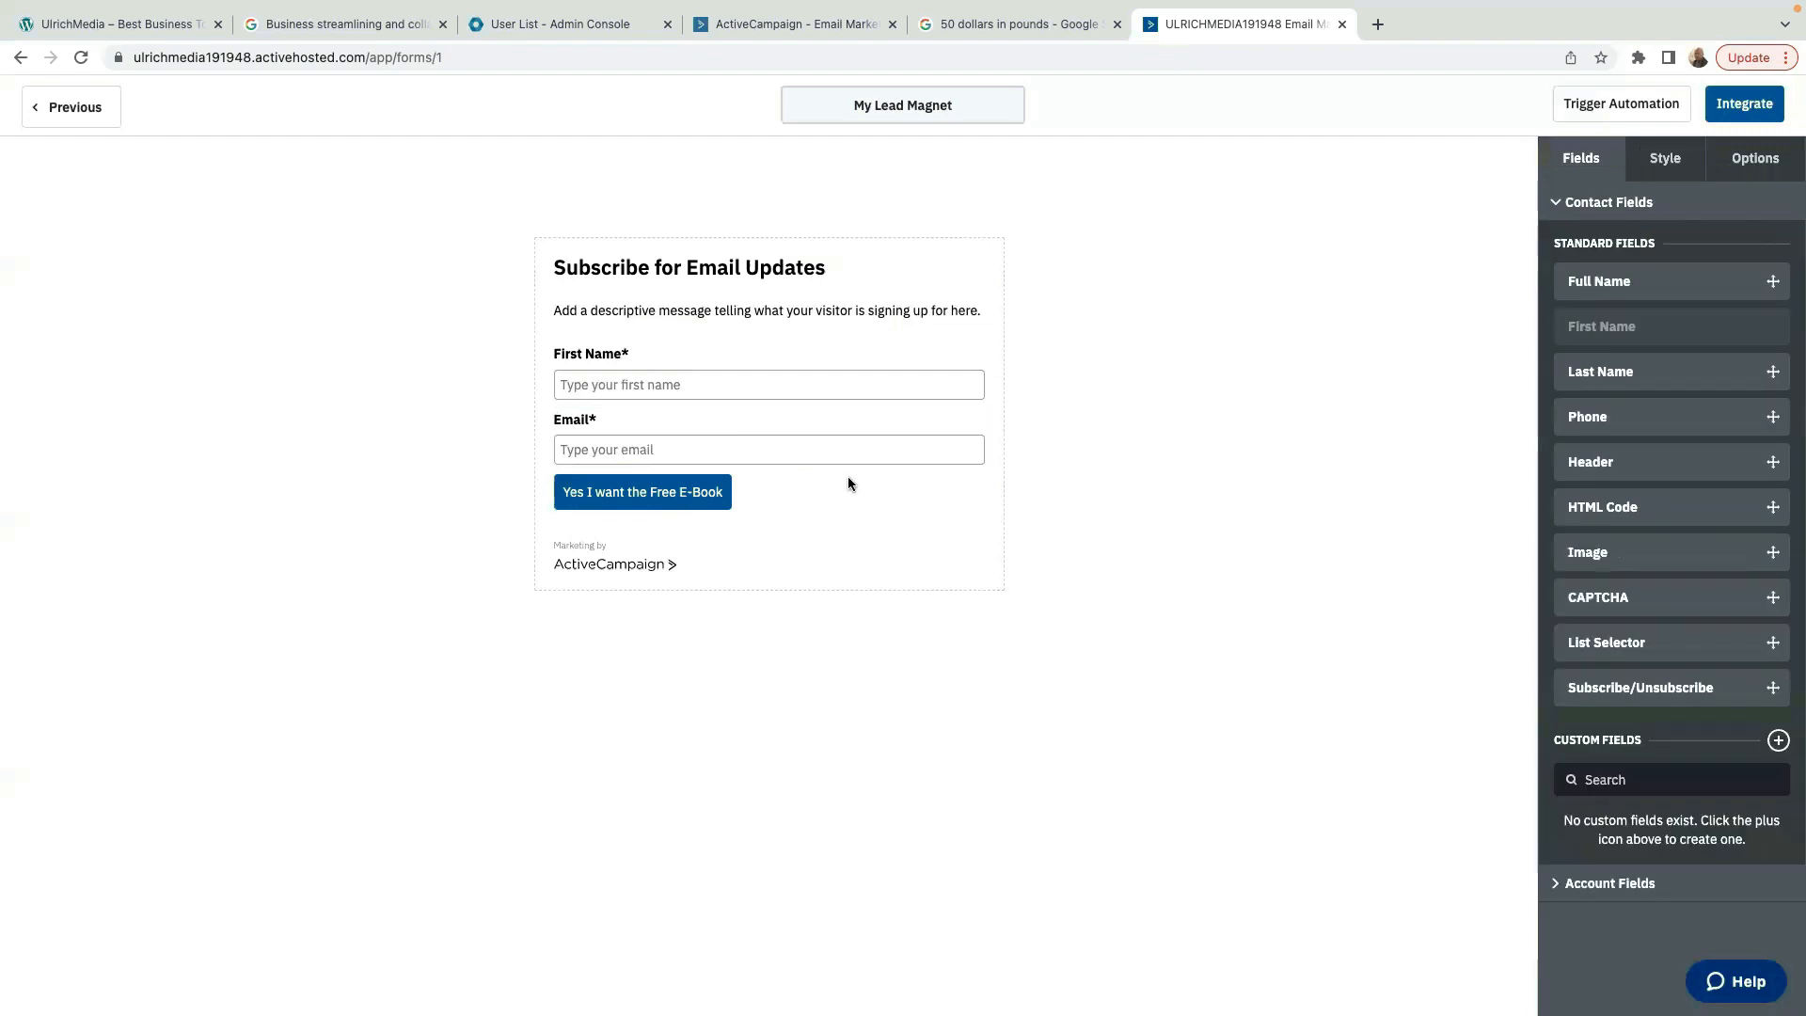
- Set the form's background colour to the light grey-blue AEB8D6
left_click(1665, 159)
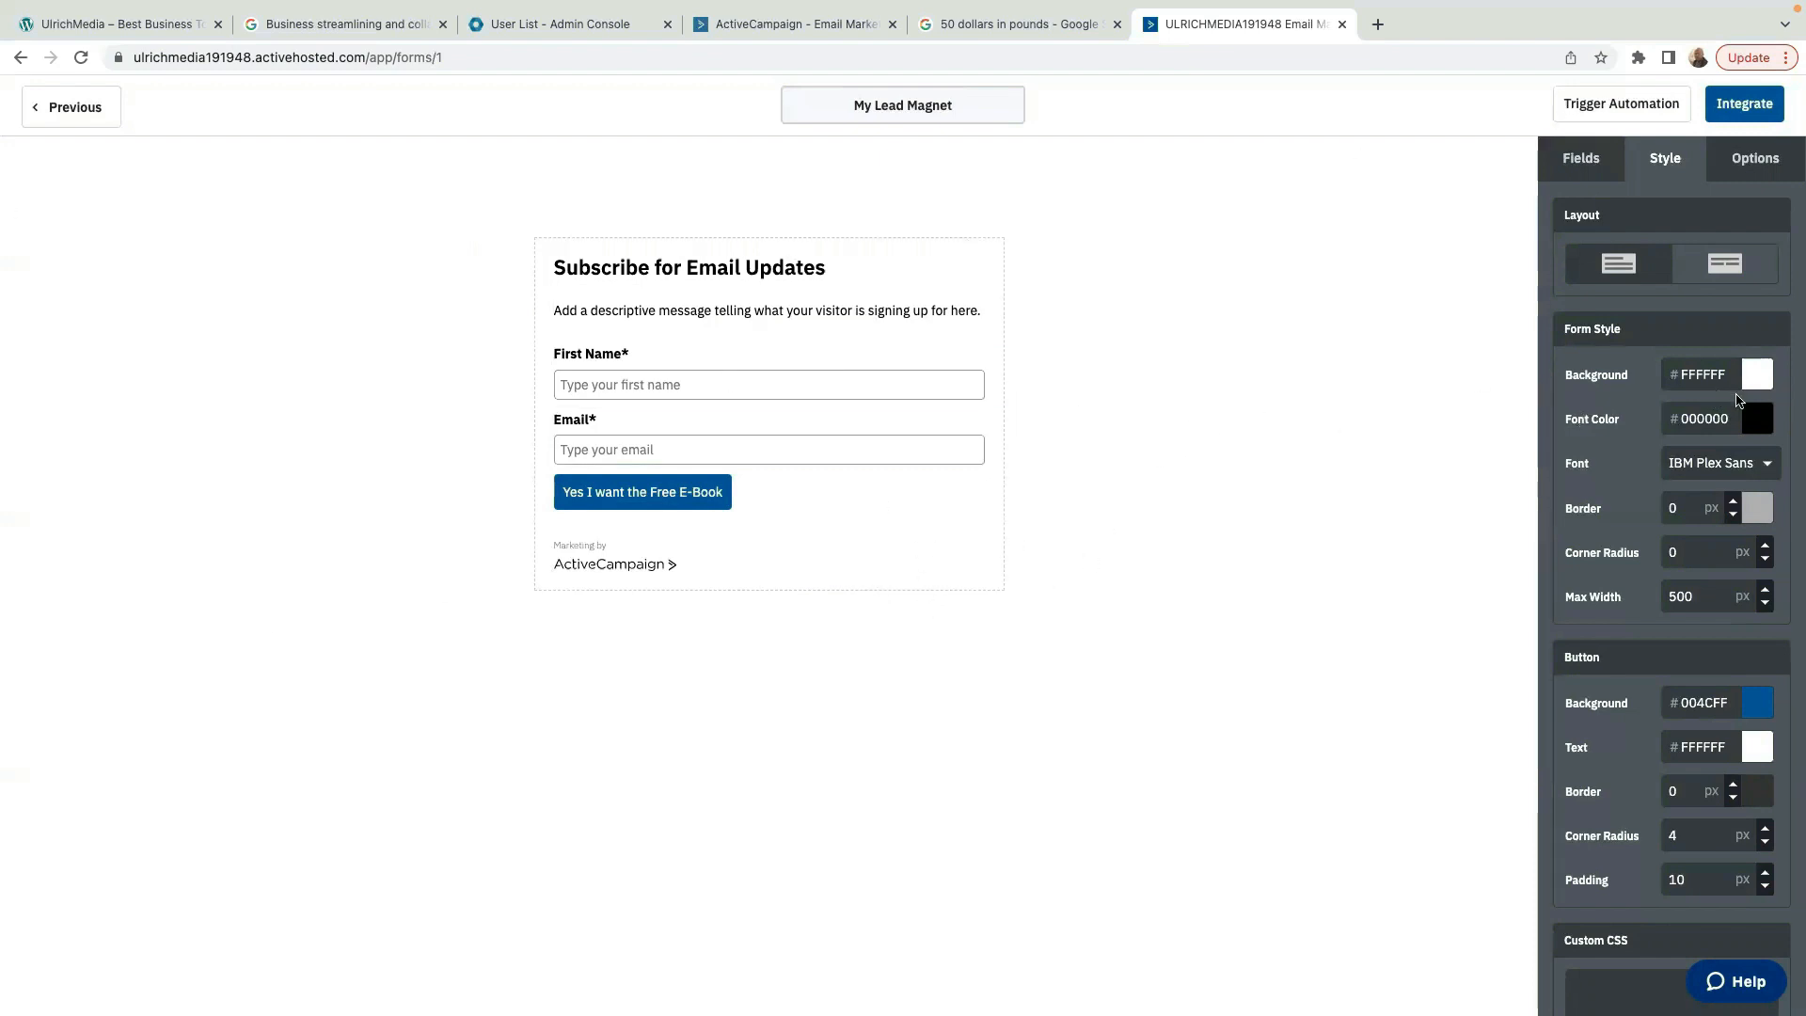
left_click(1757, 381)
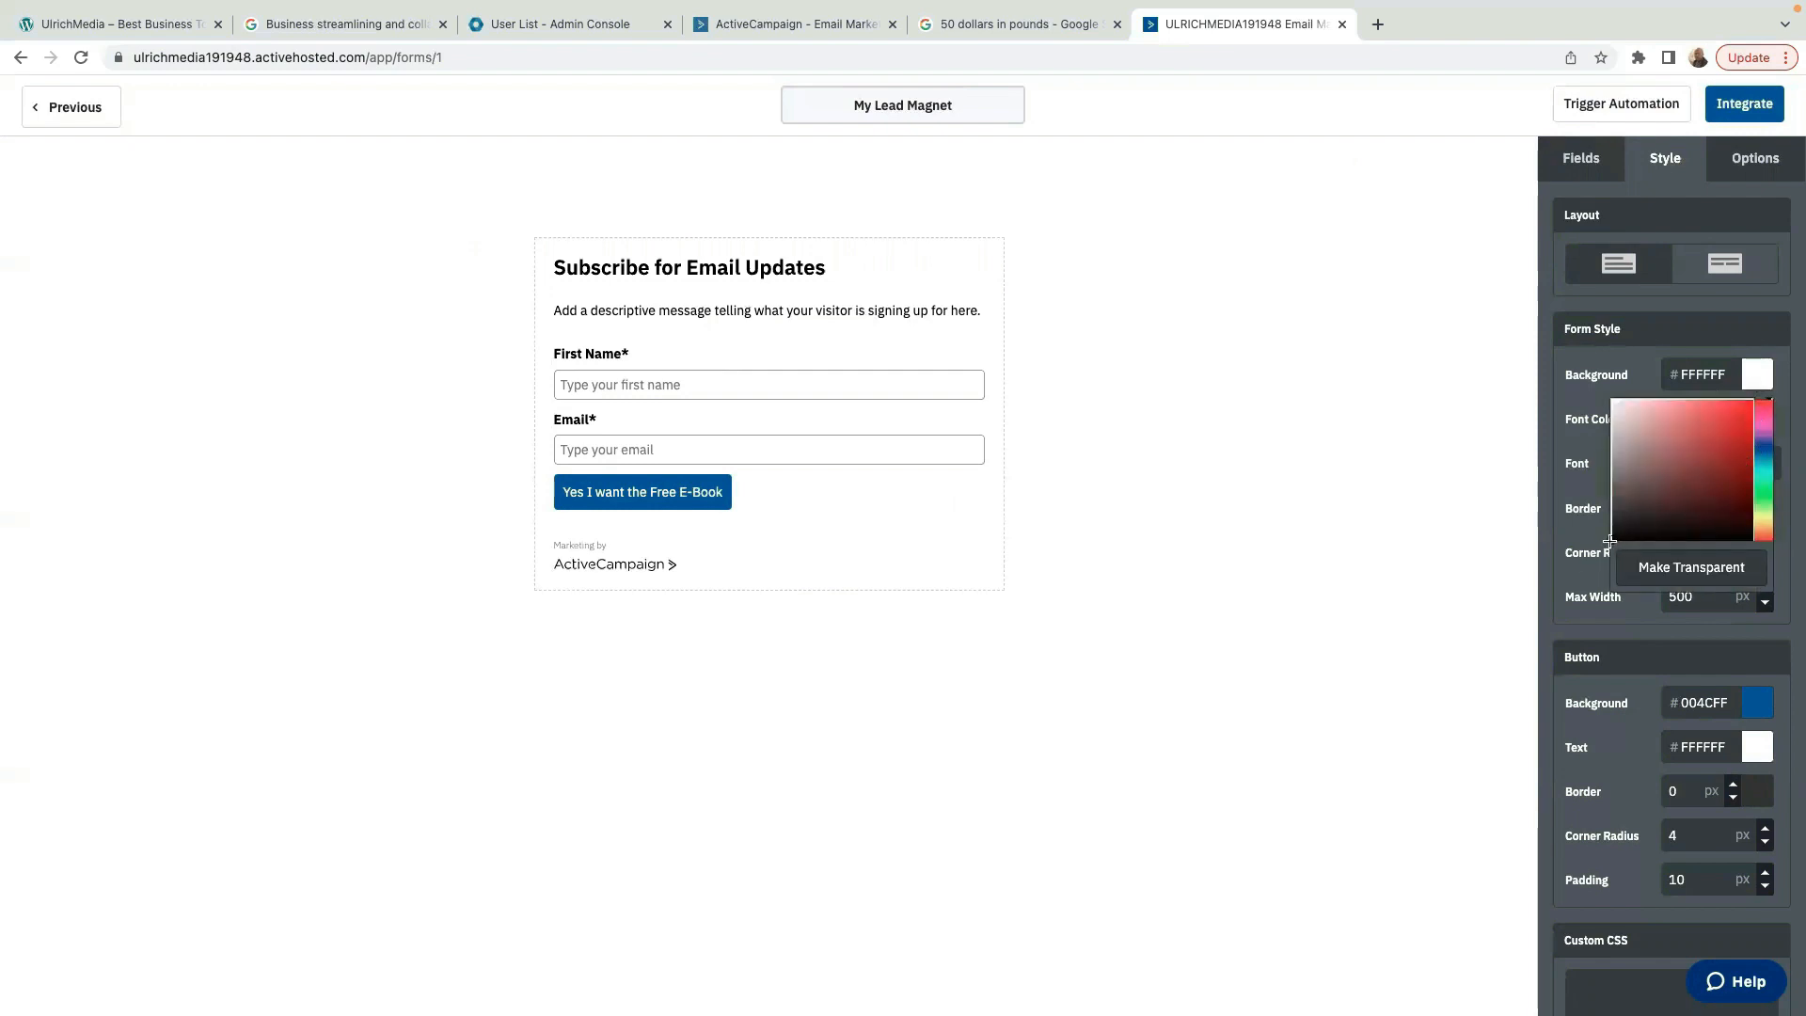
left_click(1680, 514)
left_click_drag(1681, 511, 1639, 422)
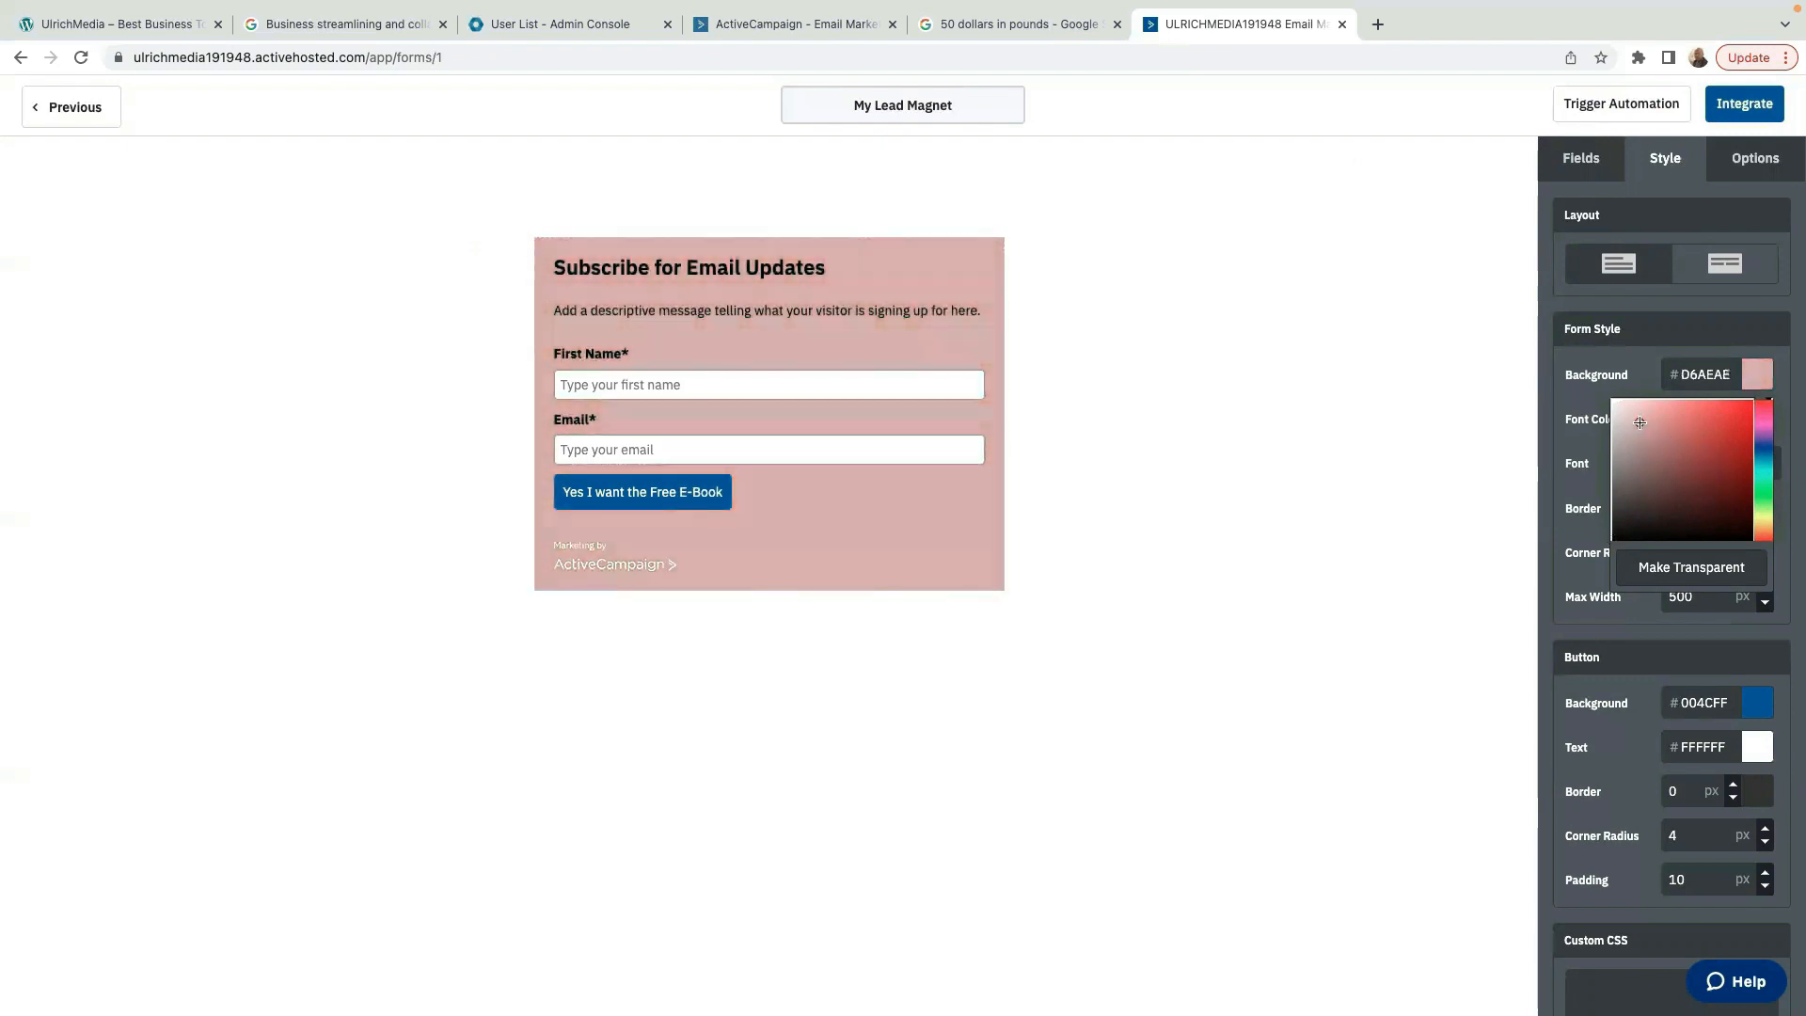
left_click(1213, 384)
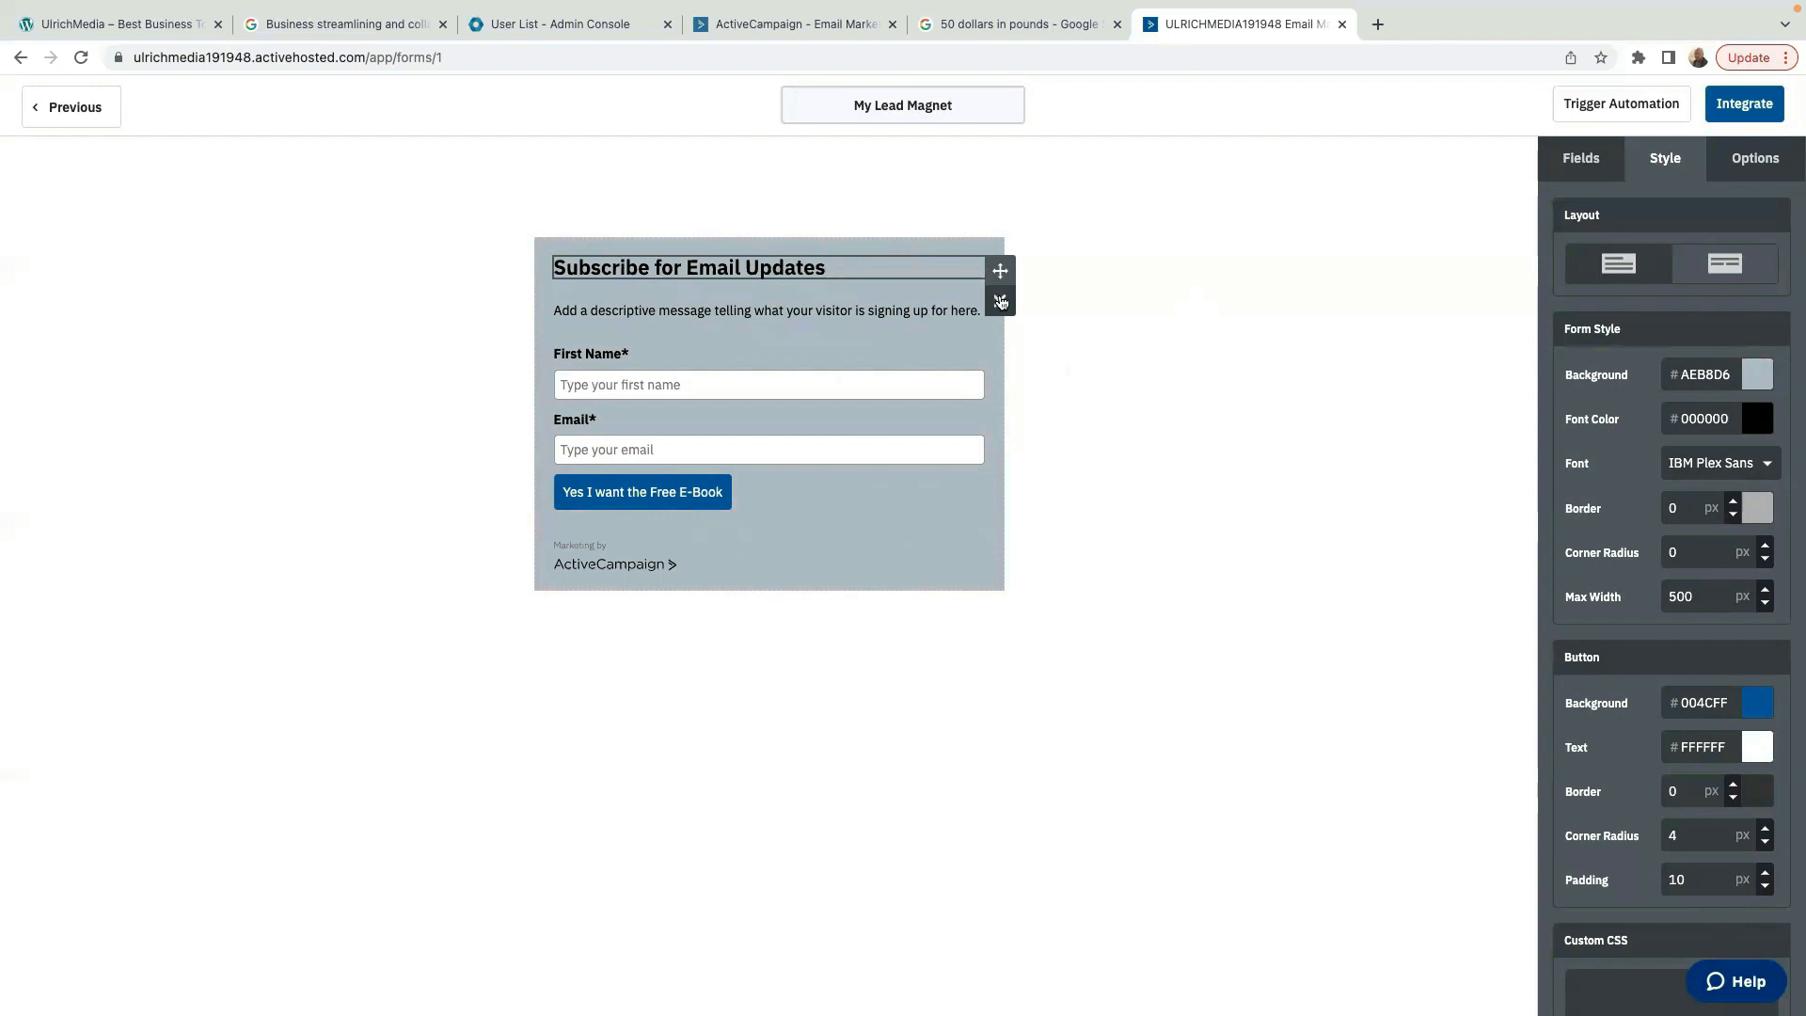
- Replace the form's header text with "Improve your Business"
left_click(888, 271)
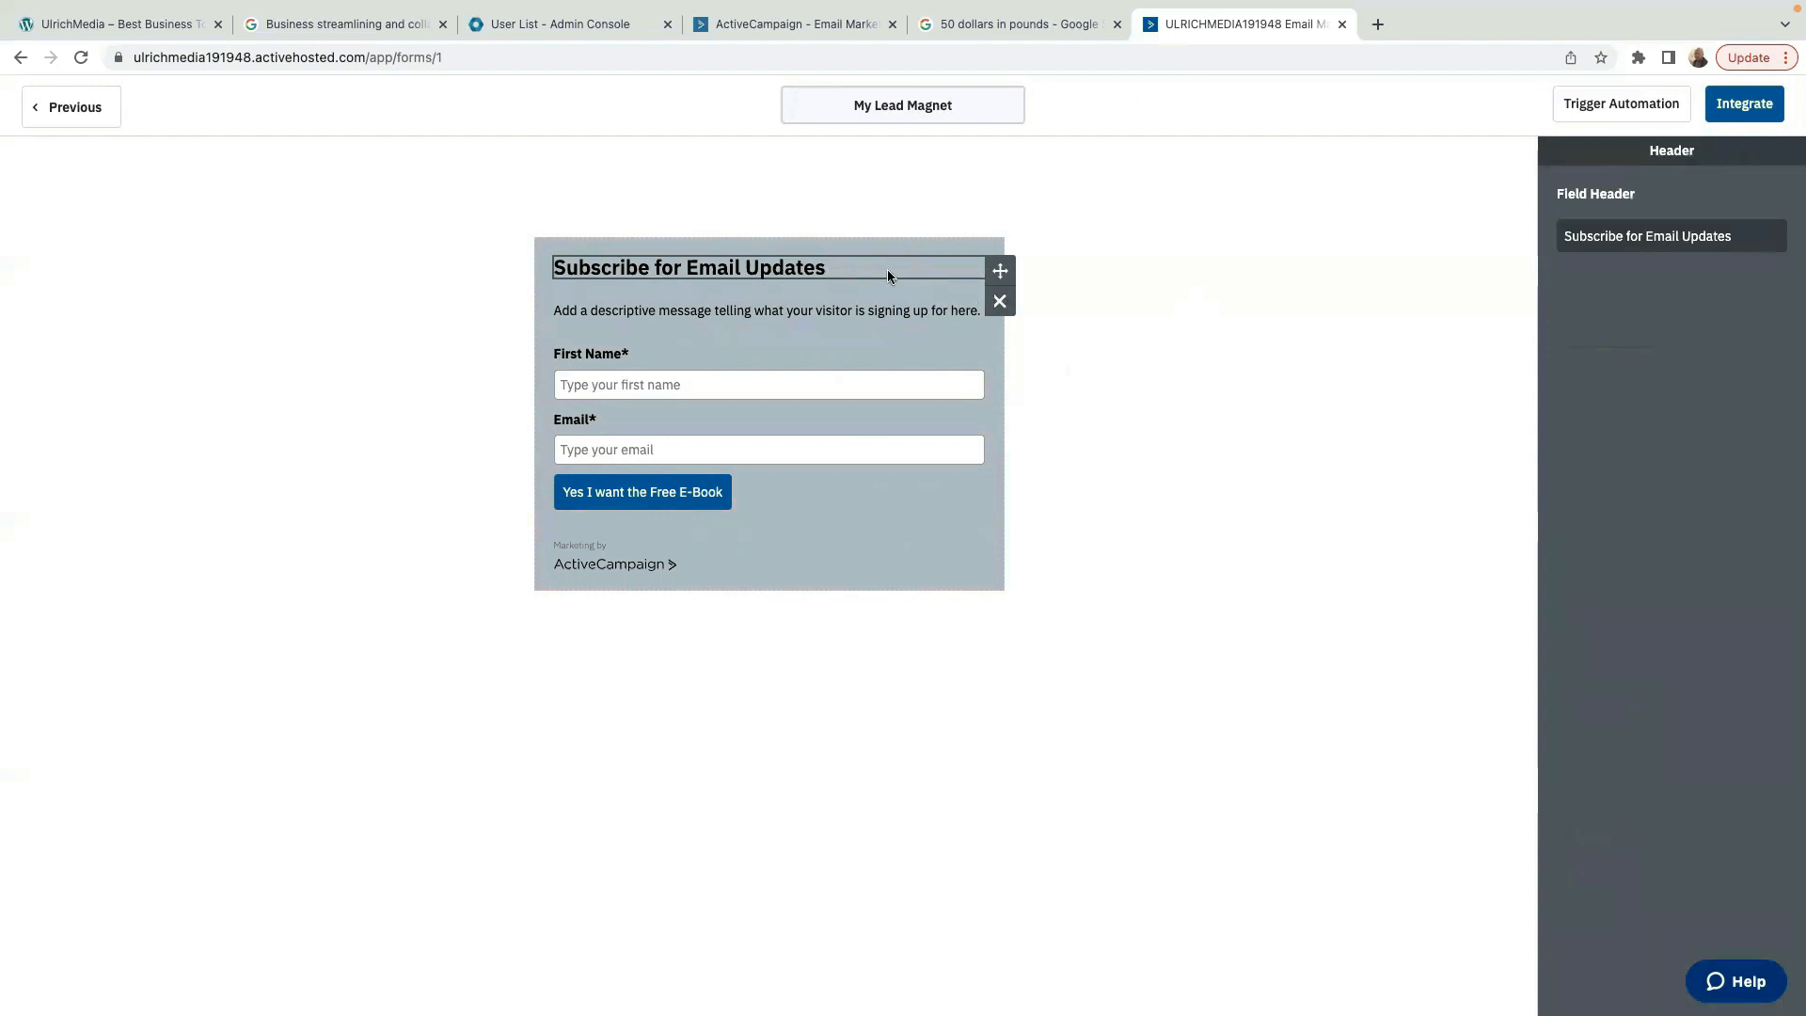
left_click(1734, 236)
key("BackSpace")
key("BackSpace")
key("BackSpace")
key("BackSpace")
key("BackSpace")
key("BackSpace")
key("BackSpace")
key("BackSpace")
key("BackSpace")
key("BackSpace")
key("BackSpace")
key("BackSpace")
key("BackSpace")
key("BackSpace")
key("BackSpace")
key("BackSpace")
key("BackSpace")
key("BackSpace")
key("BackSpace")
key("BackSpace")
key("BackSpace")
key("BackSpace")
key("BackSpace")
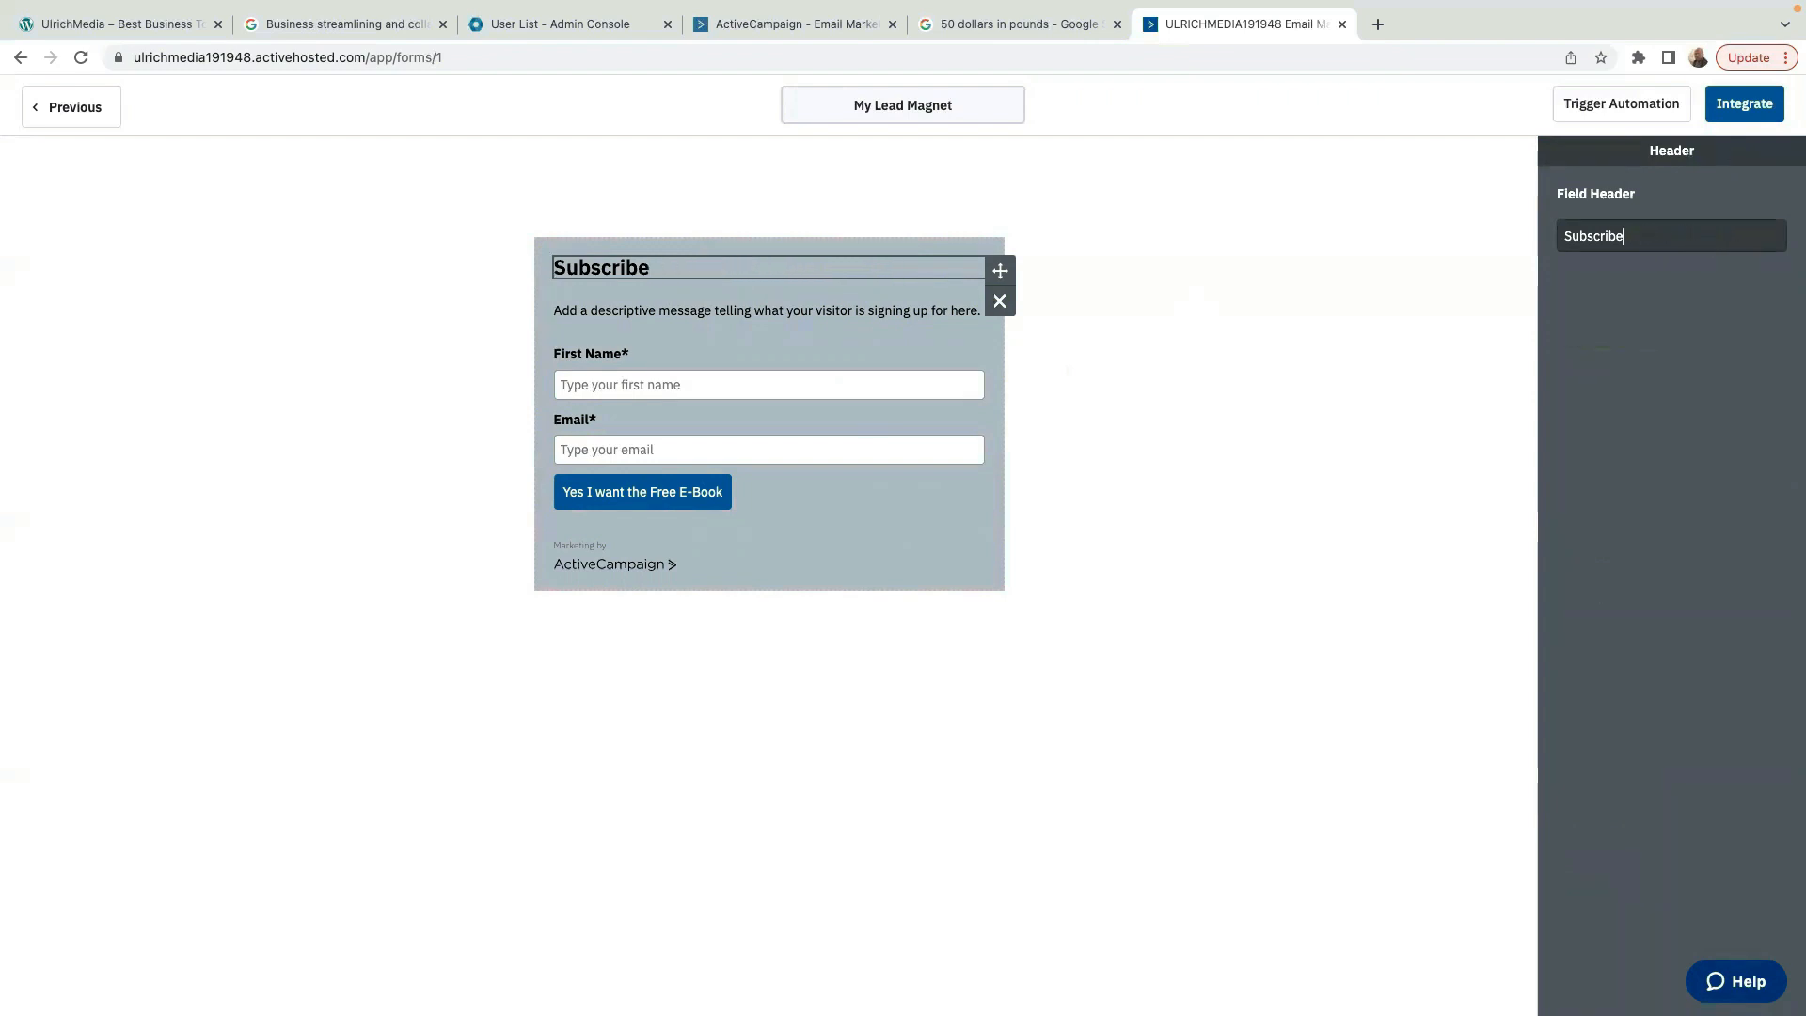
key("BackSpace")
key("BackSpace")
key("BackSpace")
key("BackSpace")
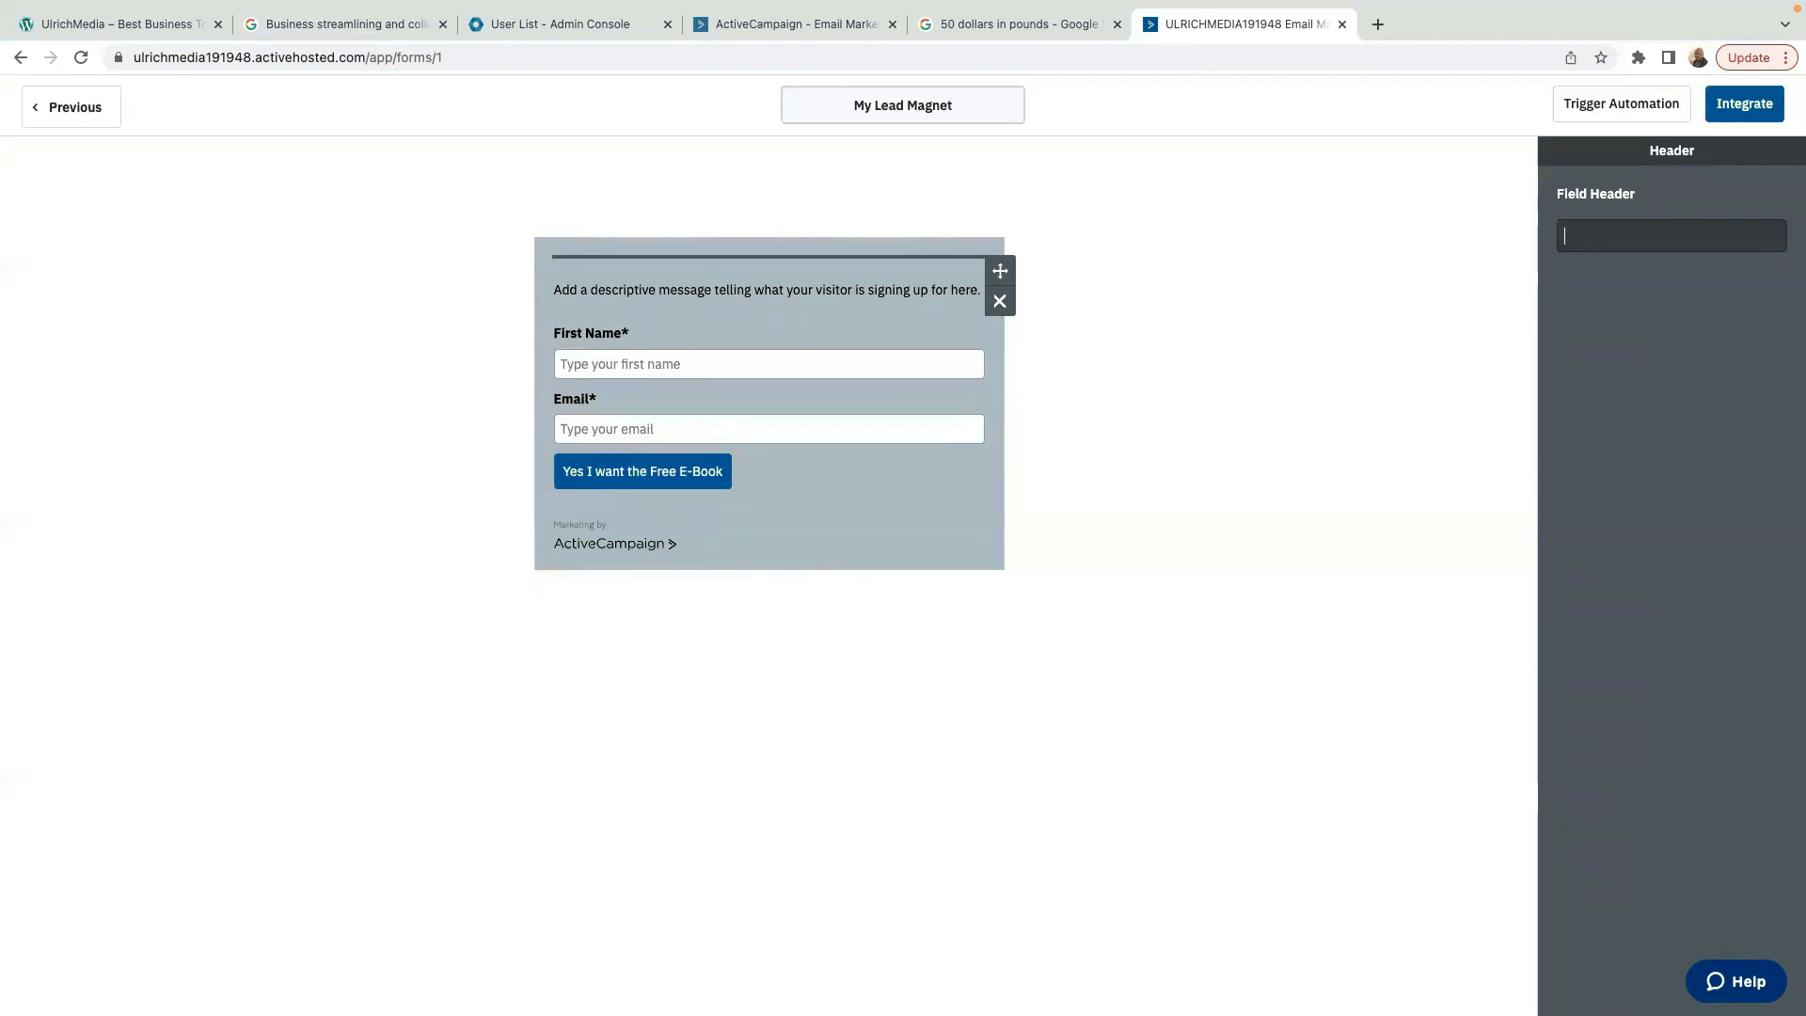
type("Grab")
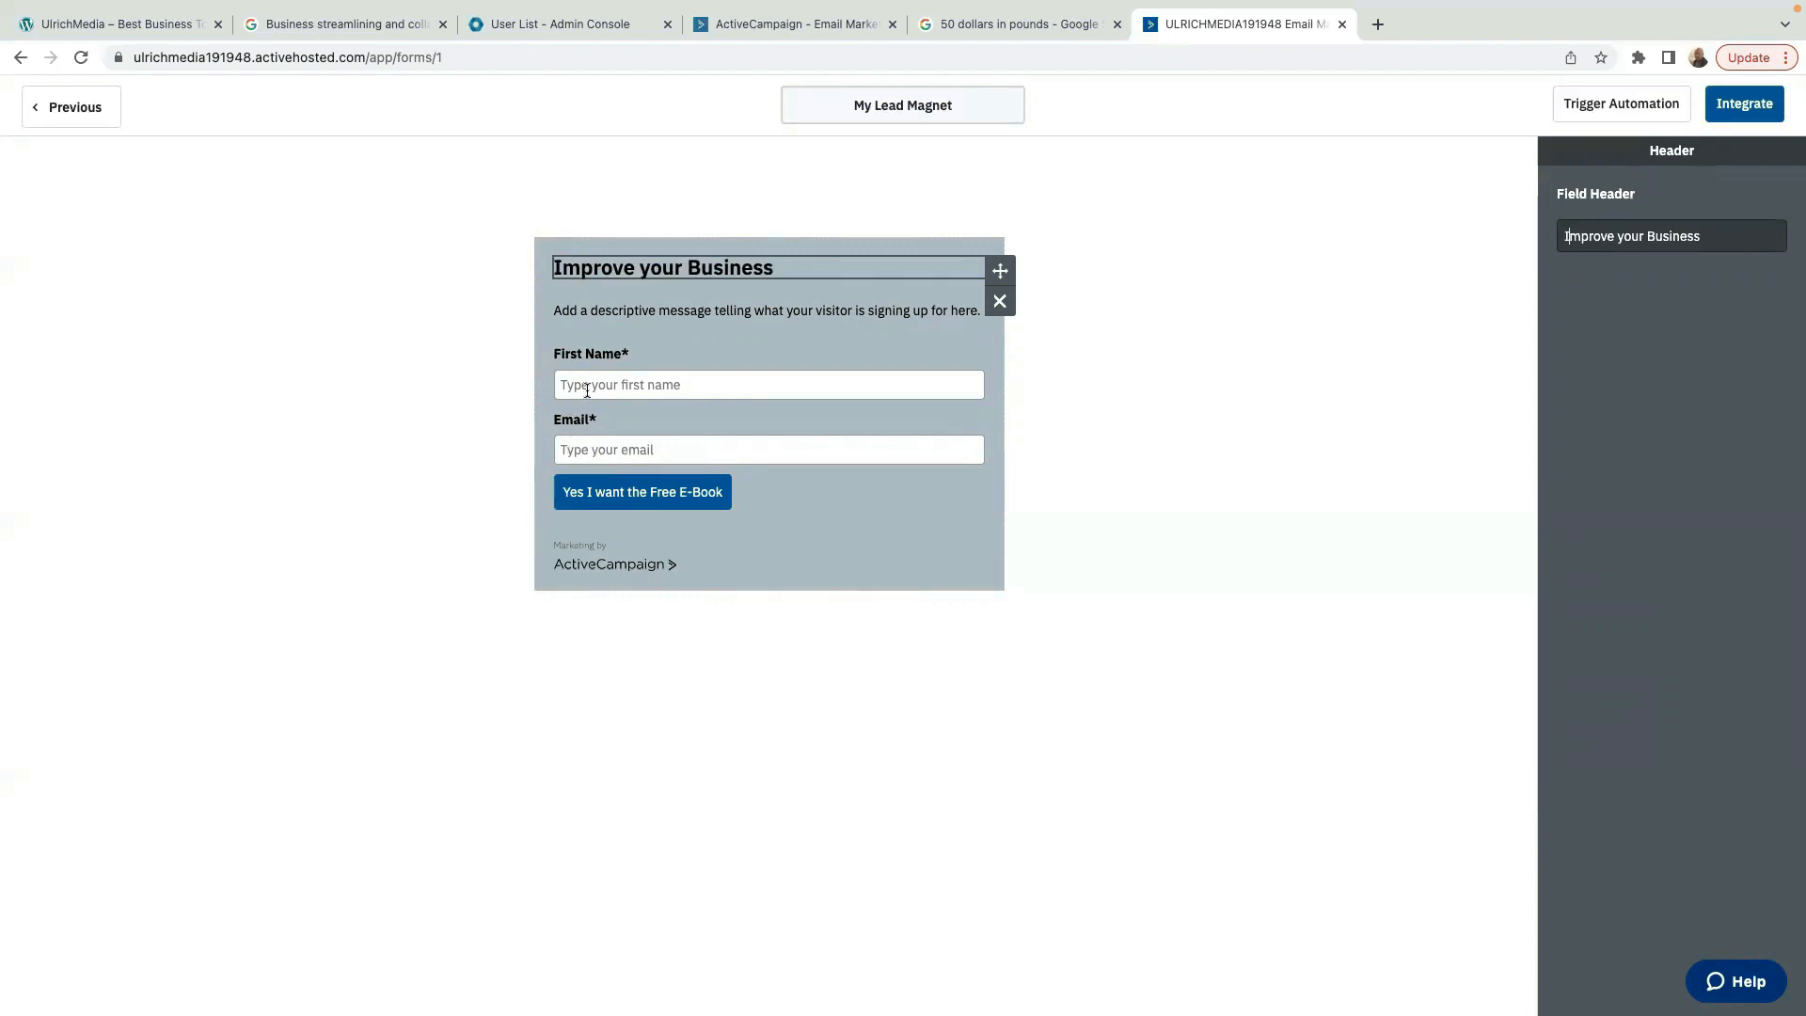
- Delete the descriptive message block below the form's header and turn off the AC Branding
left_click(607, 320)
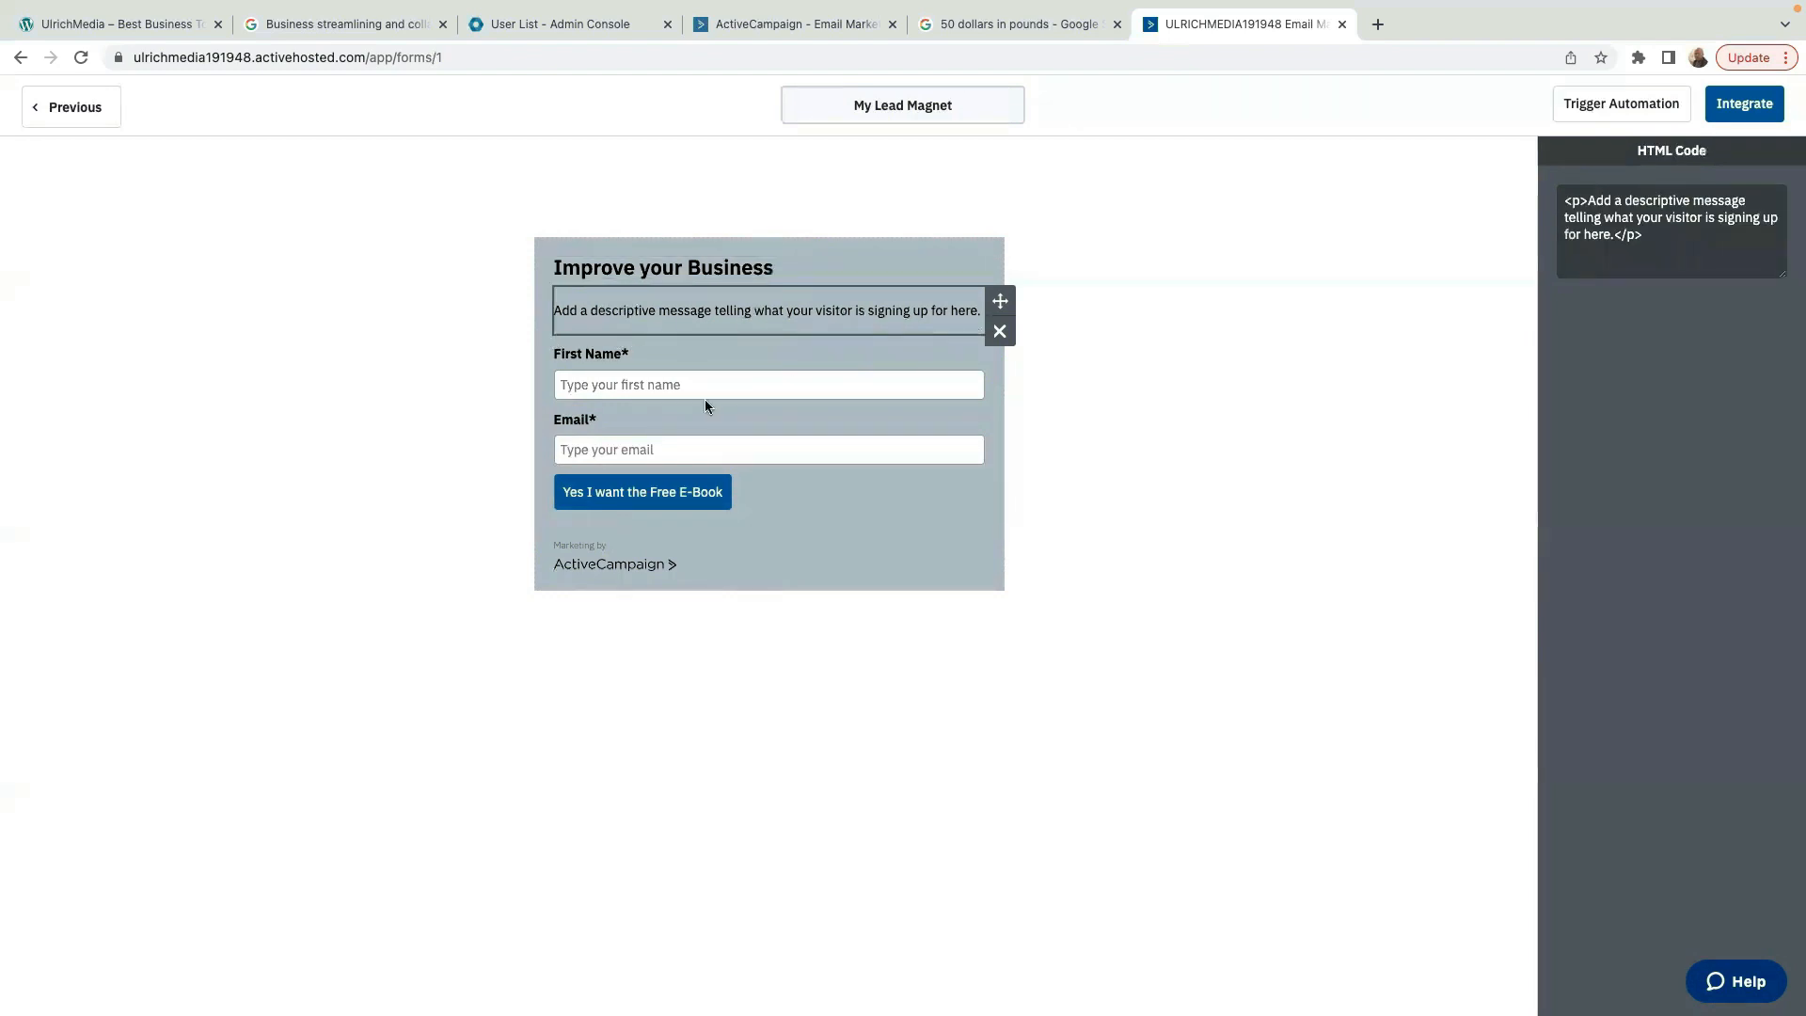
left_click(998, 335)
left_click(1145, 278)
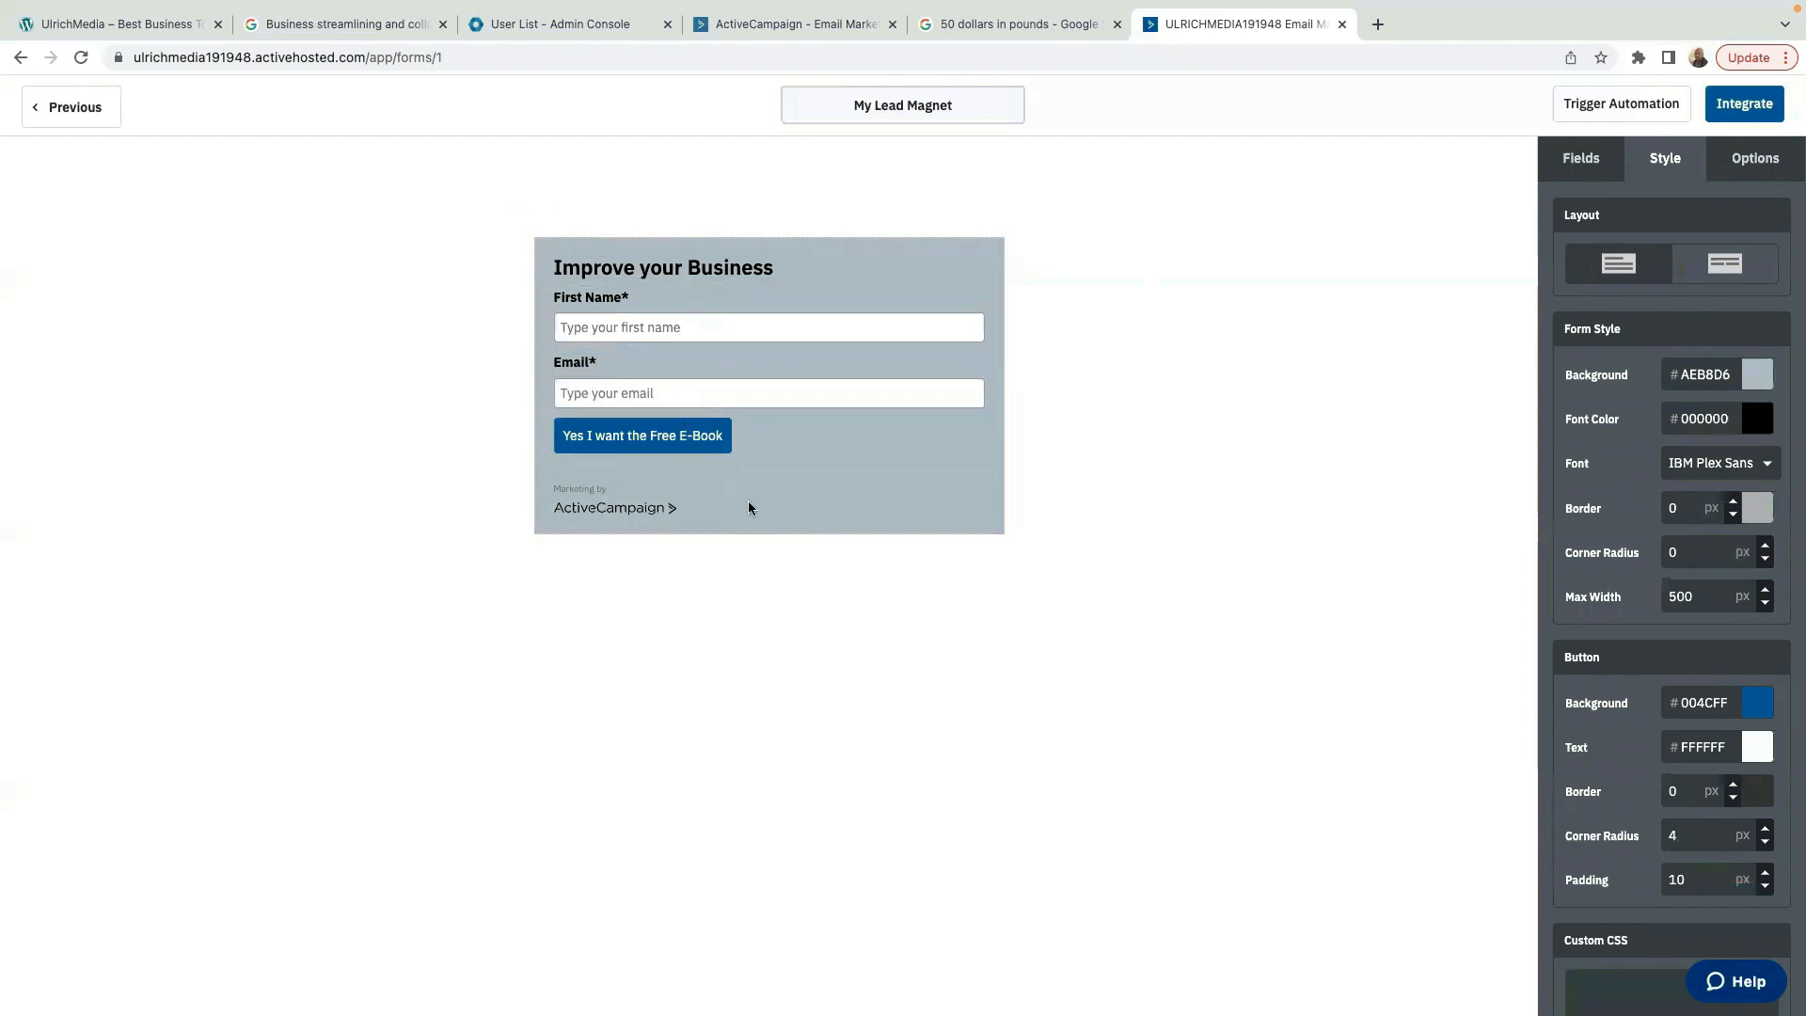
scroll(1683, 742, "down", 3)
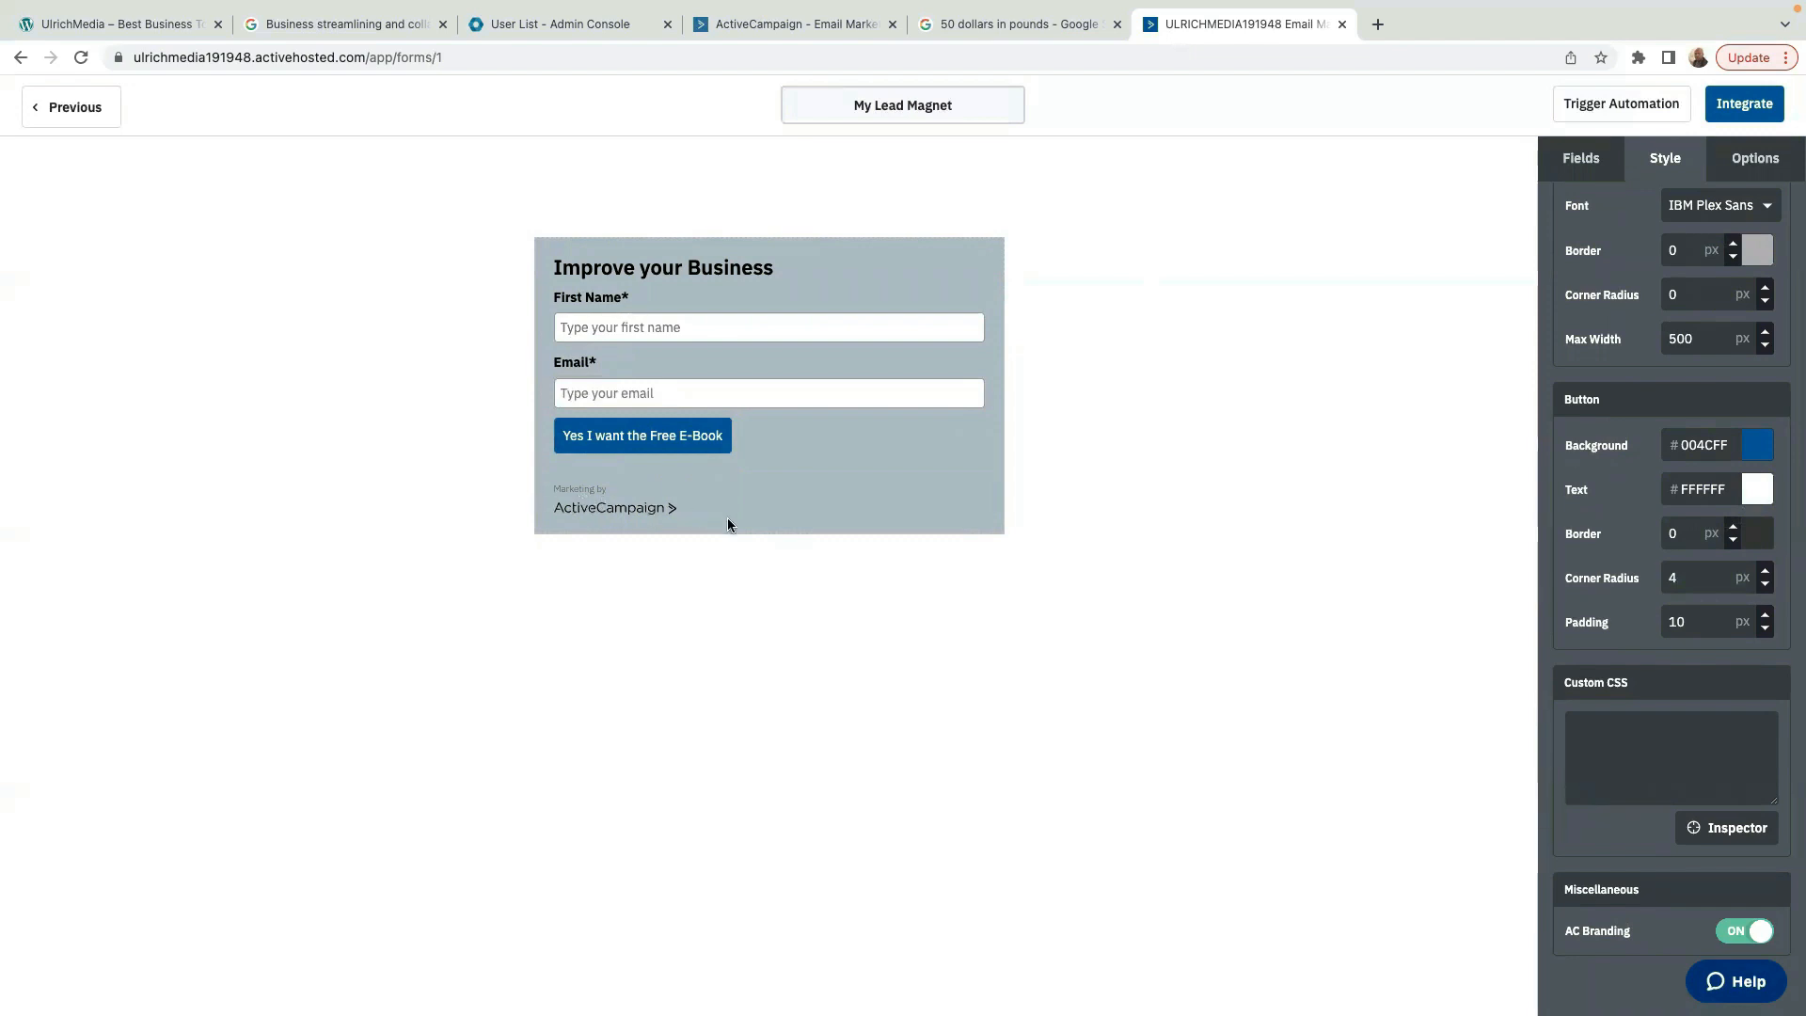
left_click(1742, 933)
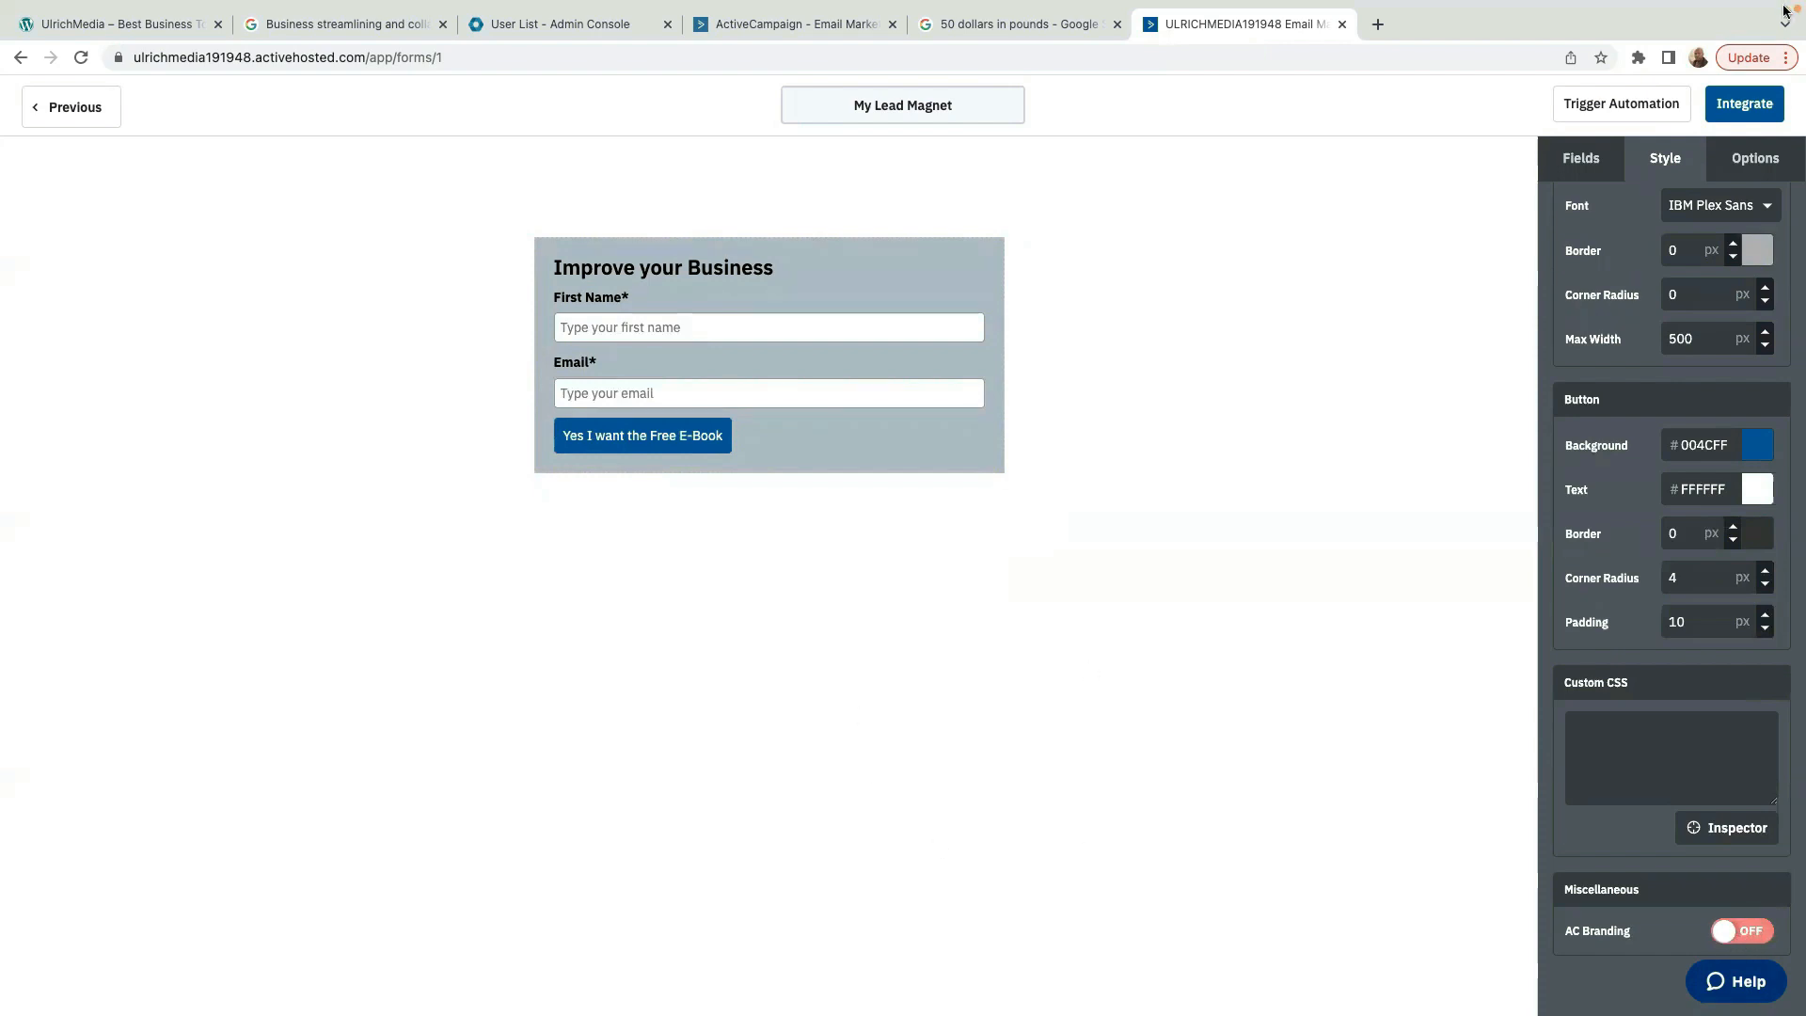
left_click(1747, 170)
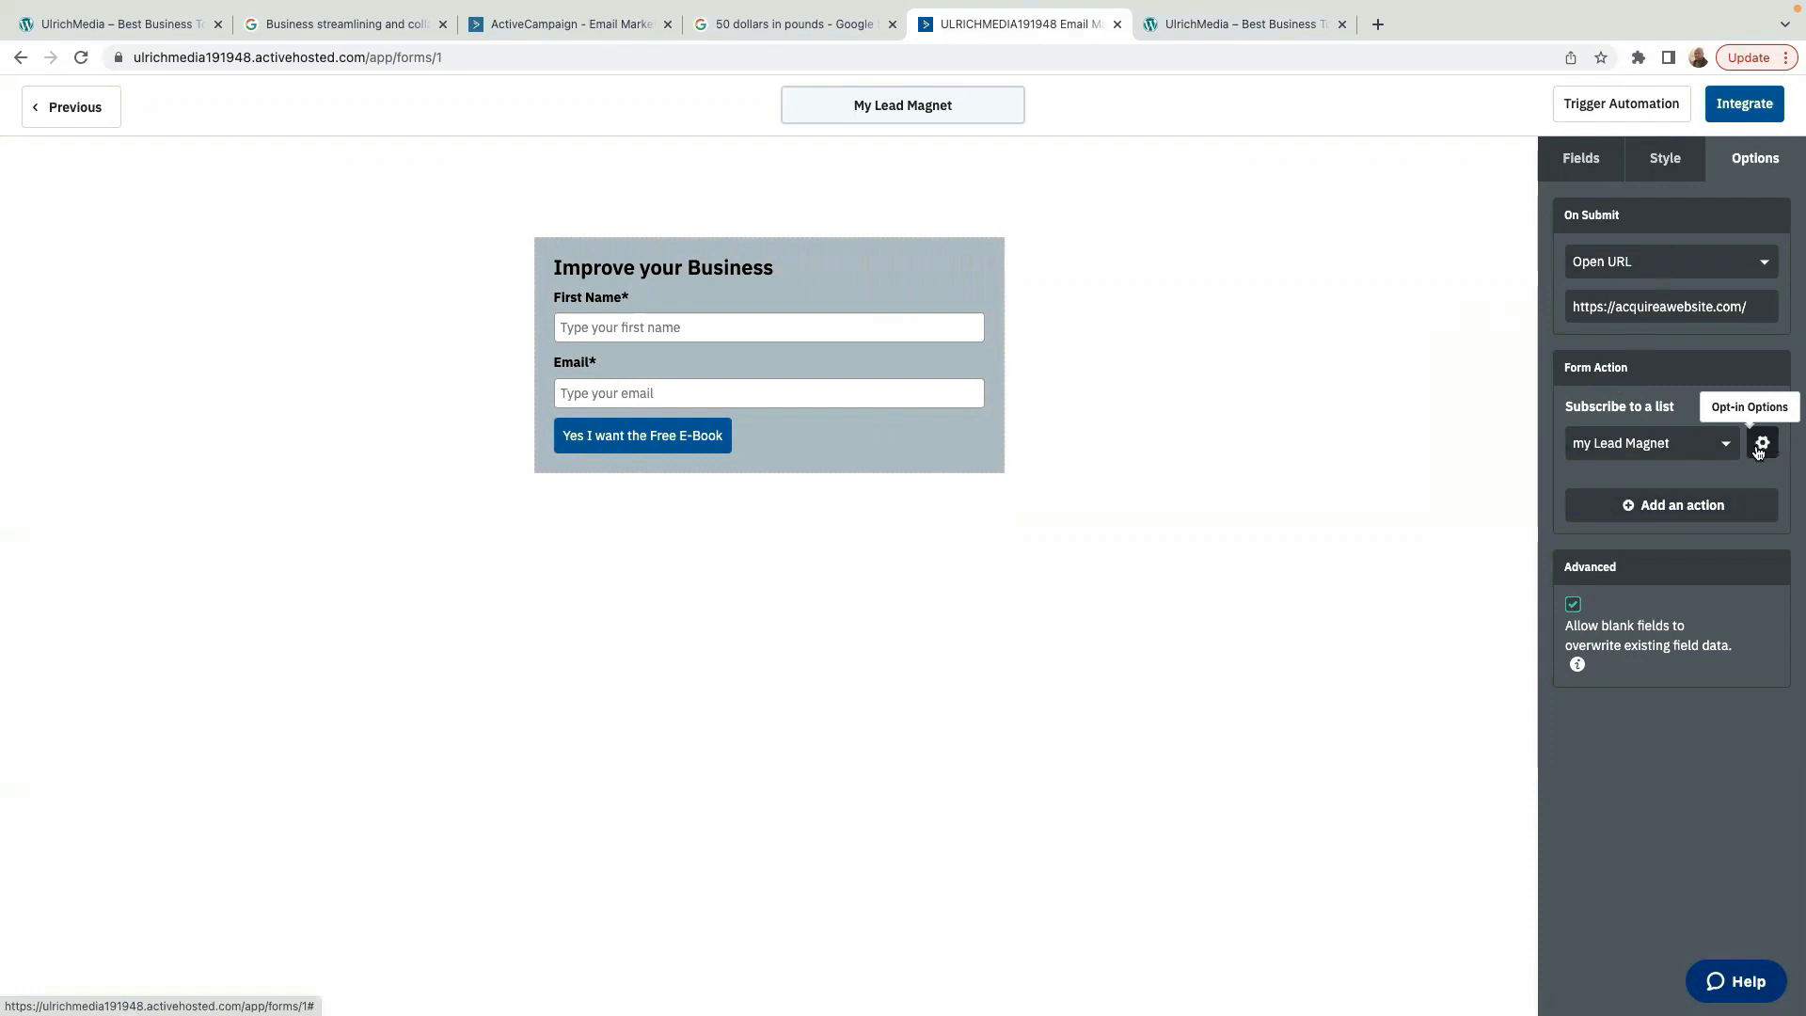
left_click(1760, 445)
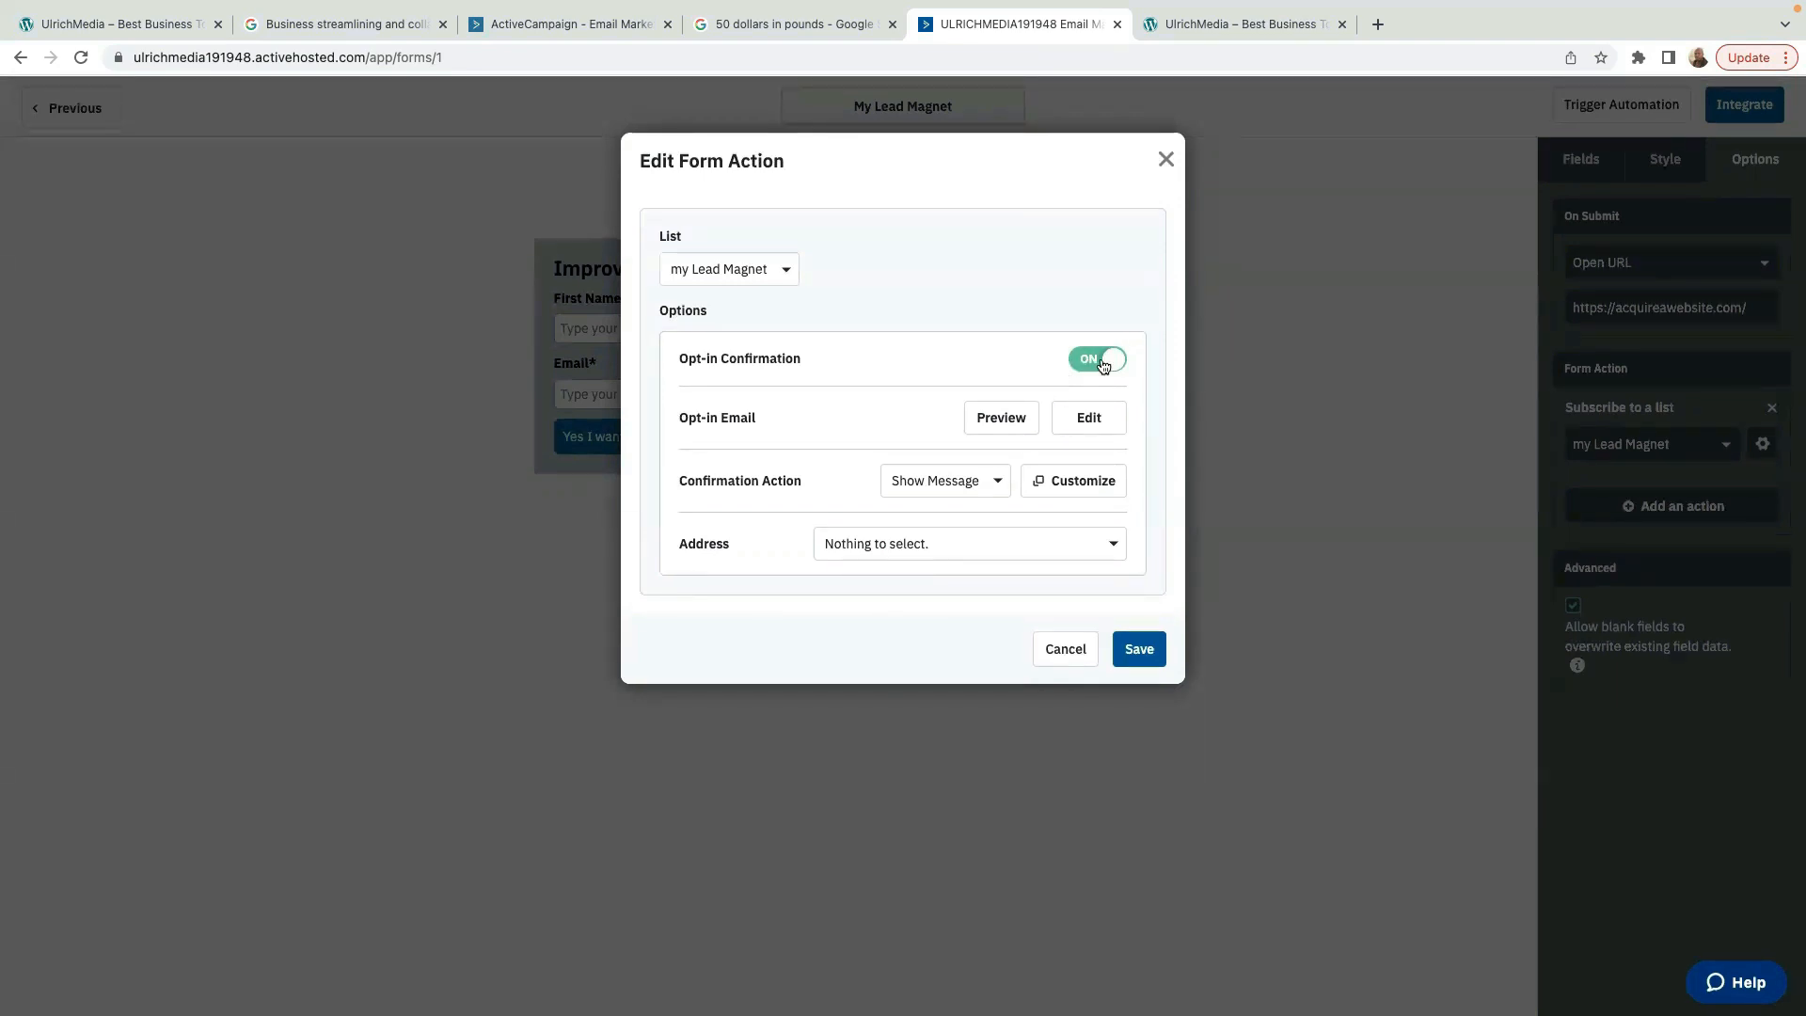
left_click(1101, 362)
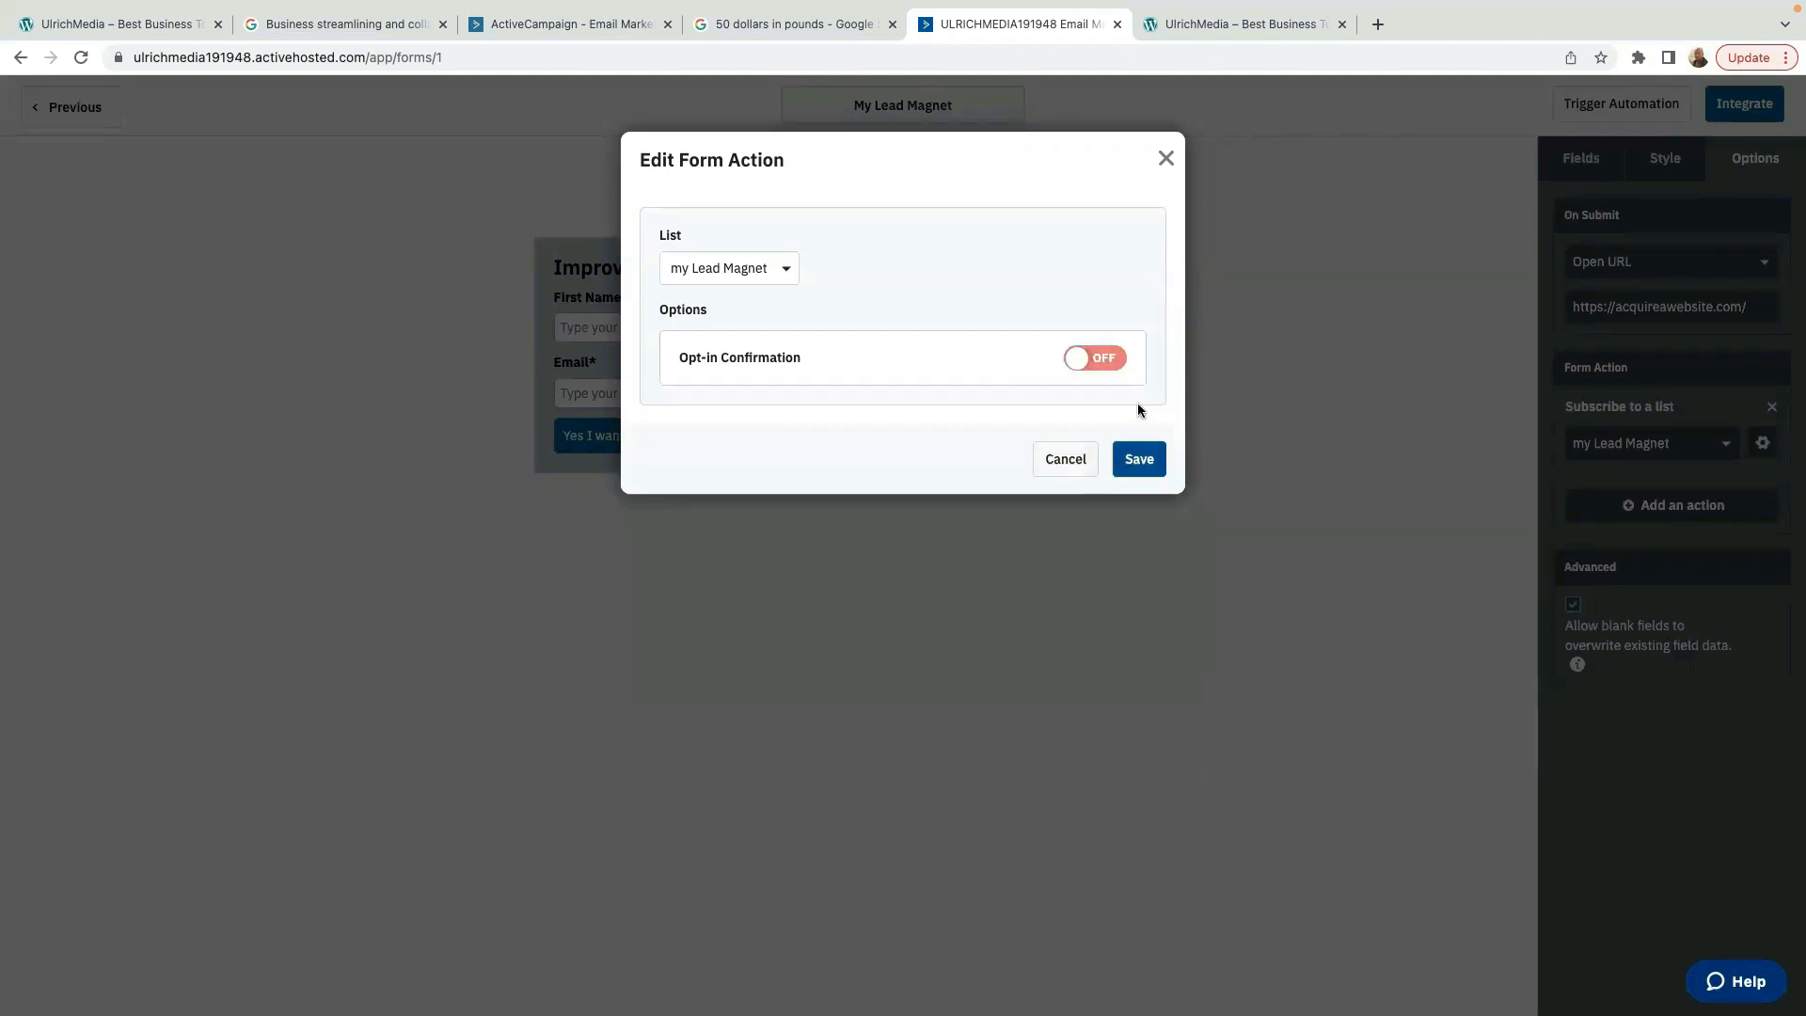
left_click(1141, 462)
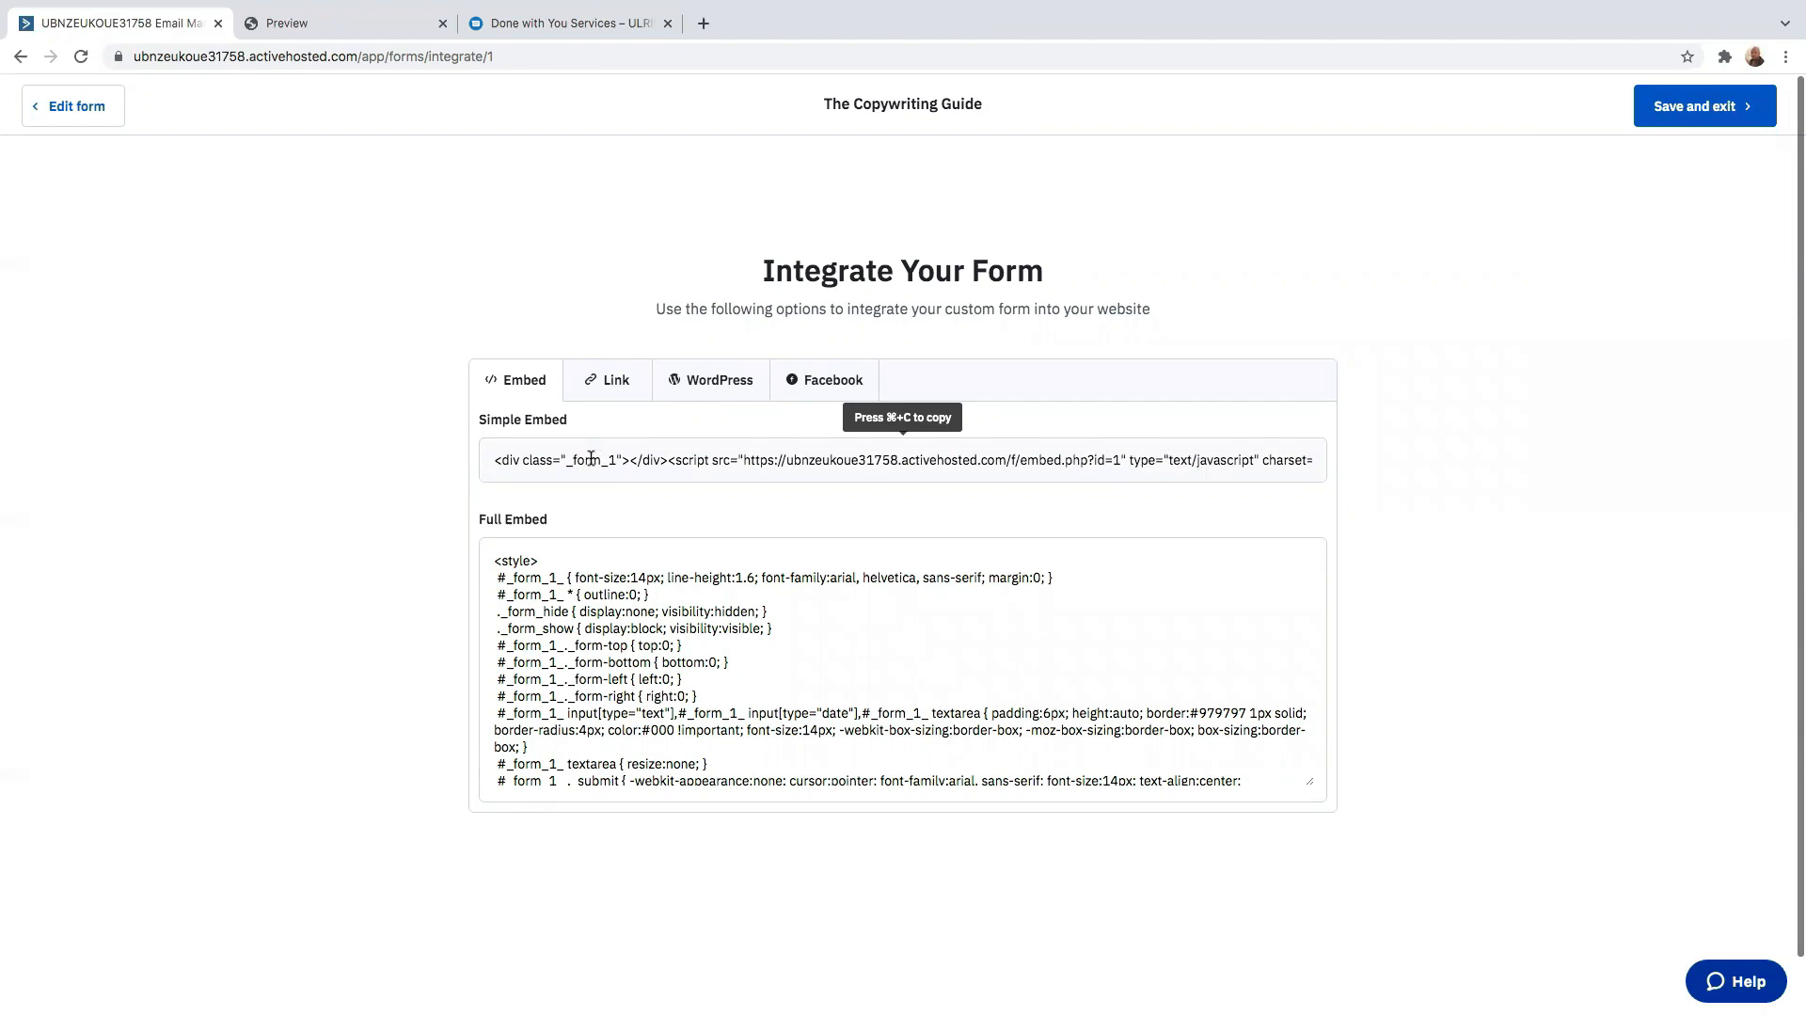
- Review the WordPress integration option for "The Copywriting Guide" form, and save and exit the form
left_click(703, 389)
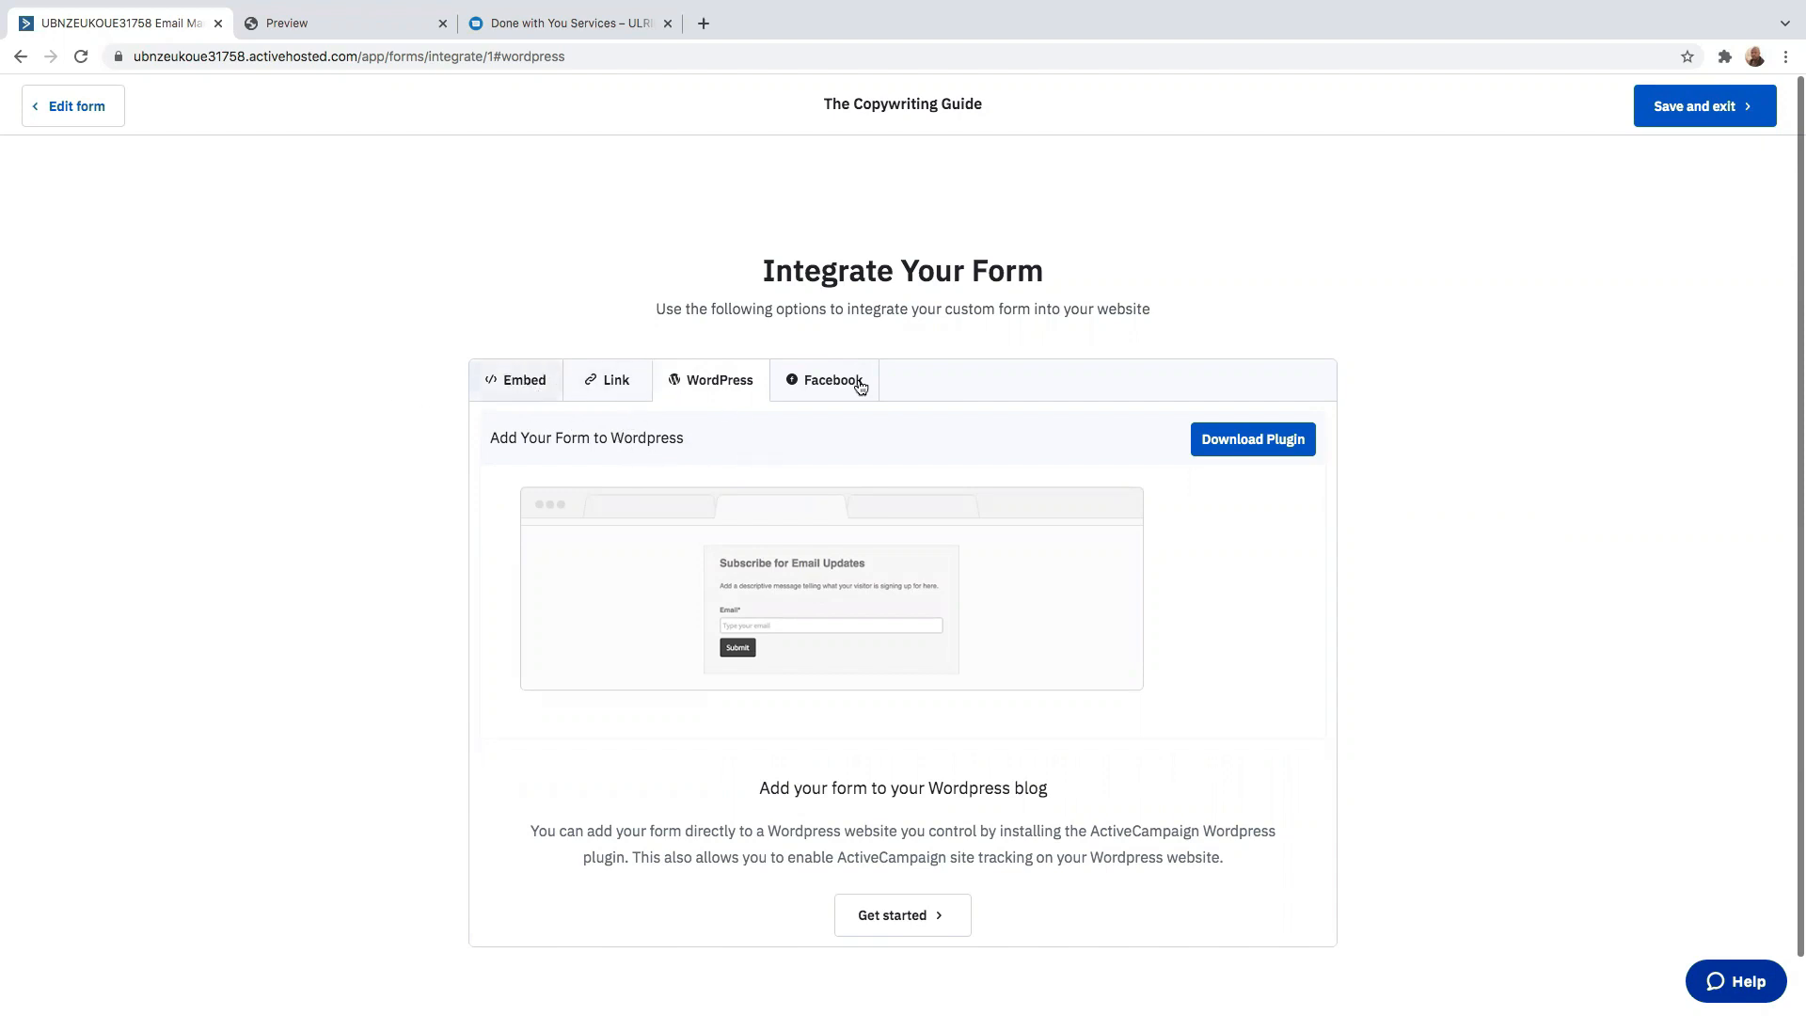
left_click(1705, 112)
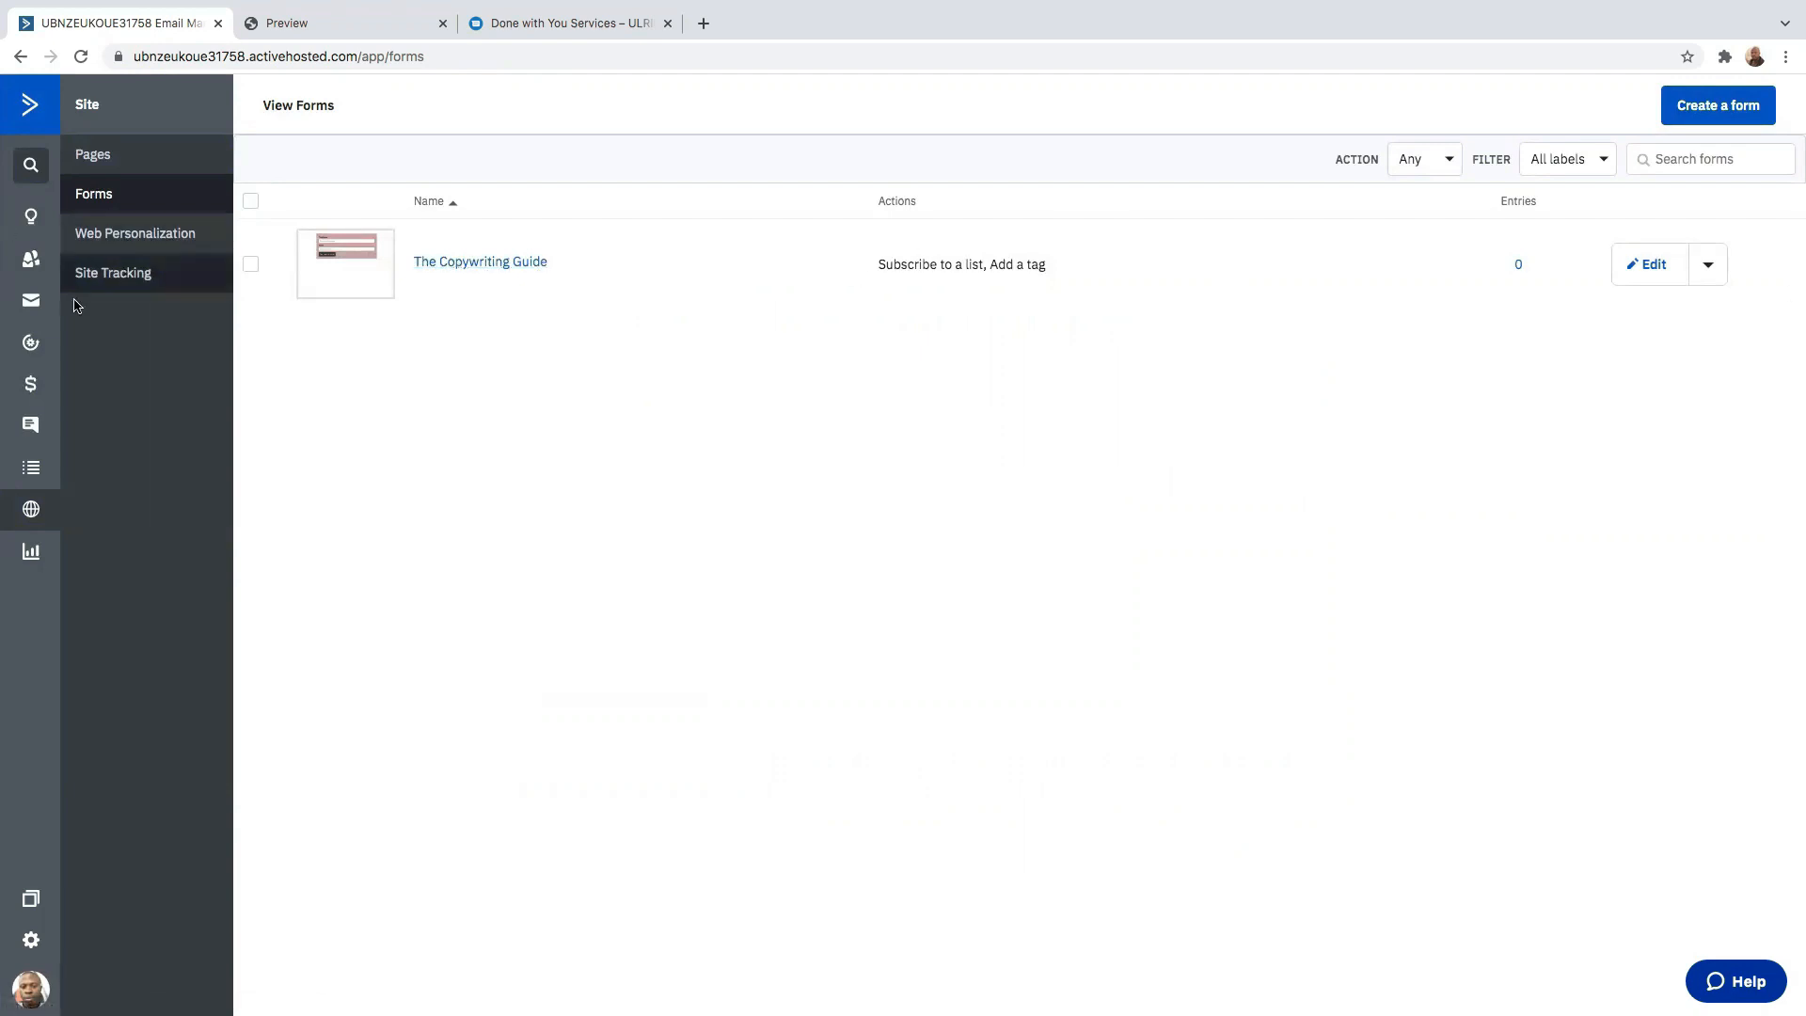
left_click(26, 109)
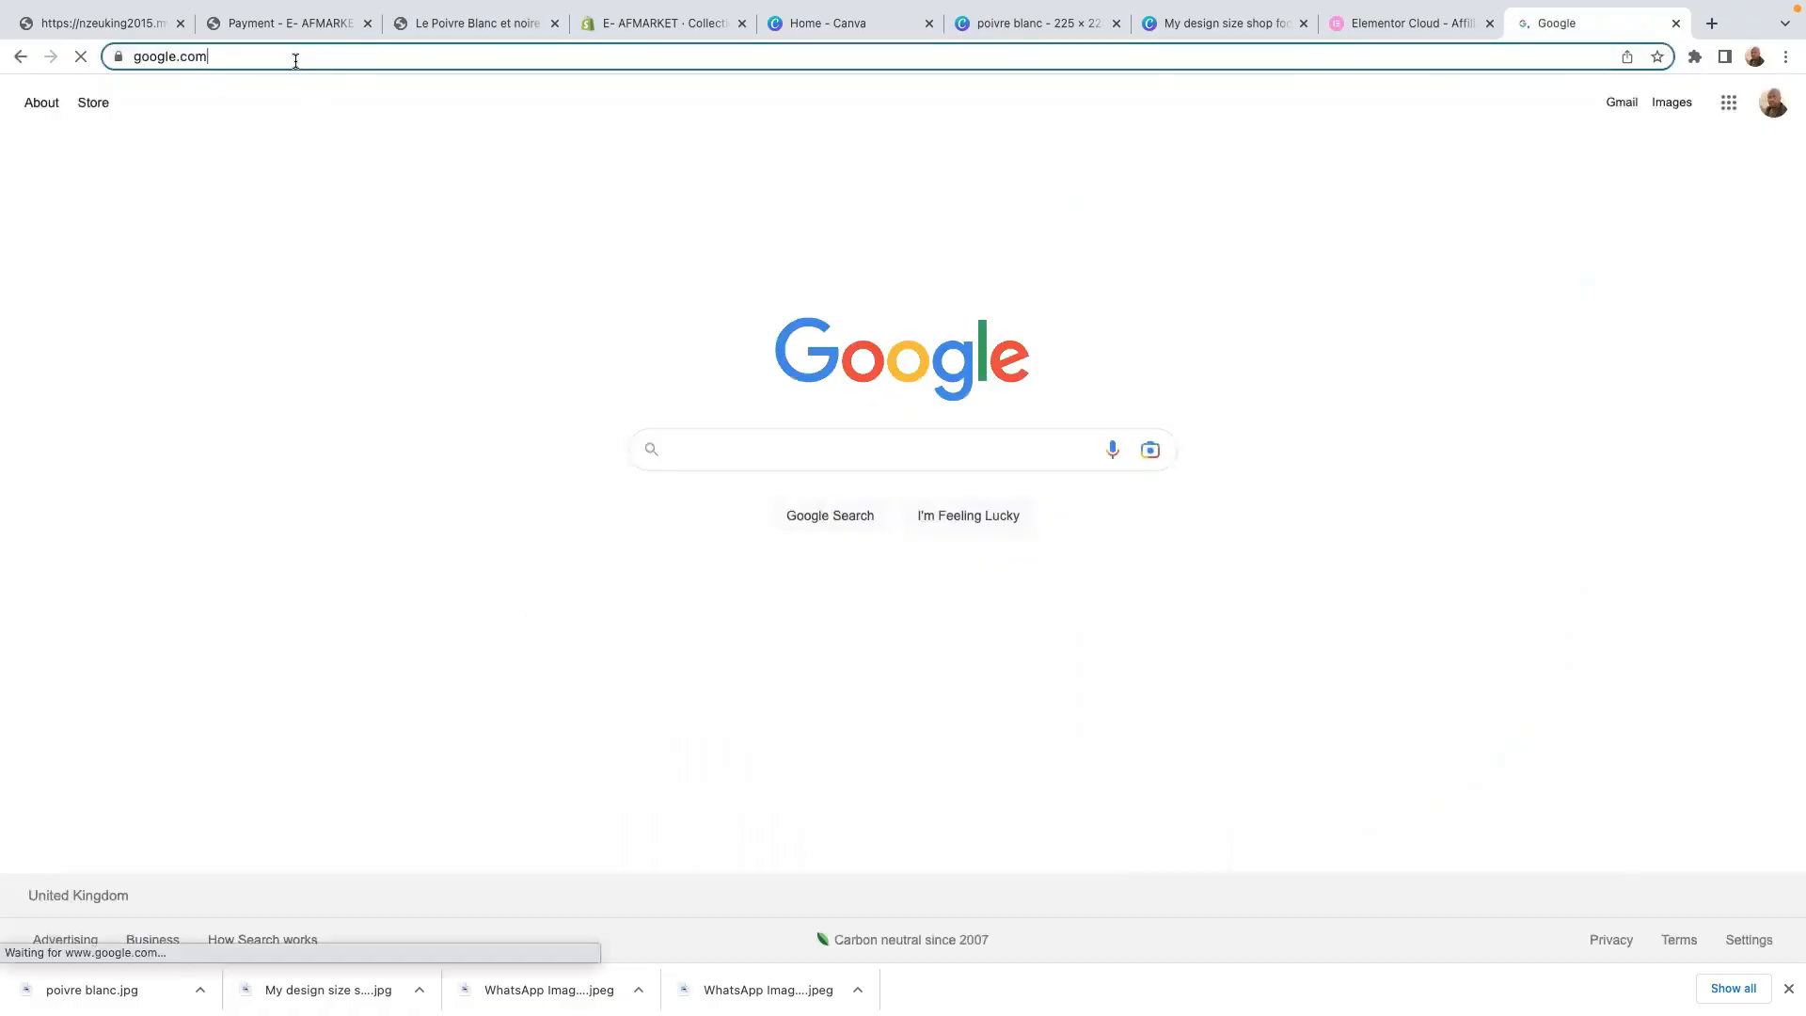
- Open ulrichmediaone.com/elementor in the browser and look over the Elementor Cloud offer page
left_click(295, 56)
key("BackSpace")
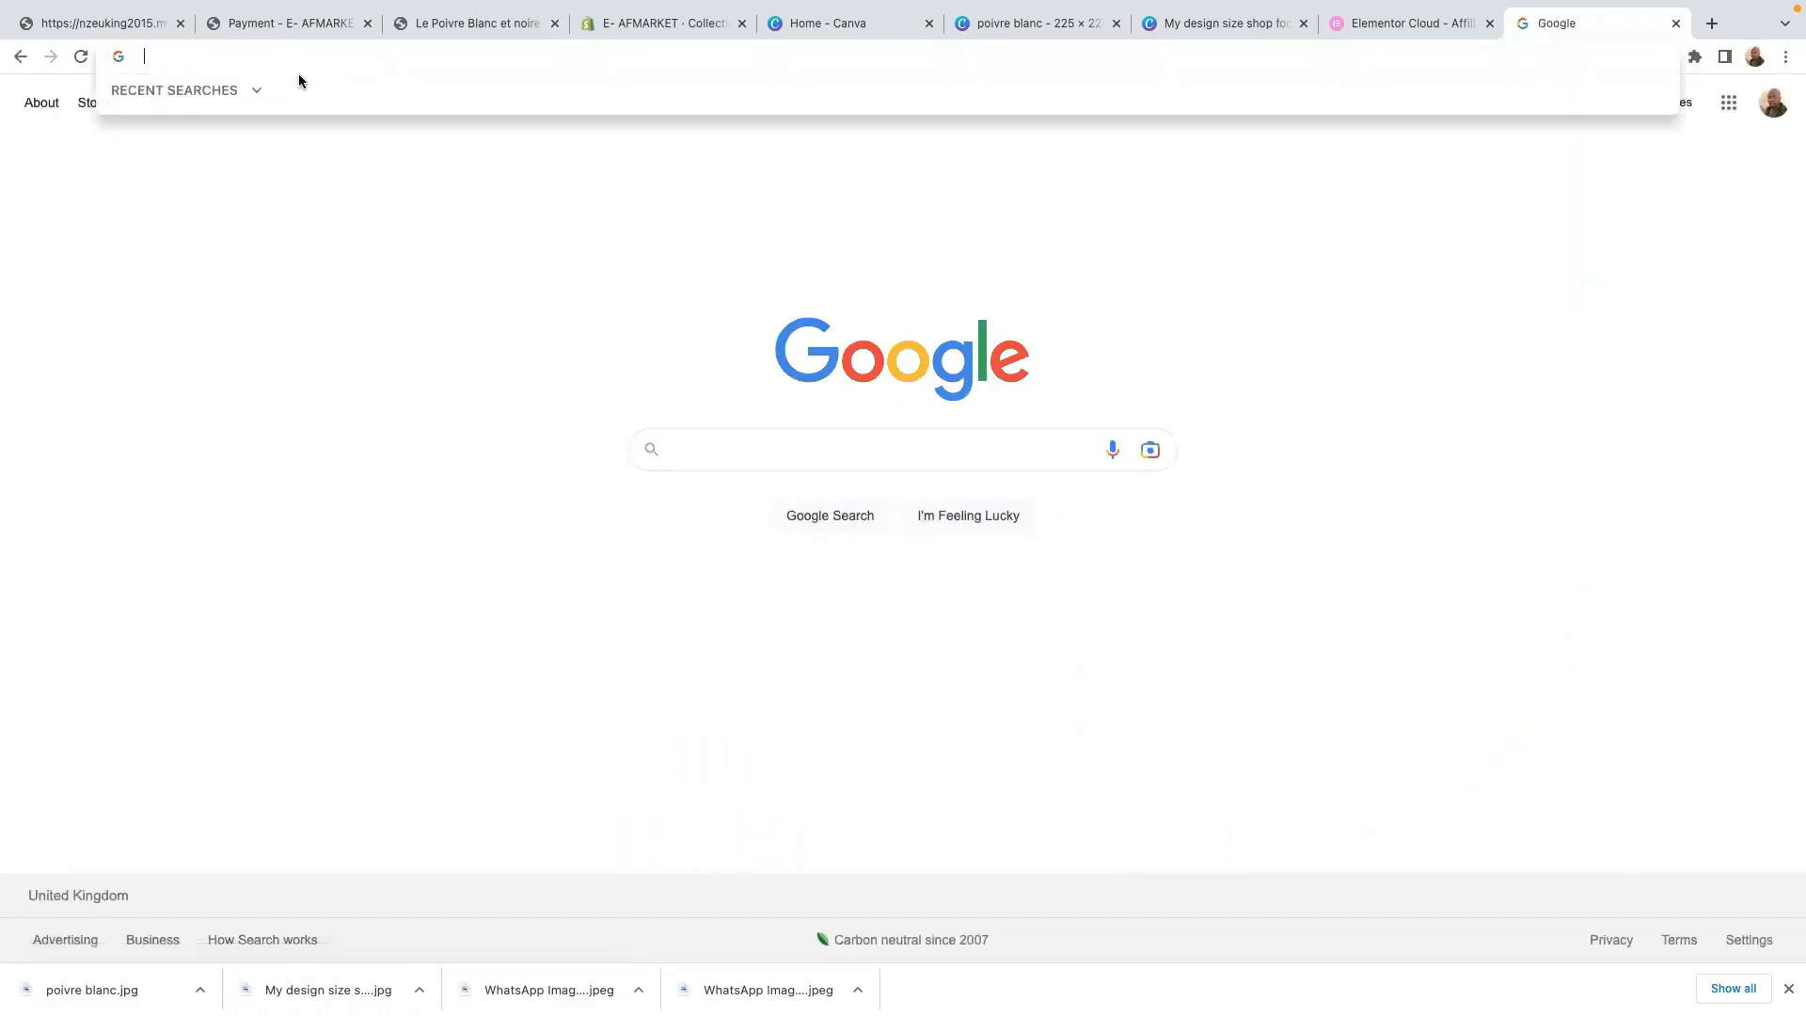
type("ulrich")
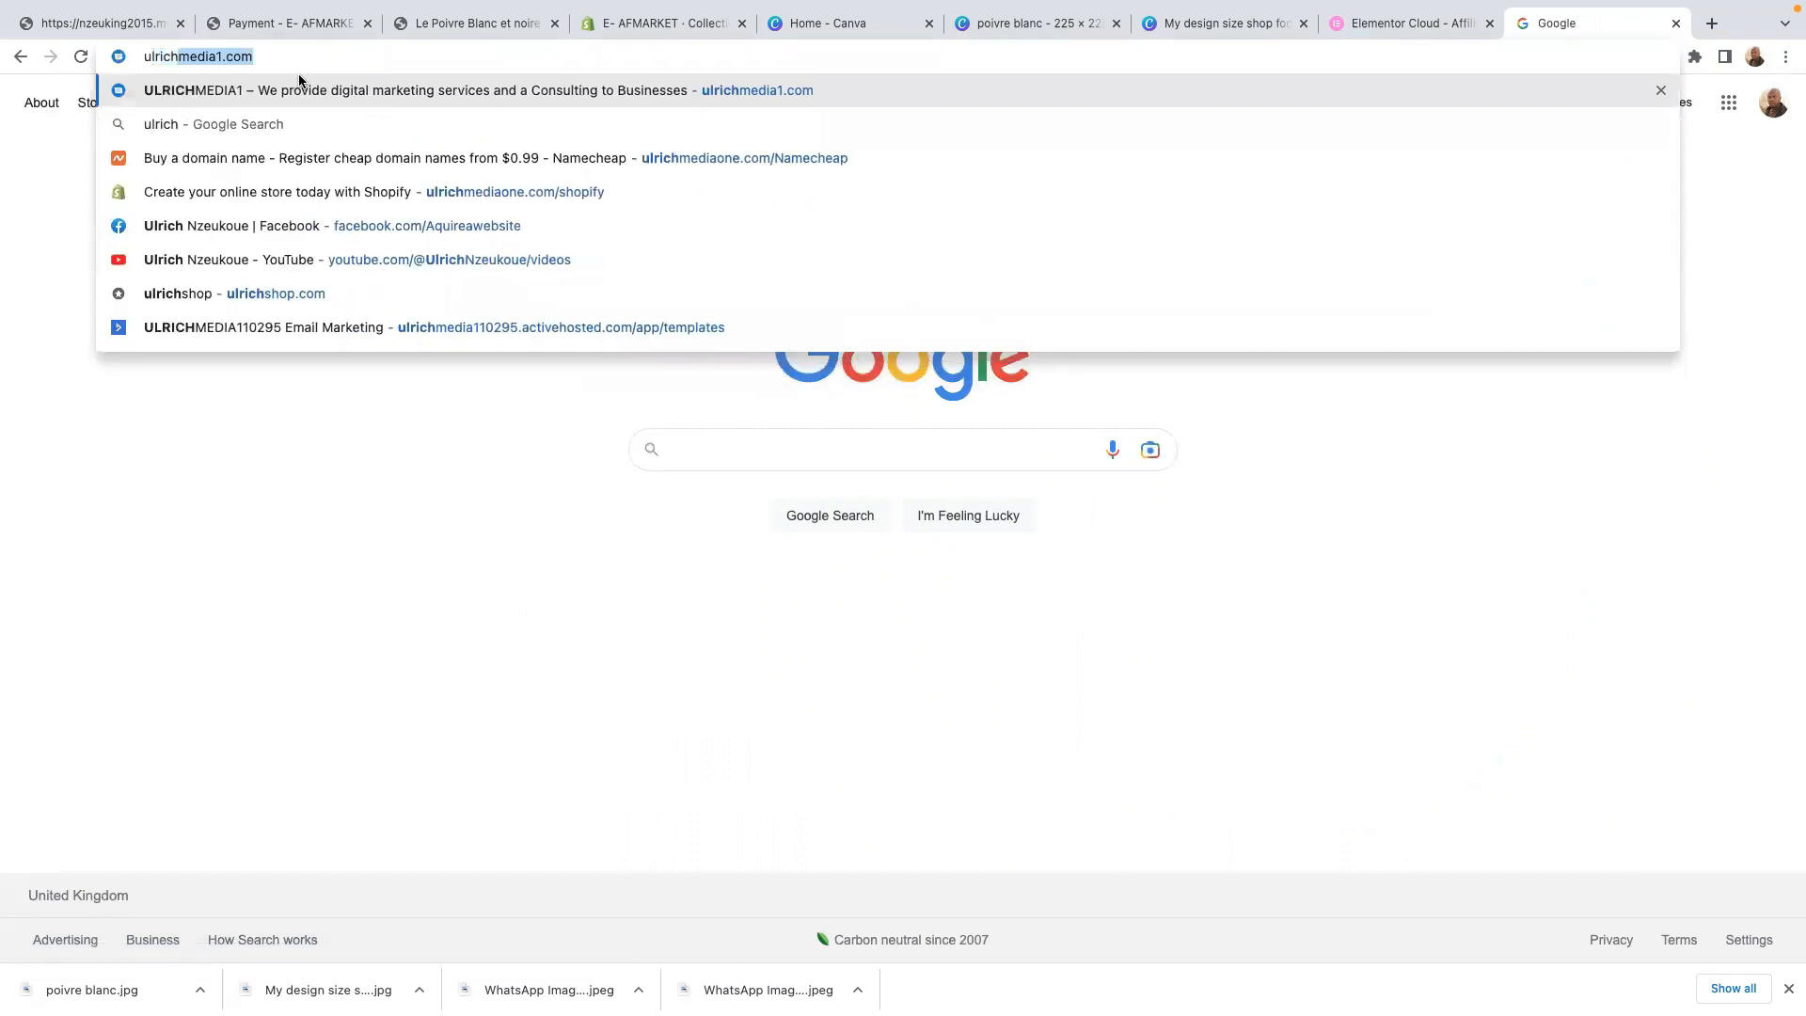
type("med")
type("one.com")
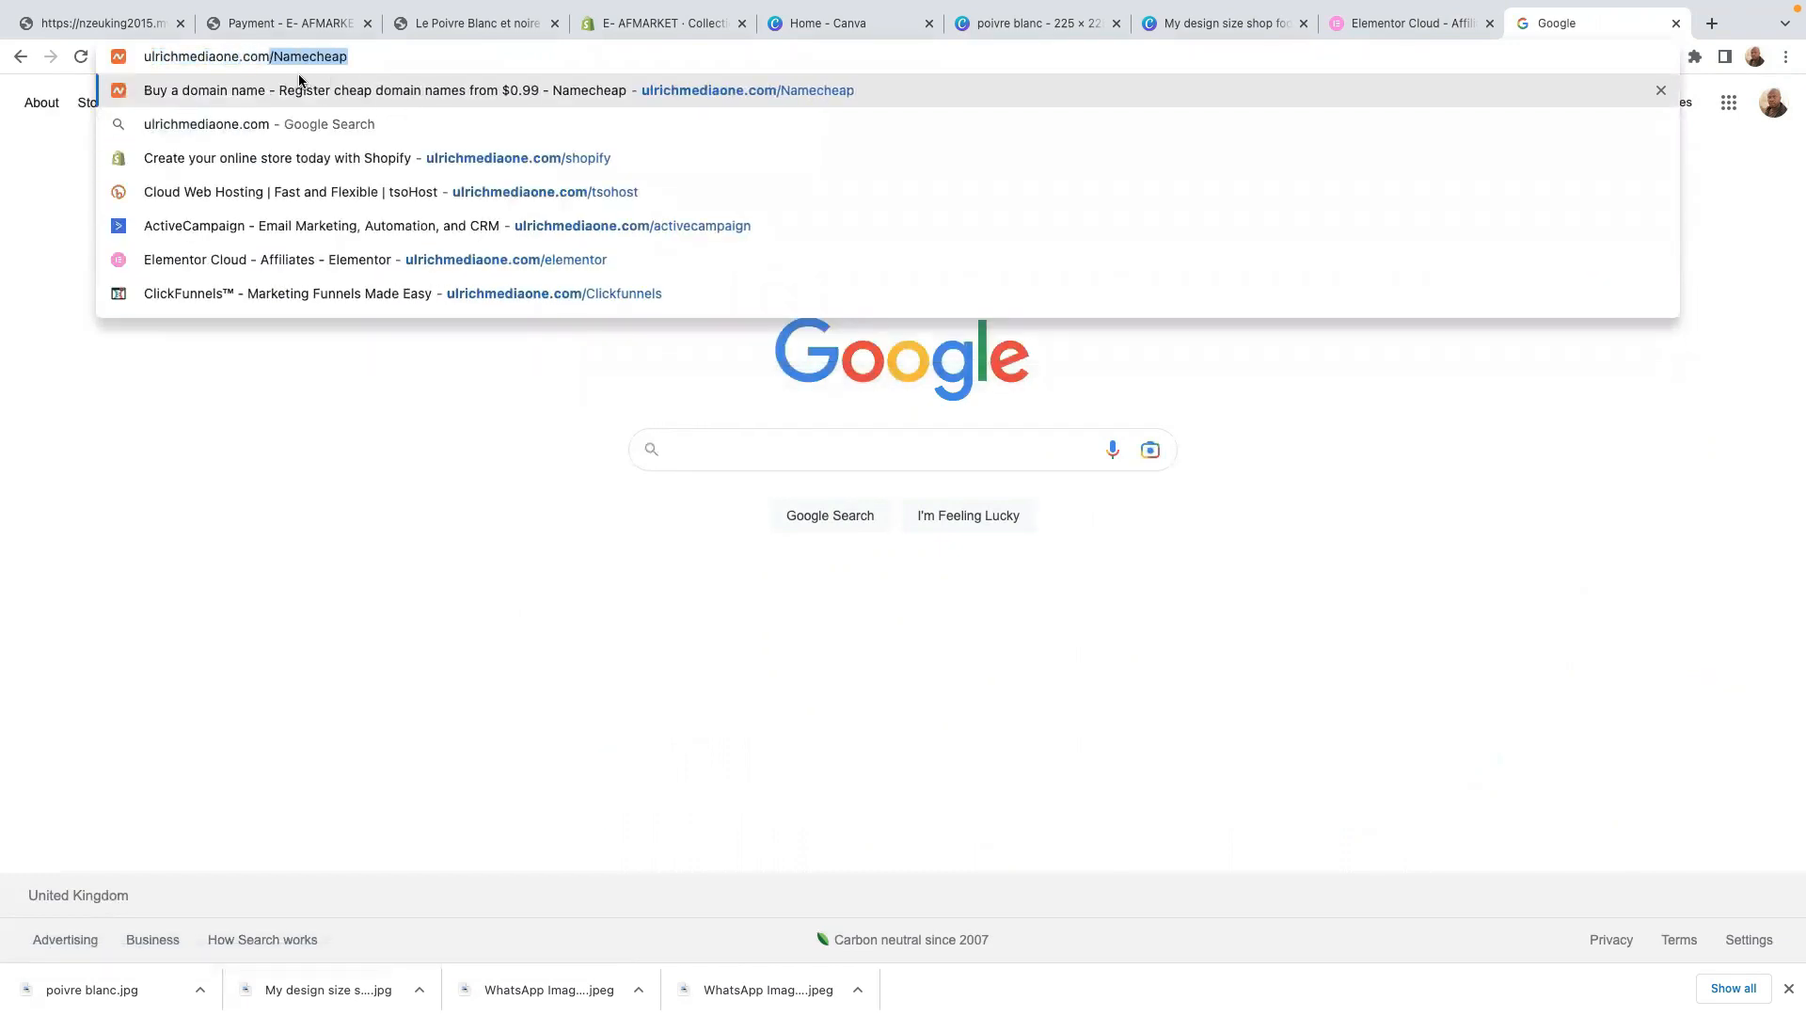
type("/element")
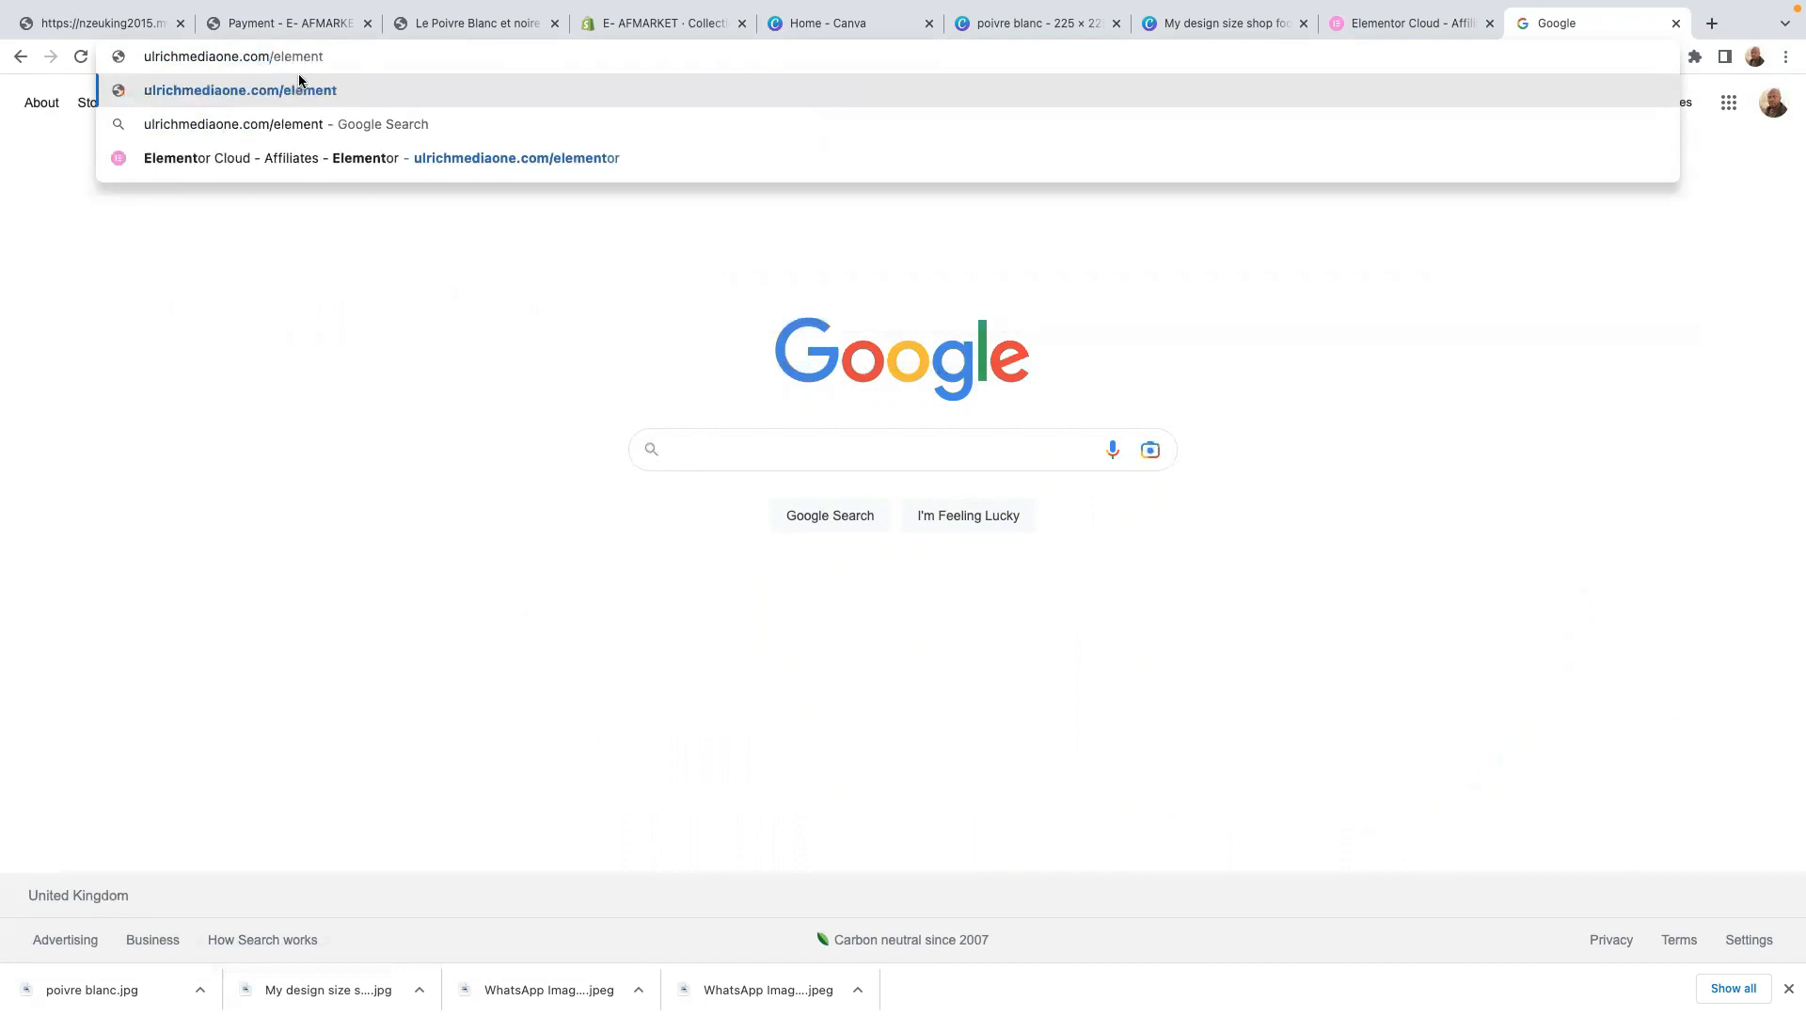
type("or")
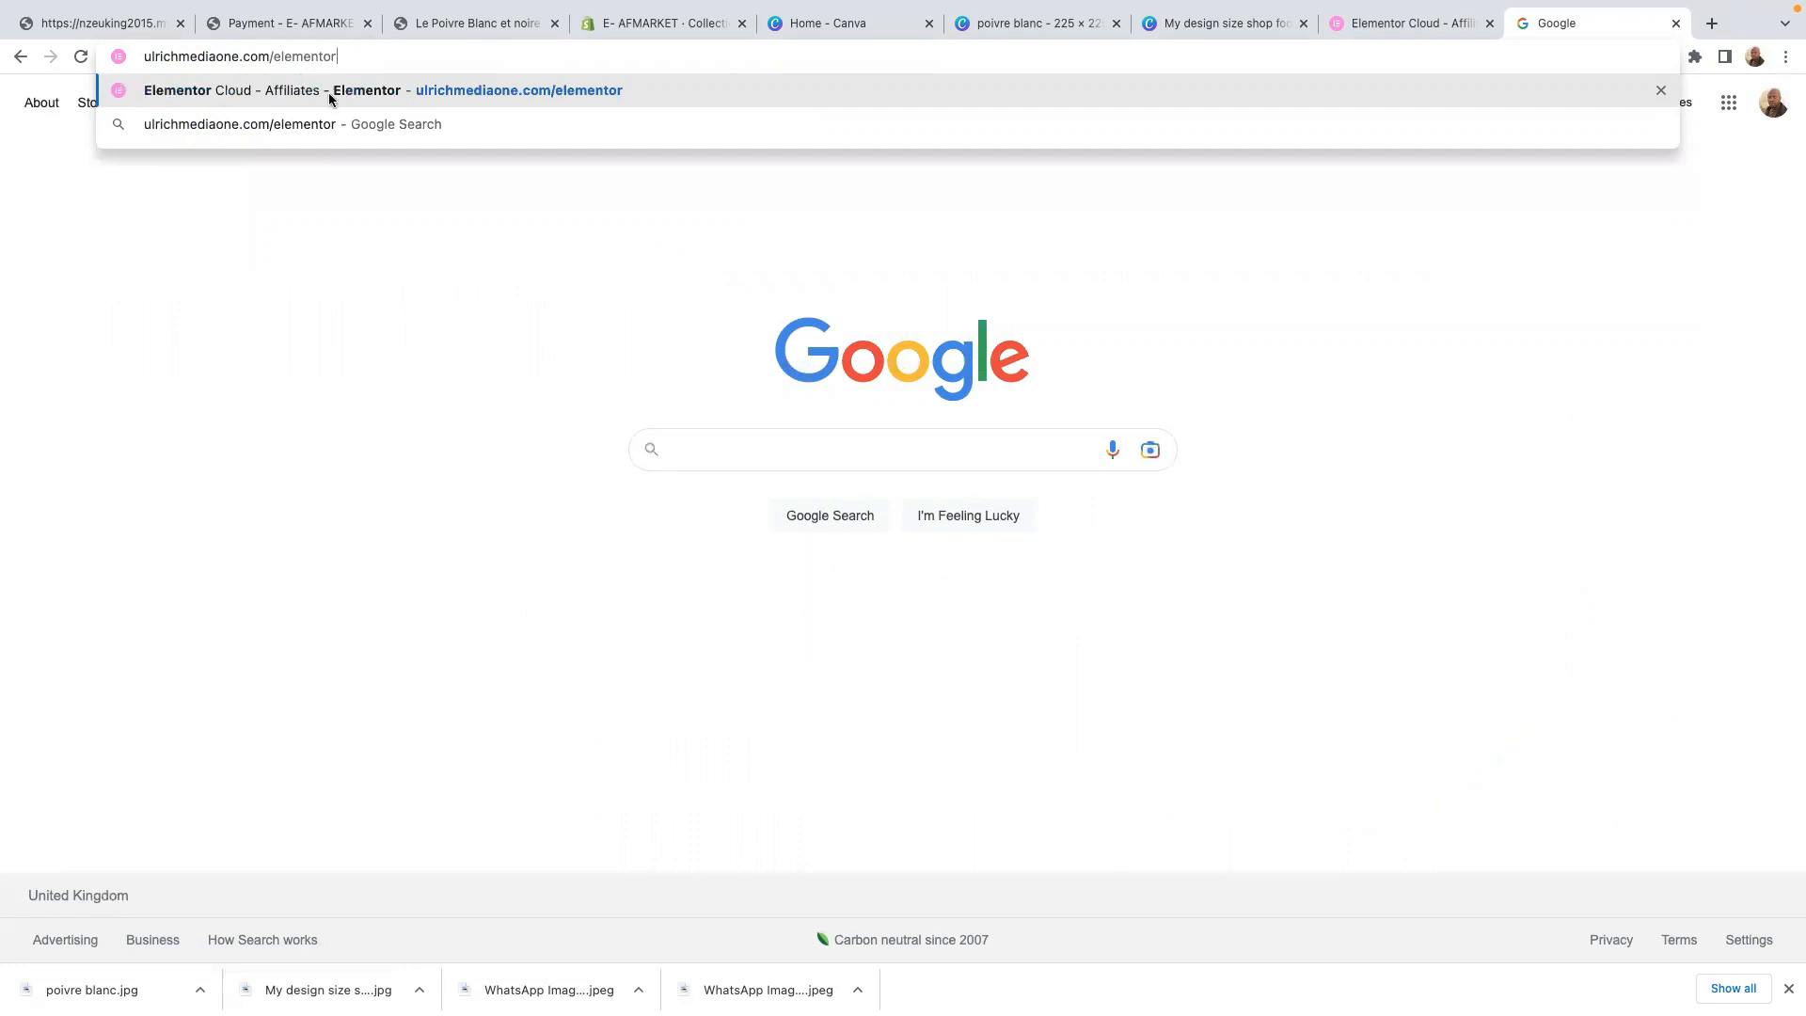
left_click(334, 90)
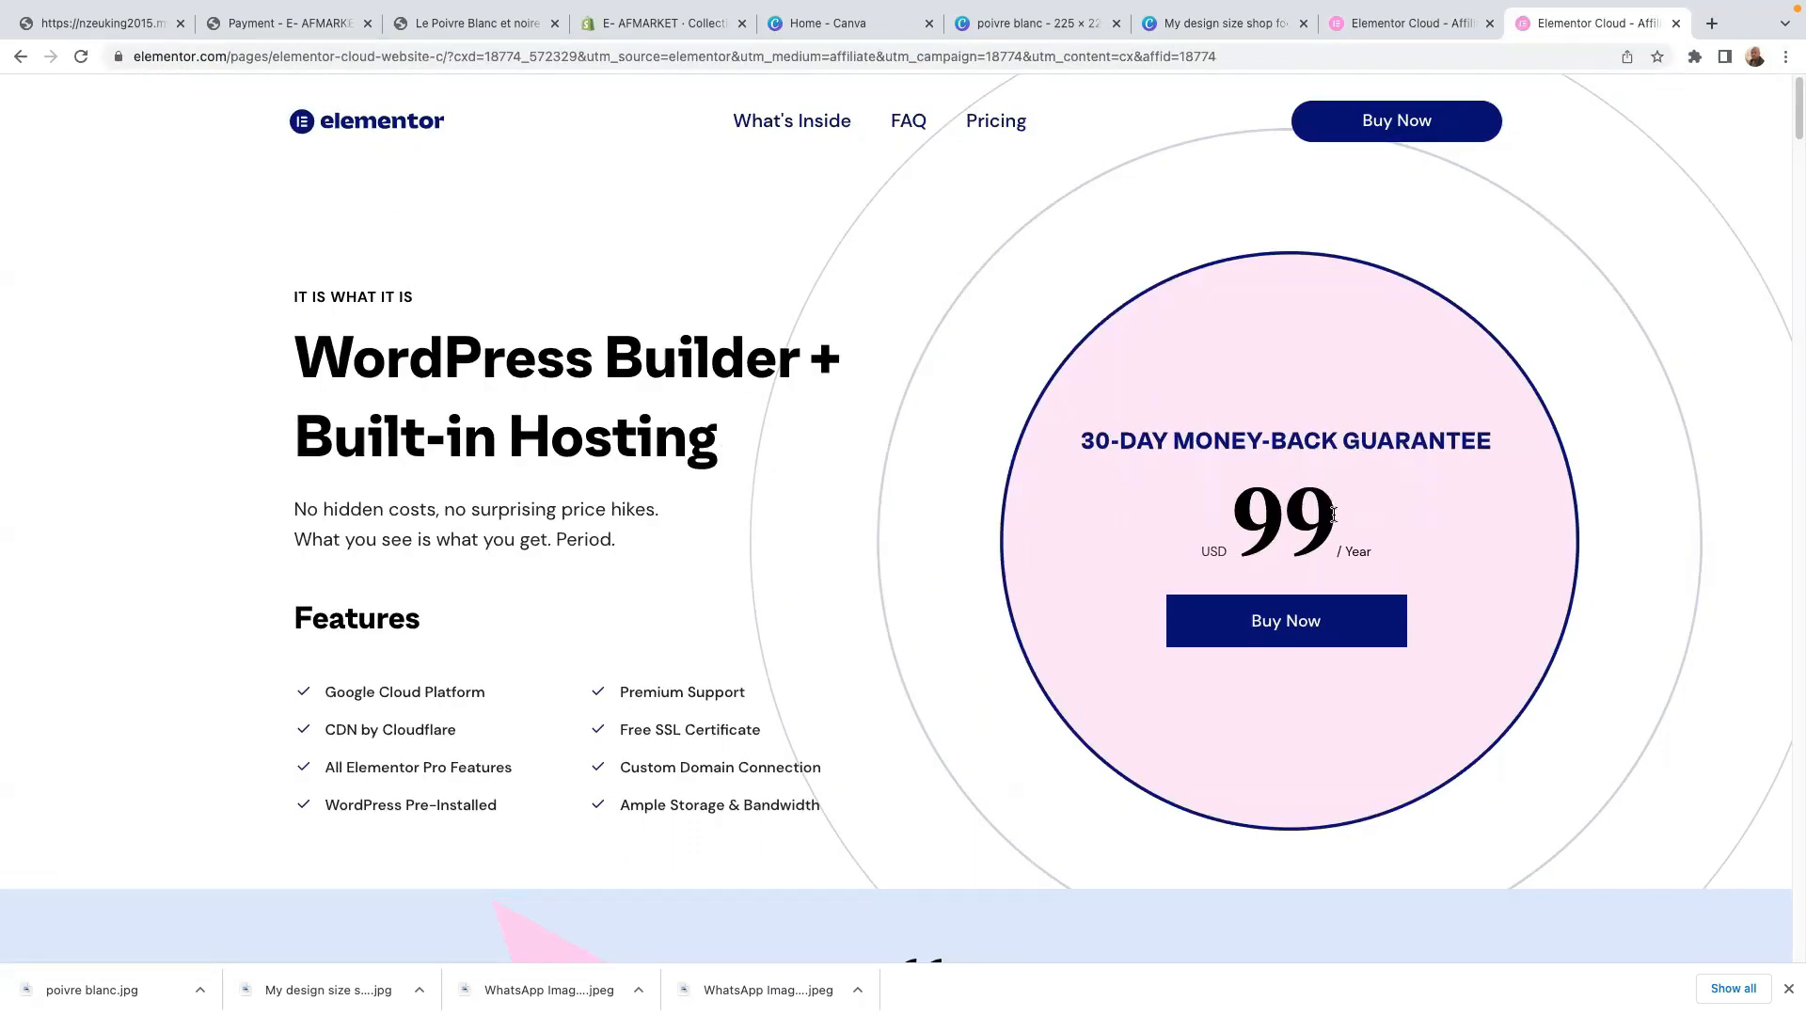
scroll(1333, 515, "down", 3)
scroll(995, 536, "up", 3)
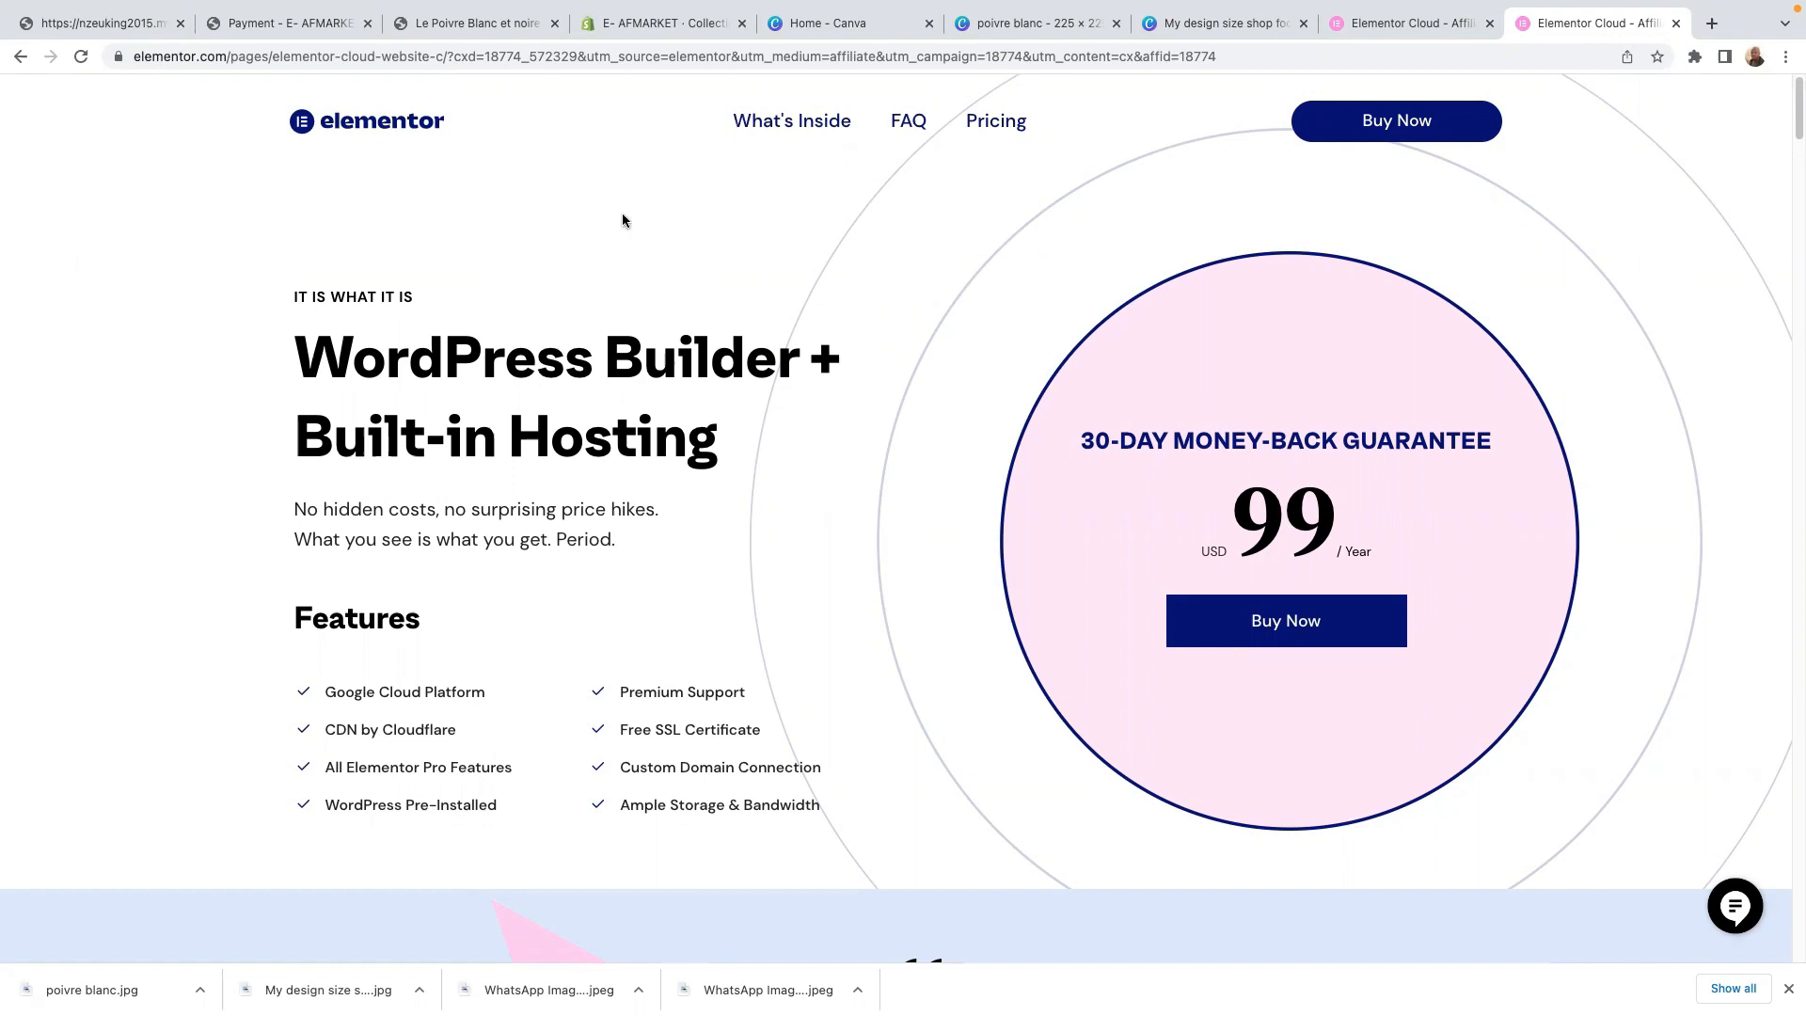
- Open the pricing of Elementor's Page Builder Plugin and proceed to checkout with the Expert Plan for 25 Pro Websites
left_click(399, 125)
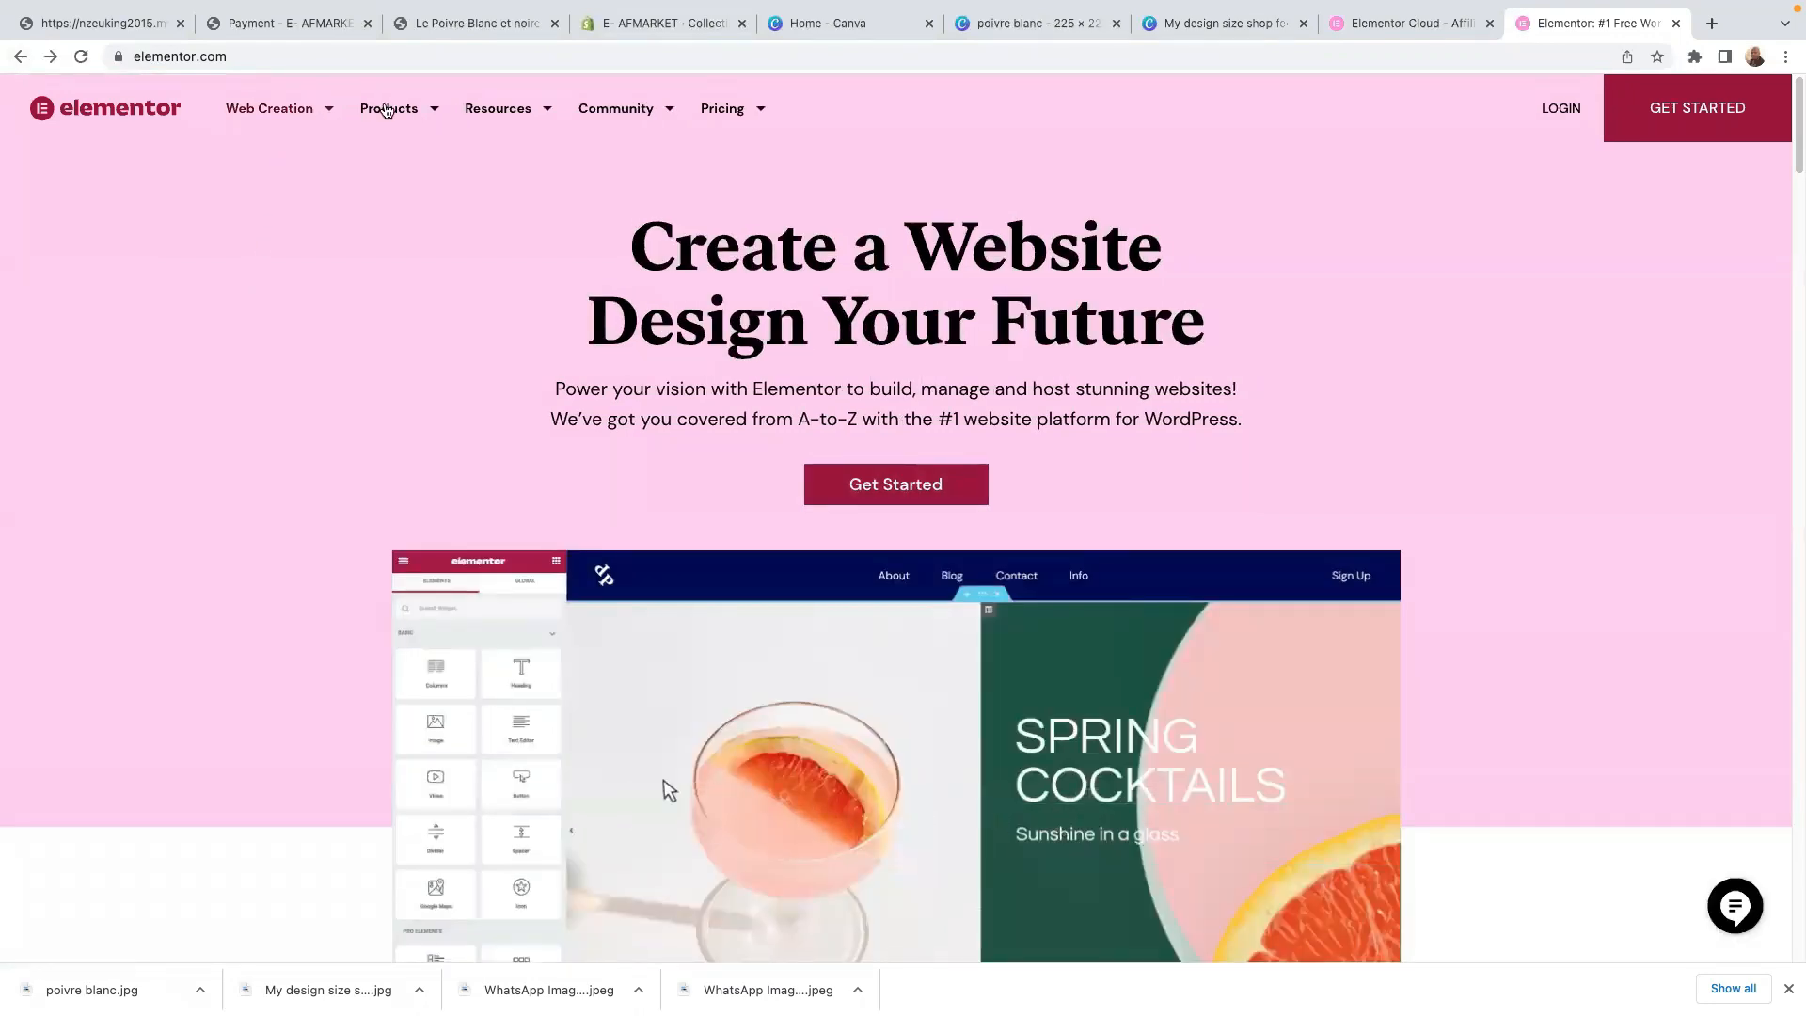
mouse_move(432, 113)
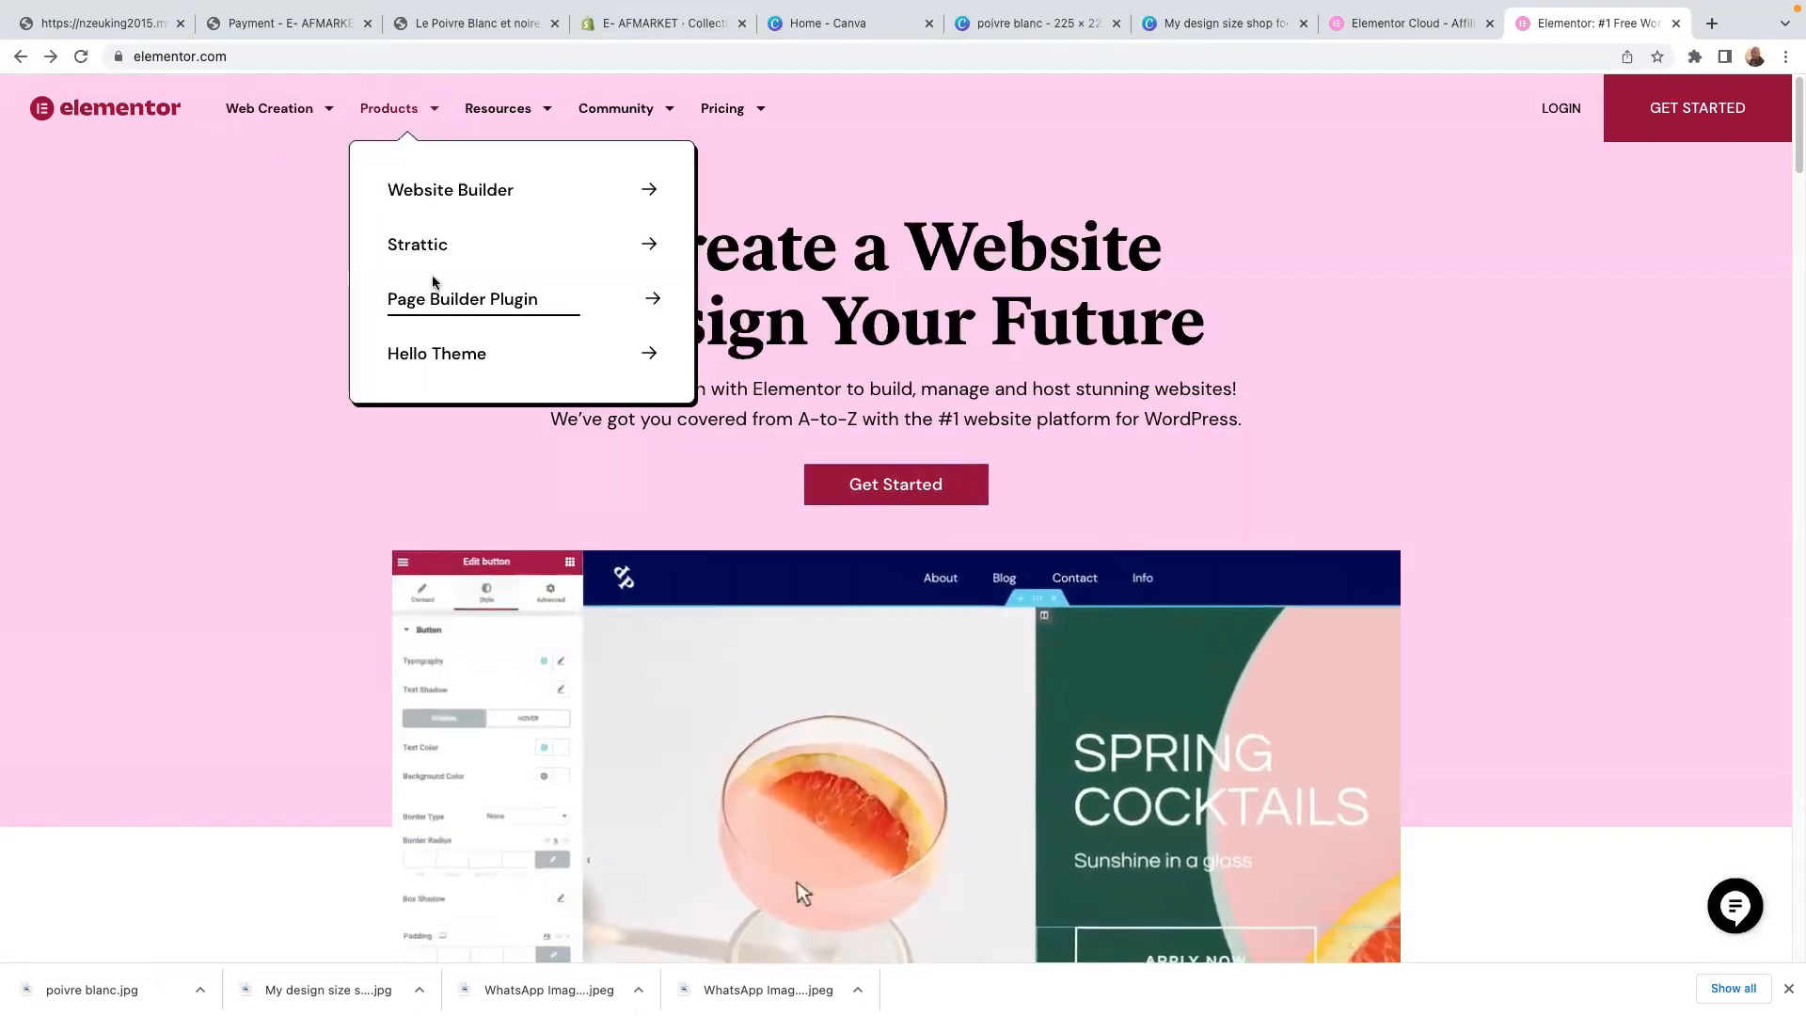
left_click(501, 301)
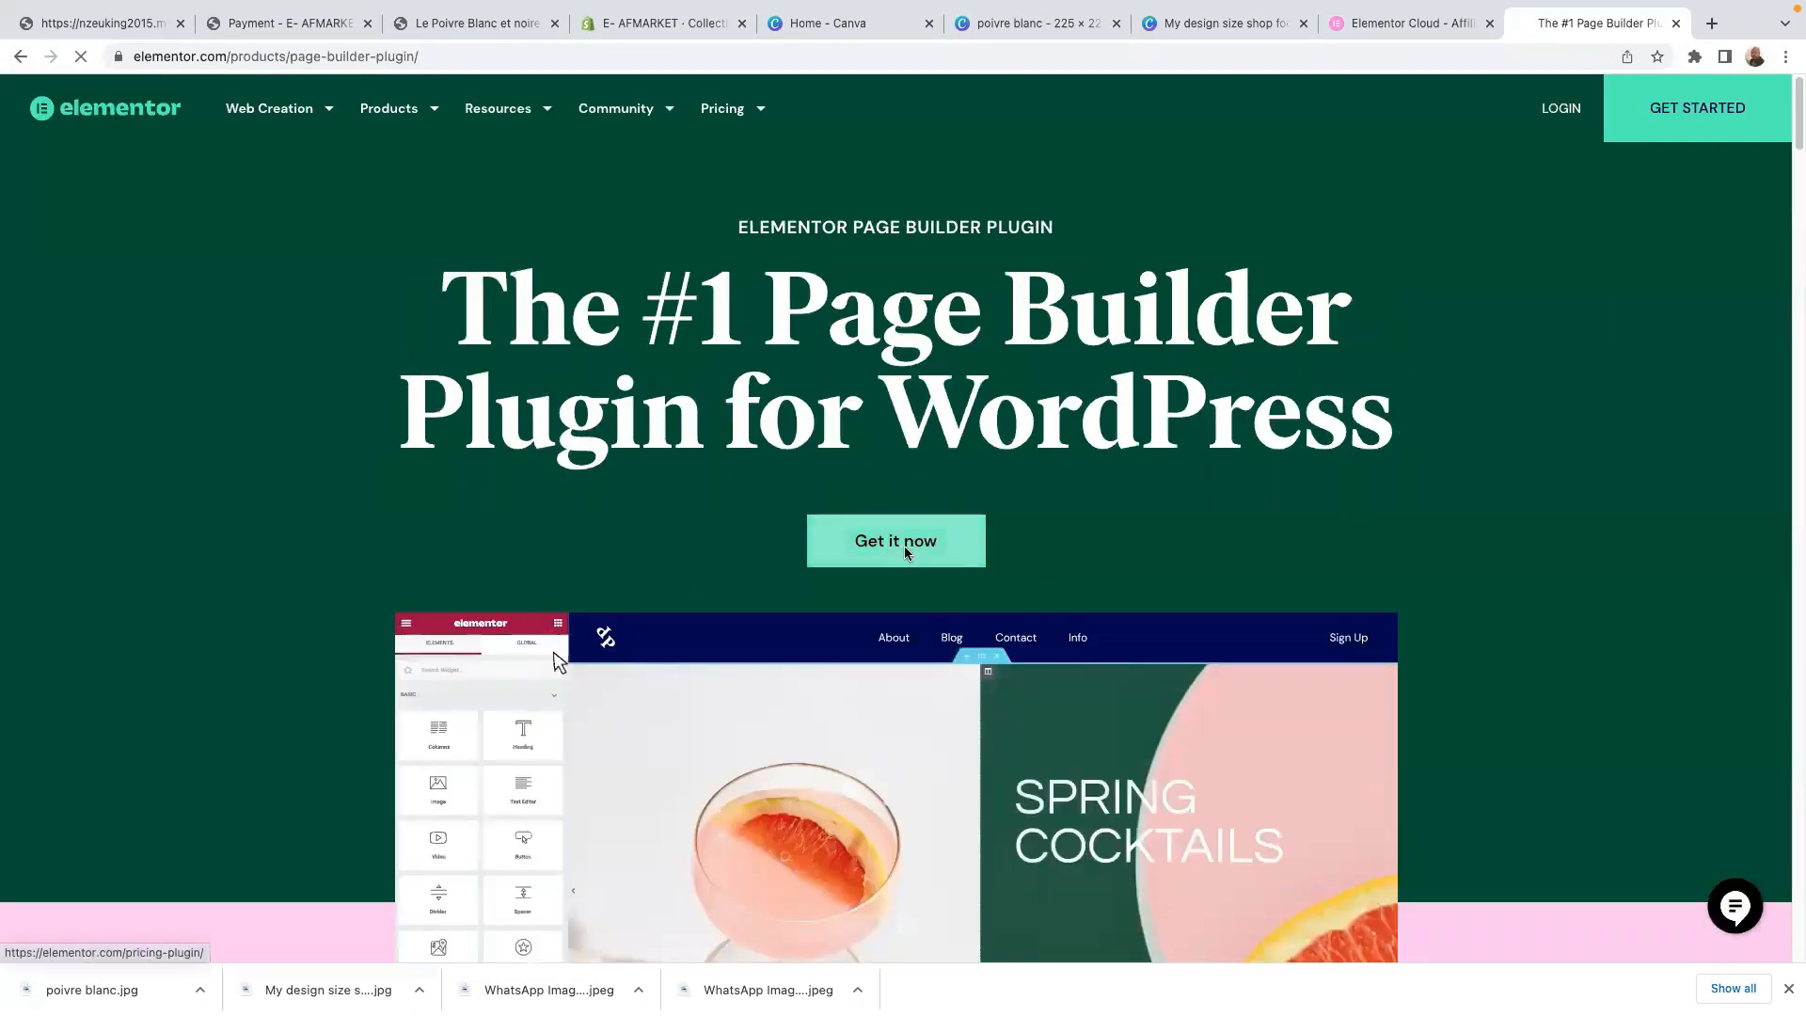
left_click(896, 547)
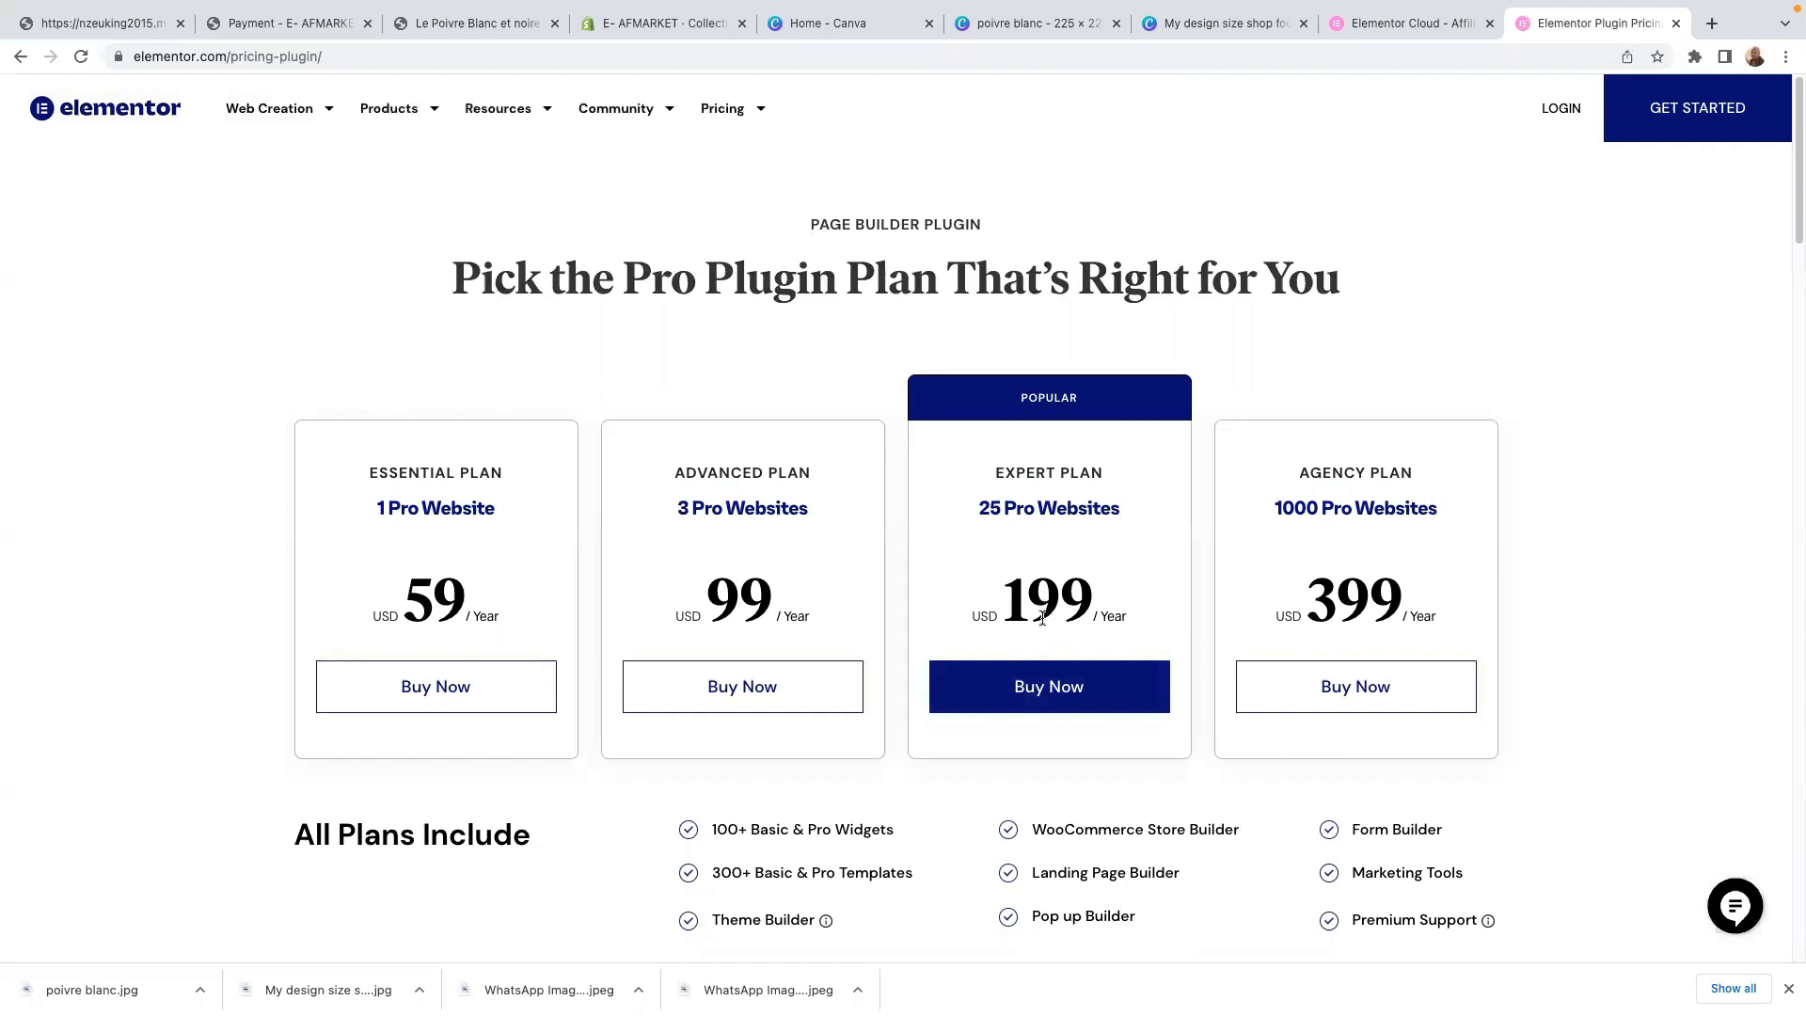
left_click(1044, 694)
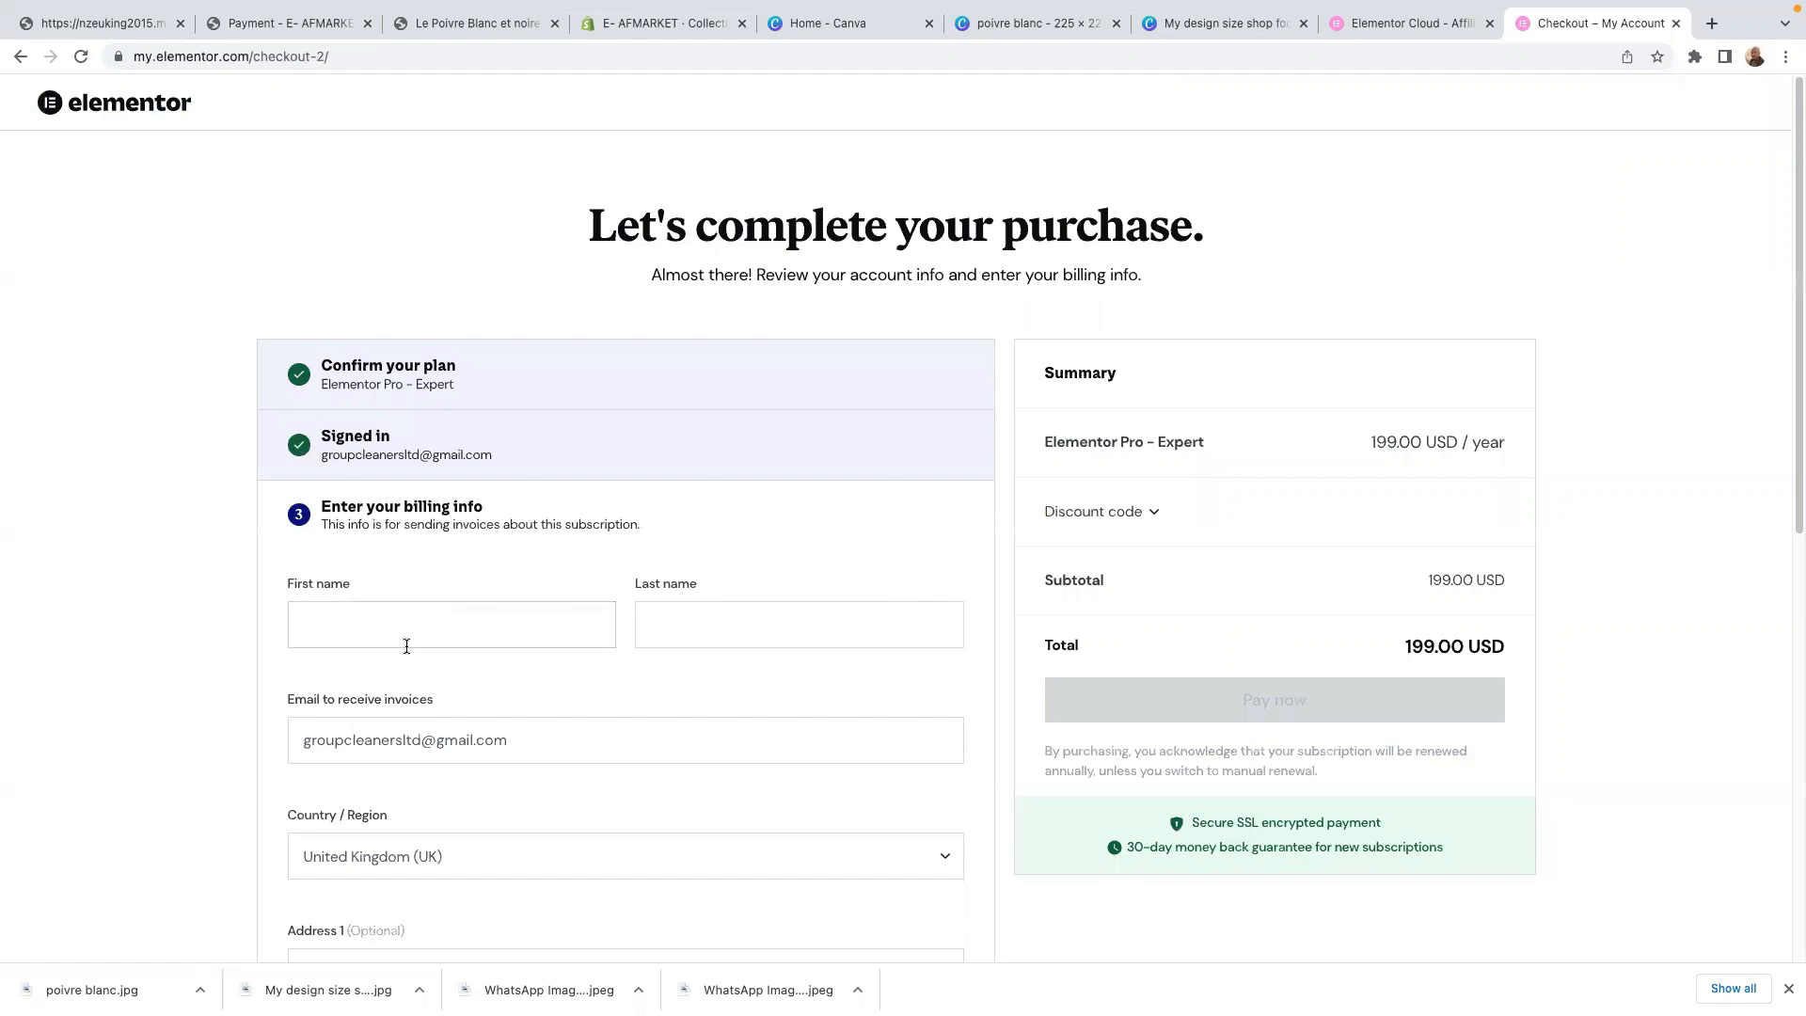
scroll(574, 771, "down", 3)
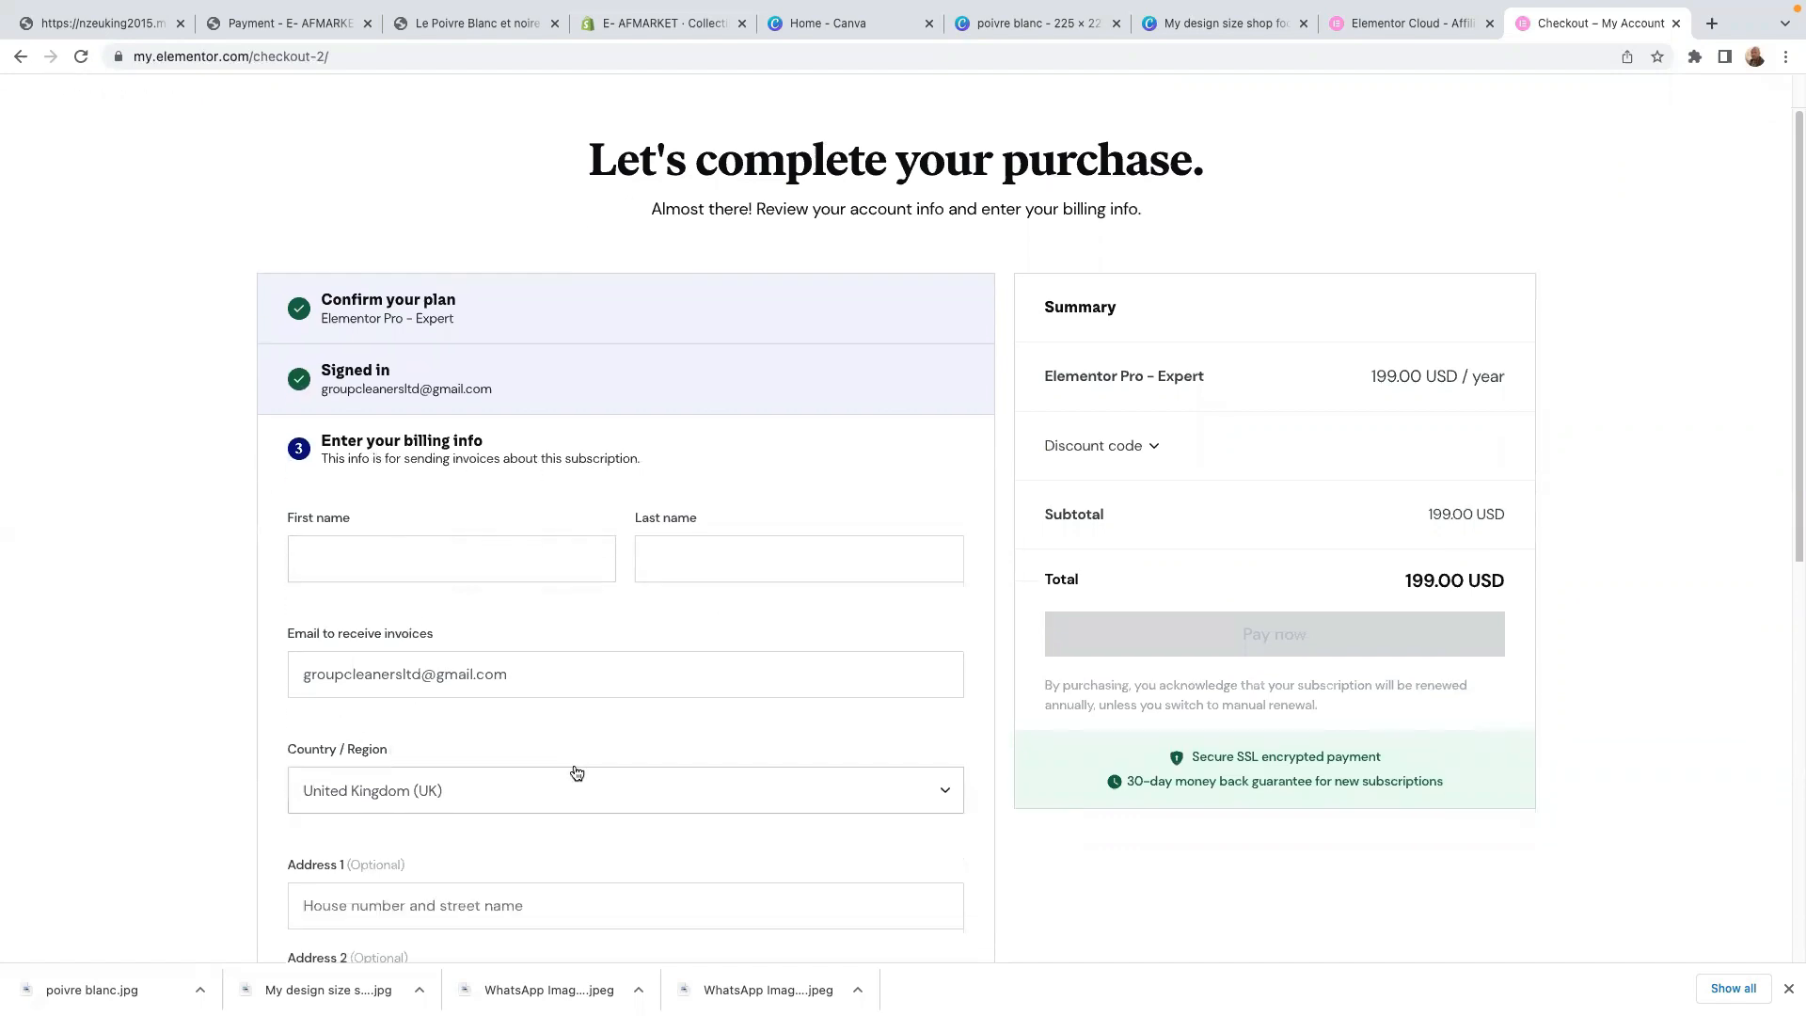
- Review the billing information form and order summary on the Elementor Pro Expert checkout page
scroll(468, 738, "down", 2)
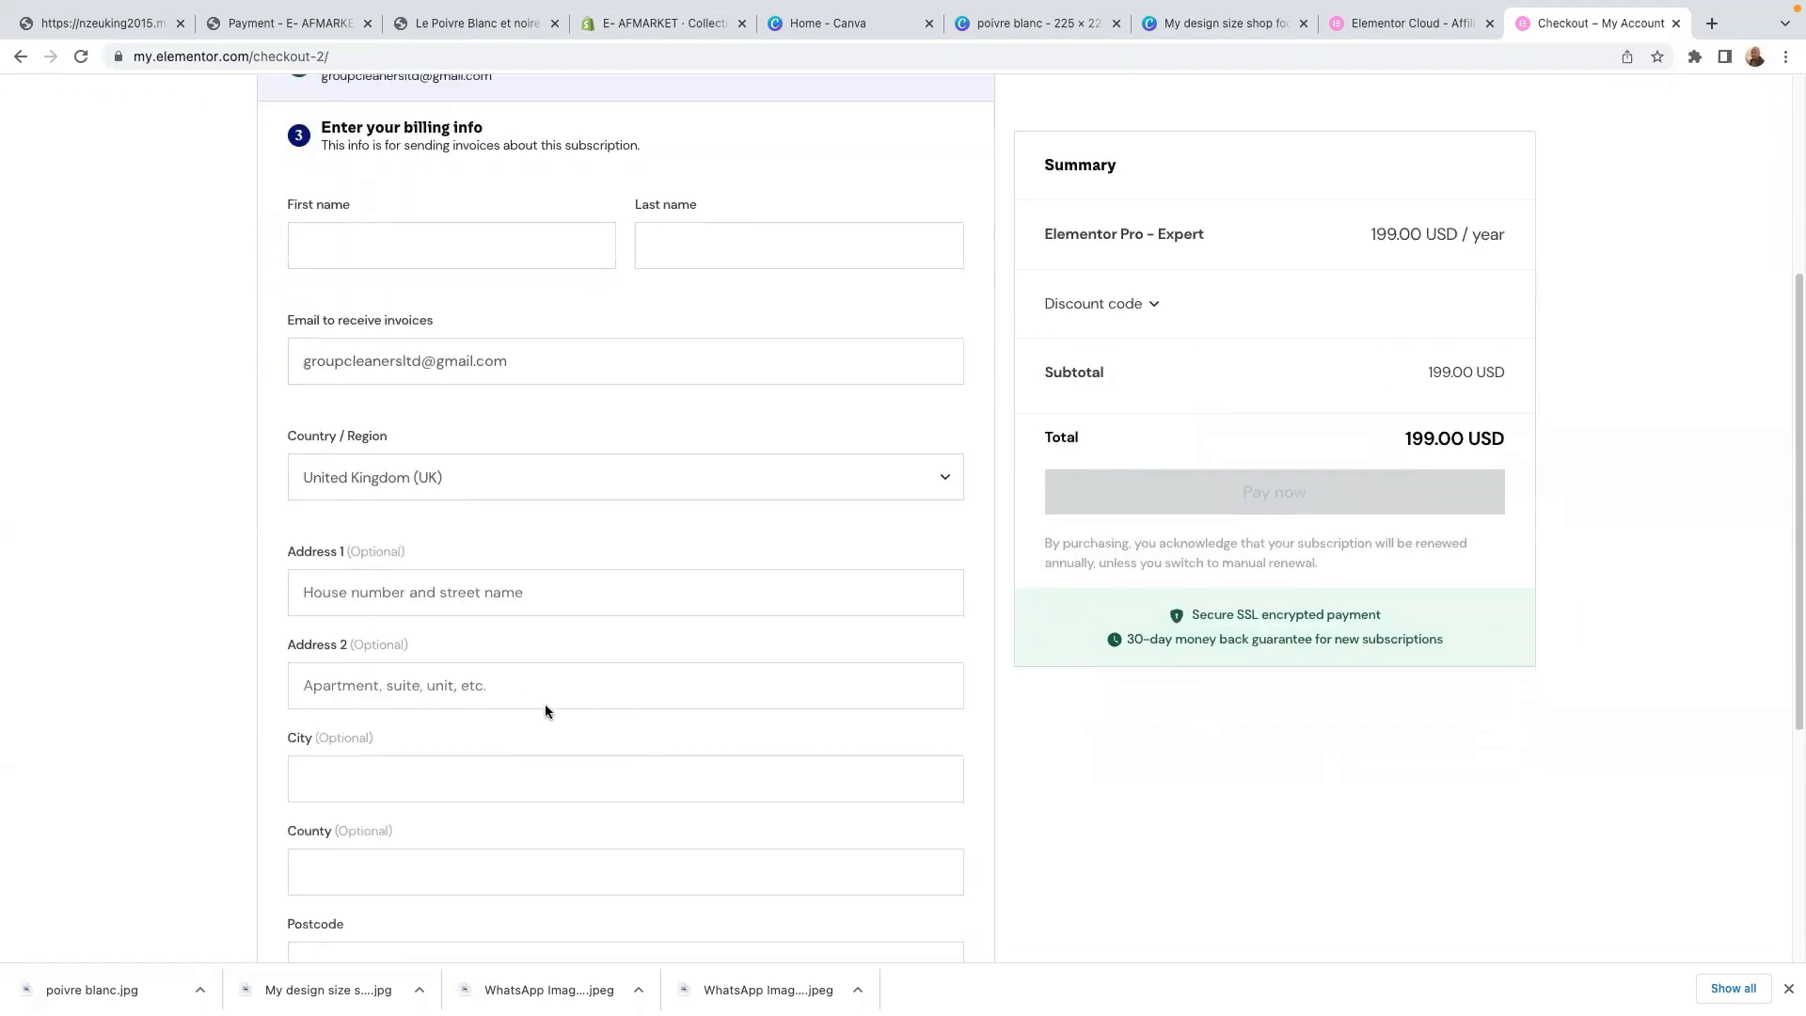
scroll(629, 810, "down", 5)
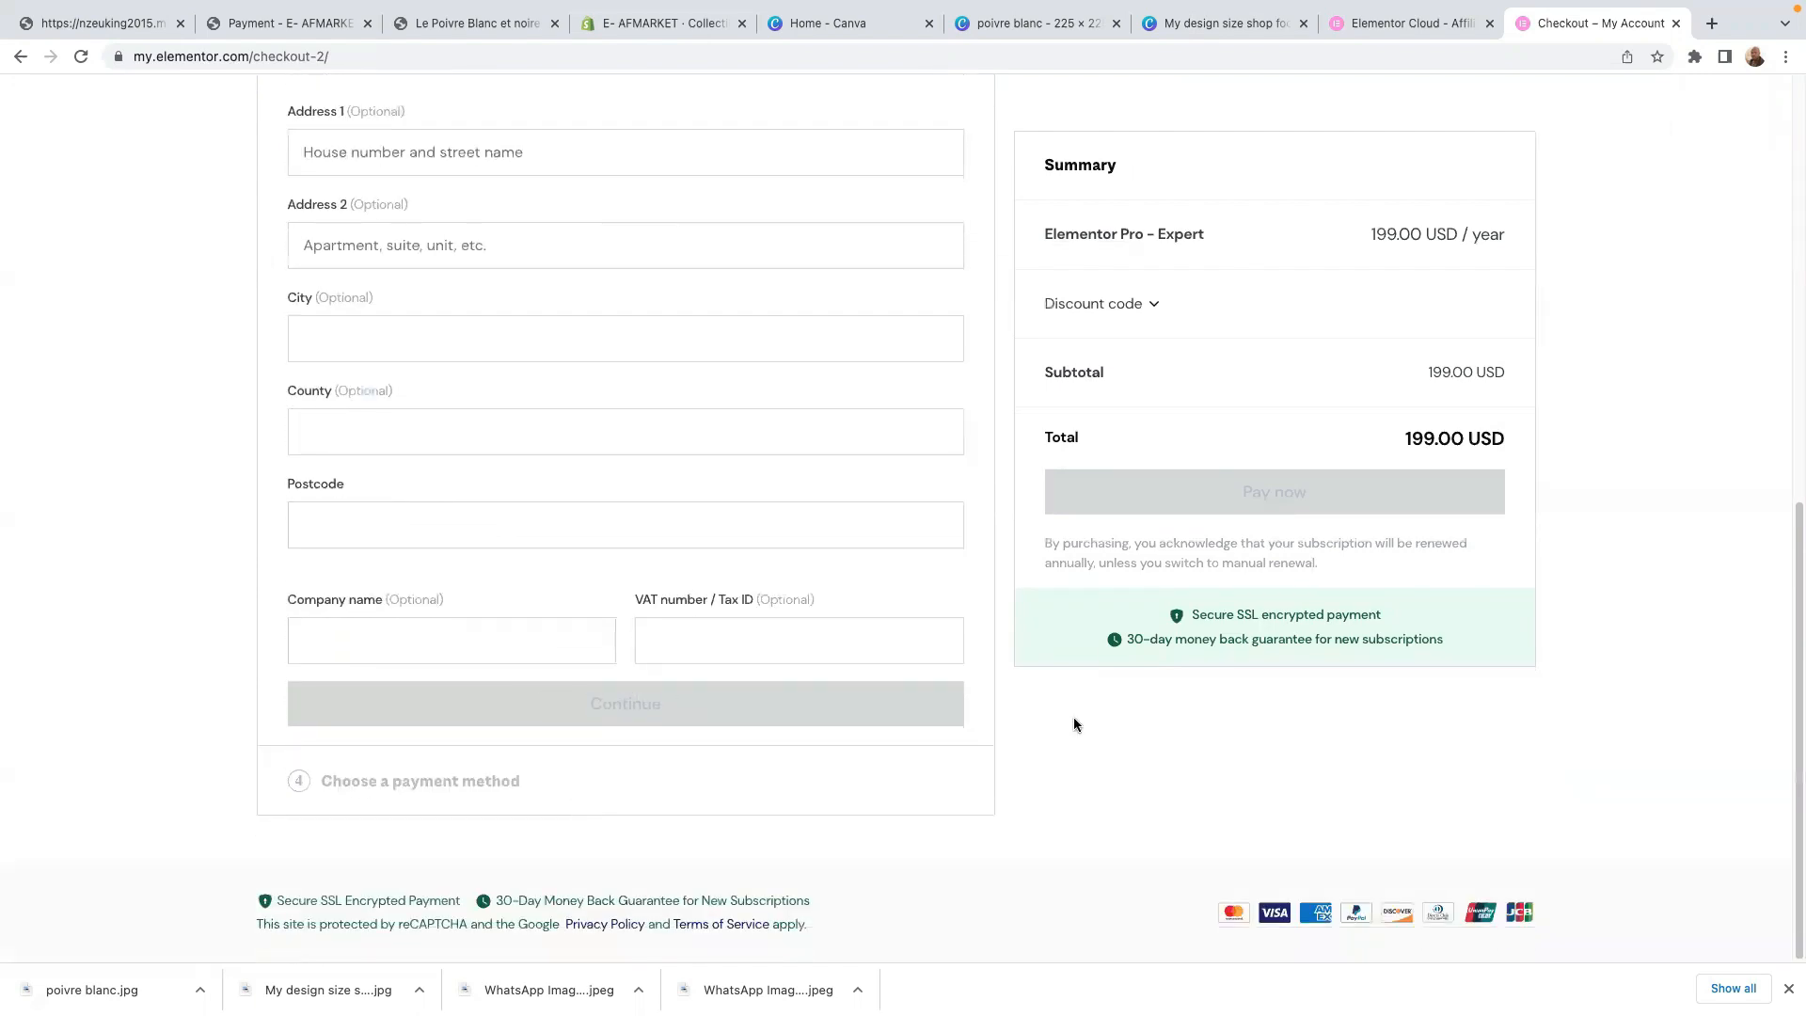
scroll(1263, 603, "up", 2)
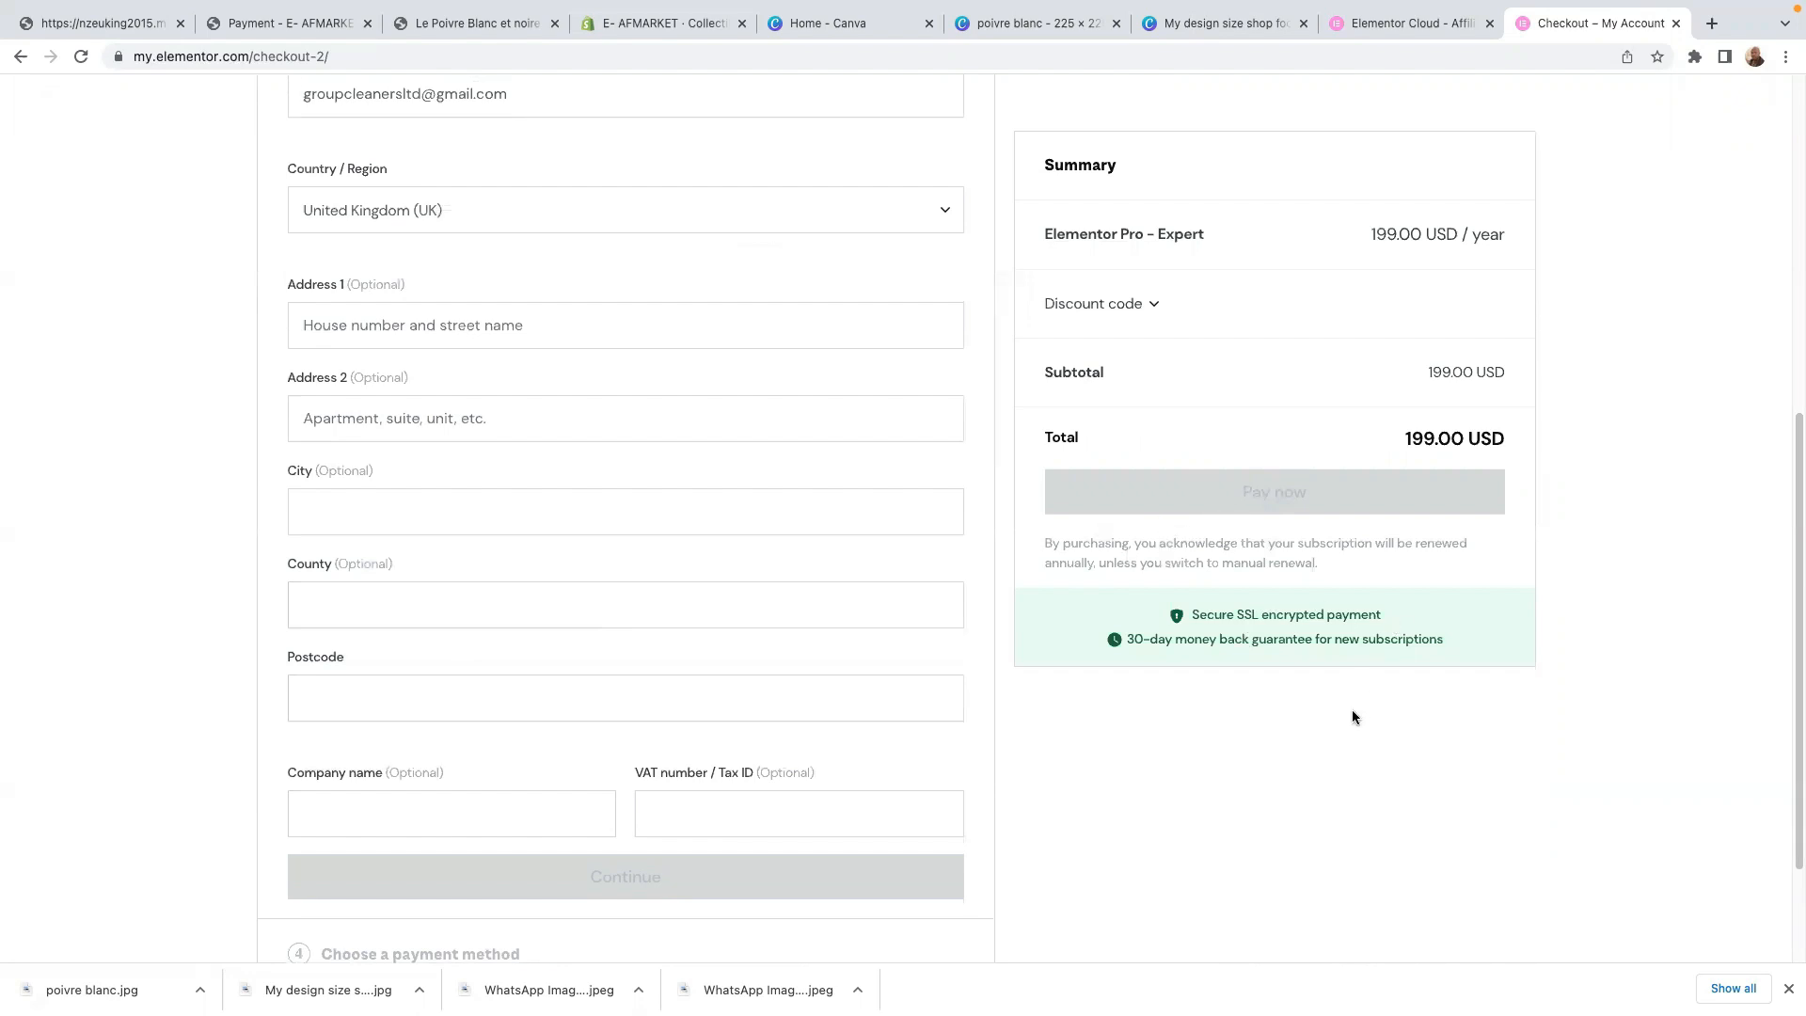
scroll(1344, 715, "down", 2)
scroll(1333, 707, "up", 8)
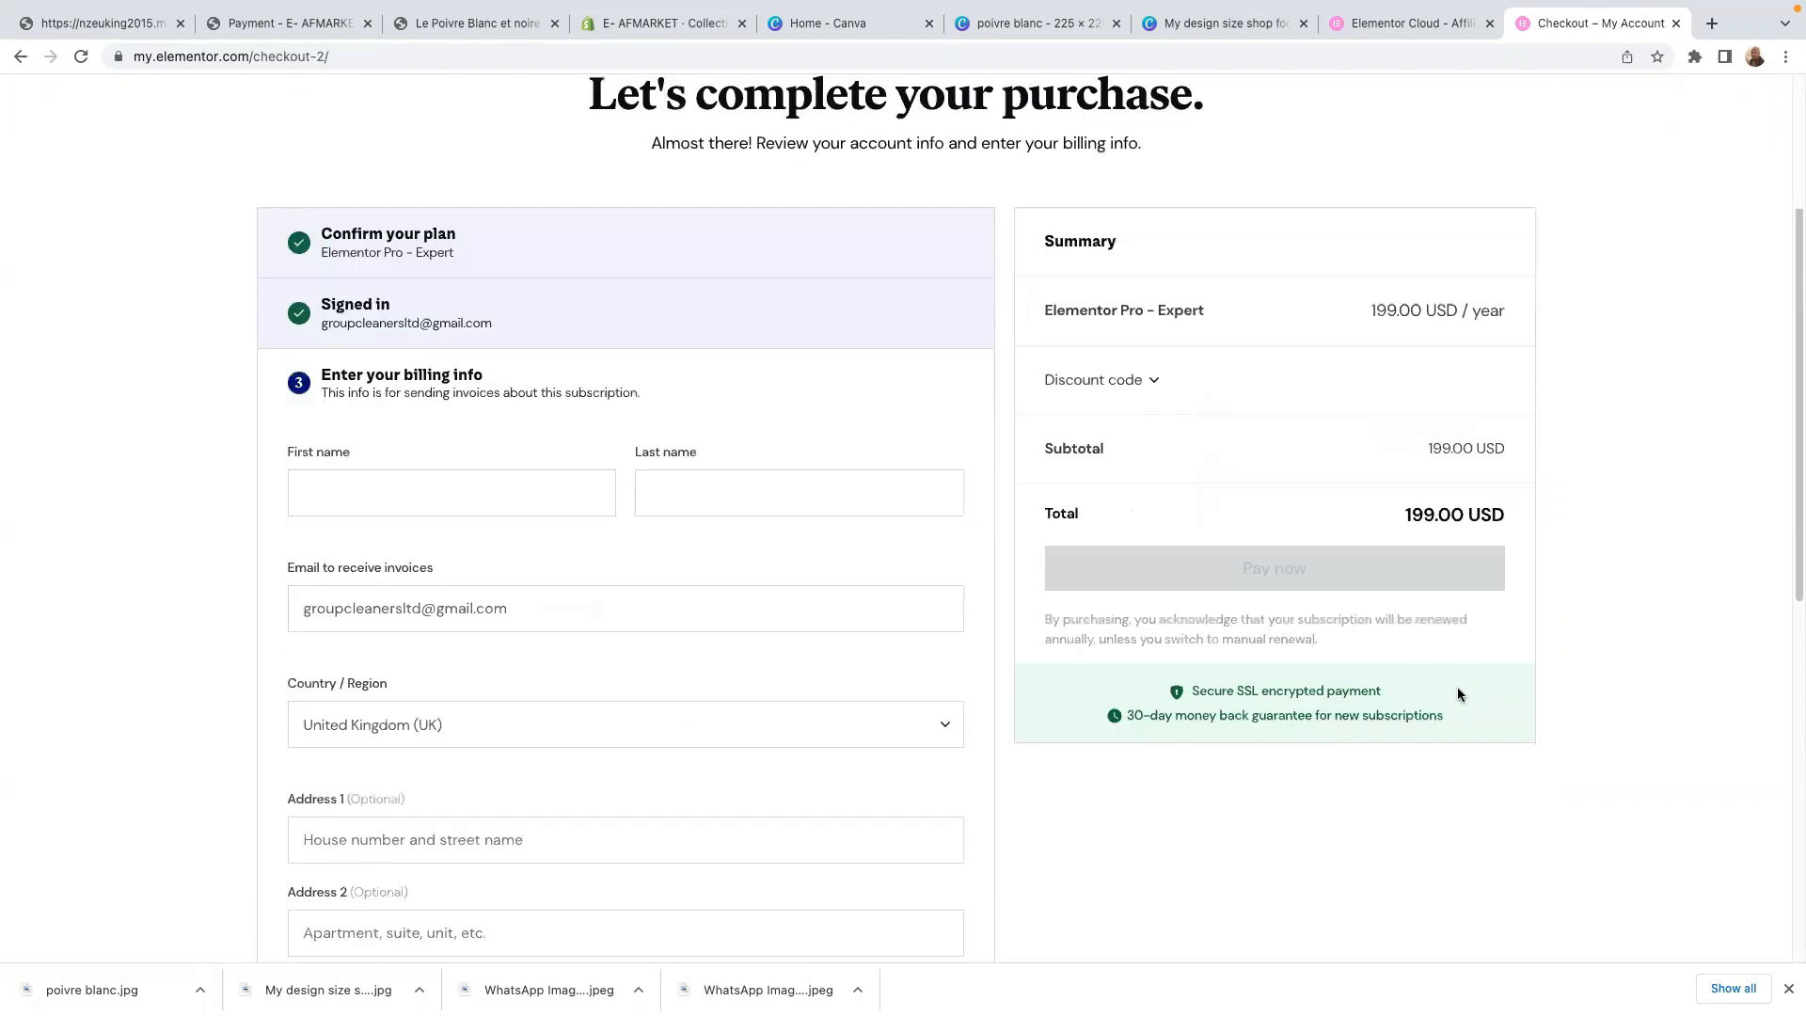
scroll(1457, 694, "up", 2)
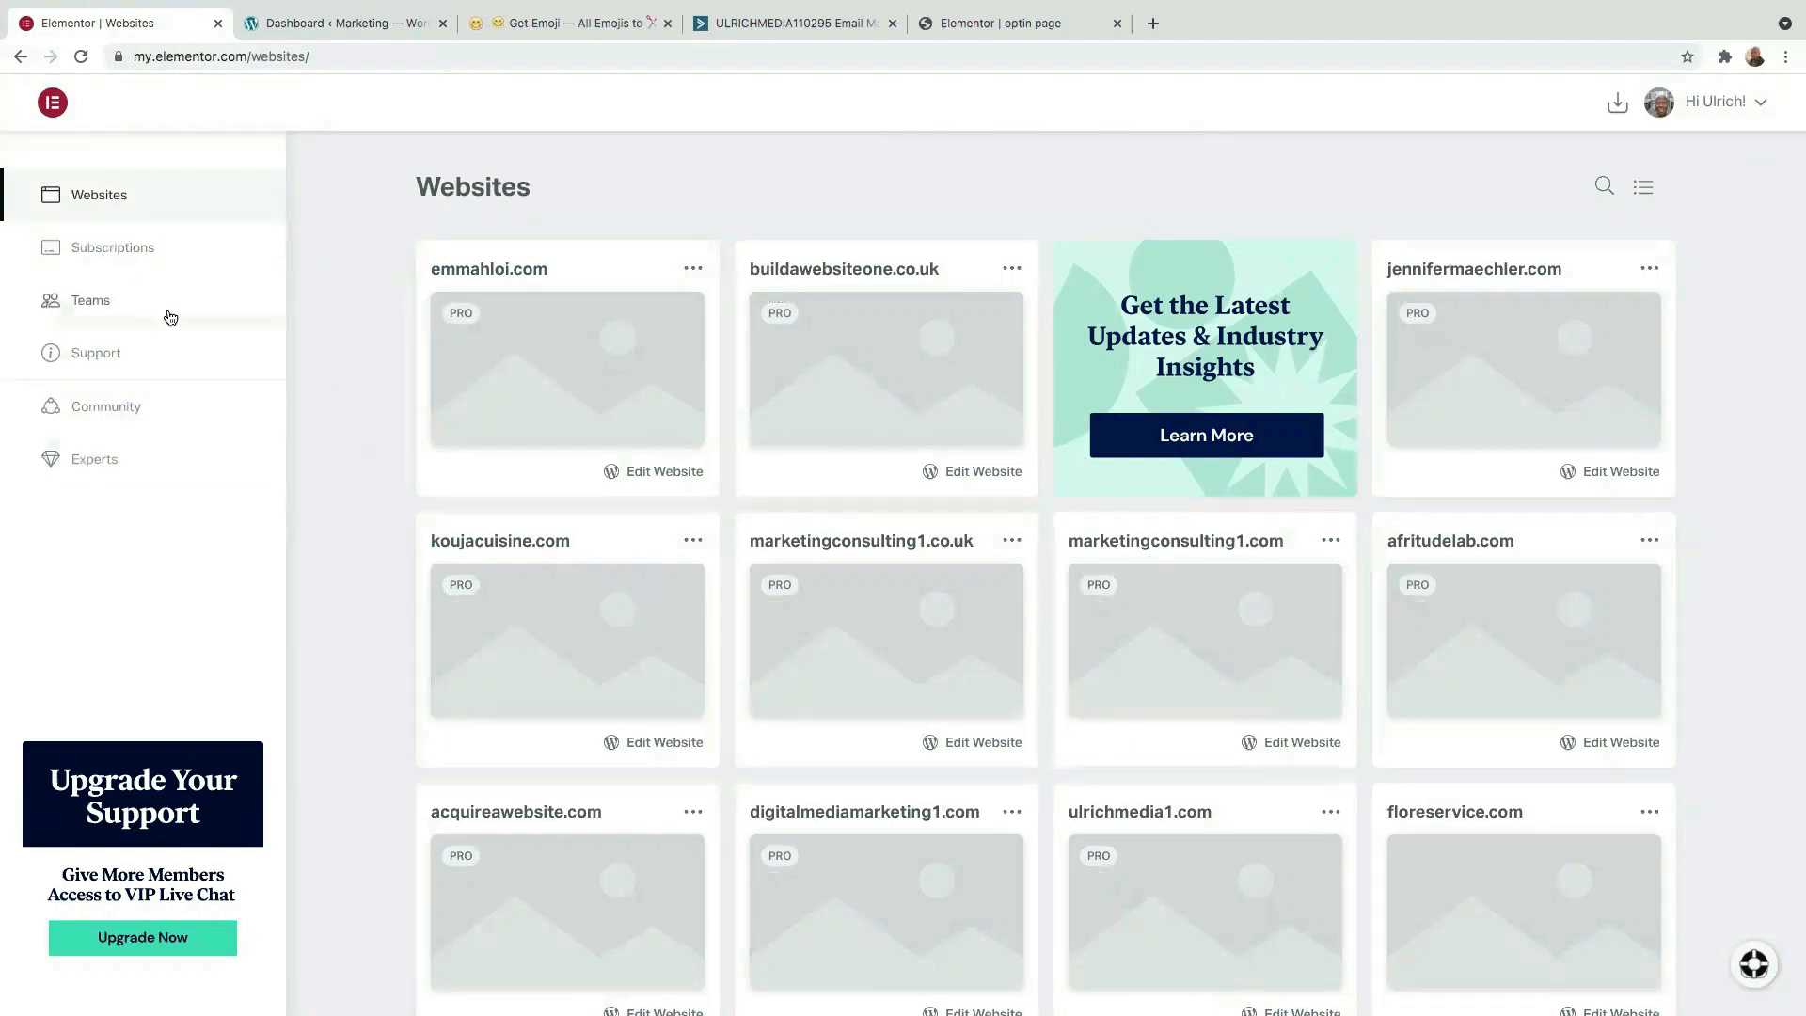
- Download the Elementor Pro plugin zip from the Expert subscription in the Elementor account
scroll(1082, 674, "down", 2)
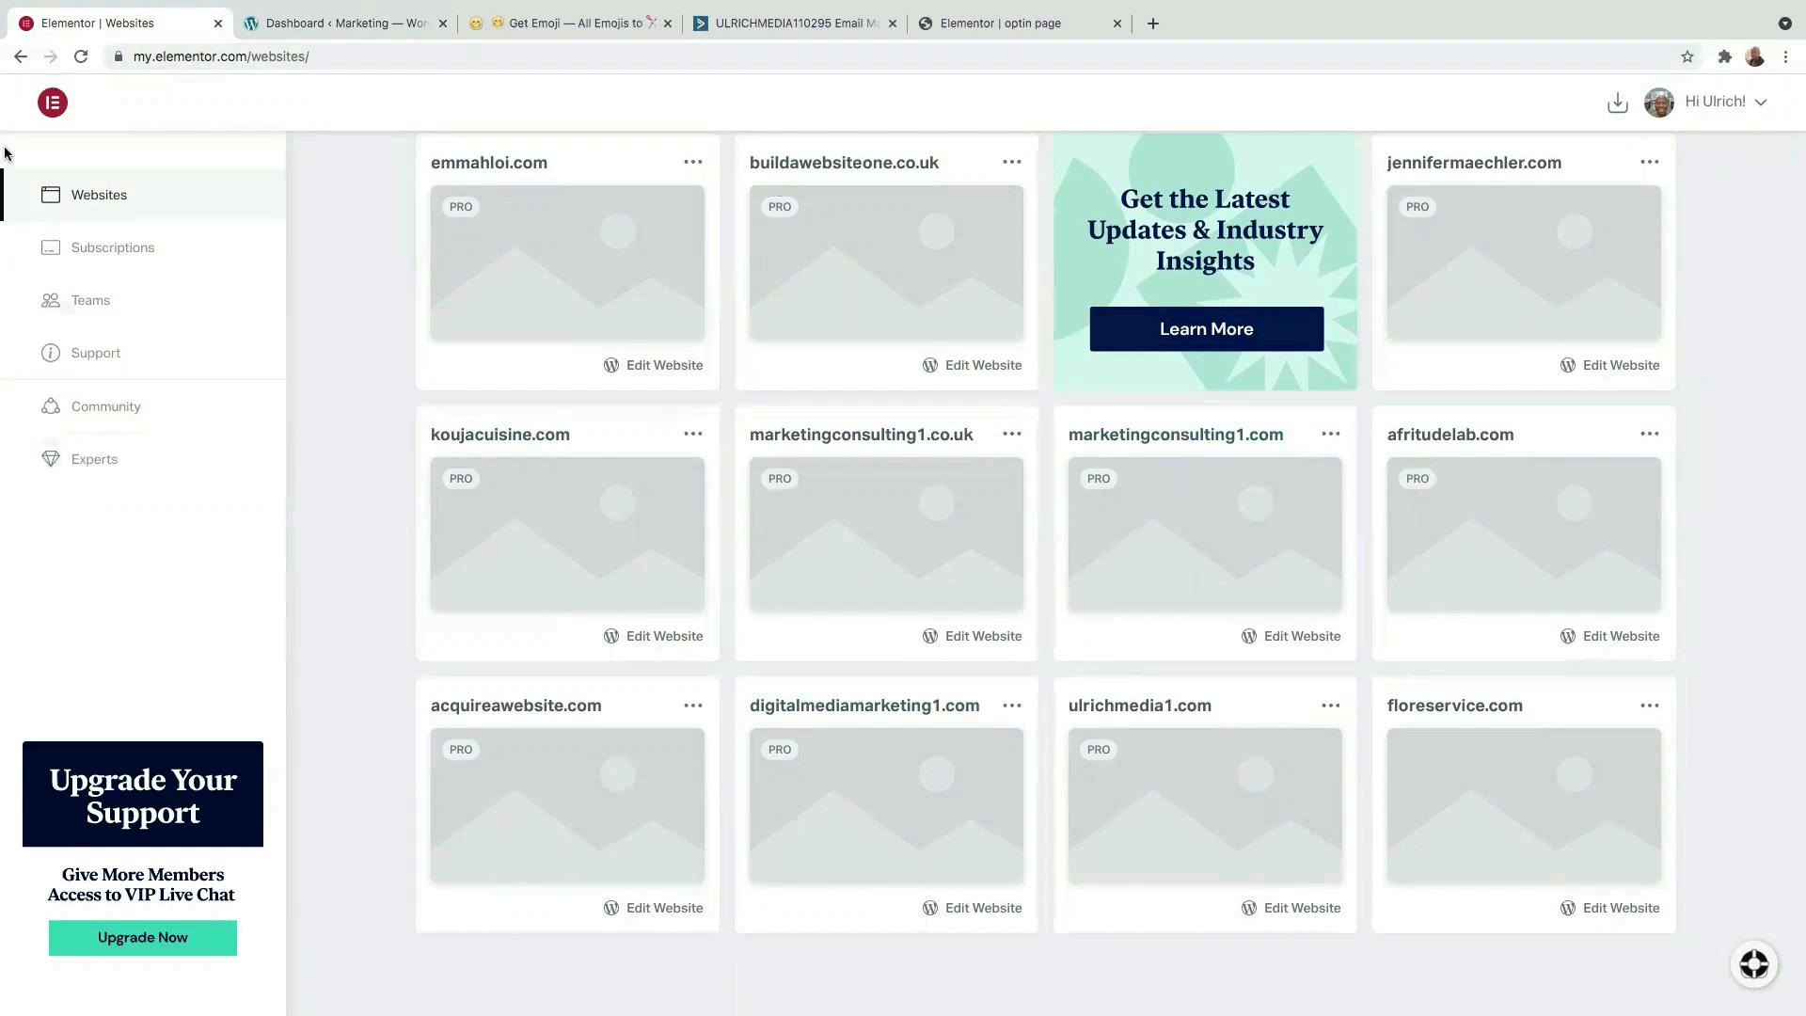
left_click(146, 252)
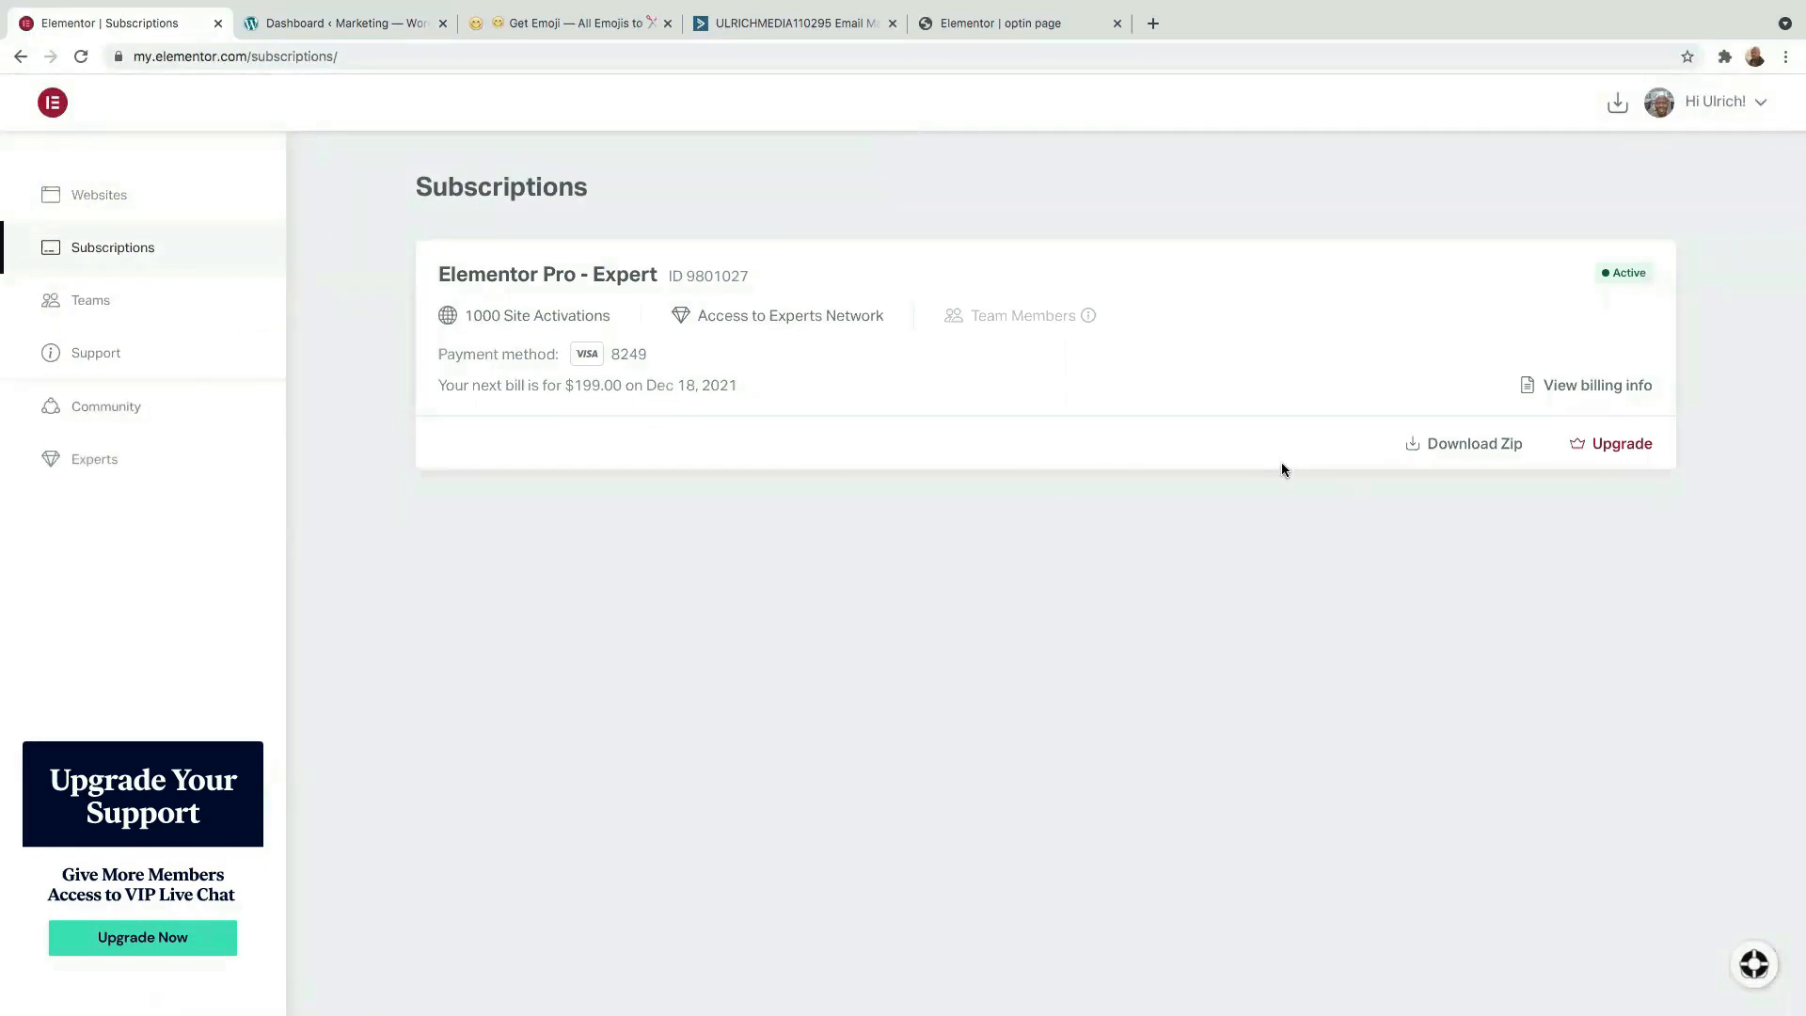
left_click(1462, 448)
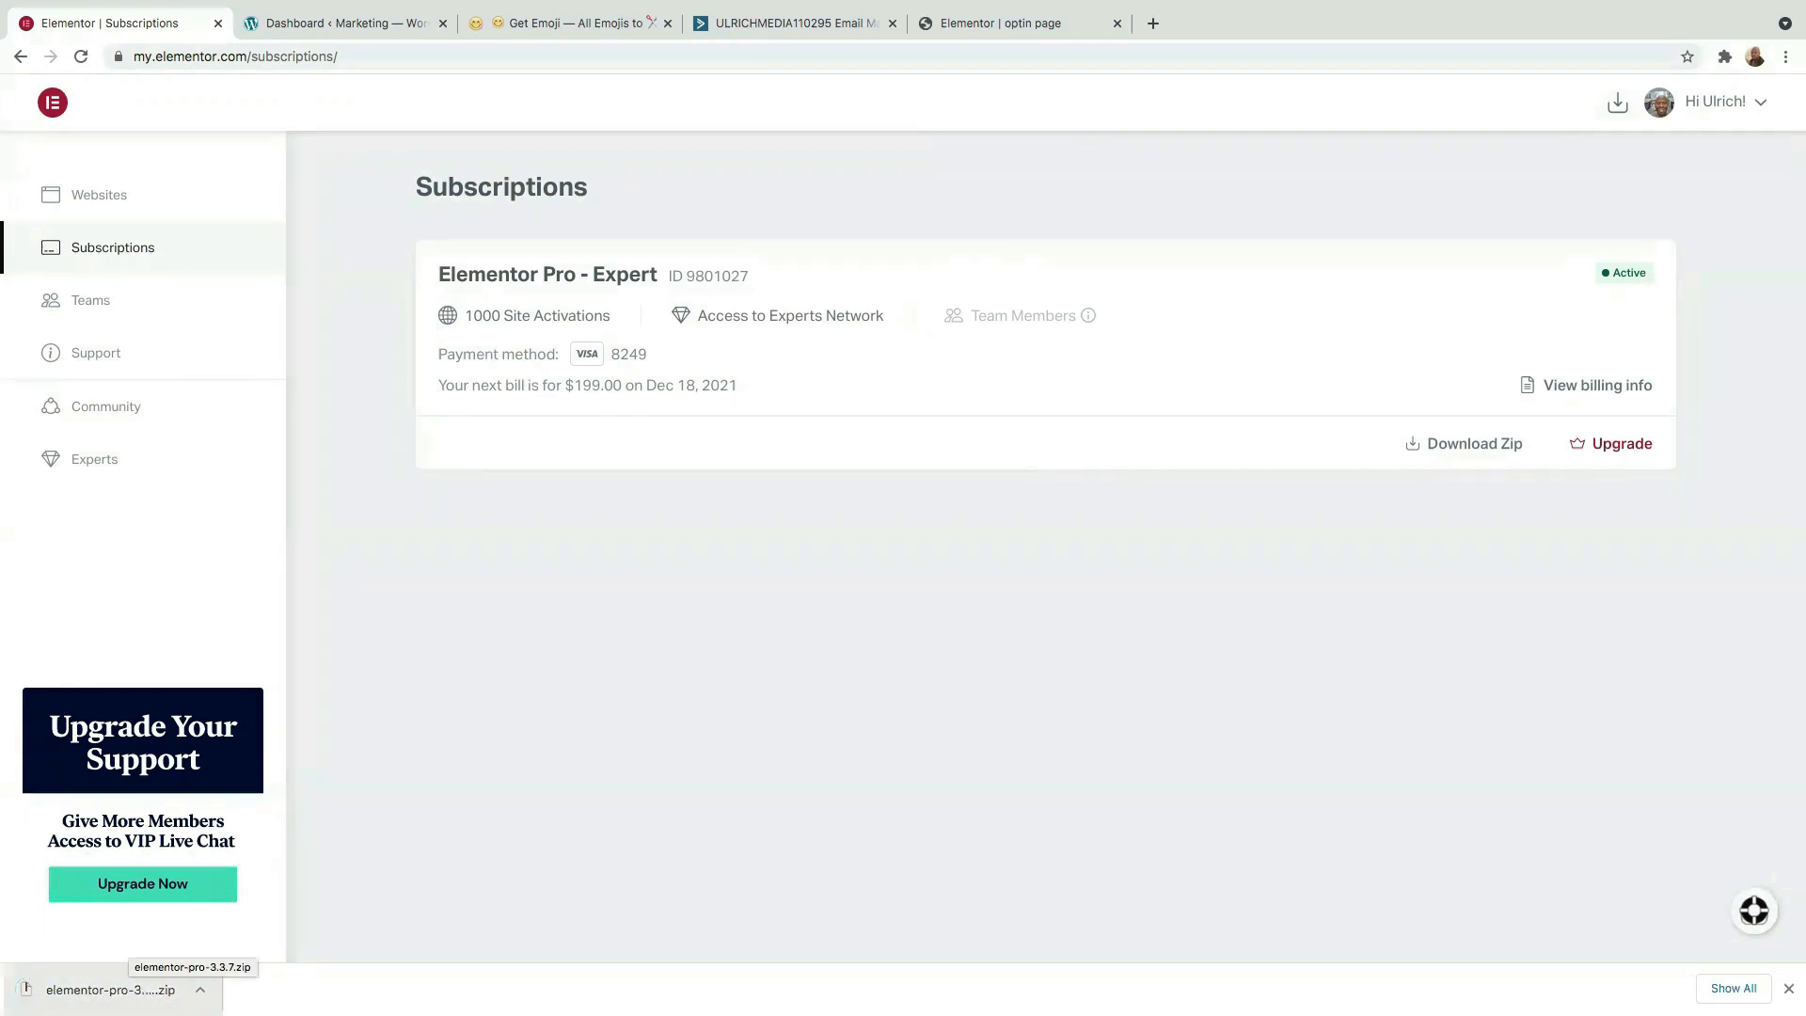
- In the marketingconsulting1.co.uk WordPress dashboard, search the plugin library for Elementor, then install and activate Elementor Website Builder
left_click(301, 26)
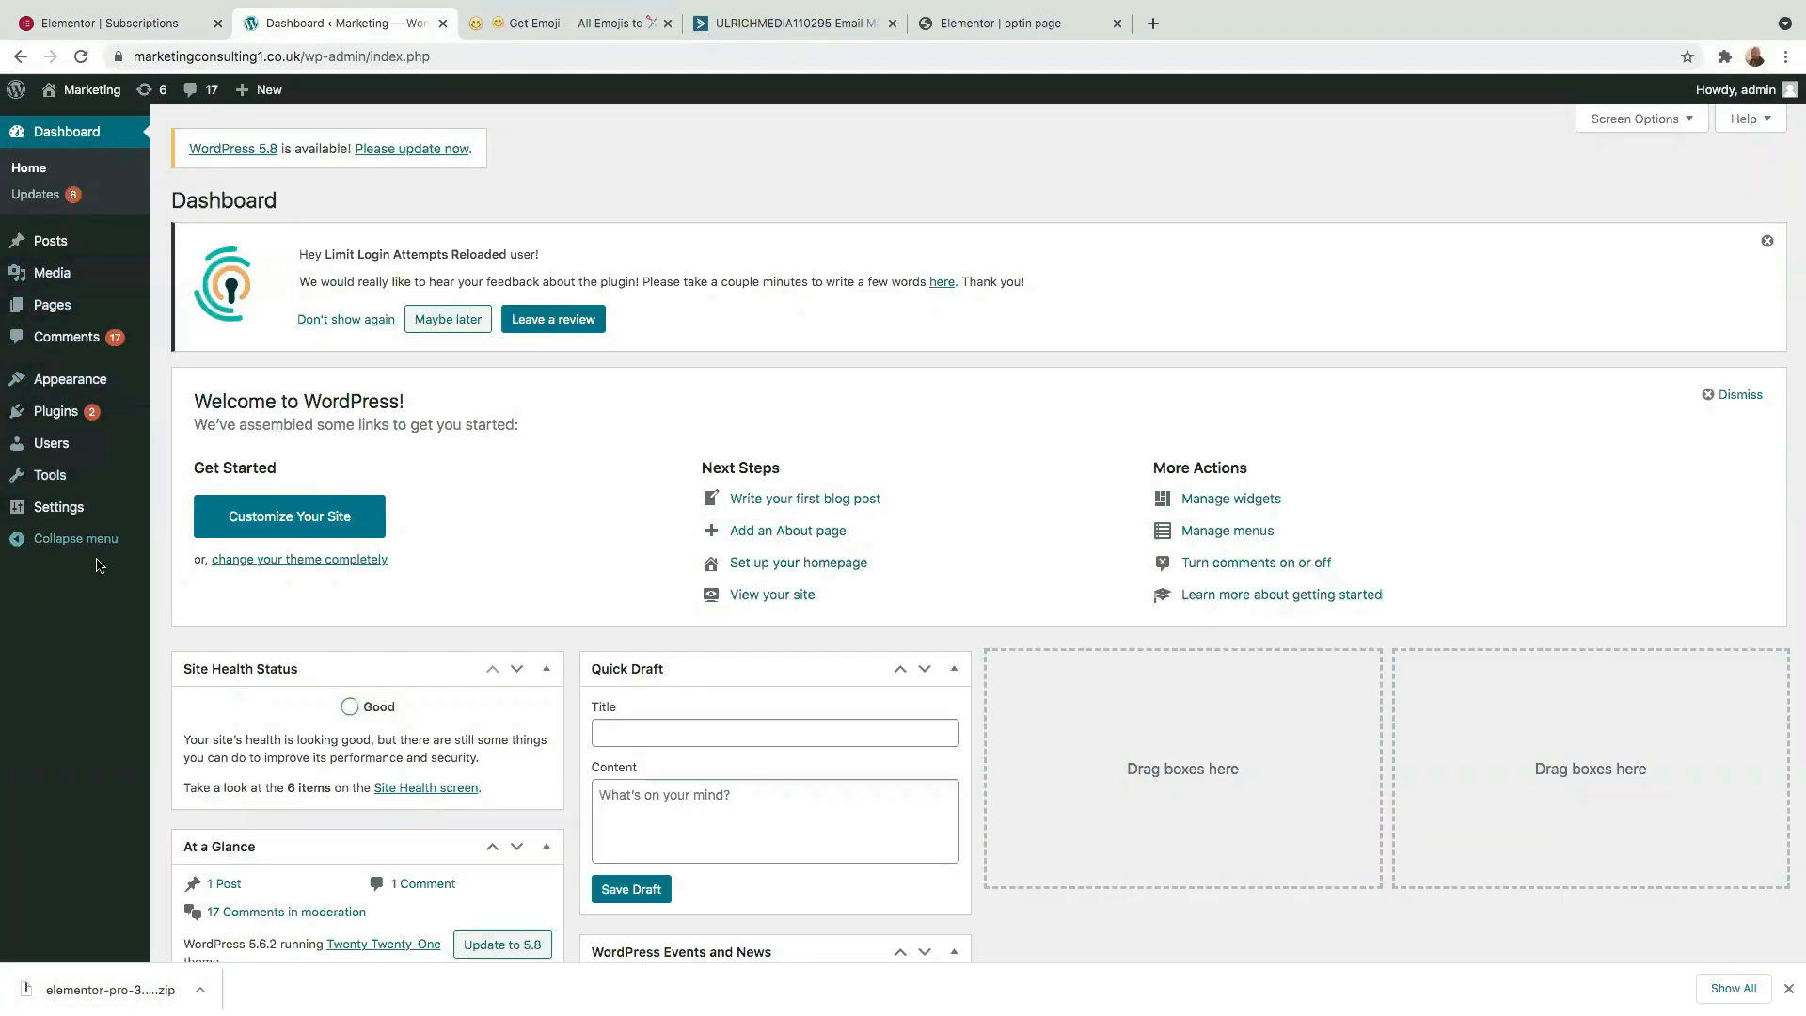
mouse_move(70, 515)
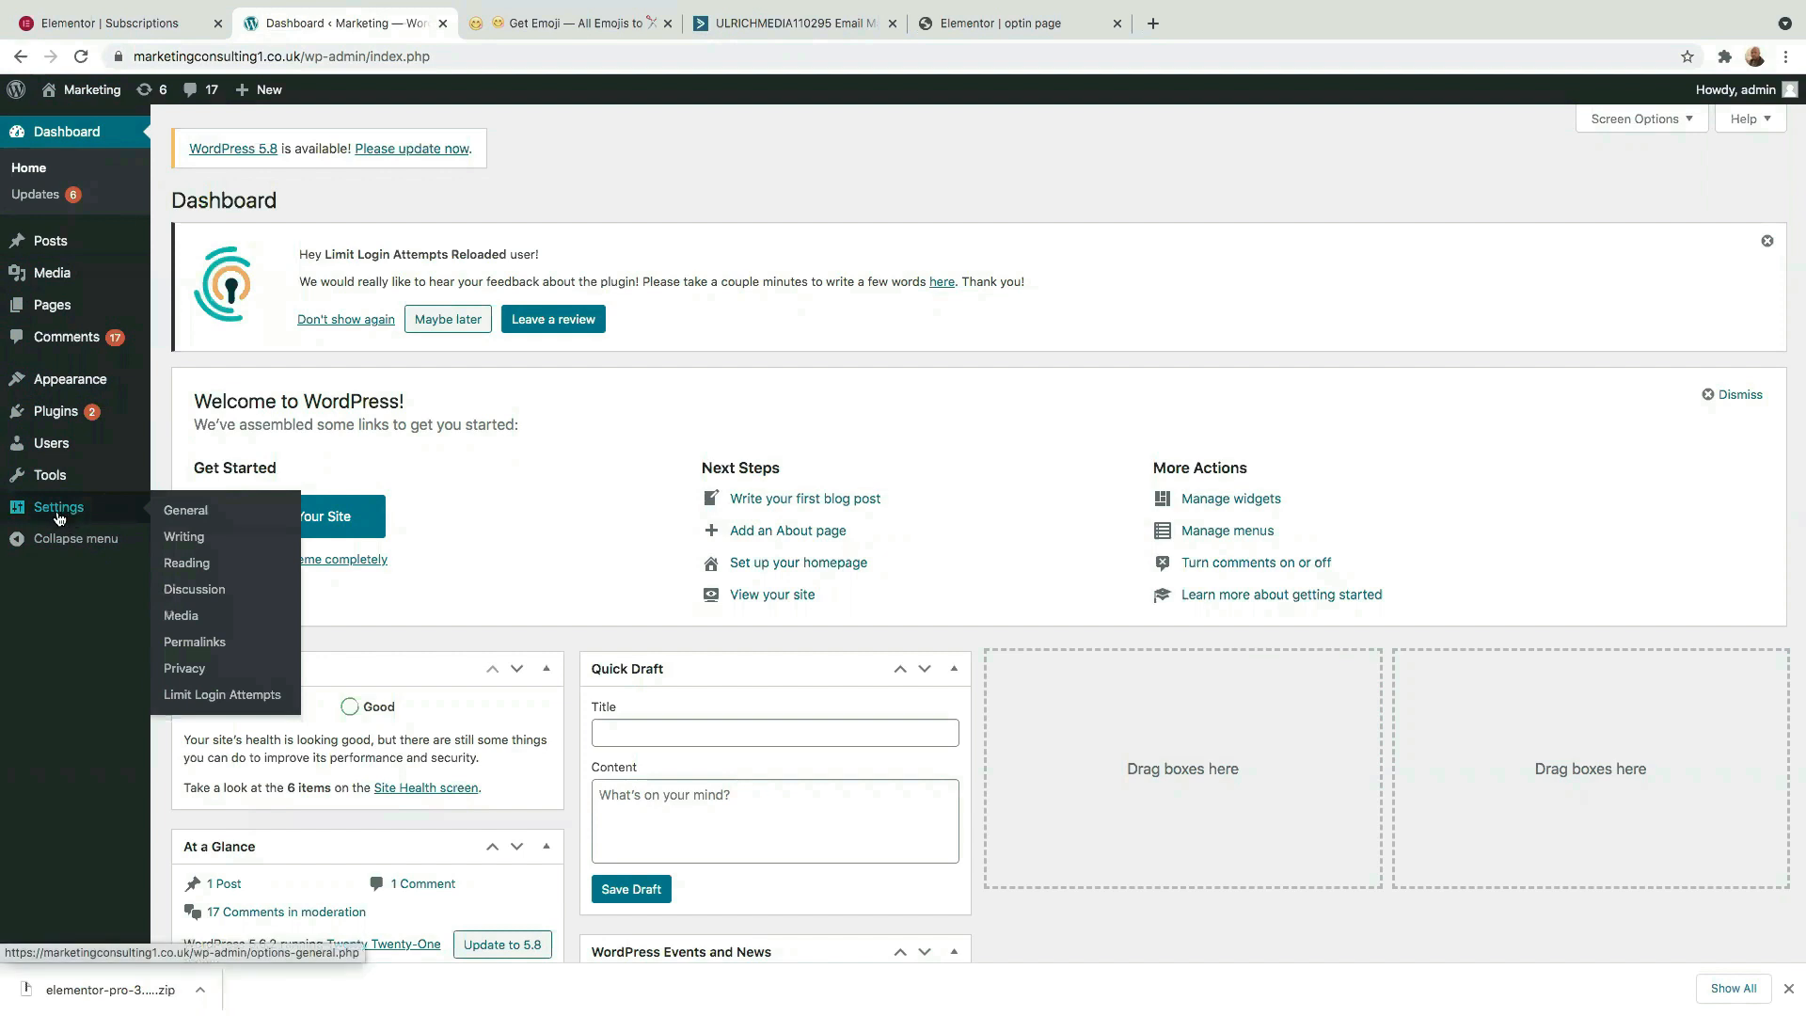
mouse_move(60, 418)
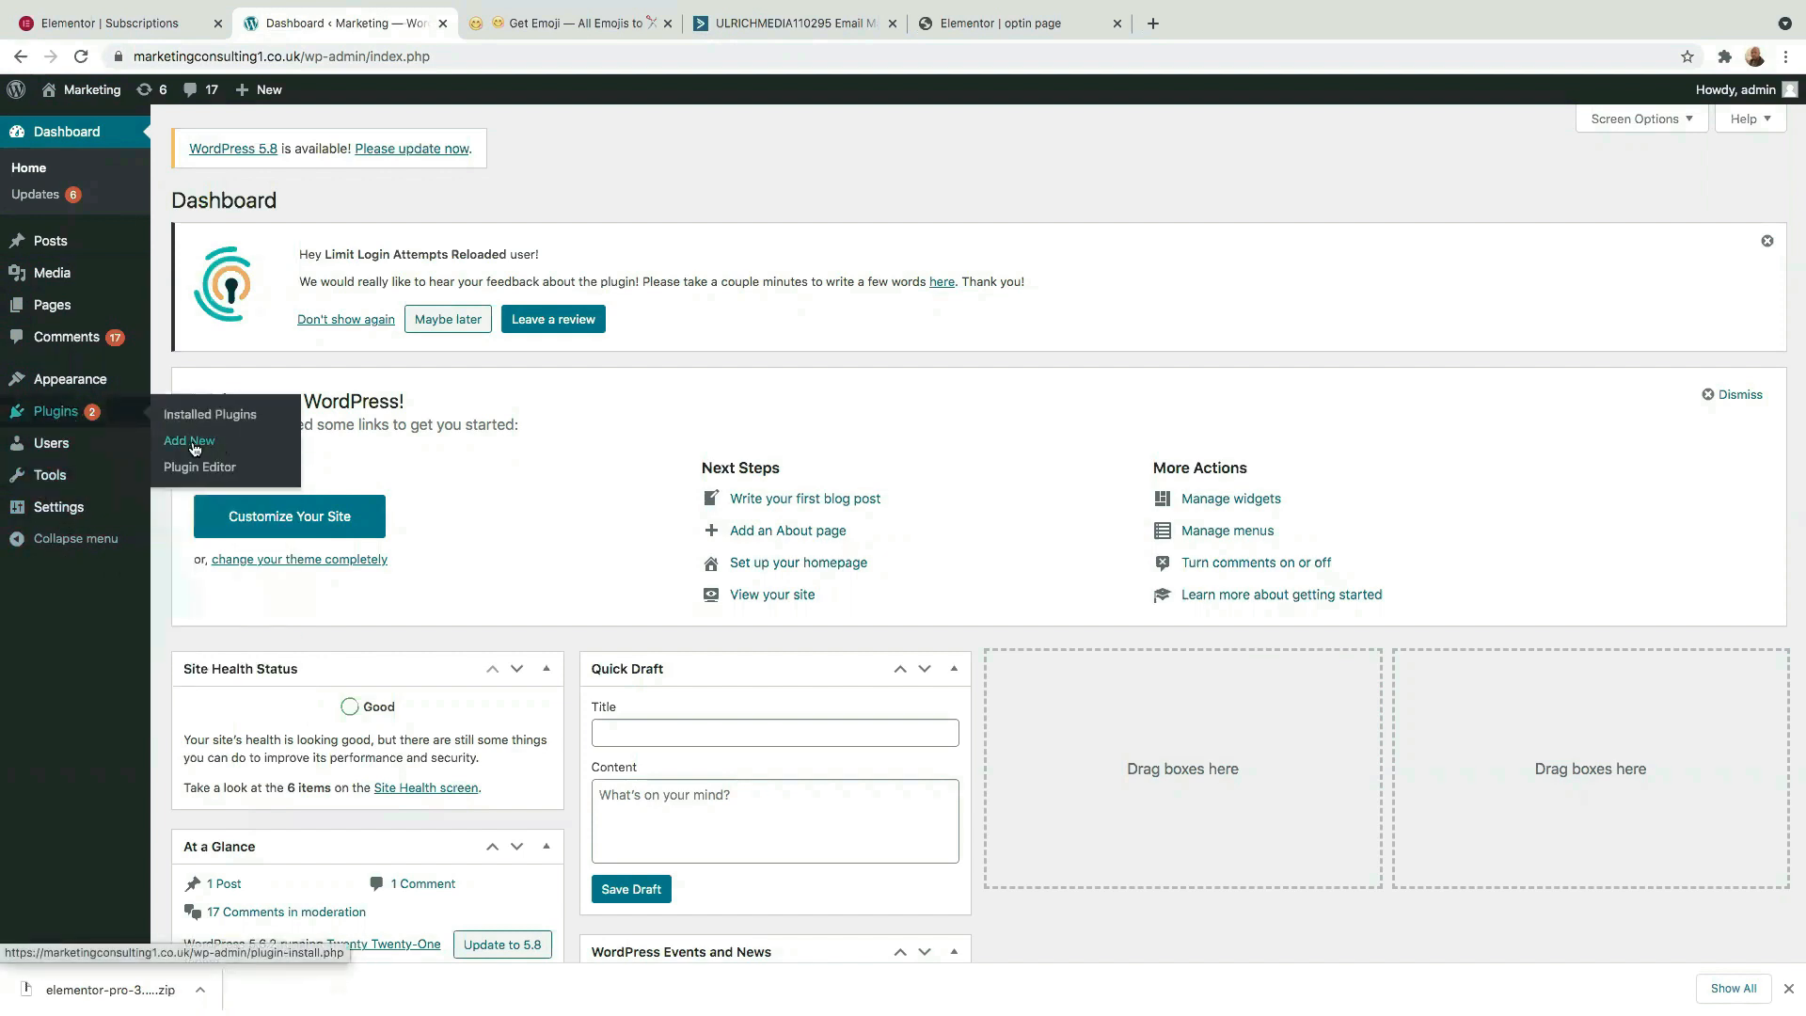
left_click(195, 449)
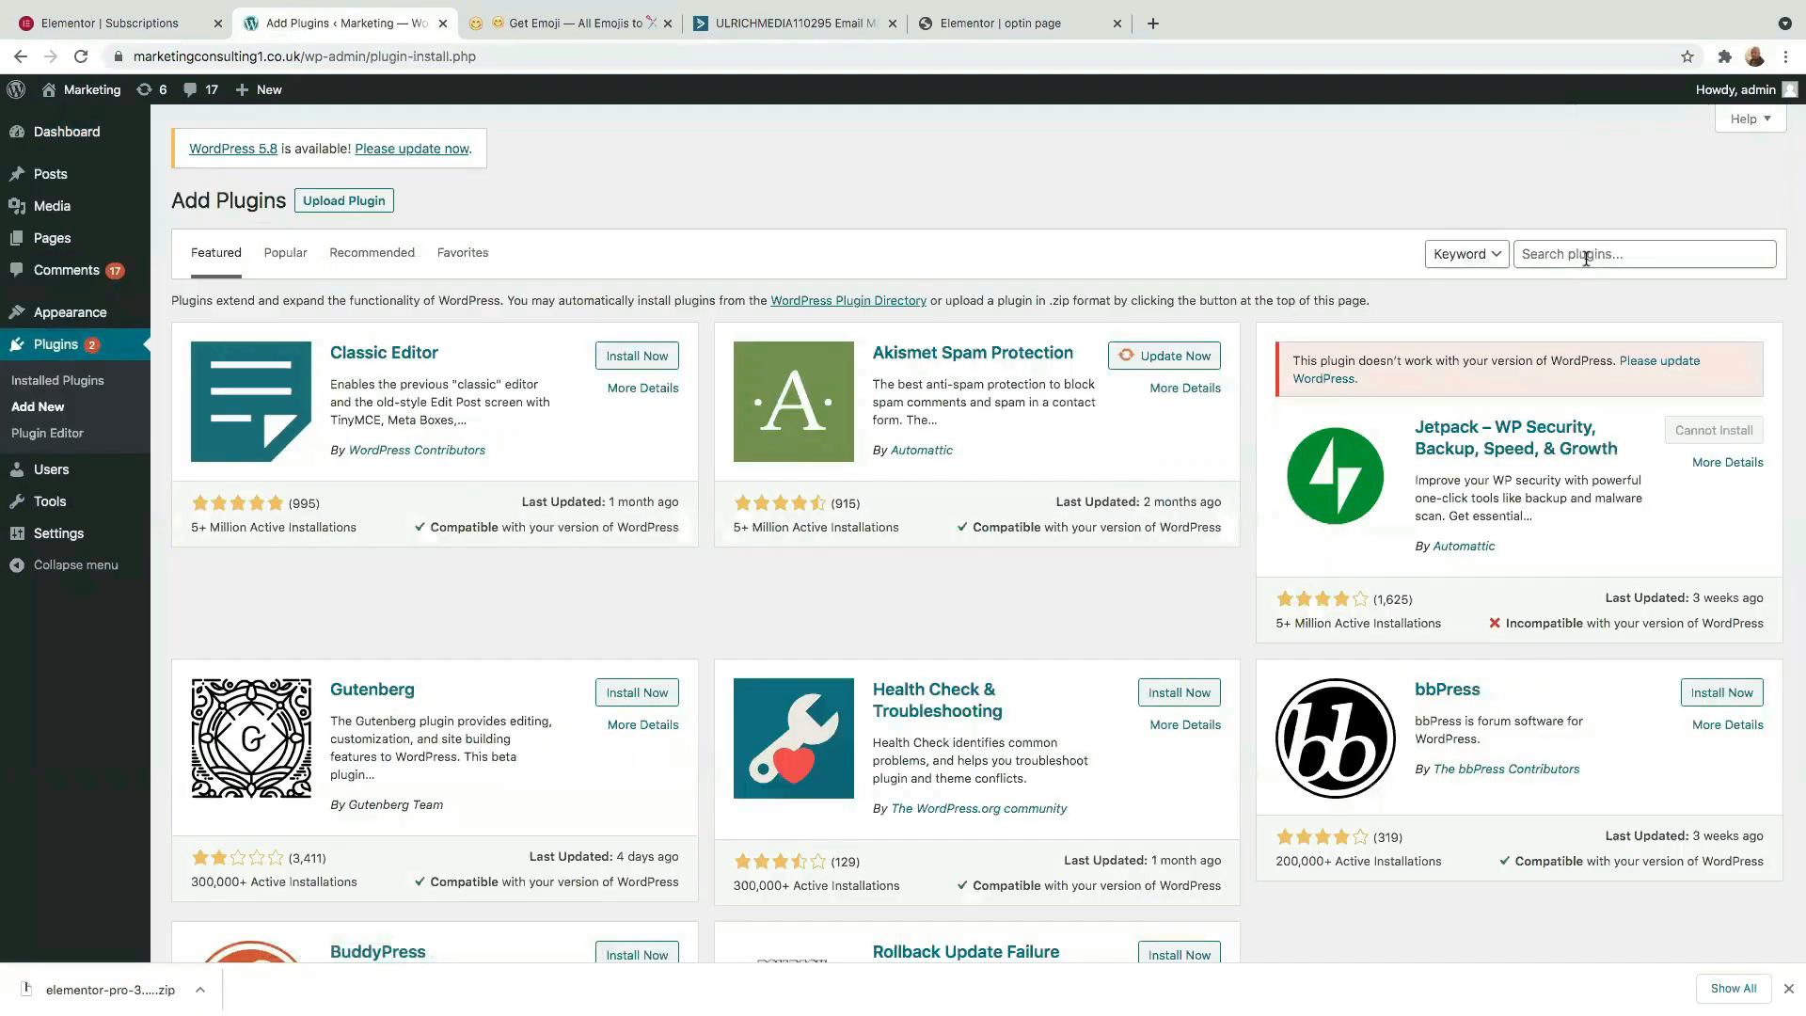
left_click(1585, 256)
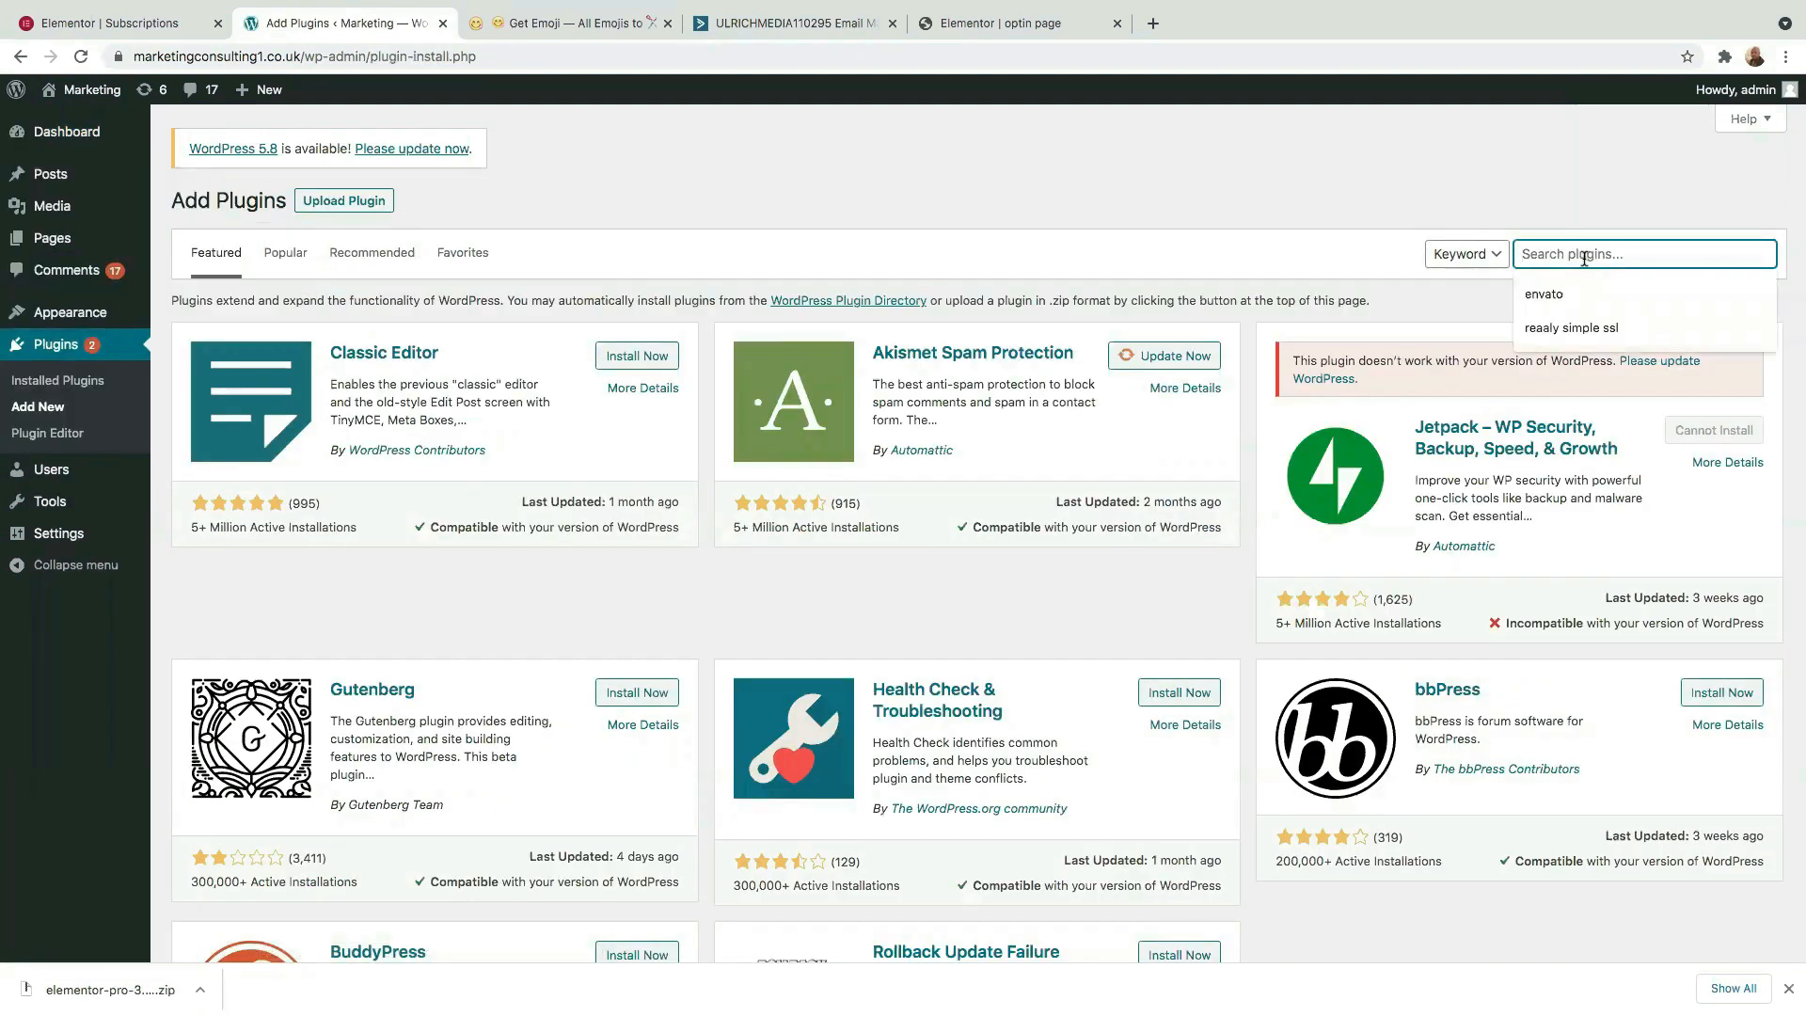
type("E")
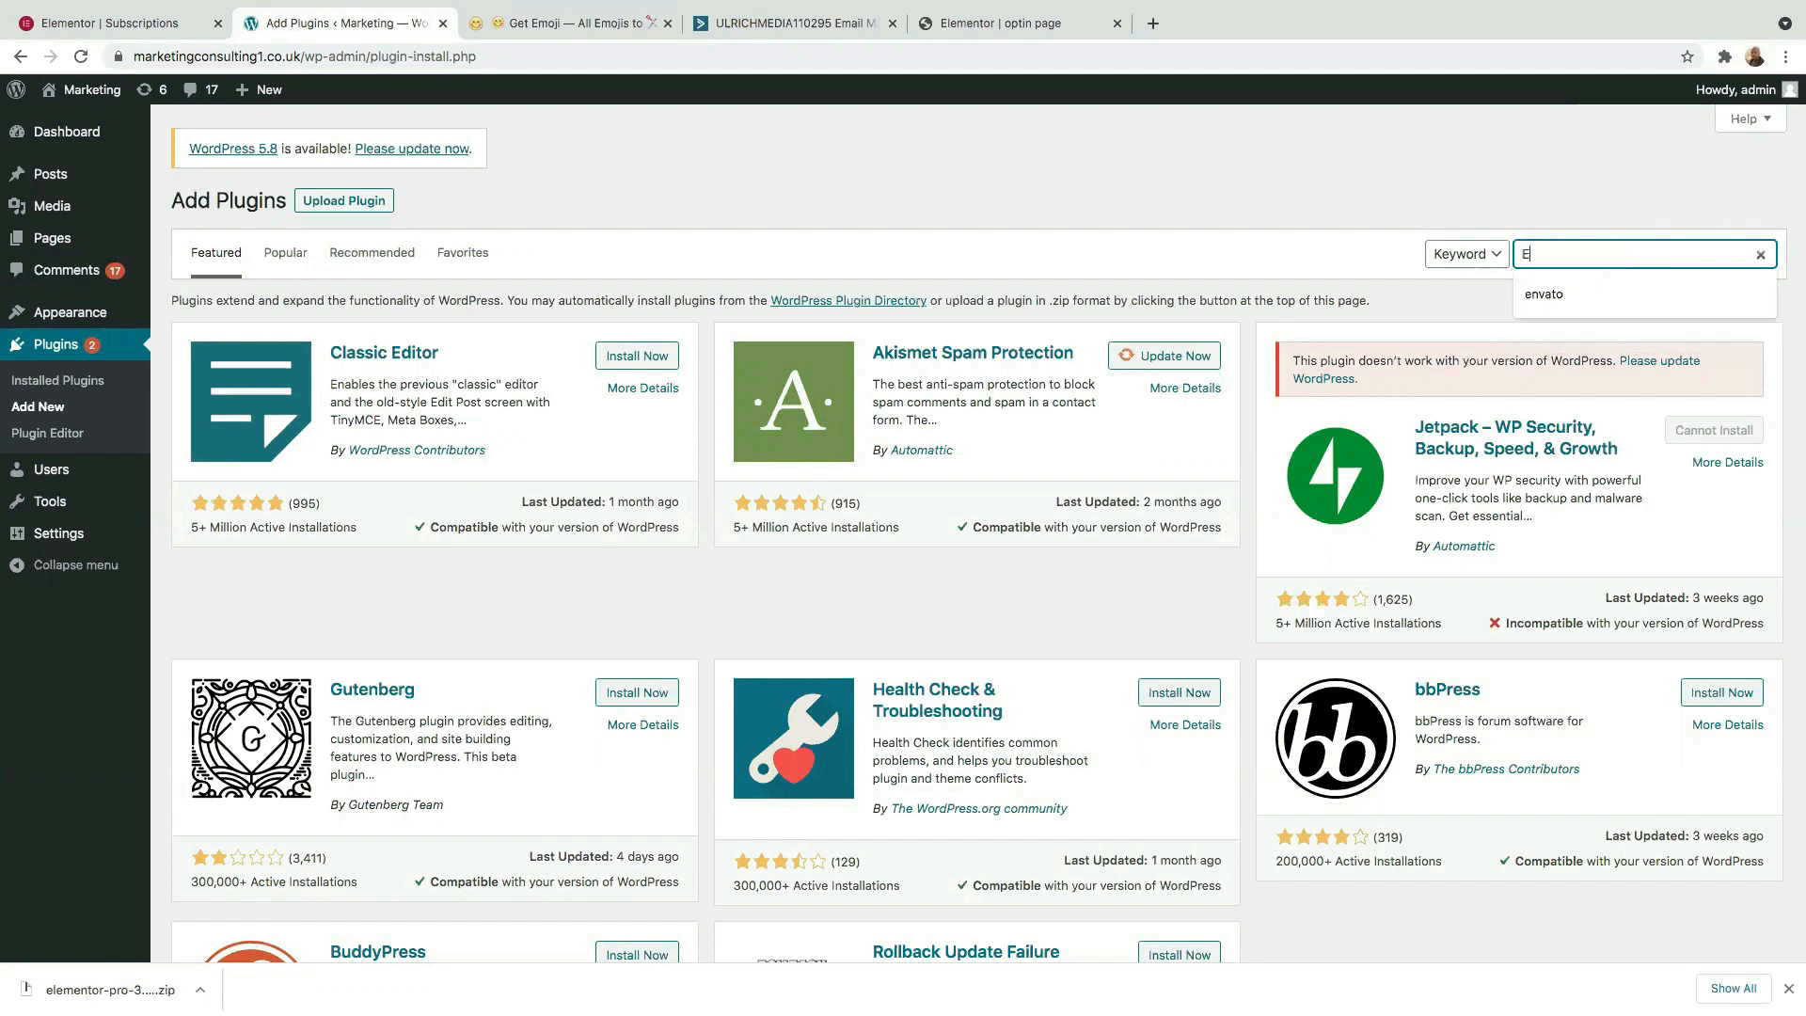
type("lementor")
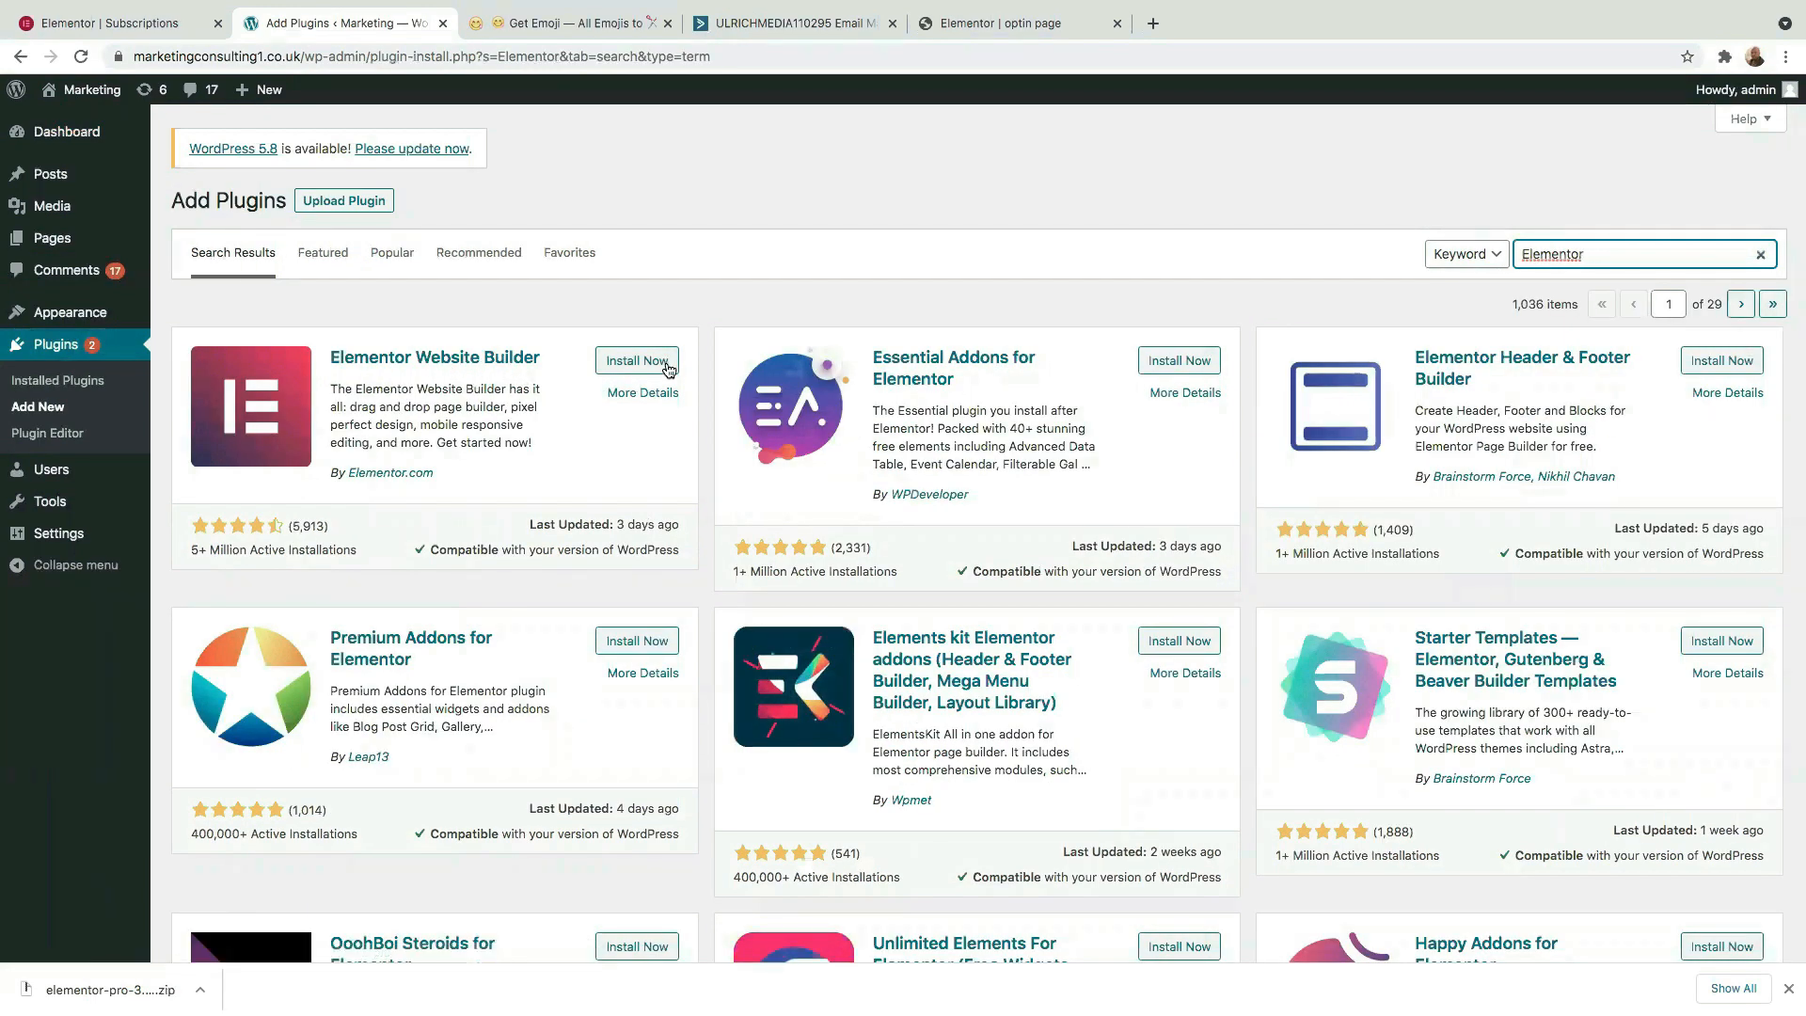
left_click(634, 363)
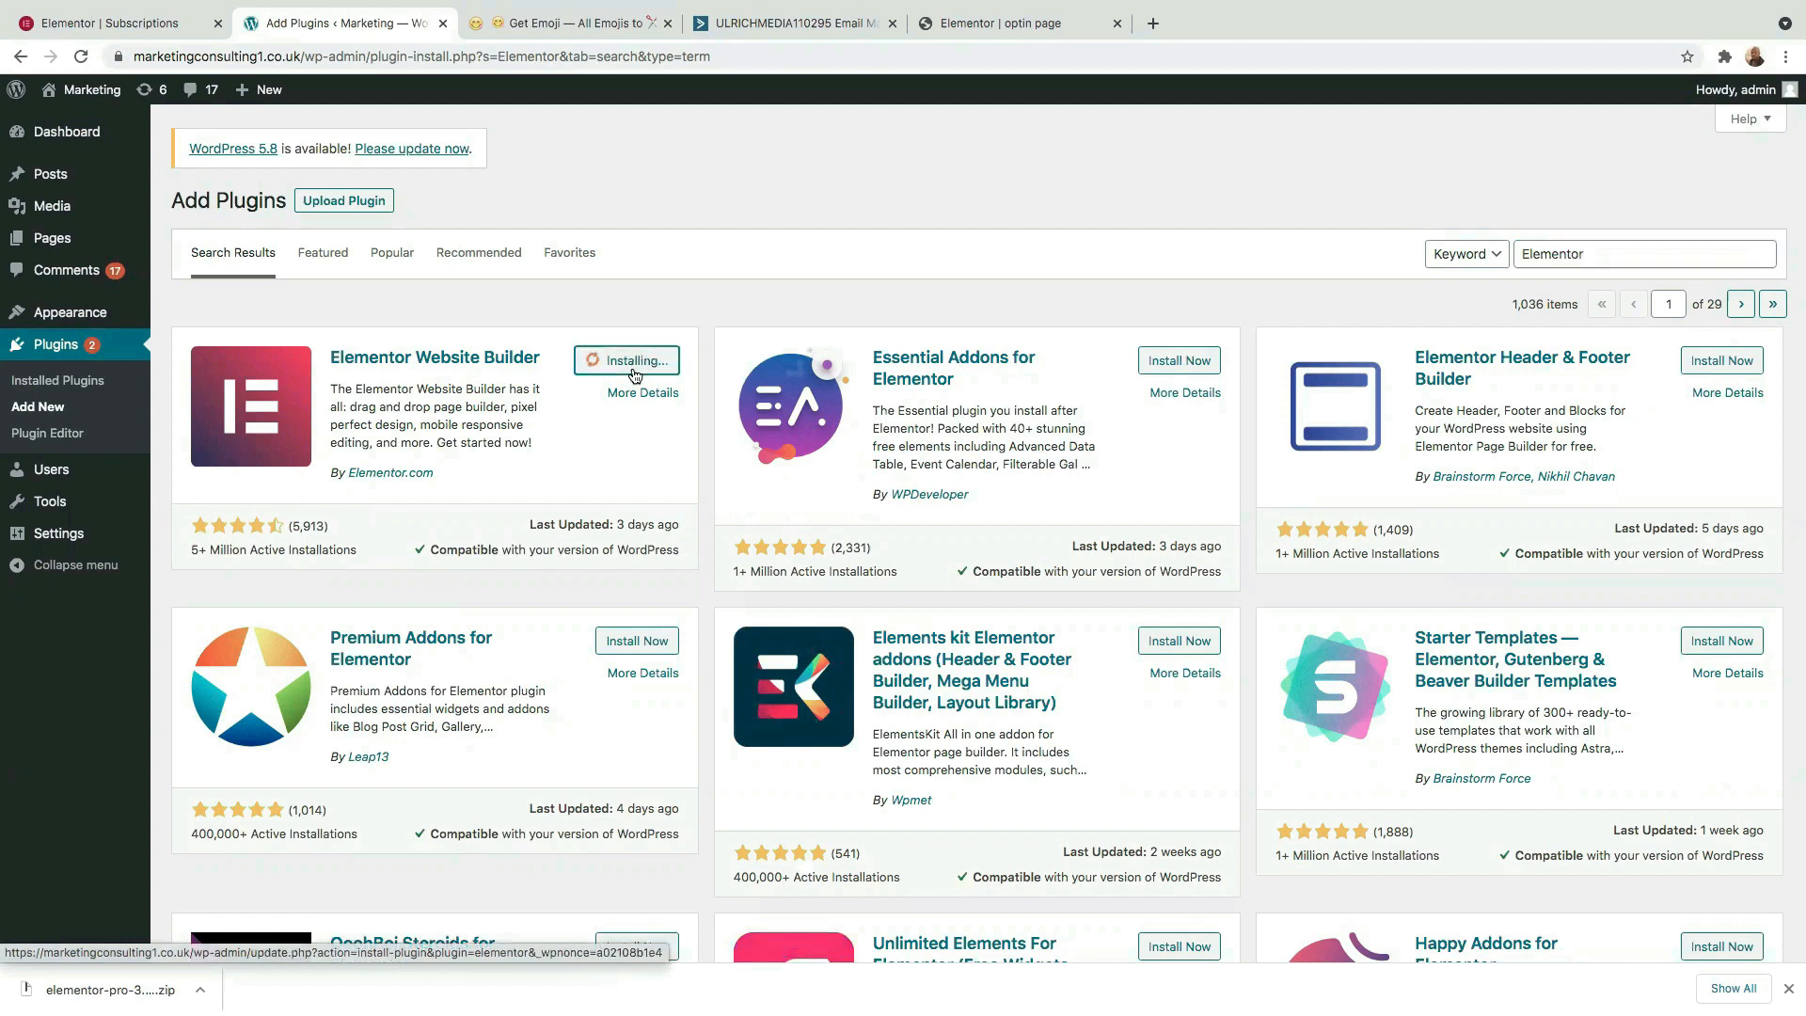
left_click(645, 362)
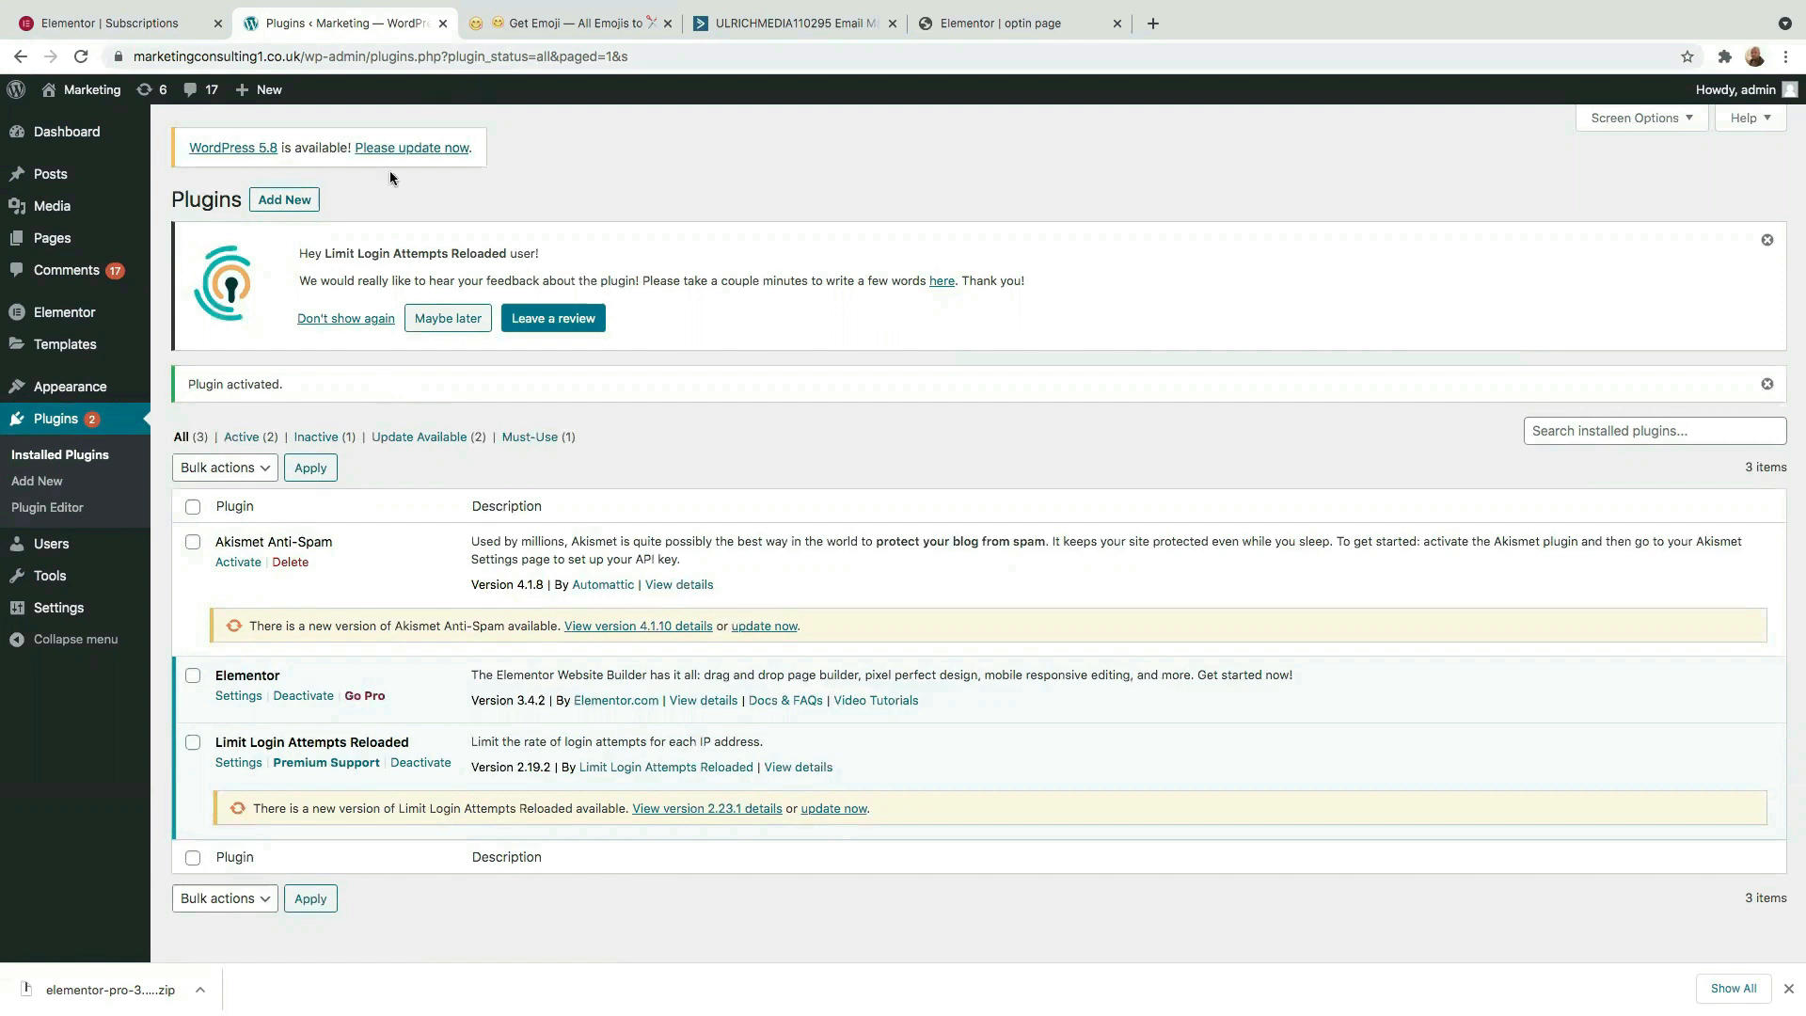
- Upload elementor-pro-3.3.7.zip as a new WordPress plugin, install it and activate it
left_click(283, 200)
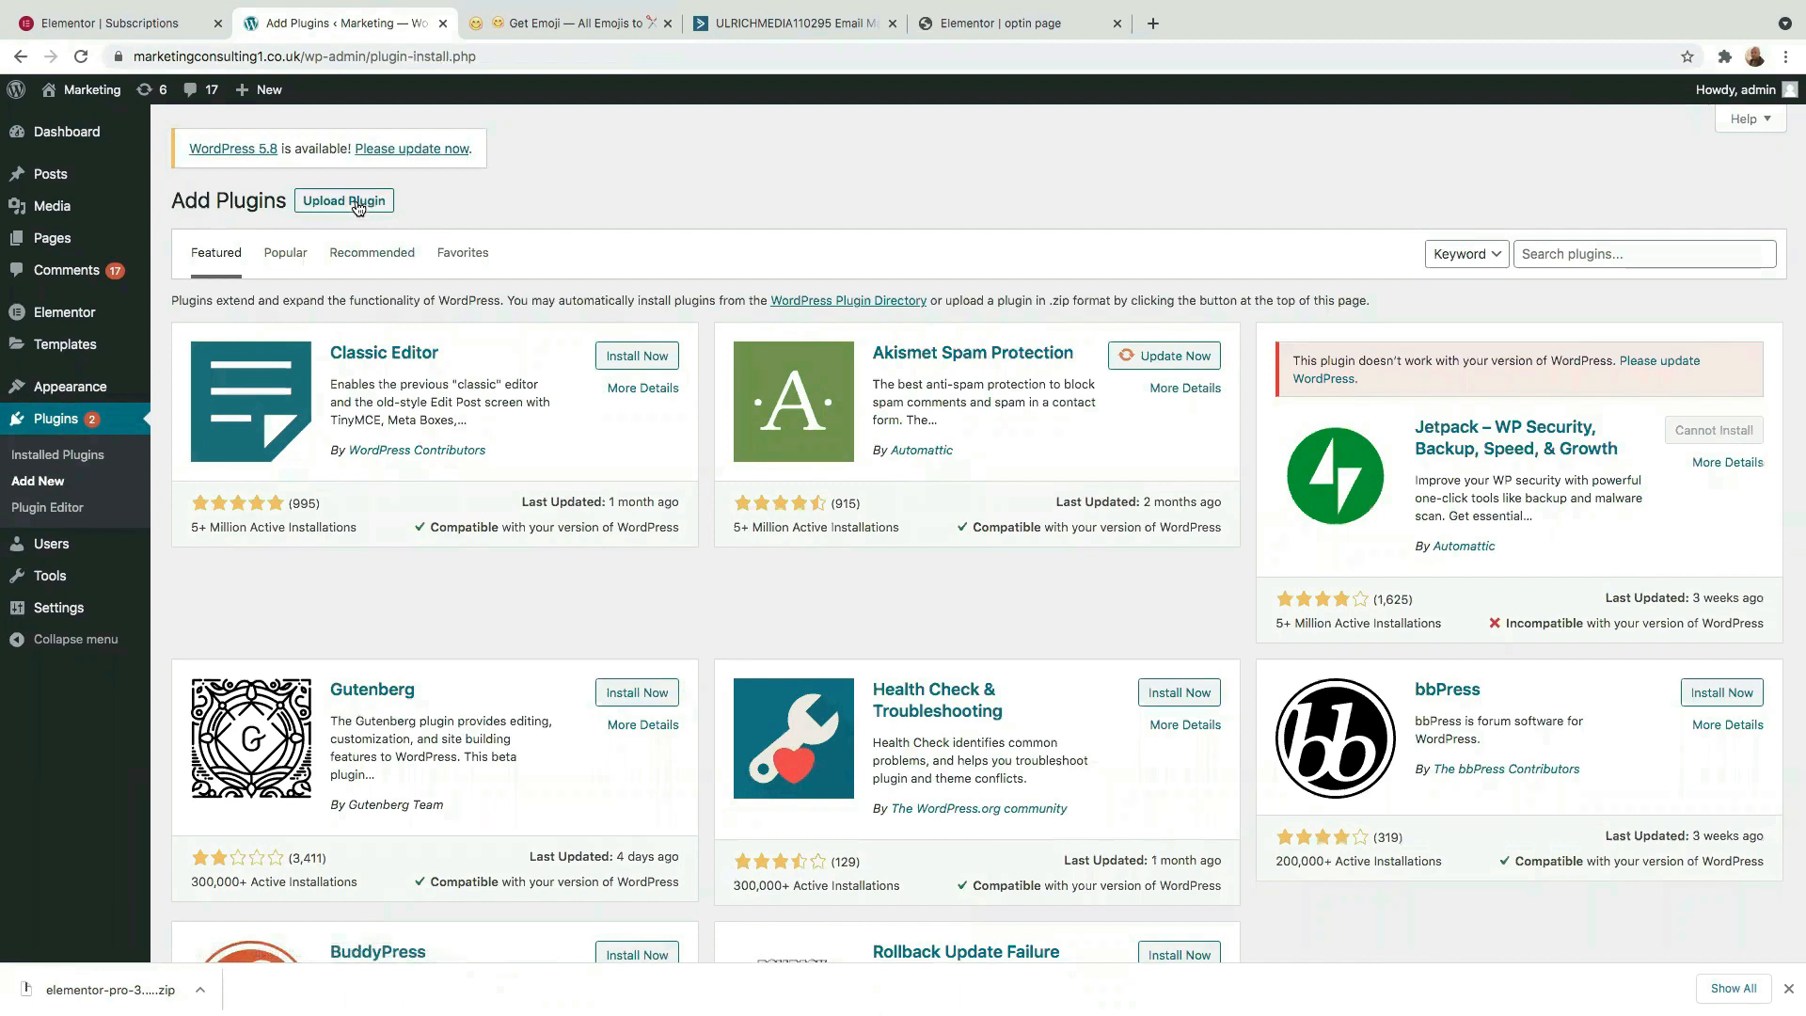
left_click(353, 203)
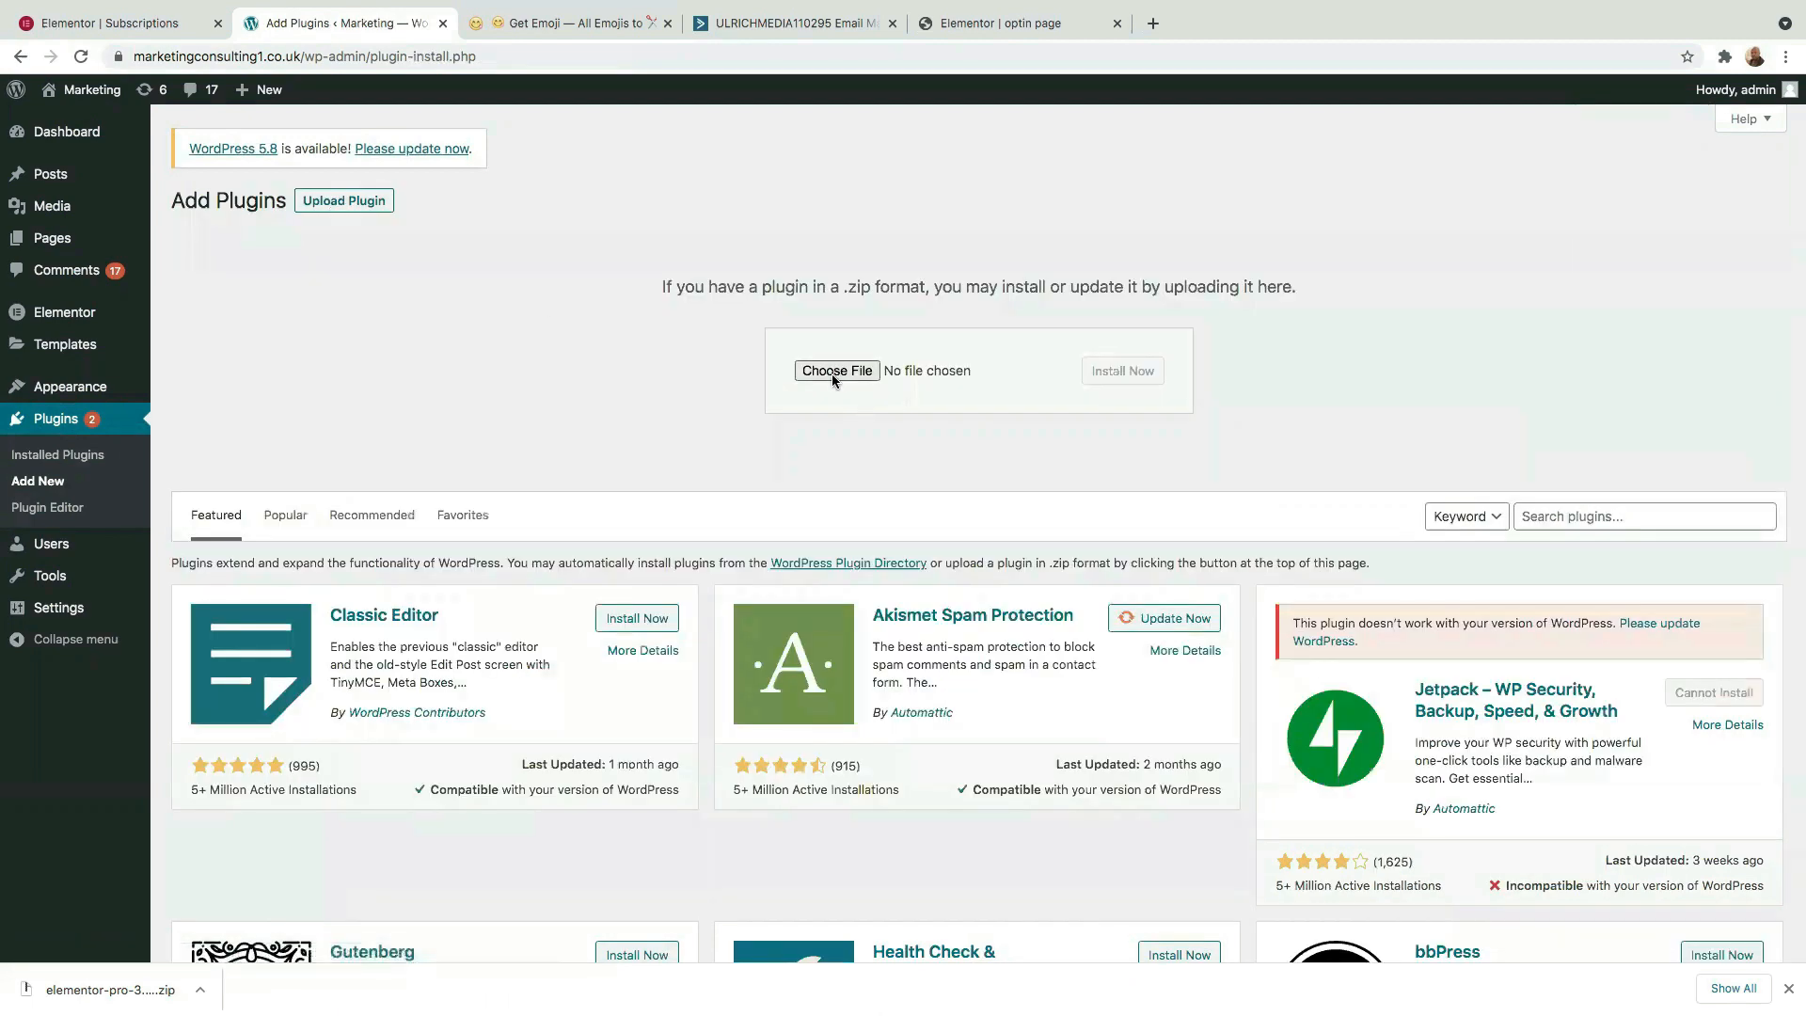
left_click(831, 374)
left_click(1170, 18)
type("E")
left_click(824, 98)
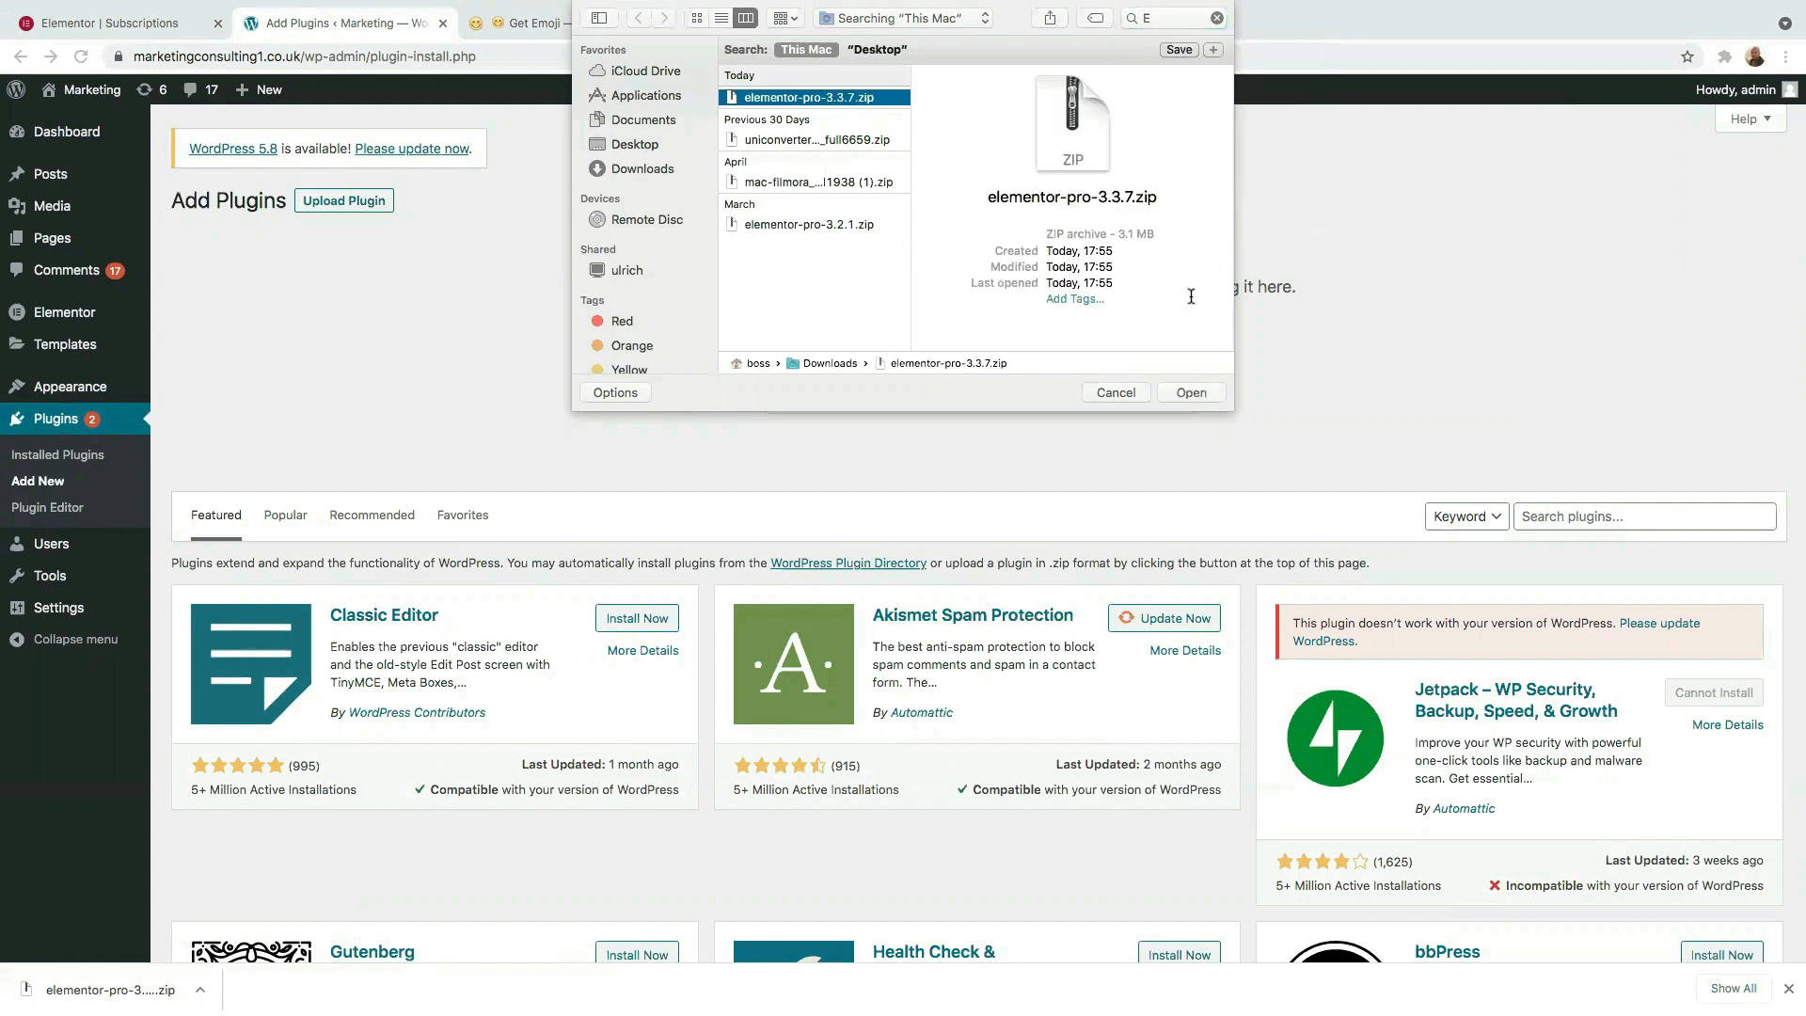
left_click(1190, 392)
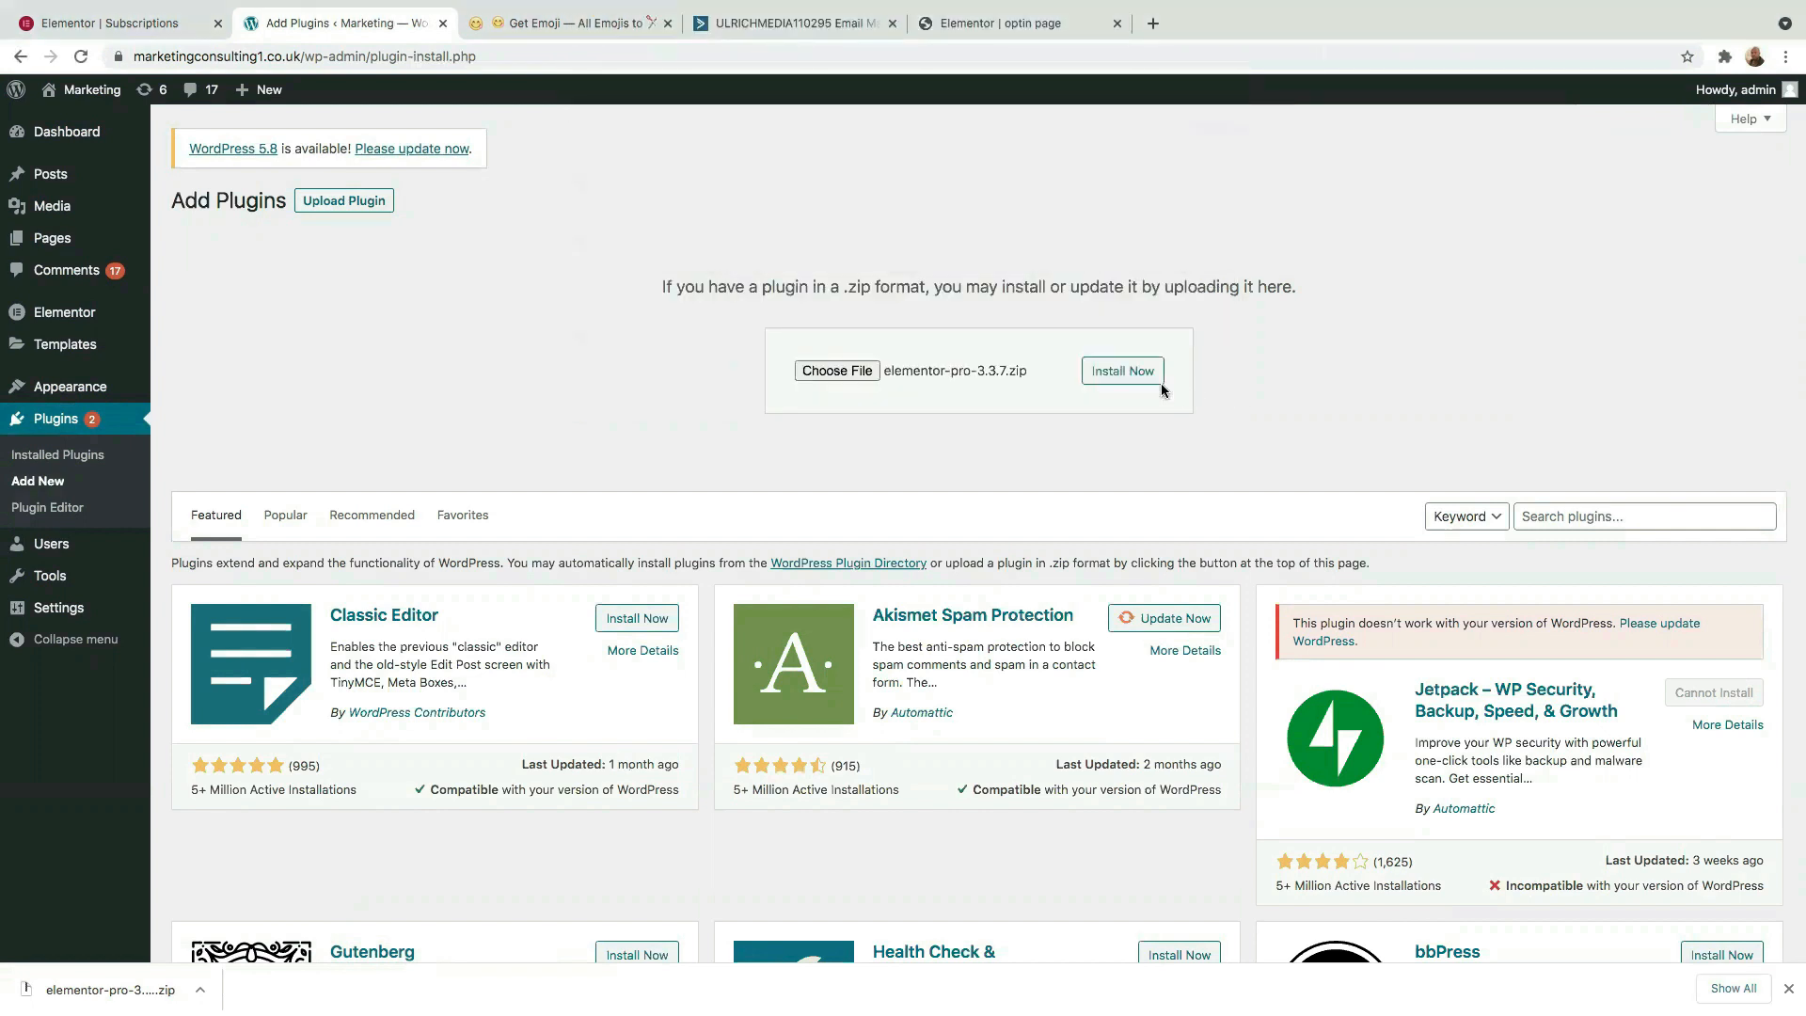
left_click(1118, 381)
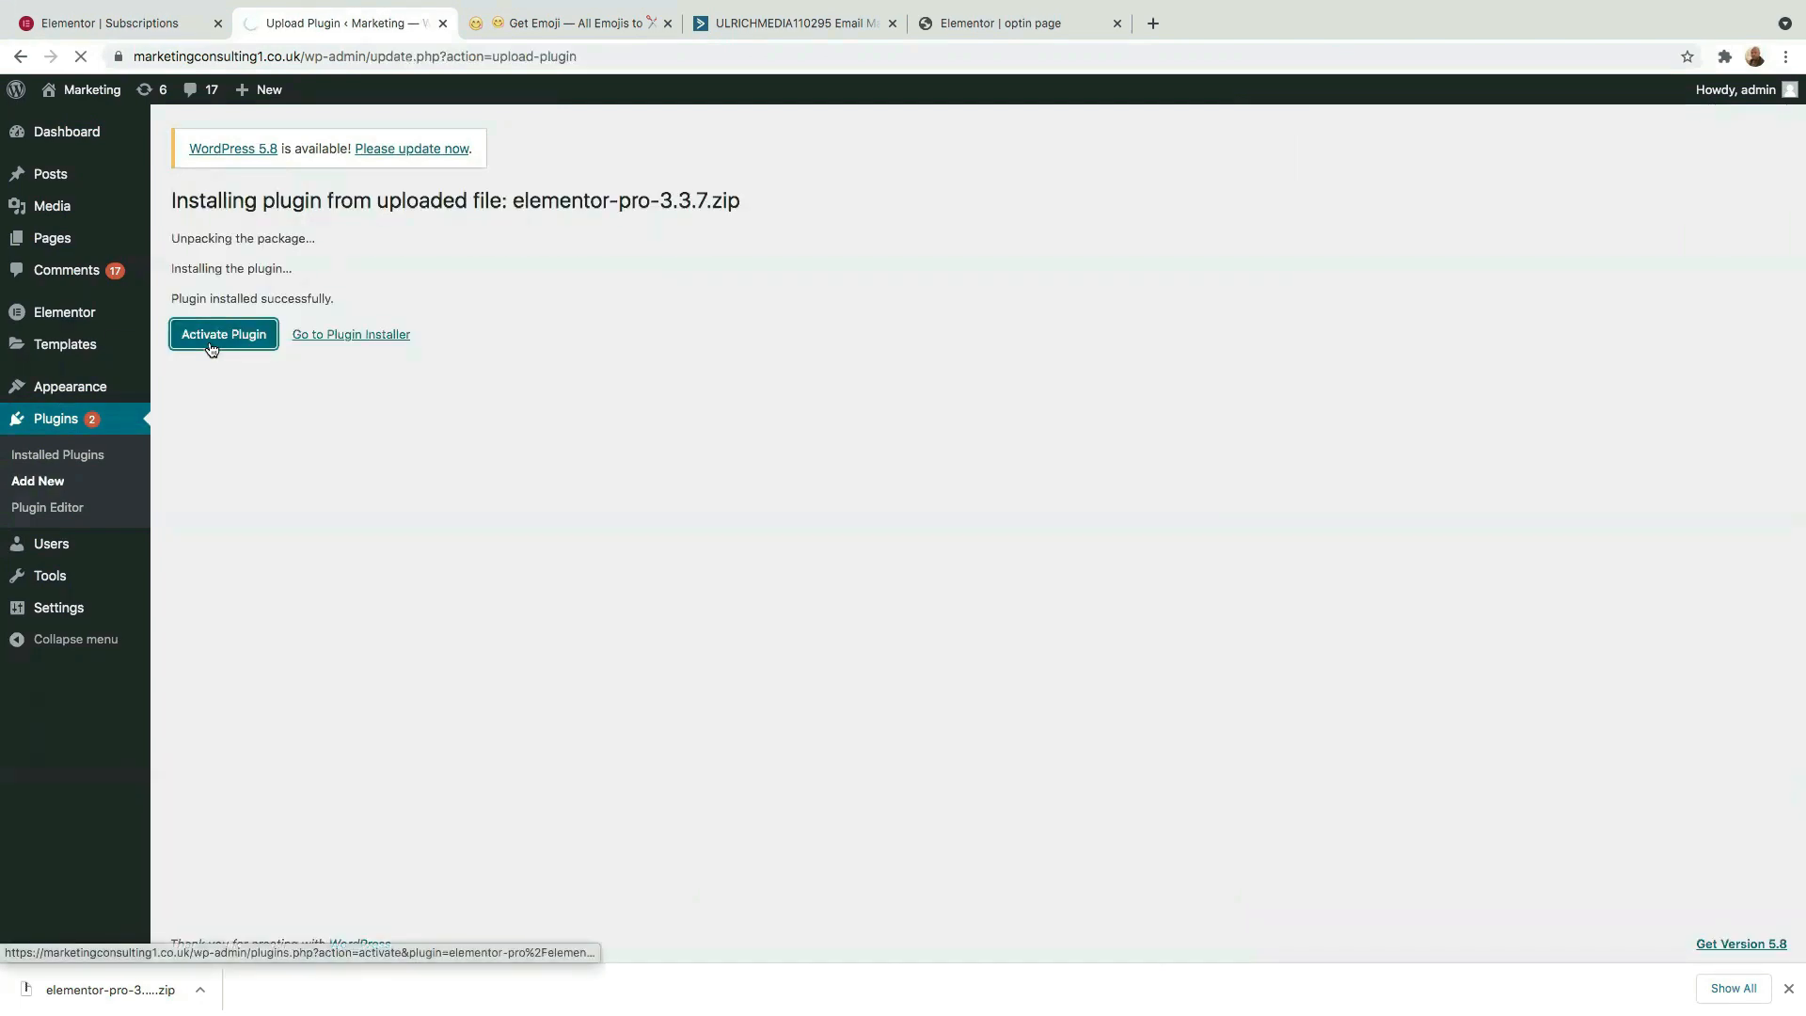
- Connect the site to the Elementor account, activate the Elementor Pro license, and check the license status
scroll(970, 485, "down", 3)
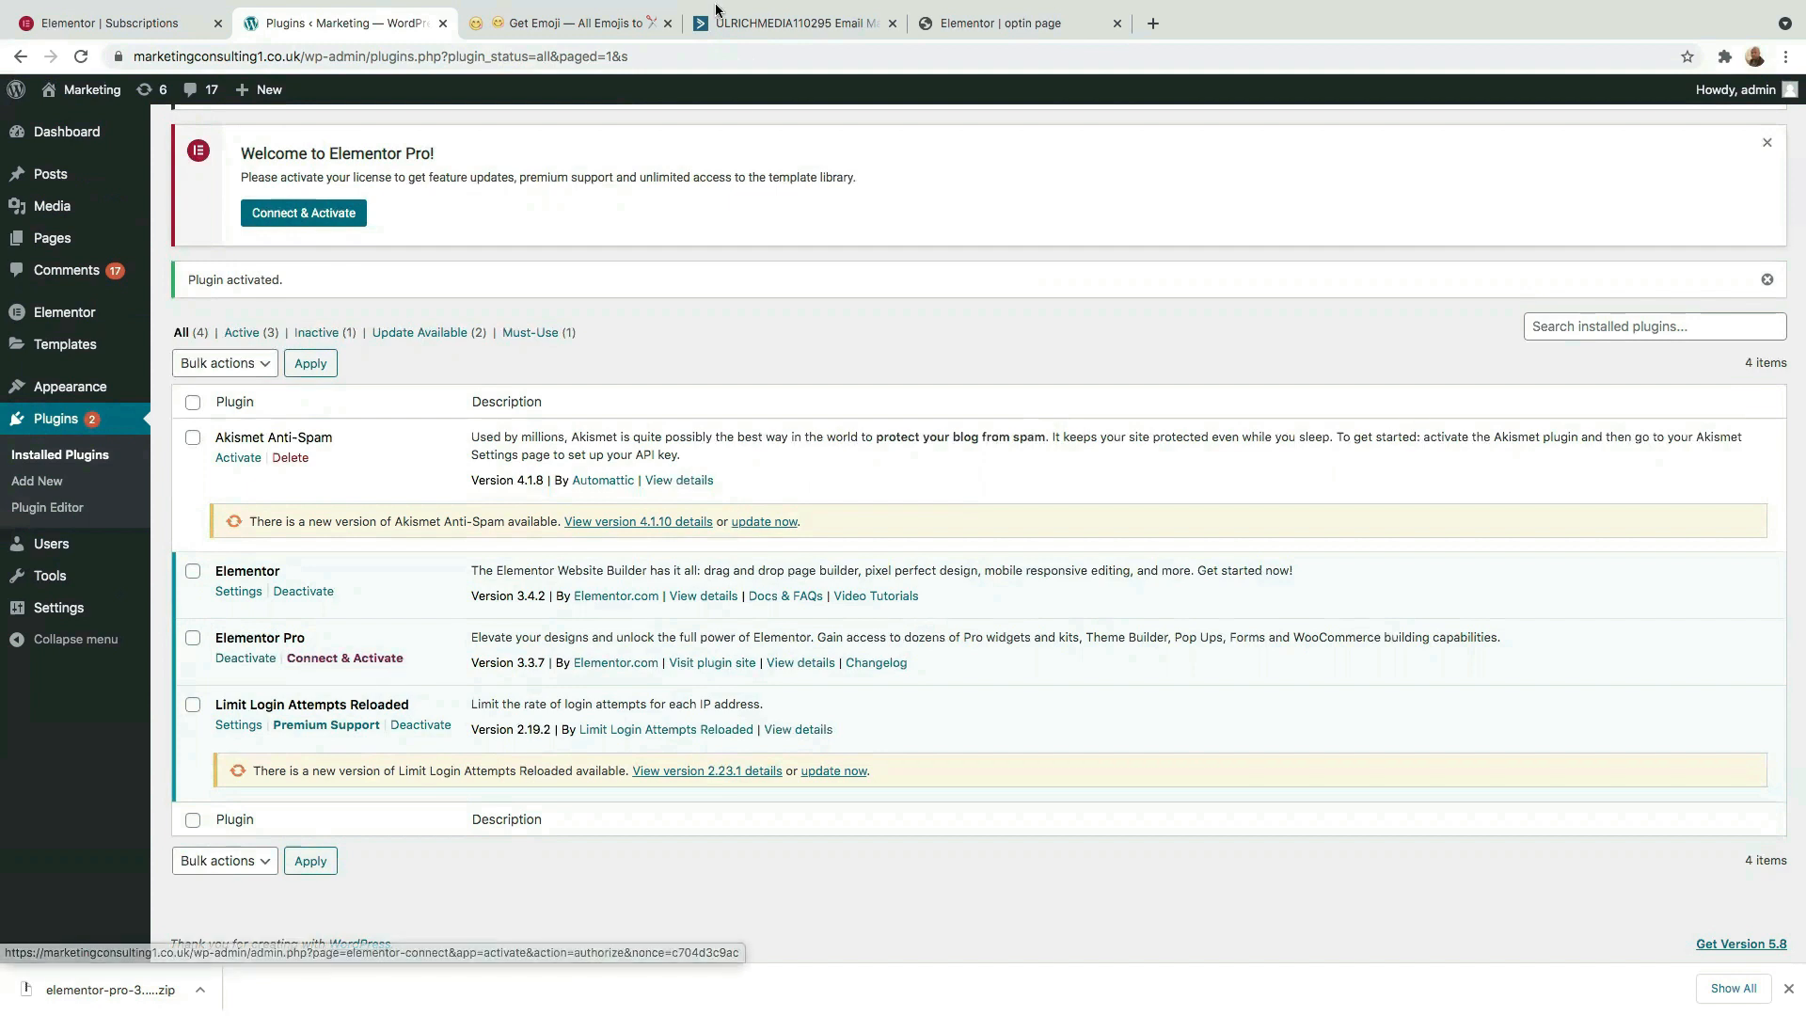
left_click(302, 213)
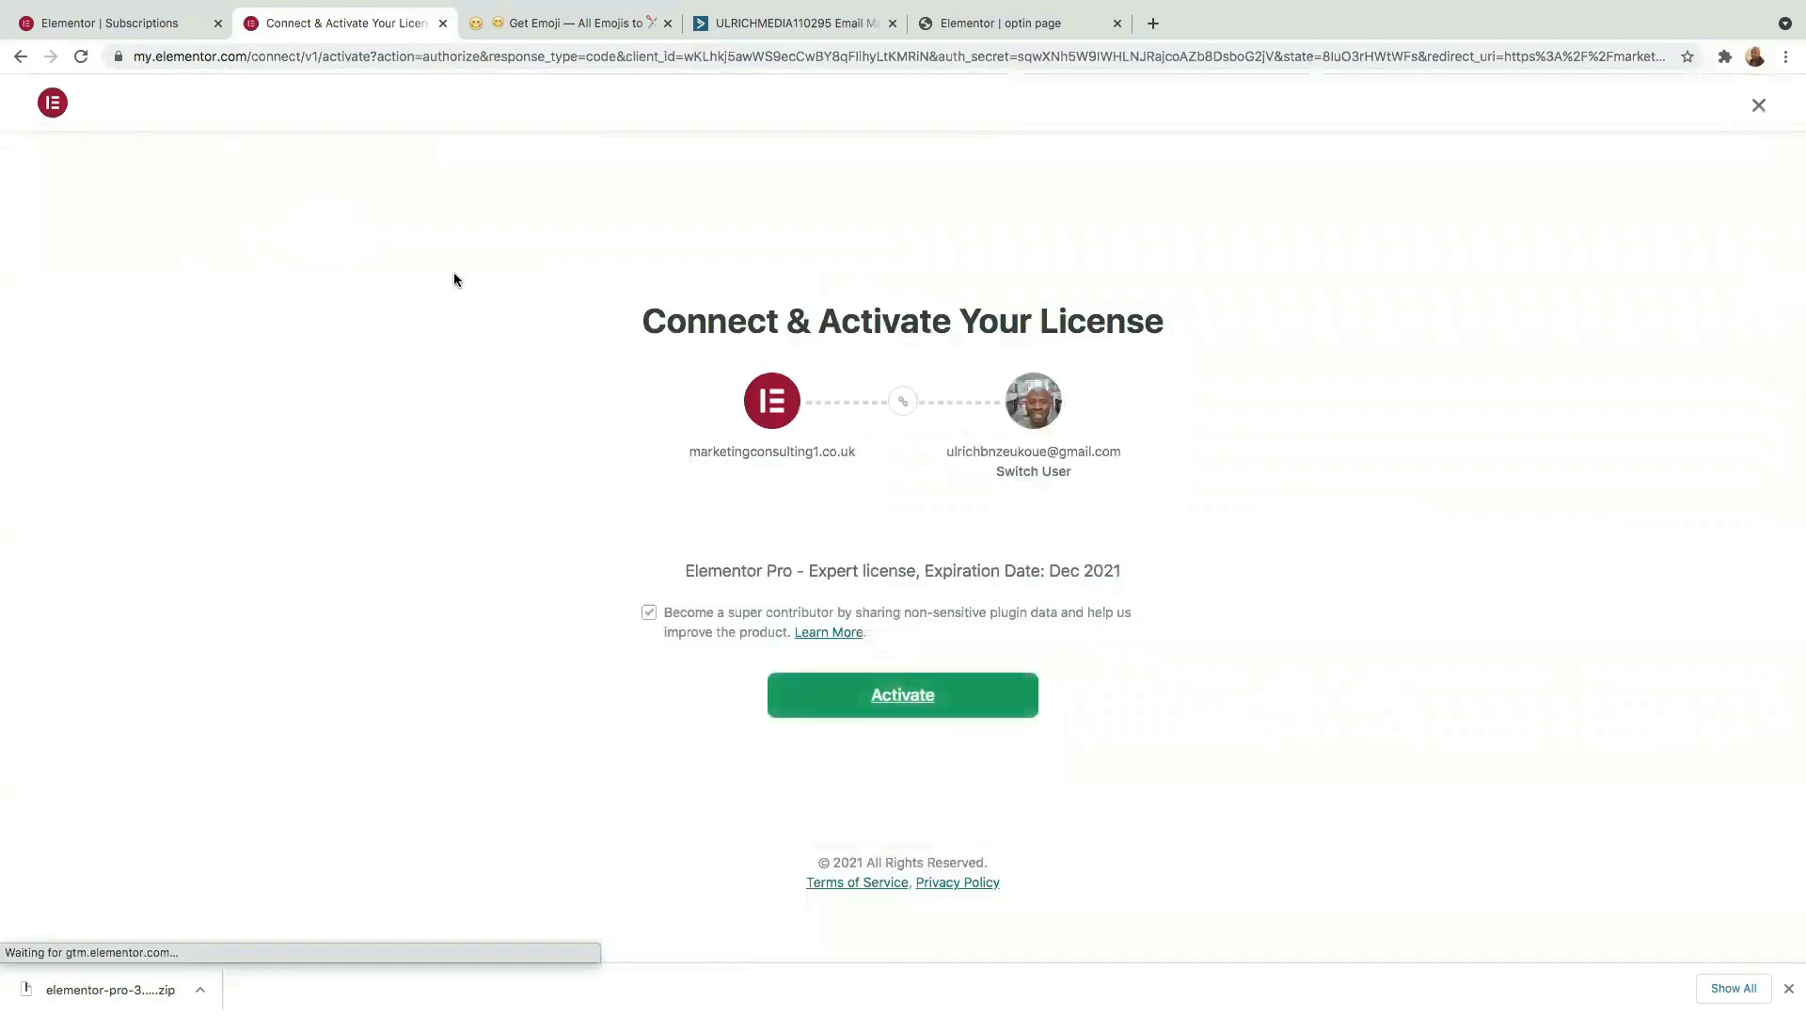
left_click(907, 701)
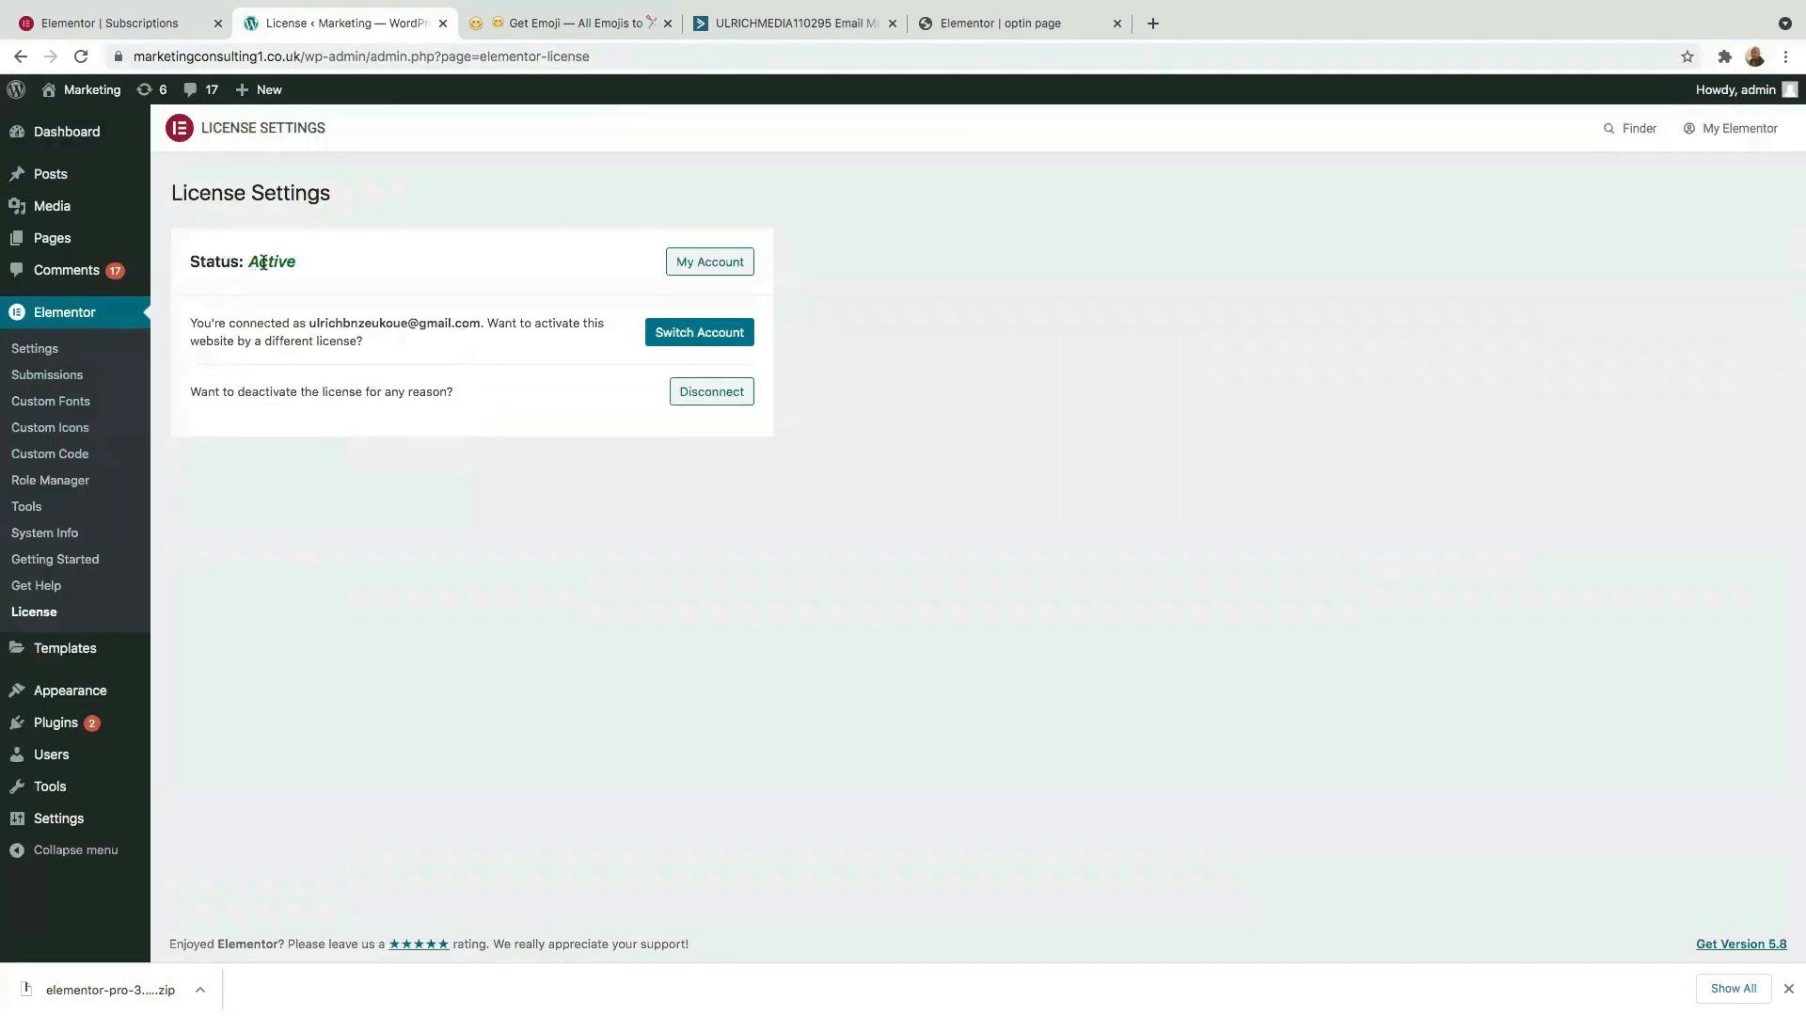
left_click_drag(316, 261, 226, 261)
left_click(352, 270)
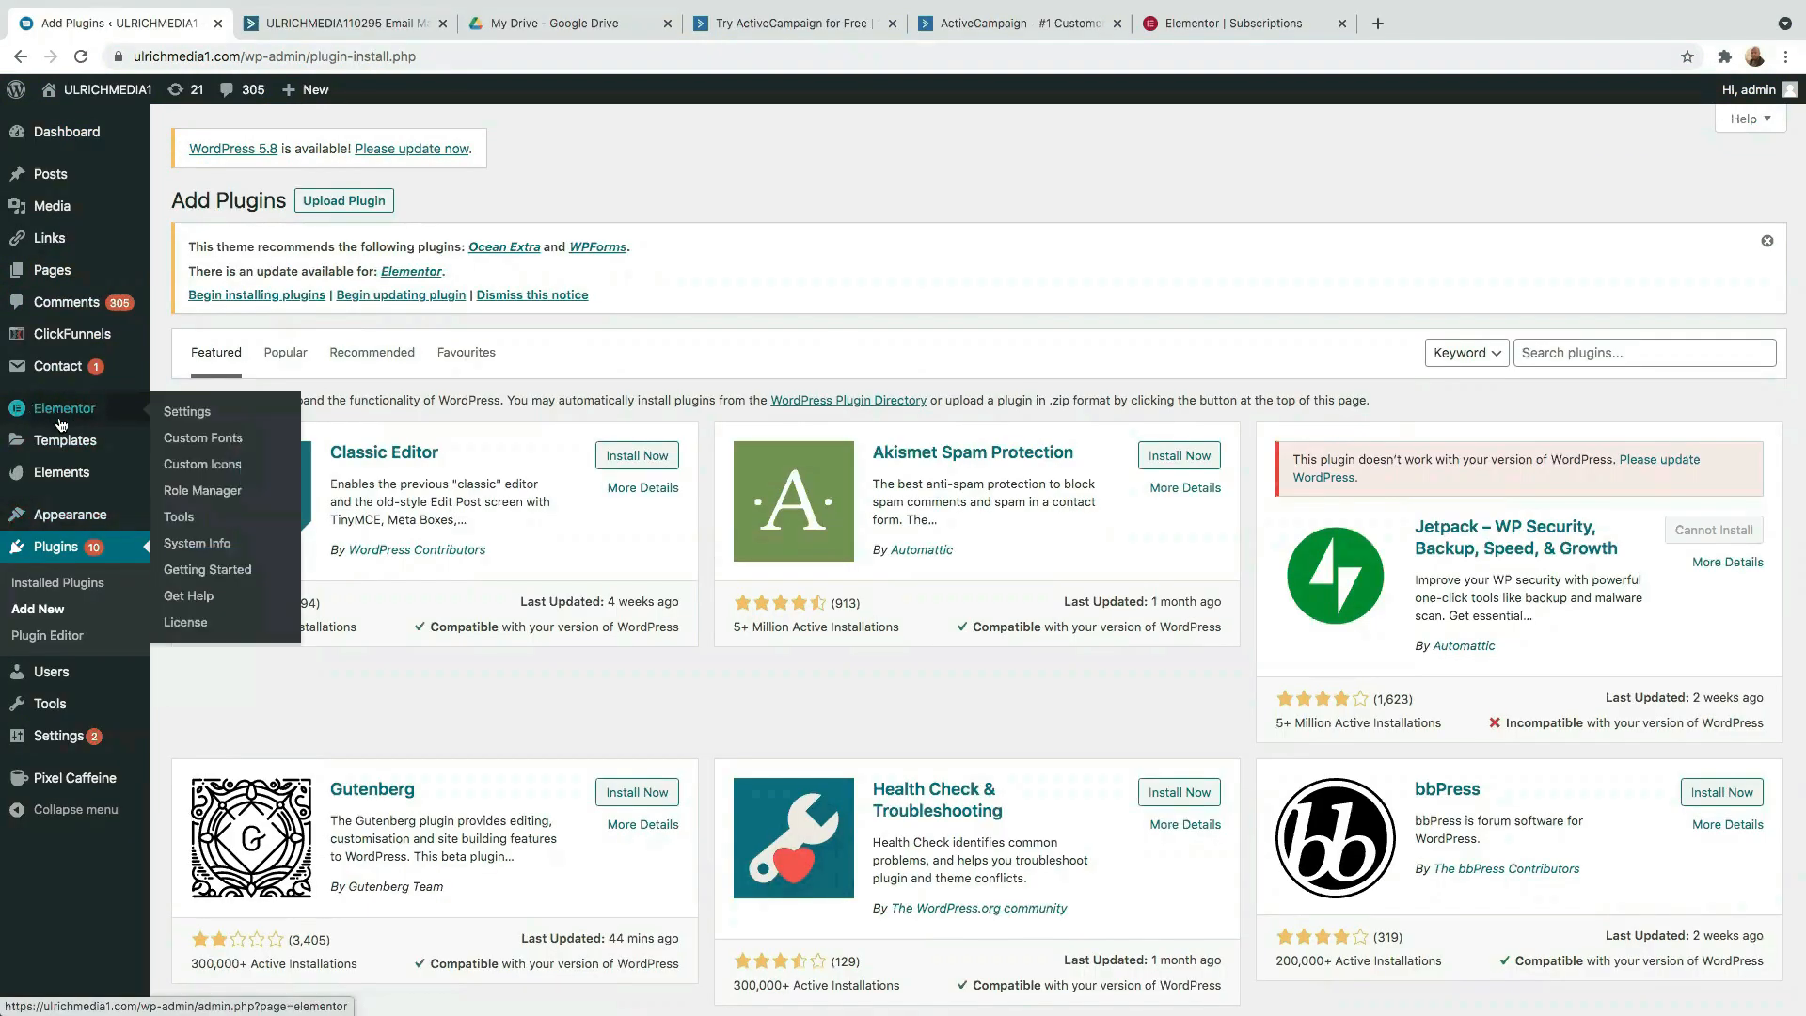
- On the ulrichmedia1.com dashboard, open Elementor's integration settings and locate the ActiveCampaign API key and URL fields
left_click(193, 418)
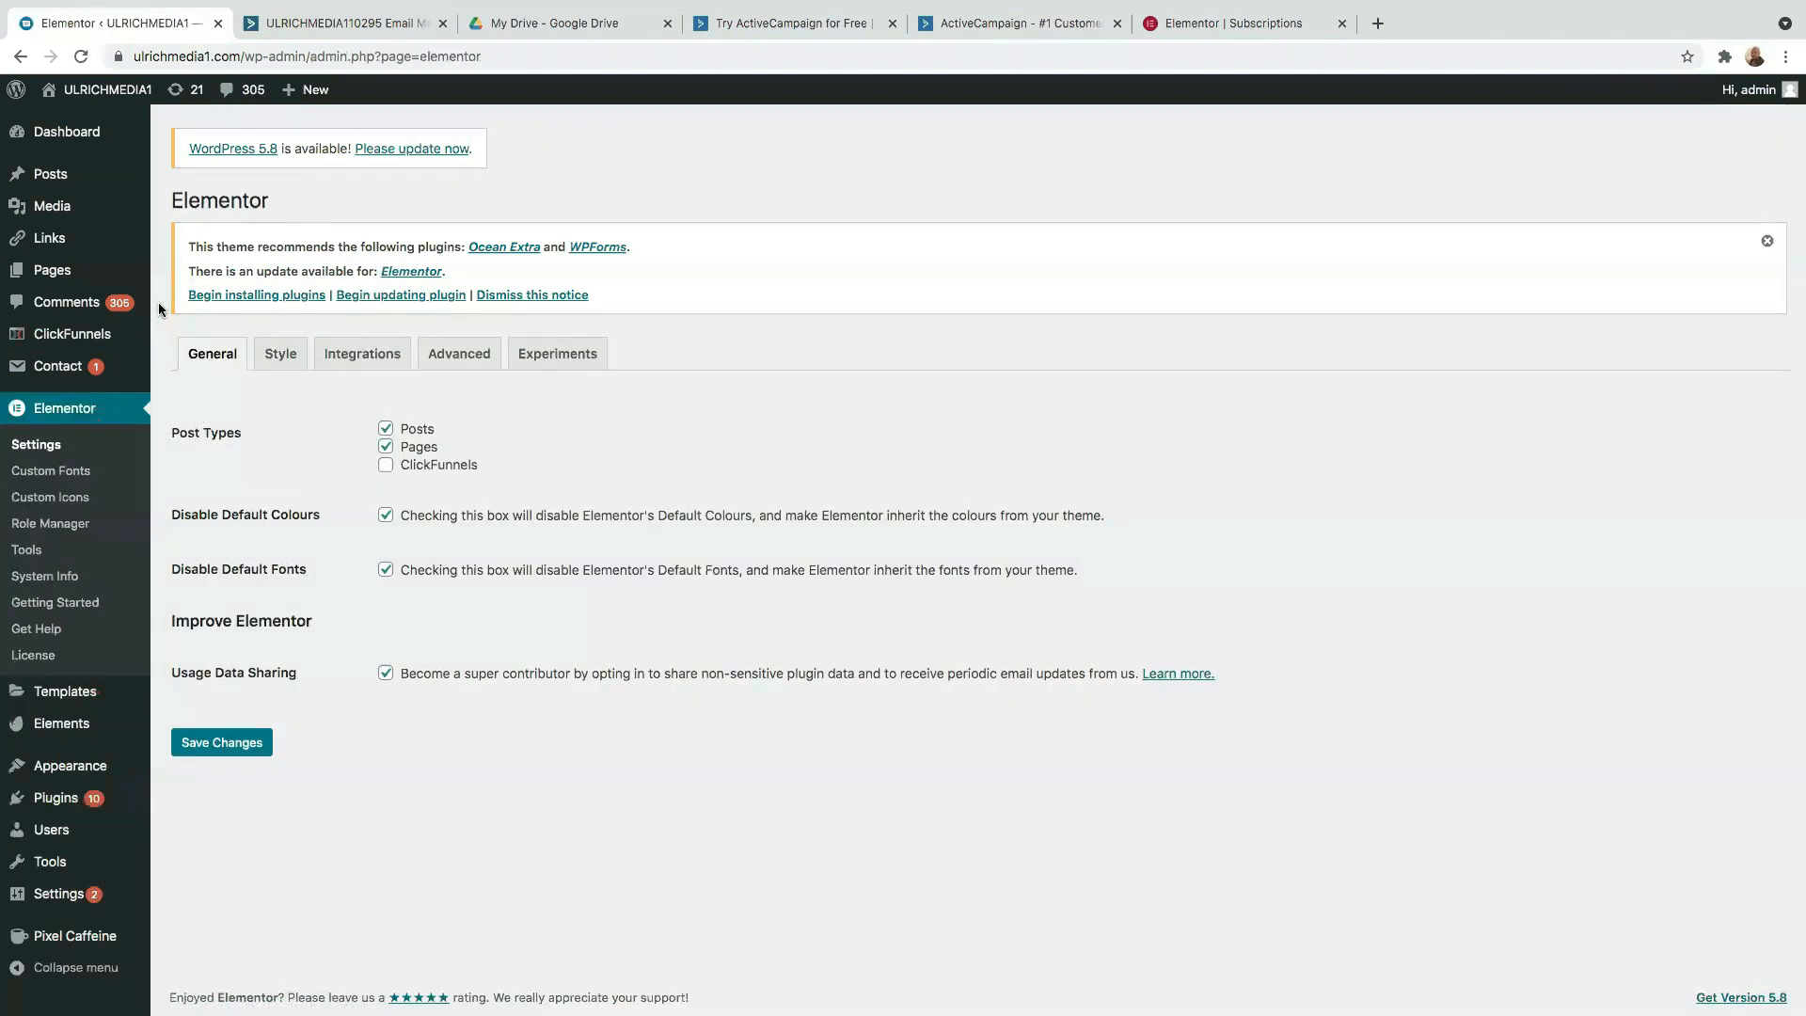
left_click(367, 360)
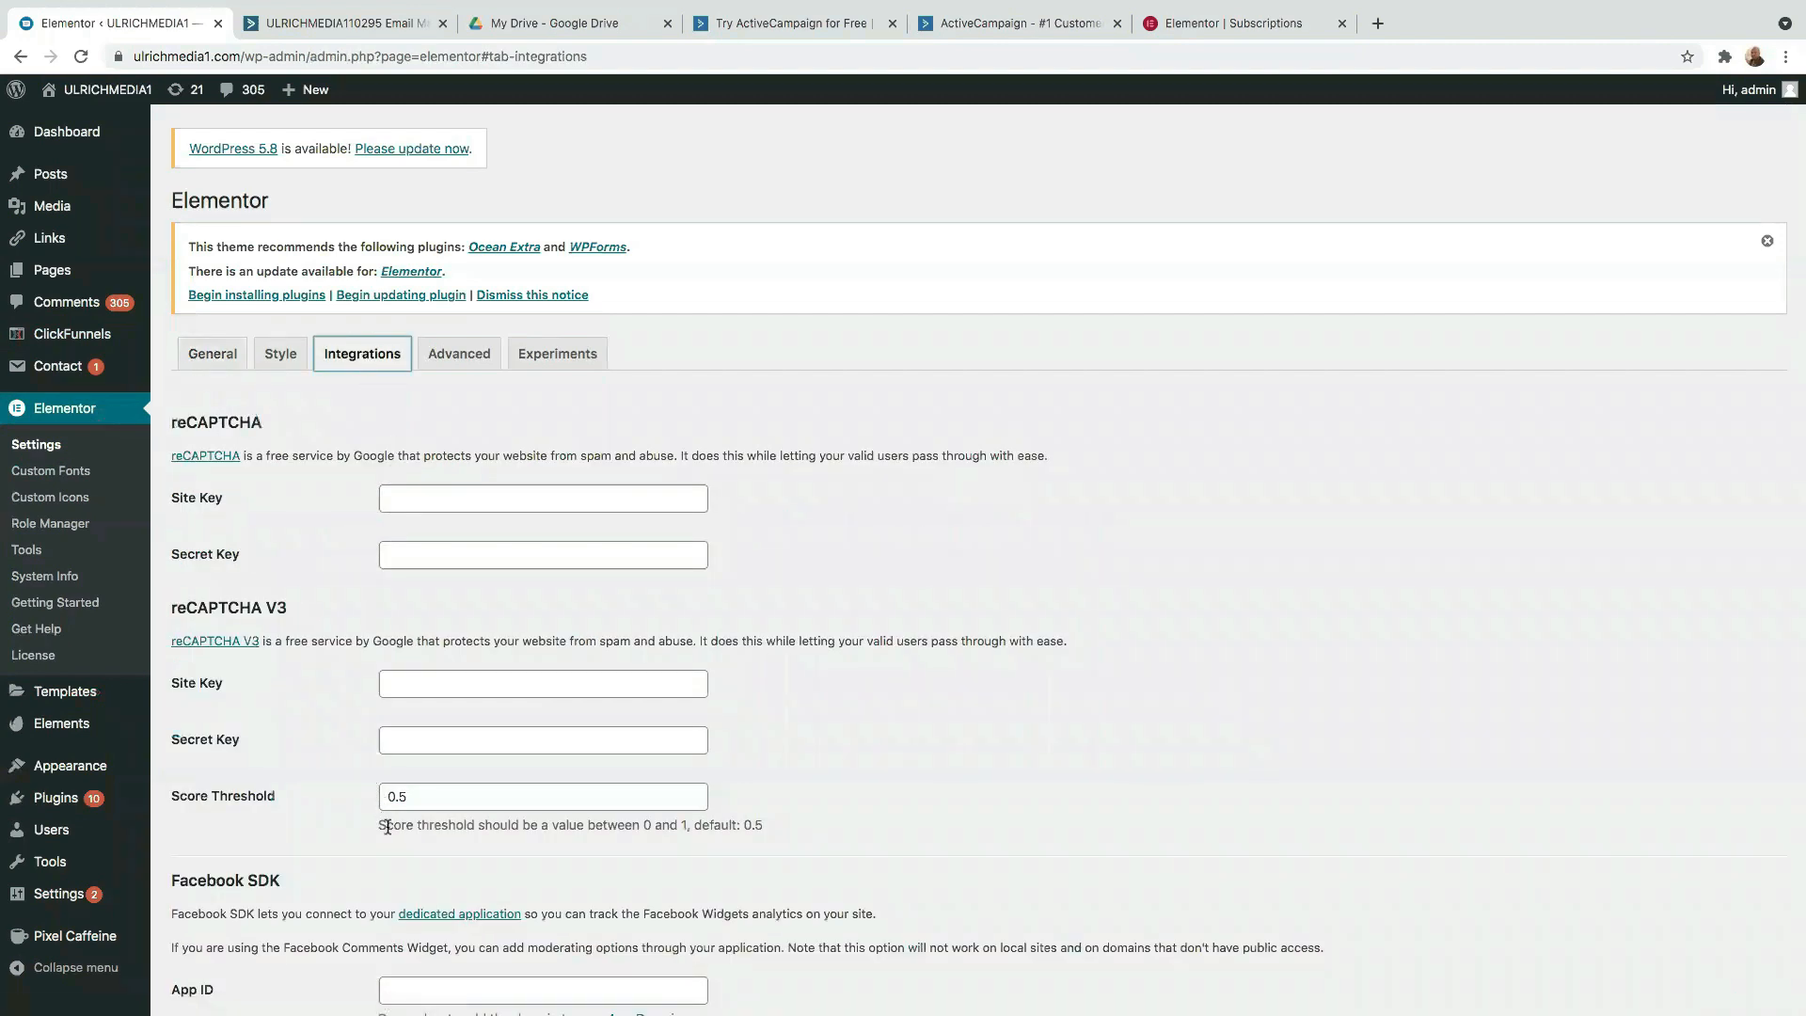
scroll(430, 840, "down", 15)
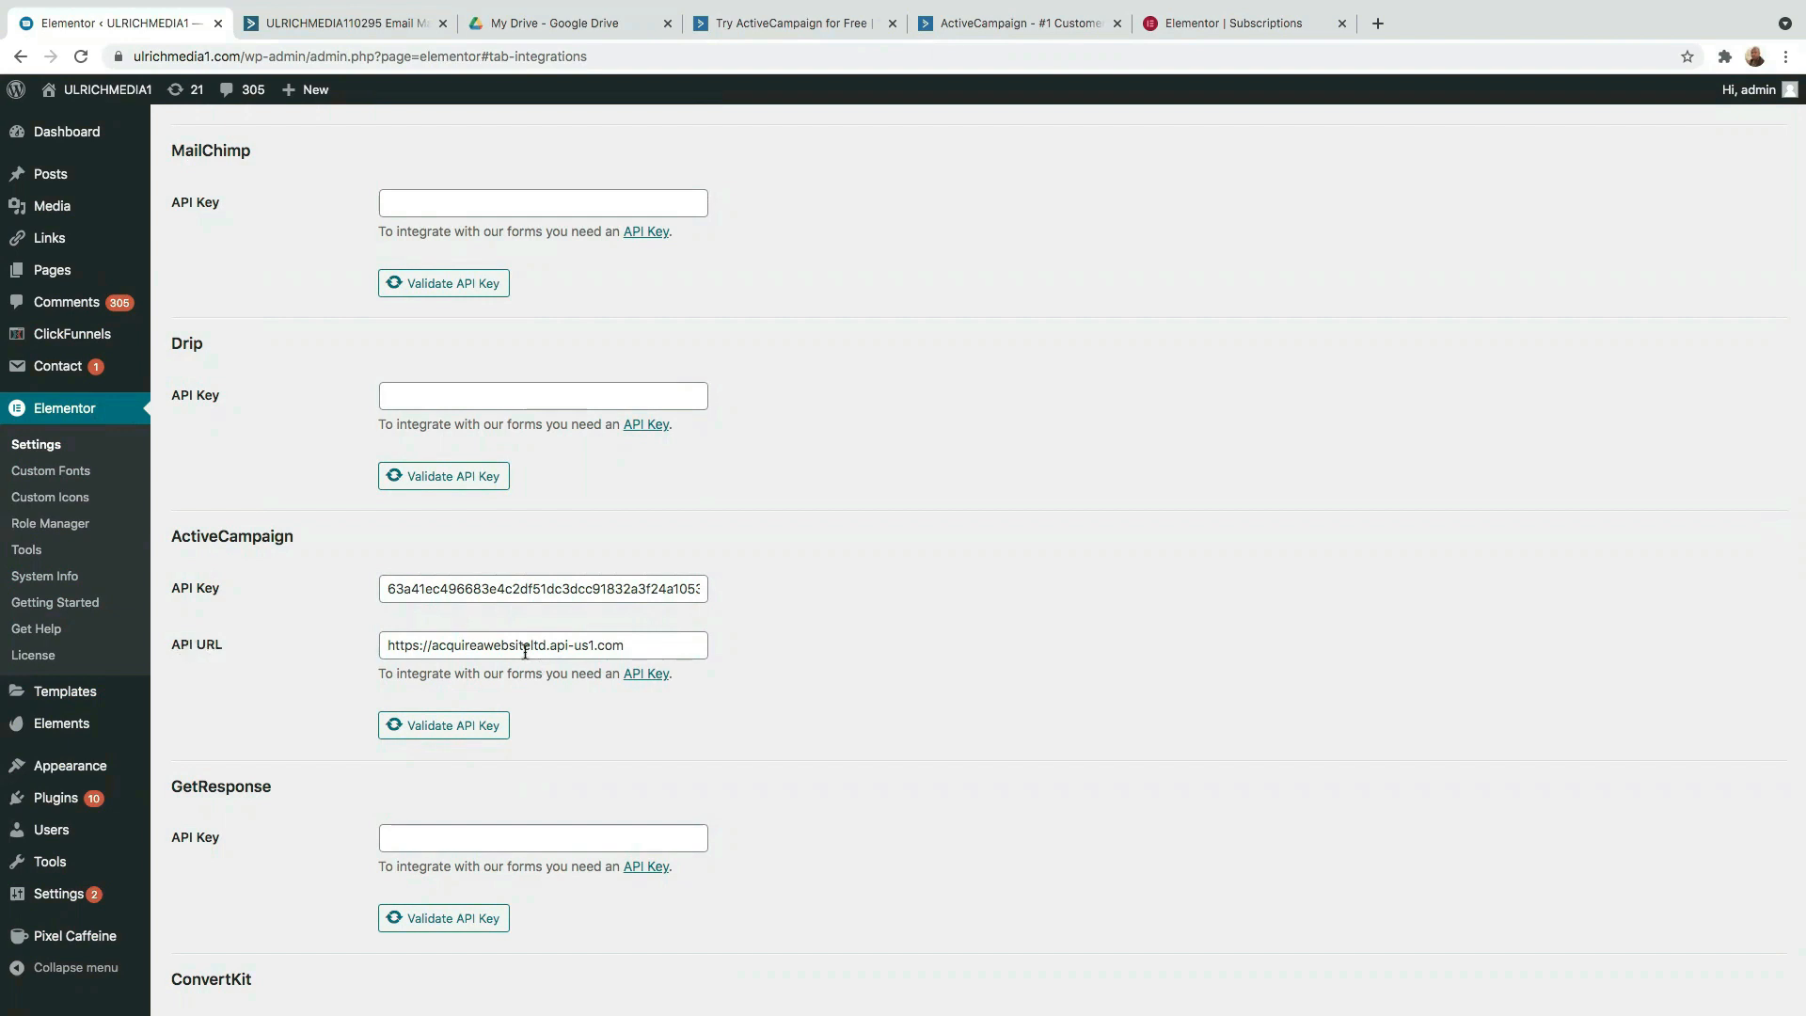
- Close the ActiveCampaign free-trial page and open the Developer settings of the ActiveCampaign account
left_click(715, 27)
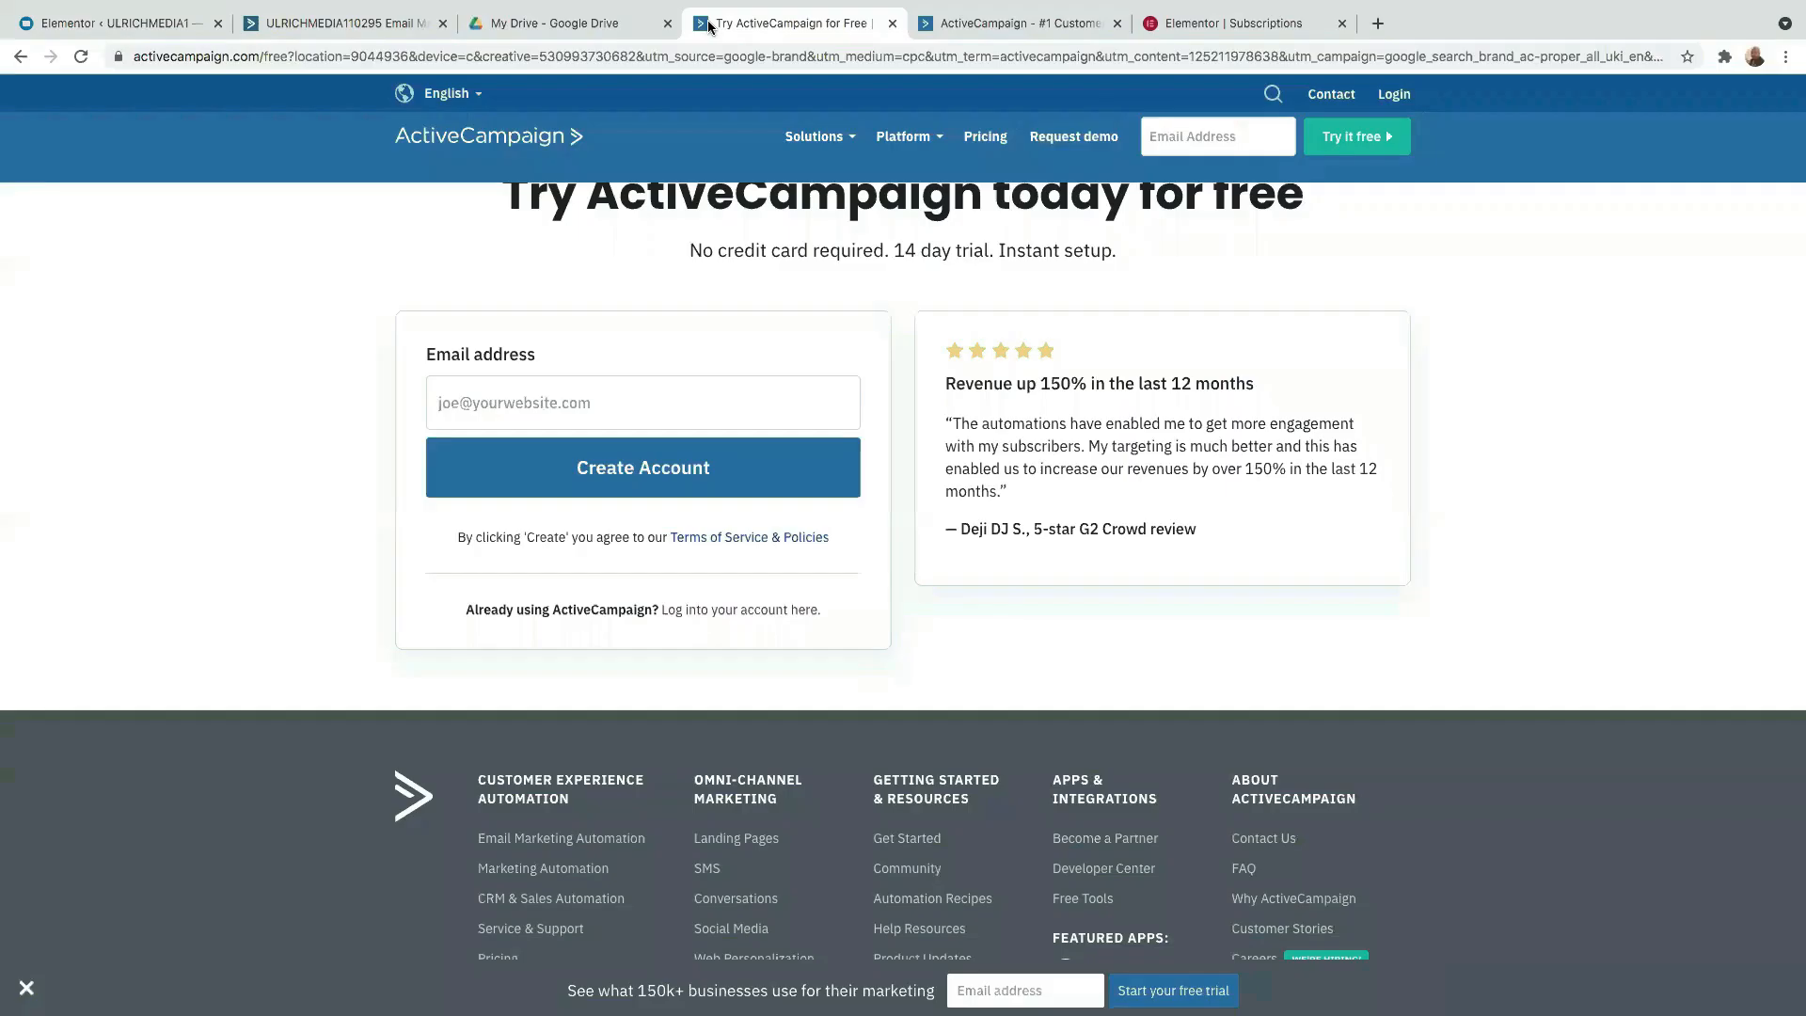
left_click(892, 24)
left_click(348, 24)
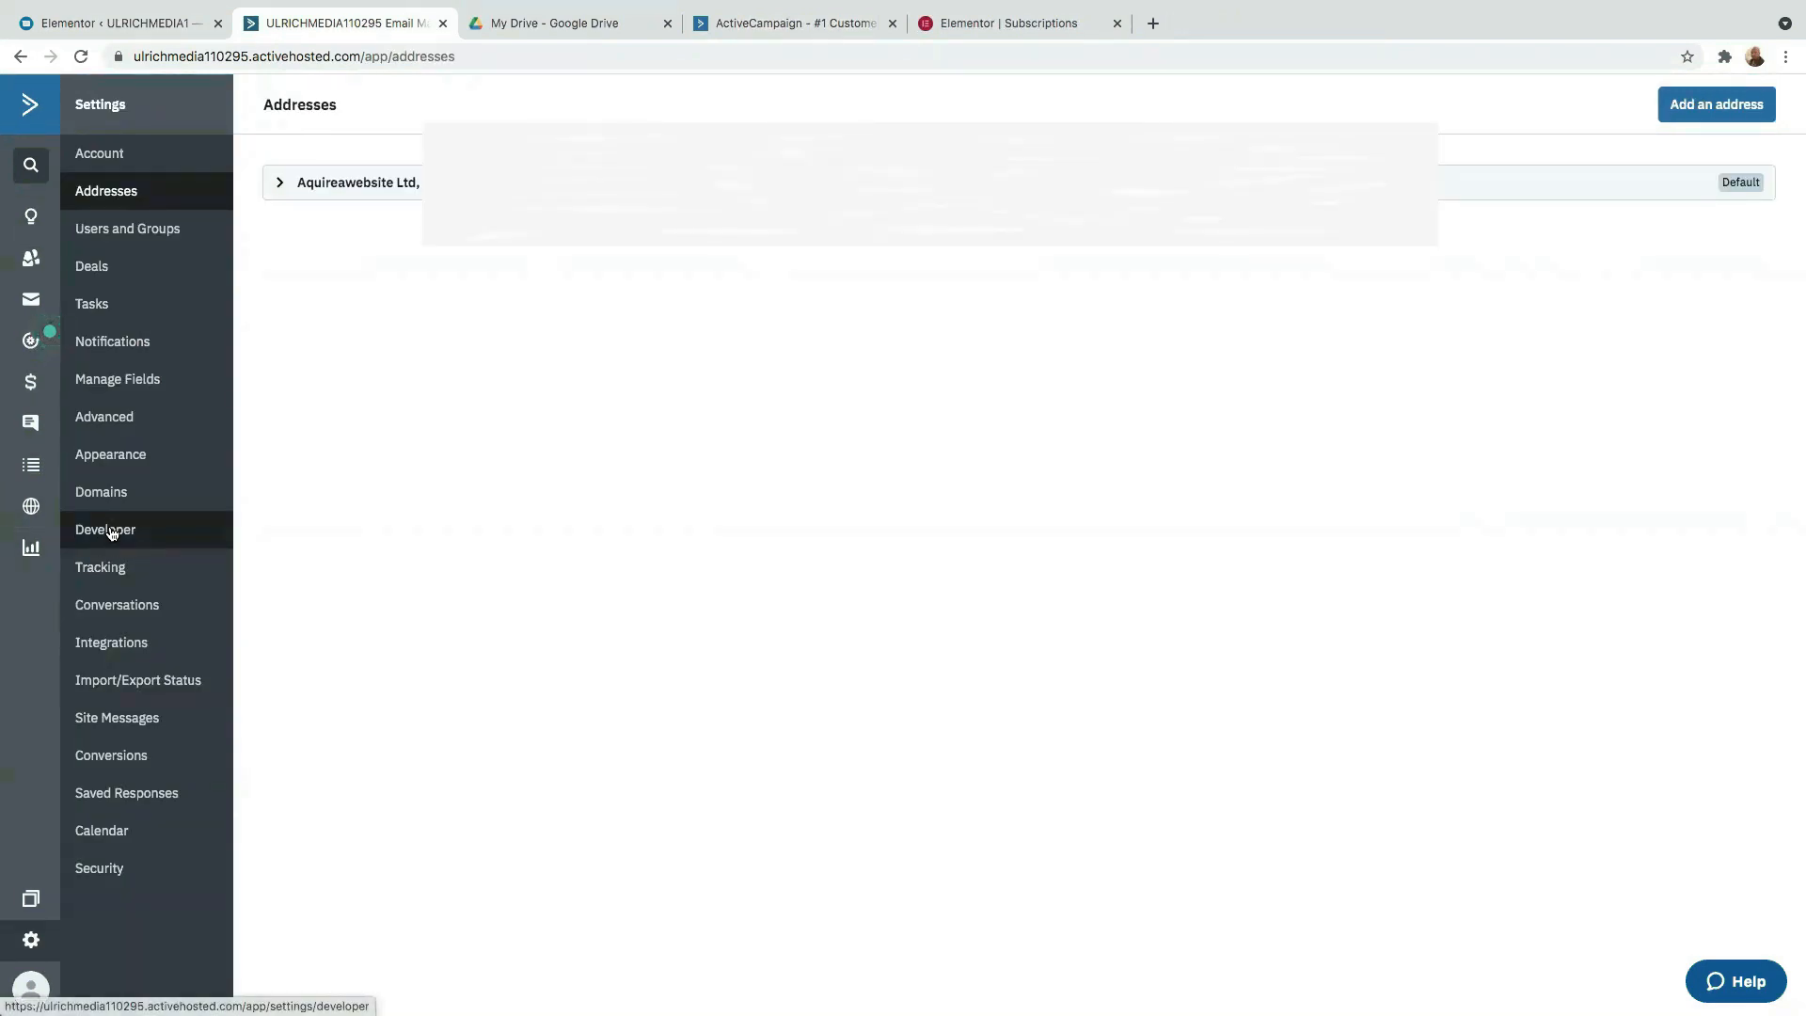
left_click(110, 532)
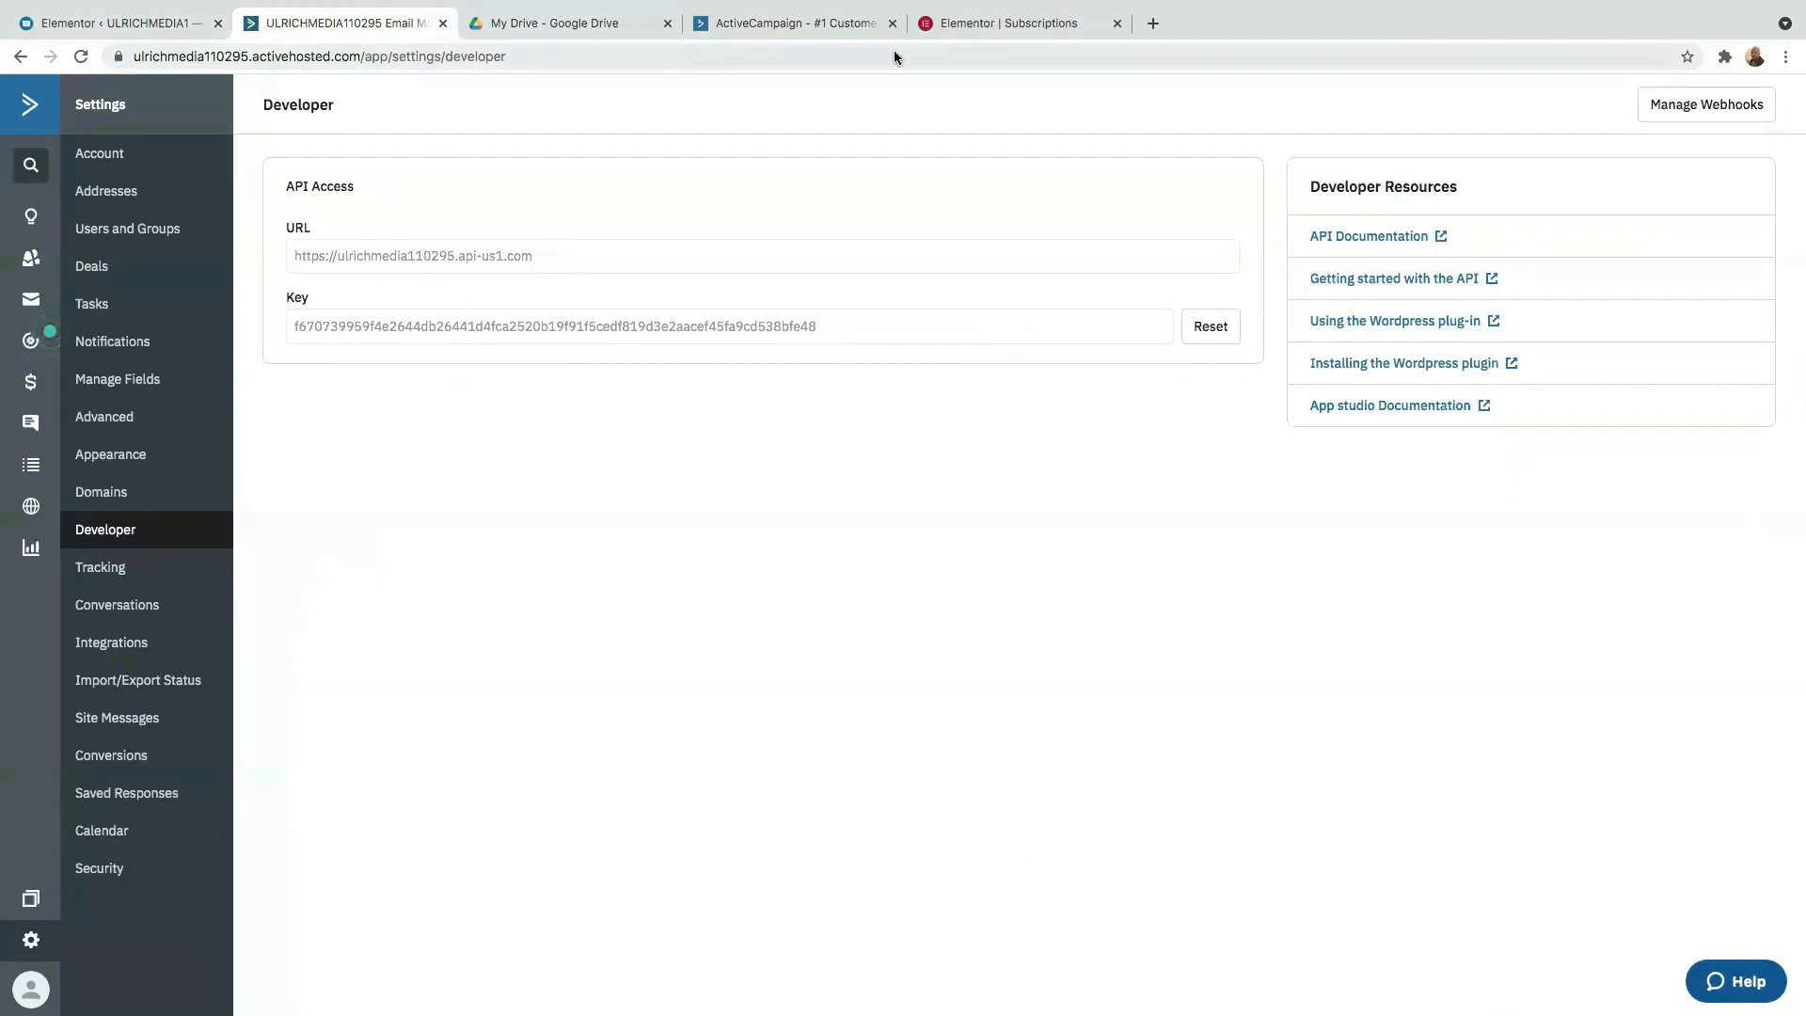
- Compare ActiveCampaign's API URL and key with the ActiveCampaign fields in Elementor's integration settings
left_click(54, 22)
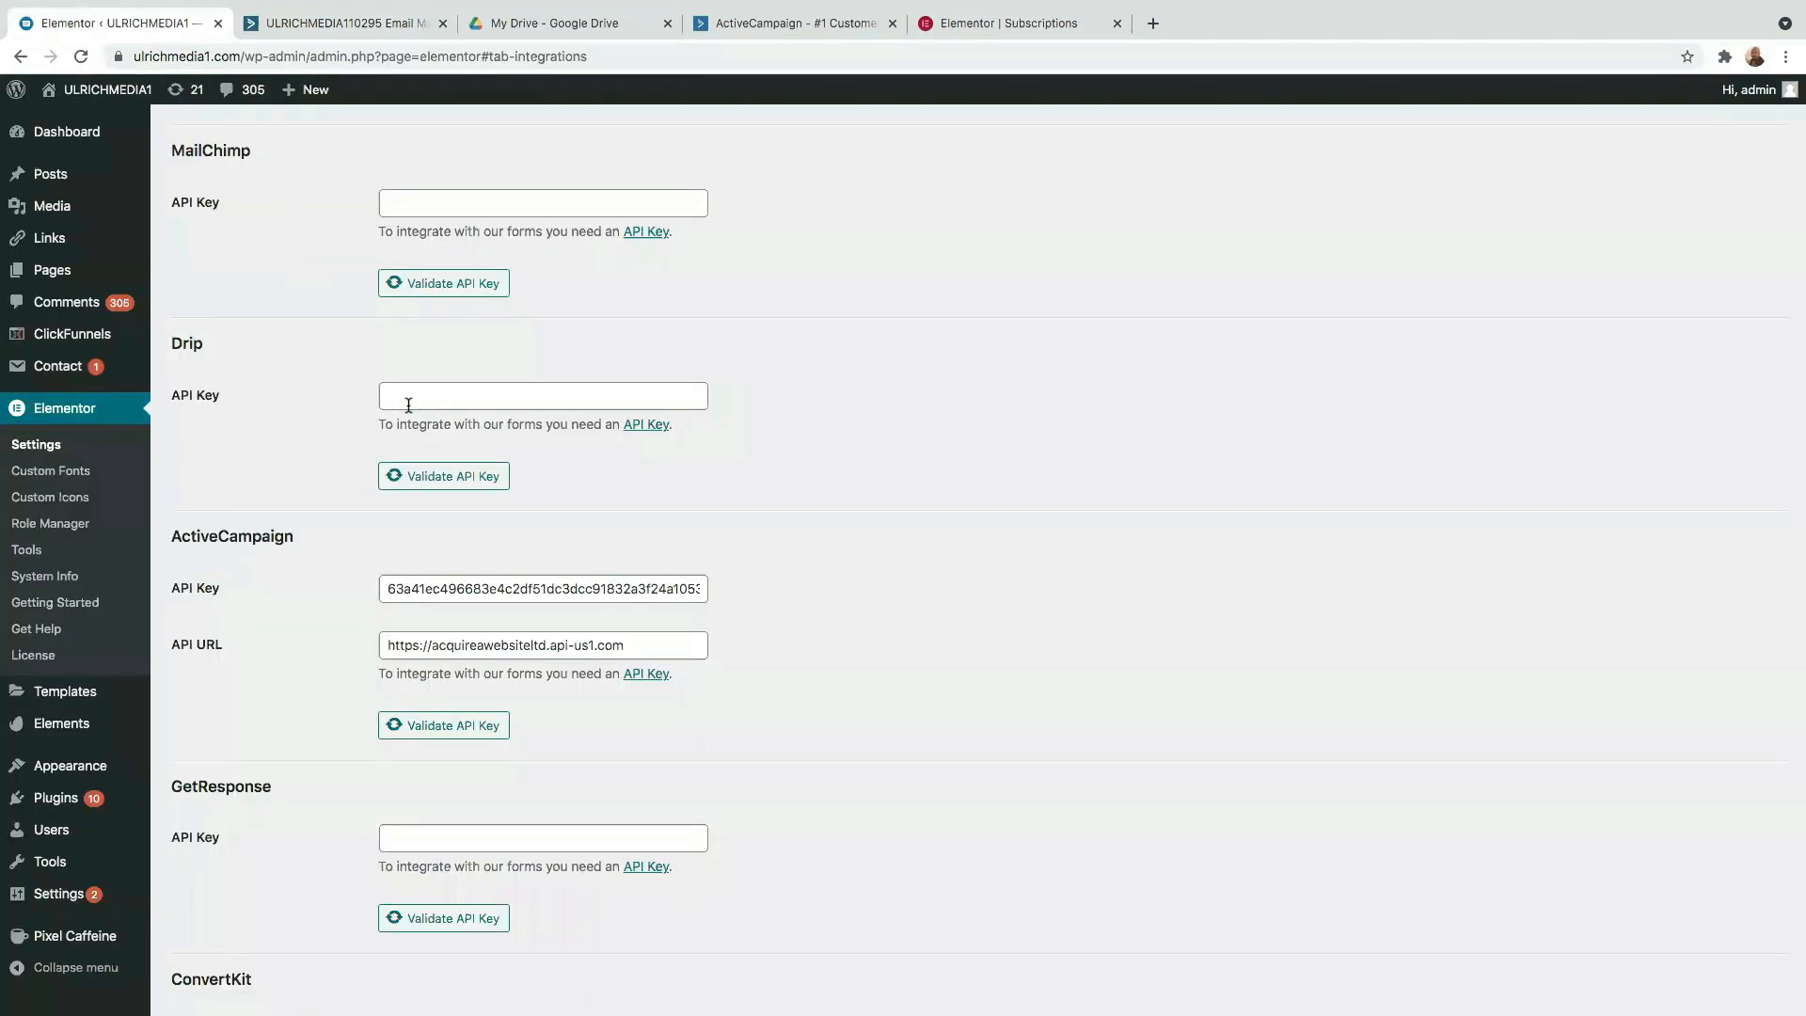
left_click(340, 27)
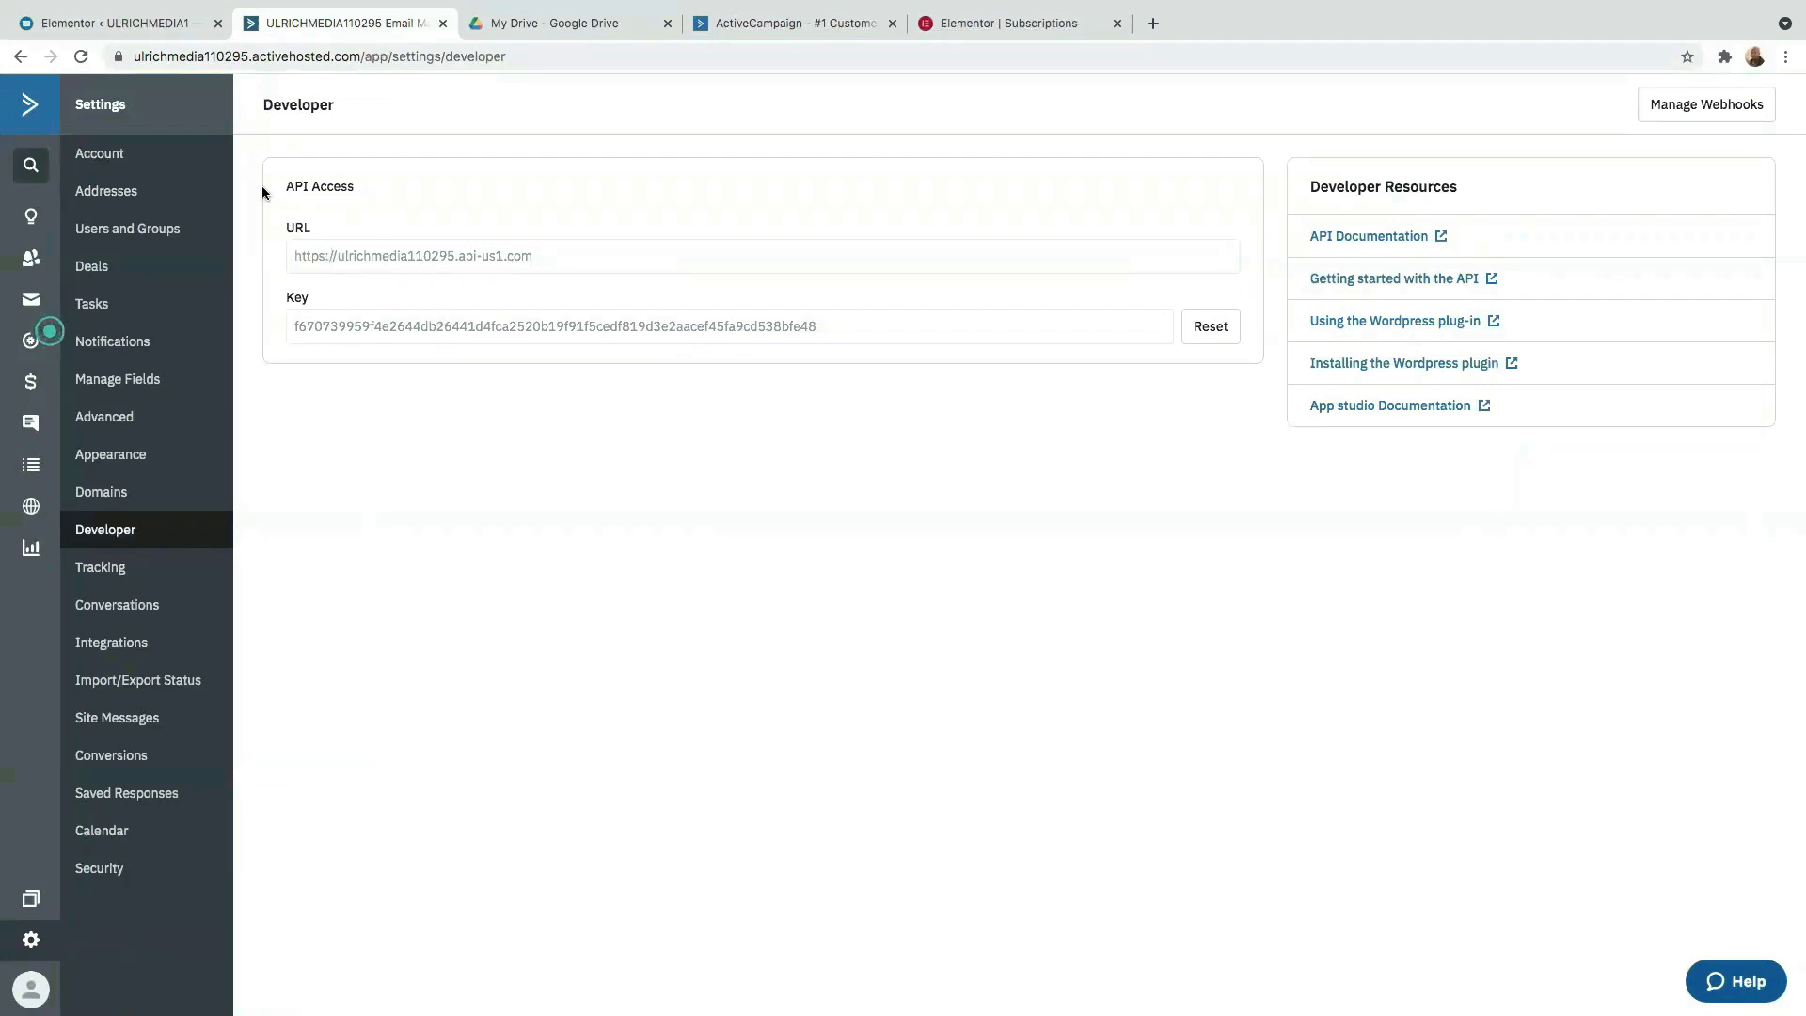
left_click(61, 22)
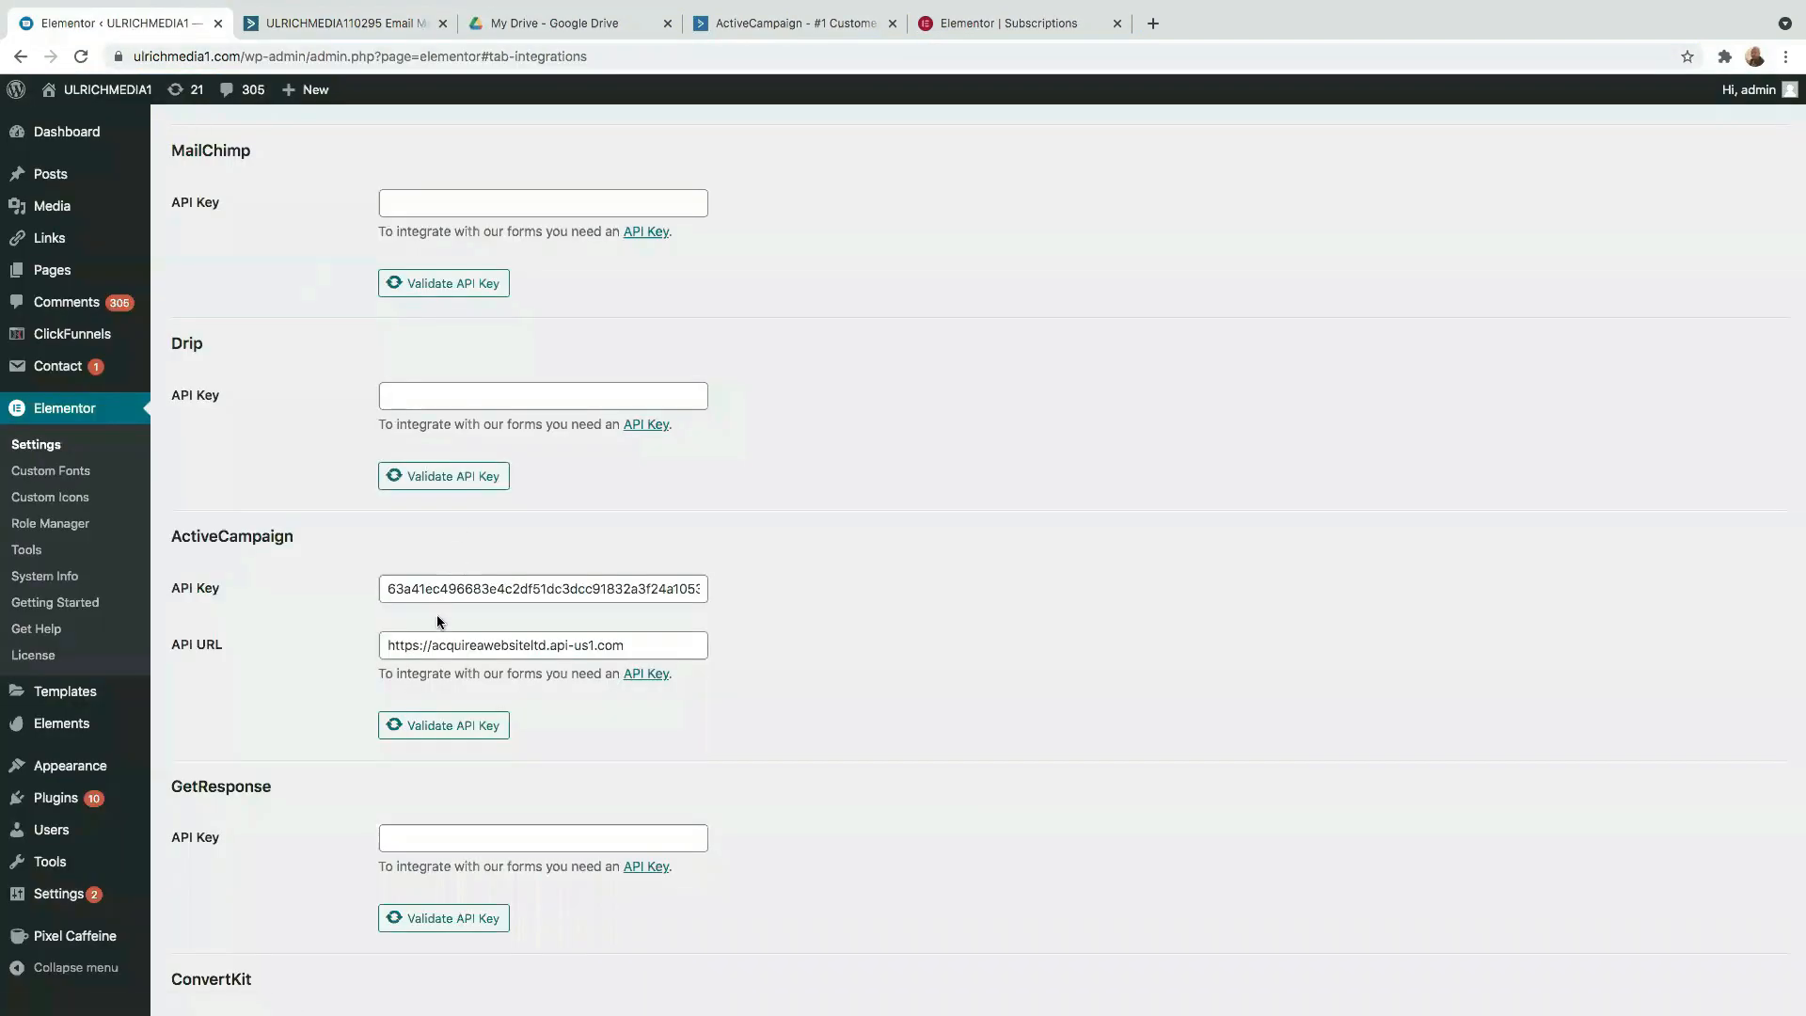
- Recheck the ActiveCampaign URL and key against Elementor's integration settings, and view the e-guide sign-up section on the live ulrichmedia1.com site
left_click(320, 27)
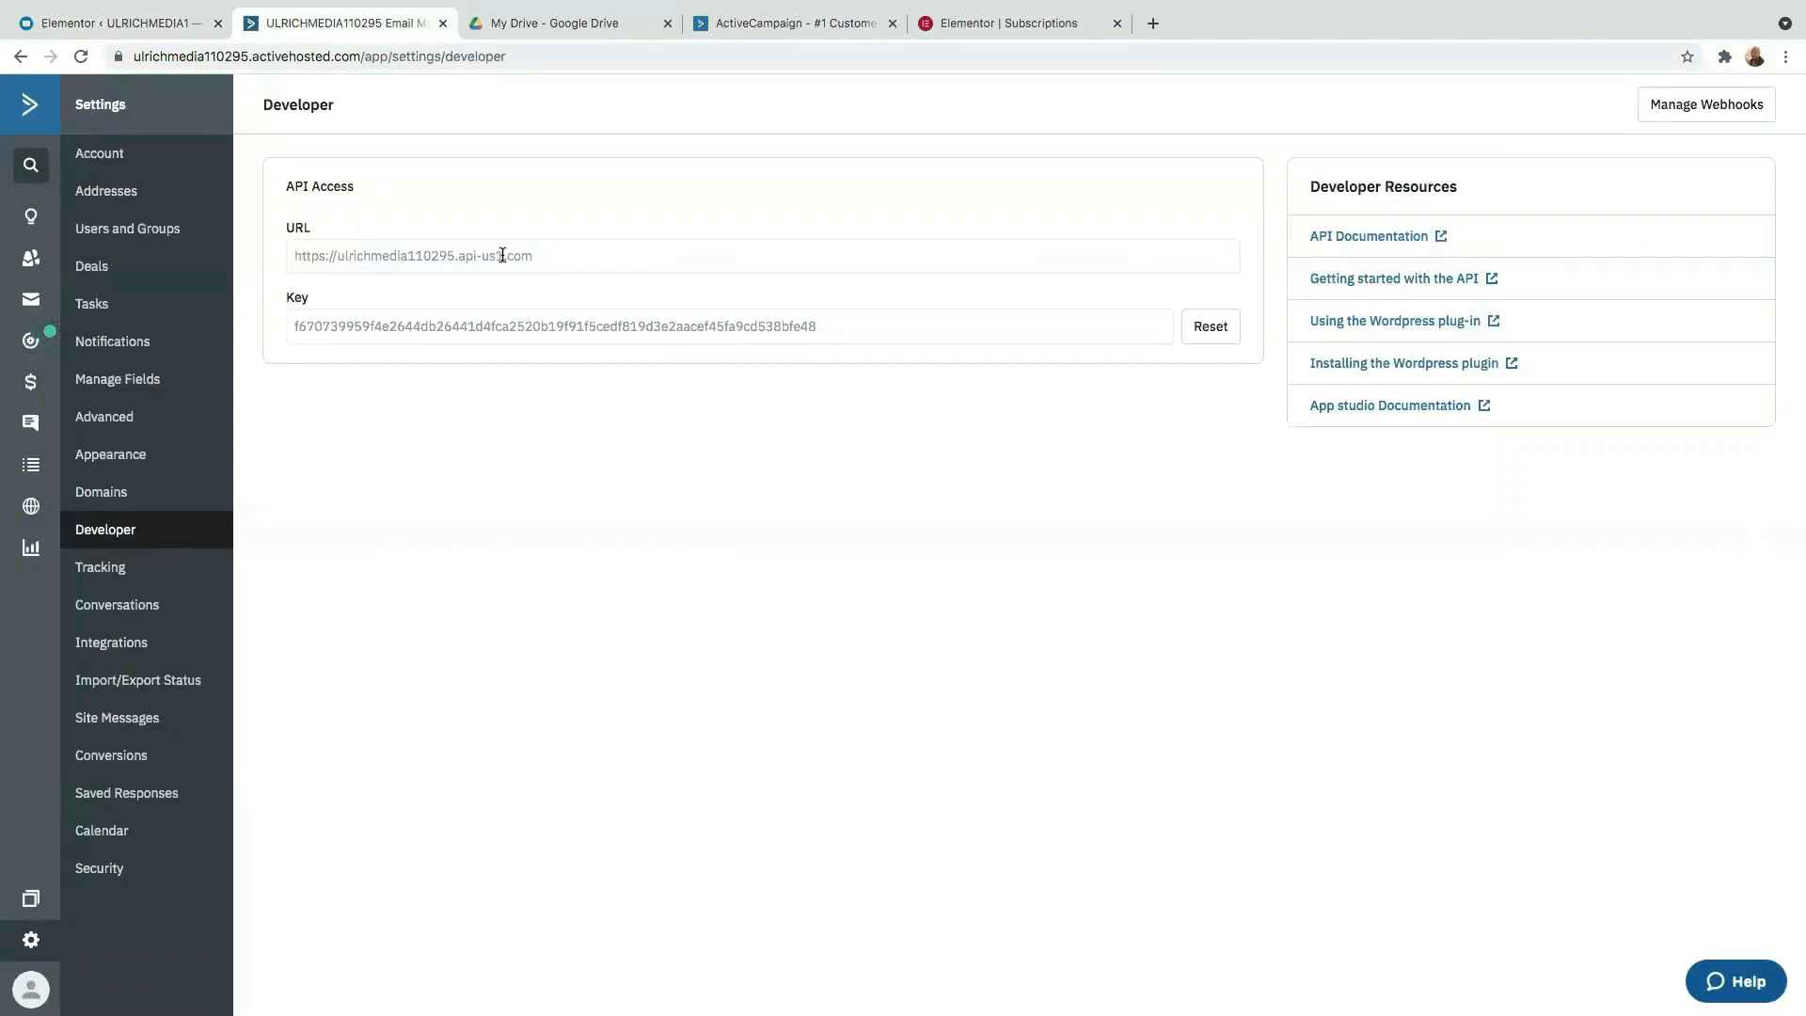
left_click(102, 26)
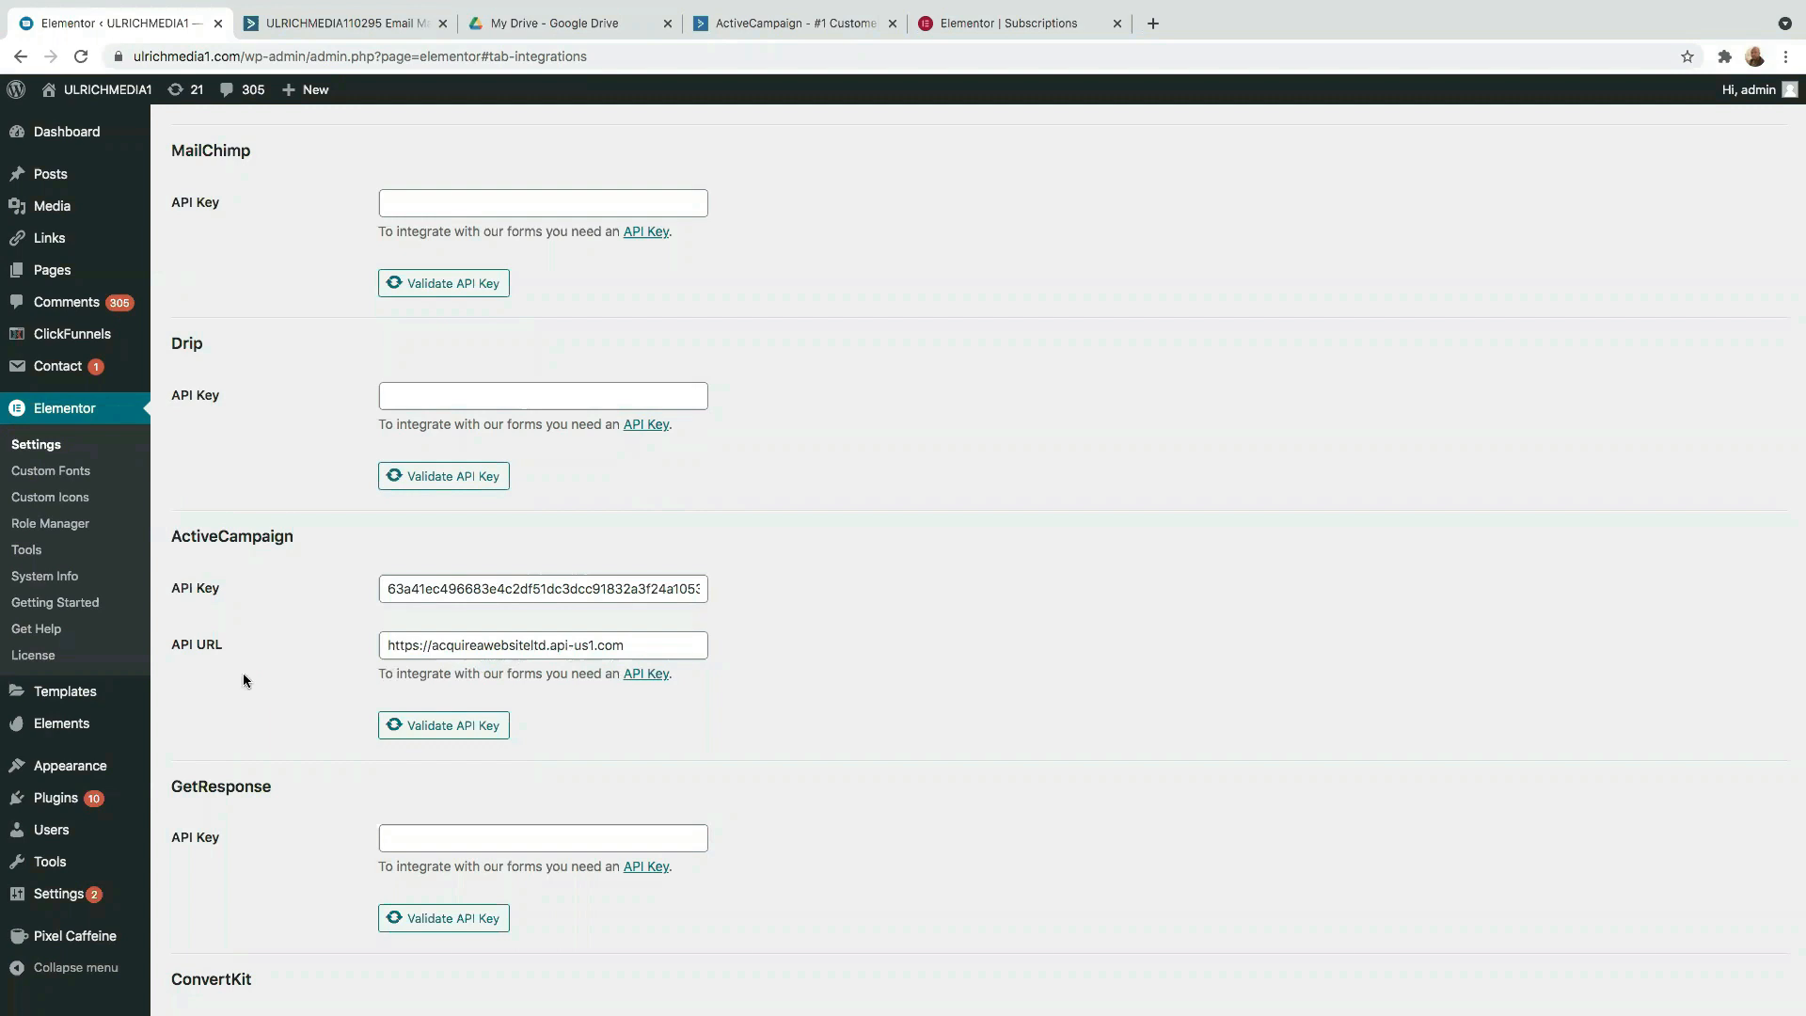
scroll(242, 673, "down", 10)
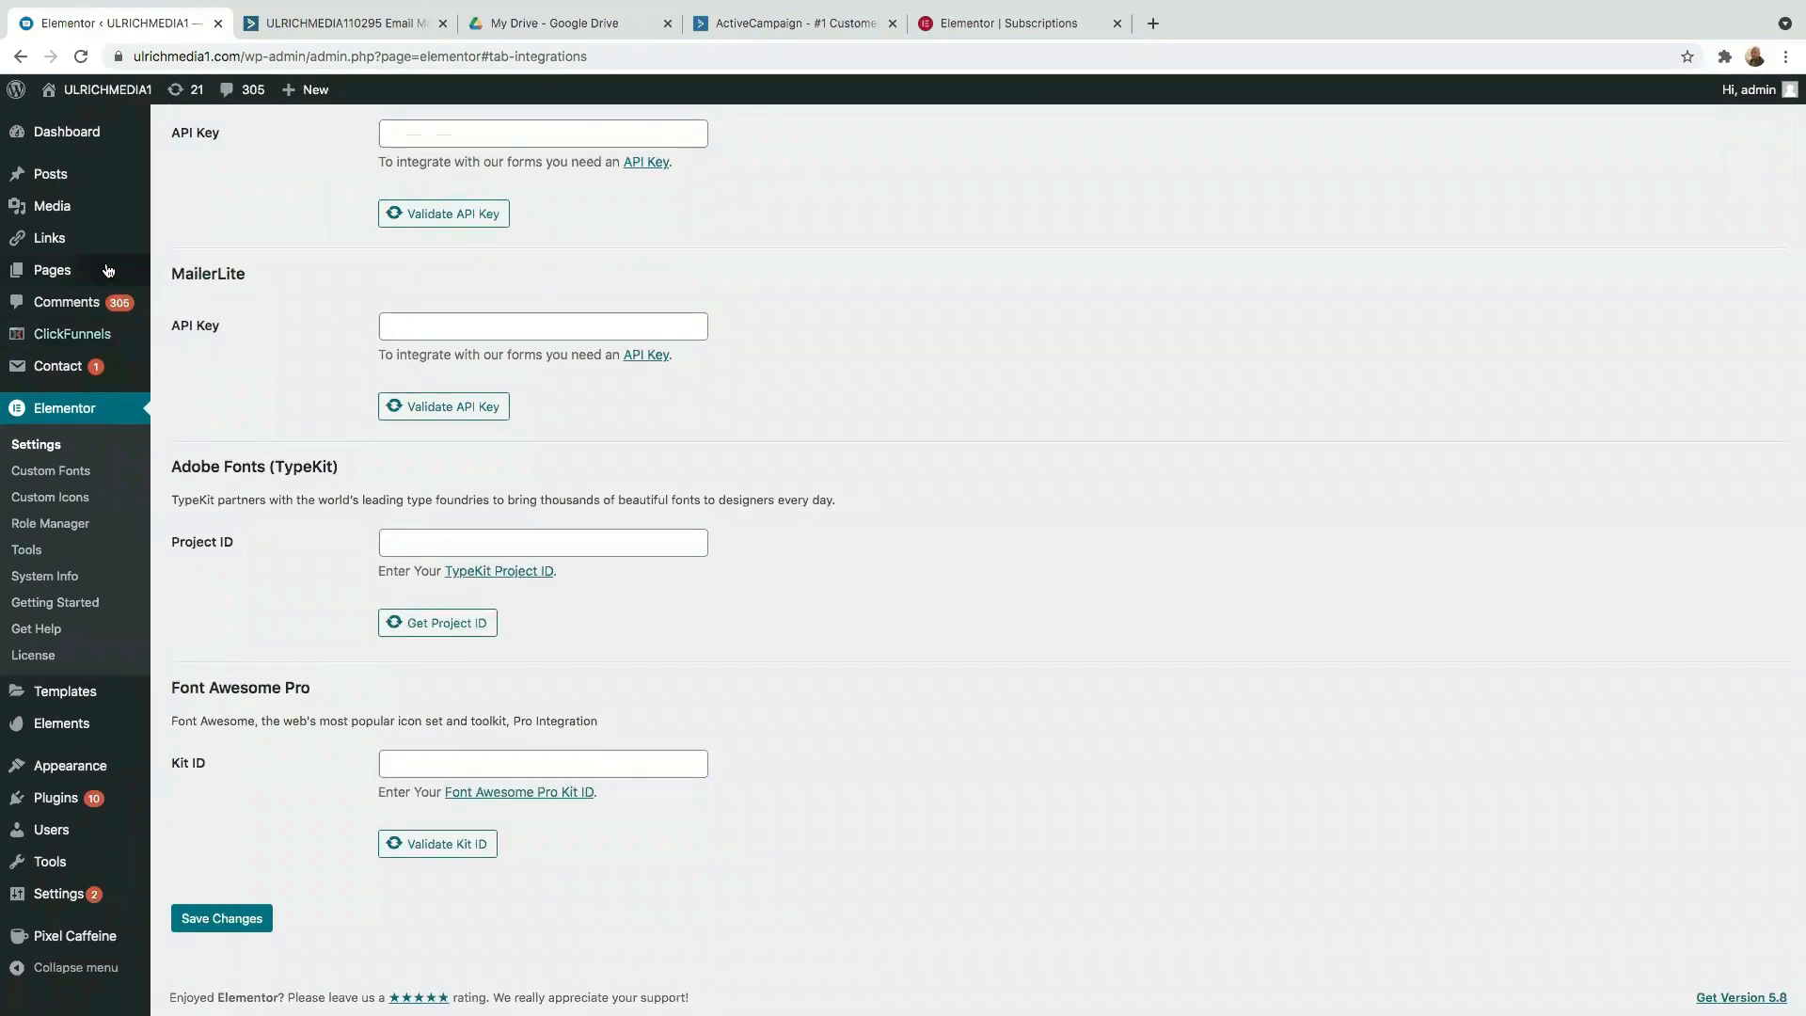
mouse_move(89, 102)
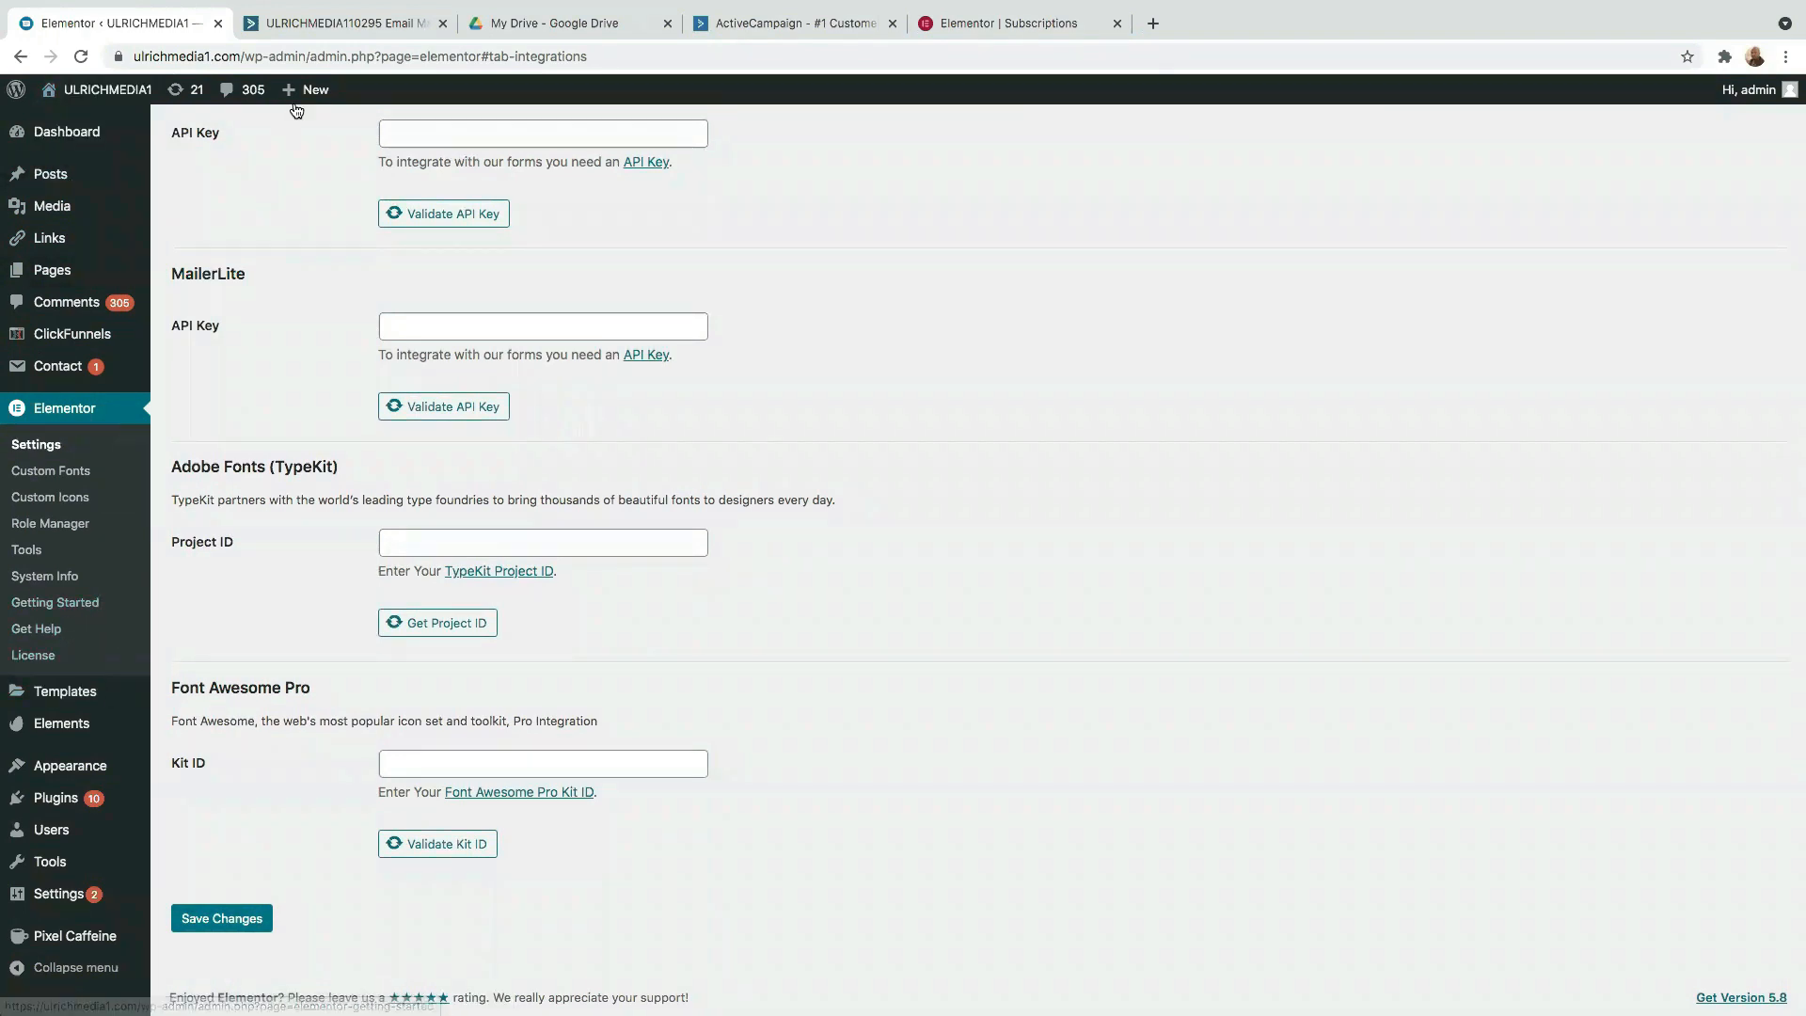
scroll(302, 590, "up", 15)
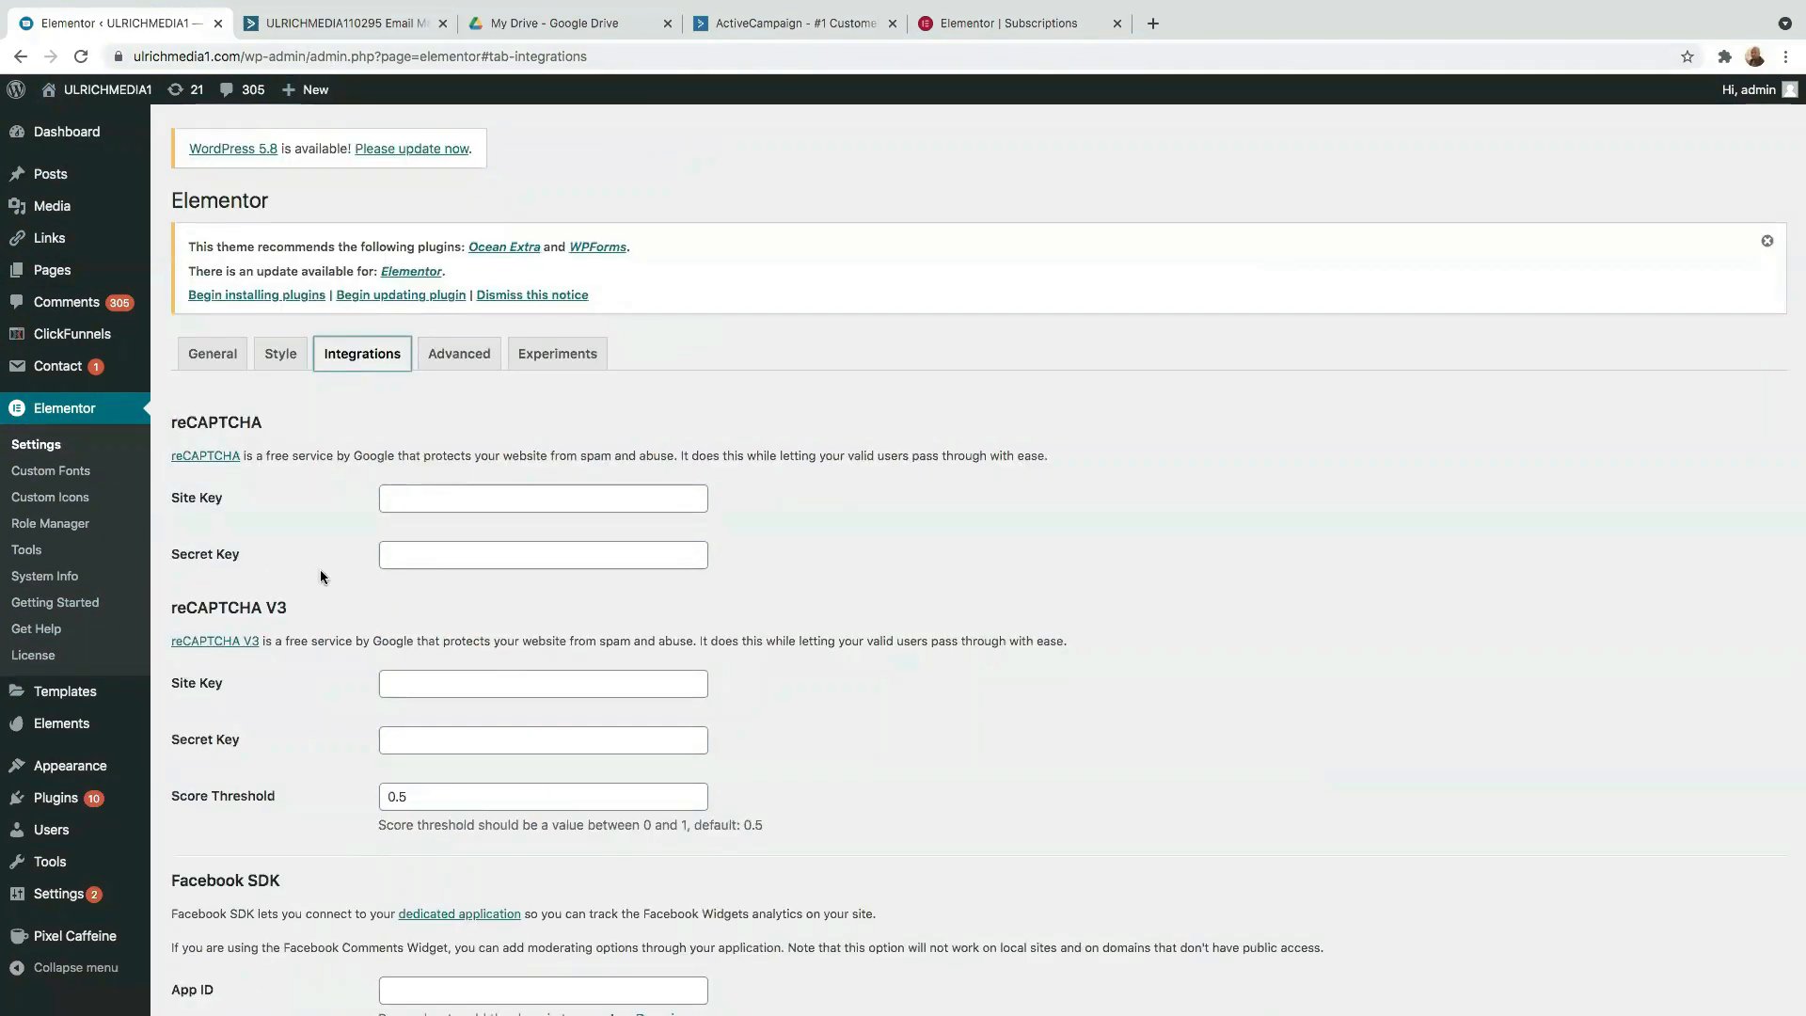
scroll(262, 577, "down", 3)
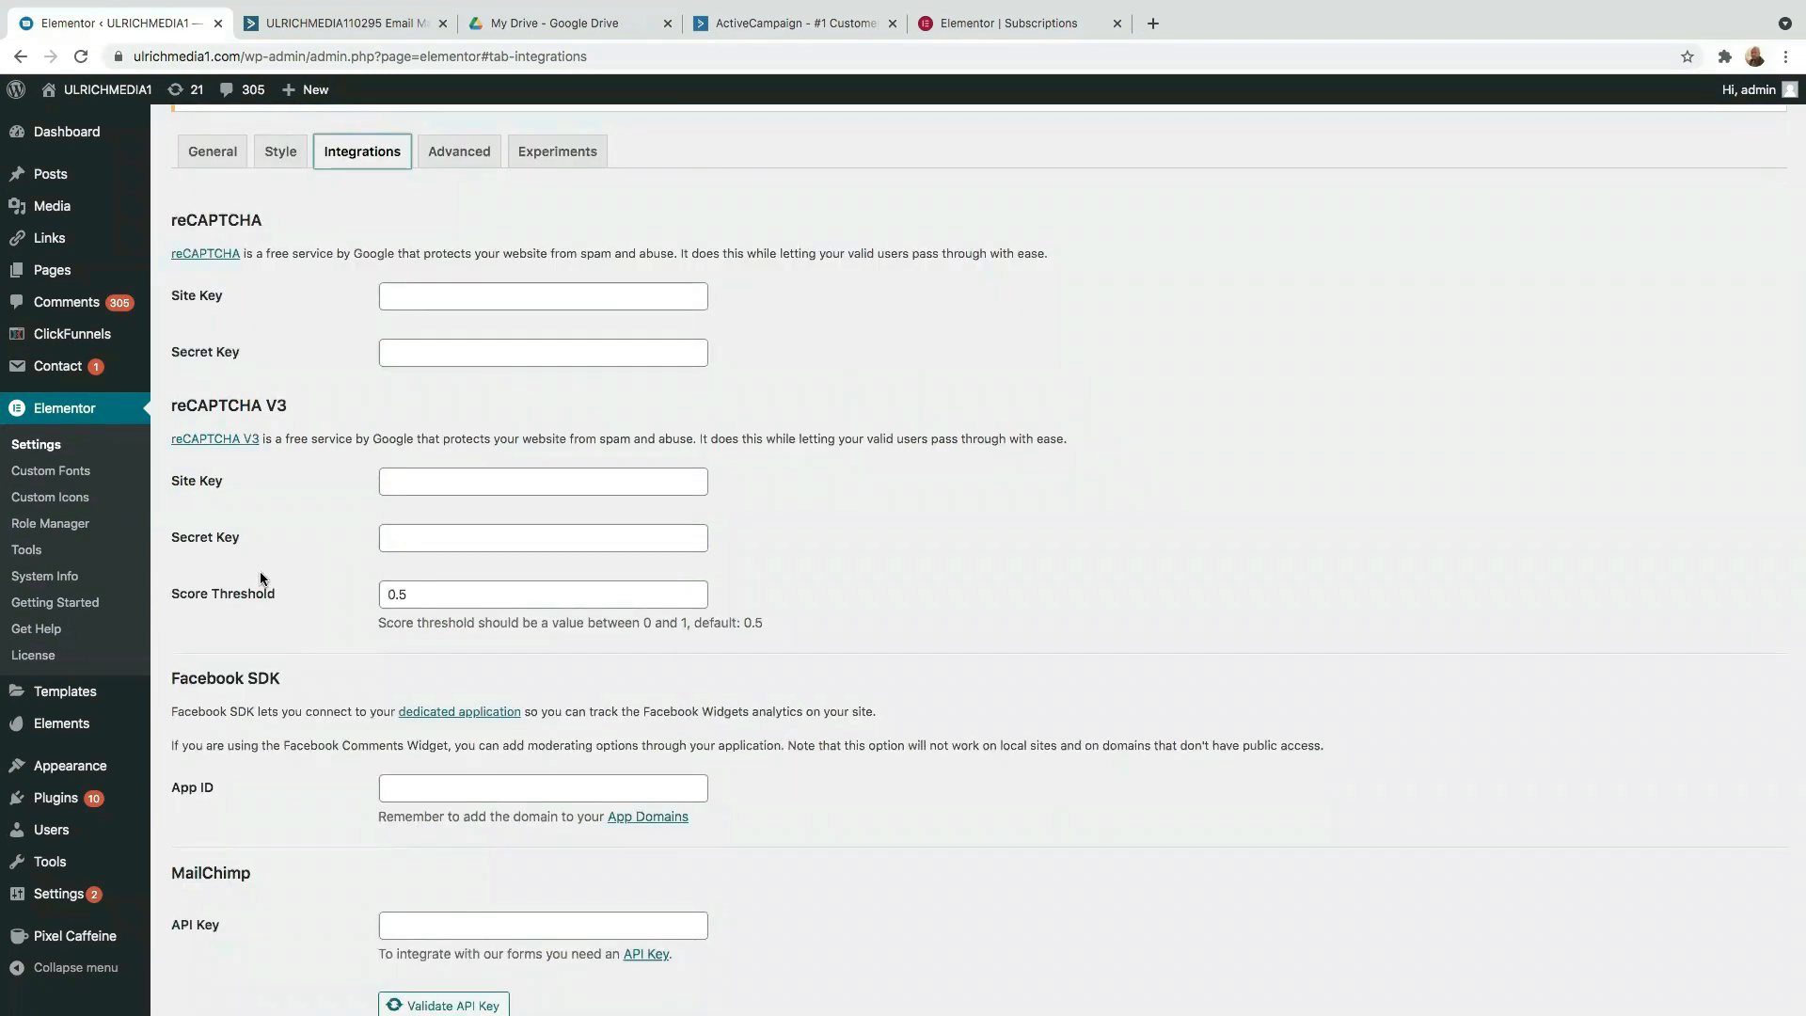
scroll(259, 578, "down", 3)
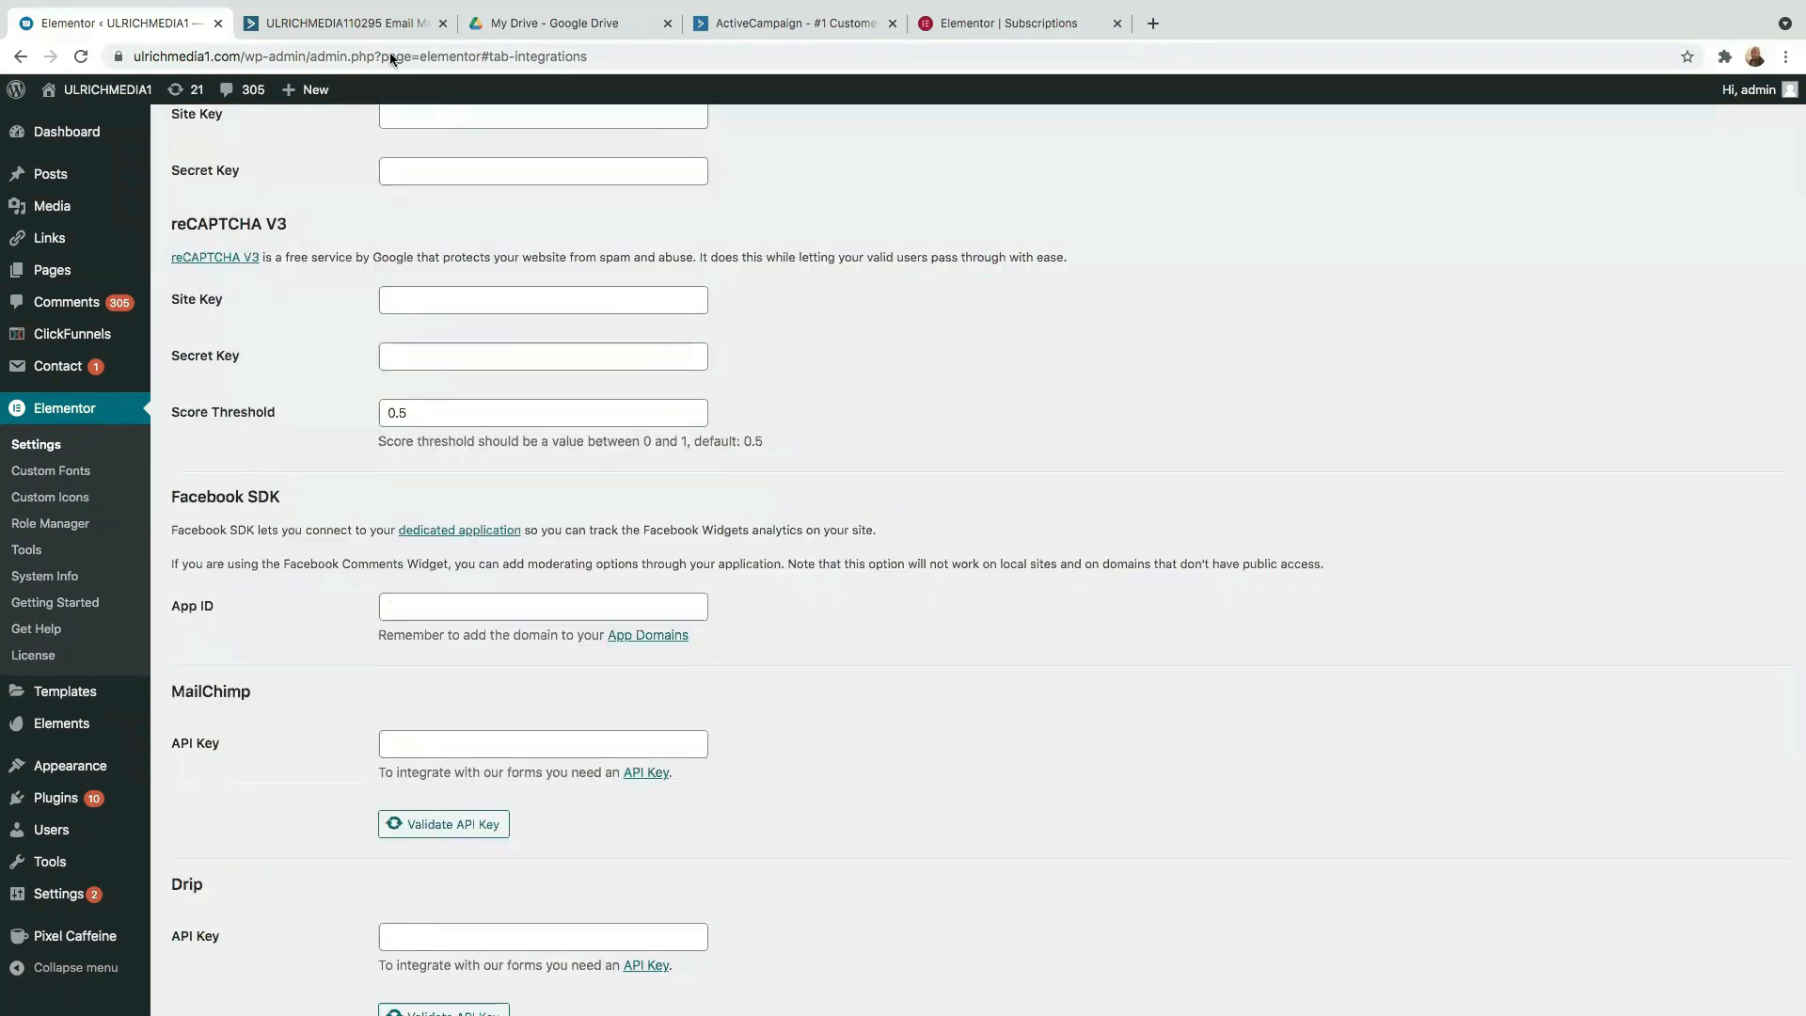
left_click(336, 14)
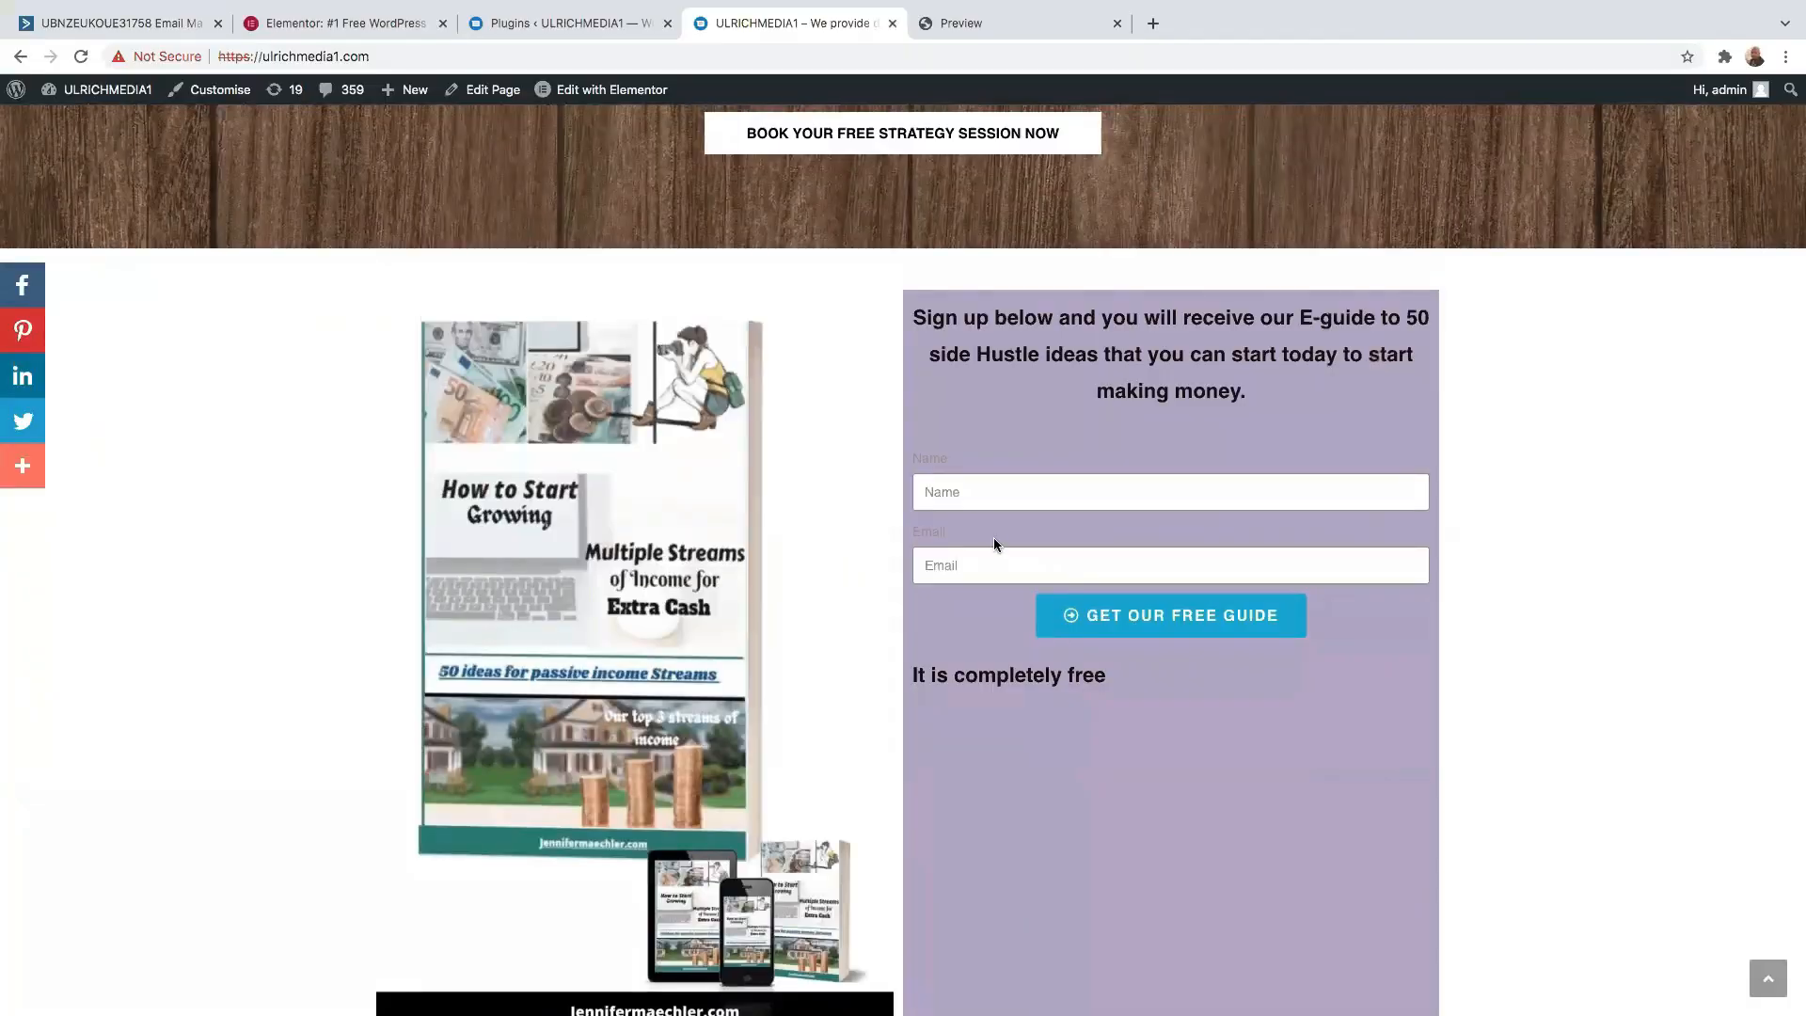
scroll(995, 543, "down", 2)
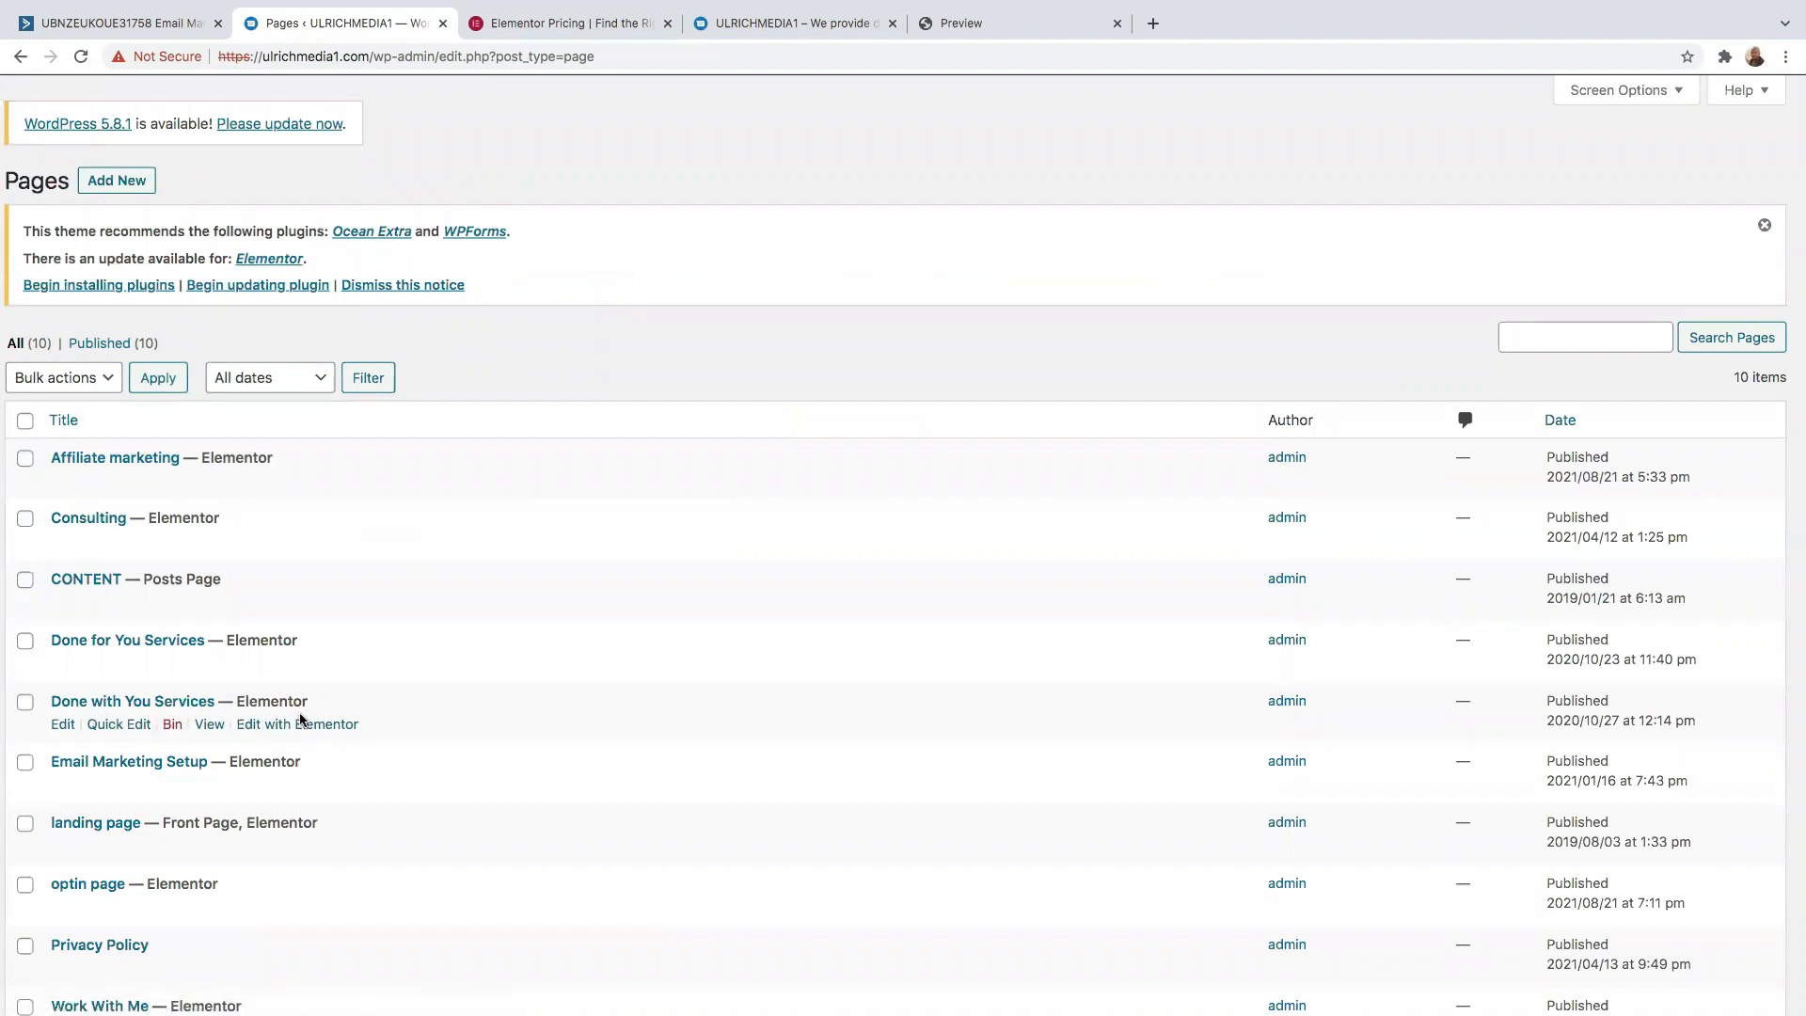
- Open the Done with You Services page in Elementor, and add a two-column section below the strategy-session block on the landing page
left_click(294, 728)
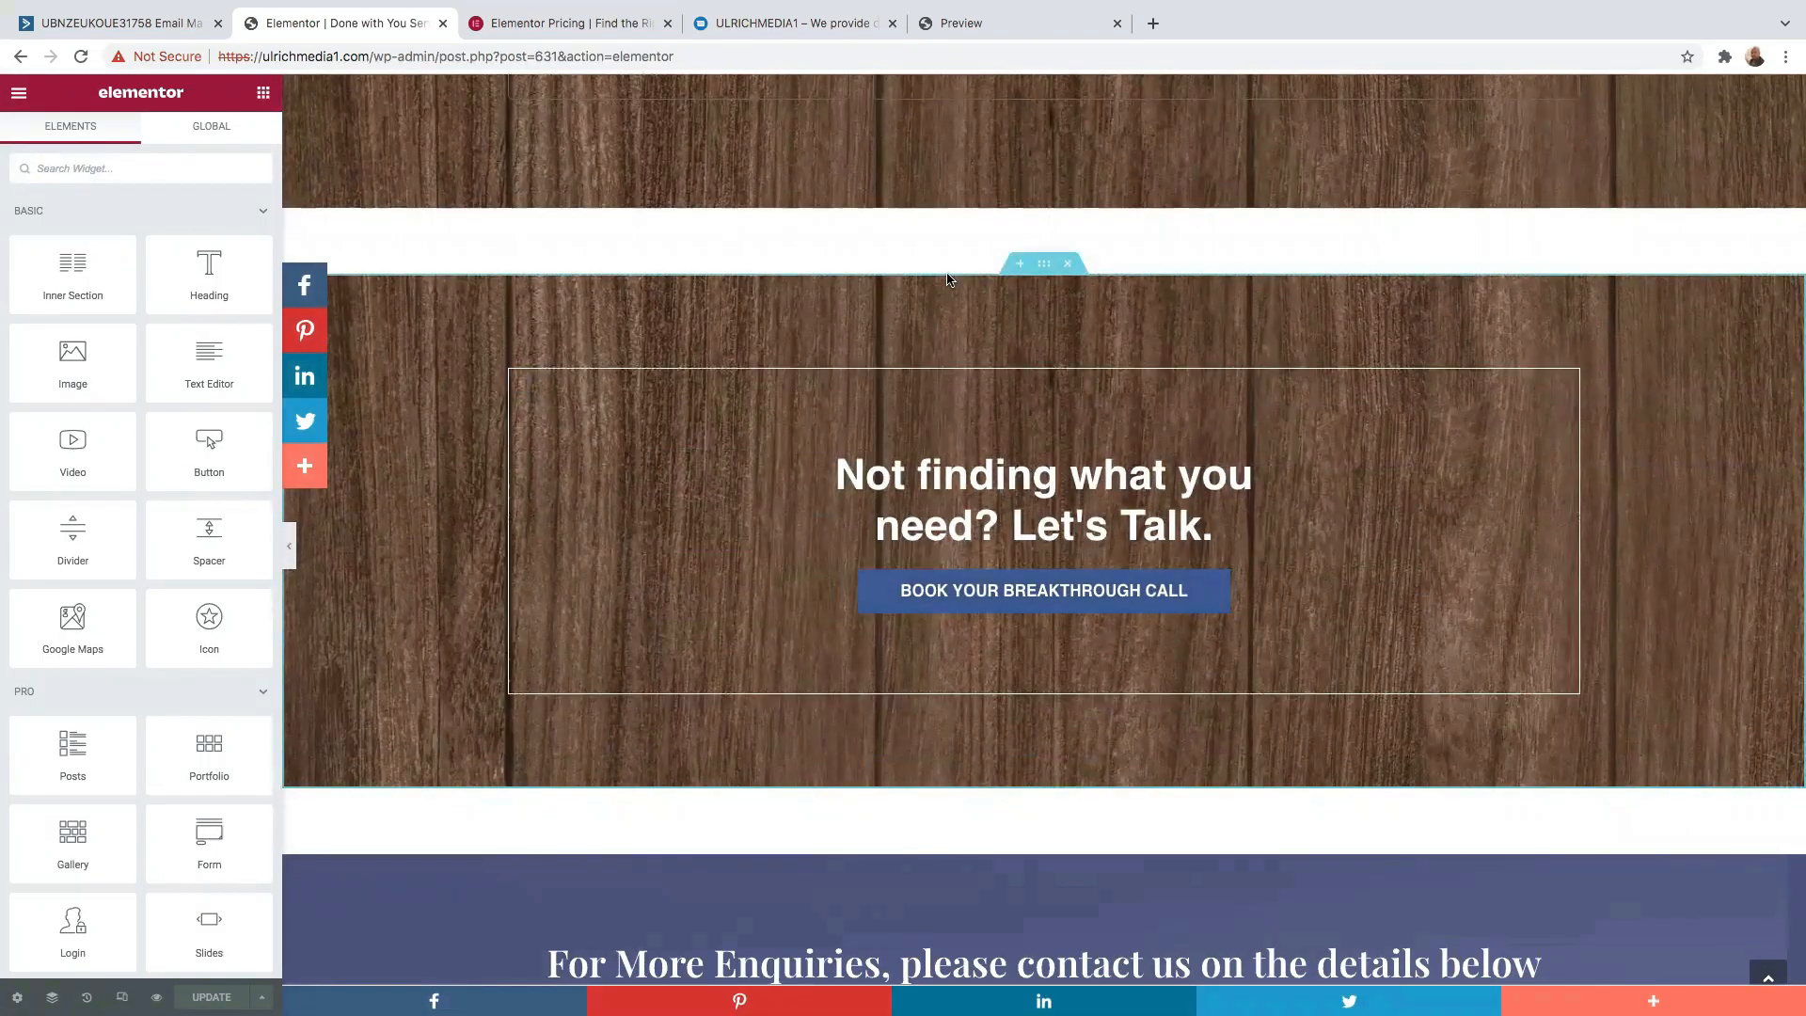
left_click(1020, 263)
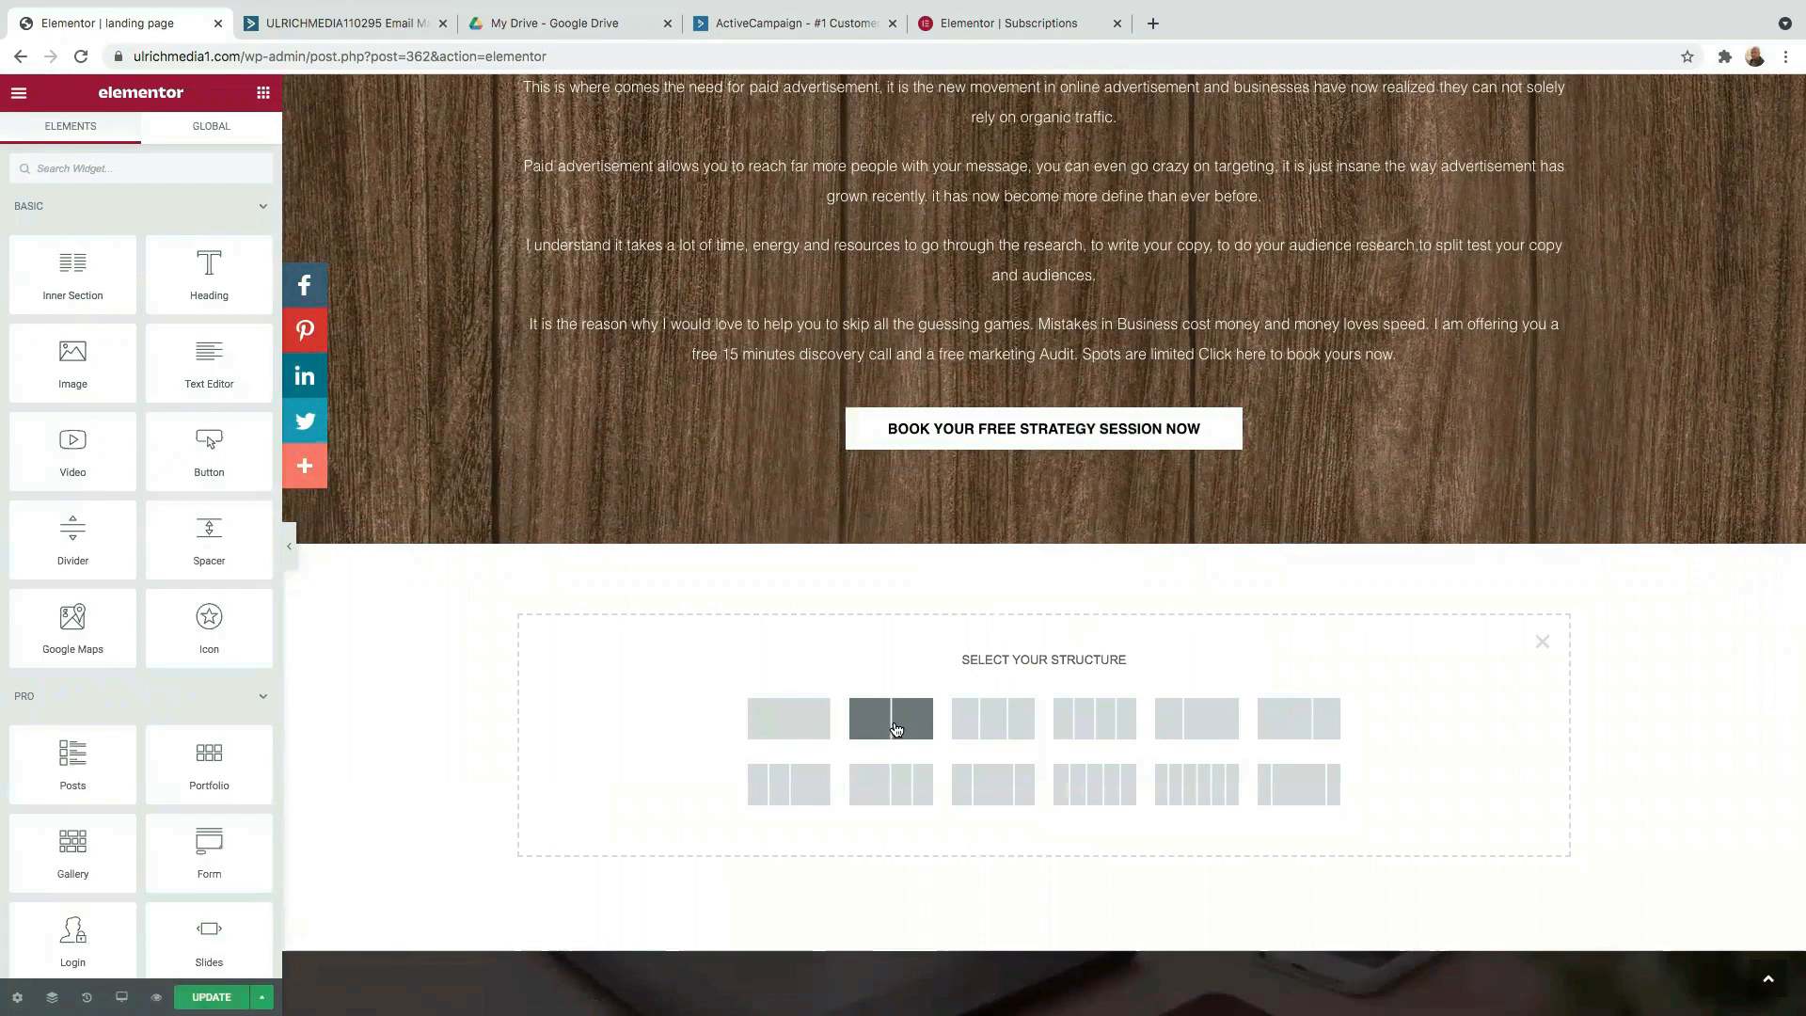
left_click(894, 728)
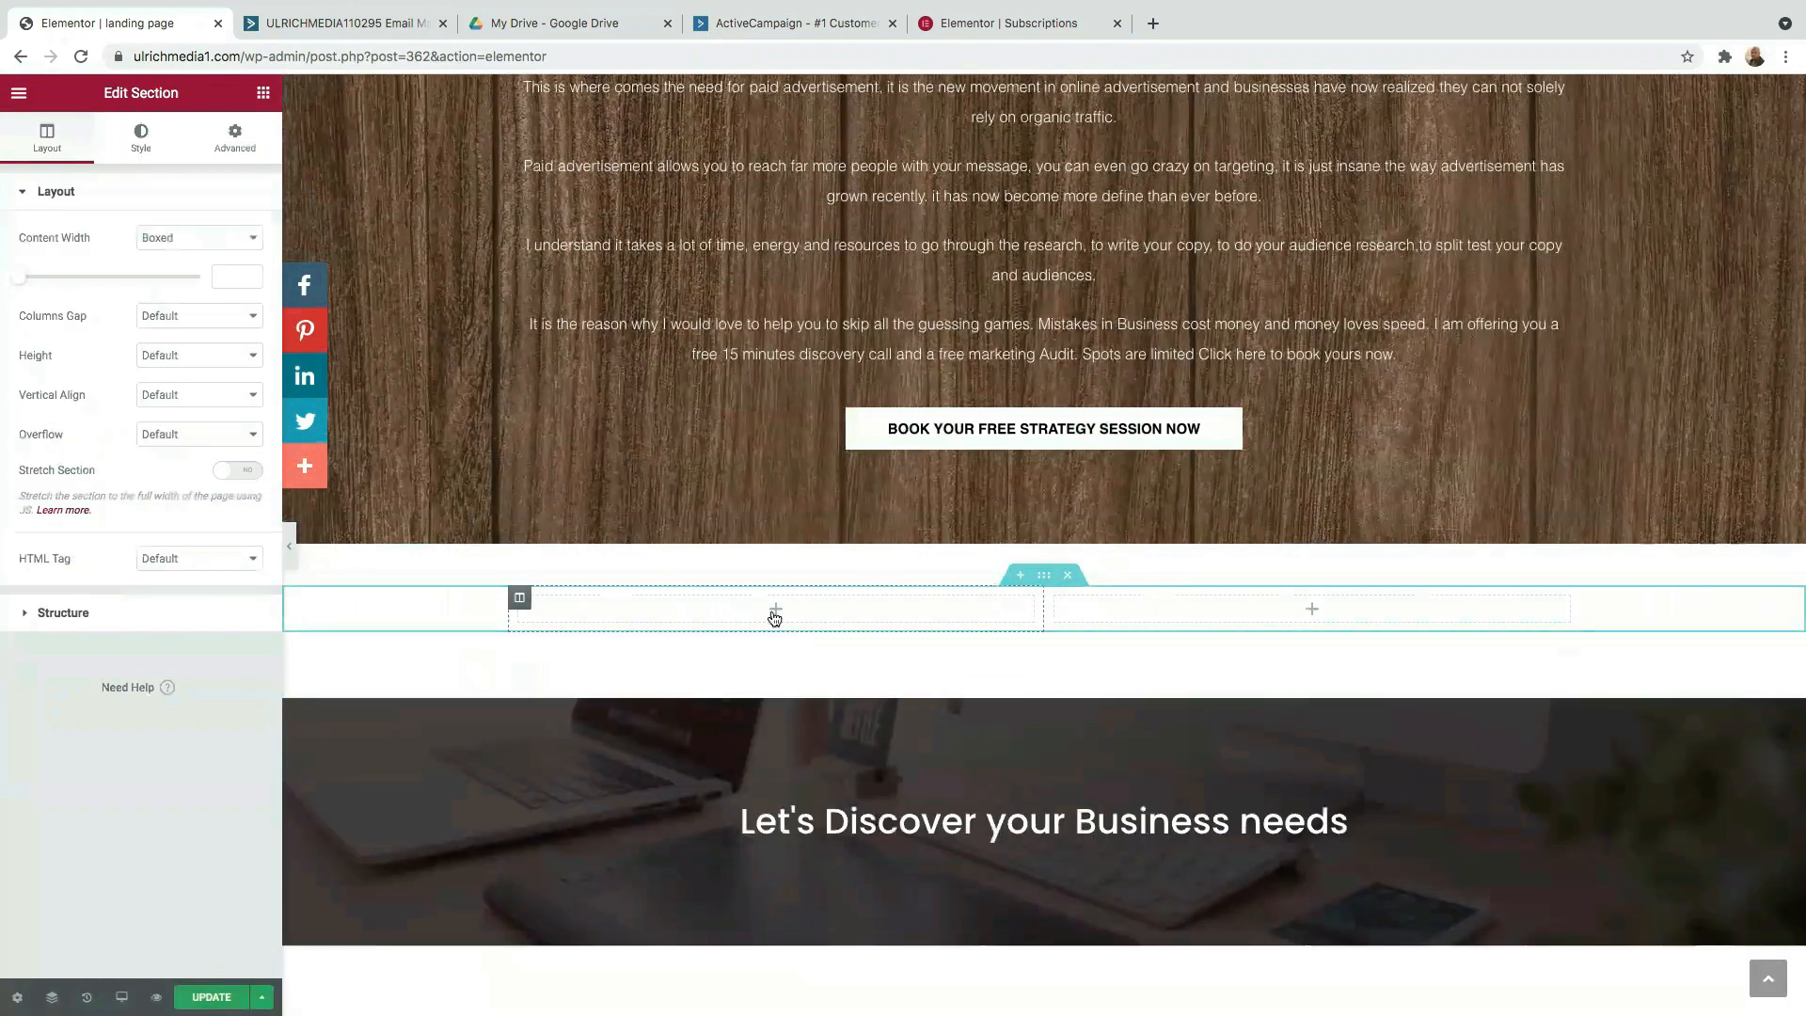
- Add a Form widget to the right column of the new section and remove its Message field
scroll(1310, 488, "down", 1)
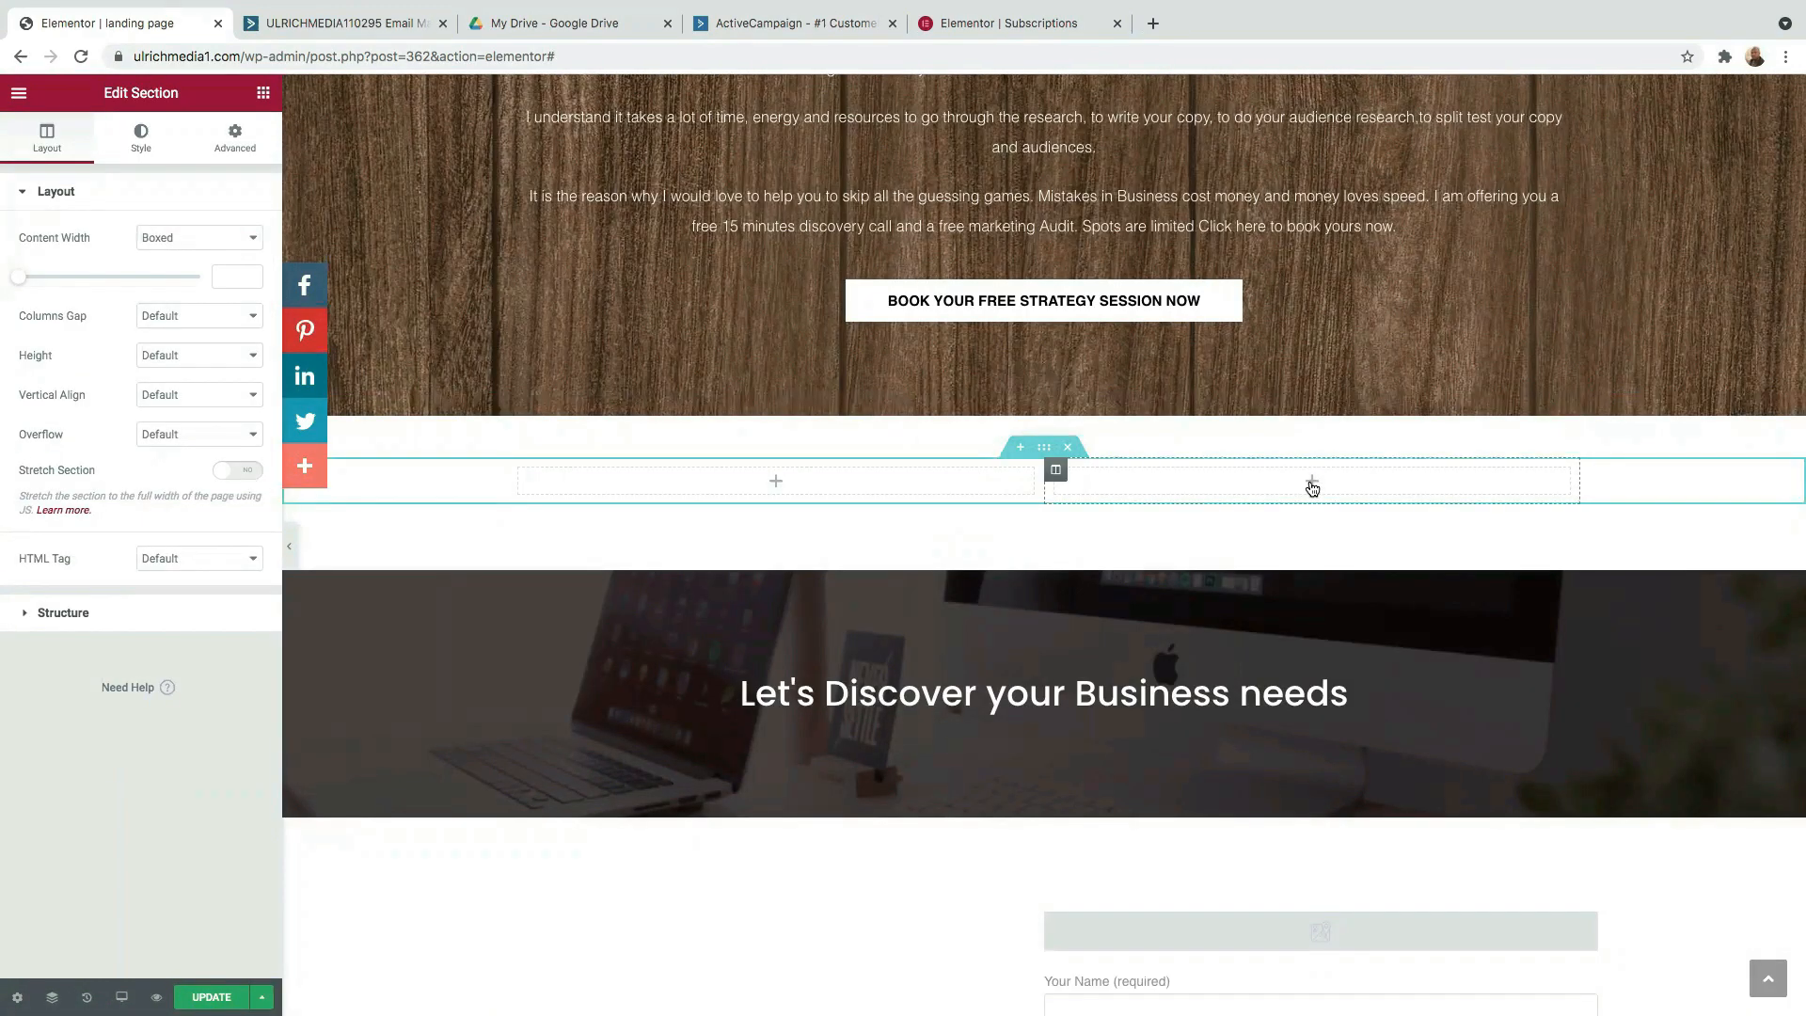
left_click(1311, 487)
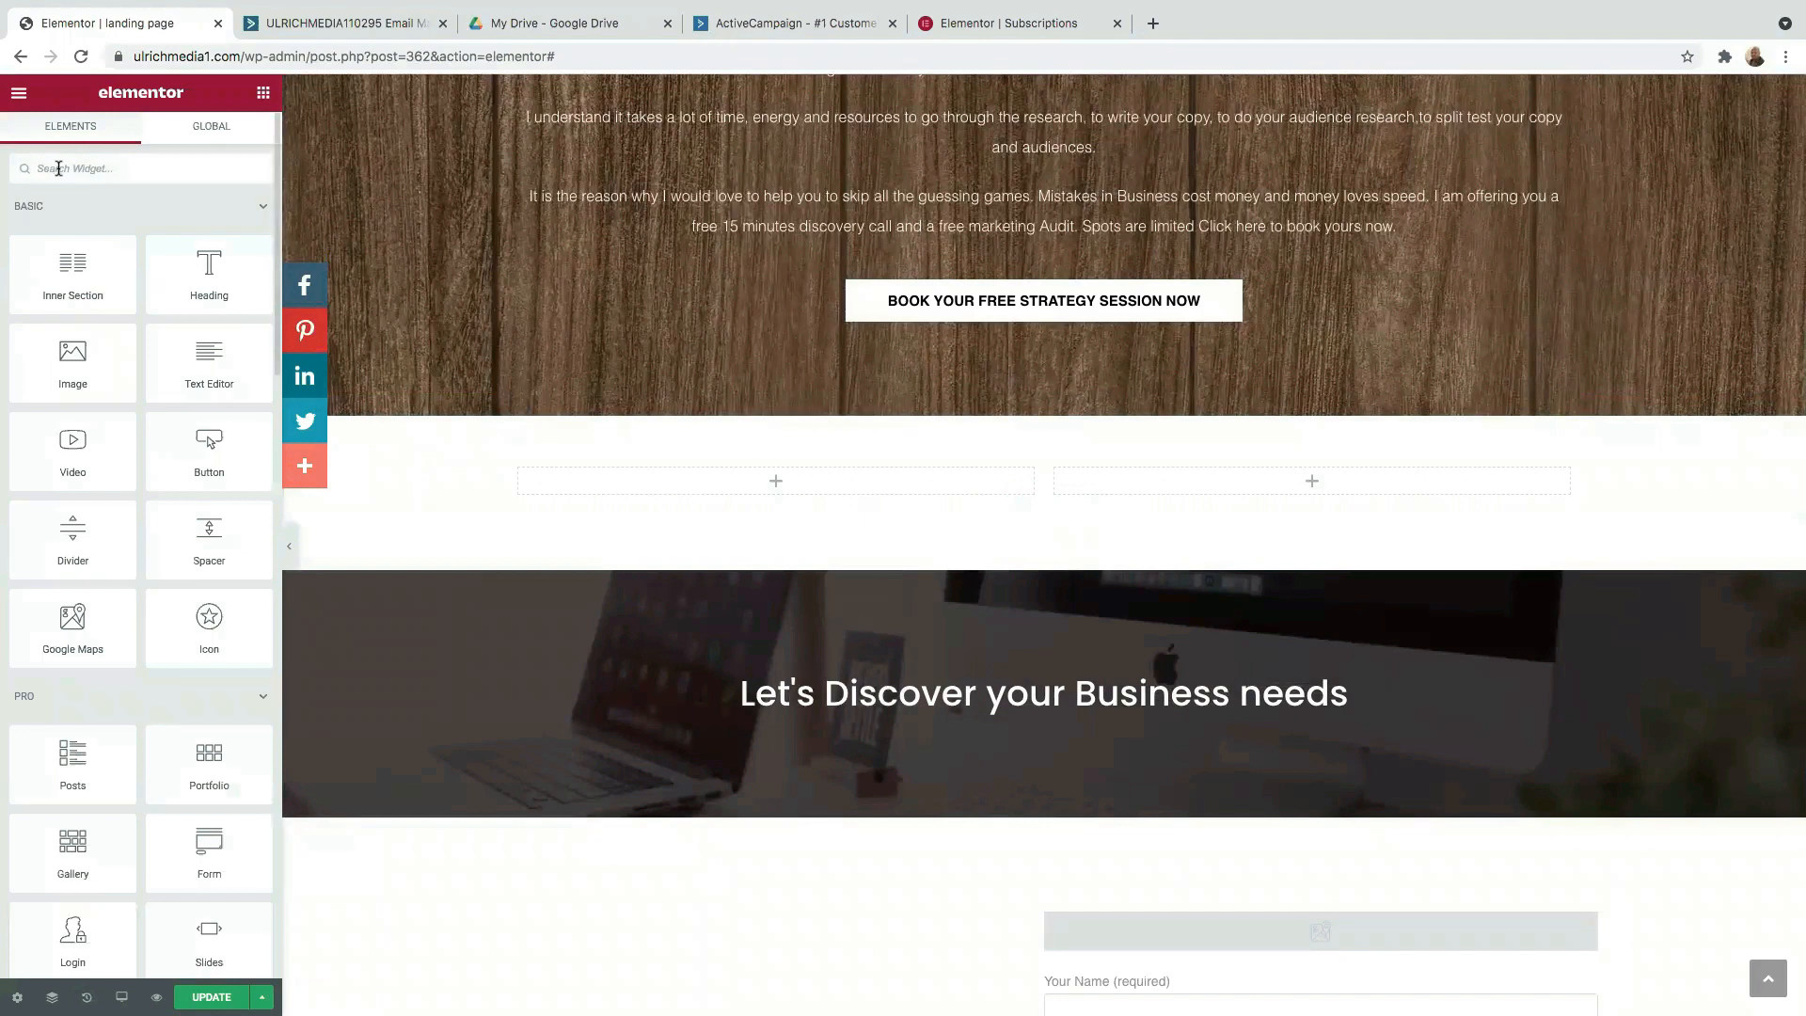
type("form")
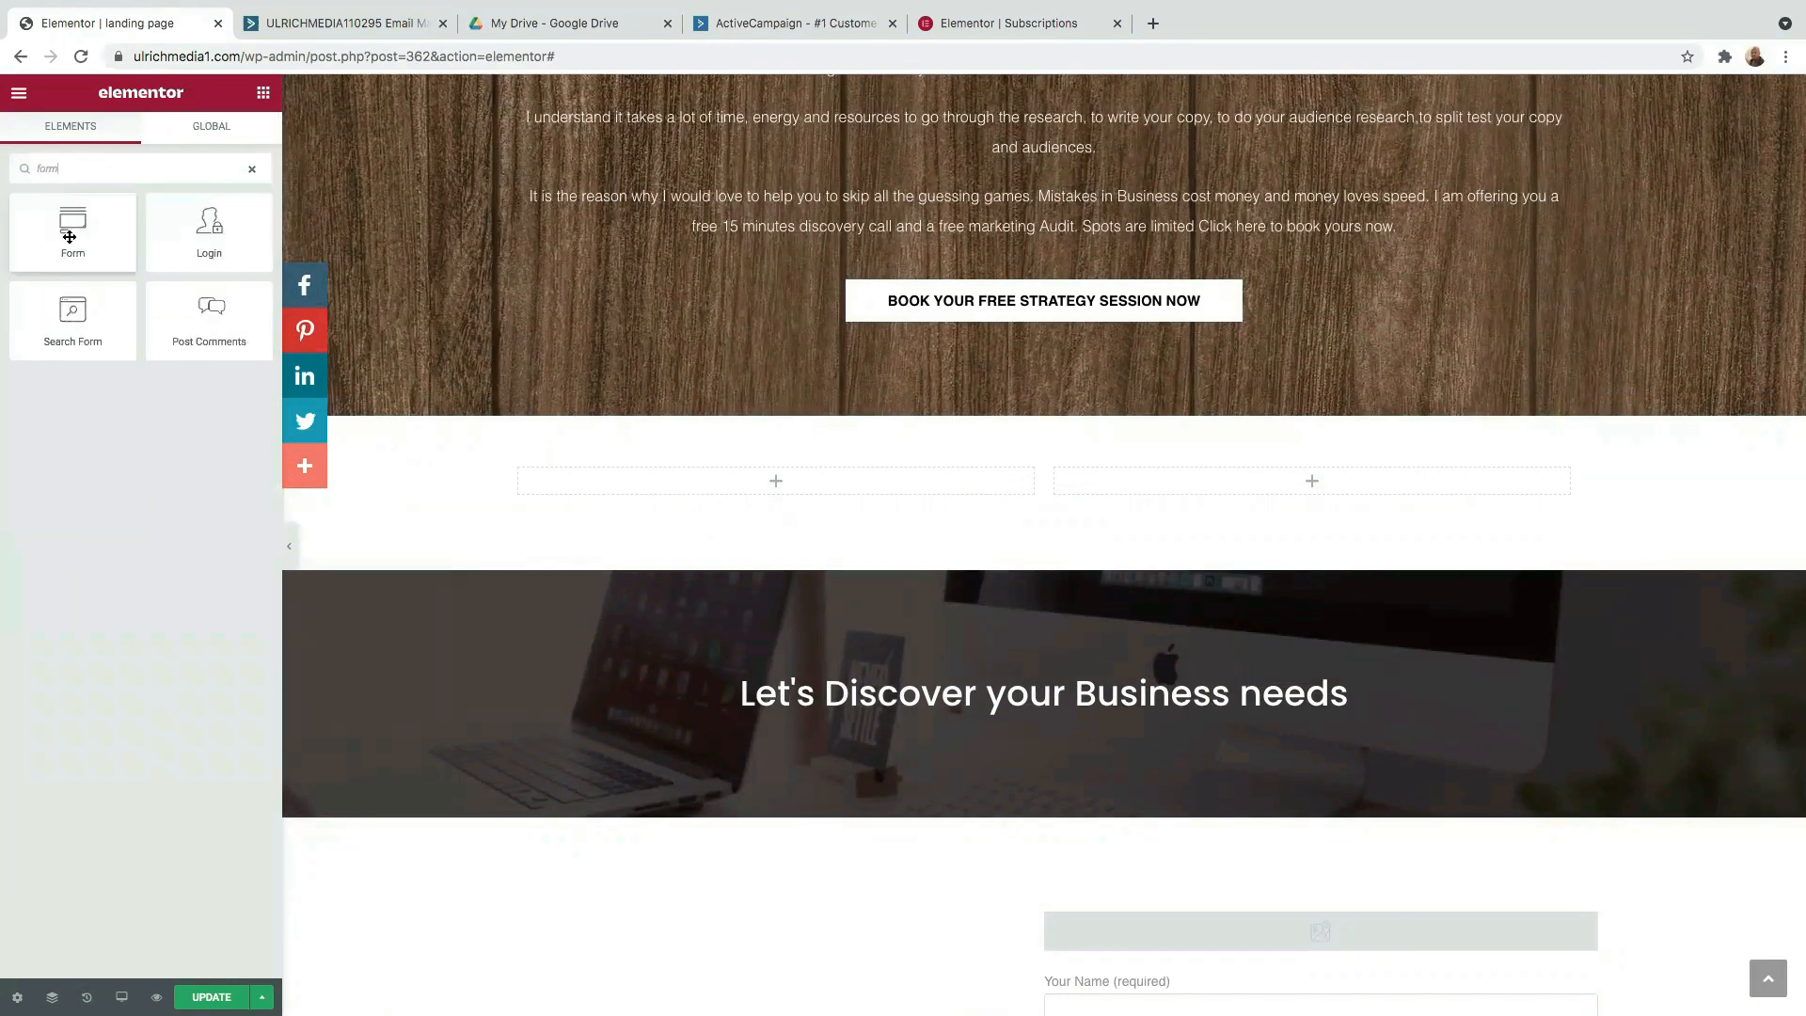
left_click_drag(73, 225, 1329, 491)
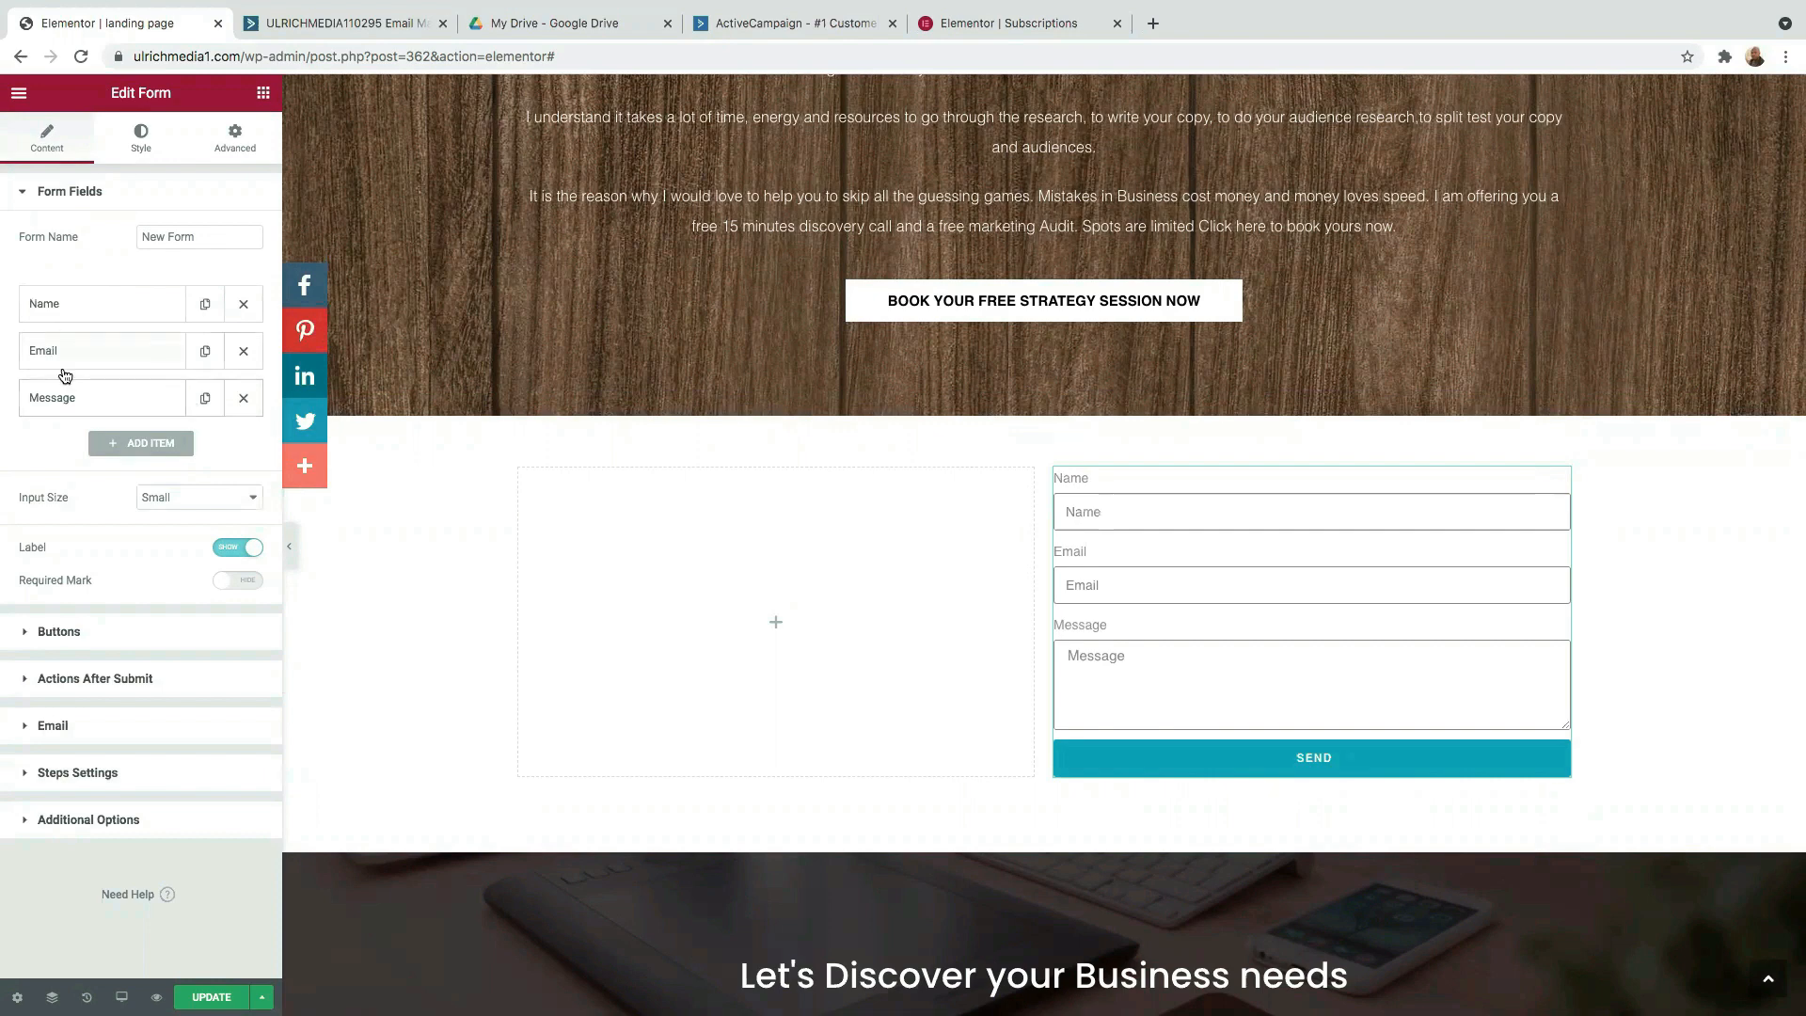
left_click(242, 398)
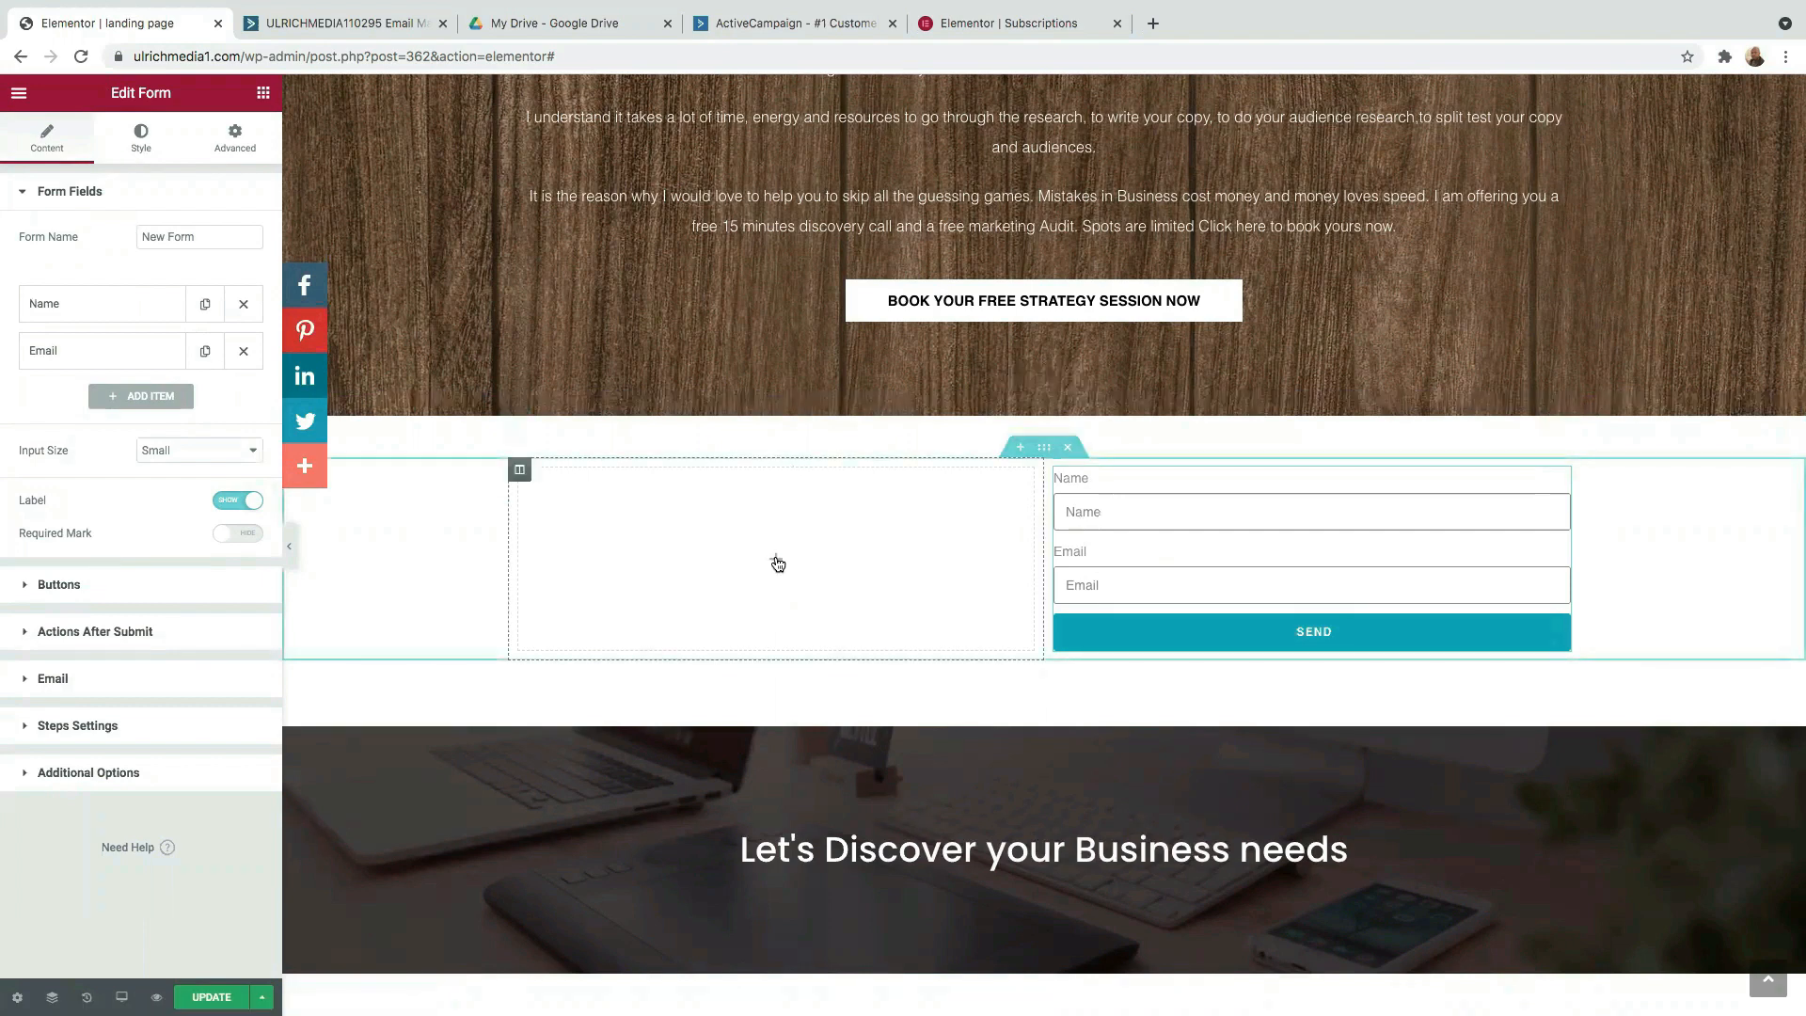
- Add an Image widget to the left column beside the form and set its image size to Medium - 300 x 300
left_click(776, 563)
scroll(779, 395, "down", 2)
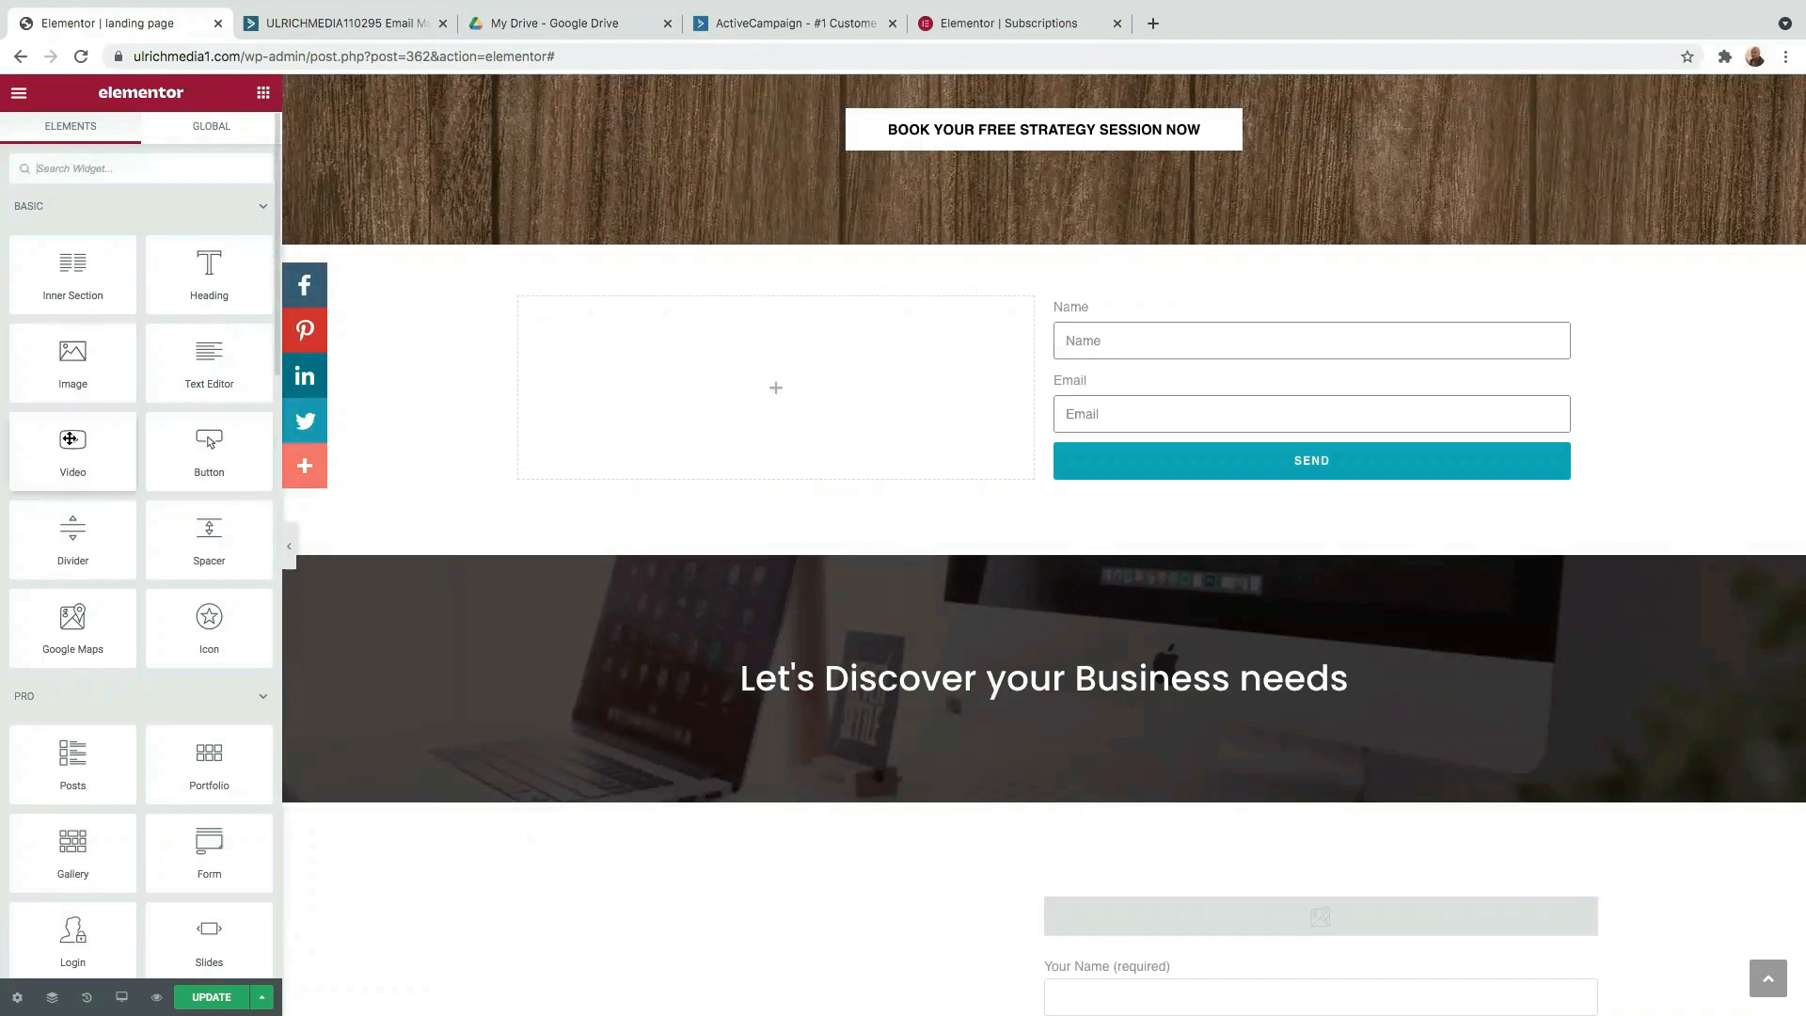
left_click_drag(75, 372, 817, 394)
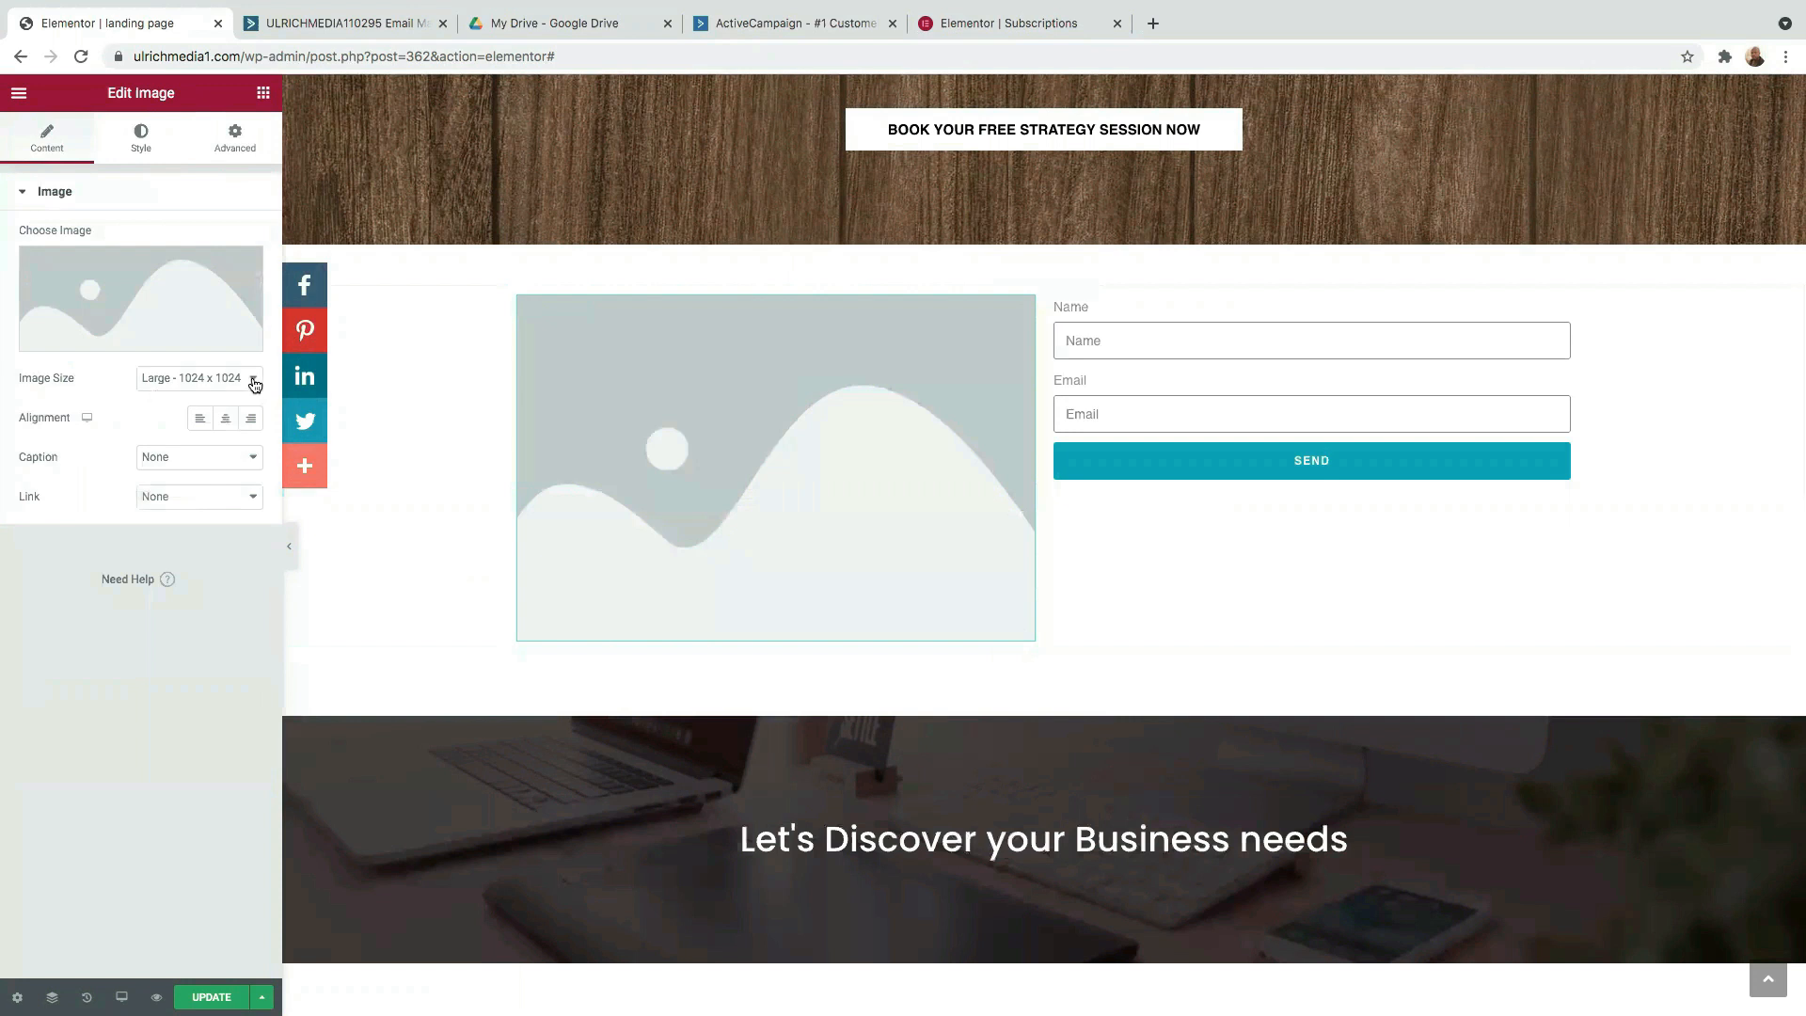
left_click(254, 380)
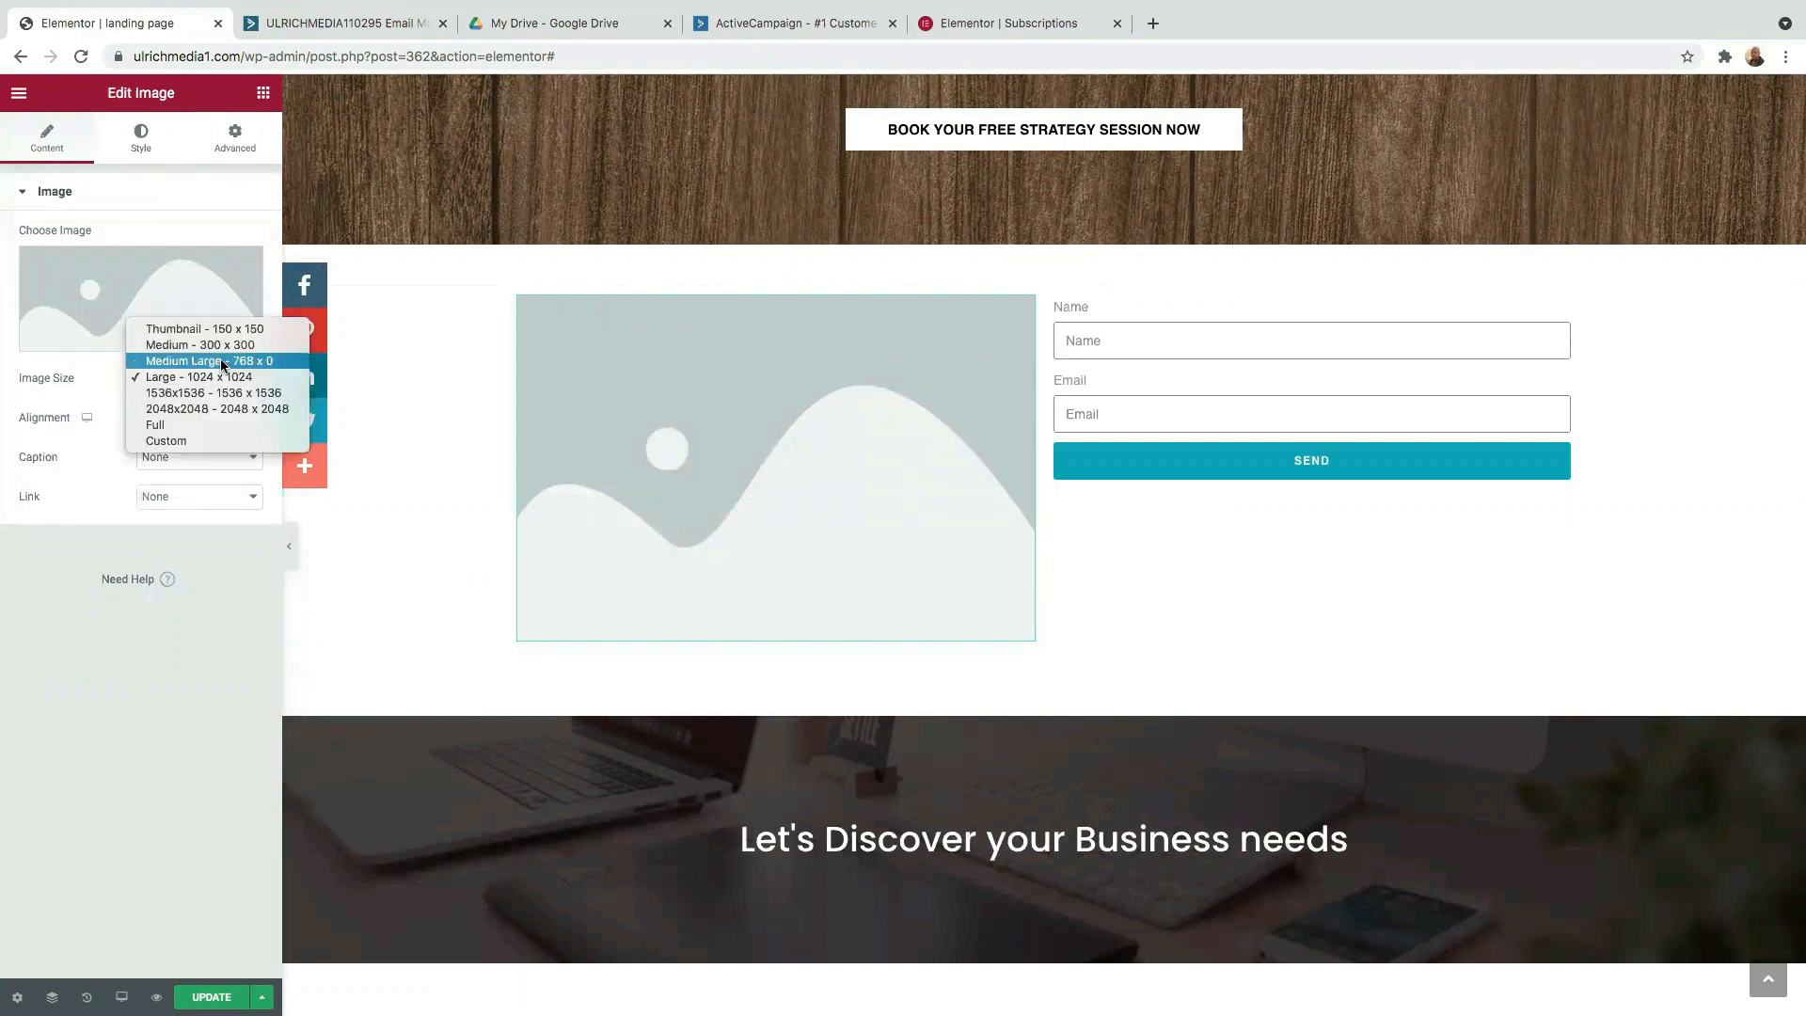
left_click(226, 346)
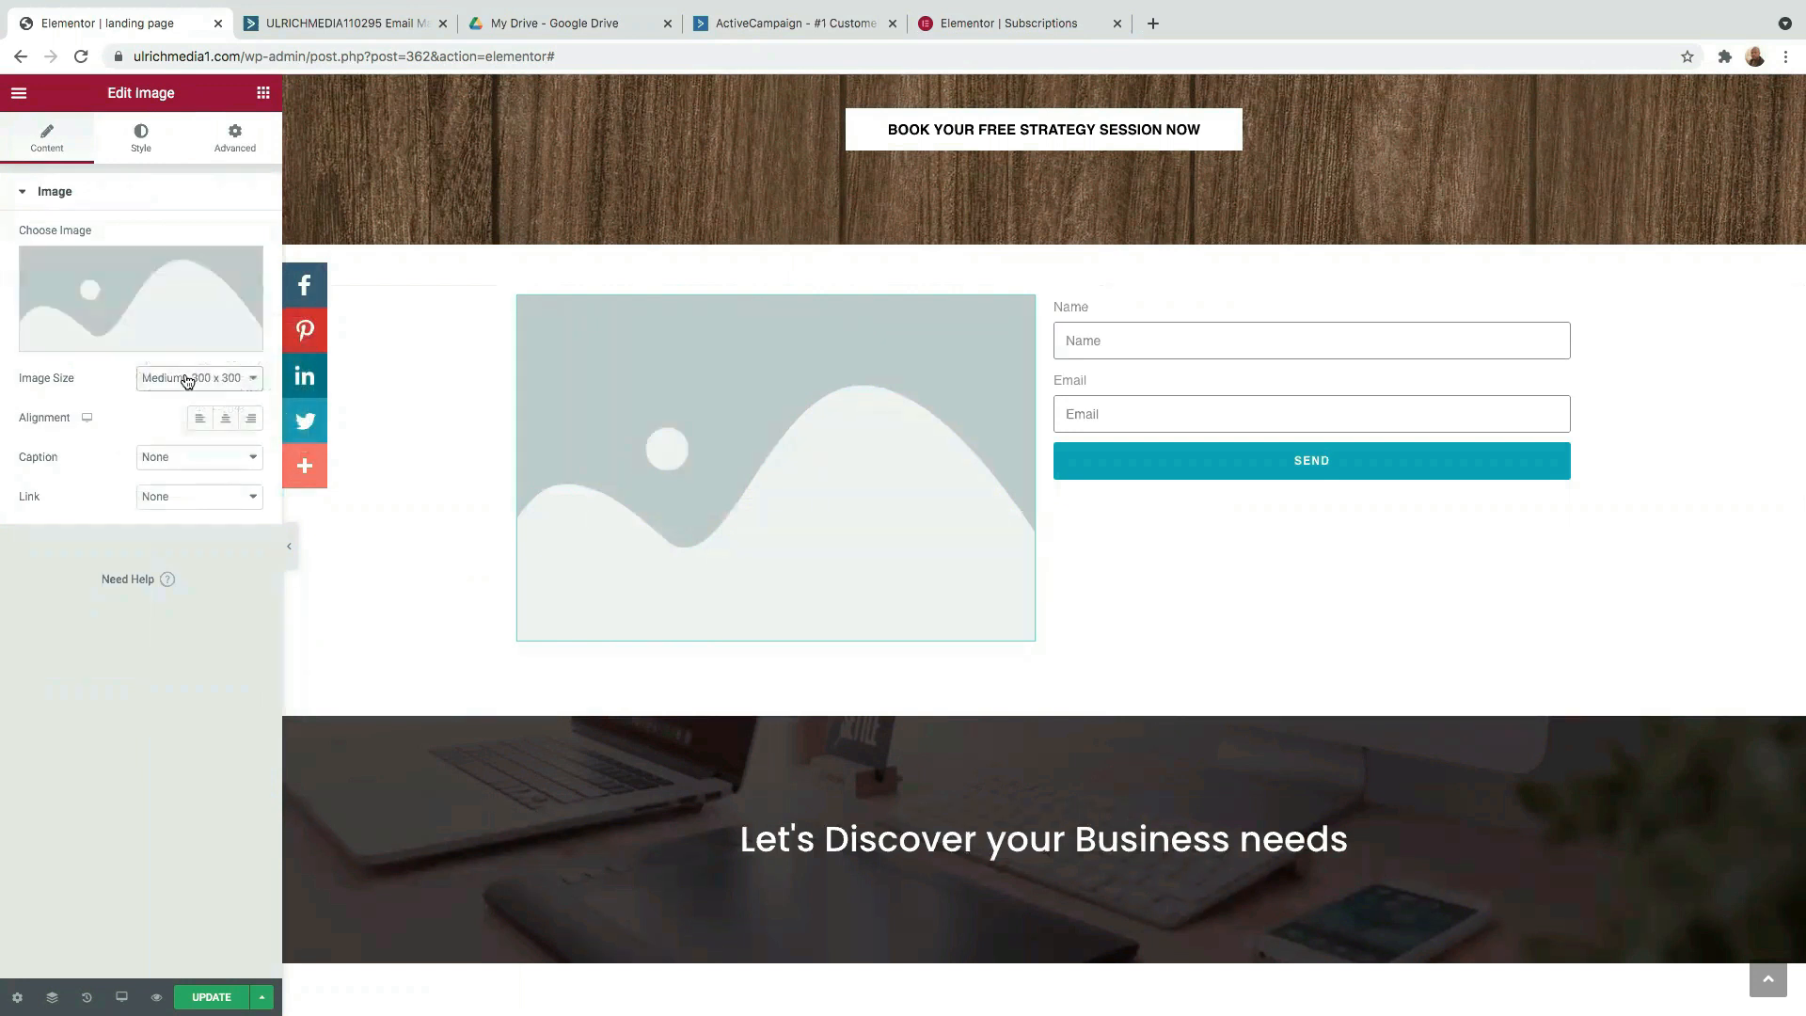
left_click(242, 385)
left_click(747, 442)
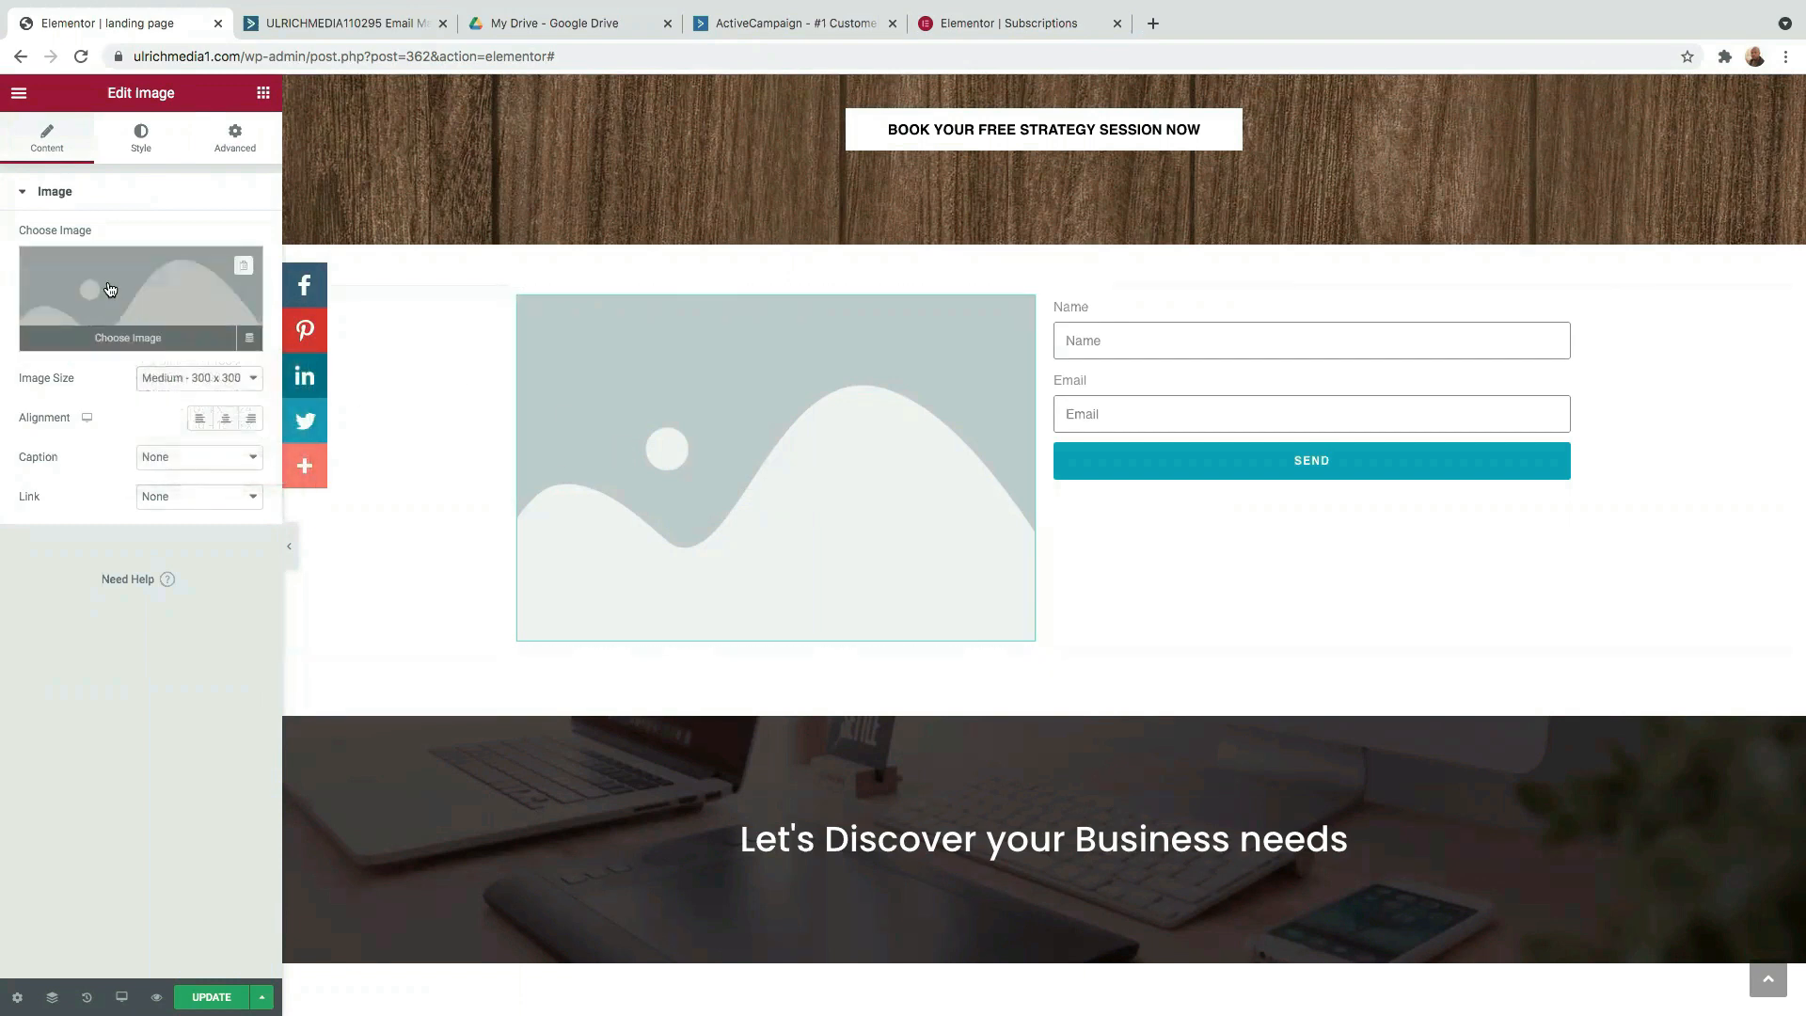
- Insert Book-Cover.jpg from the media library as the left column's image
left_click(95, 293)
left_click(137, 355)
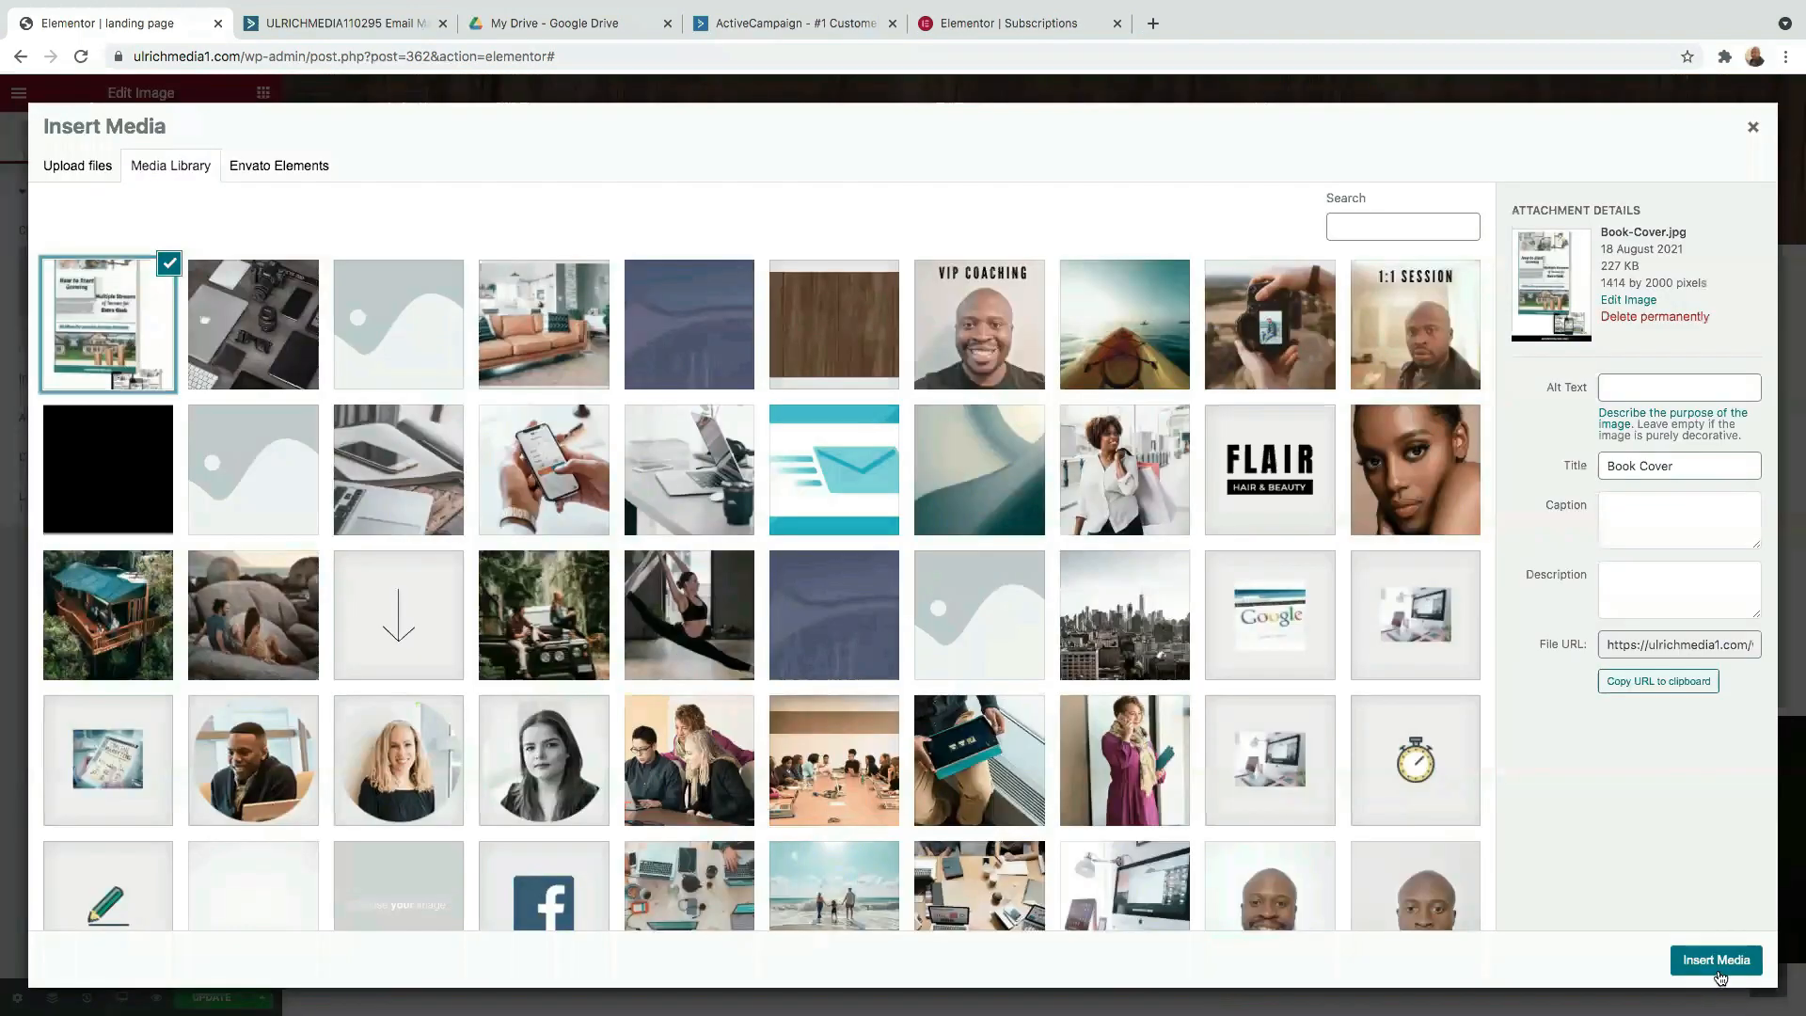
left_click(1716, 974)
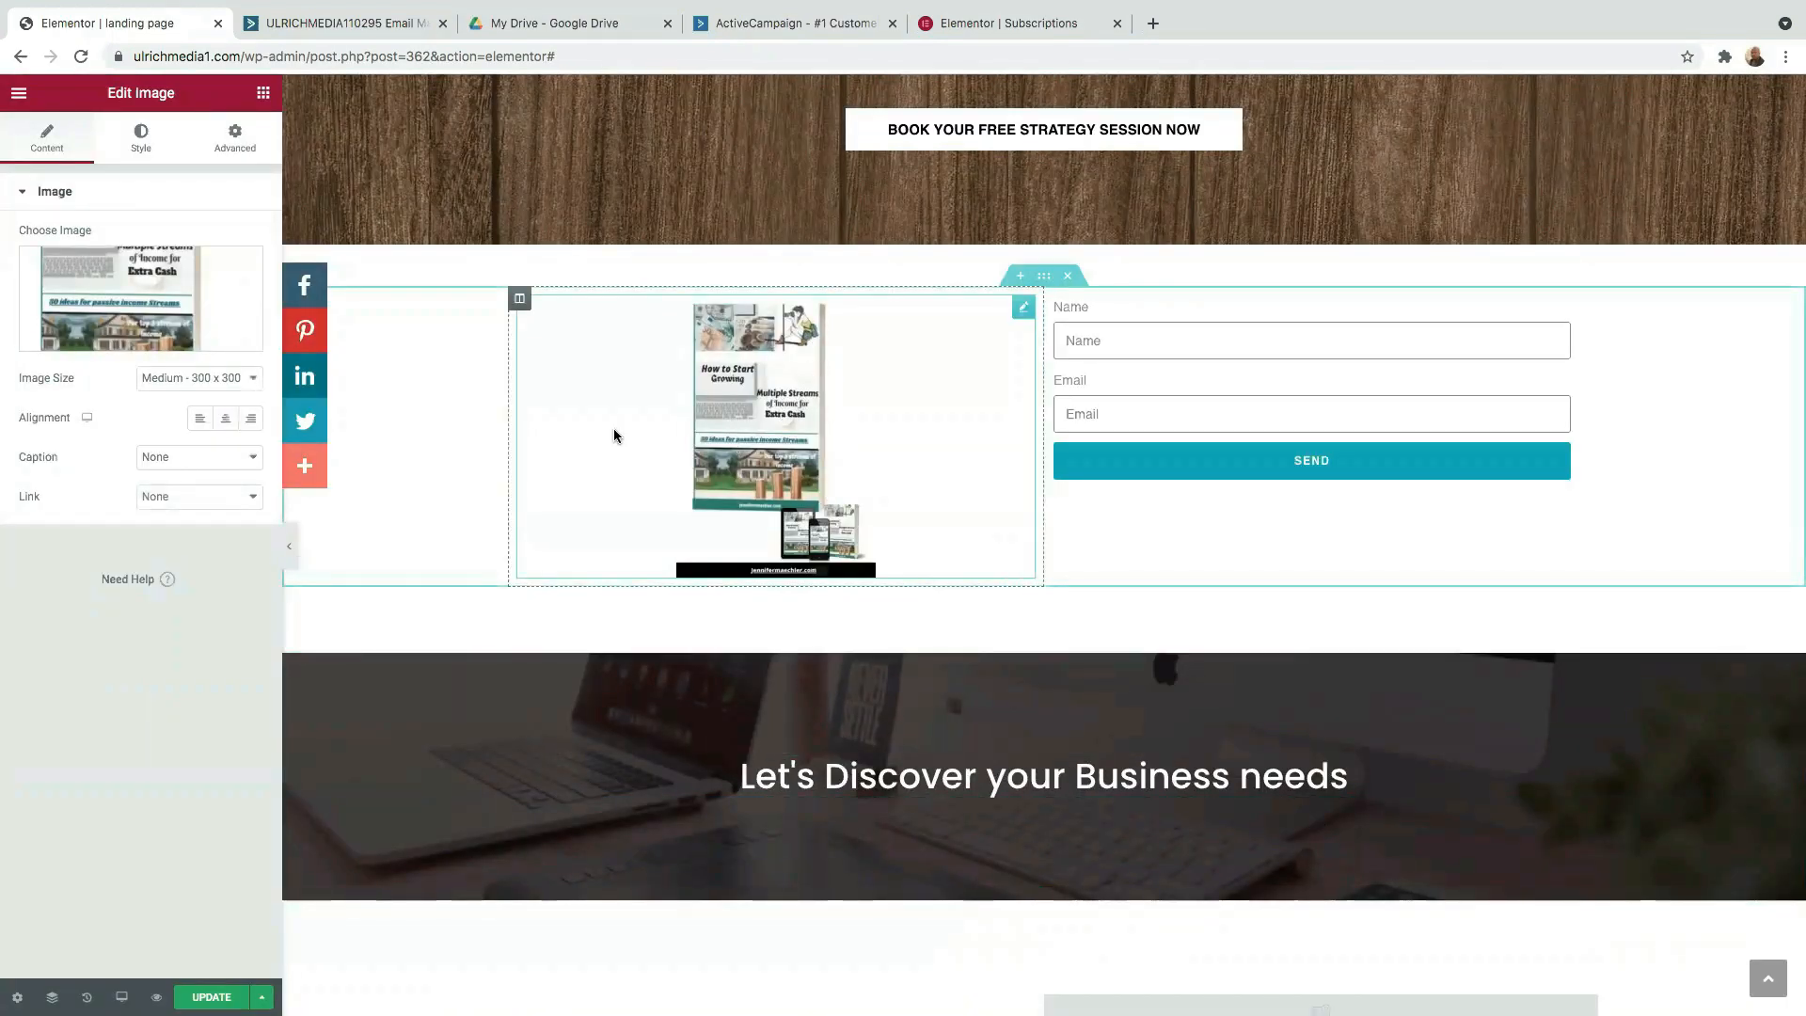
scroll(613, 435, "down", 1)
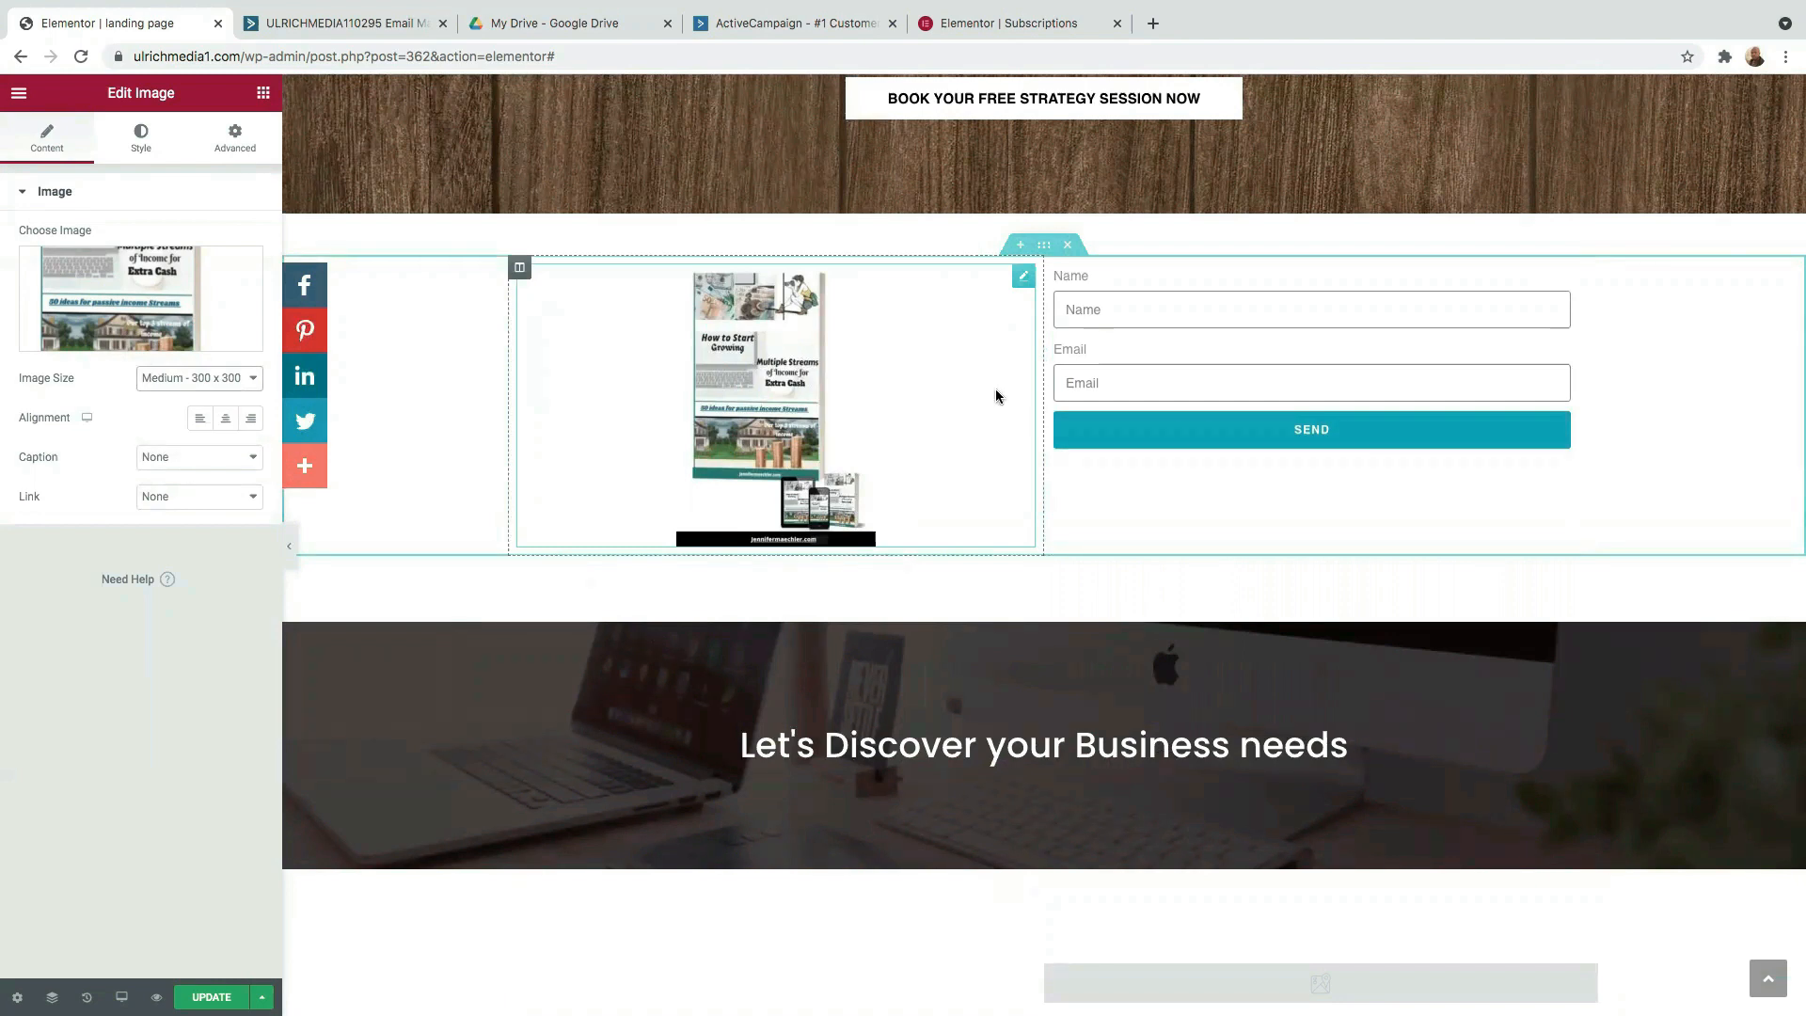
- Add, centred above the form, "Sign up below and you will receive our E-guide to 50 side Hustle ideas that you can start today to start making money."
left_click(1269, 286)
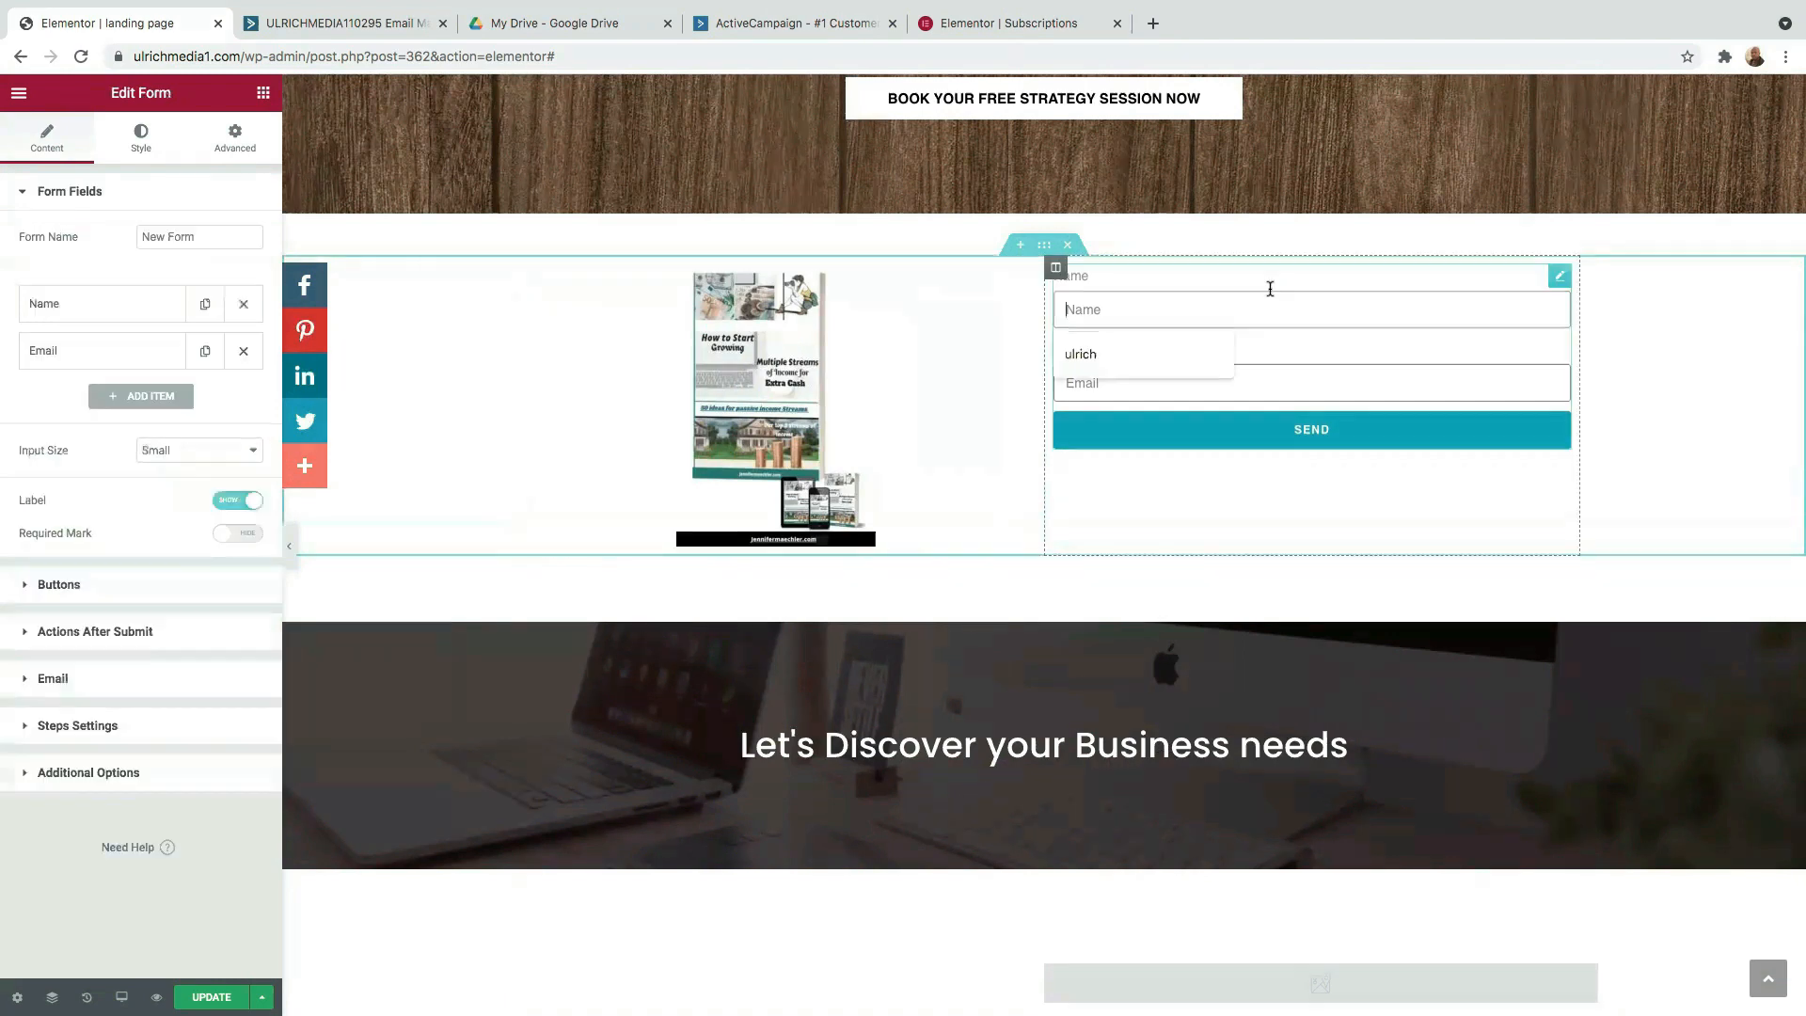
left_click(1056, 269)
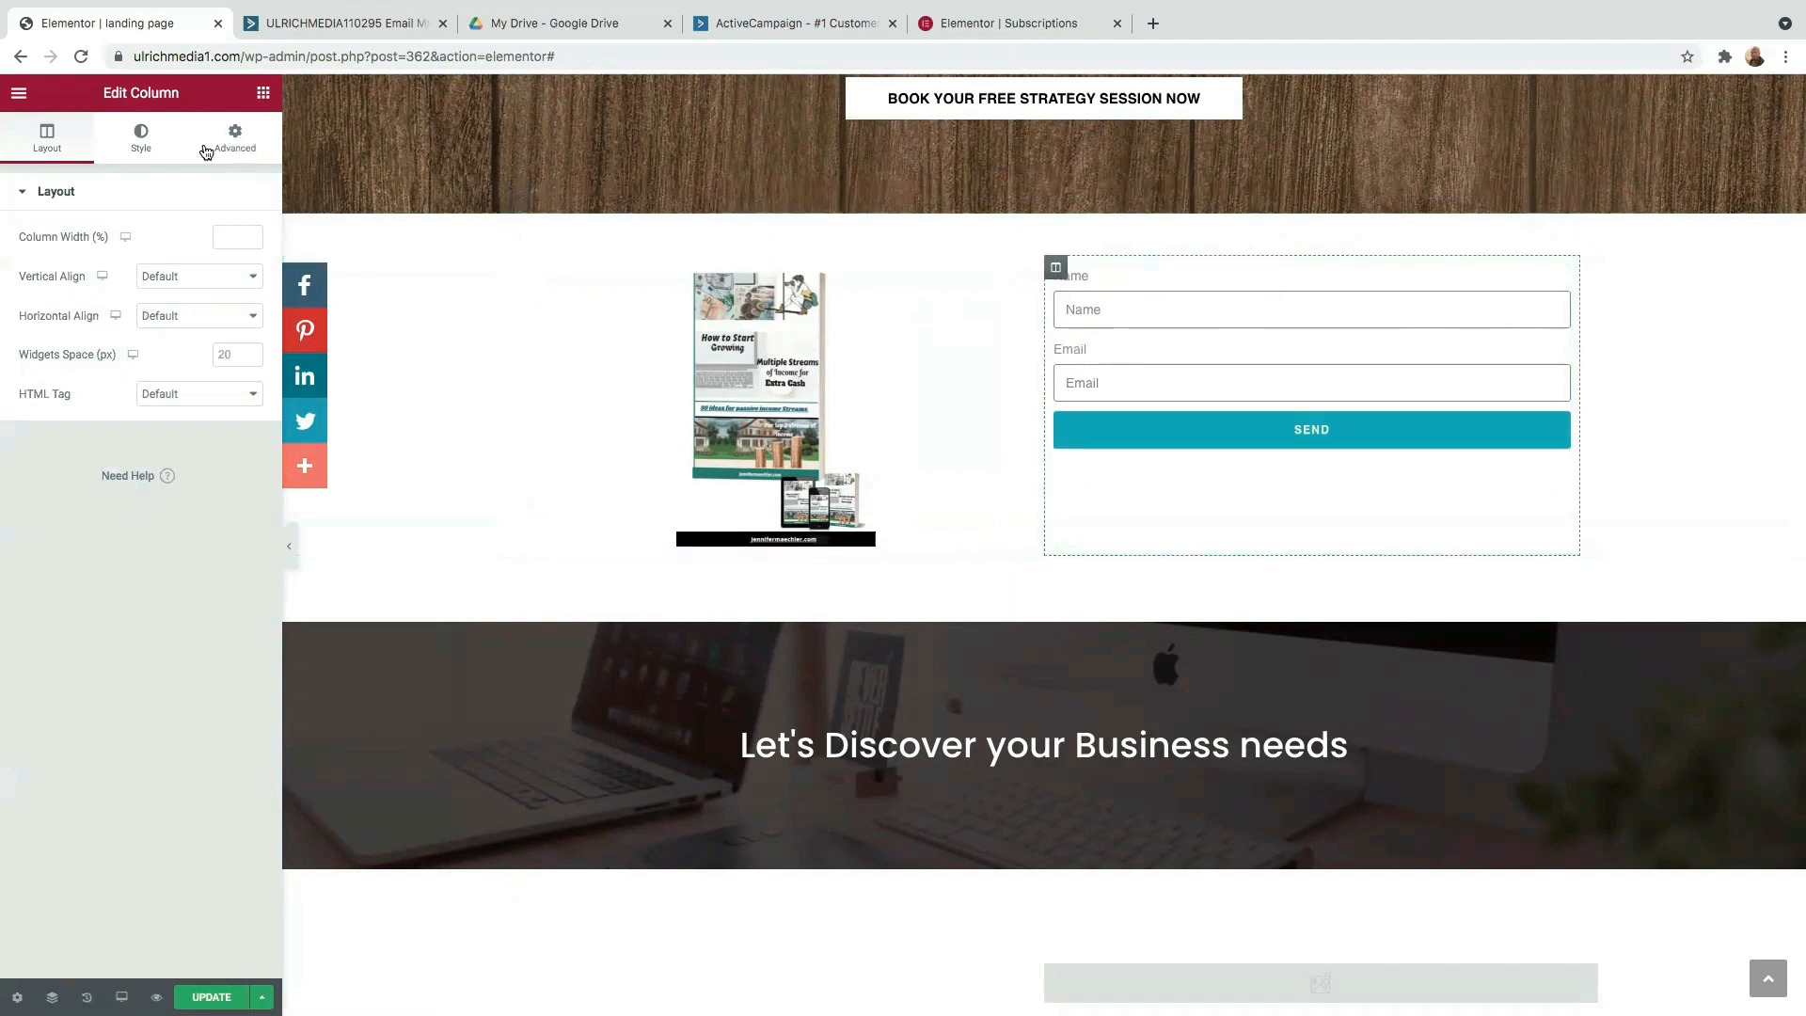
left_click(262, 94)
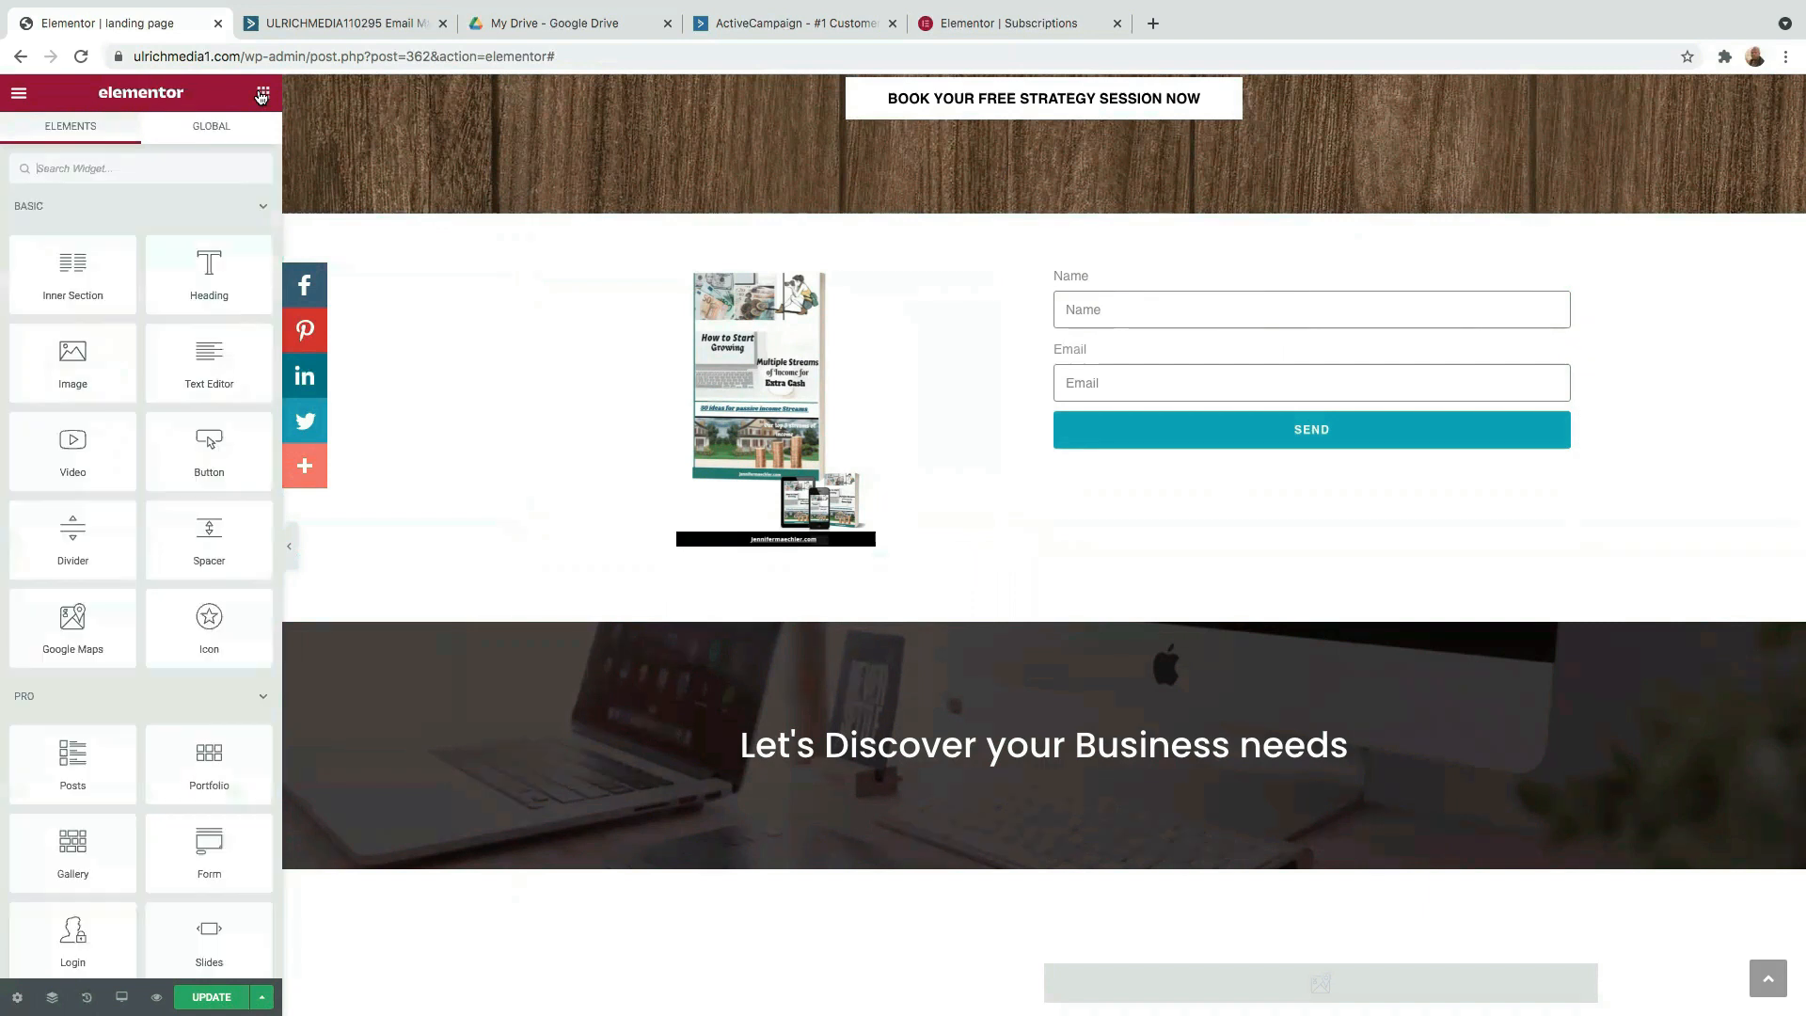
left_click_drag(209, 362, 1157, 282)
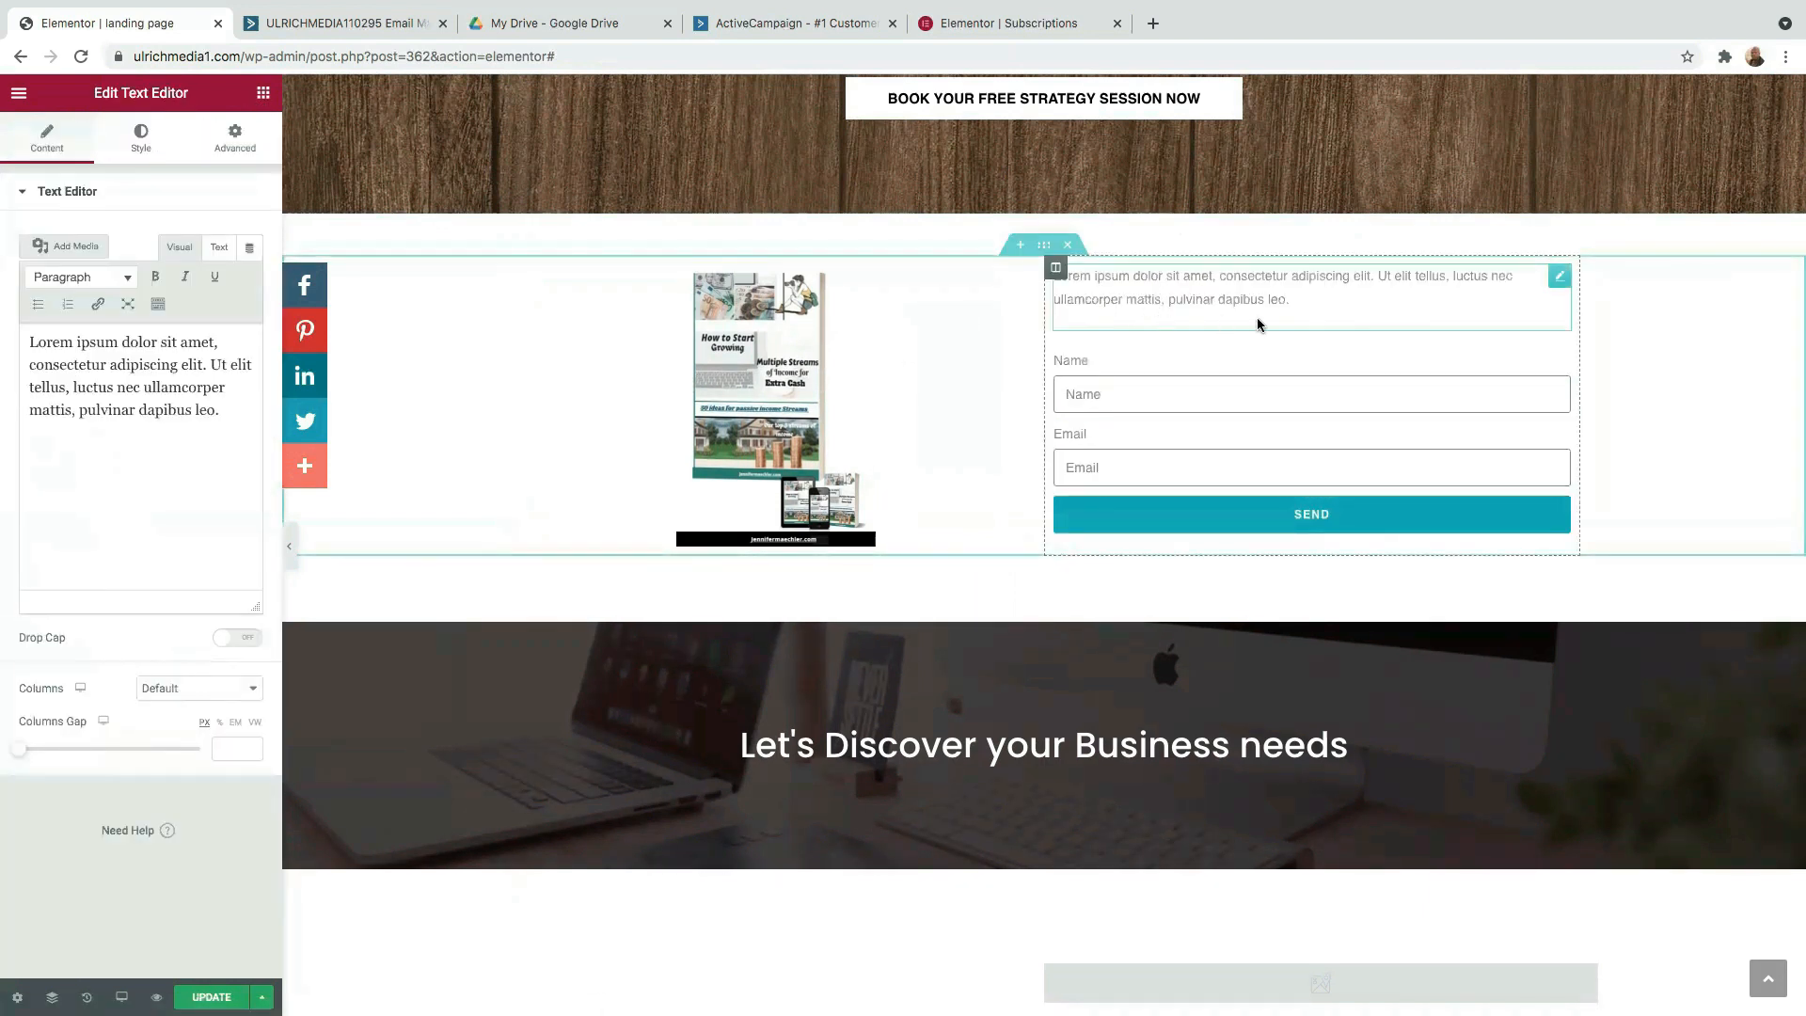
left_click_drag(225, 411, 25, 330)
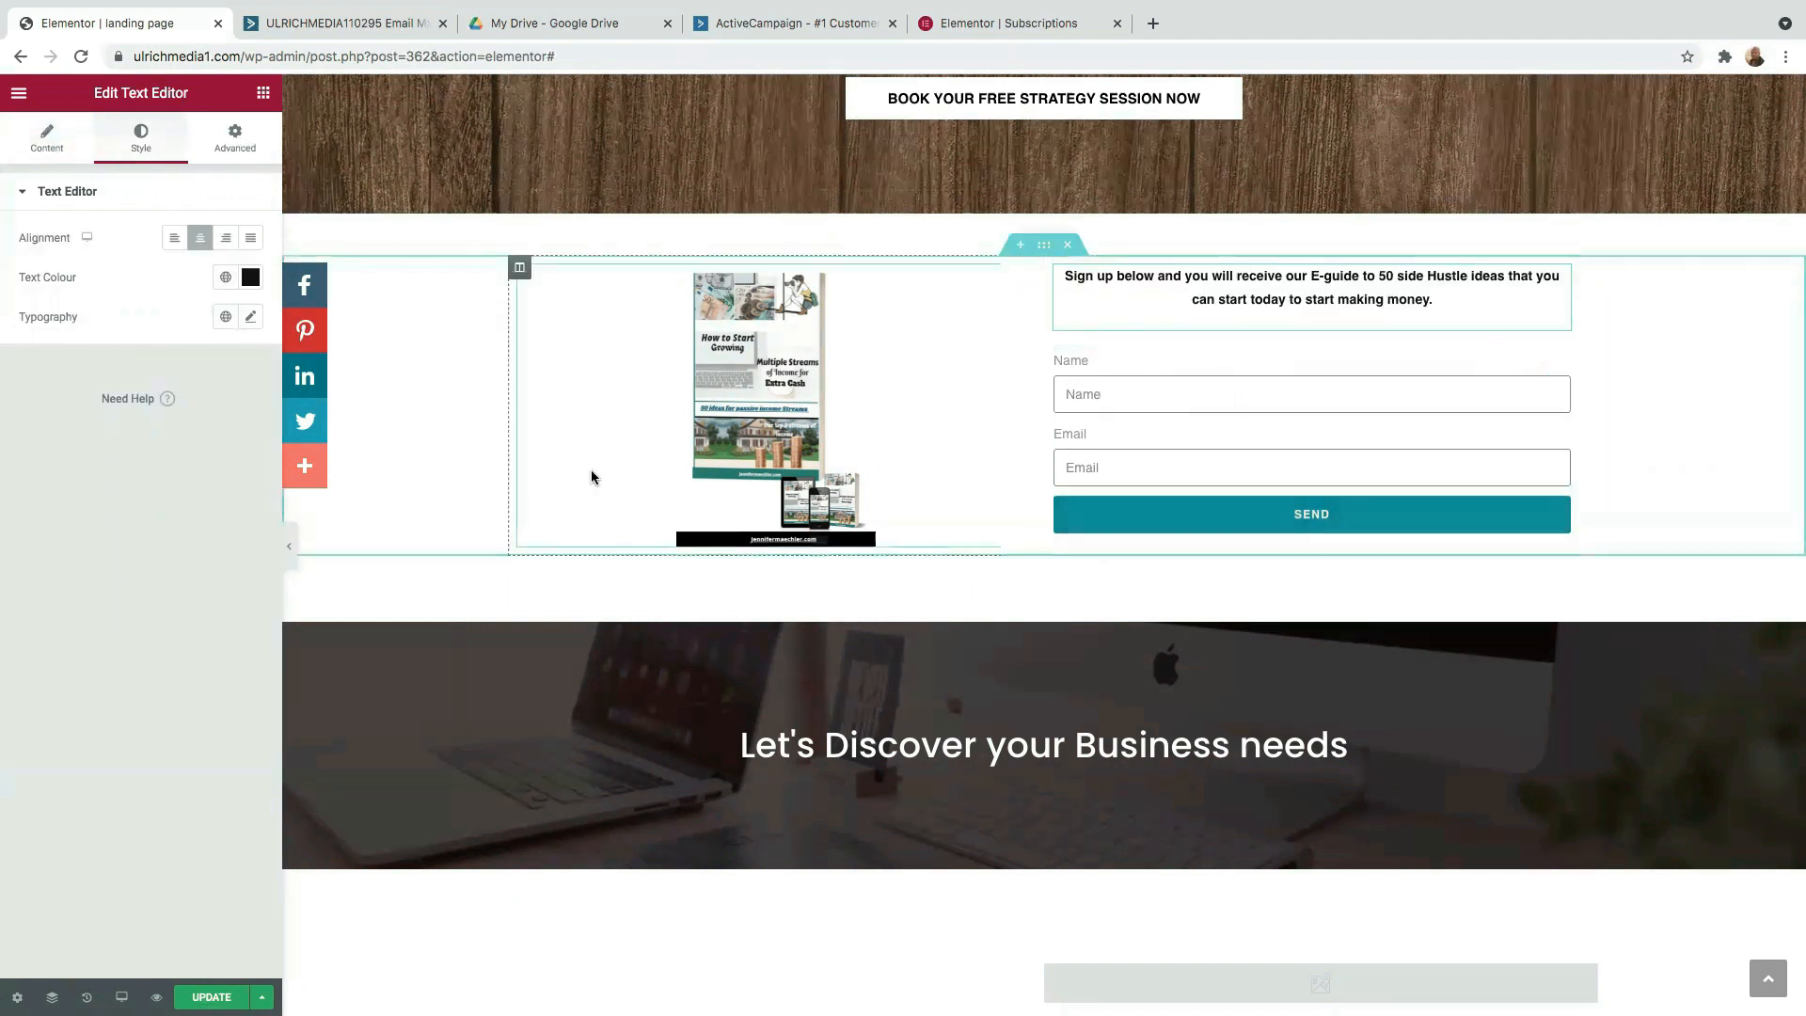
- Set the font size of the sign-up text above the form to 22 px
left_click(249, 317)
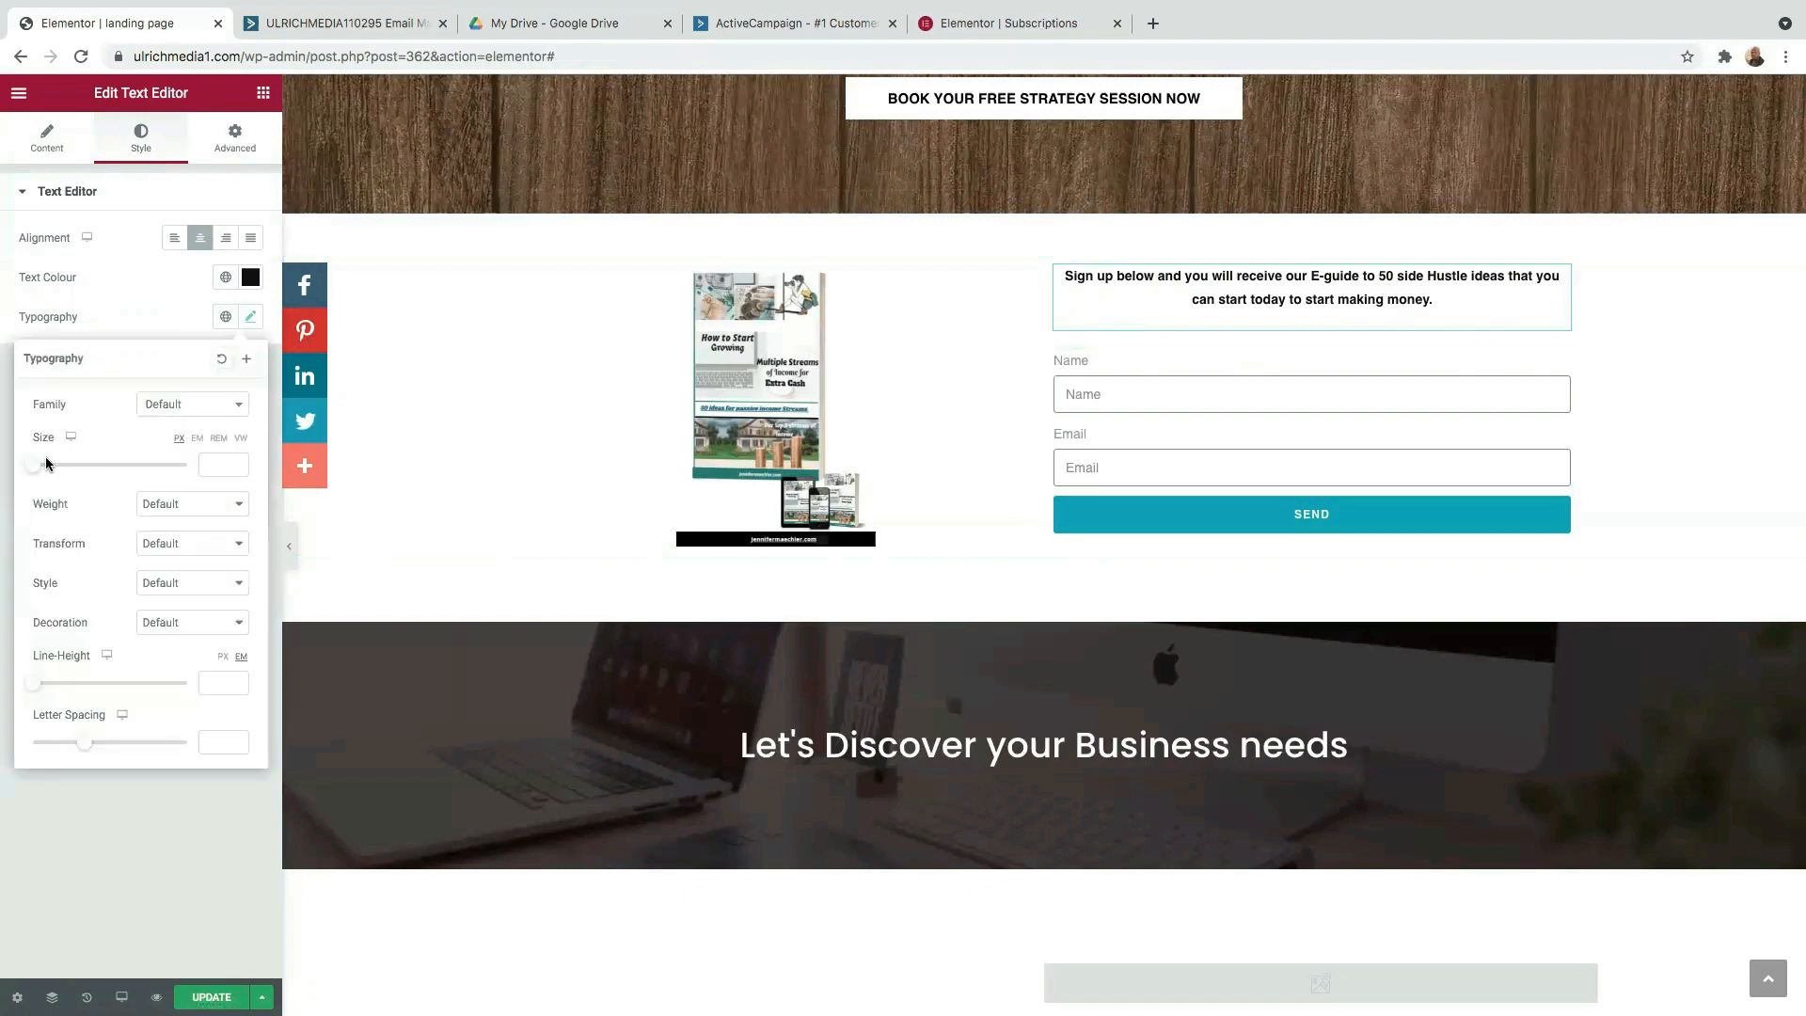
left_click_drag(33, 467, 50, 469)
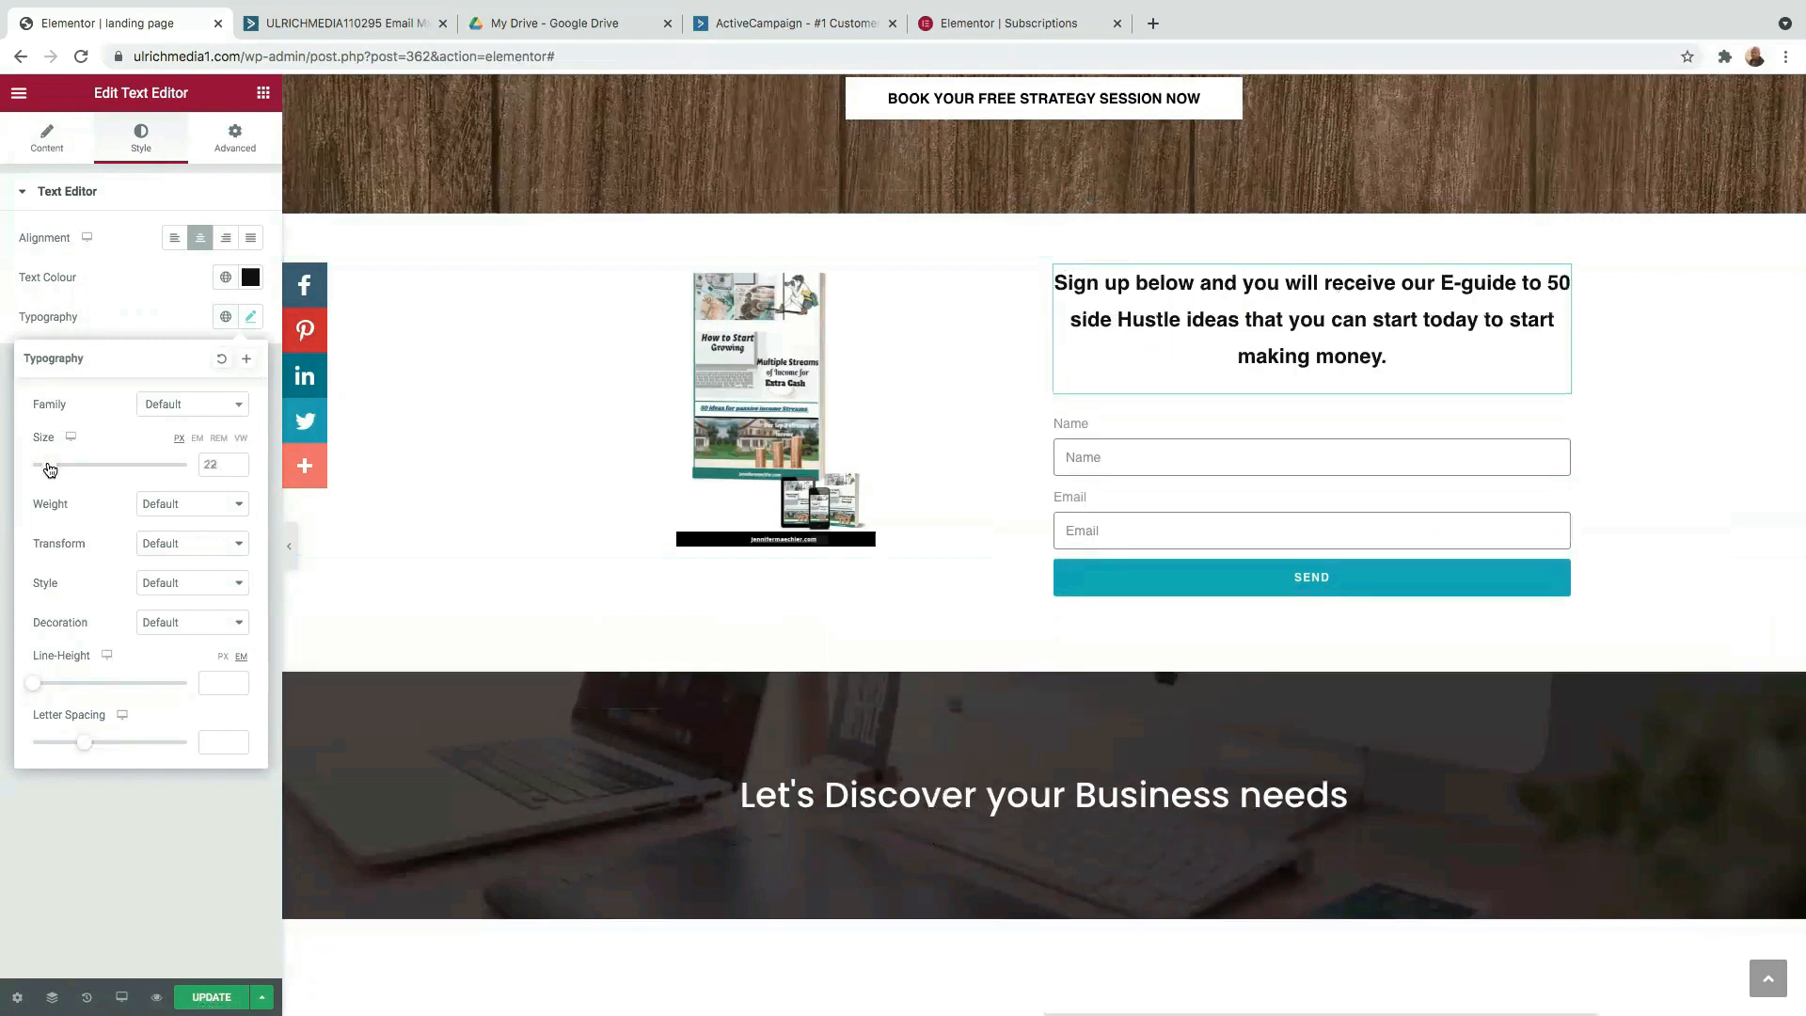
left_click_drag(46, 470, 45, 471)
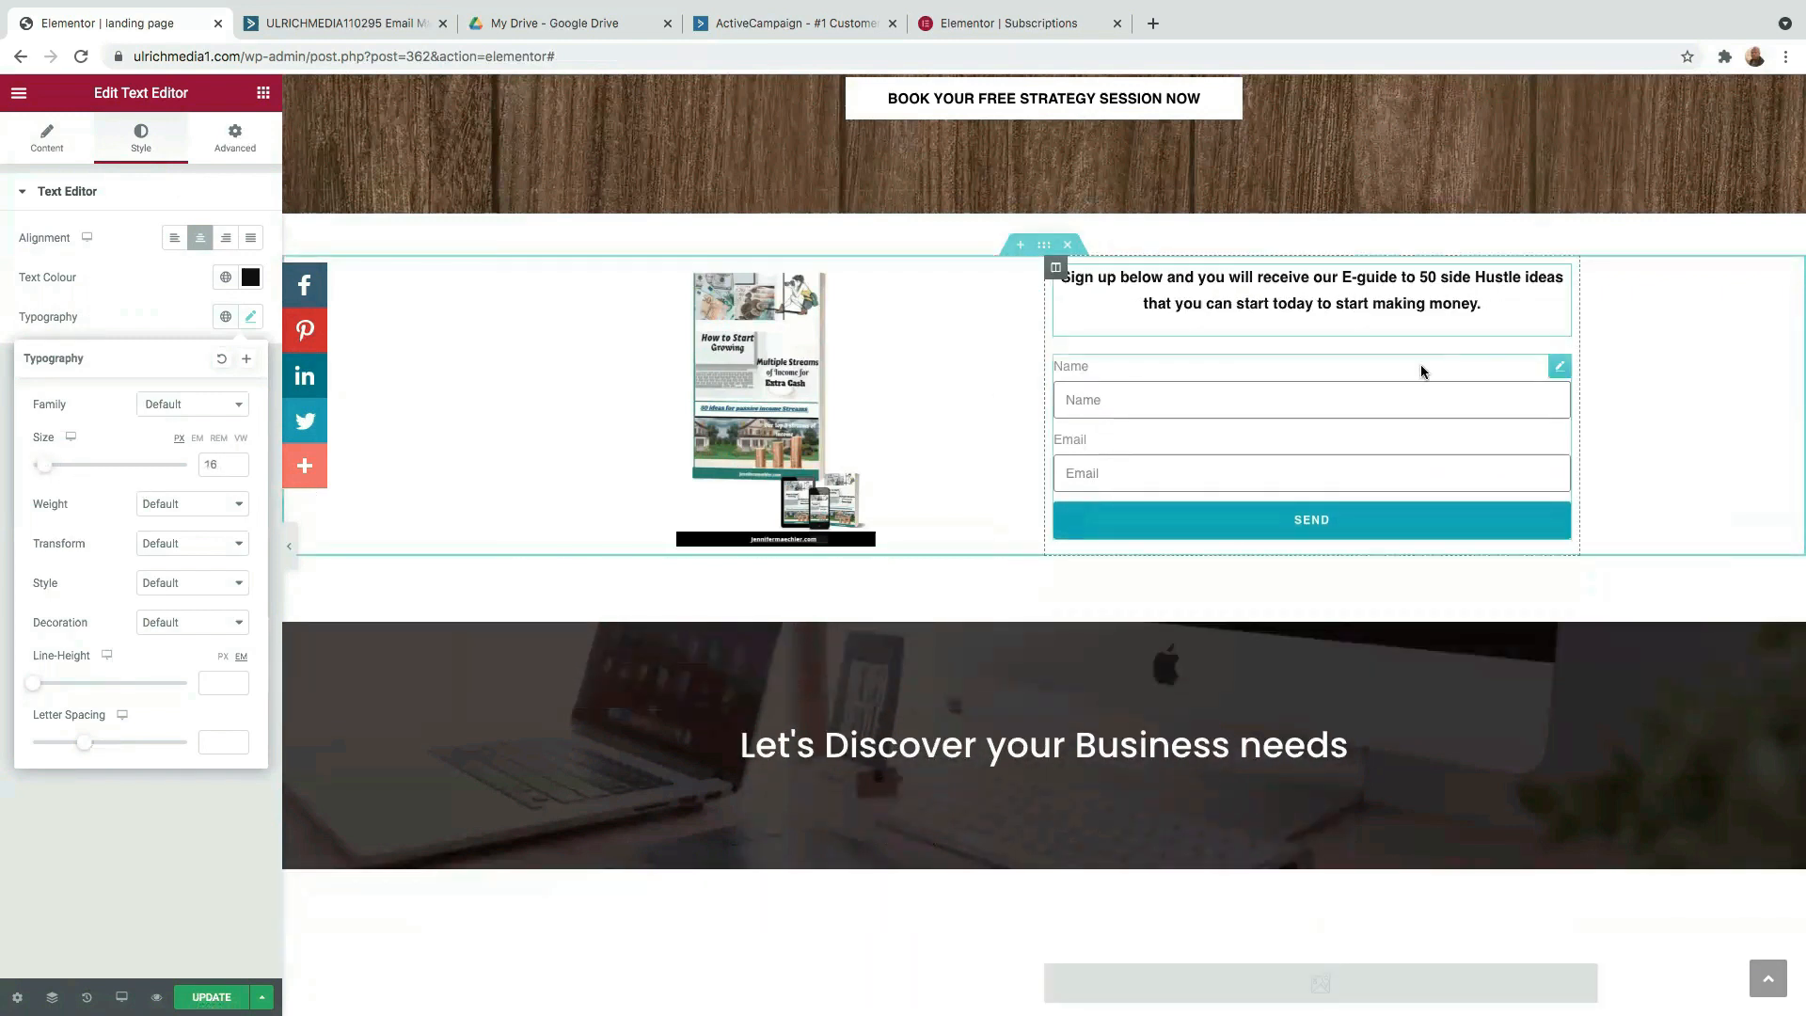
left_click(1700, 364)
scroll(985, 439, "up", 4)
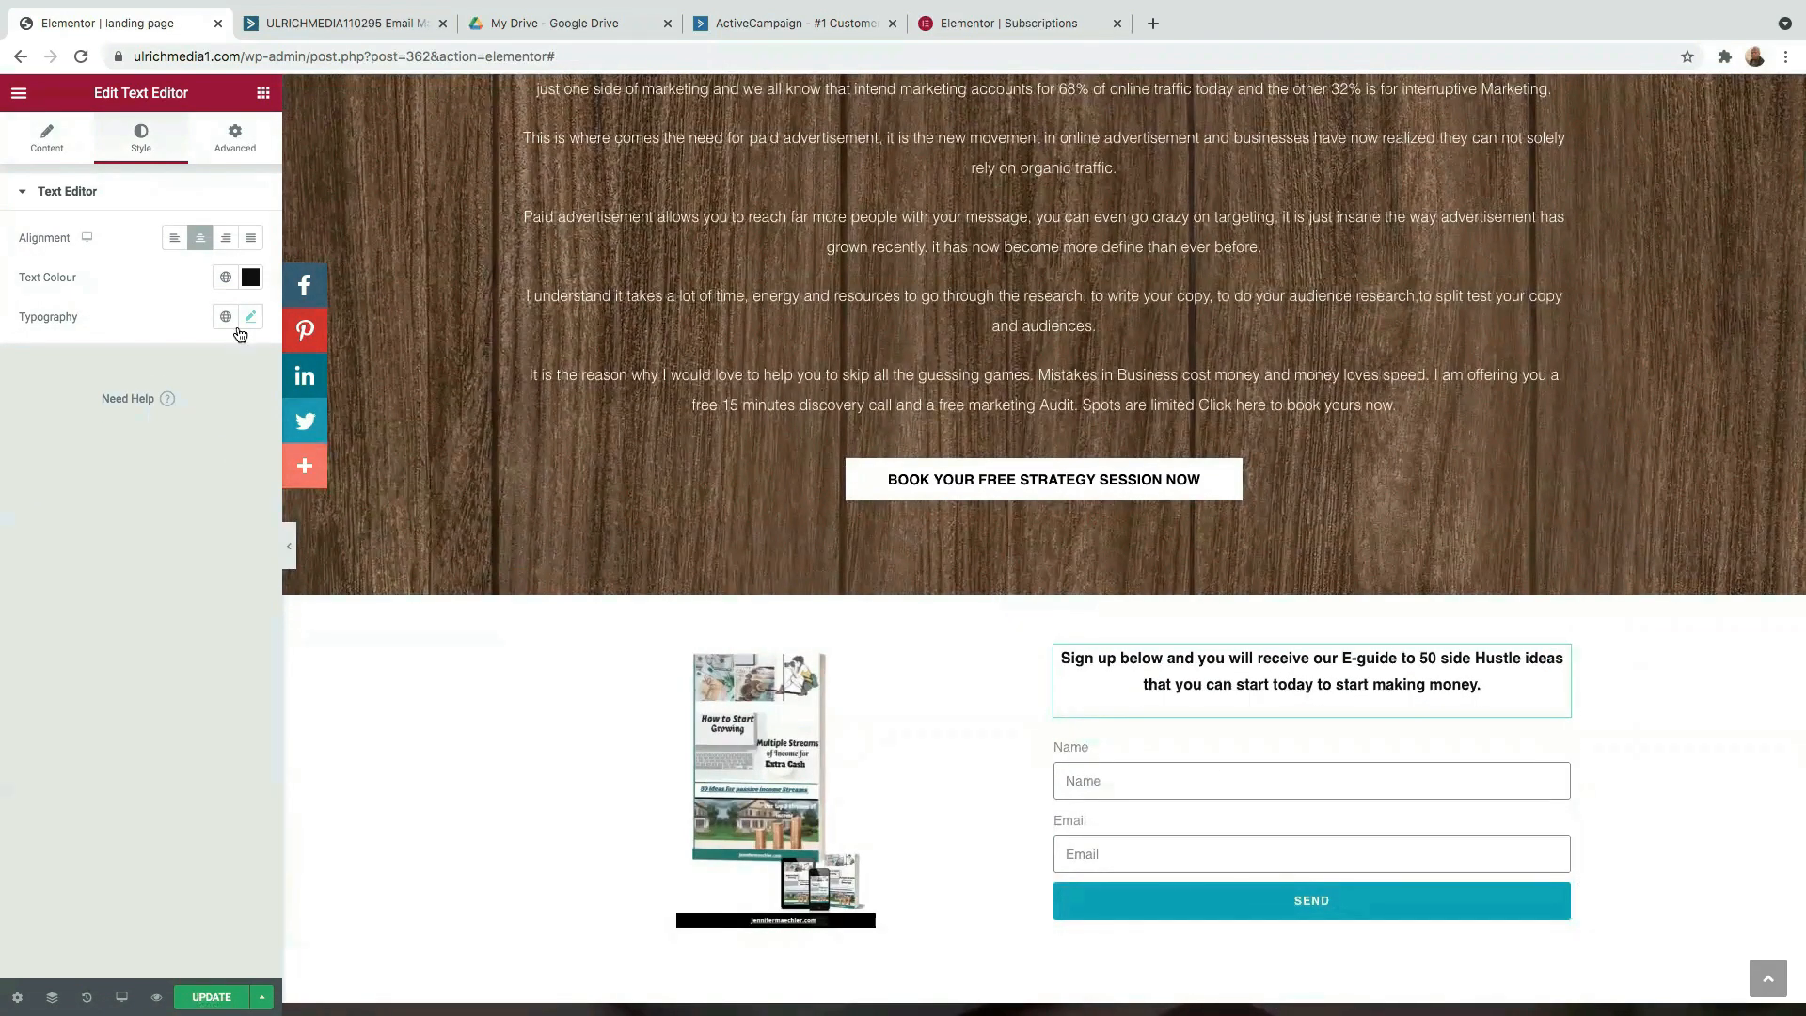
left_click(254, 318)
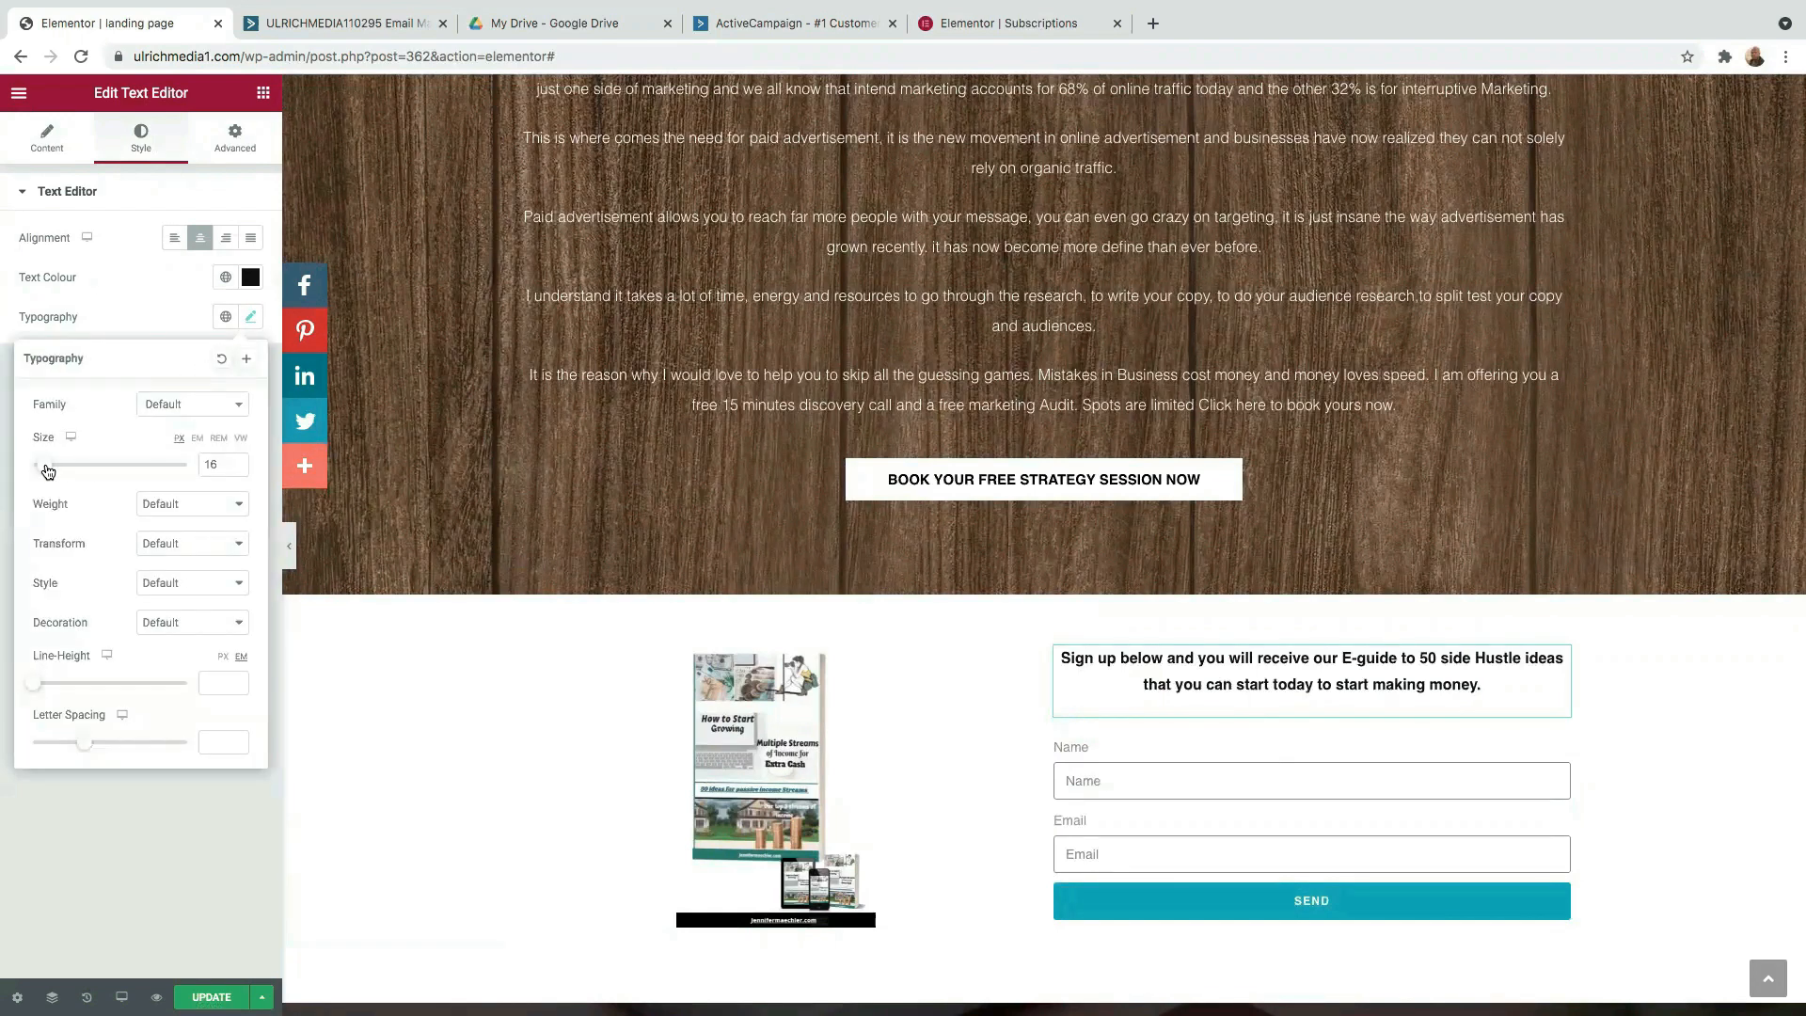
left_click_drag(48, 470, 52, 471)
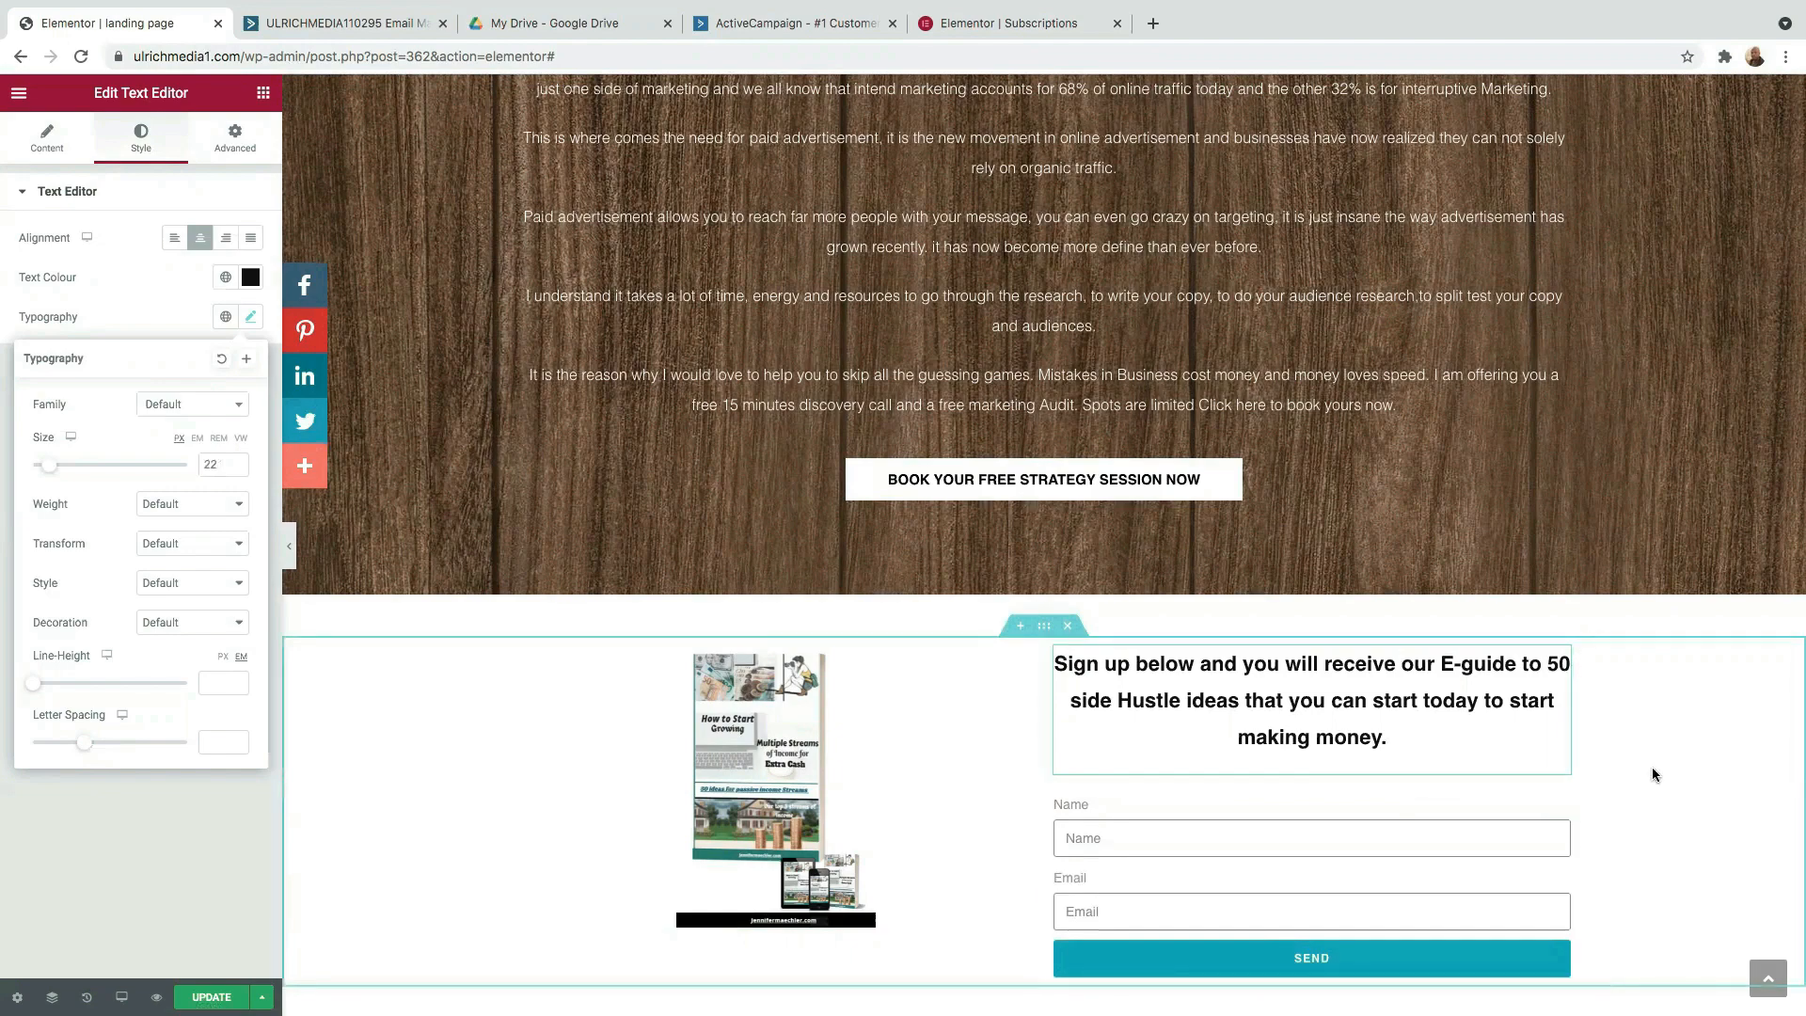
scroll(1647, 779, "down", 2)
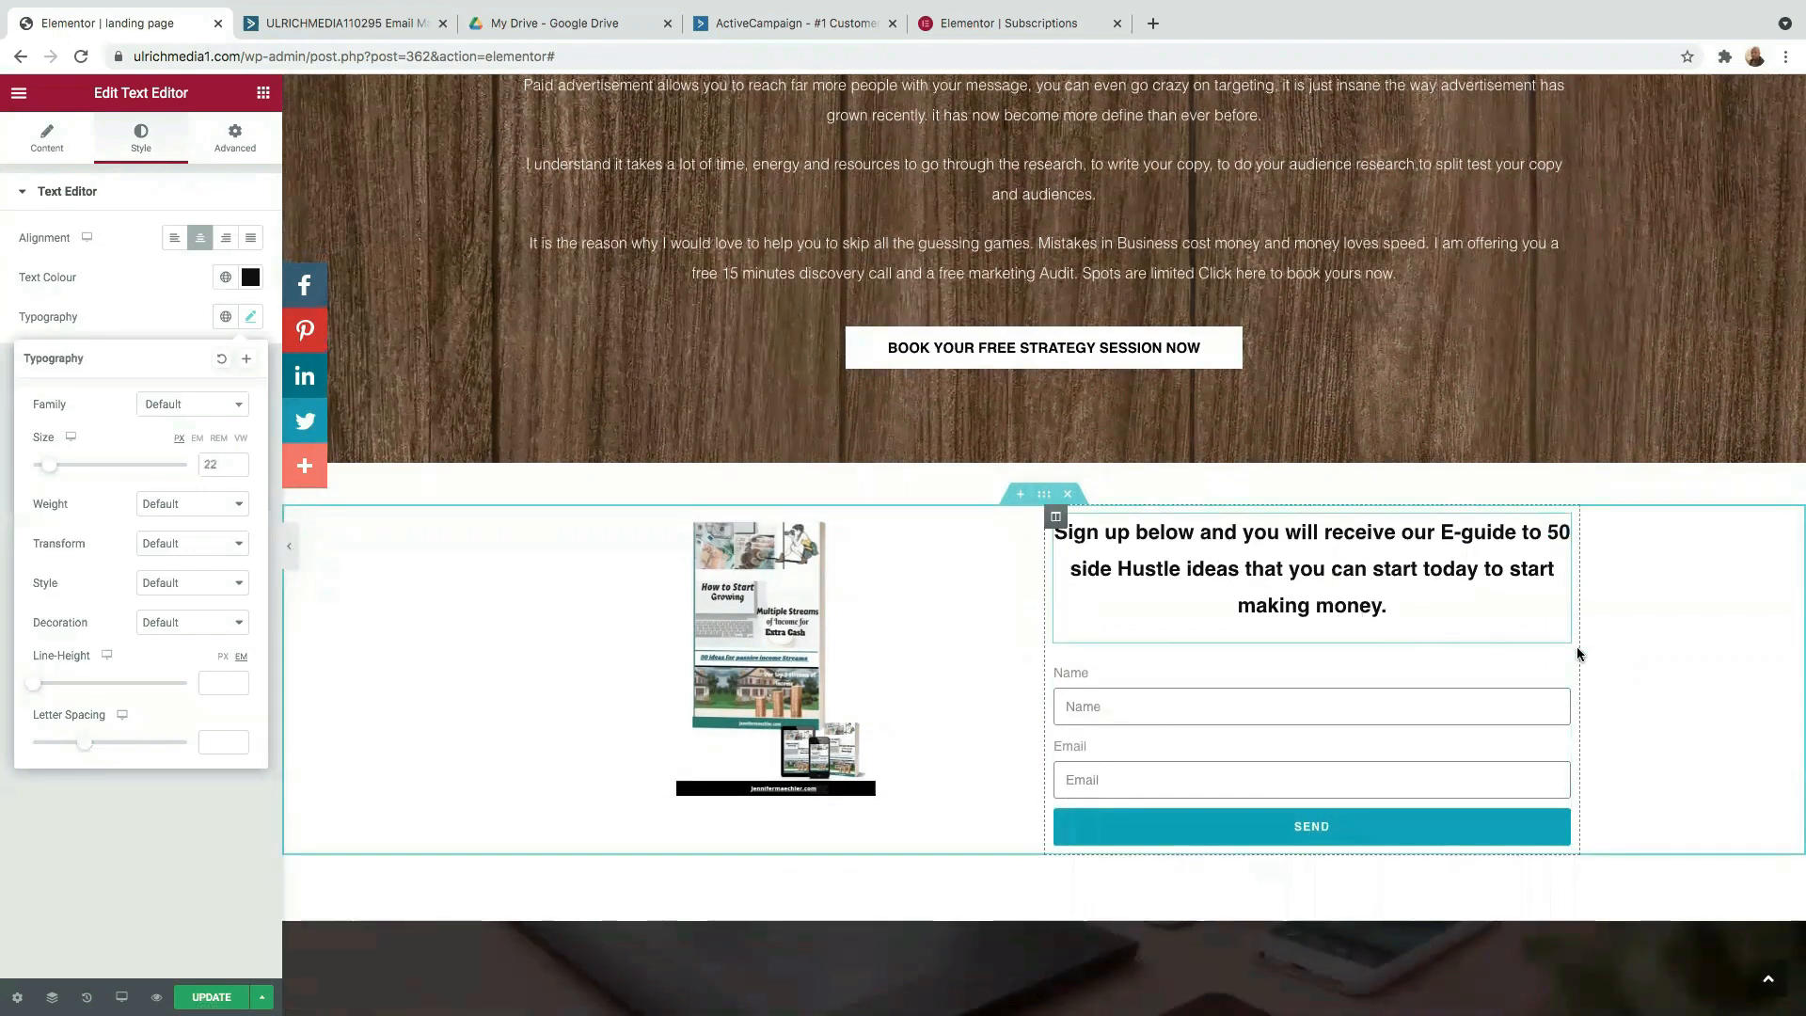
left_click(1684, 659)
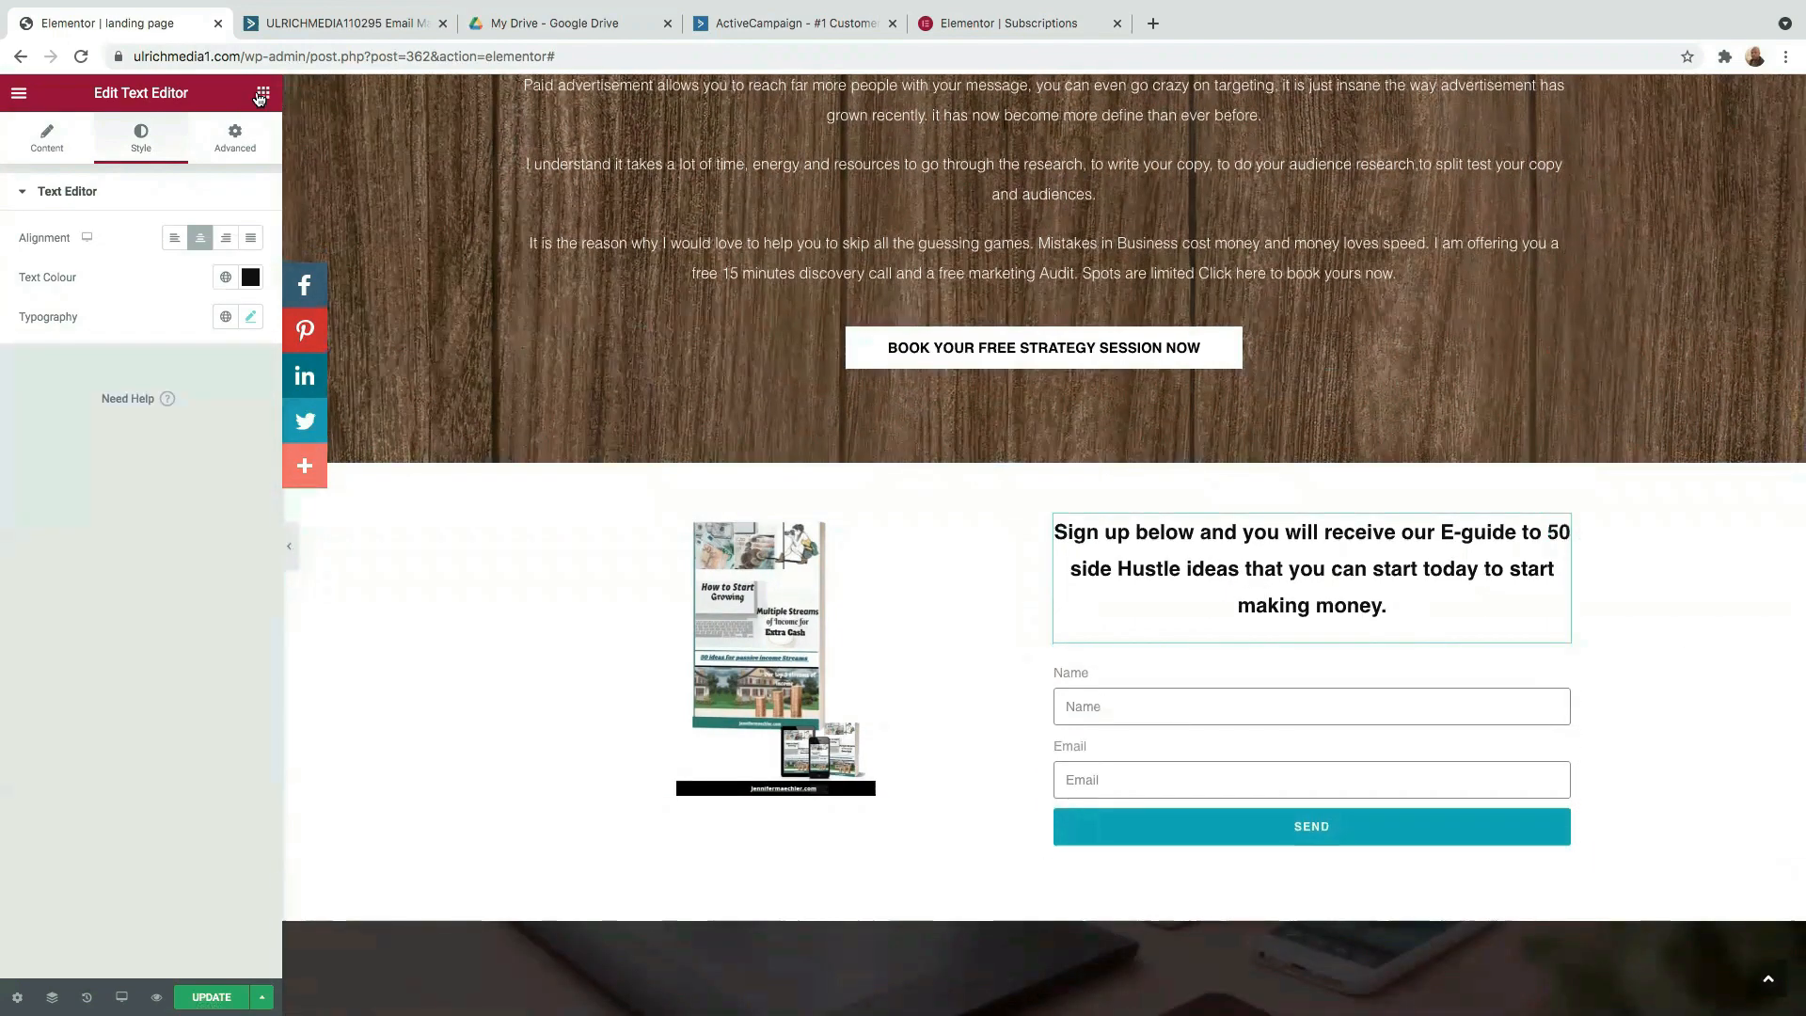
- Add a Text Editor widget below the form reading "It is completely free"
left_click(262, 94)
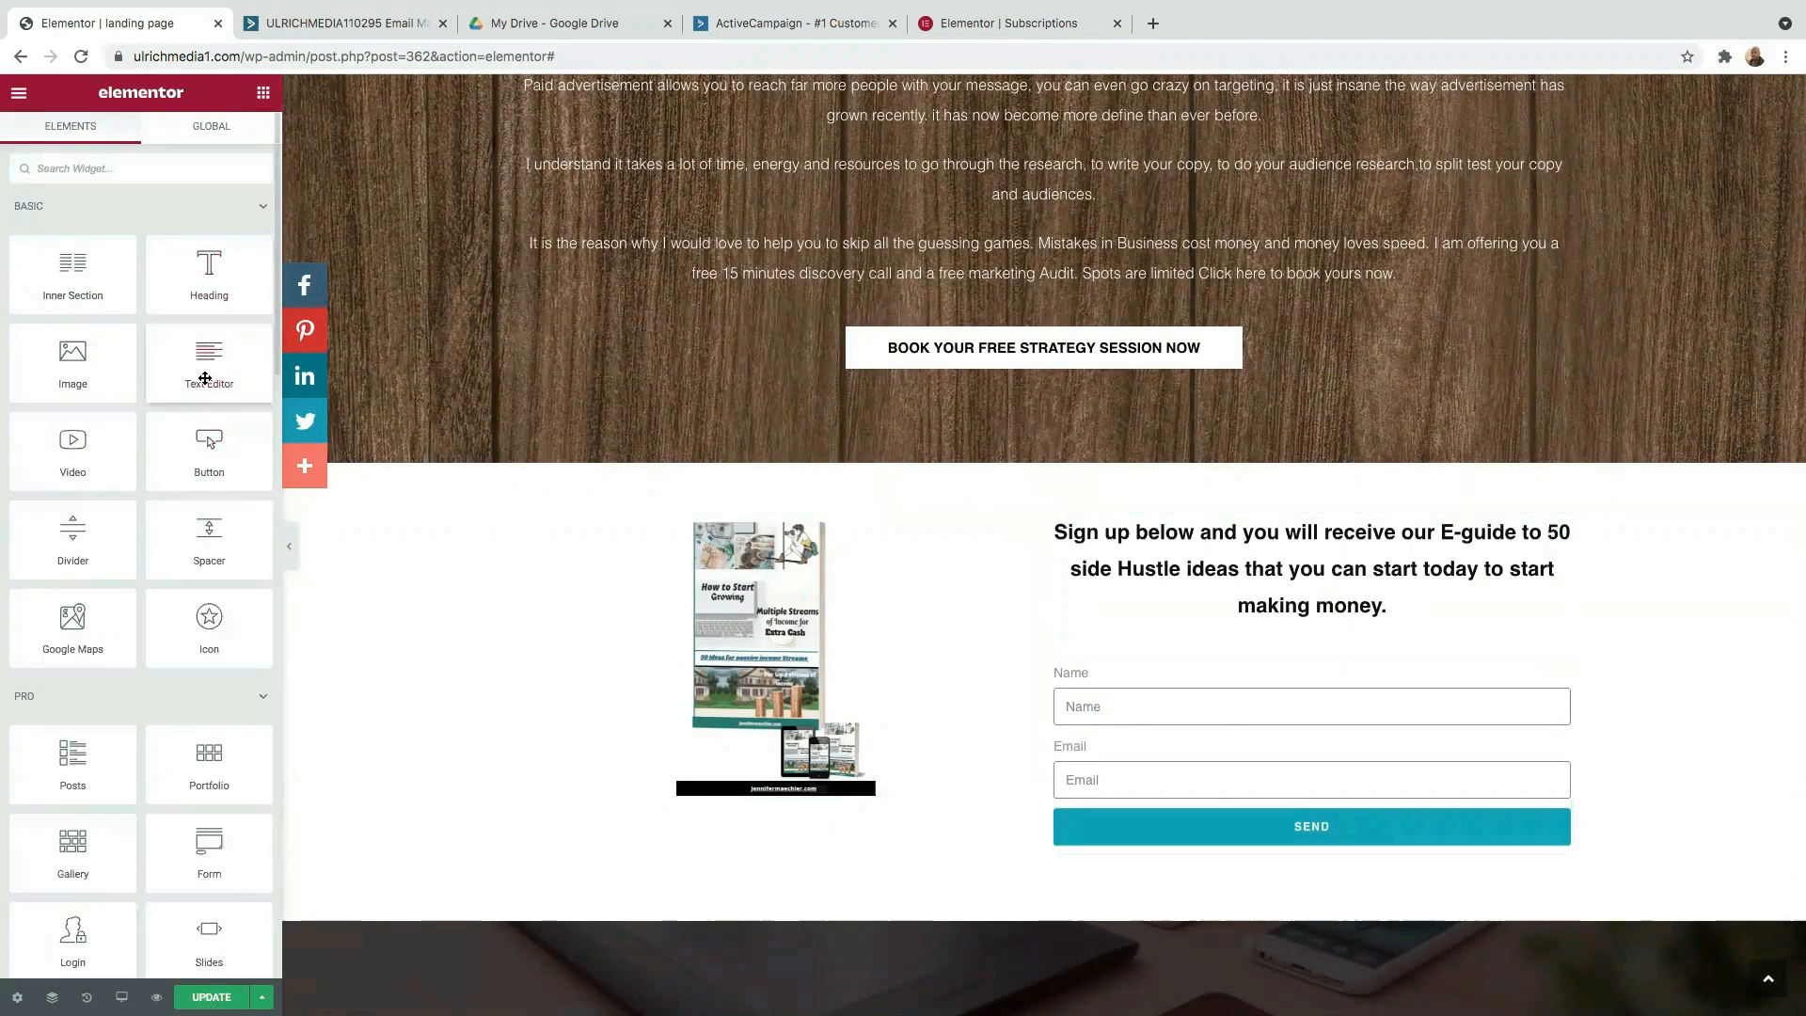
left_click_drag(209, 362, 1243, 843)
left_click_drag(220, 402, 5, 311)
key("BackSpace")
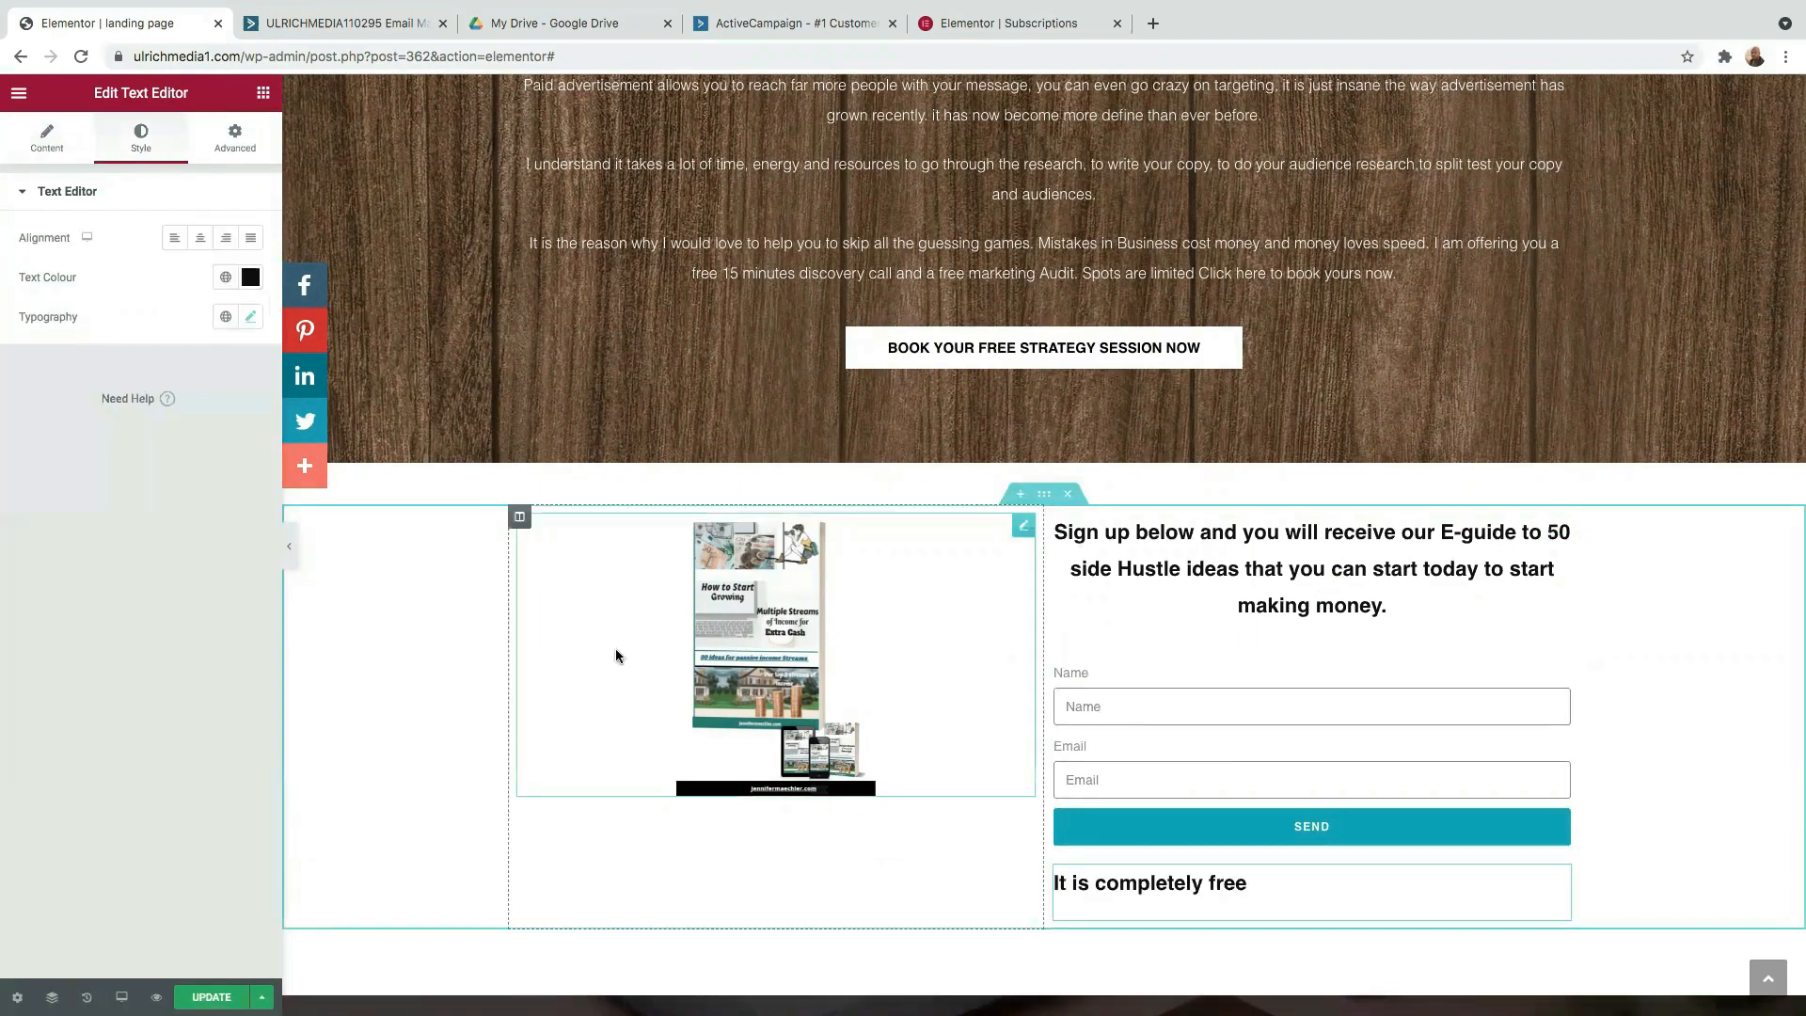
- Change the book cover's image size to Medium Large - 768 x 0
scroll(617, 651, "up", 5)
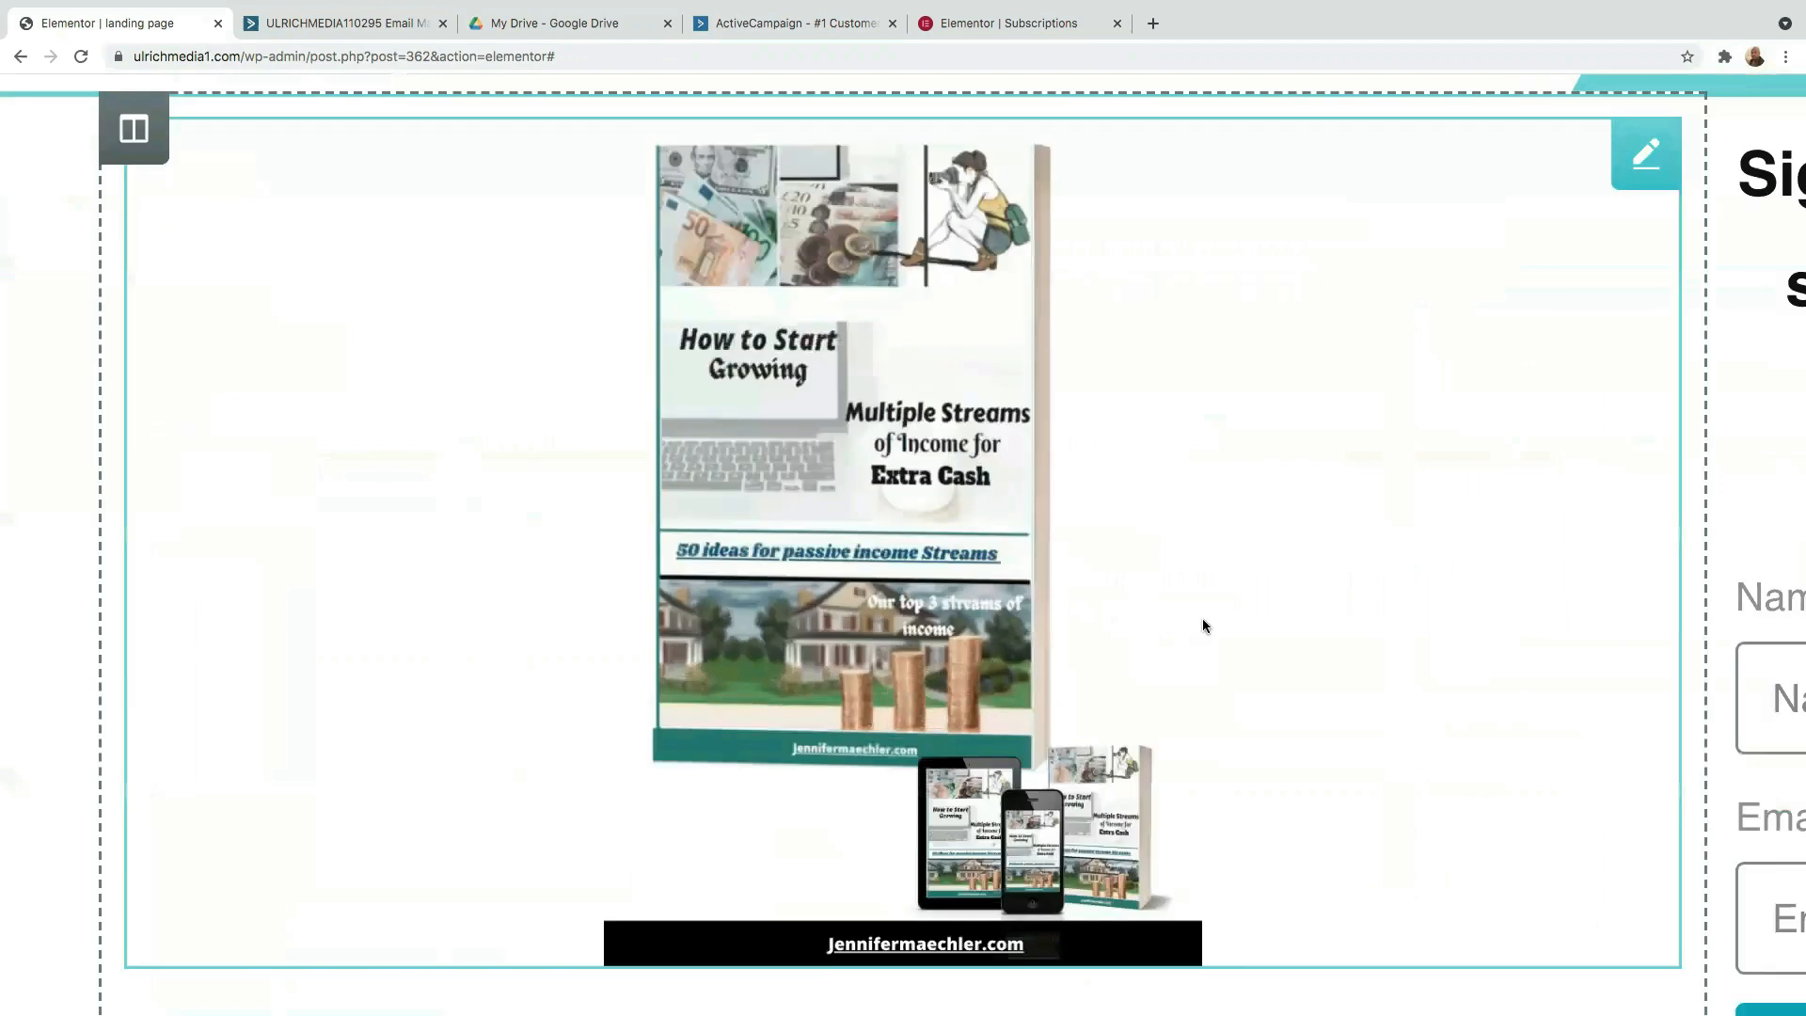
scroll(1271, 583, "down", 5)
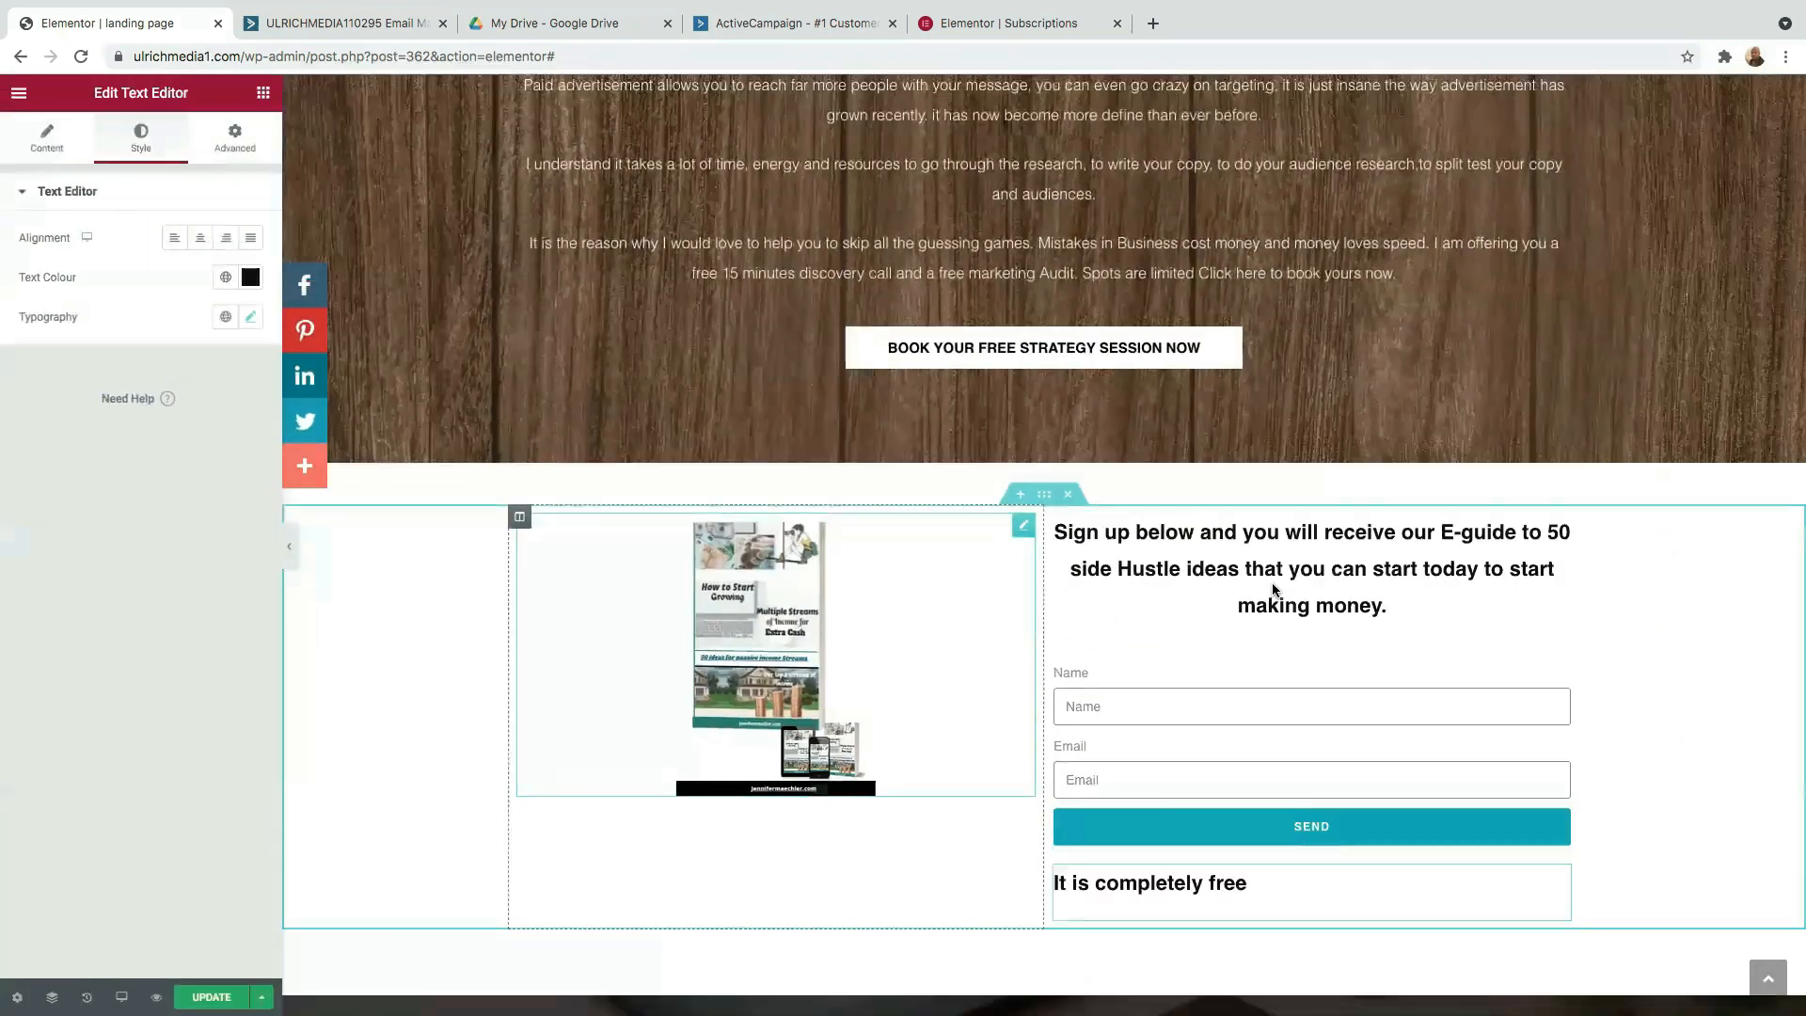
left_click(835, 634)
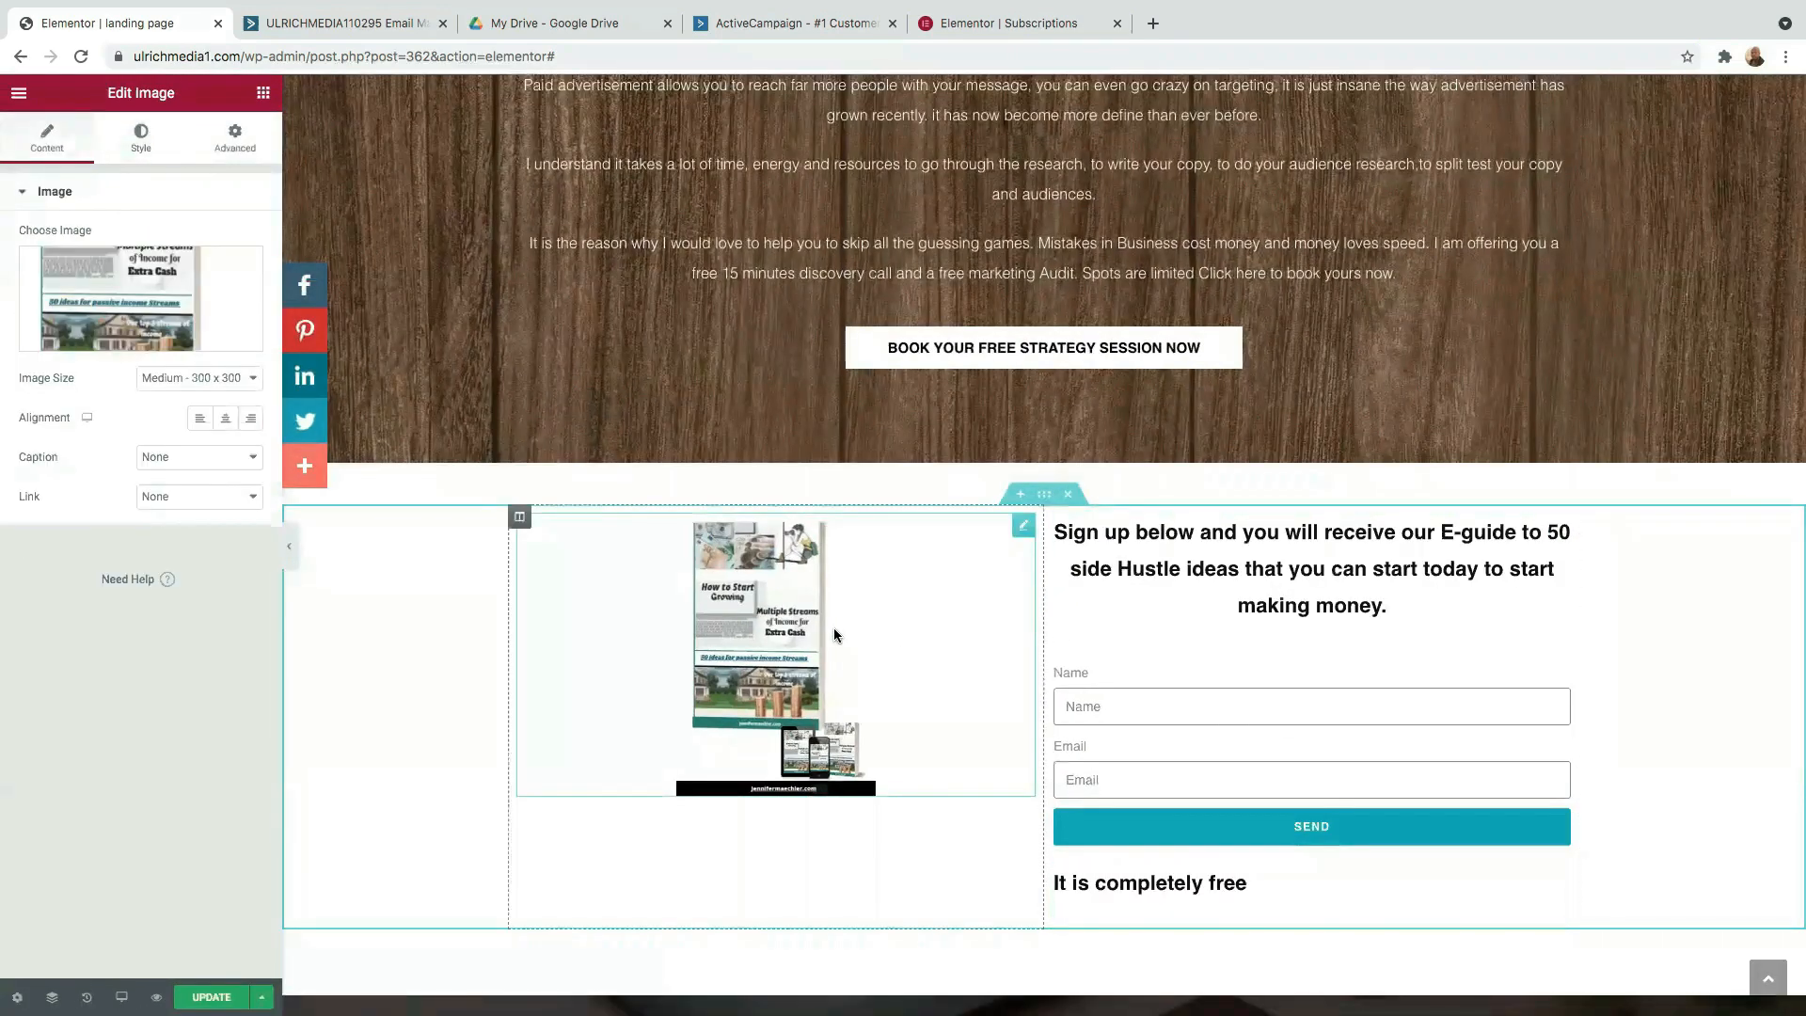
left_click(199, 377)
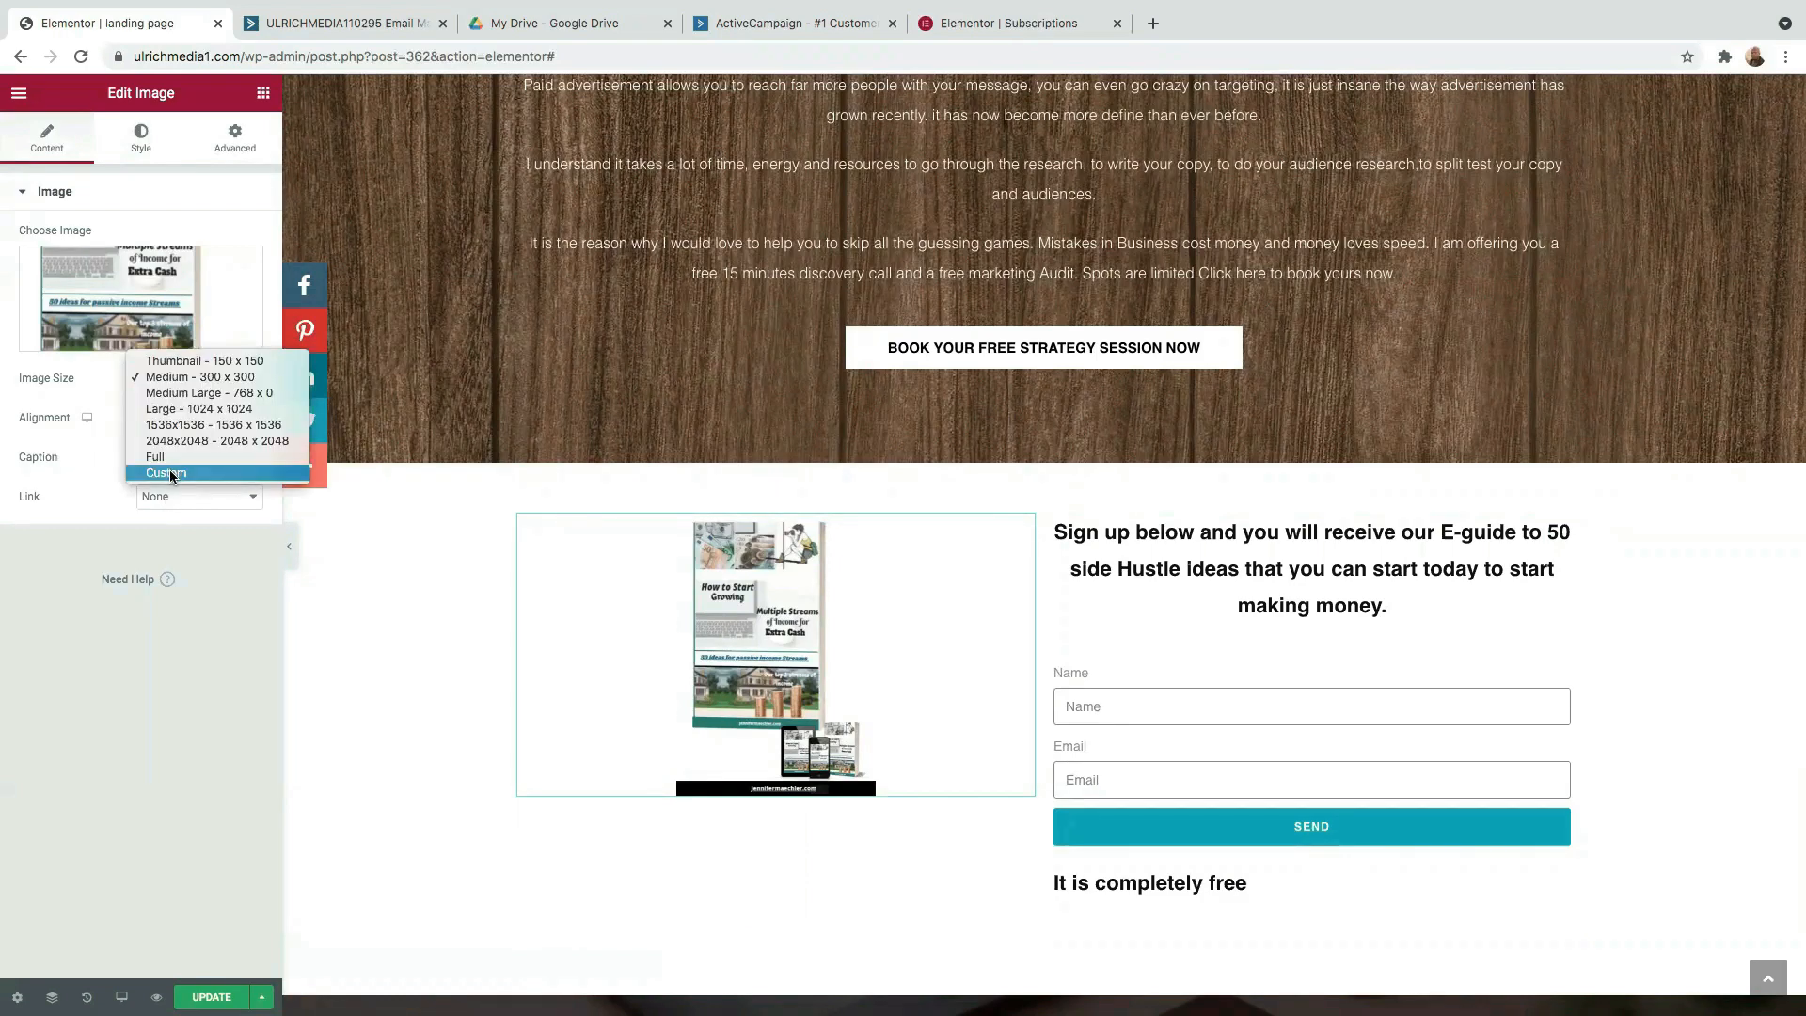
left_click(169, 471)
scroll(920, 676, "down", 2)
scroll(920, 679, "down", 2)
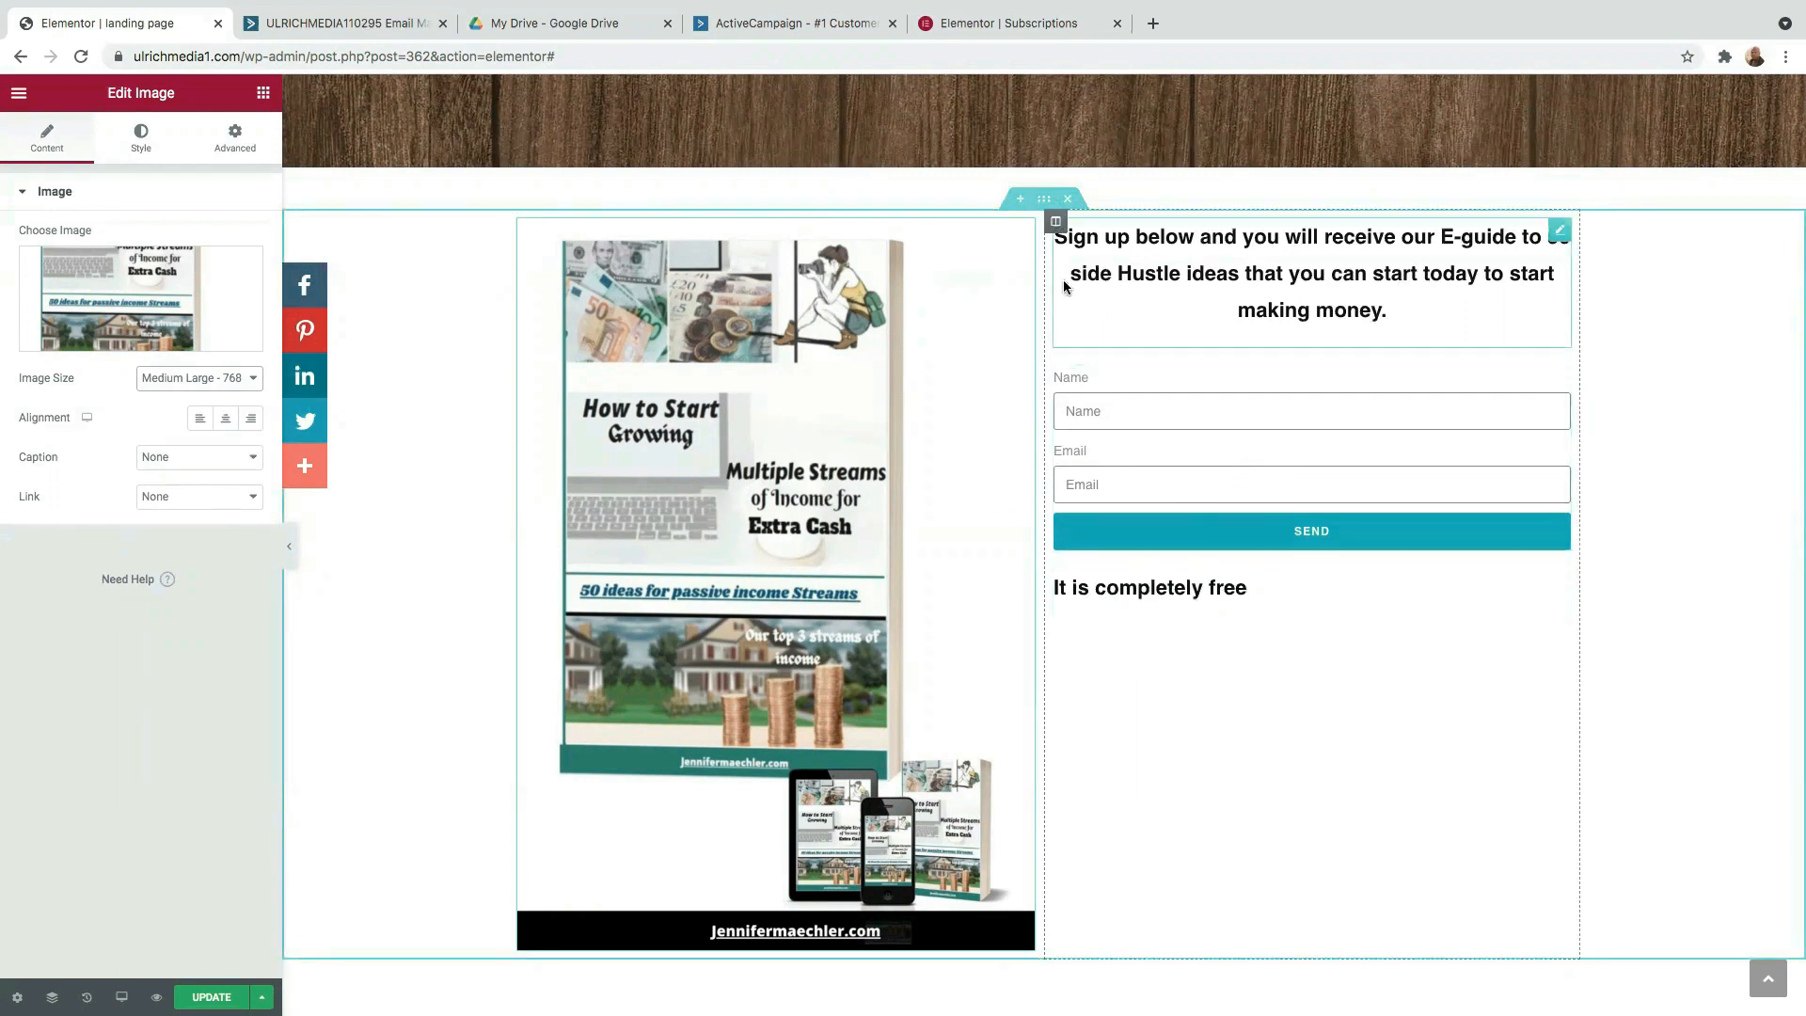
- Give the form column a classic background with the colour #B2A0D1
left_click(1054, 224)
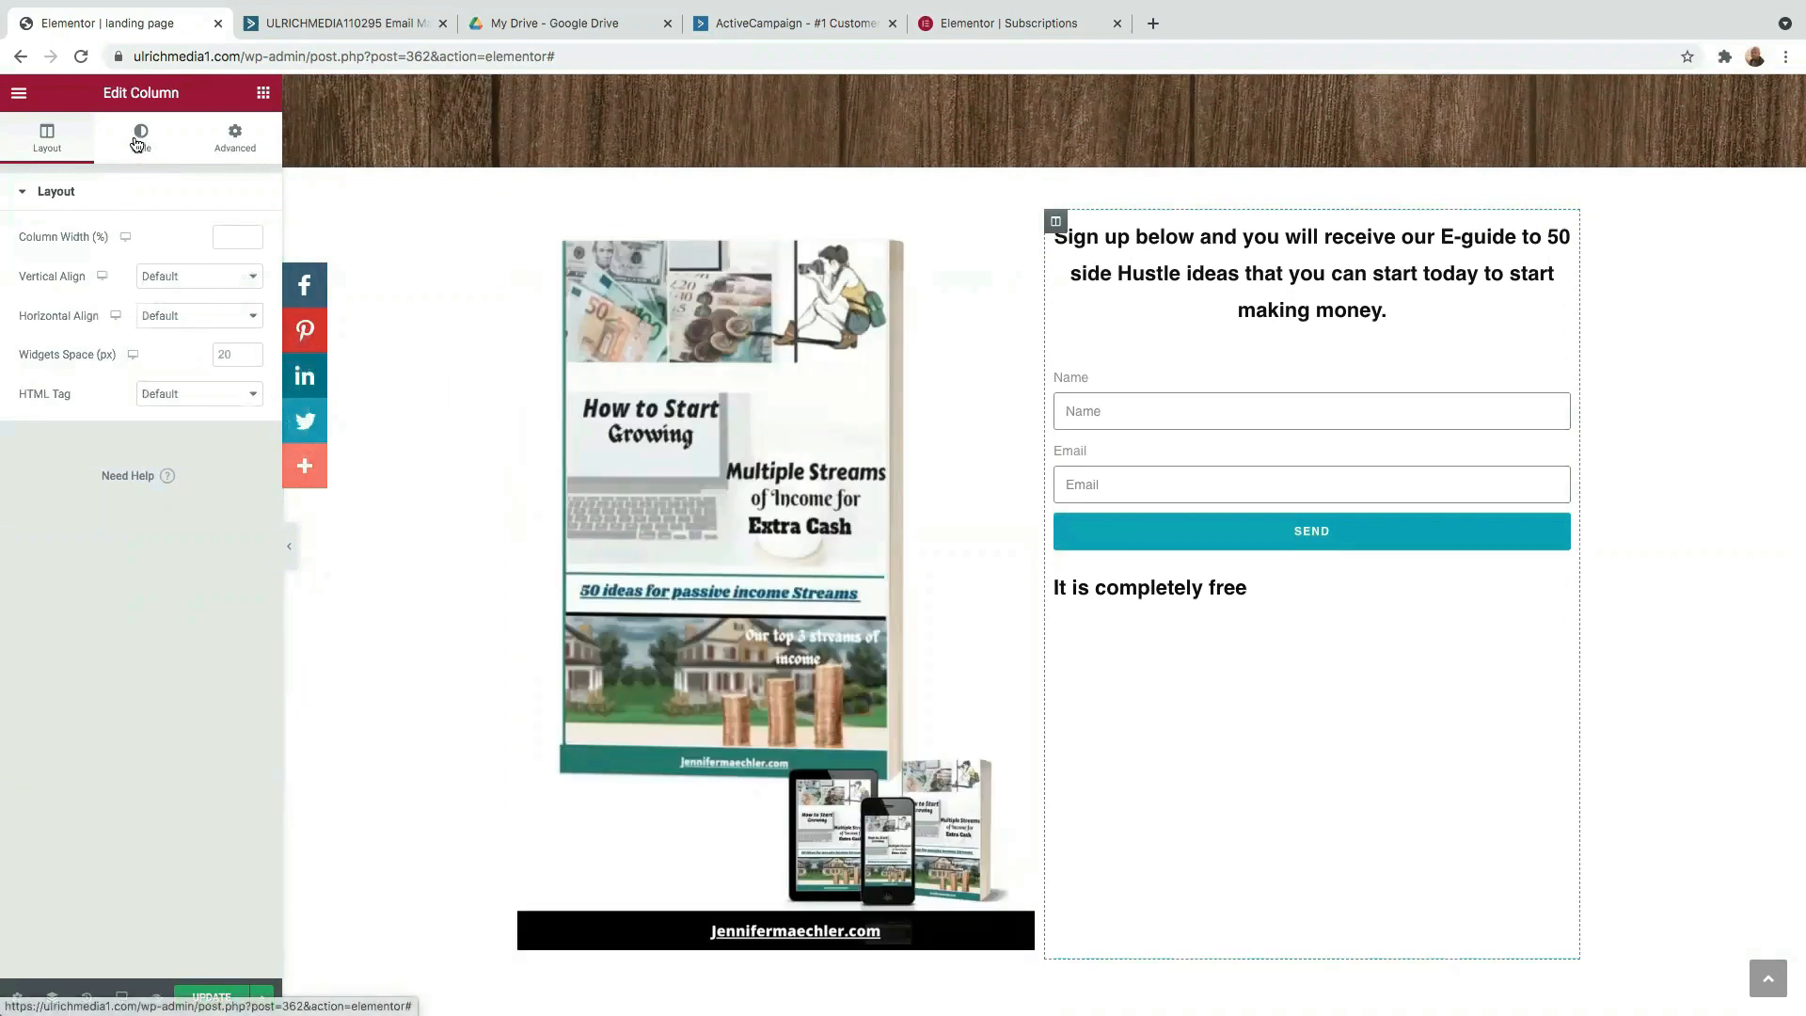
left_click(137, 143)
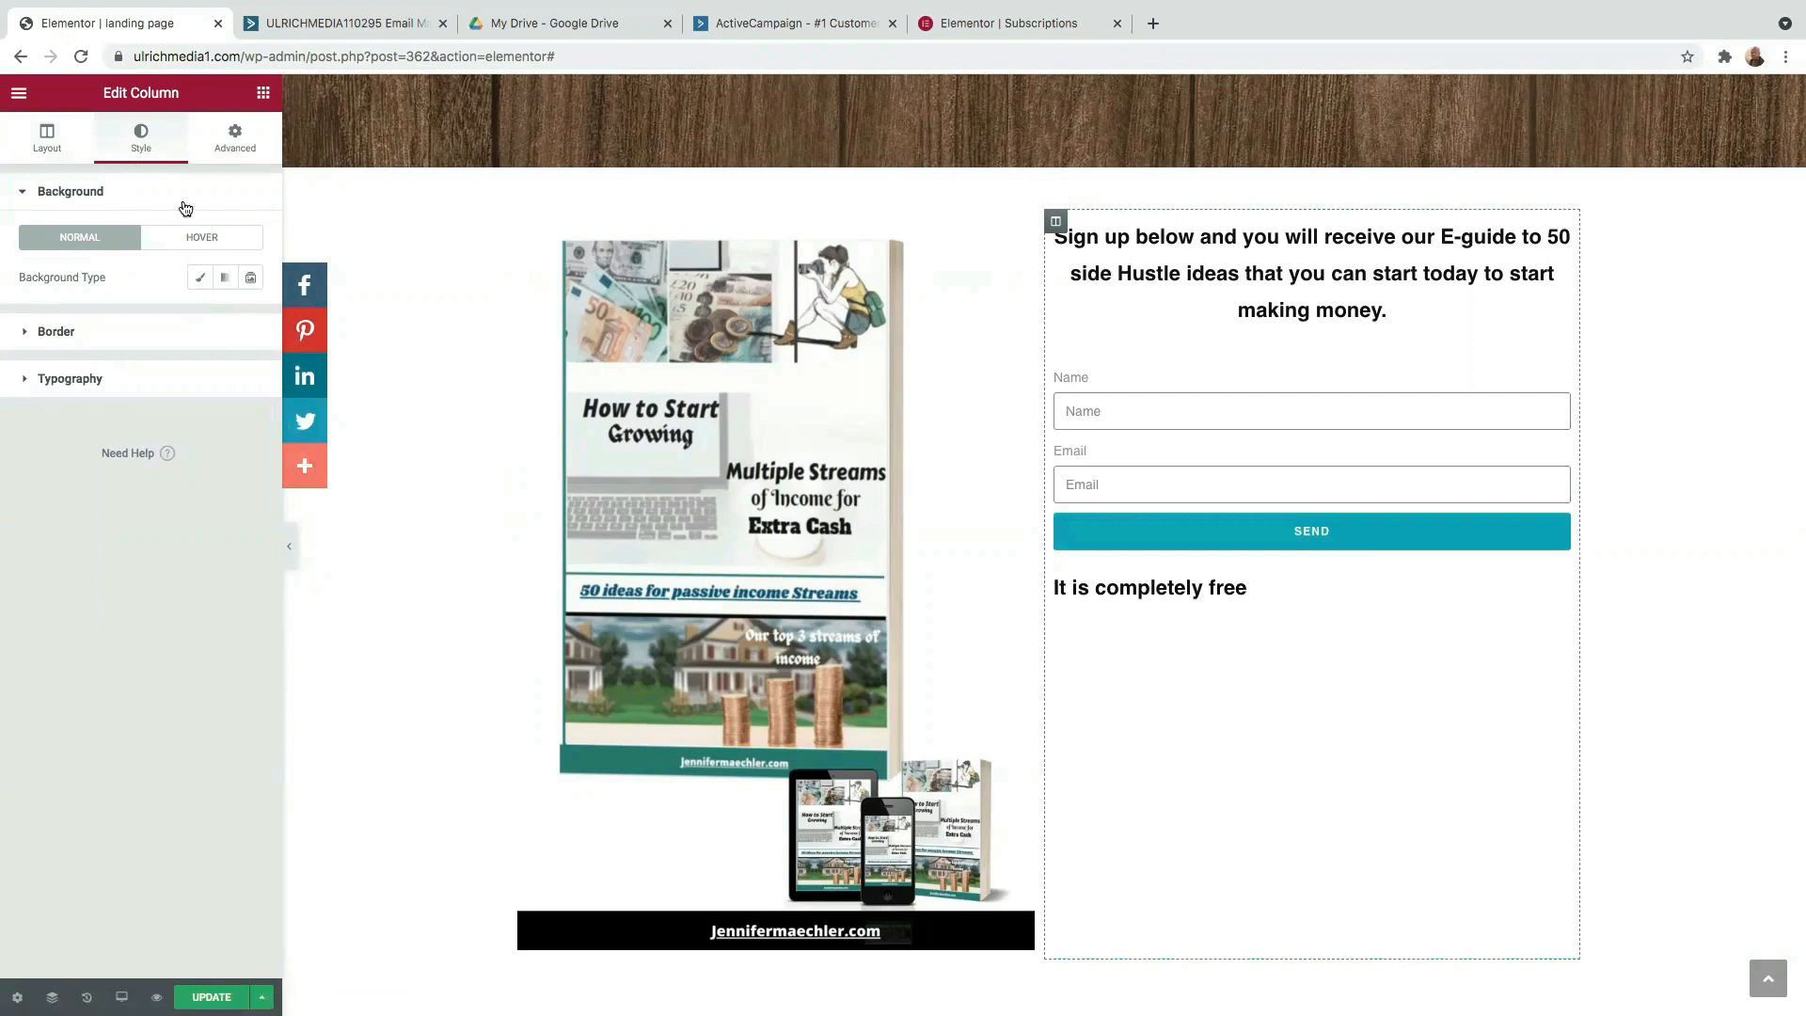
left_click(200, 280)
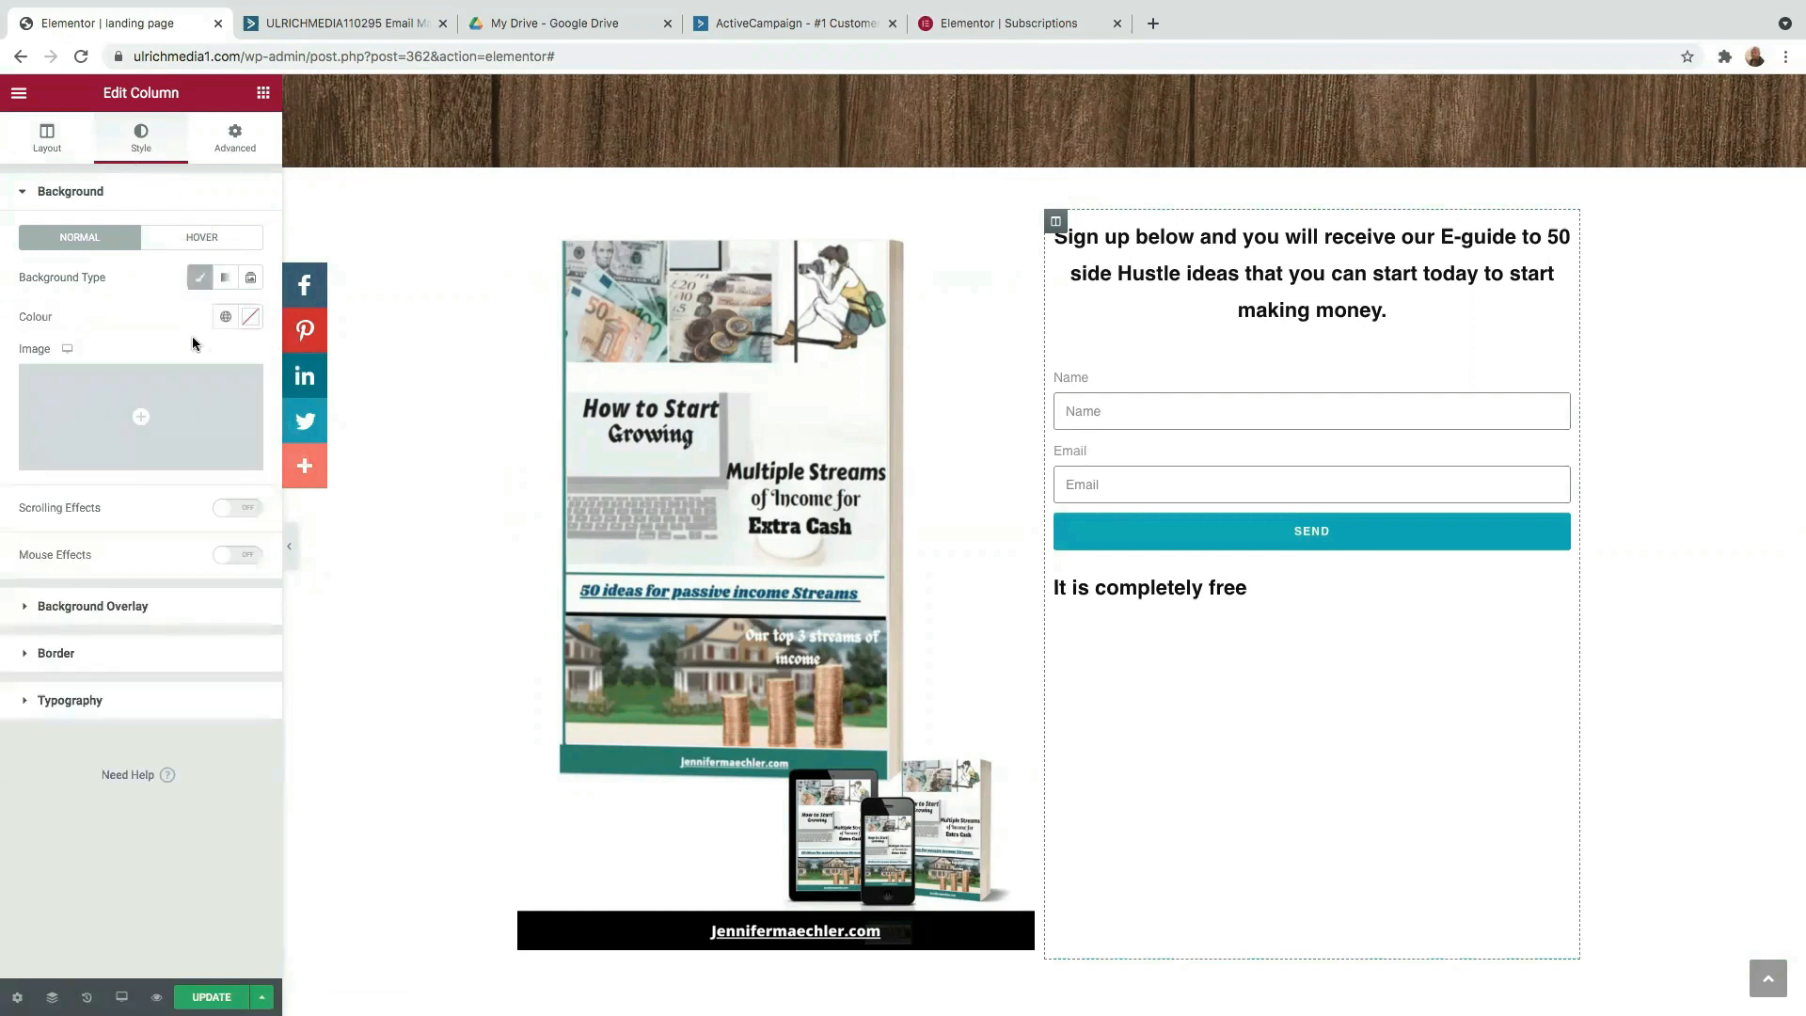
left_click(251, 317)
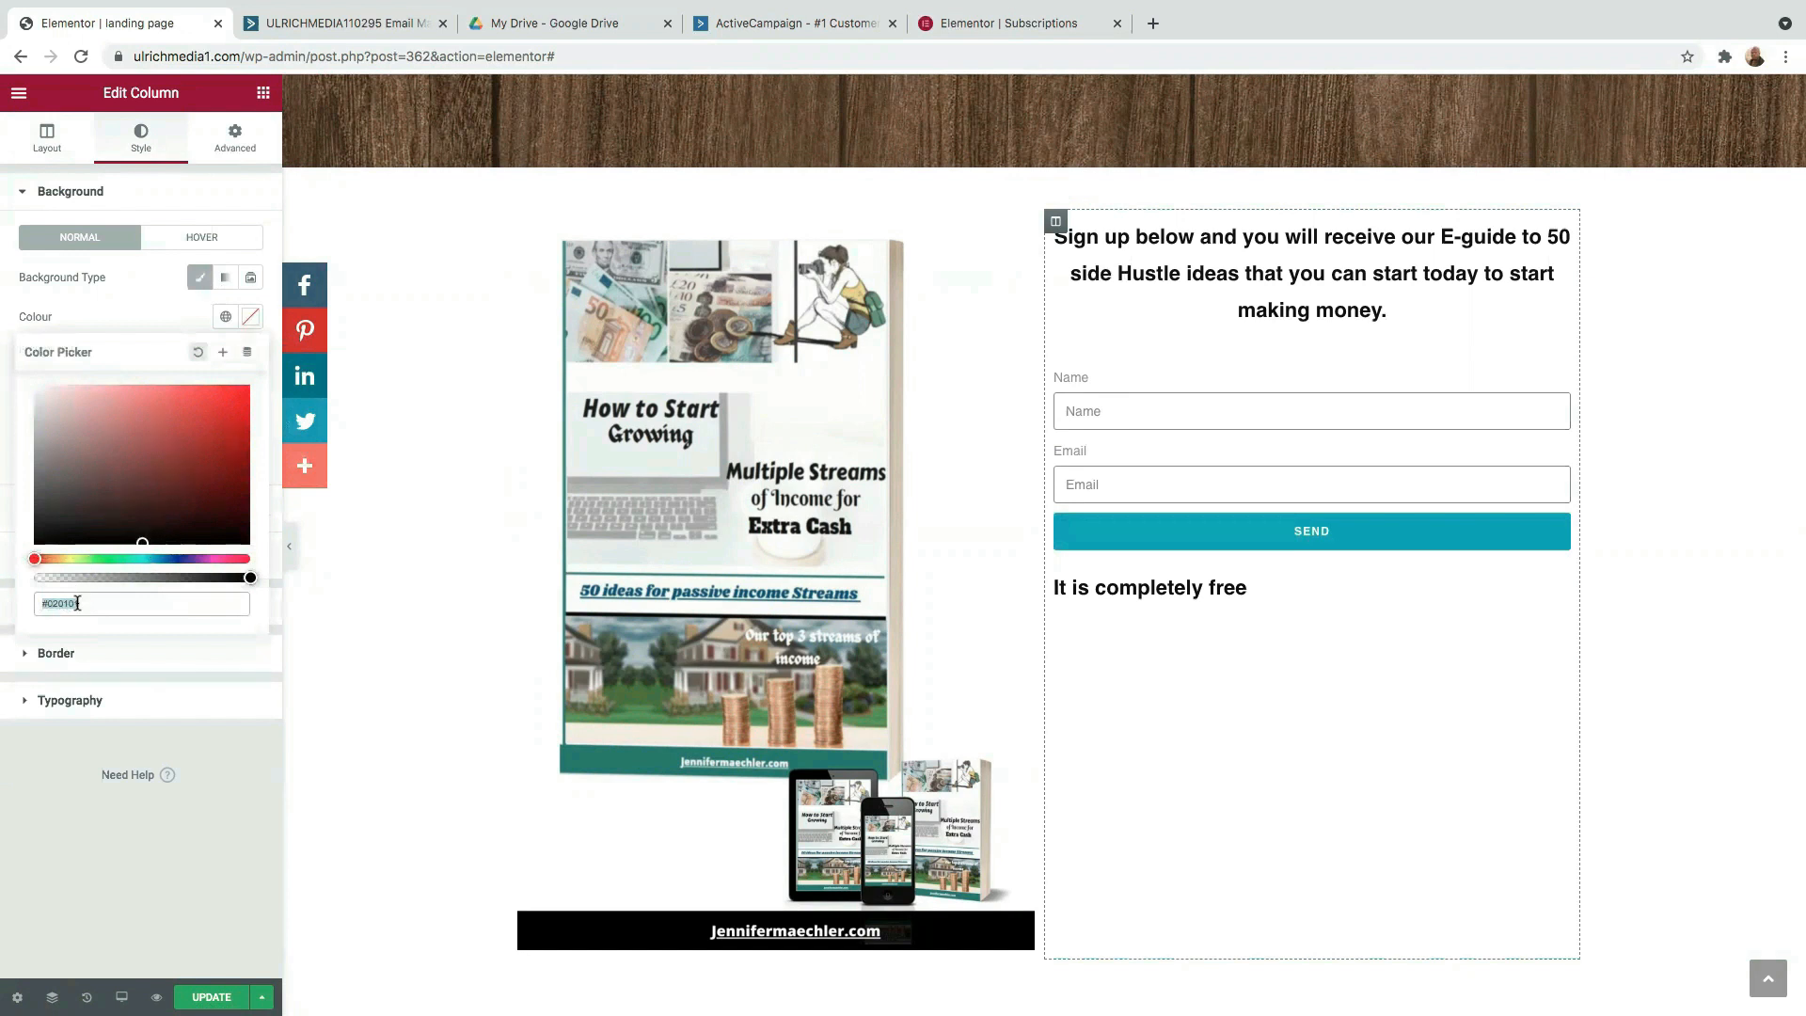
key("BackSpace")
right_click(53, 609)
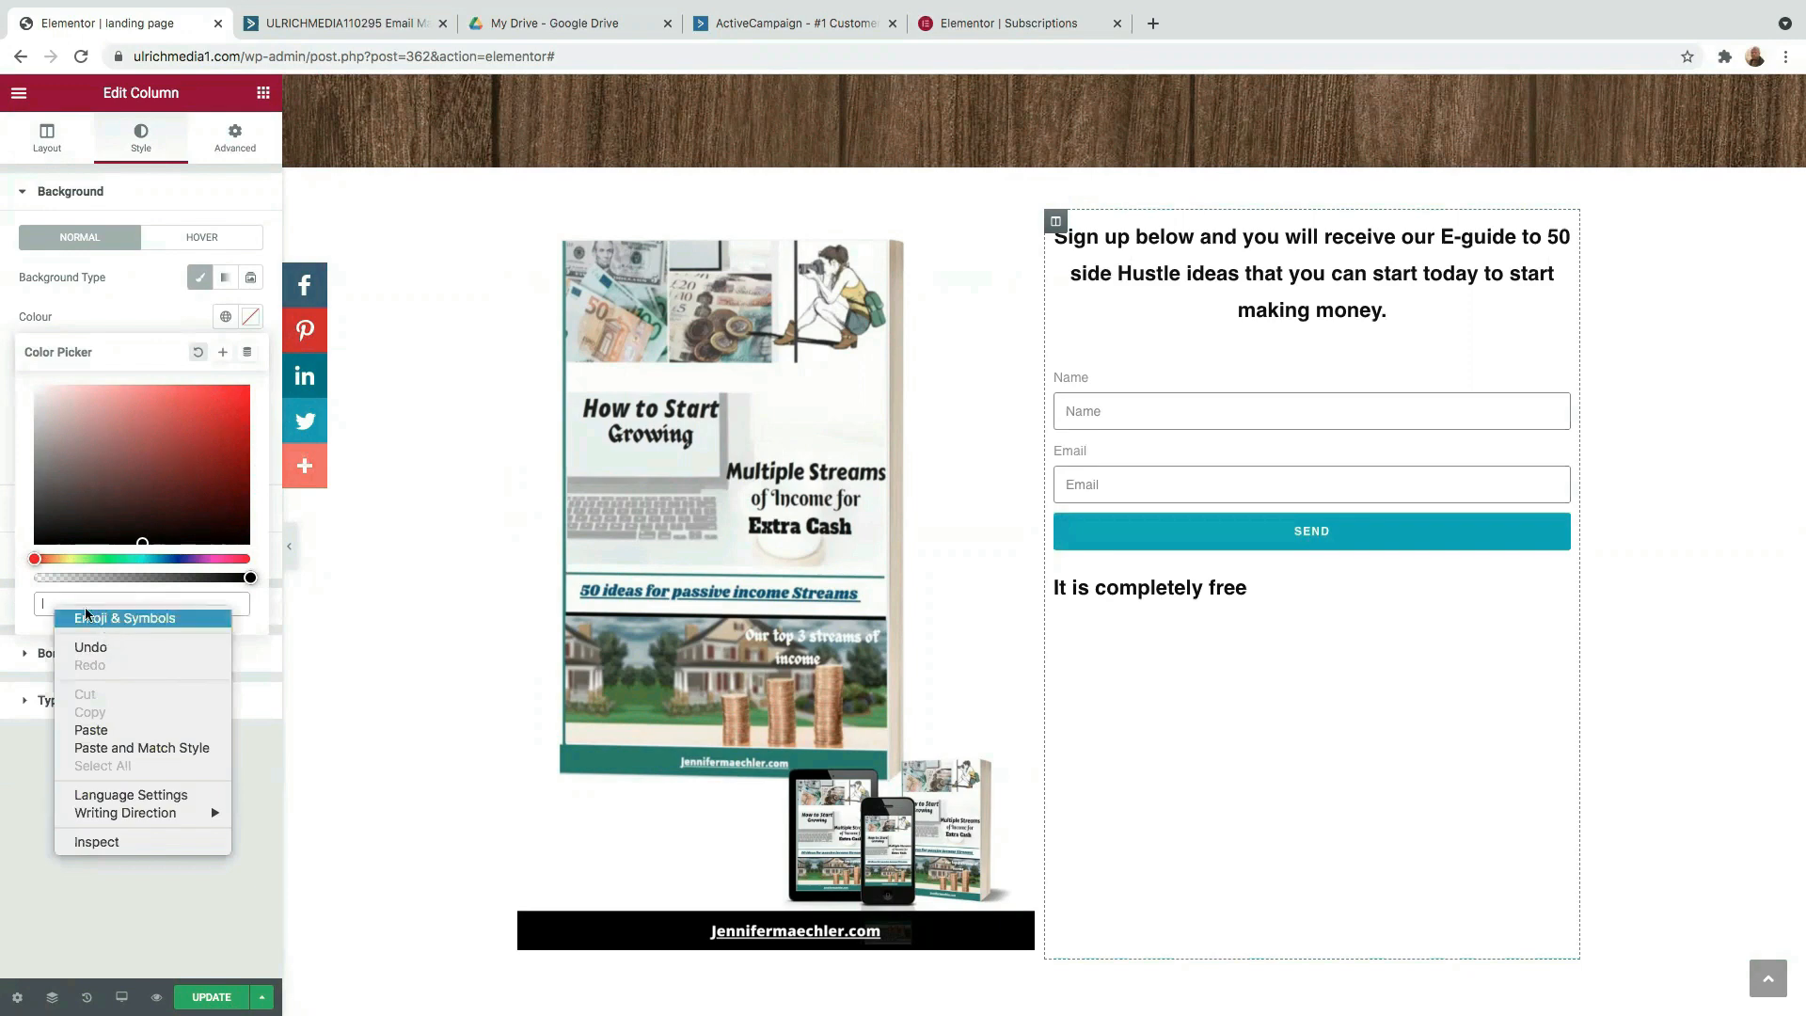
left_click(92, 575)
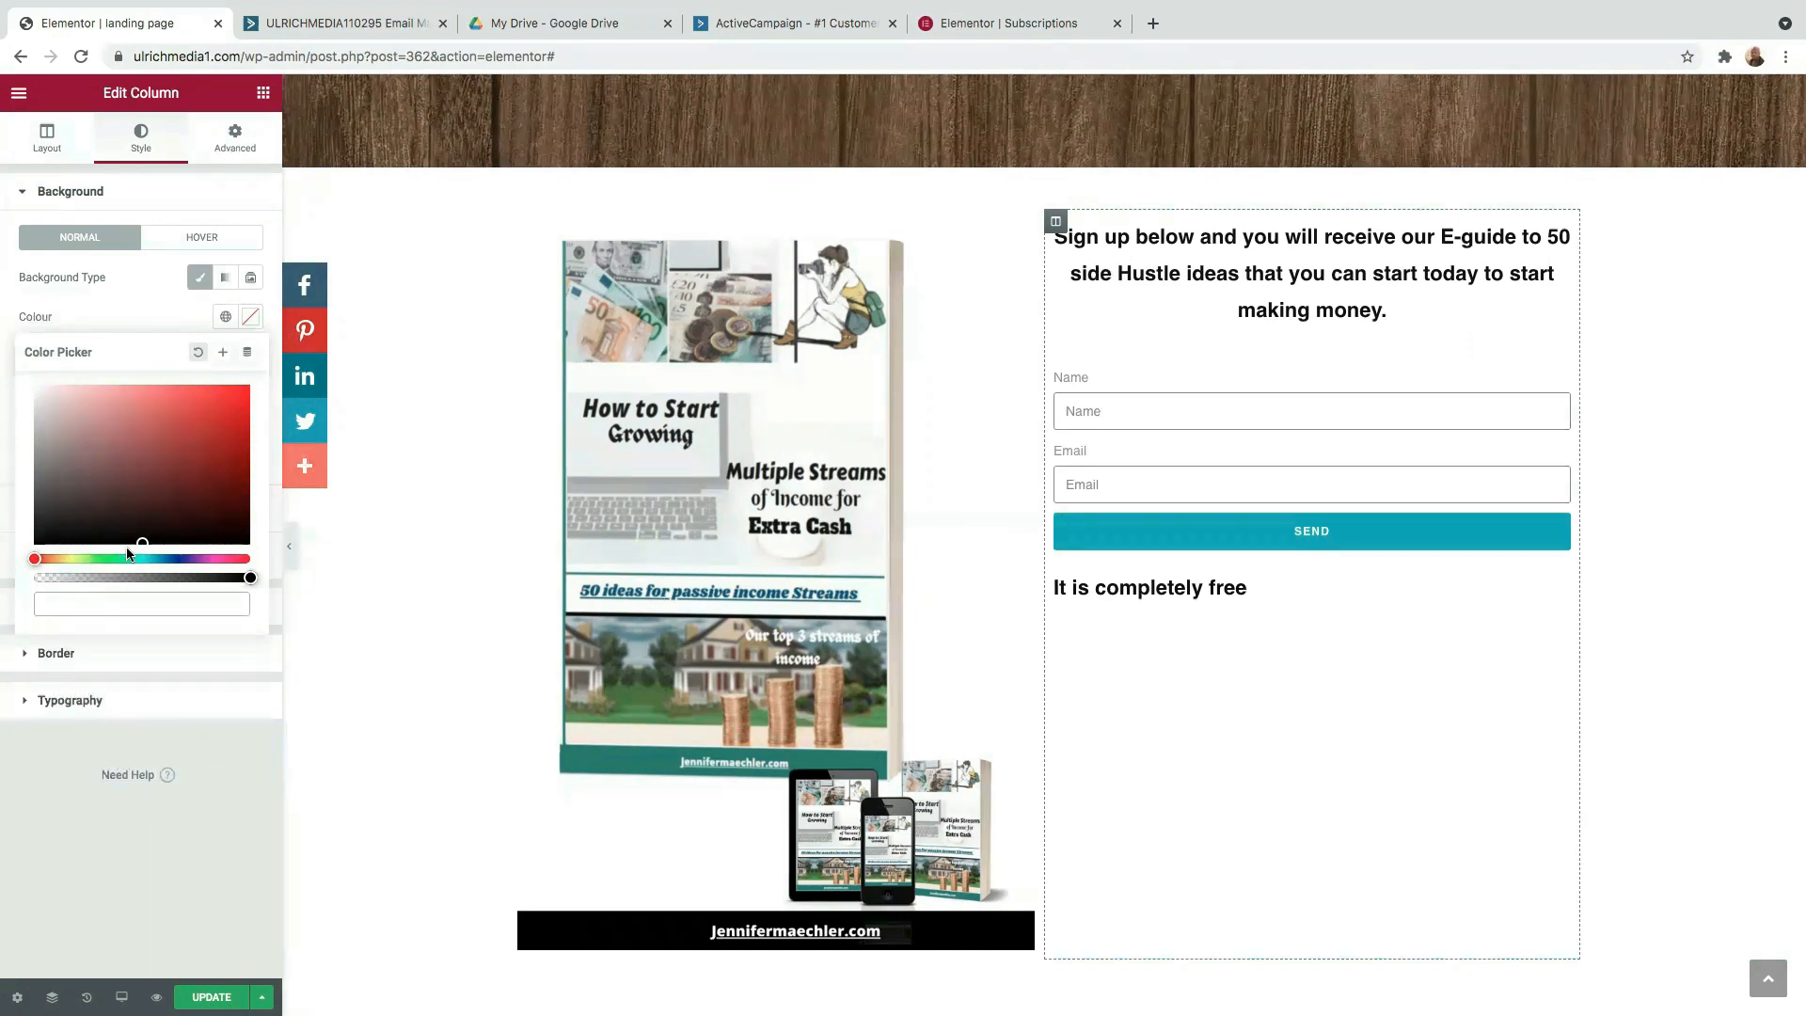
mouse_move(141, 539)
left_mouse_down()
mouse_move(177, 492)
mouse_move(169, 464)
mouse_move(110, 449)
mouse_move(141, 440)
mouse_move(137, 454)
mouse_move(113, 416)
left_mouse_up()
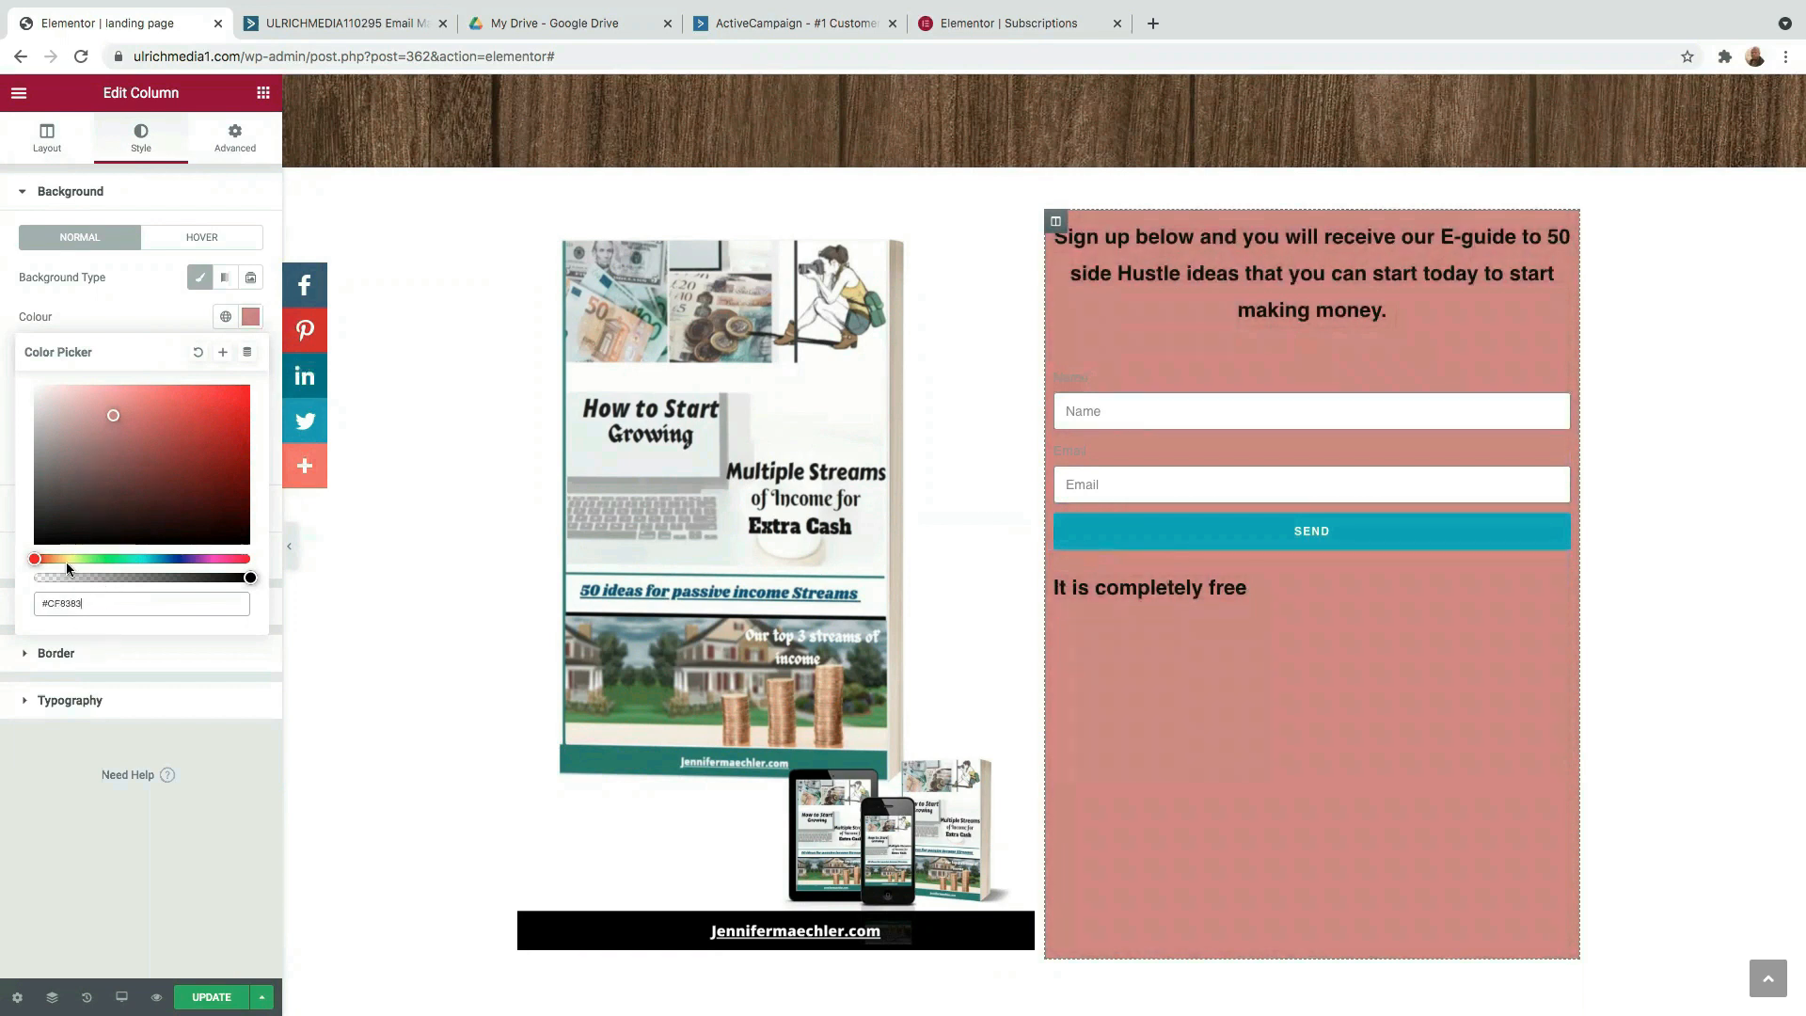
left_click_drag(39, 559, 127, 560)
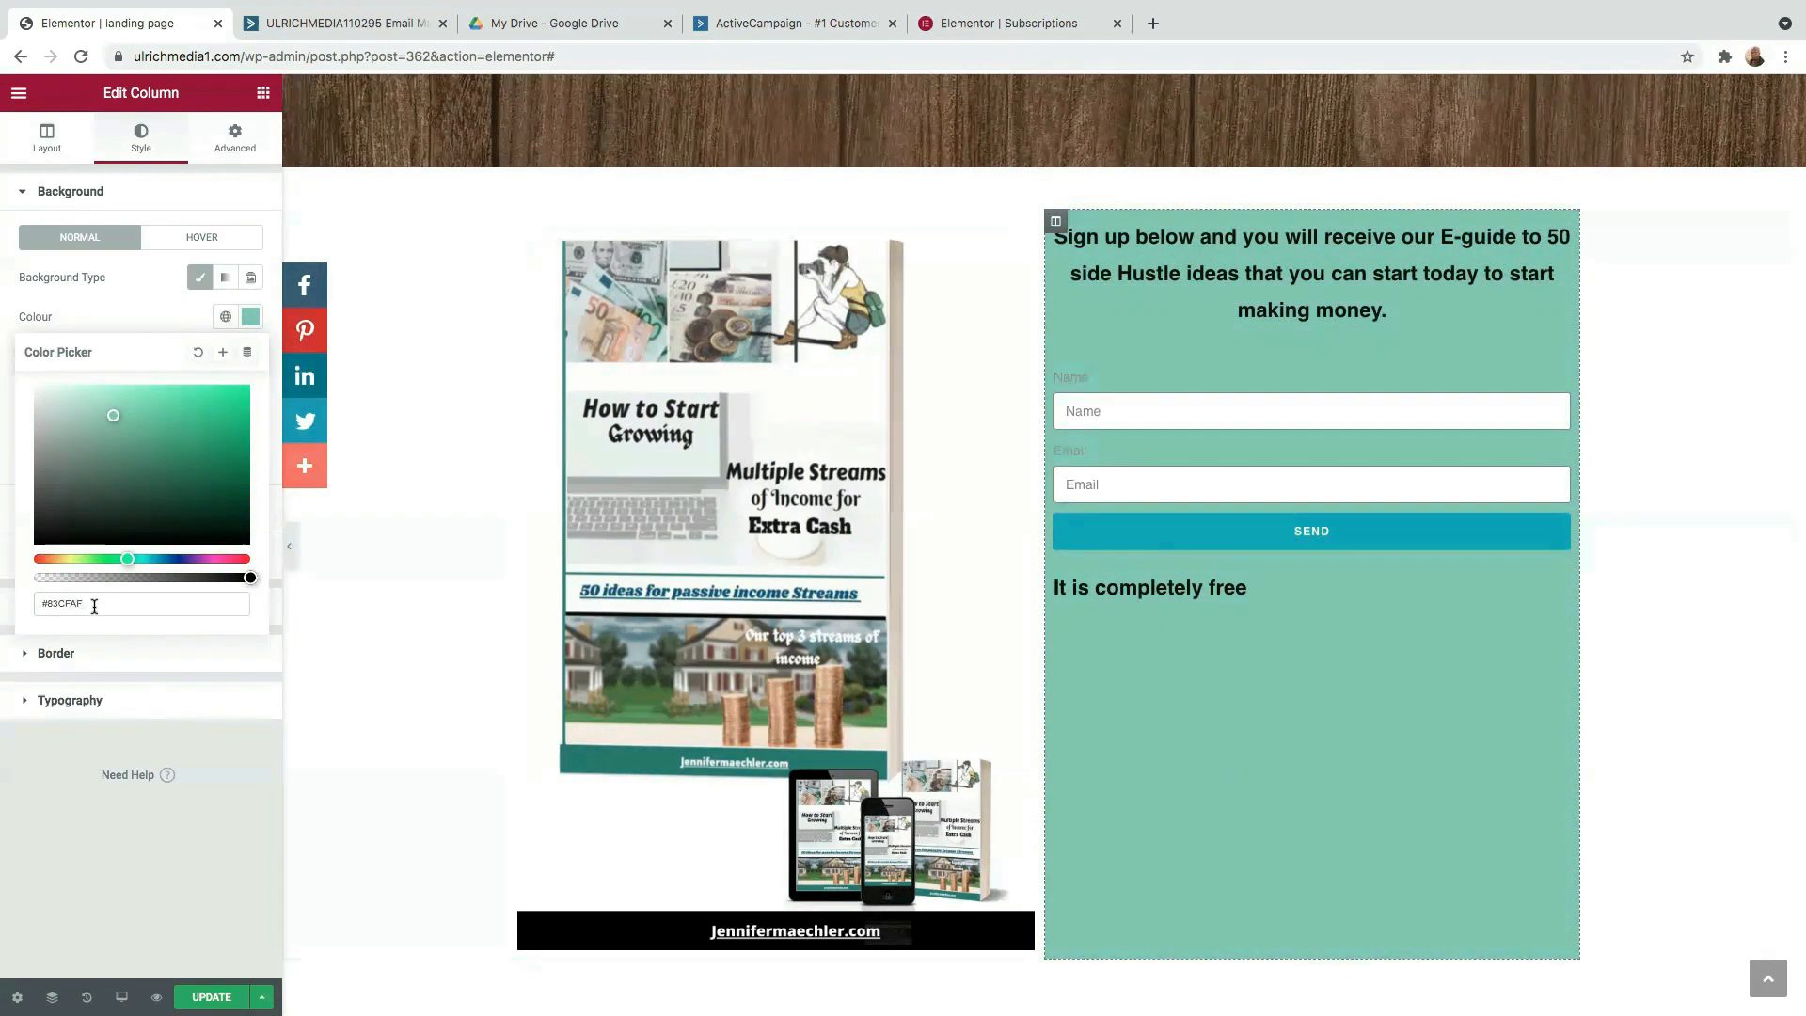
key("BackSpace")
right_click(55, 605)
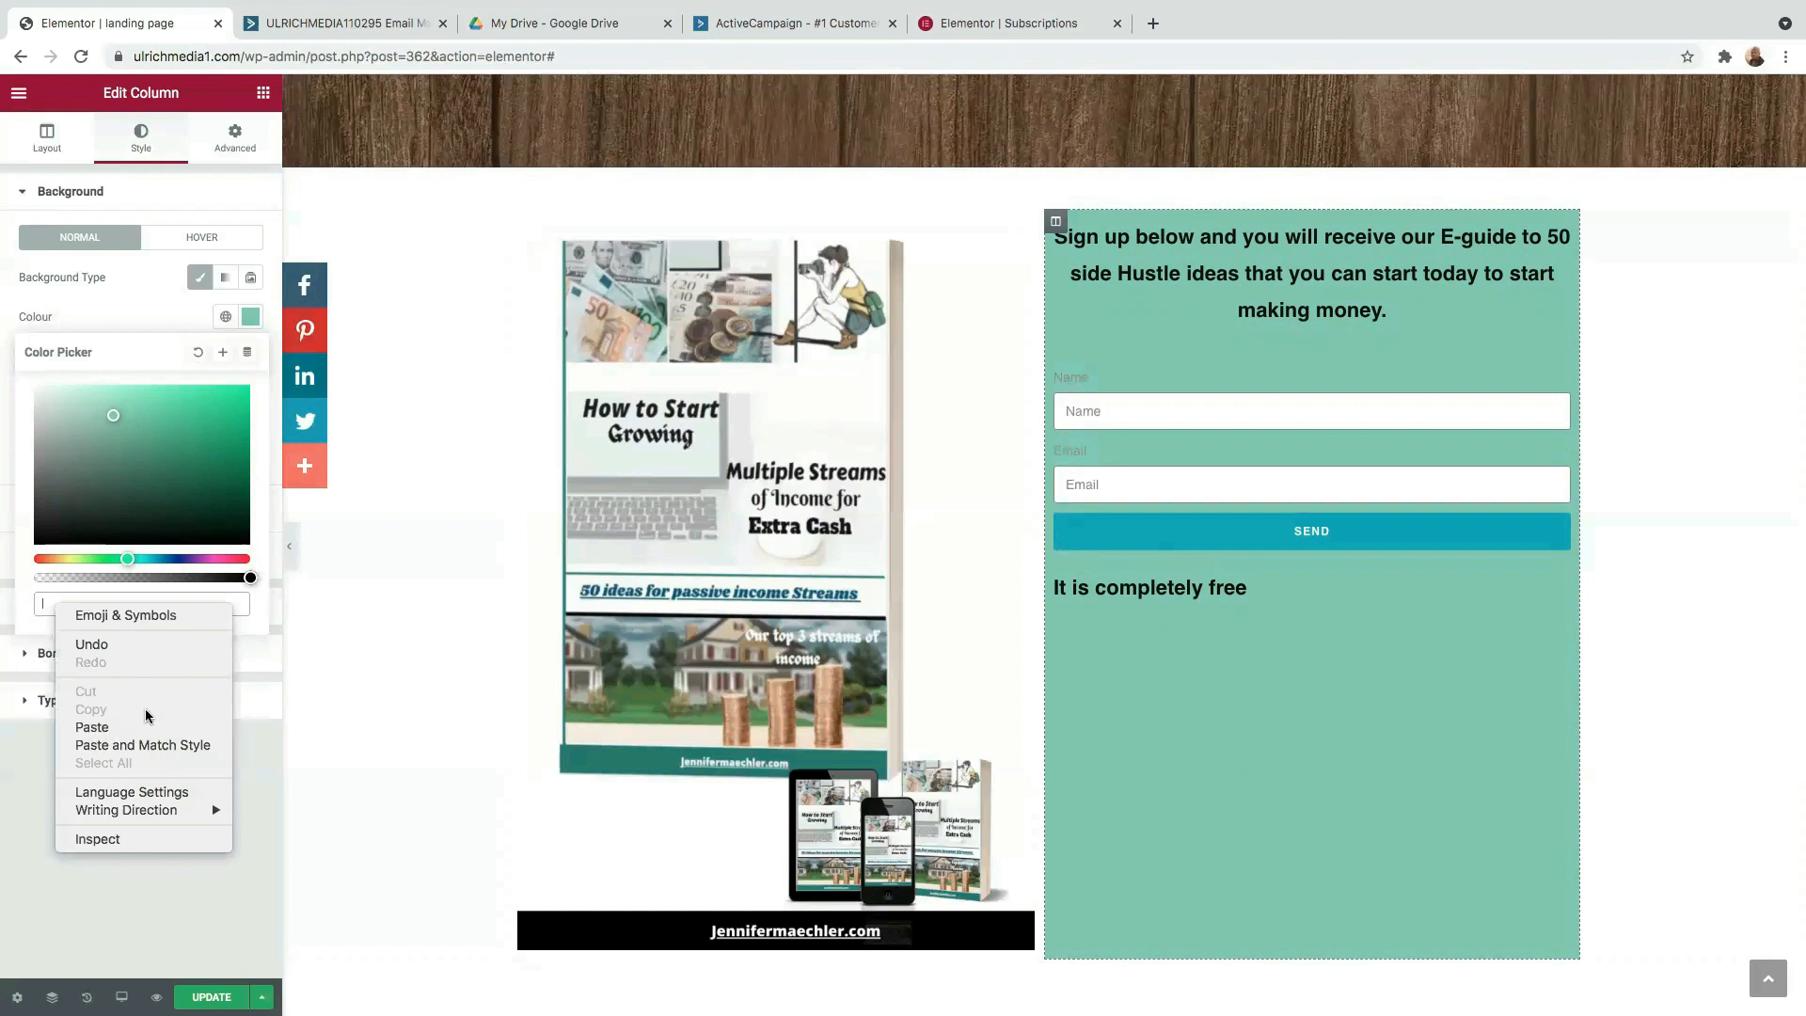
left_click(94, 726)
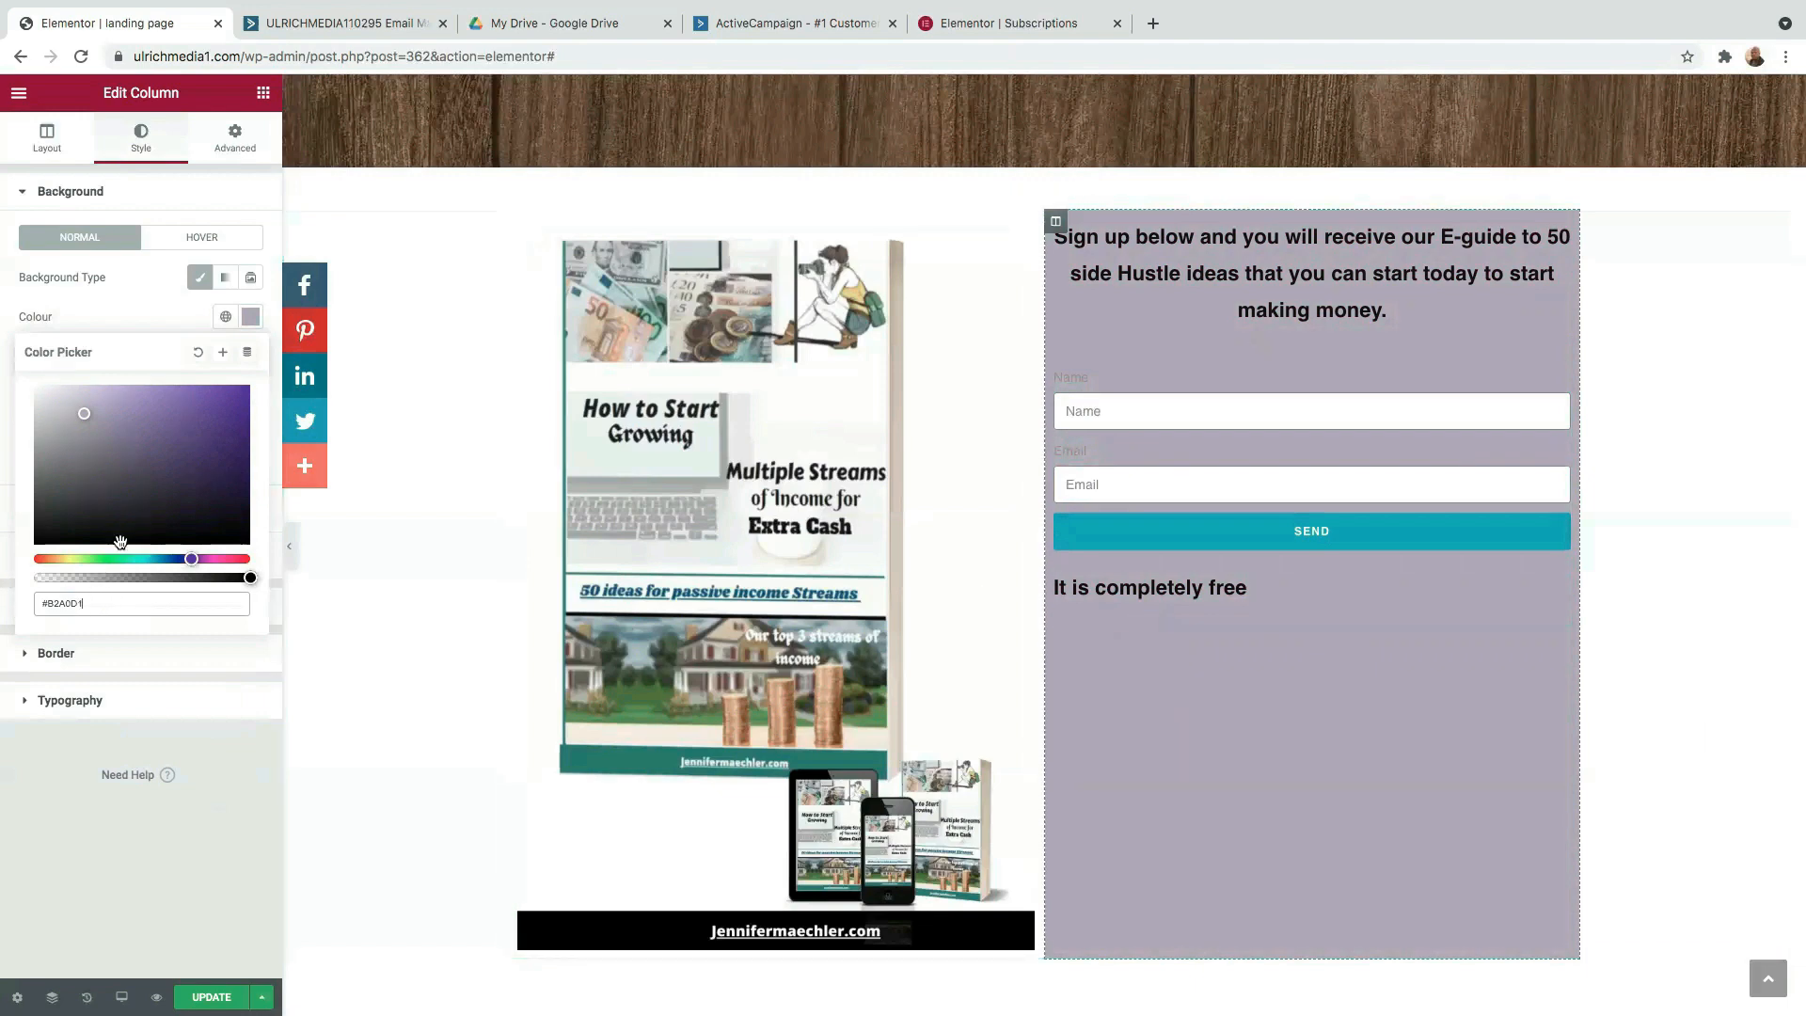
- Rename the form in the coloured column to "Lead Magnet"
scroll(988, 783, "down", 1)
scroll(987, 782, "down", 2)
left_click(1312, 393)
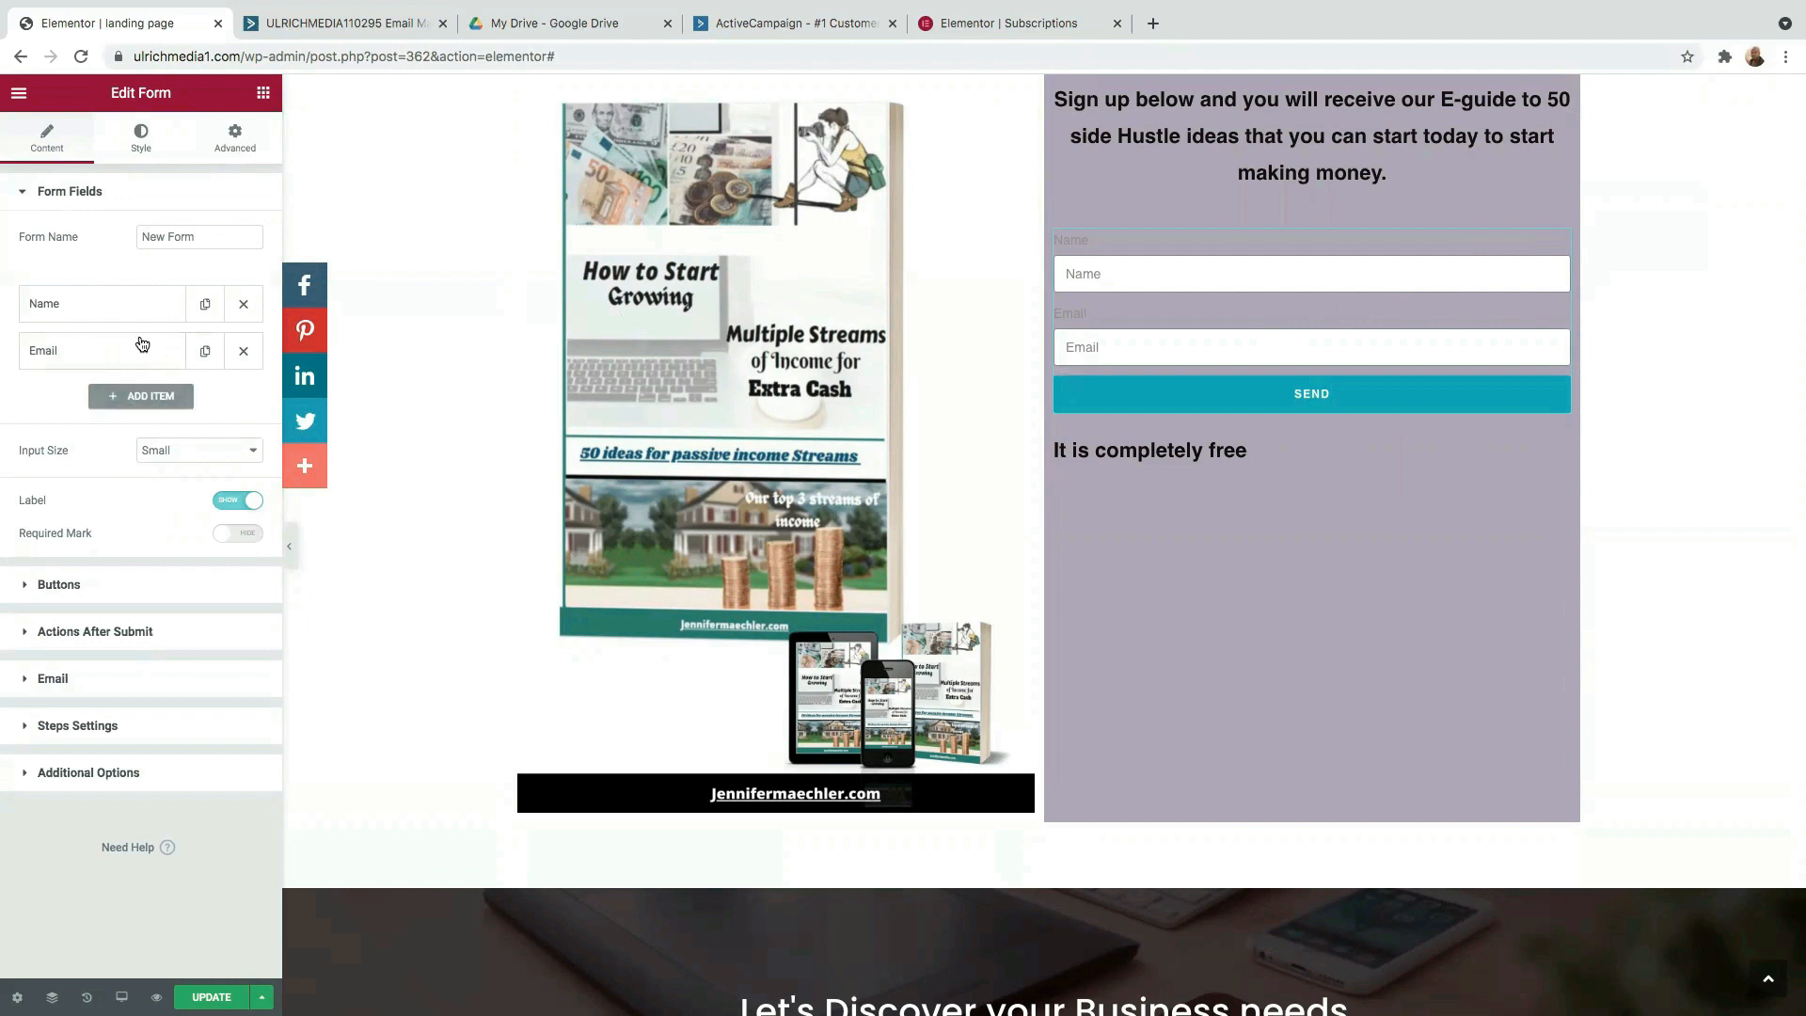
left_click_drag(201, 240, 4, 228)
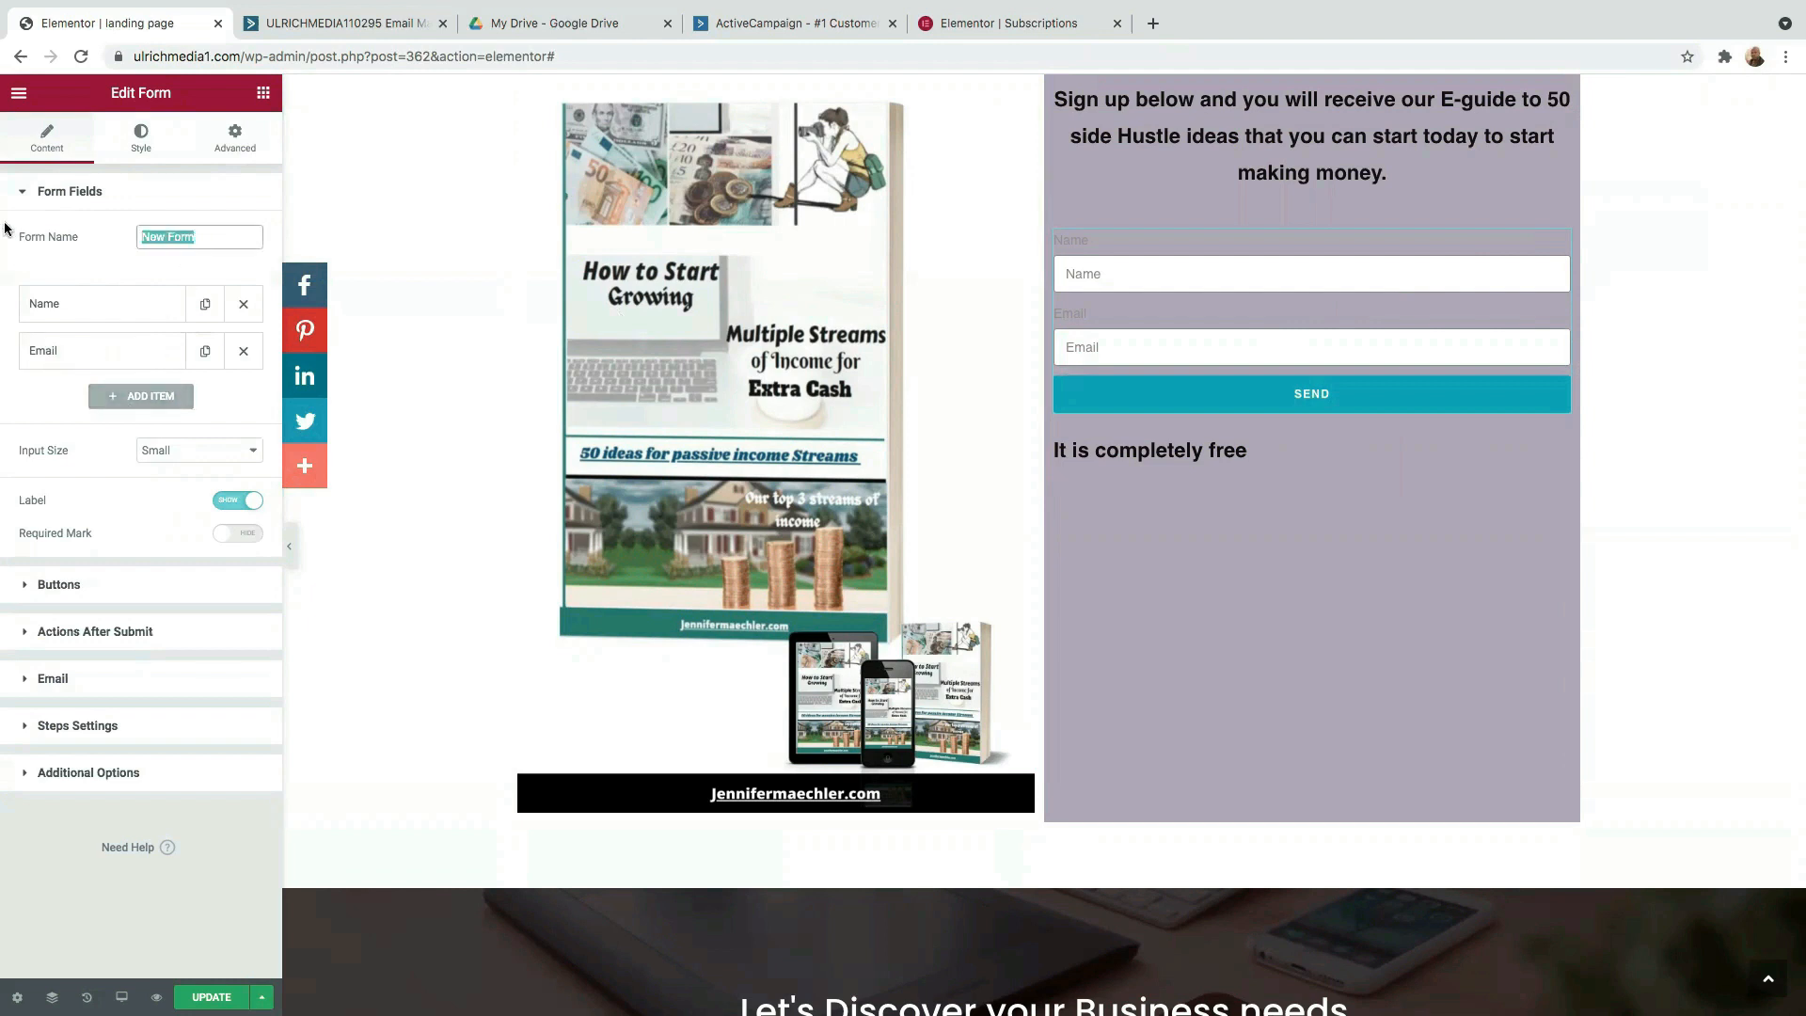
key("BackSpace")
type("Lead Magnet")
- Set the size of the form's Send button to Medium
left_click(23, 585)
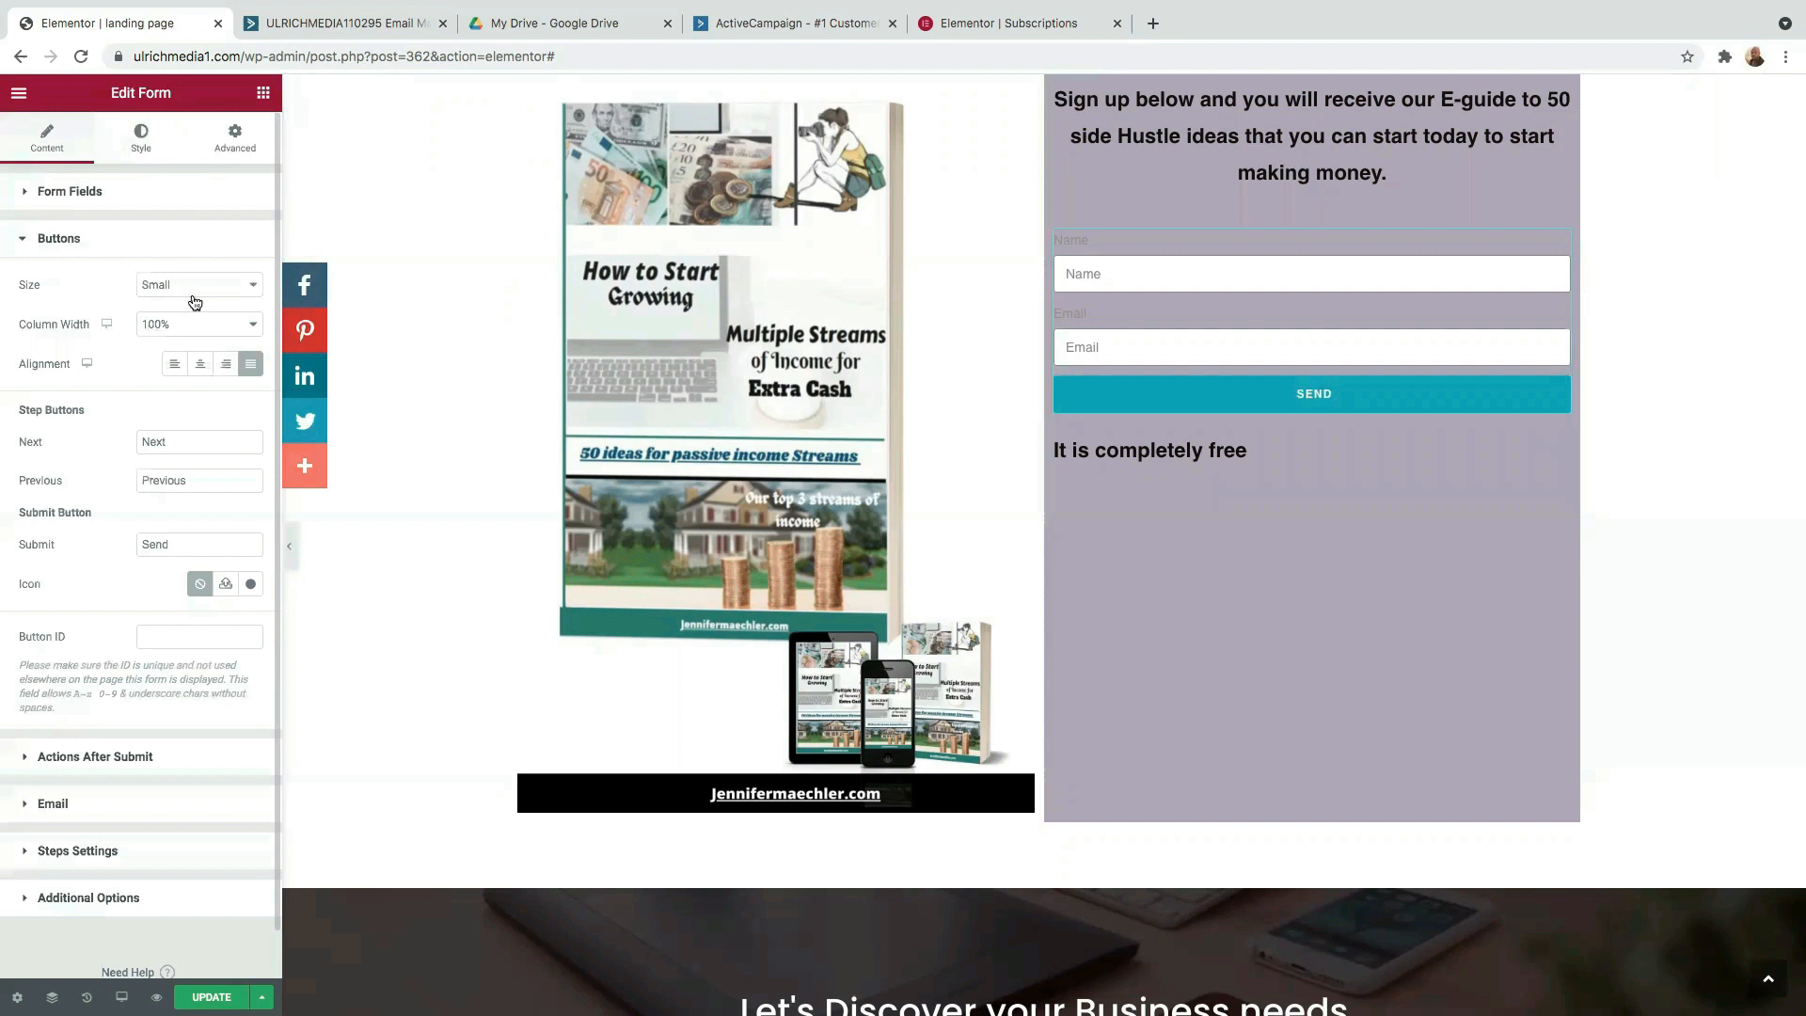
left_click(225, 282)
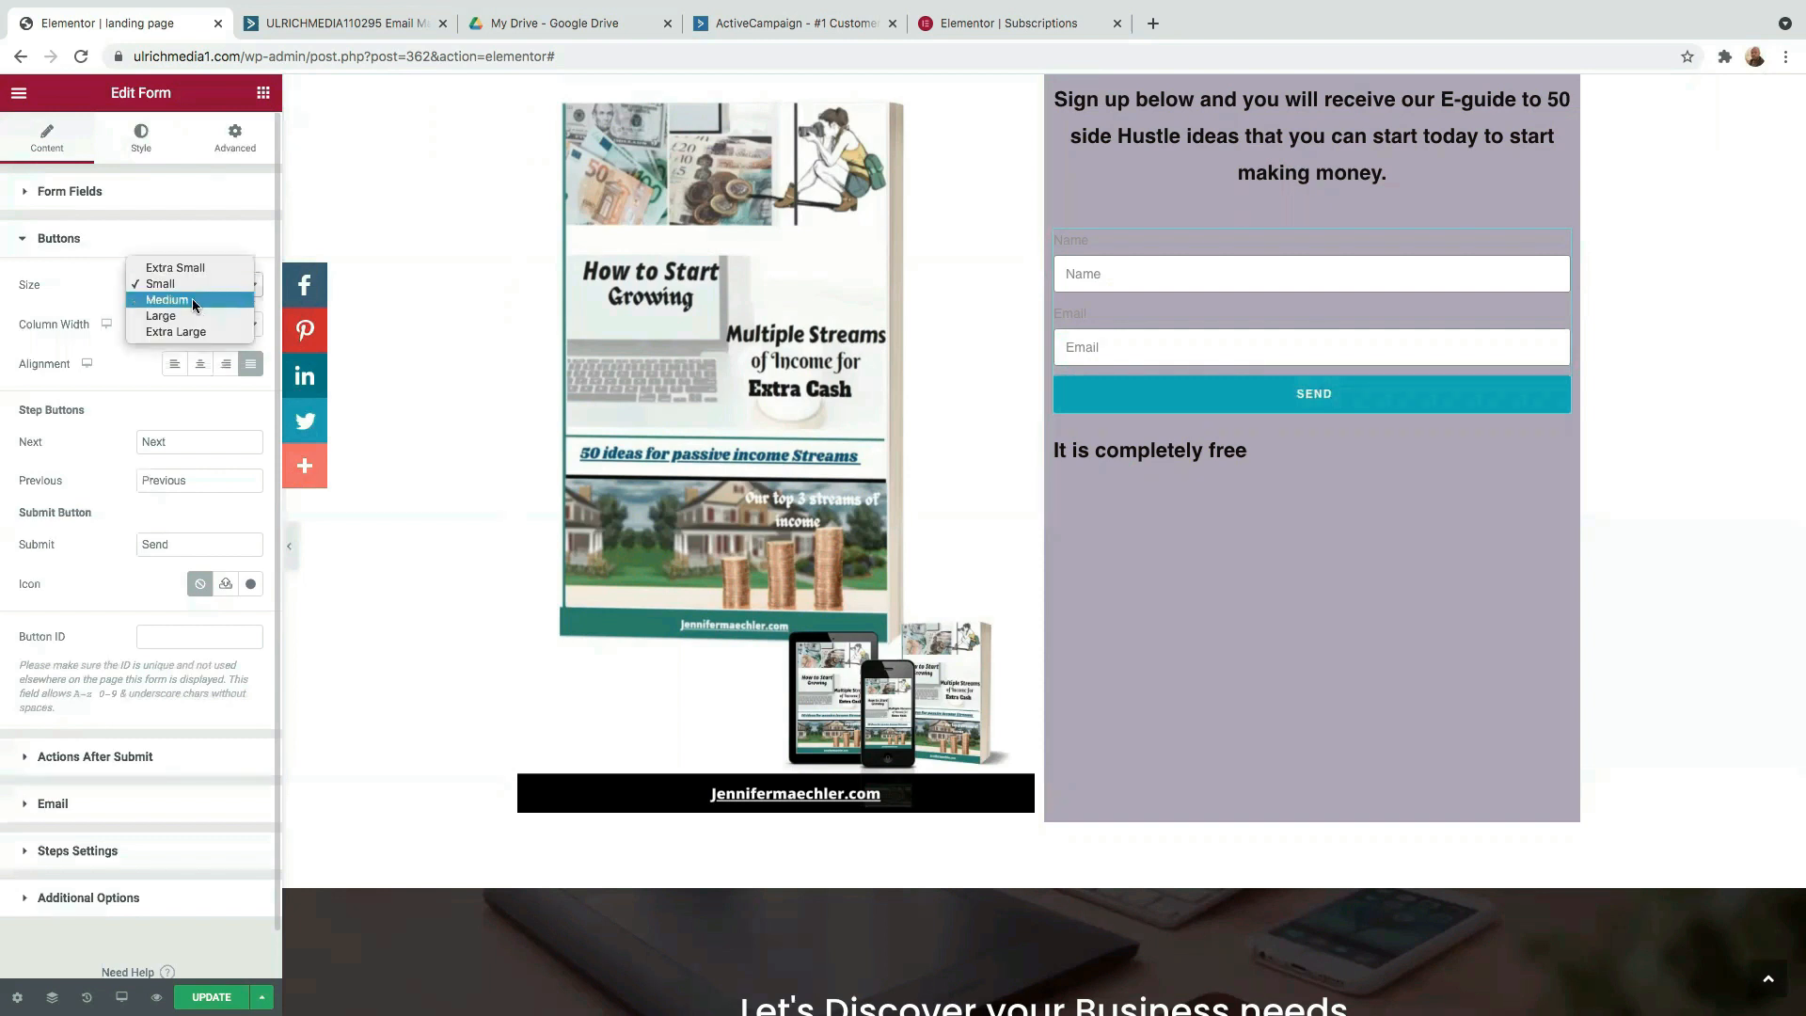
left_click(192, 299)
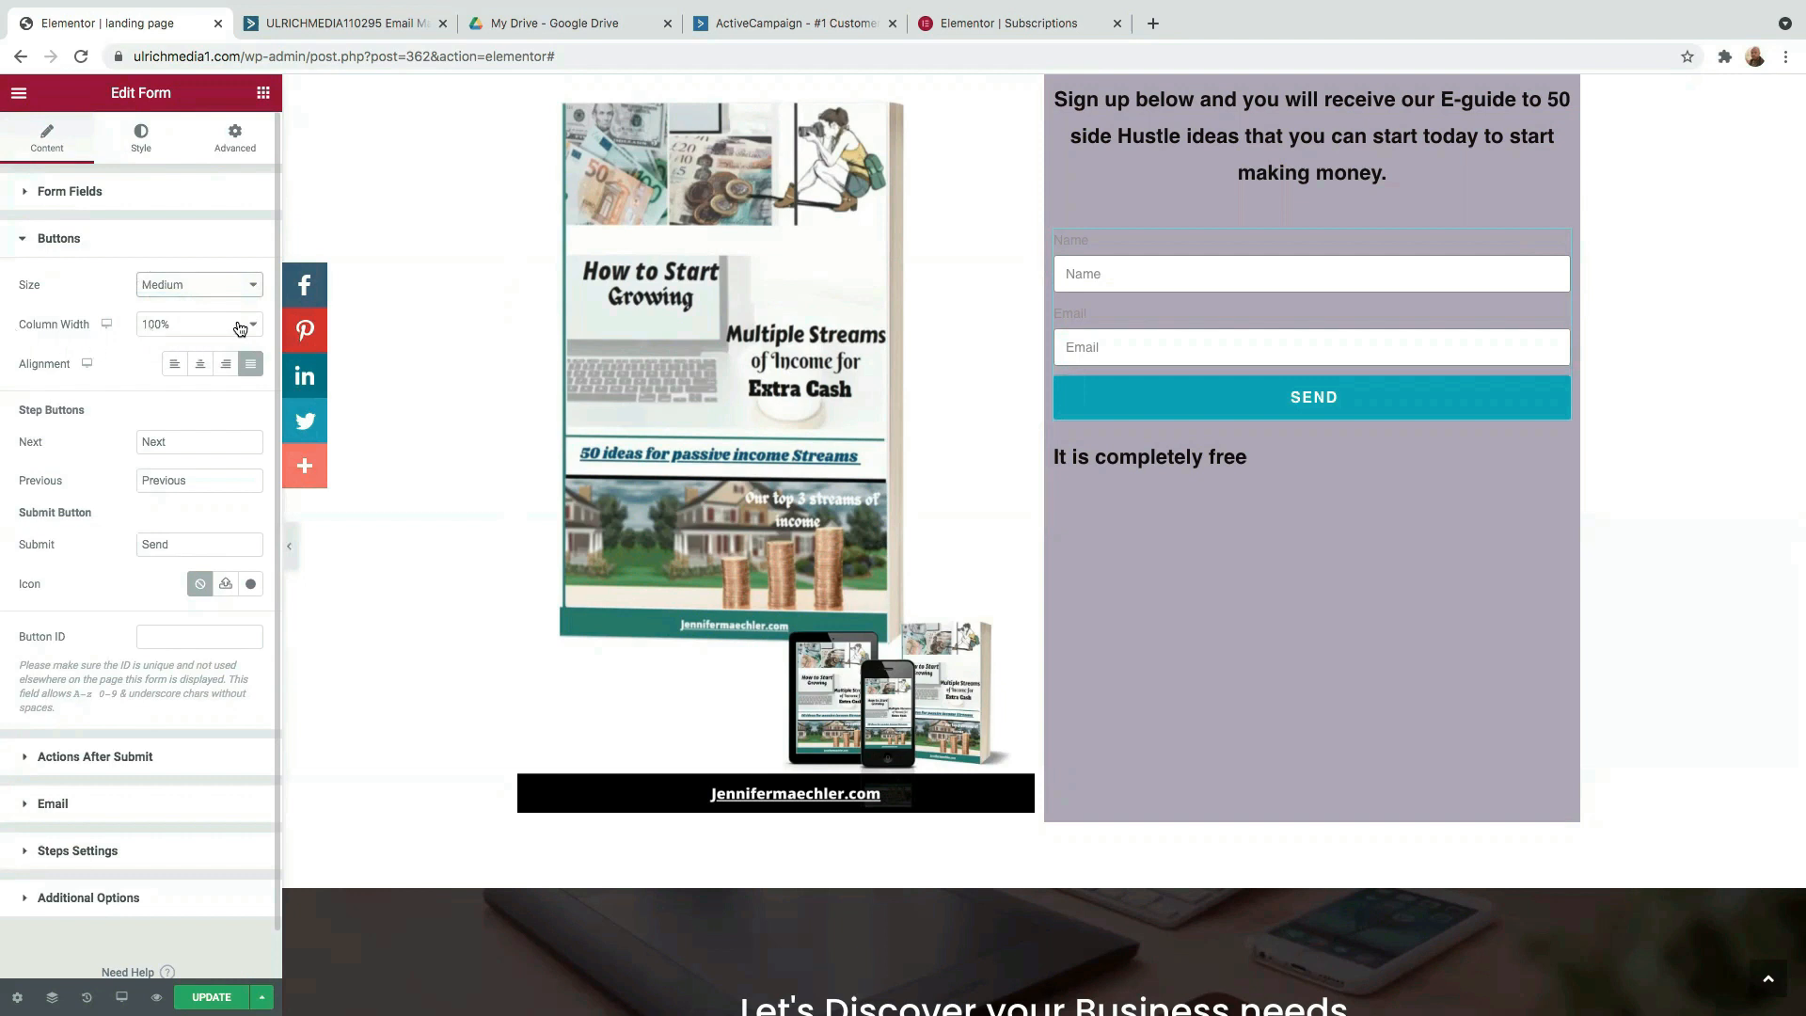
- Set the Send button's column width to 60% and its alignment to Center
left_click(200, 324)
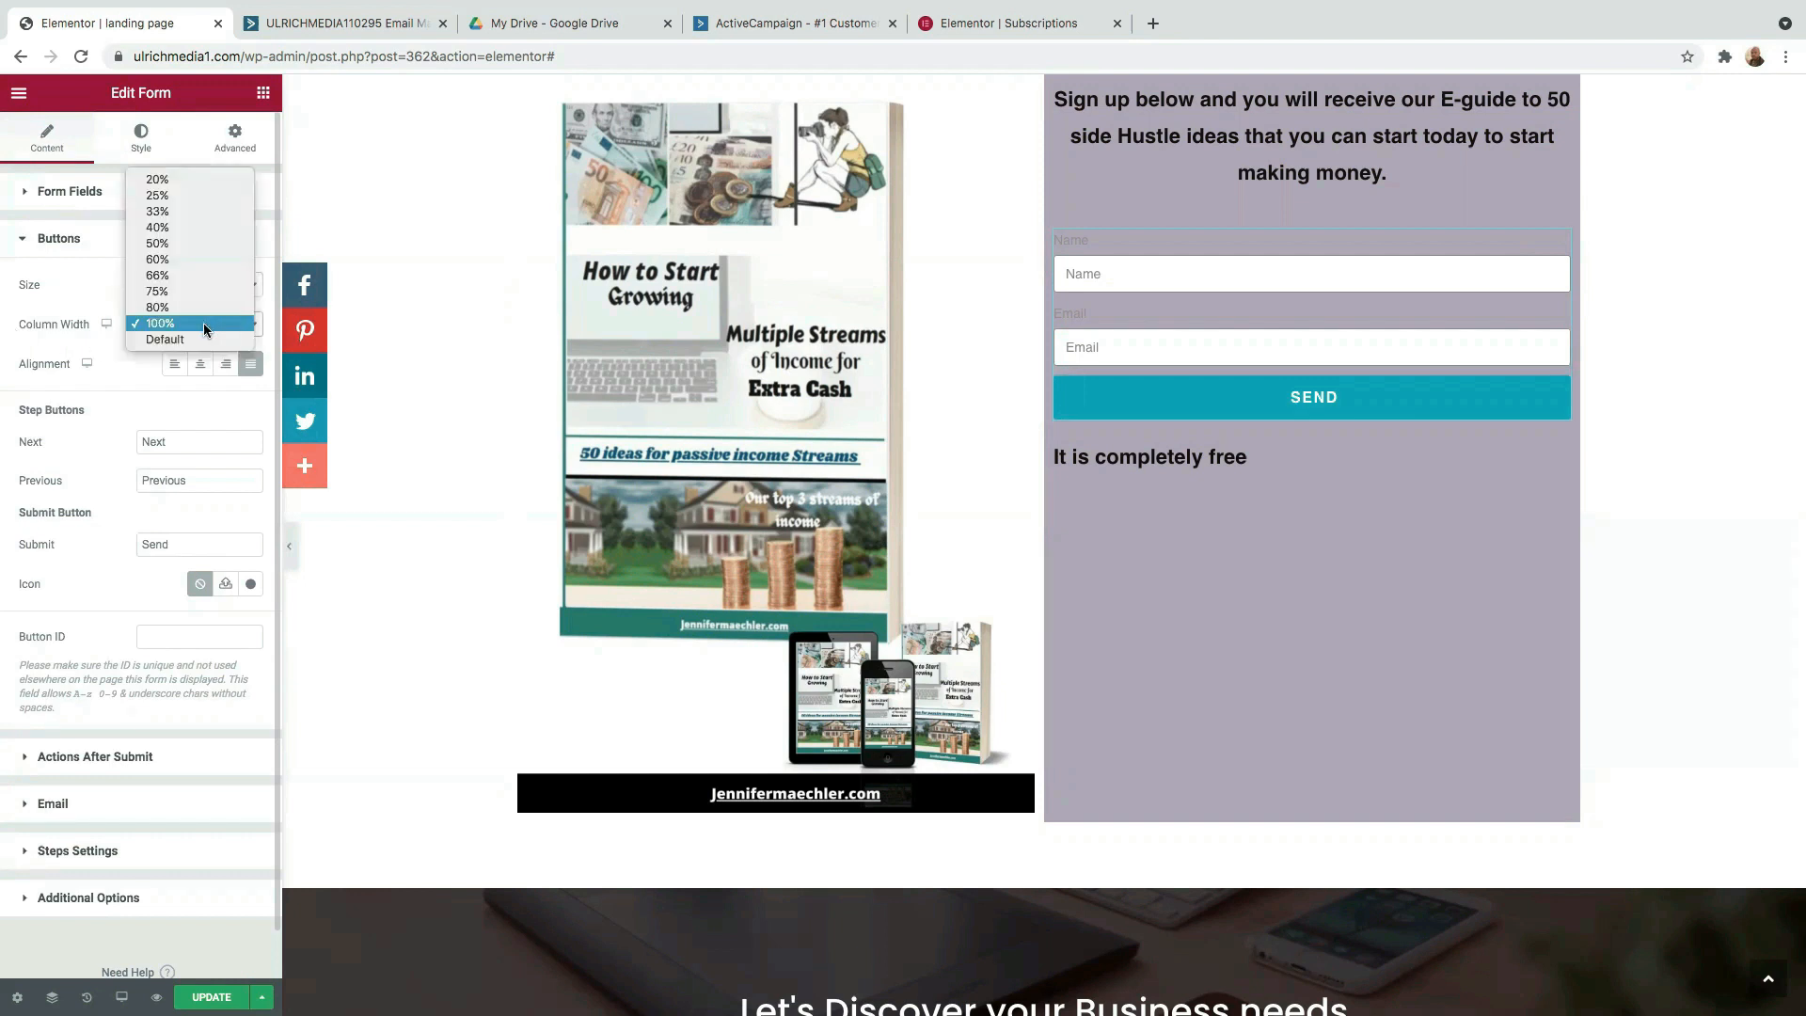
left_click(170, 258)
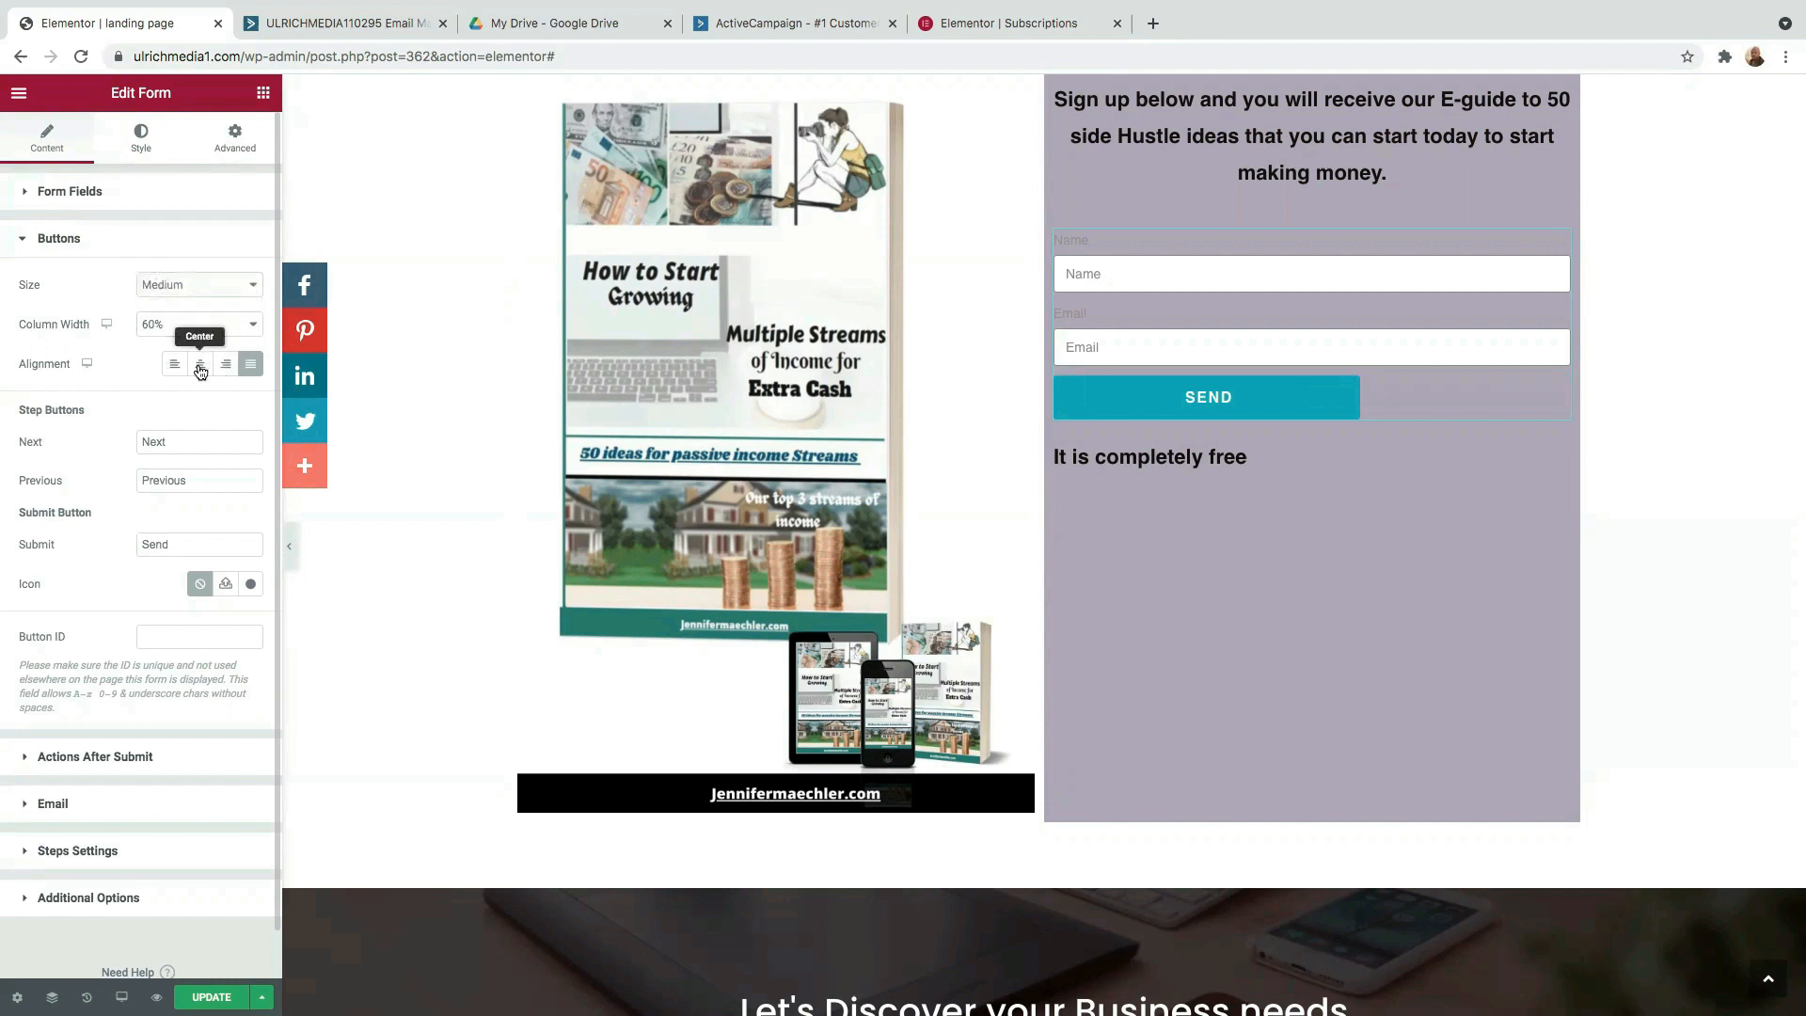
left_click(200, 365)
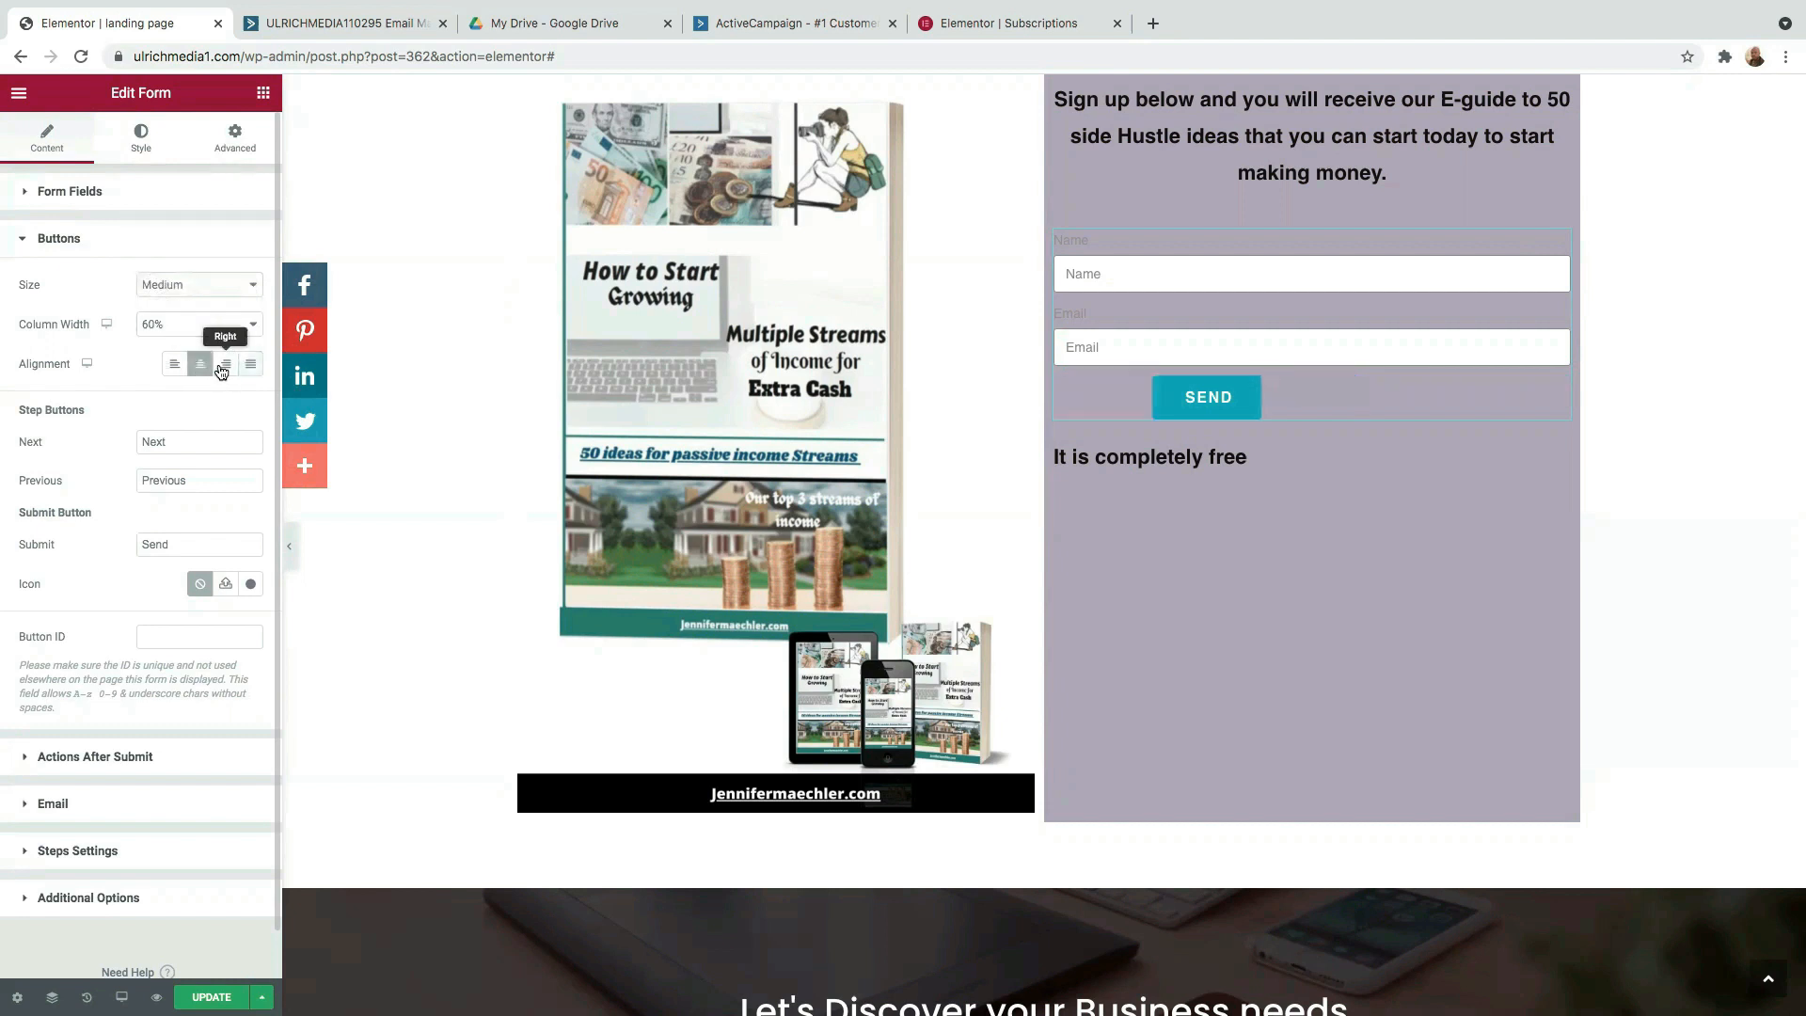
left_click(222, 372)
left_click(230, 324)
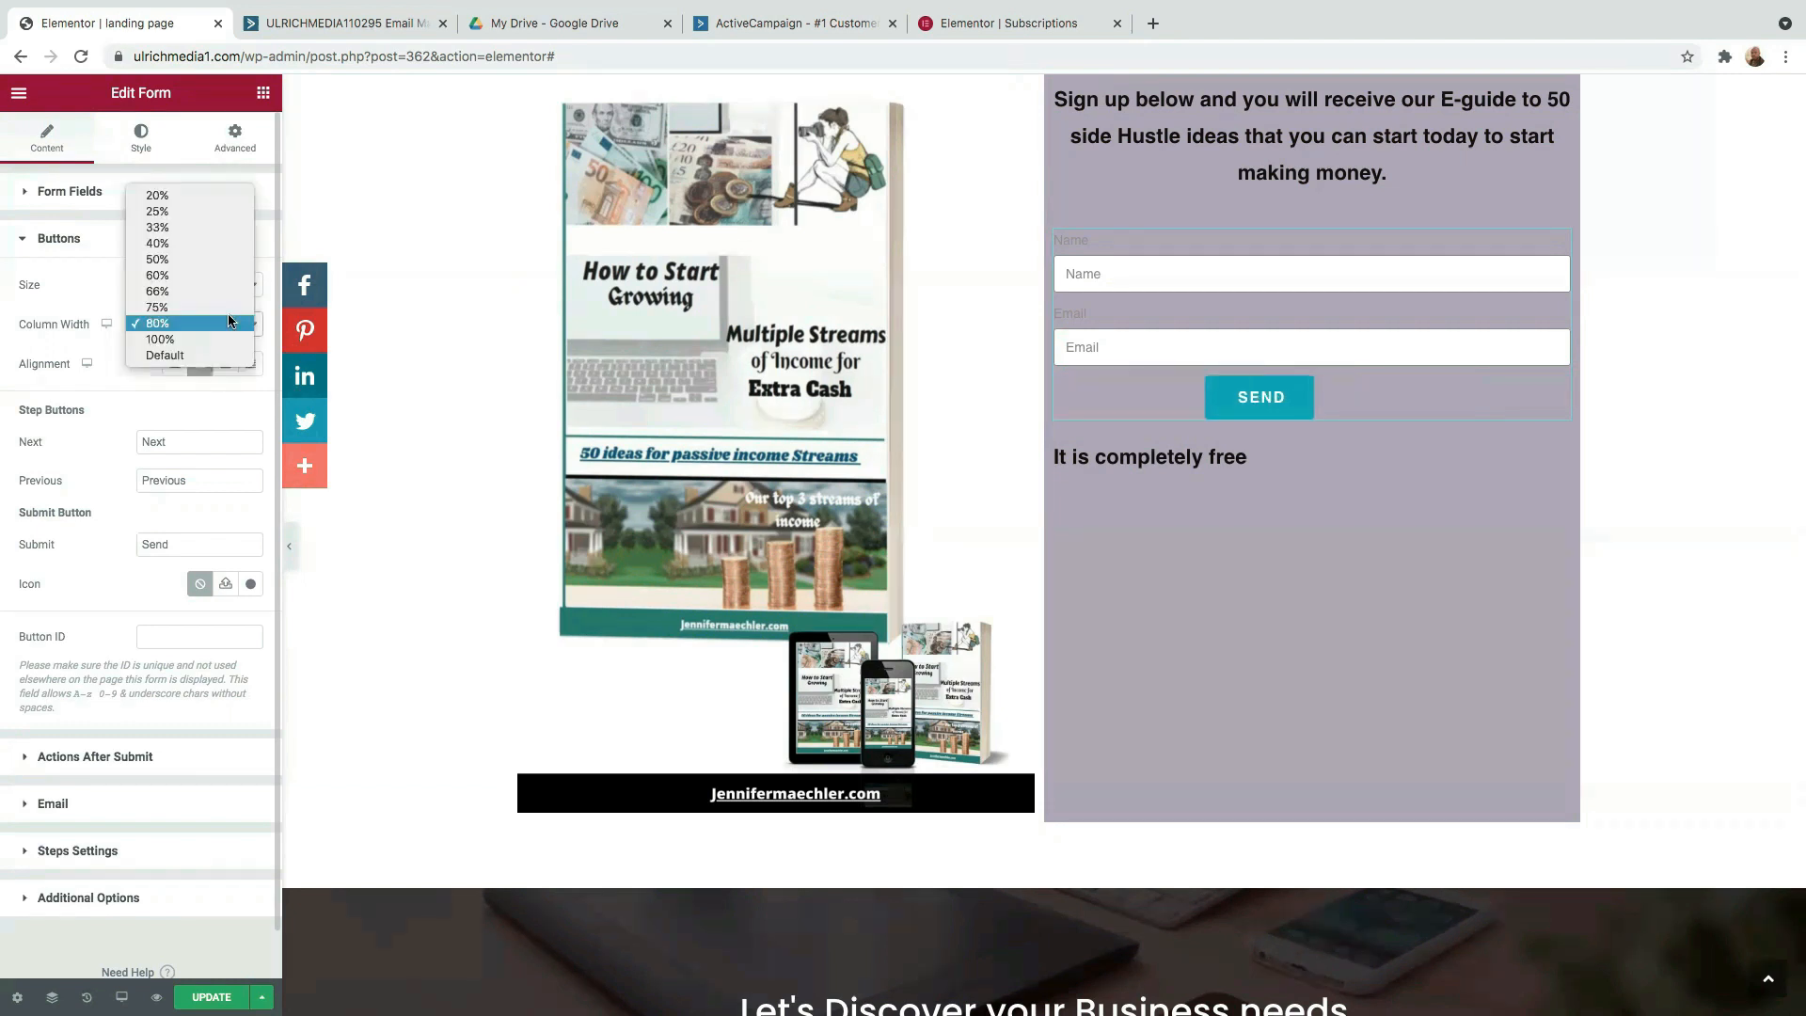
left_click(181, 279)
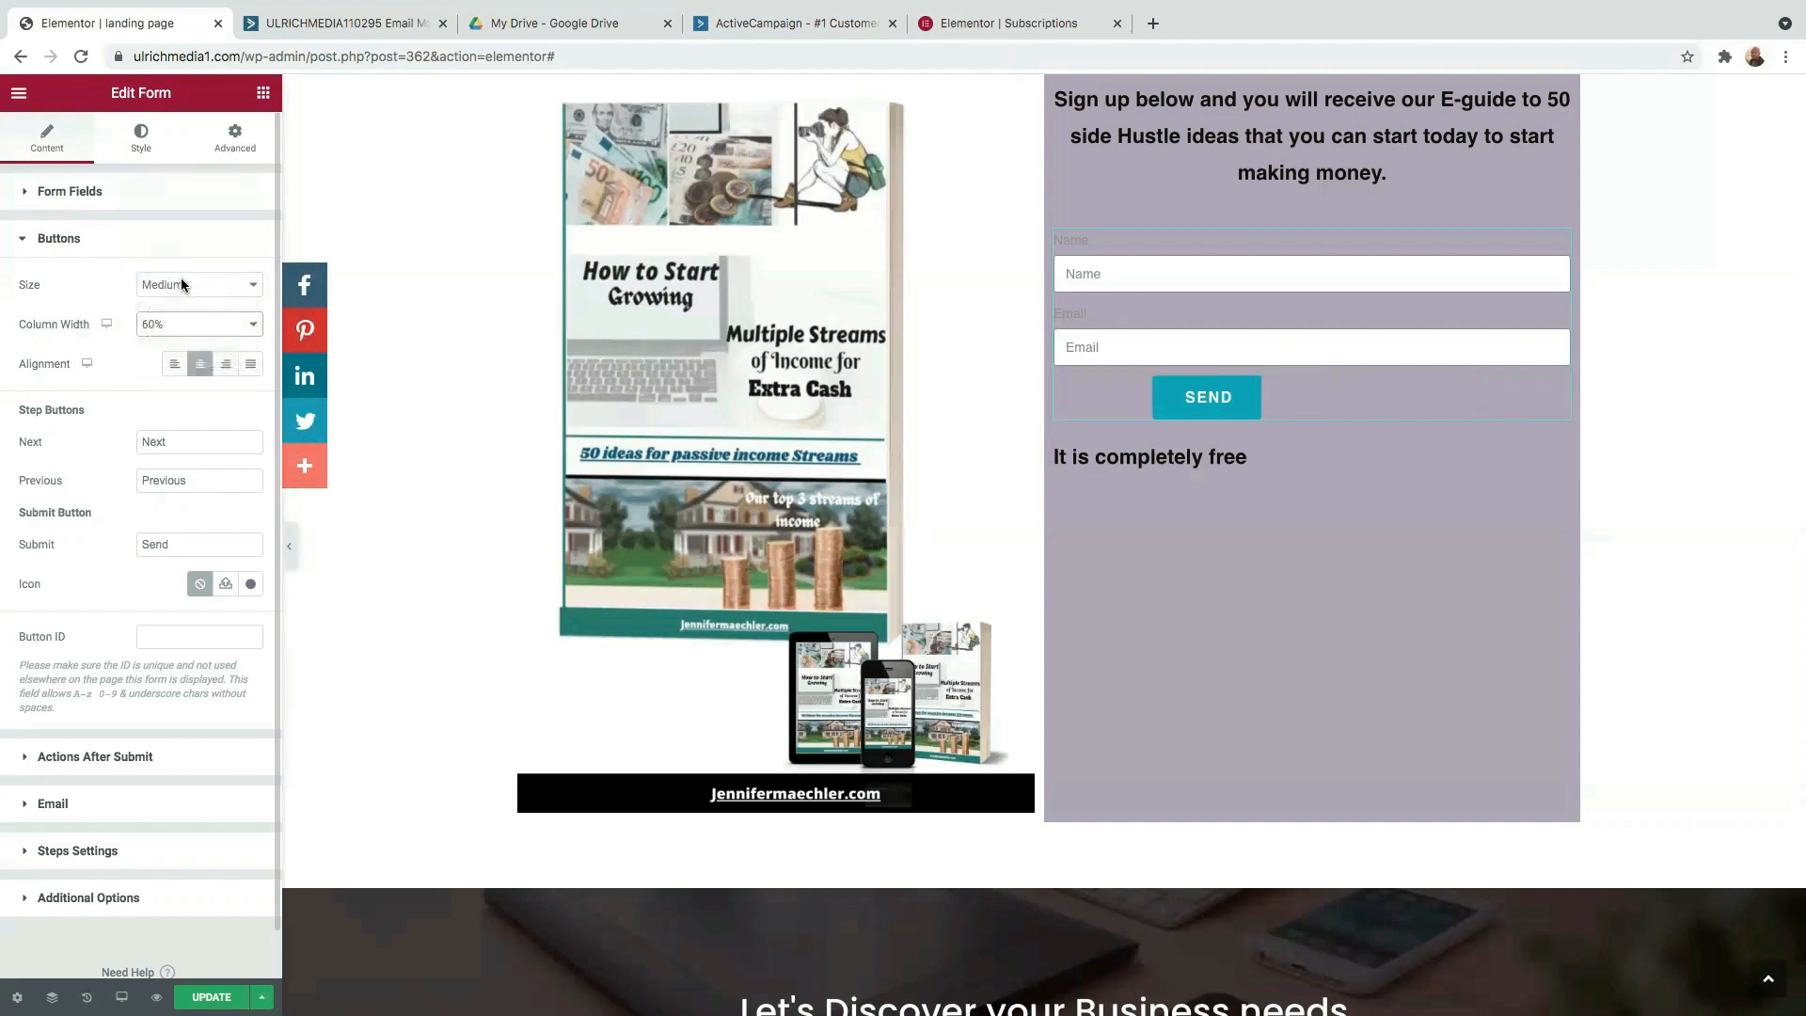
- Align the form's submit button to the right and change its label to "Get our free Guide"
left_click(225, 370)
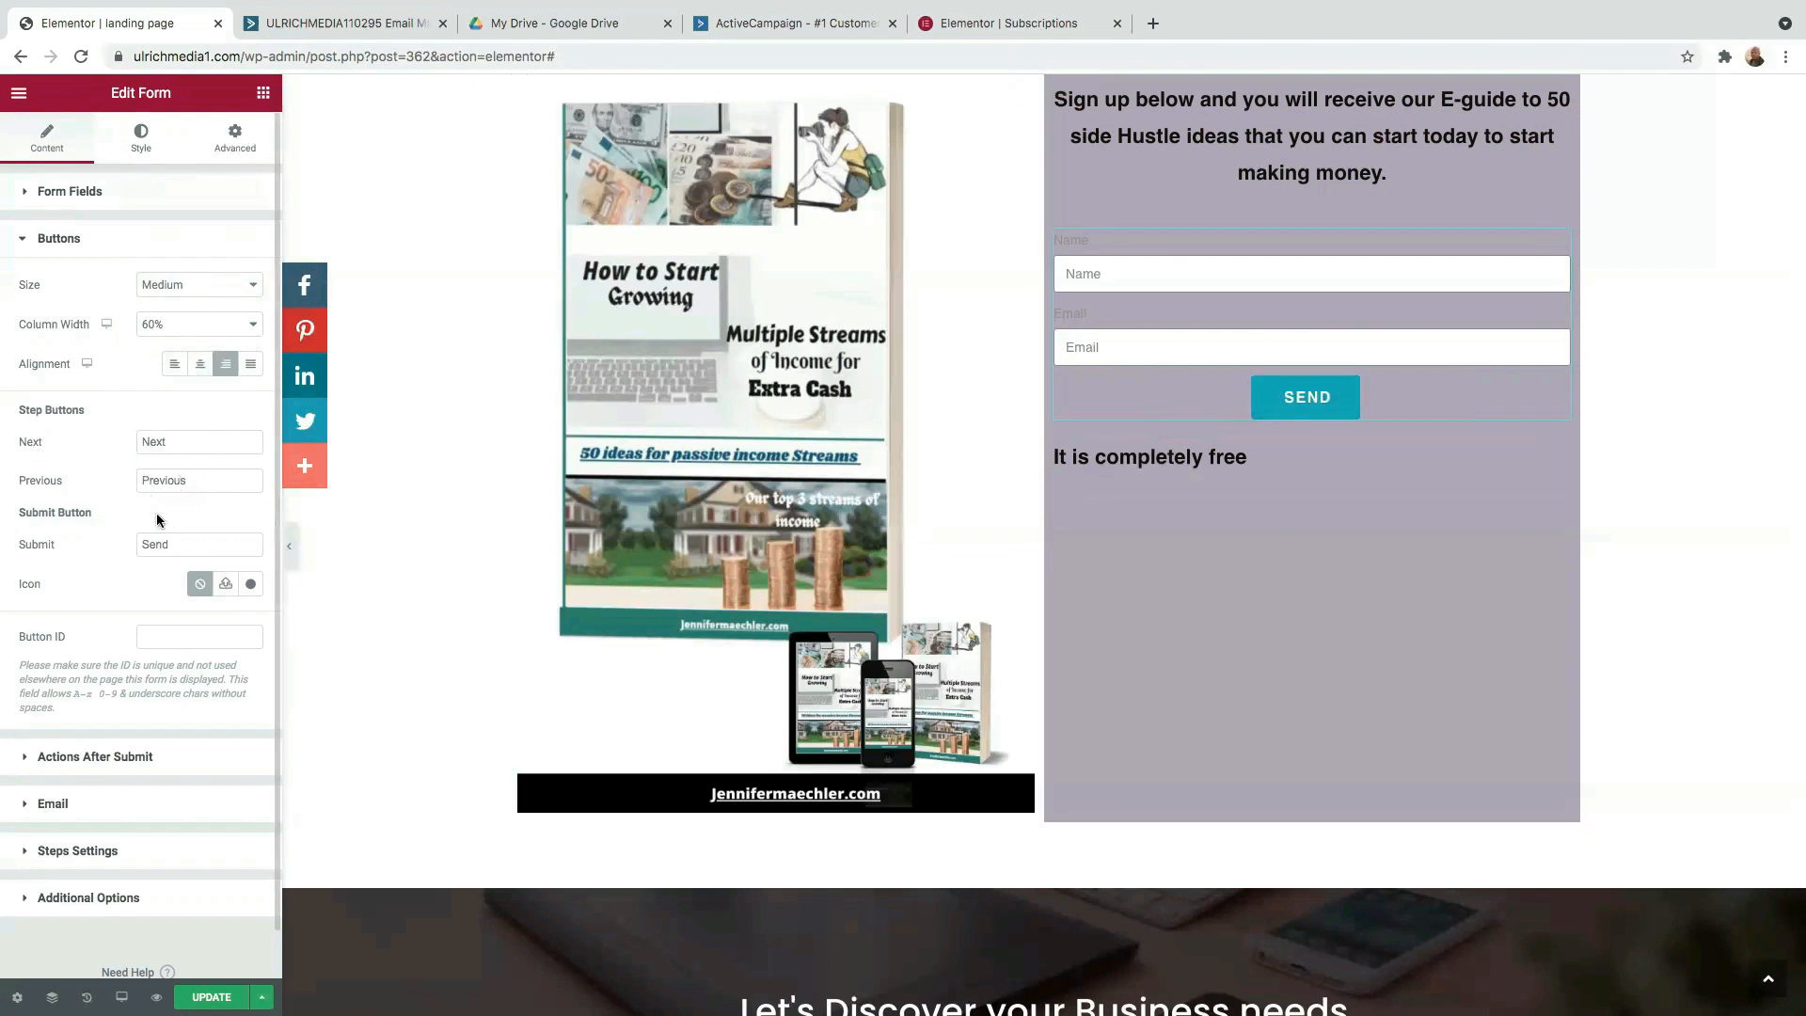
left_click_drag(174, 544, 49, 544)
key("BackSpace")
type("Get our free Guide")
- Try a 50% column width for the submit button and settle on the Default width with Center alignment
left_click(170, 323)
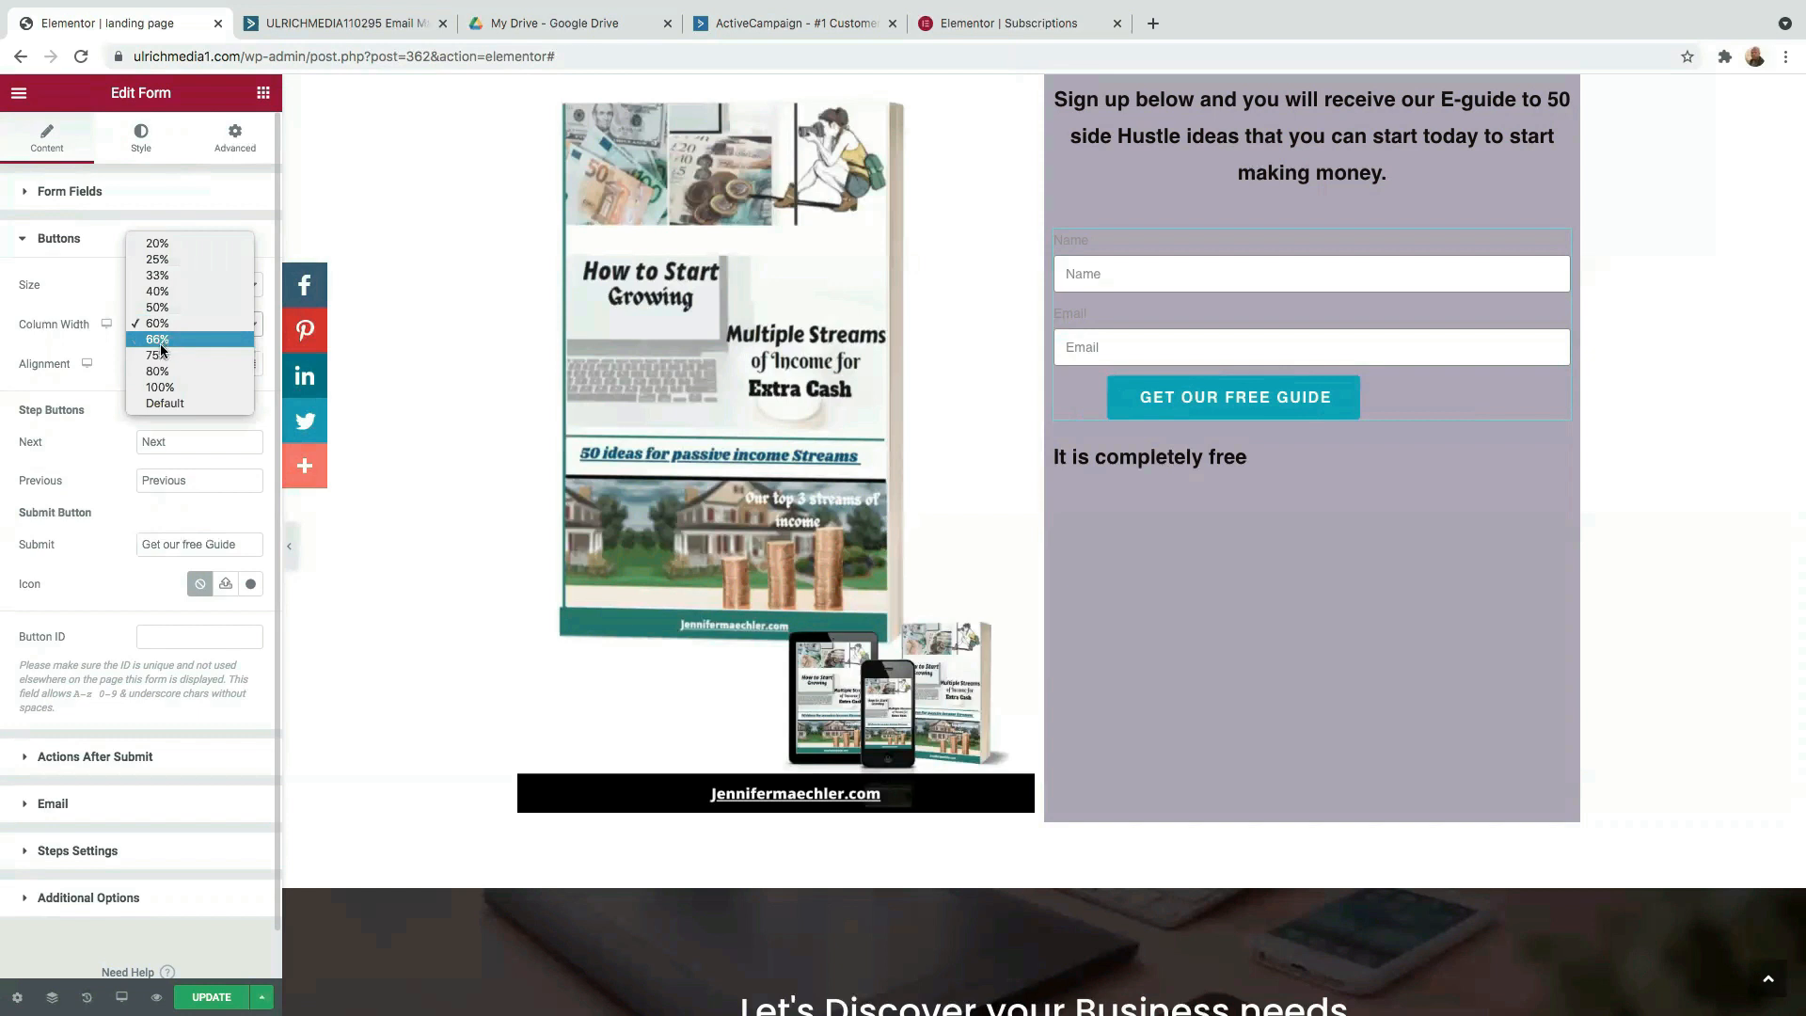
left_click(165, 306)
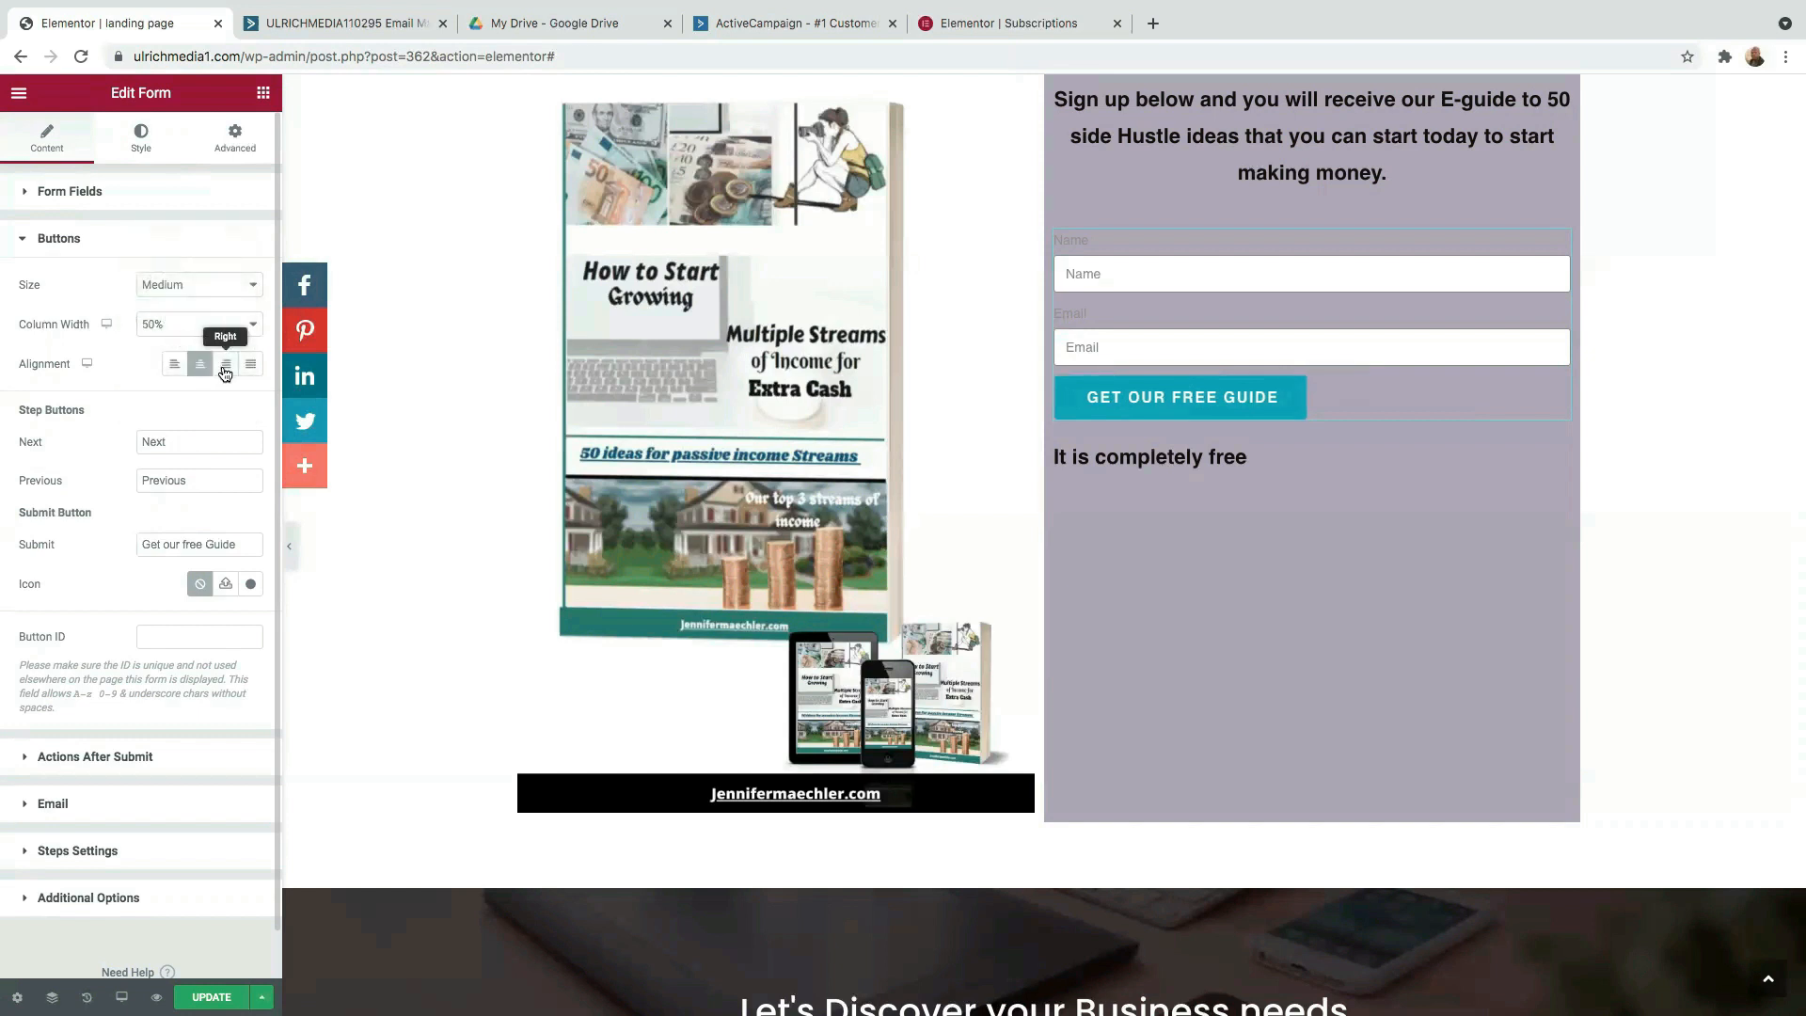
left_click(174, 374)
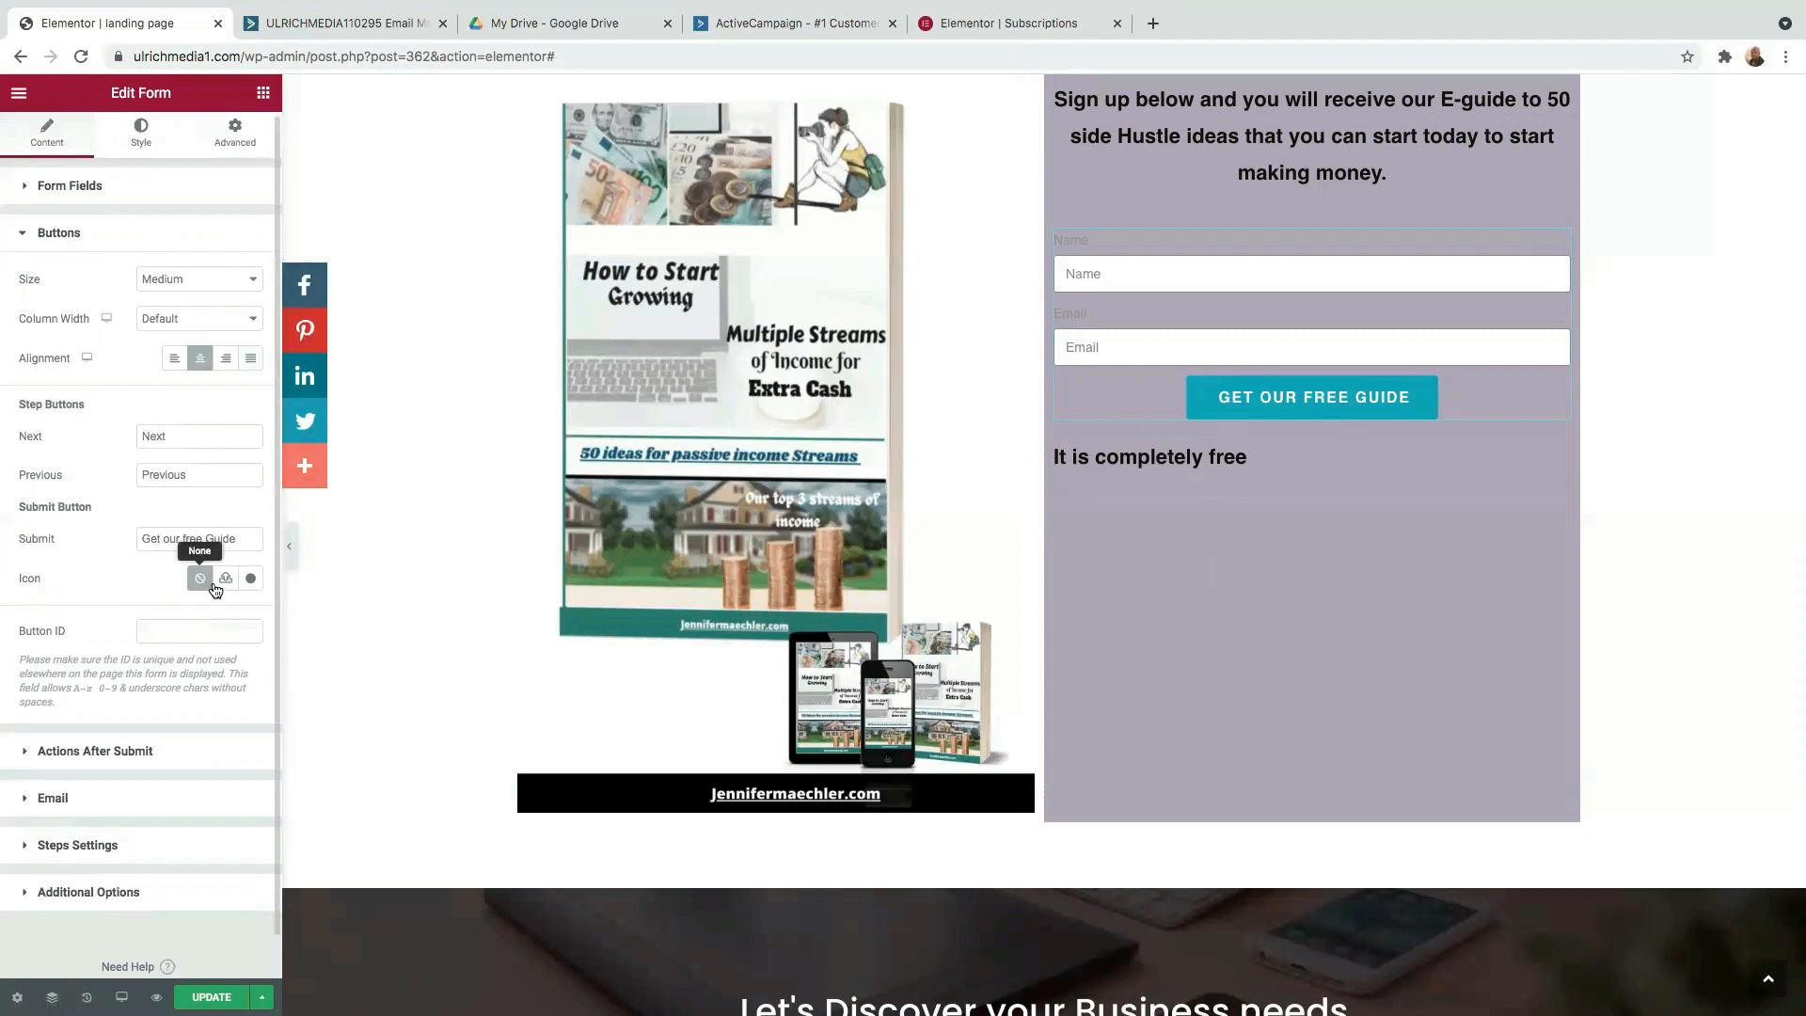
- Add the circled right-arrow icon from the icon library to the submit button
left_click(248, 581)
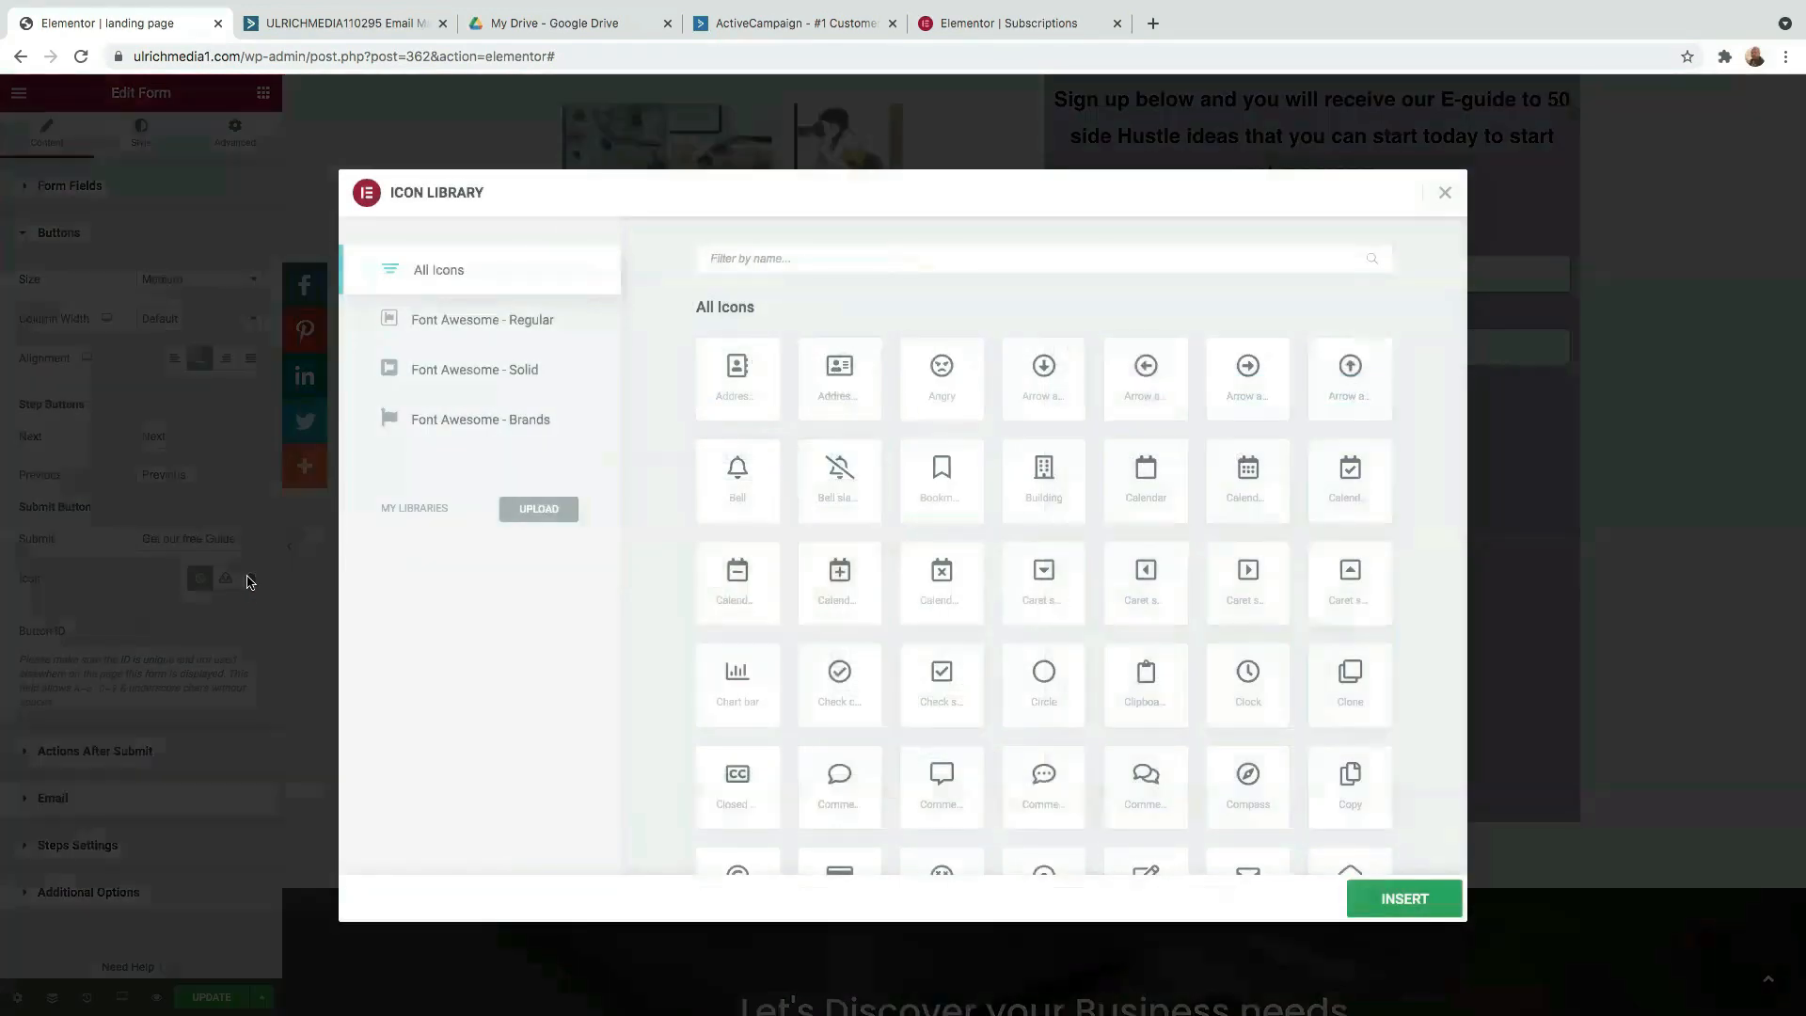
left_click(1246, 374)
left_click(1423, 894)
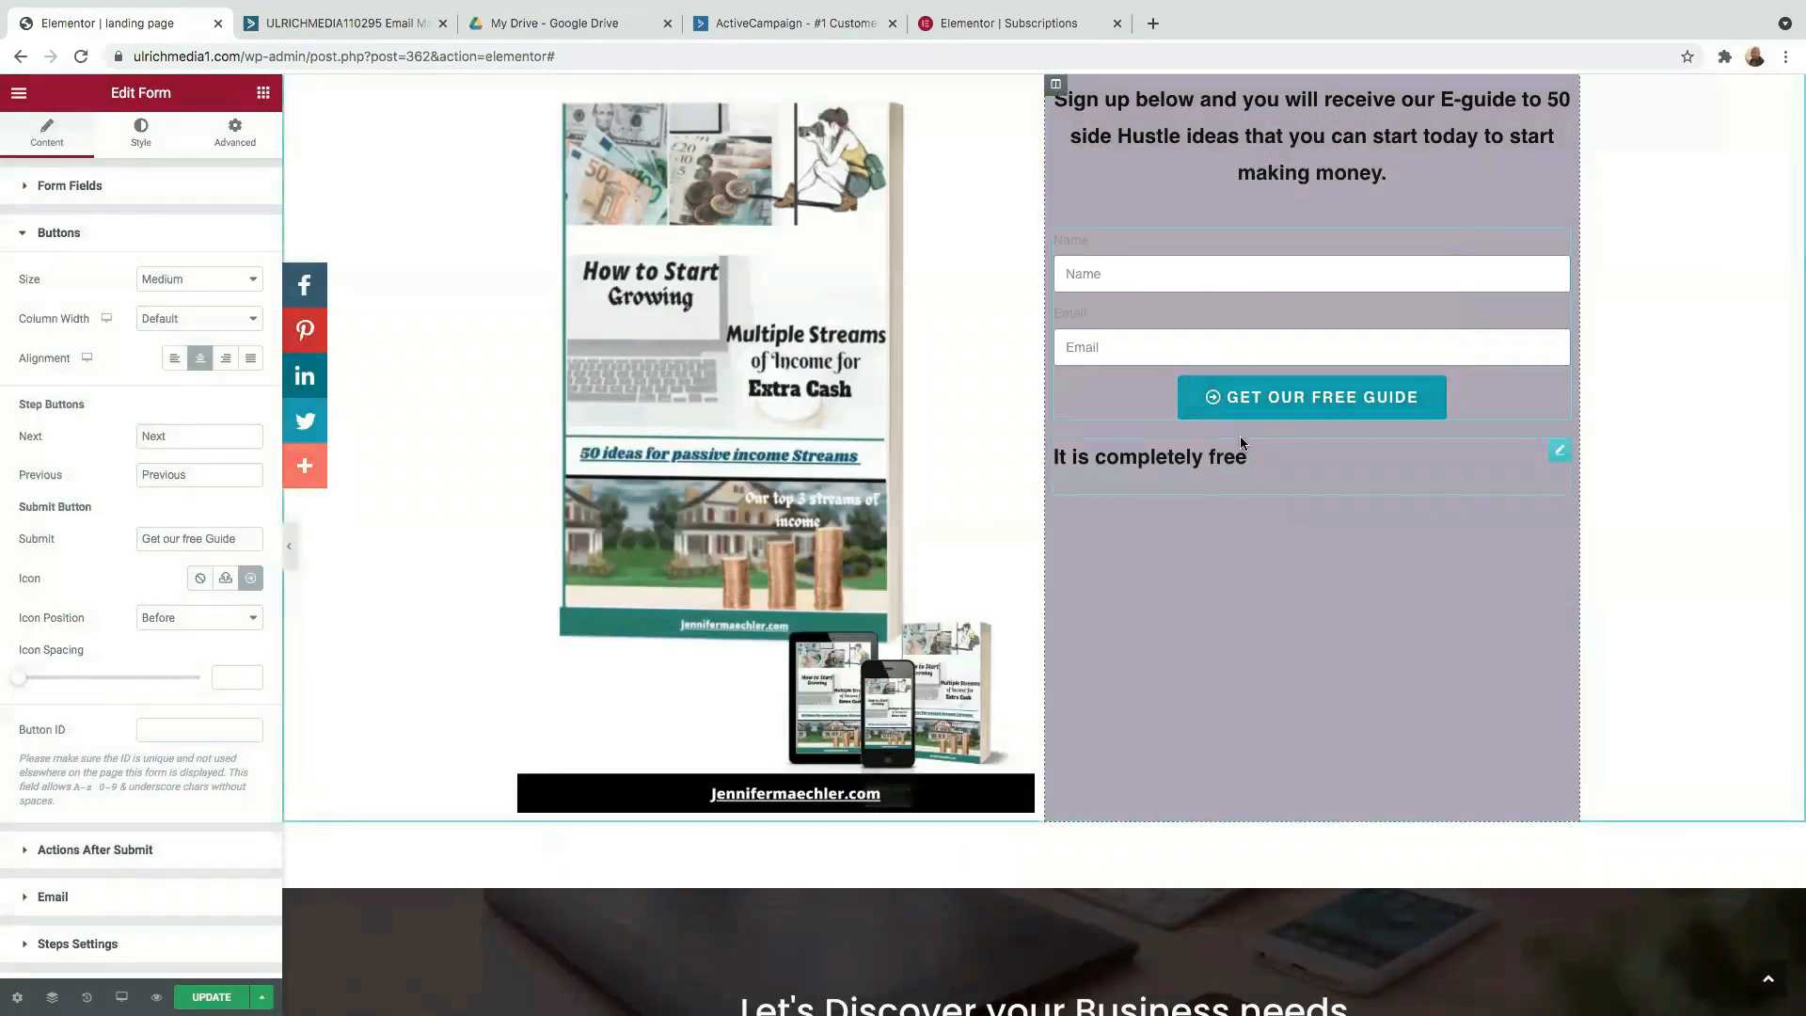
- Open the form's email notification settings and clear the From Email address
left_click(28, 849)
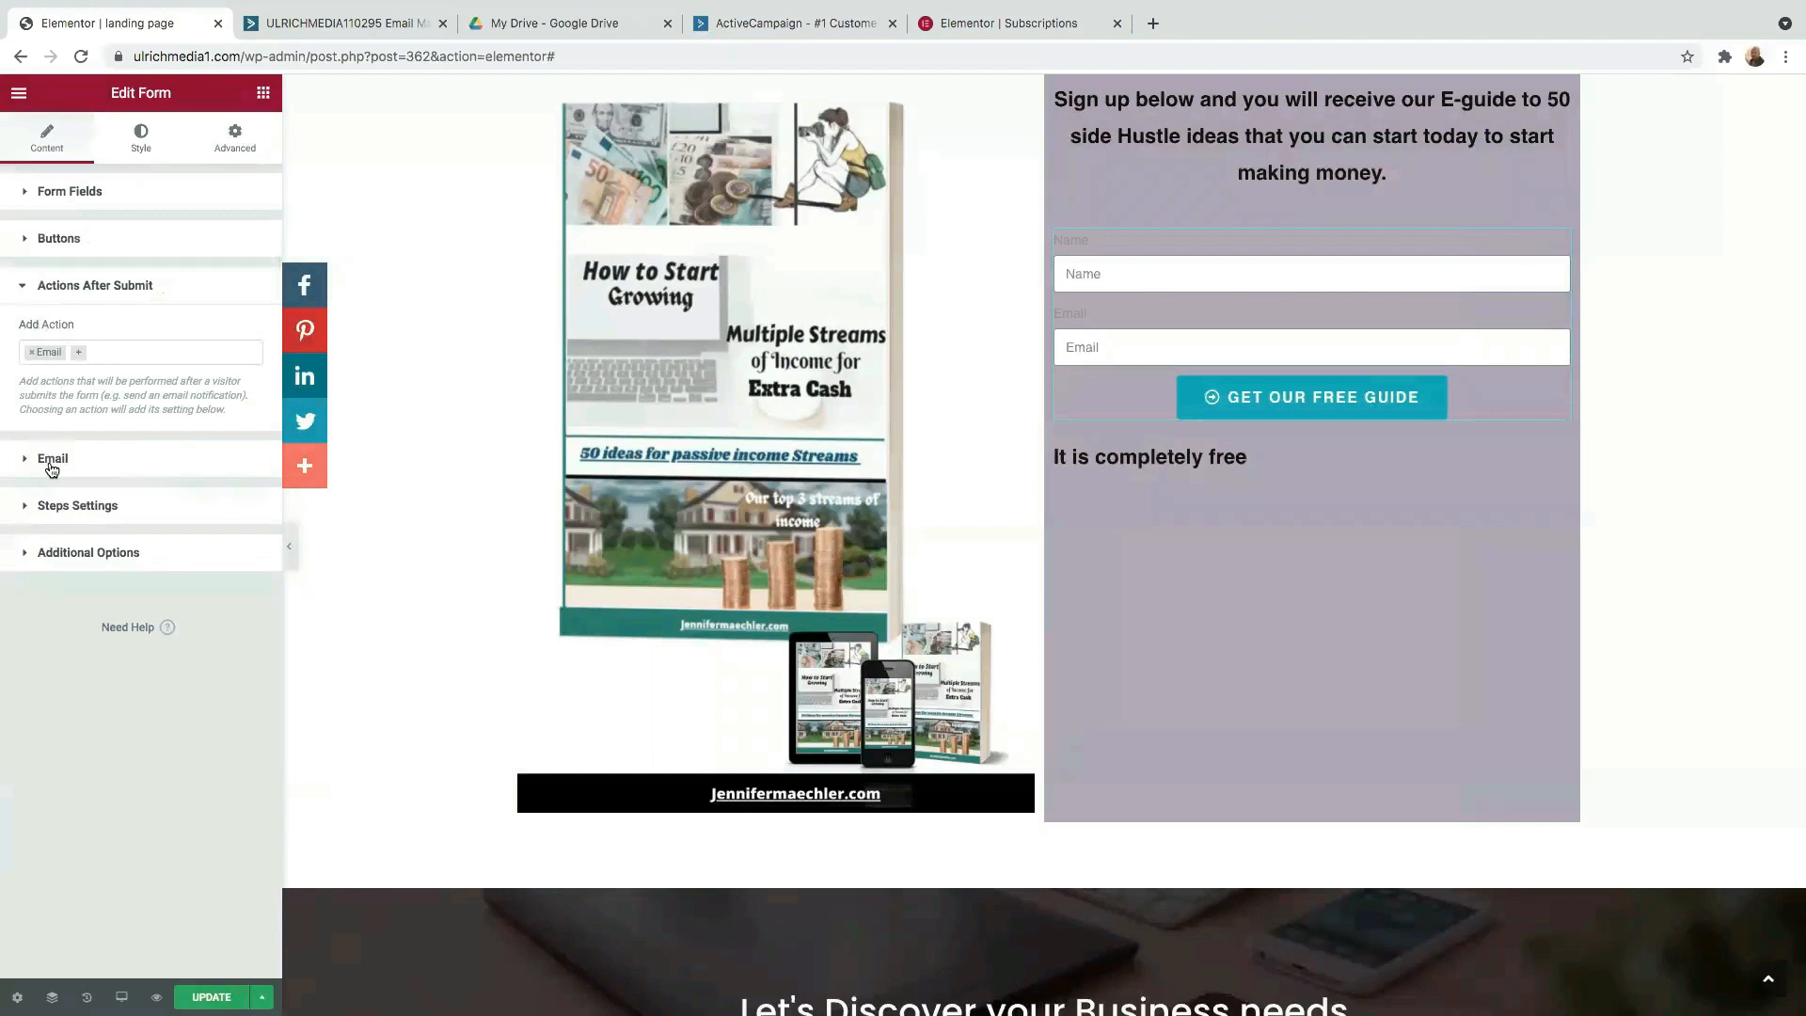
left_click(23, 459)
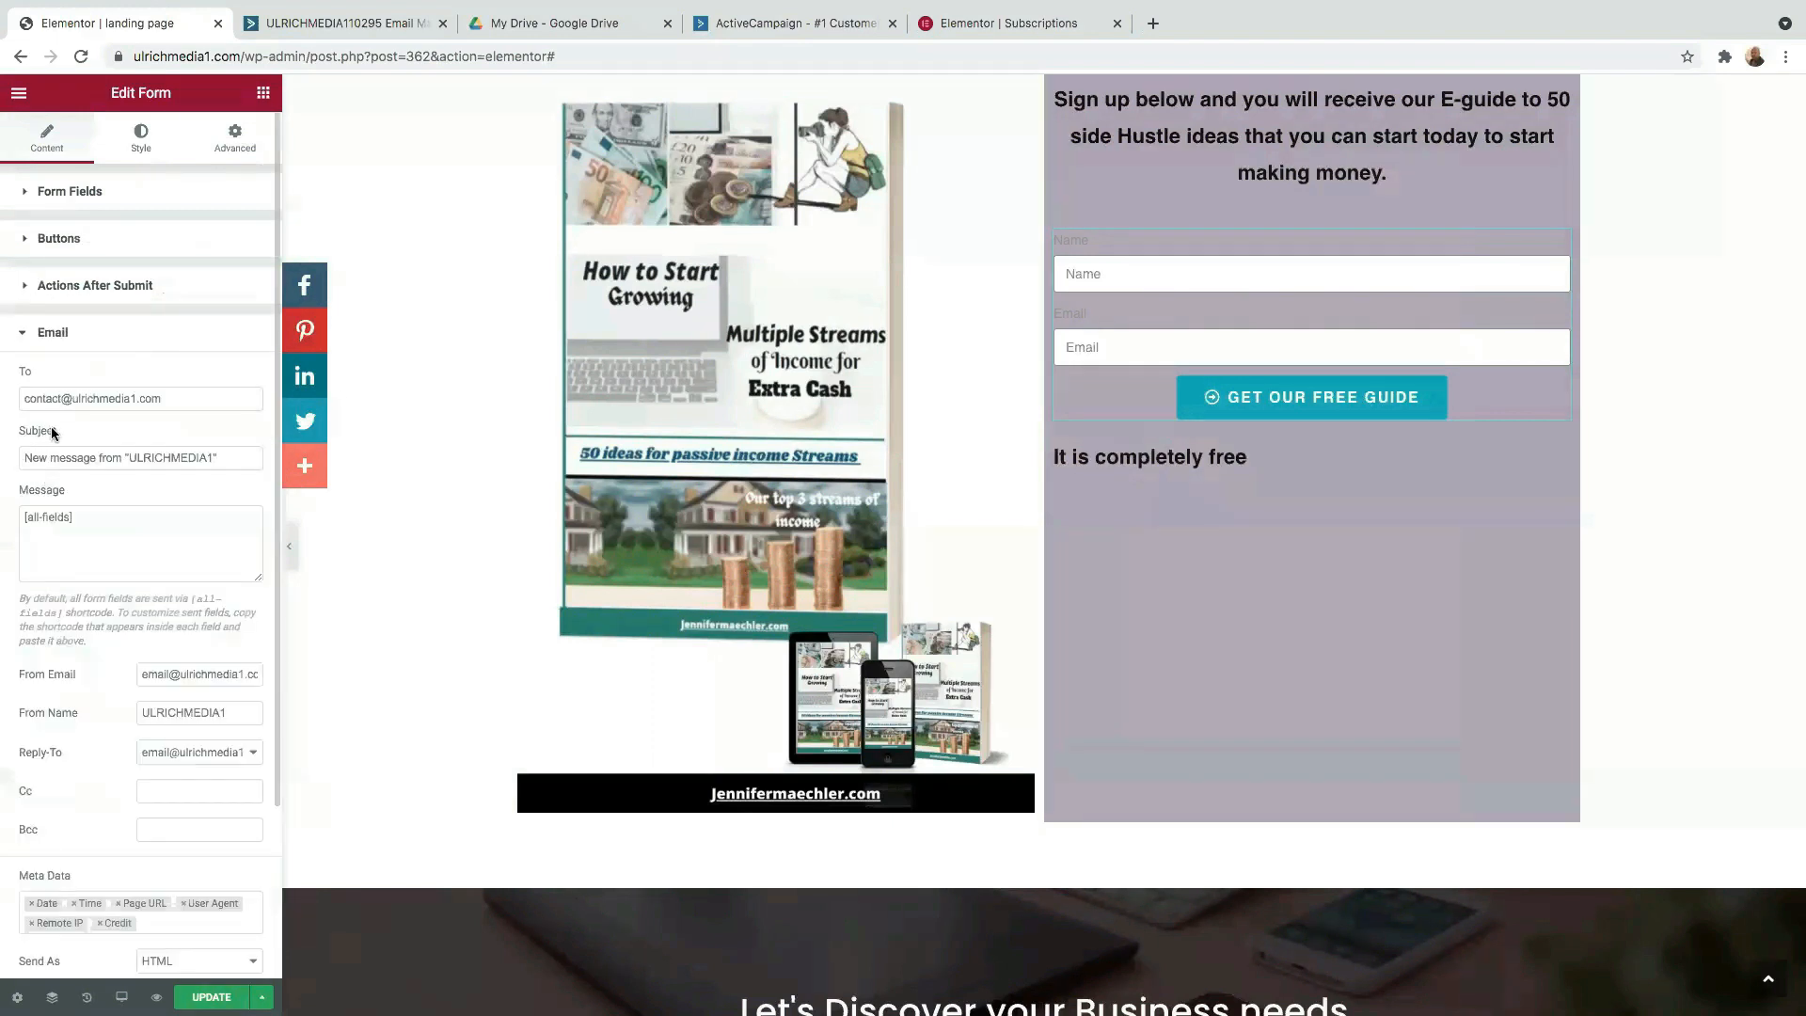
triple_click(173, 404)
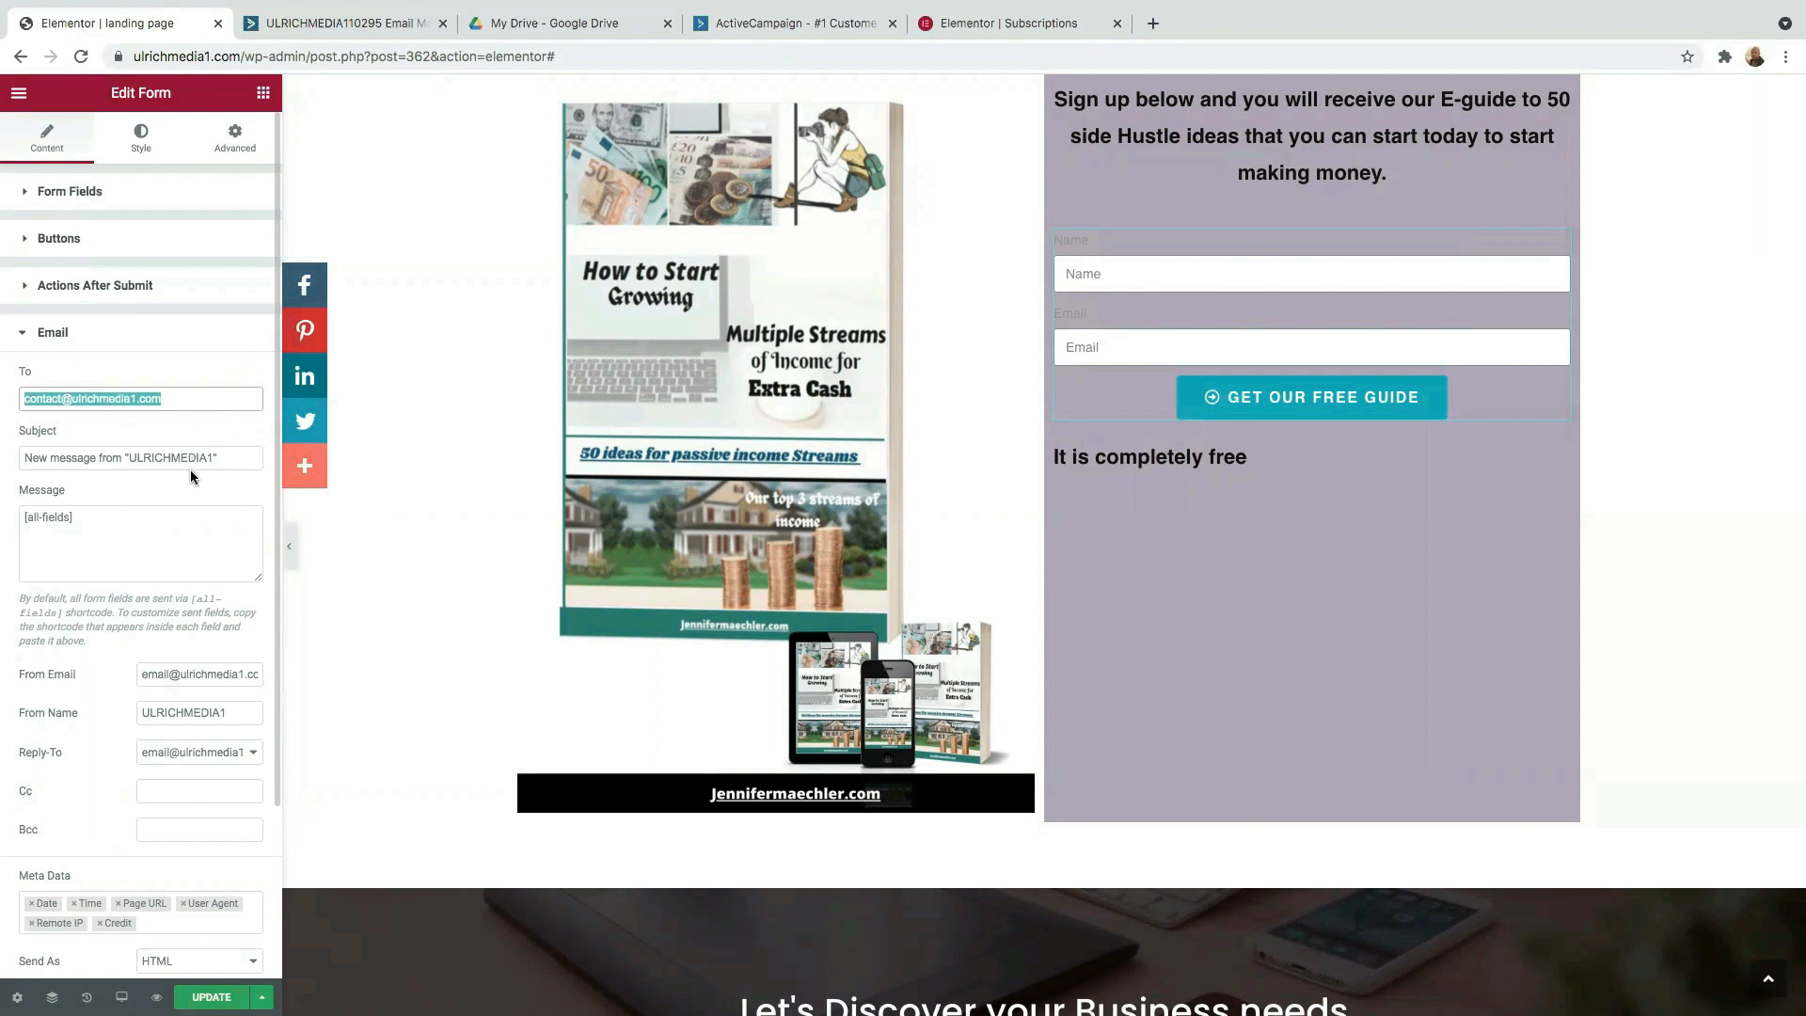
left_click(53, 677)
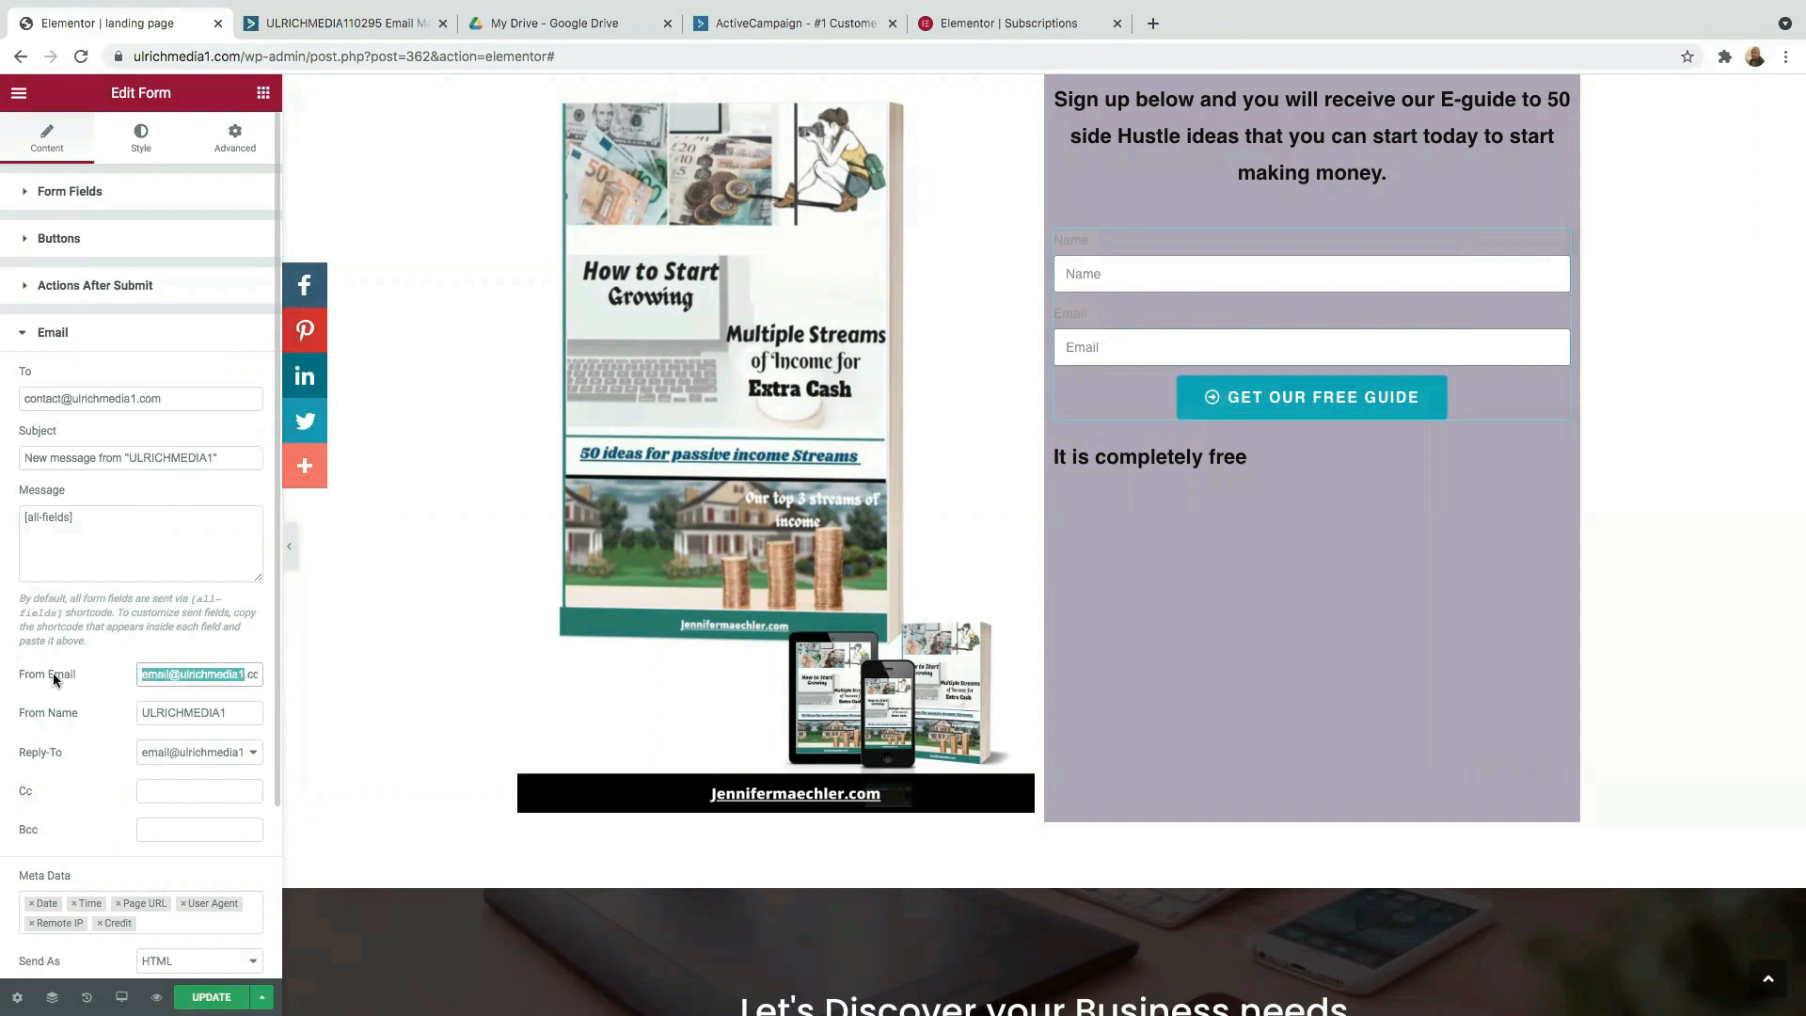
key("BackSpace")
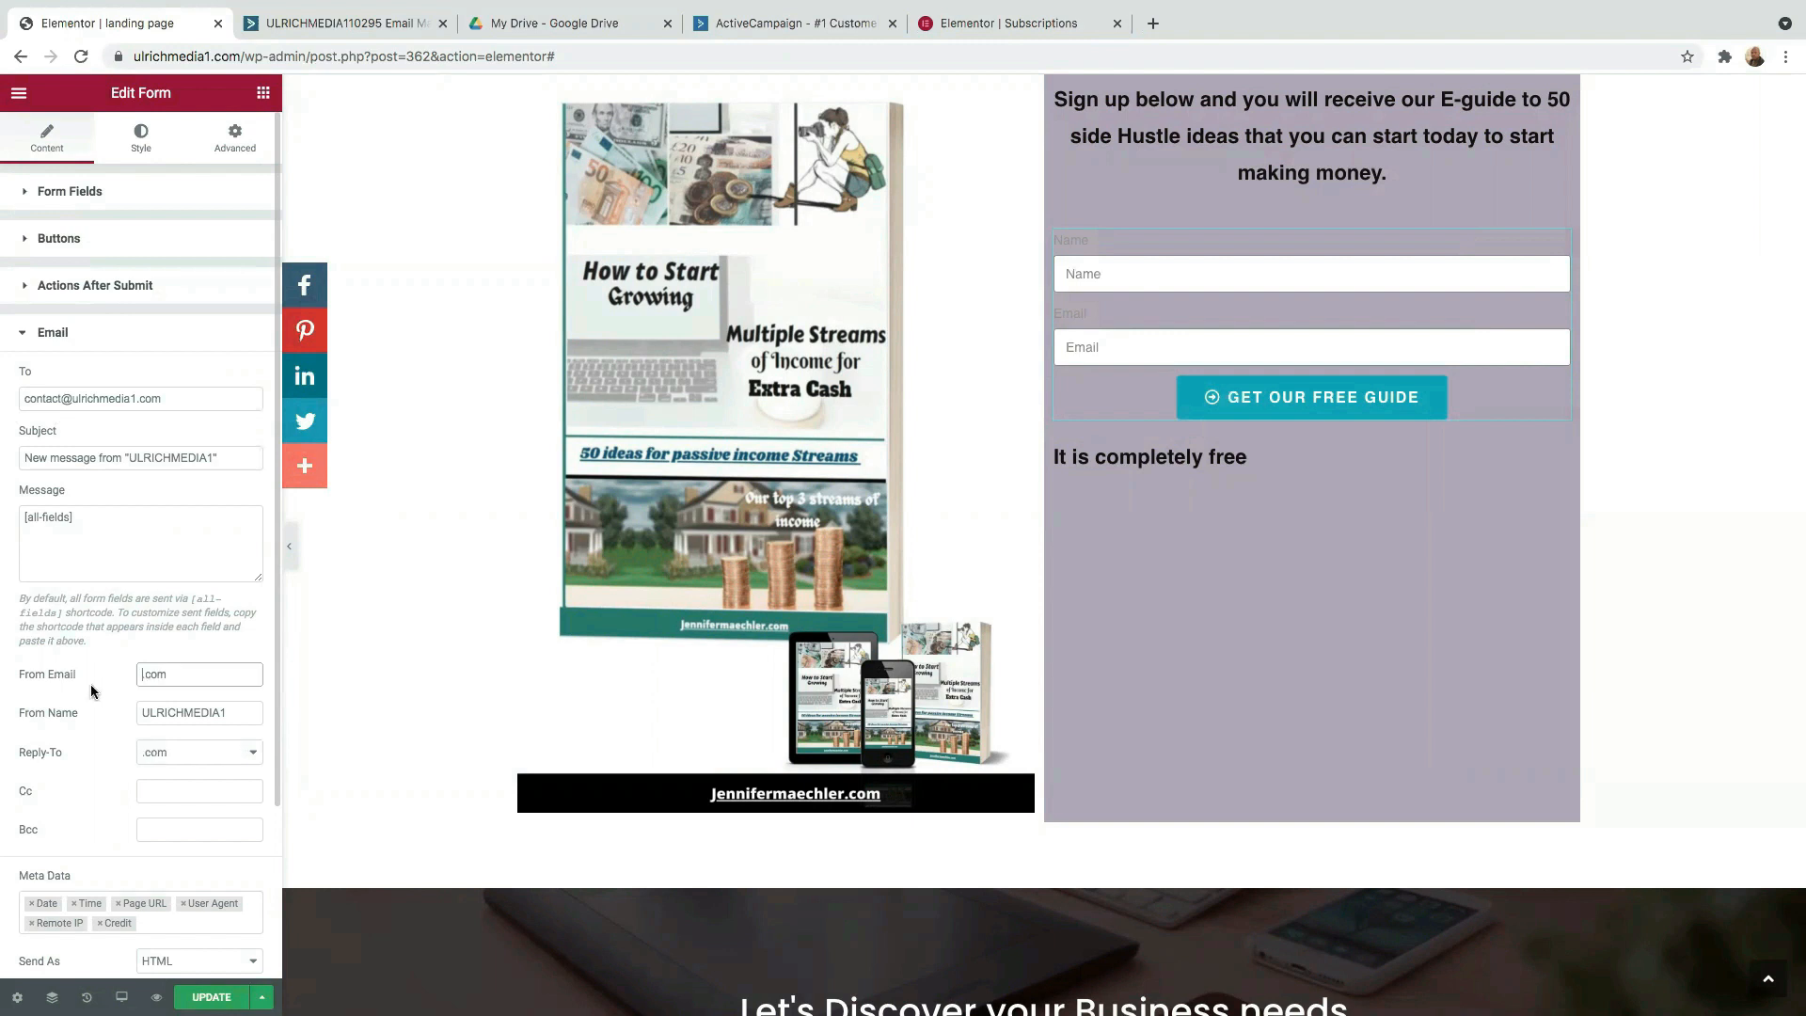
left_click_drag(181, 683, 5, 666)
key("BackSpace")
- Copy the recipient address from the To field into the From Email field
left_click_drag(194, 398, 5, 395)
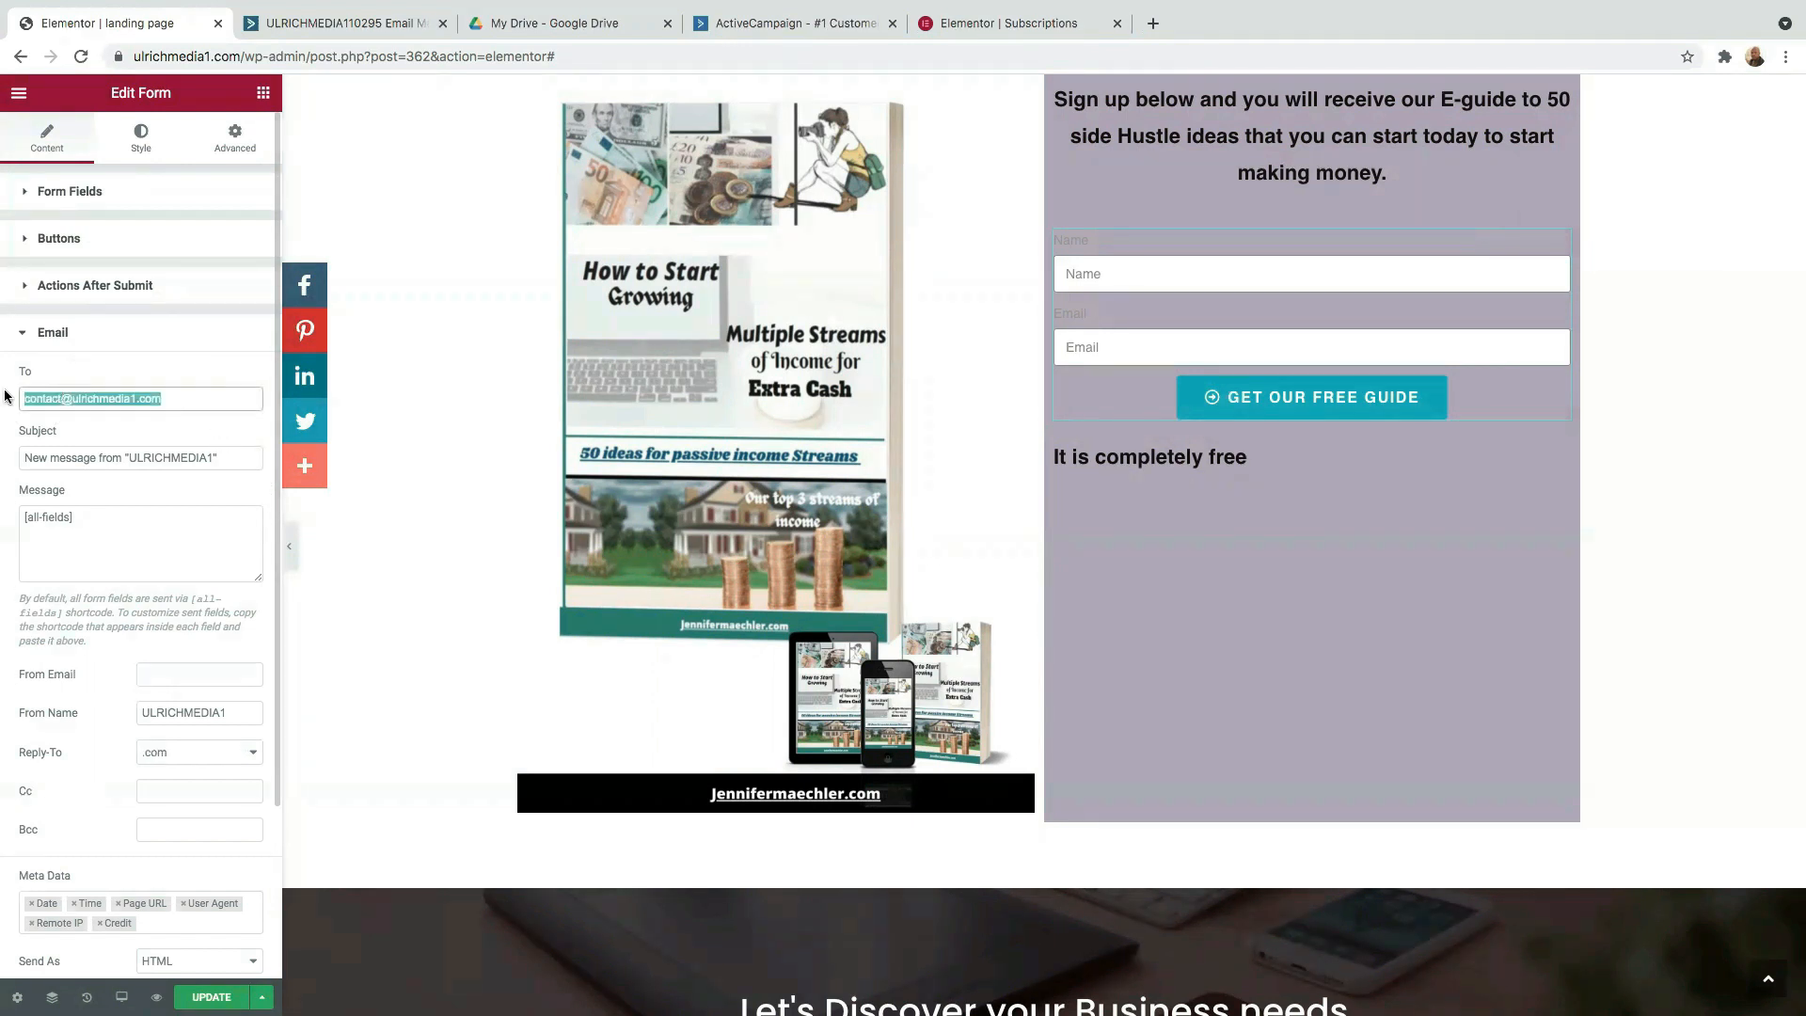
right_click(87, 399)
left_click(148, 538)
left_click(172, 675)
right_click(173, 677)
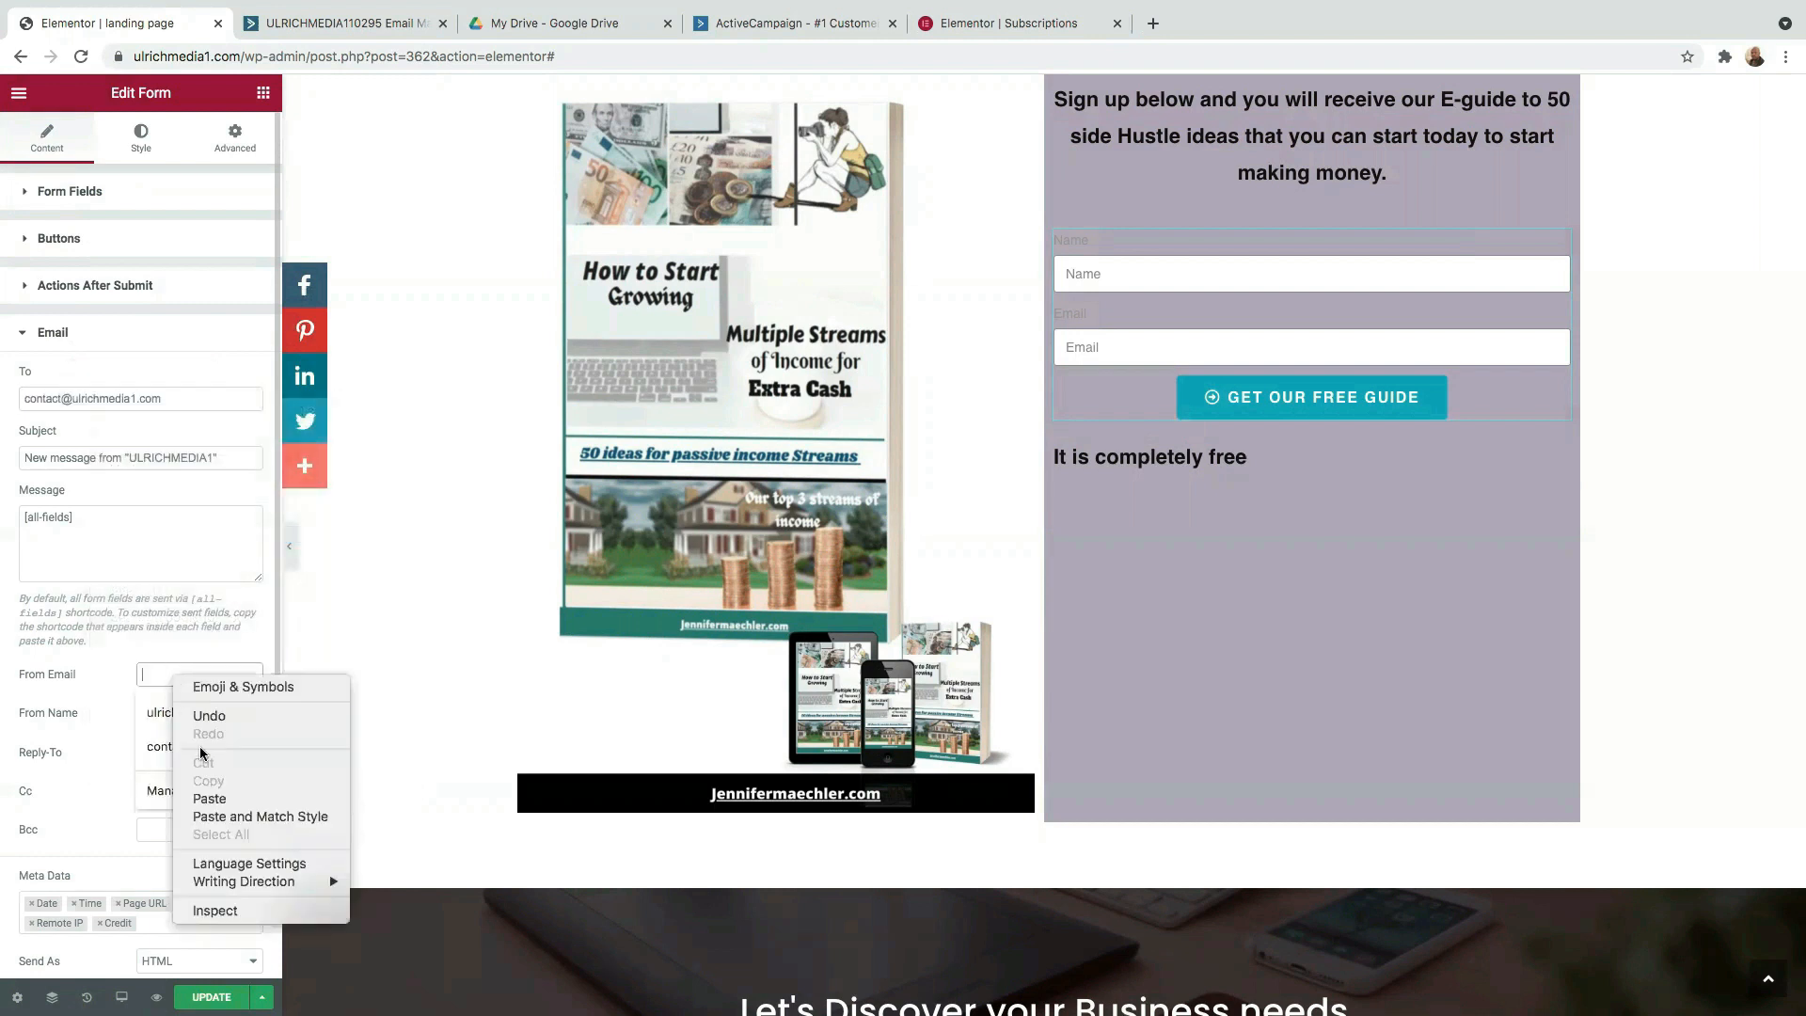
left_click(210, 798)
left_click(99, 733)
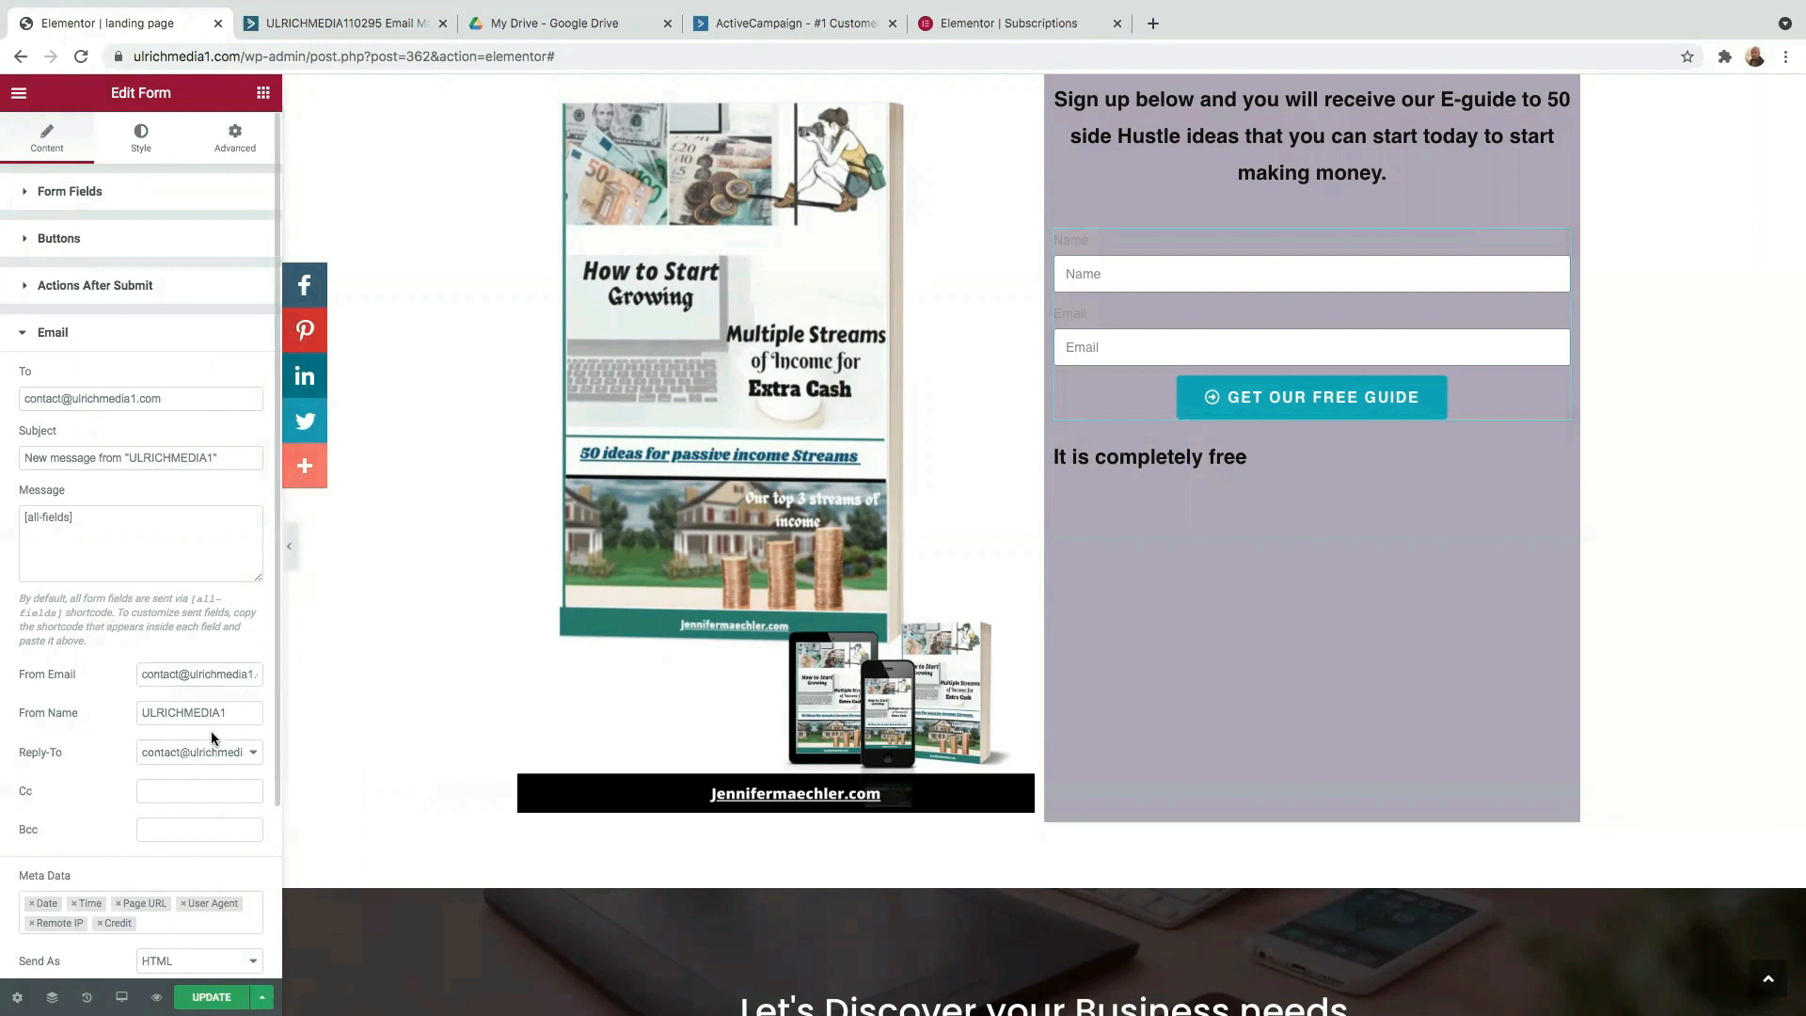
- Enable custom messages in the form's additional options and replace the default success message
scroll(270, 753, "down", 3)
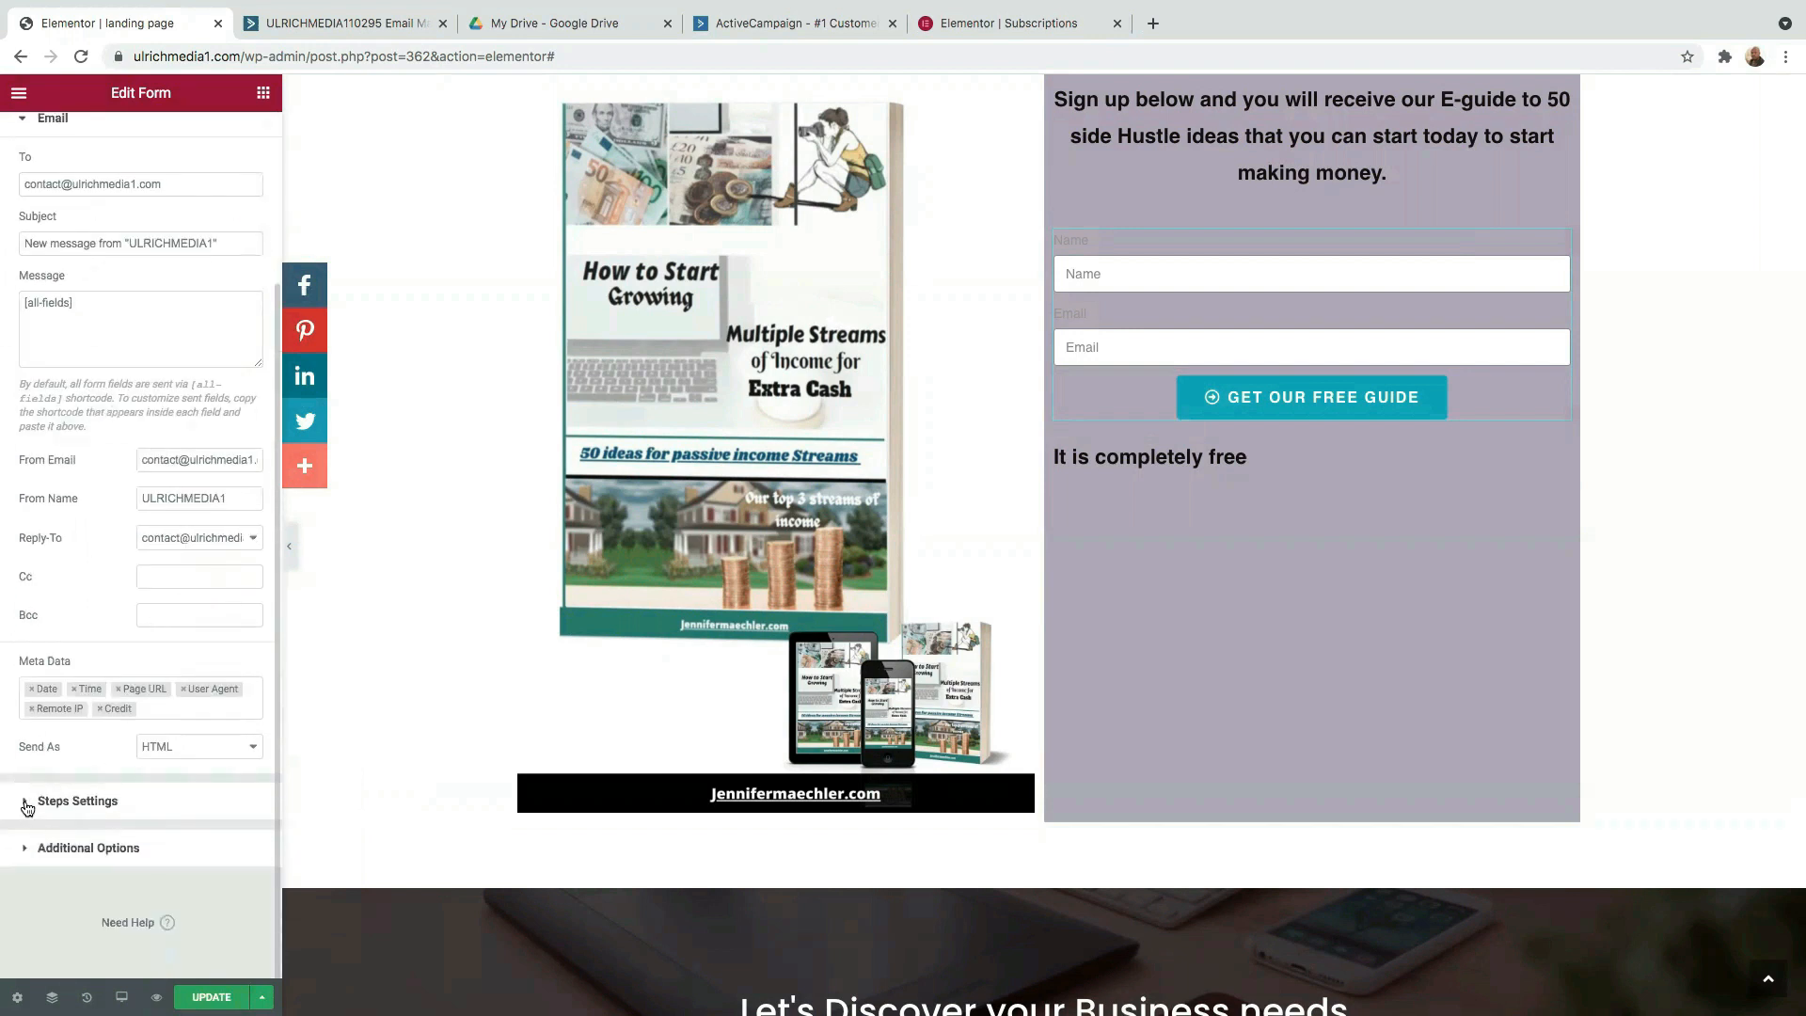
left_click(27, 805)
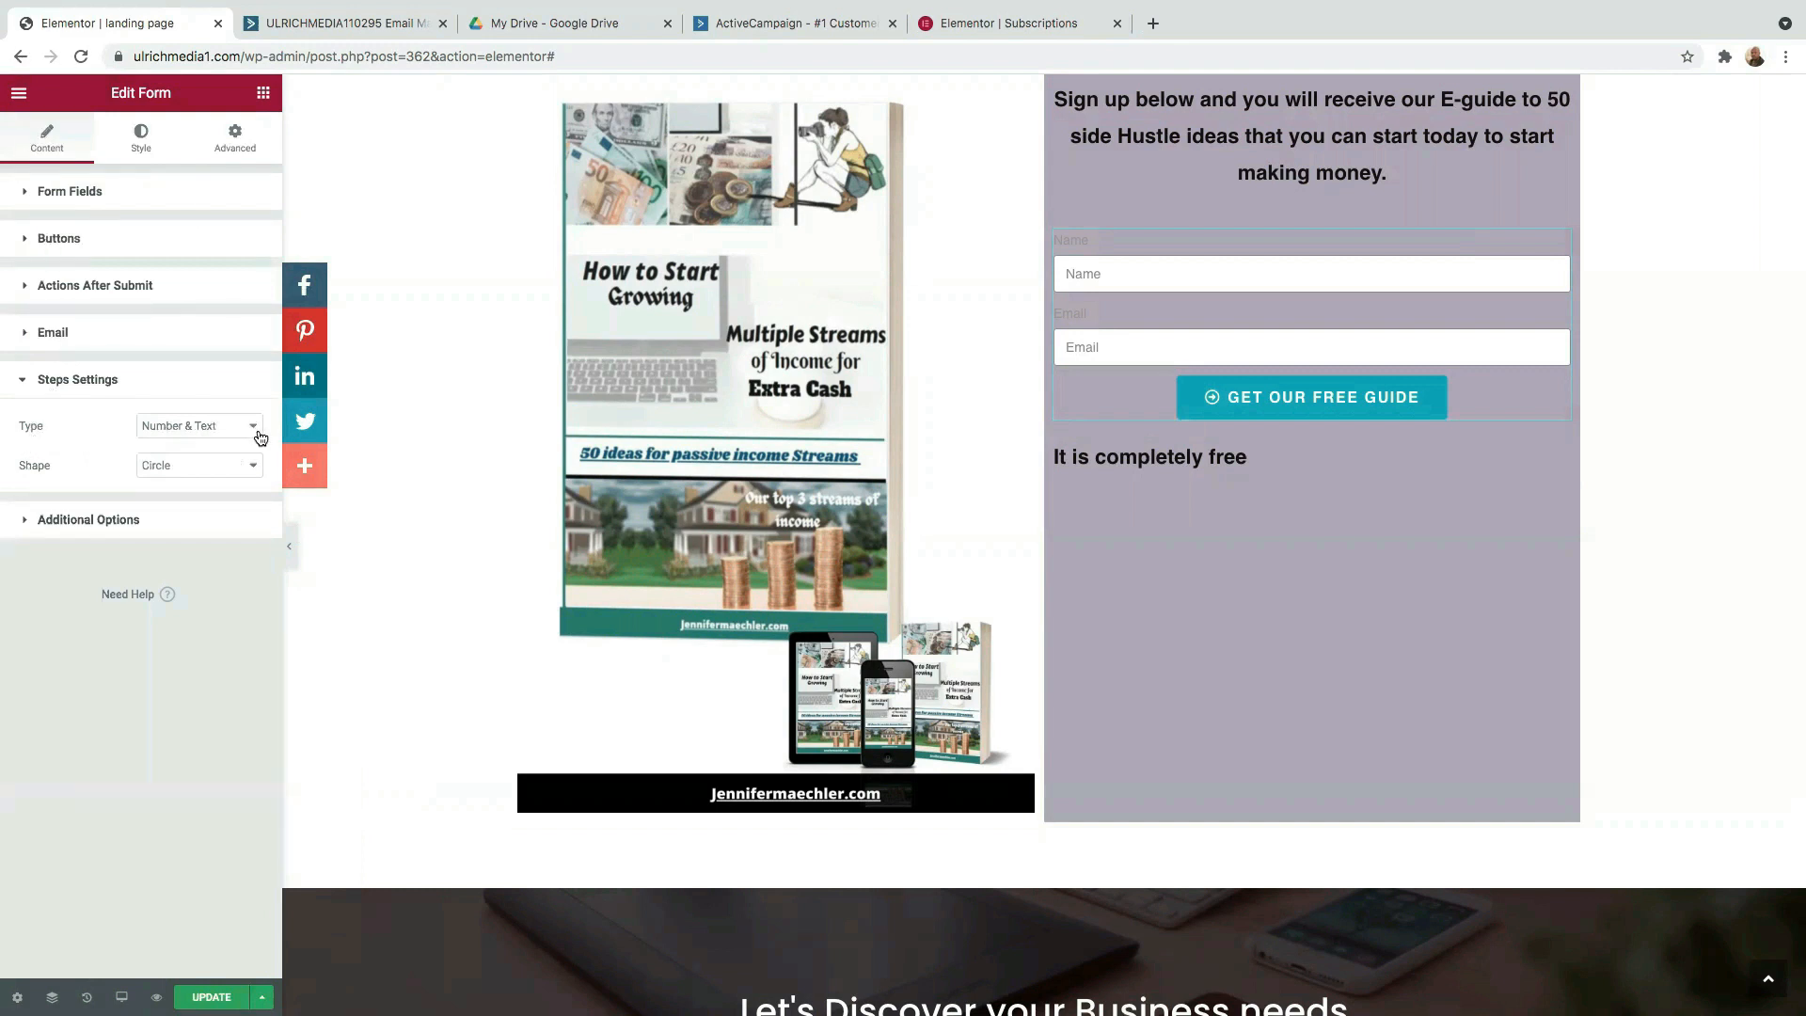
left_click(27, 520)
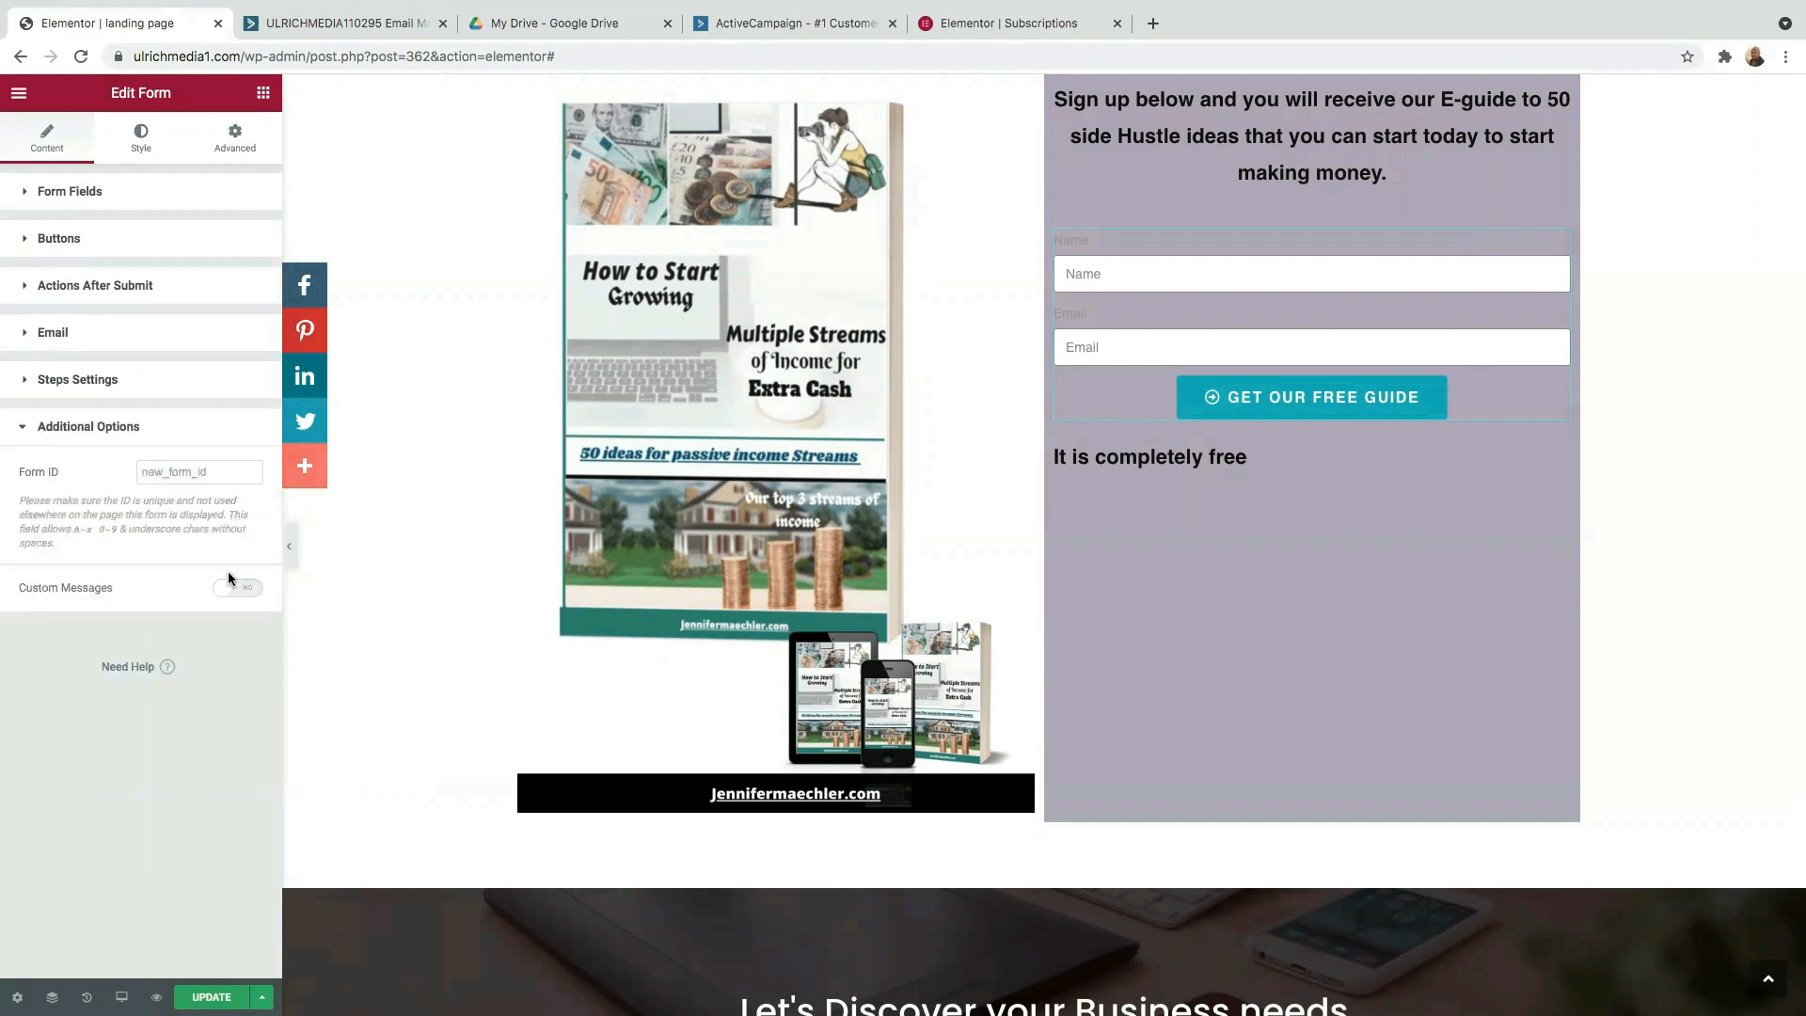
left_click(249, 598)
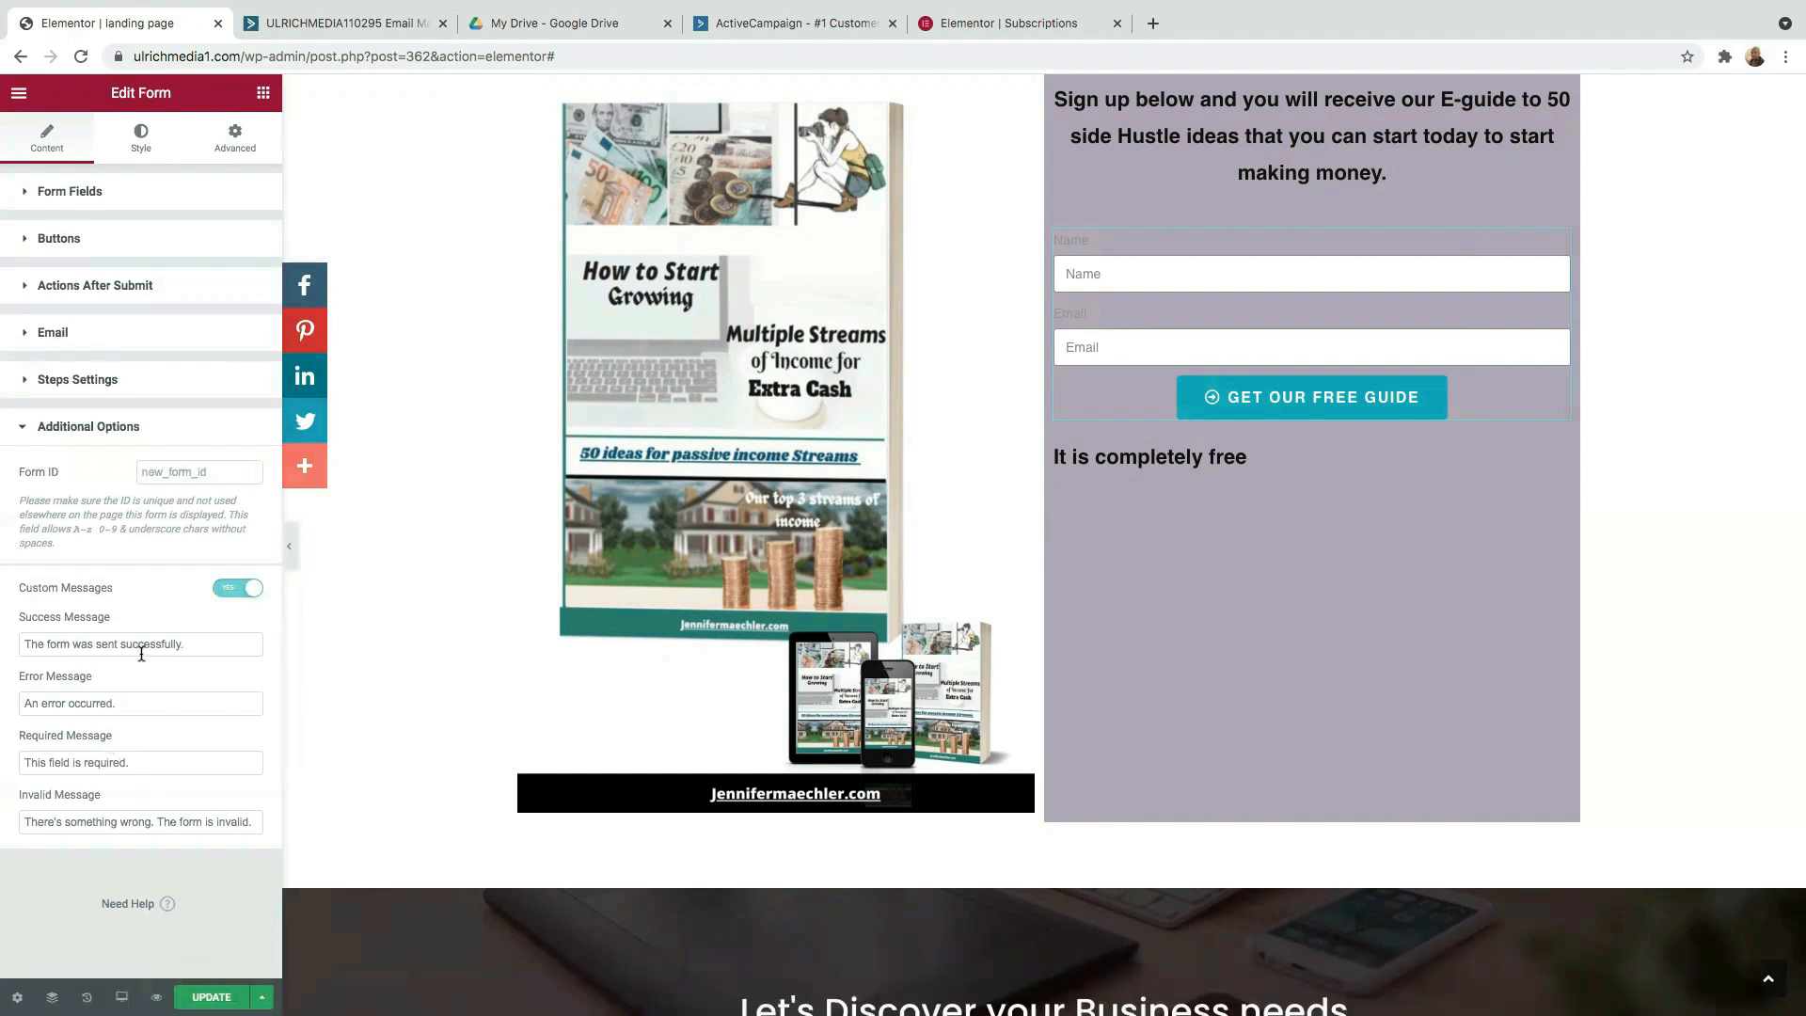
left_click_drag(217, 646, 5, 644)
key("BackSpace")
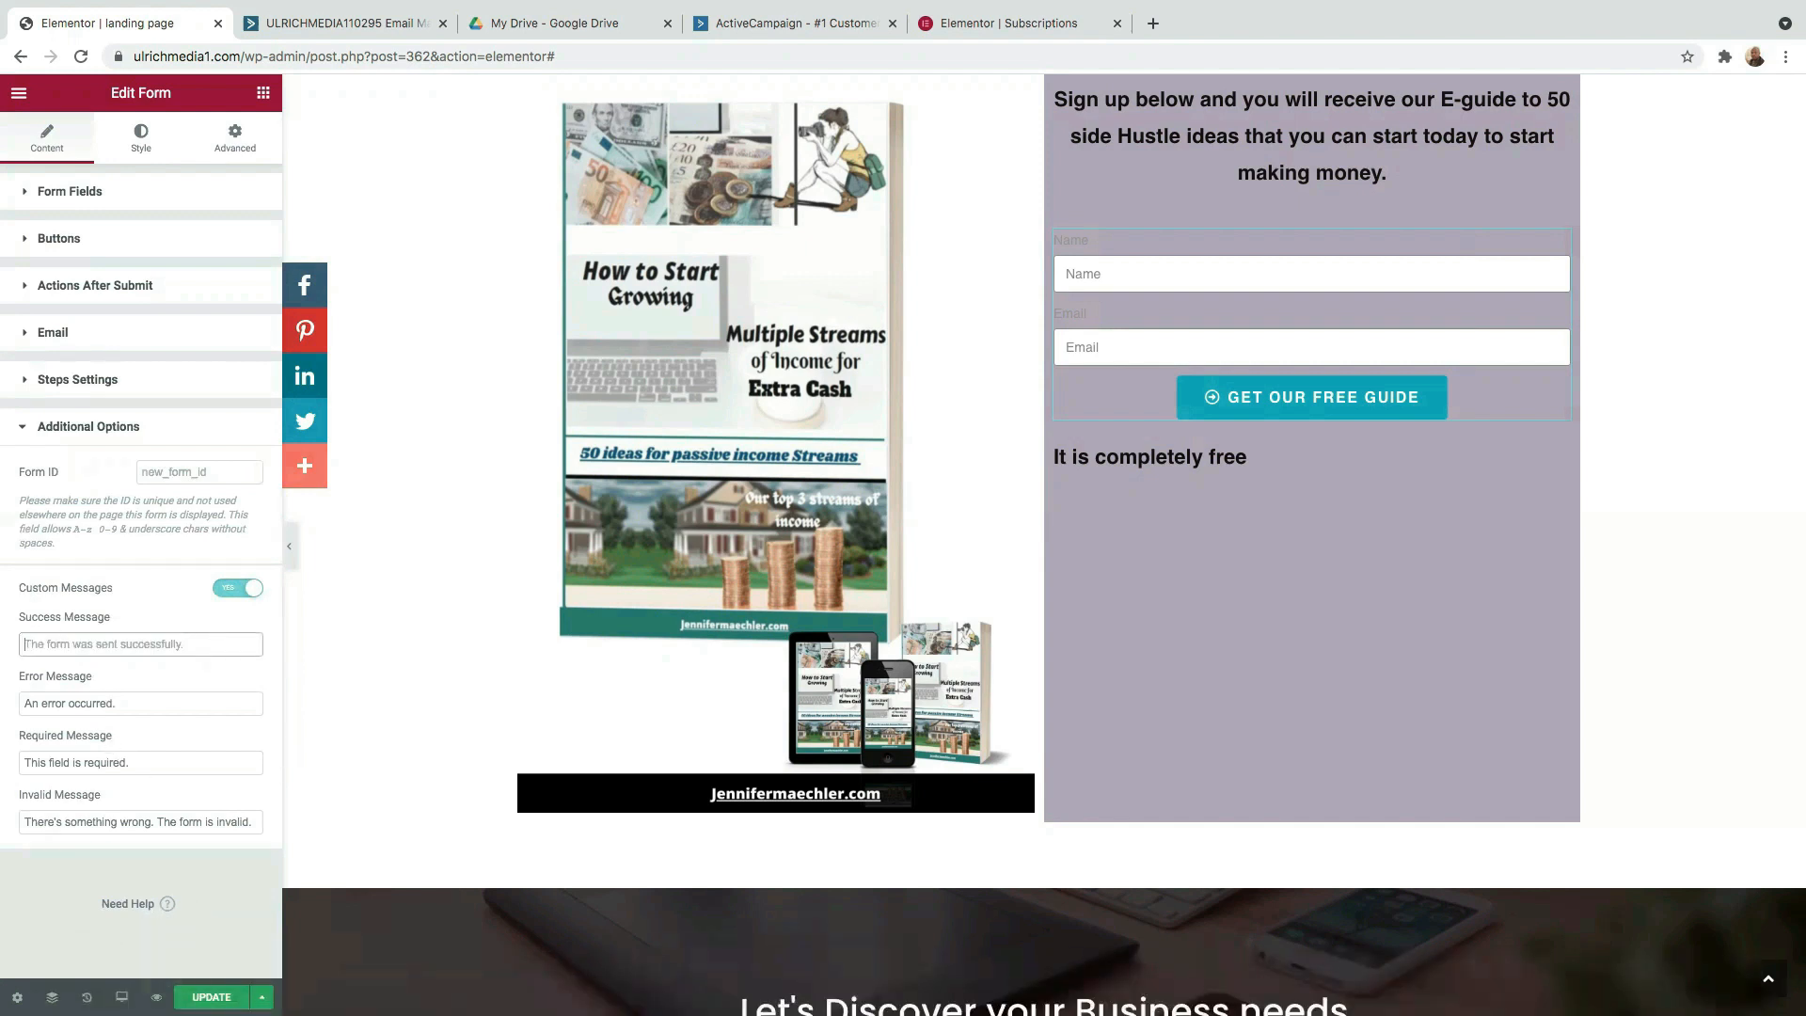
key("super+v")
left_click(33, 431)
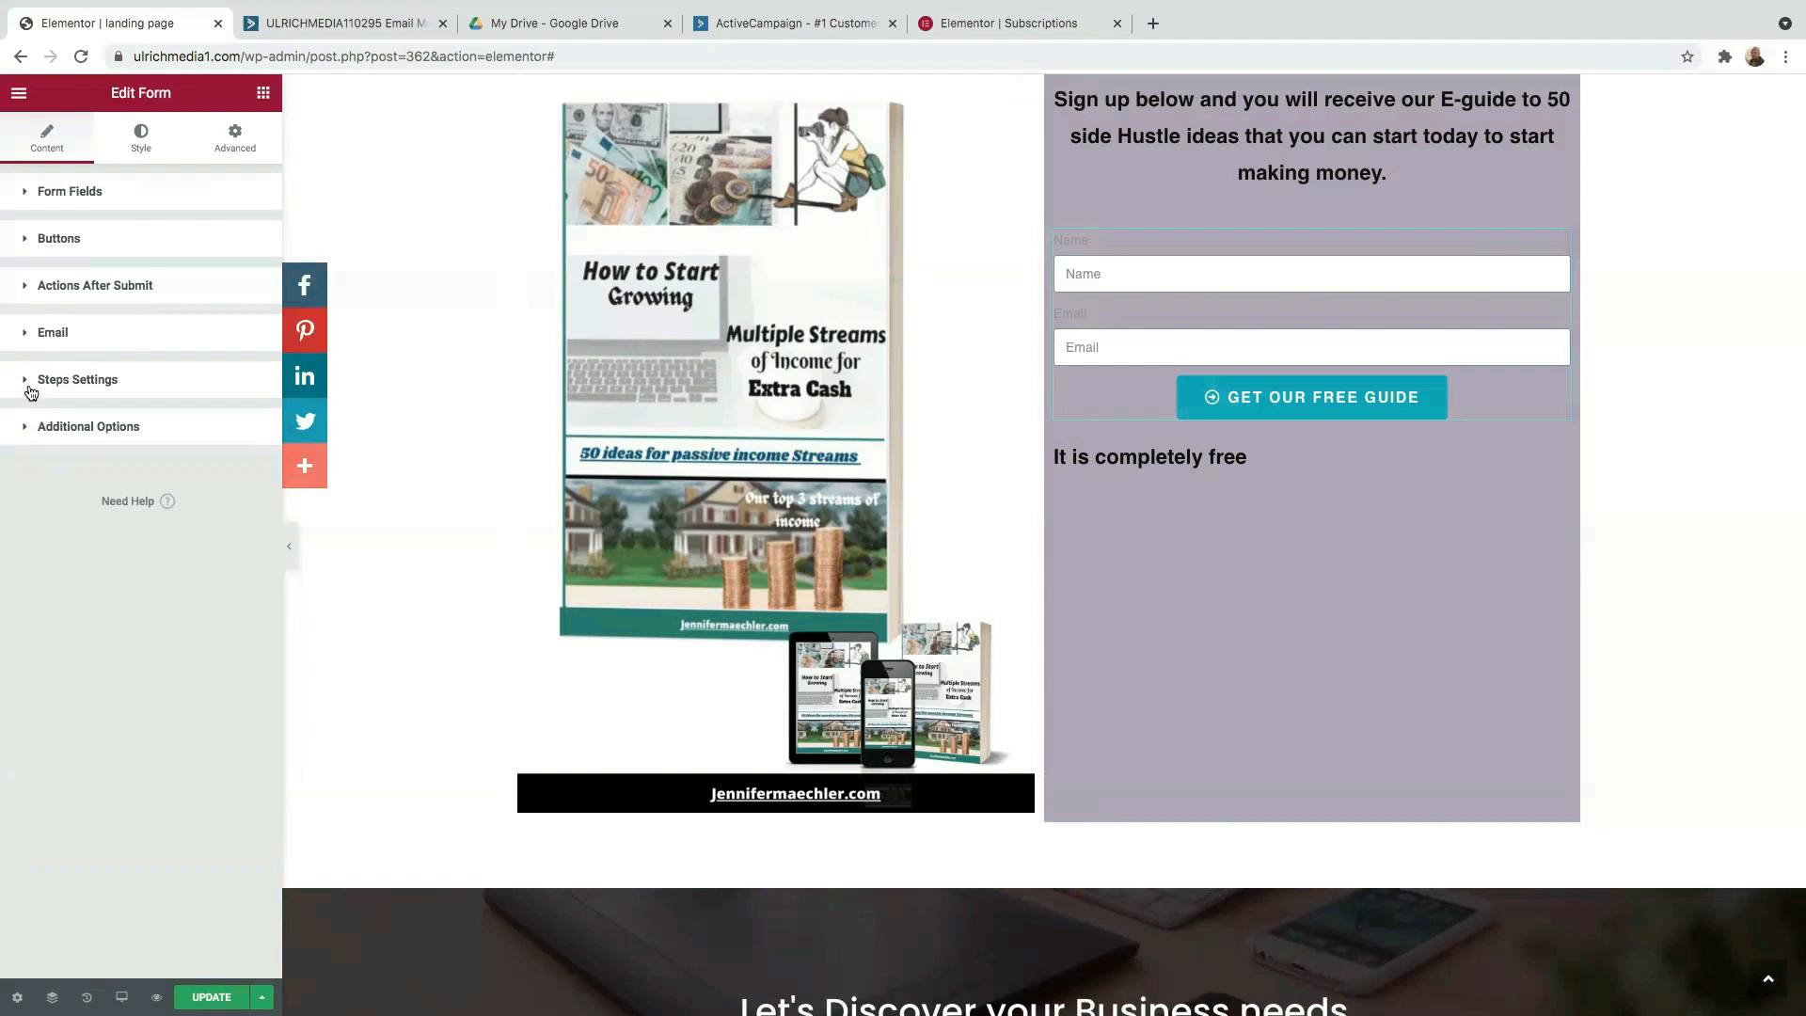
- Add ActiveCampaign to the form's actions after submit, alongside Email
left_click(31, 384)
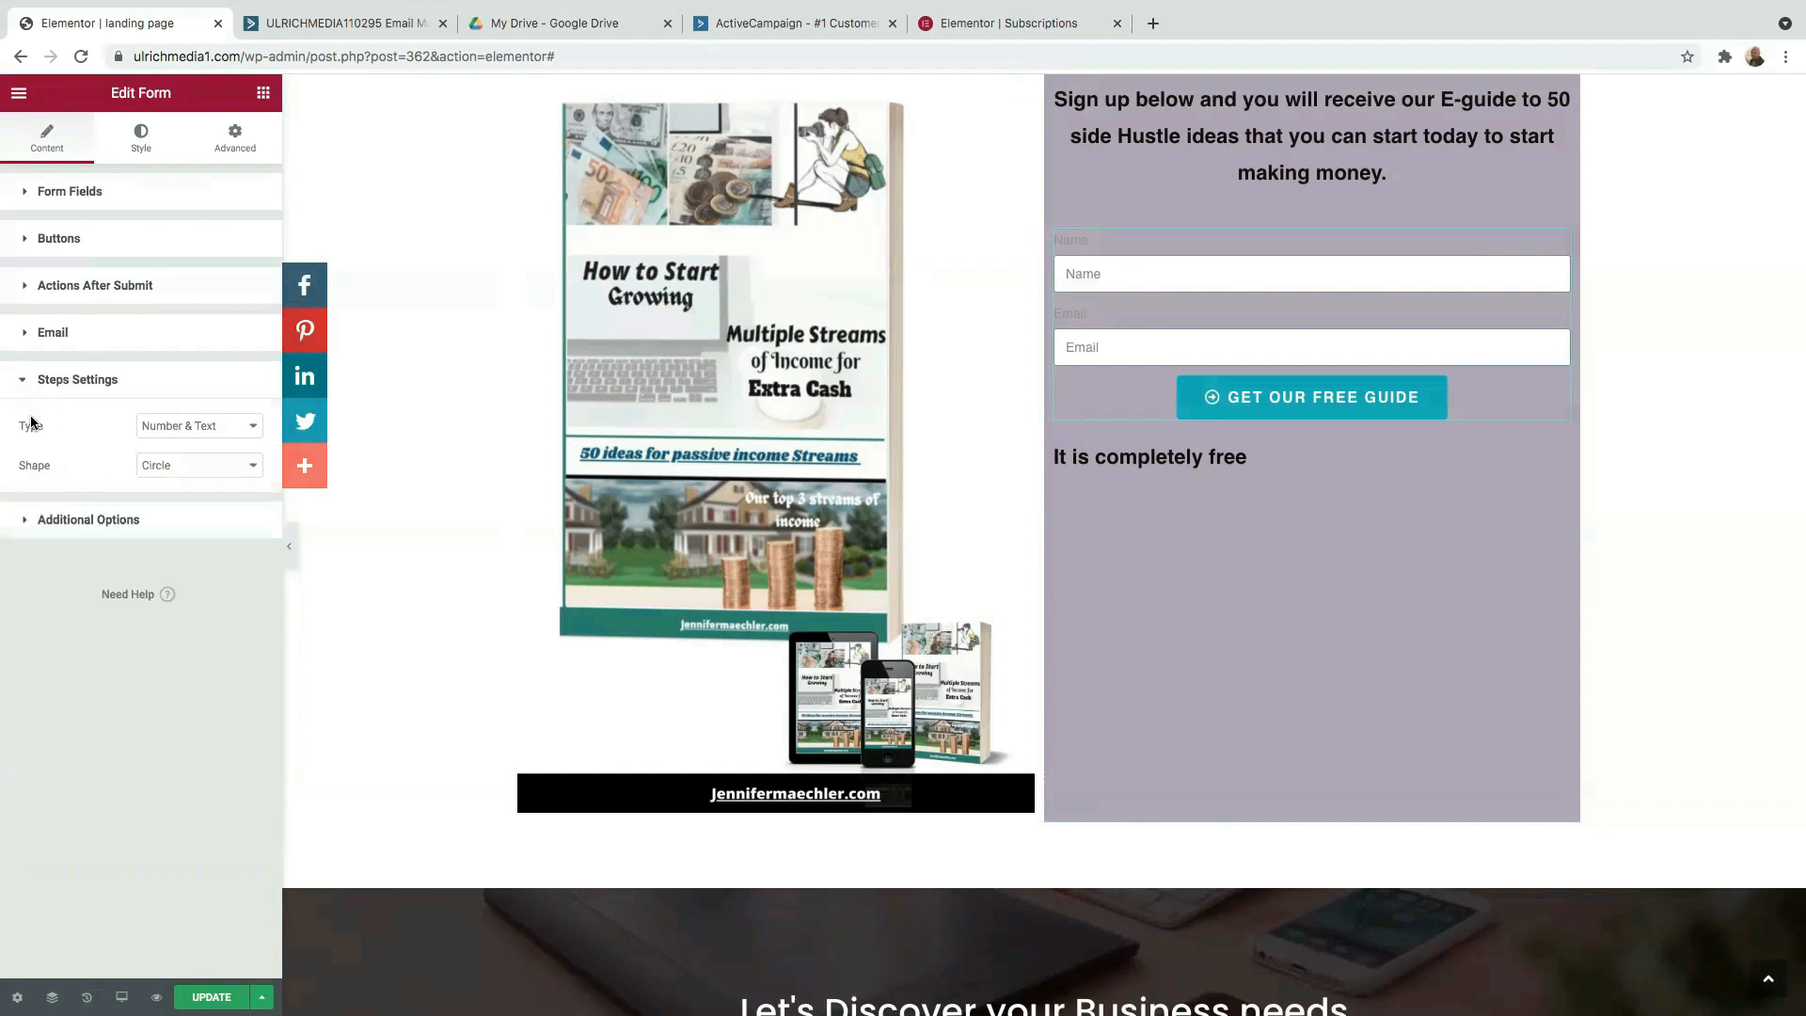
left_click(30, 336)
scroll(182, 568, "down", 3)
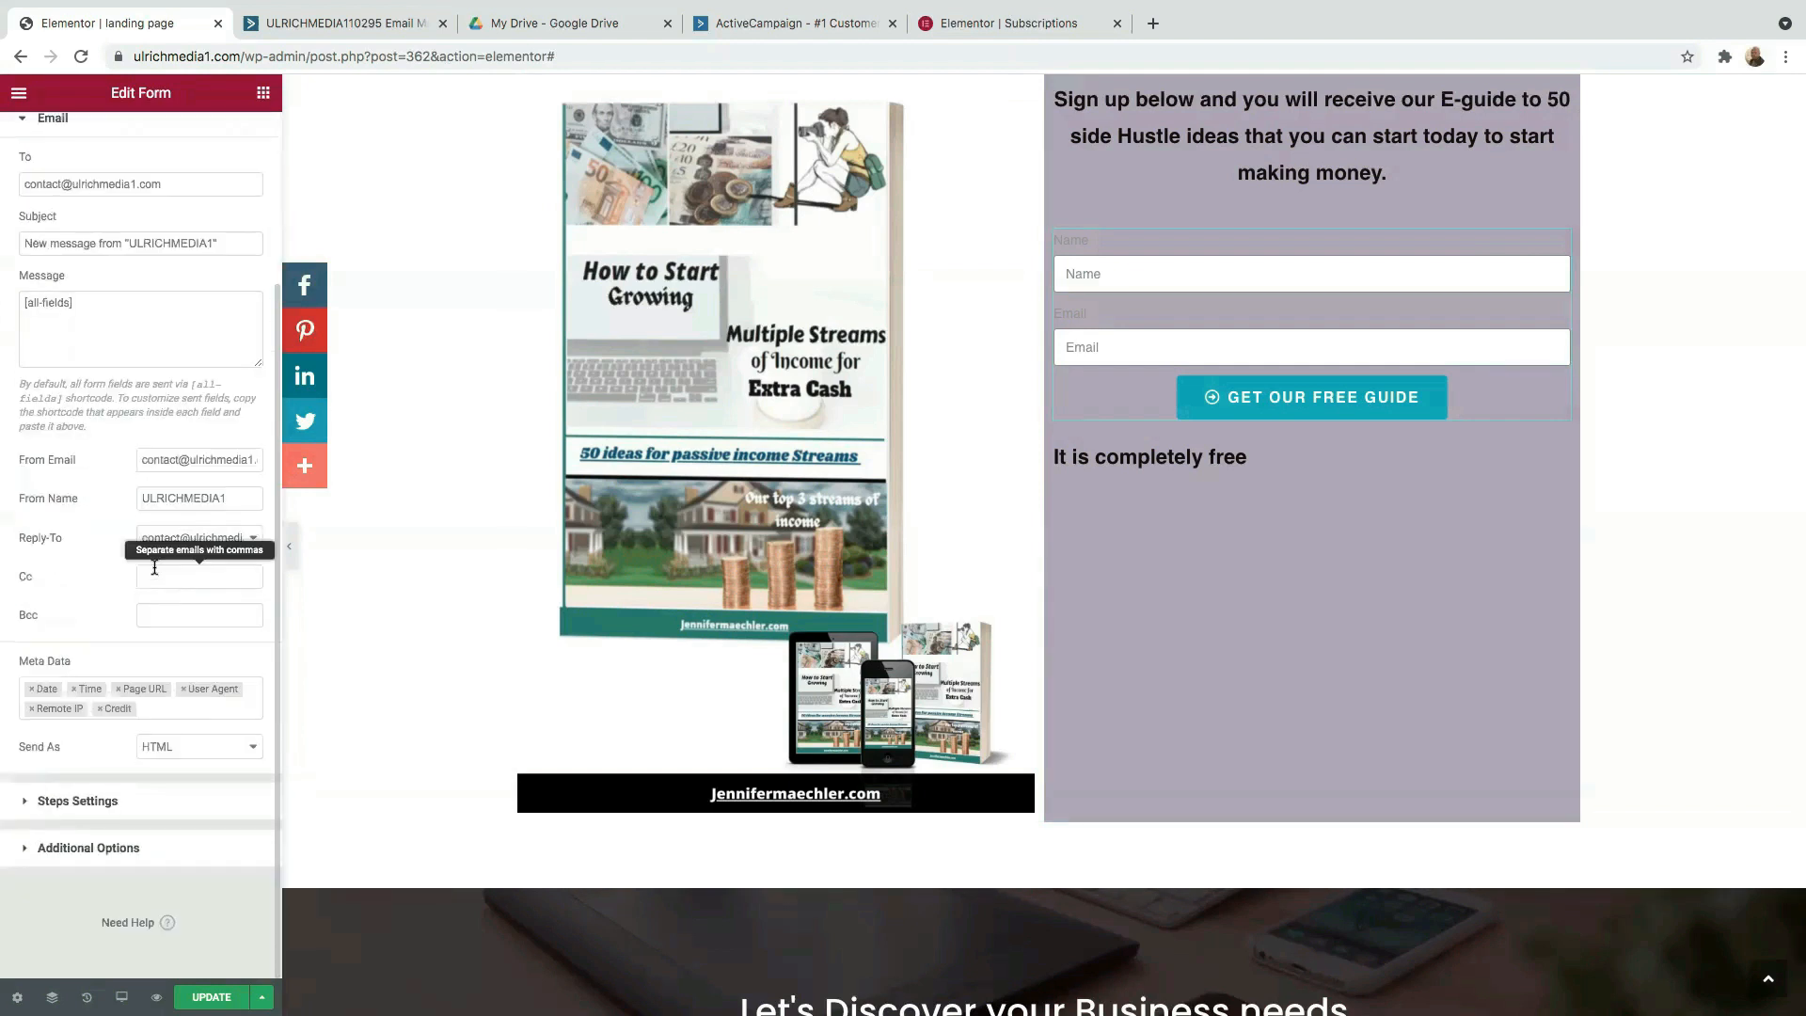
scroll(113, 526, "up", 3)
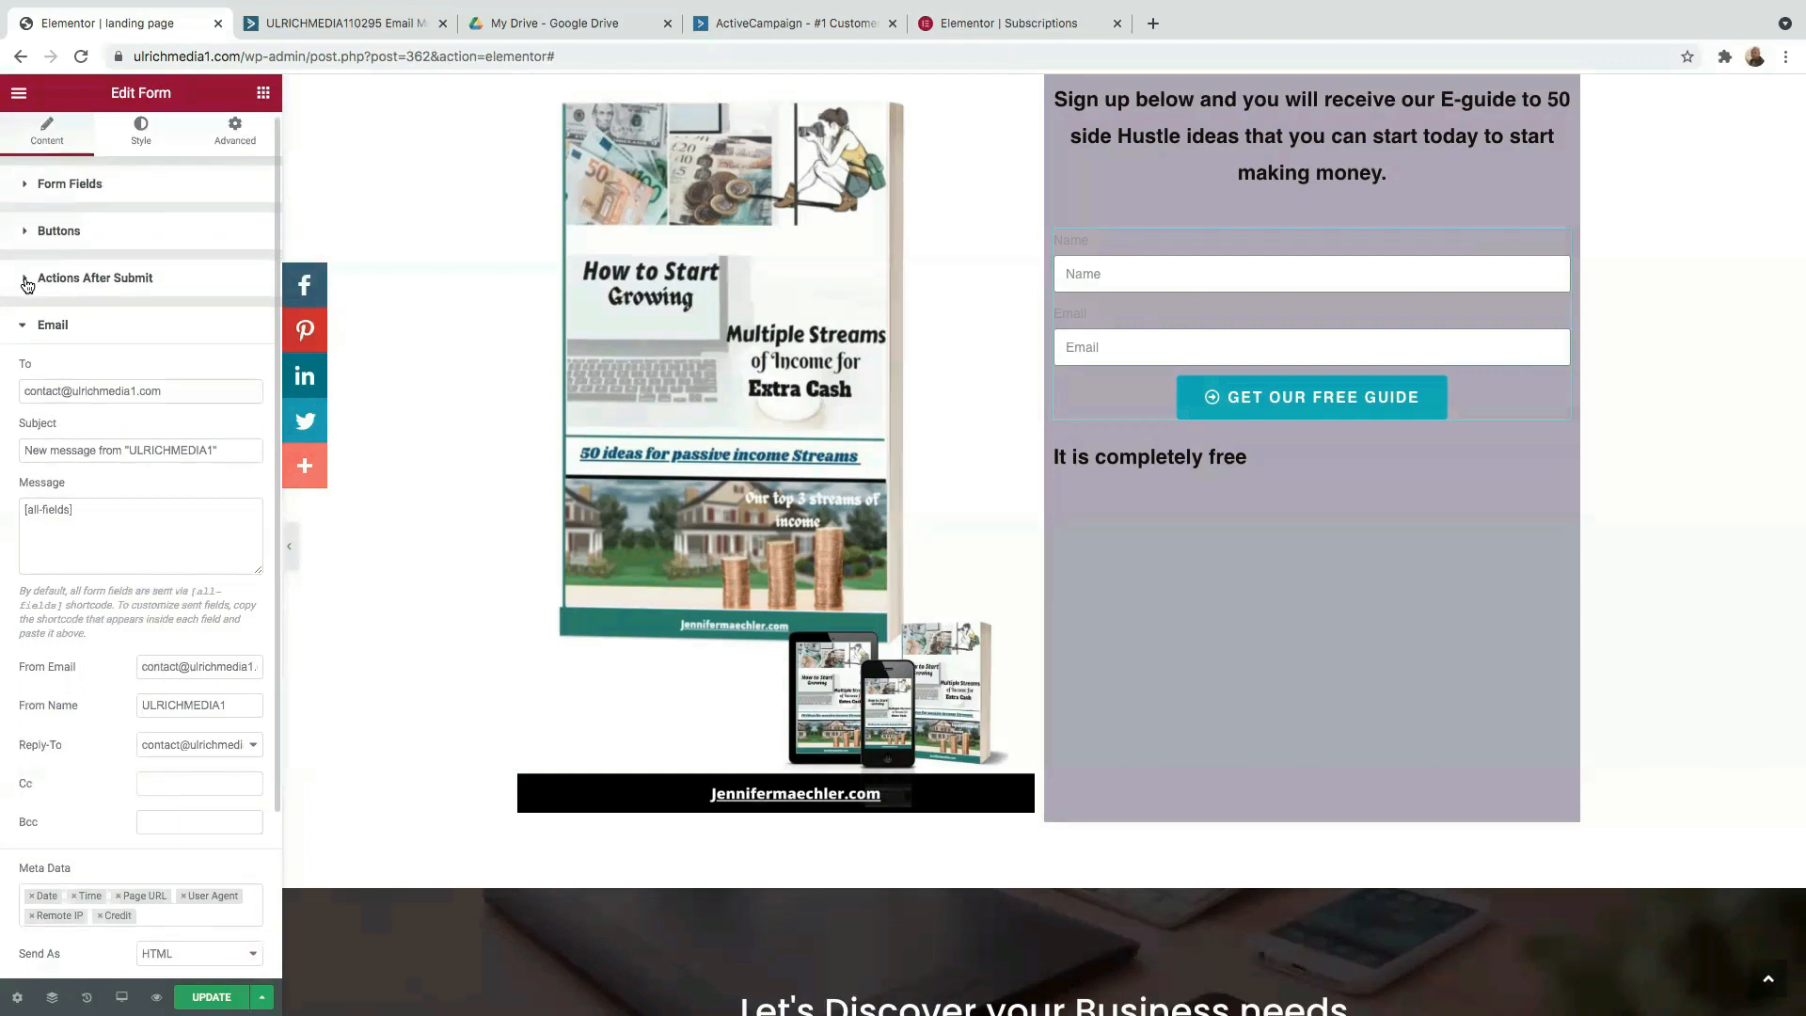
left_click(27, 285)
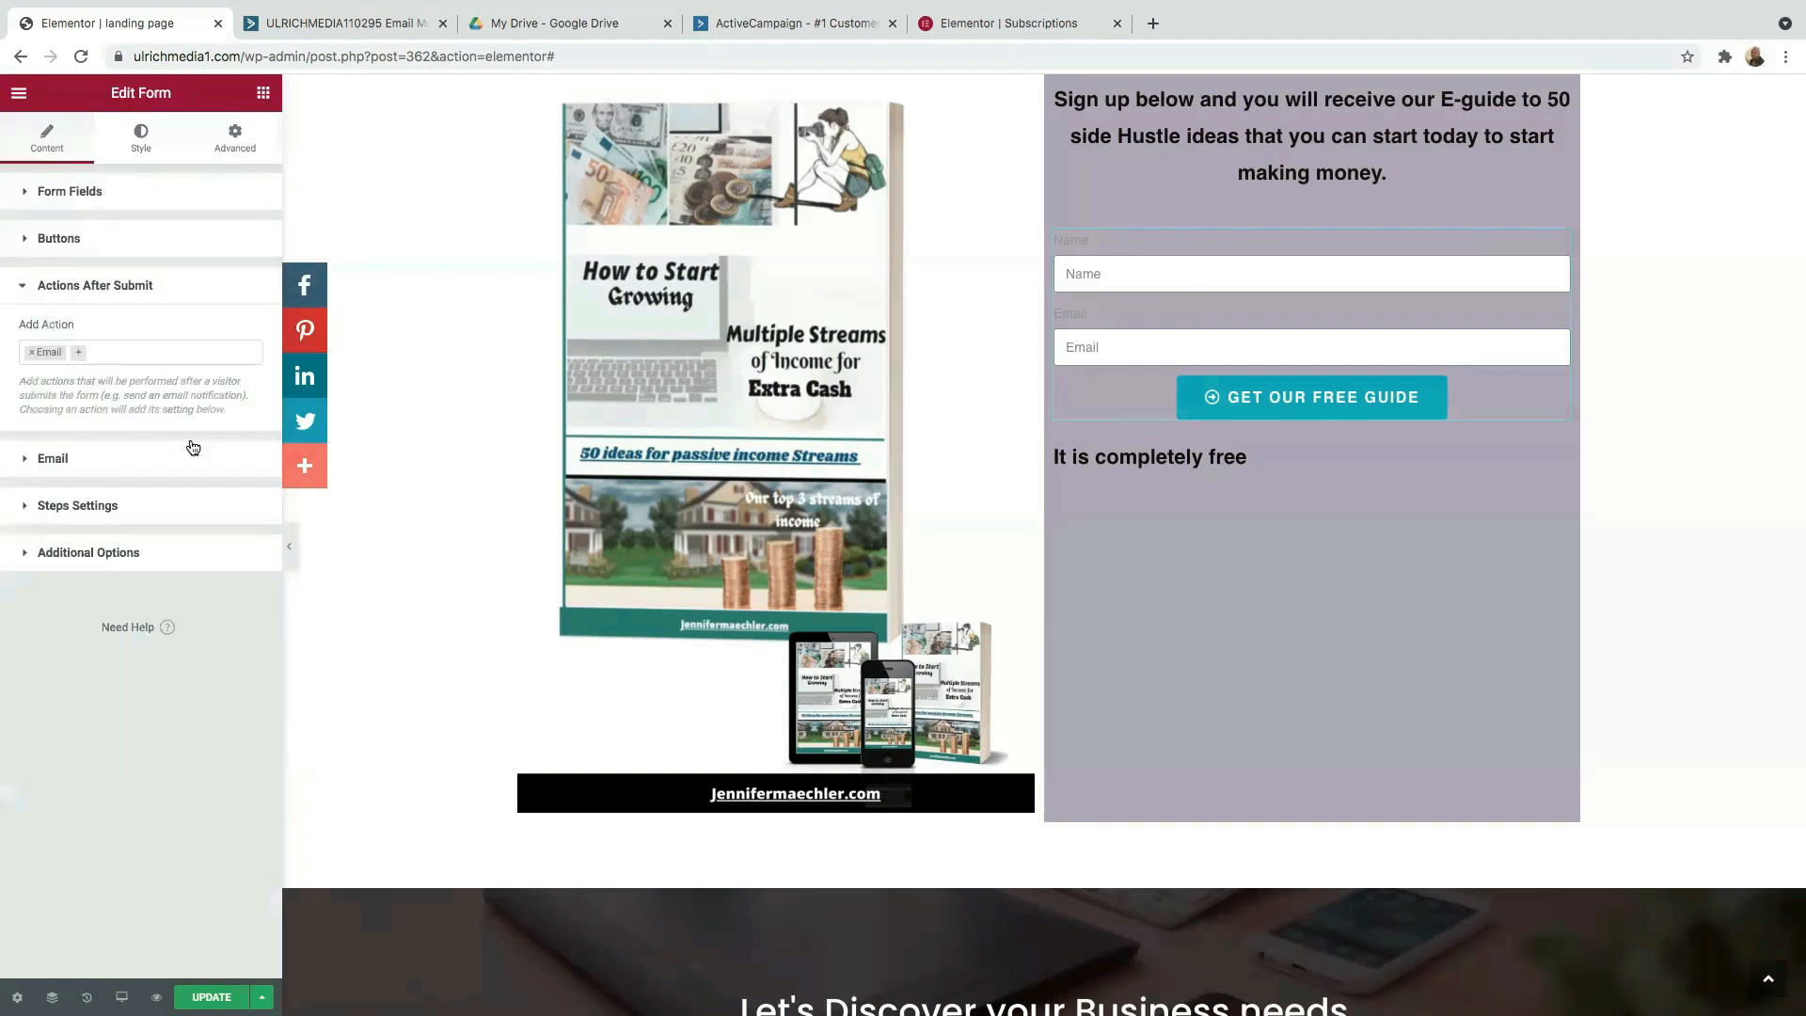
left_click(119, 355)
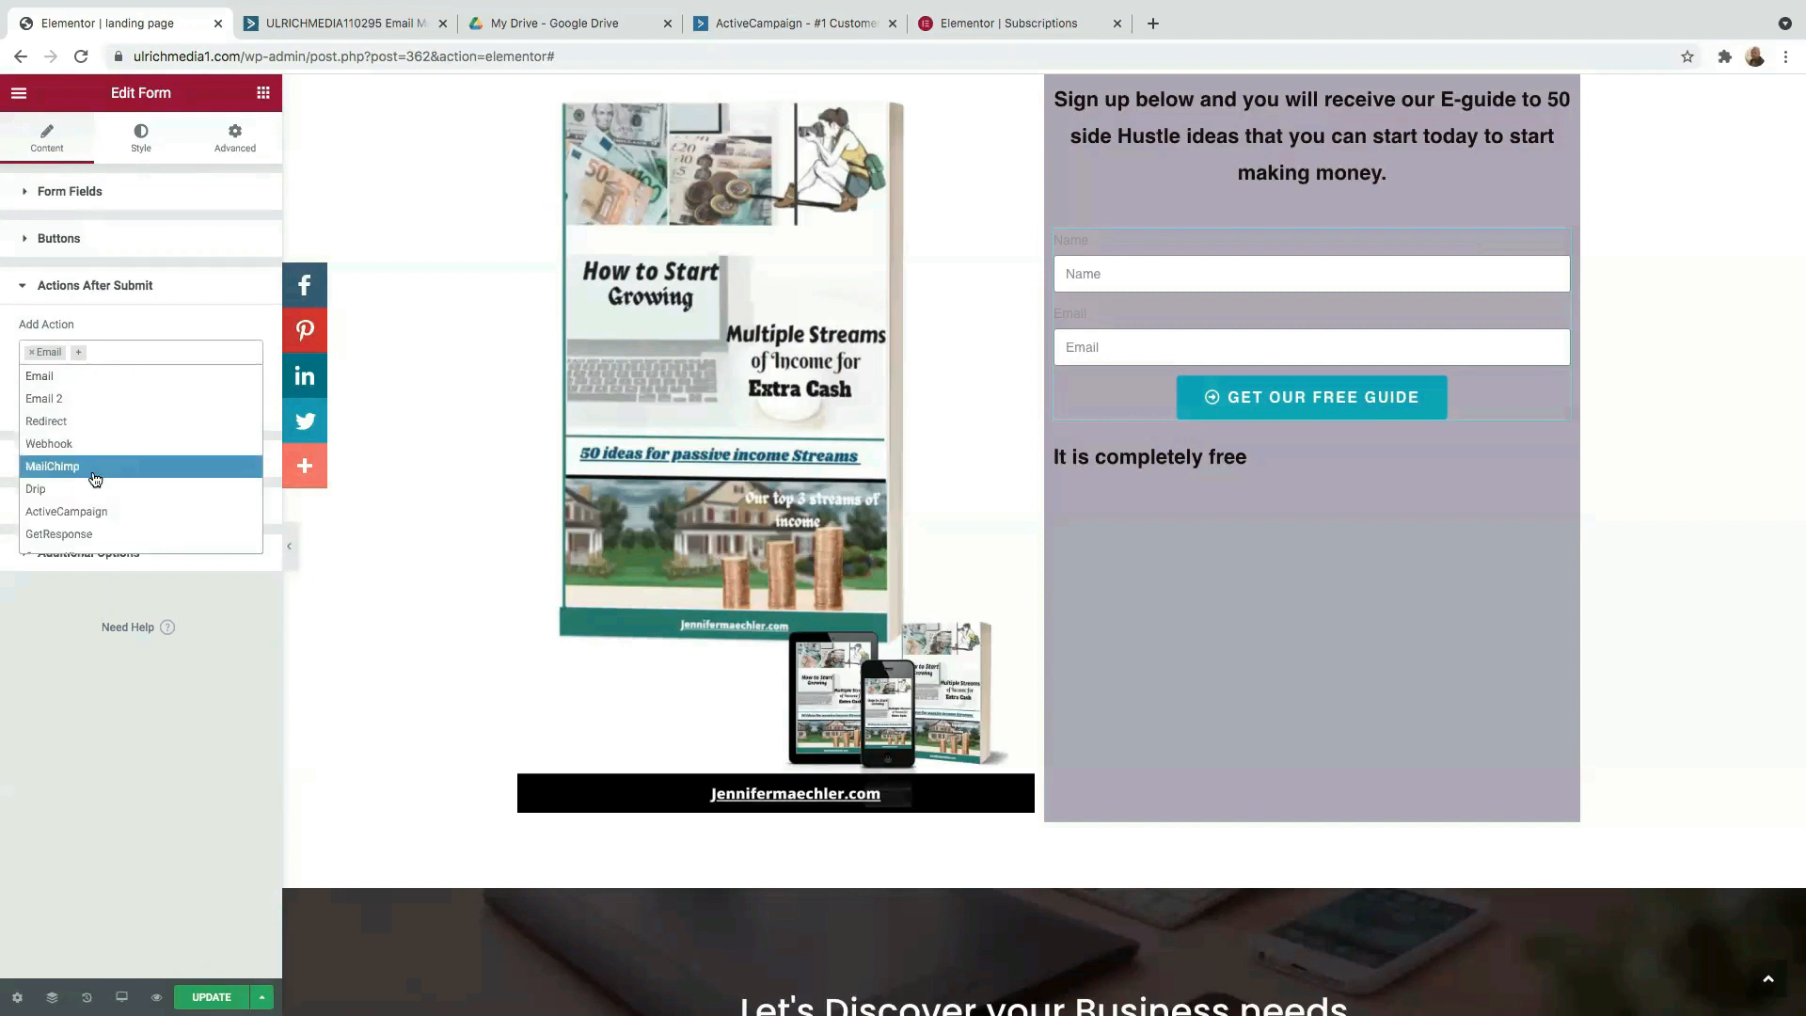
left_click(100, 513)
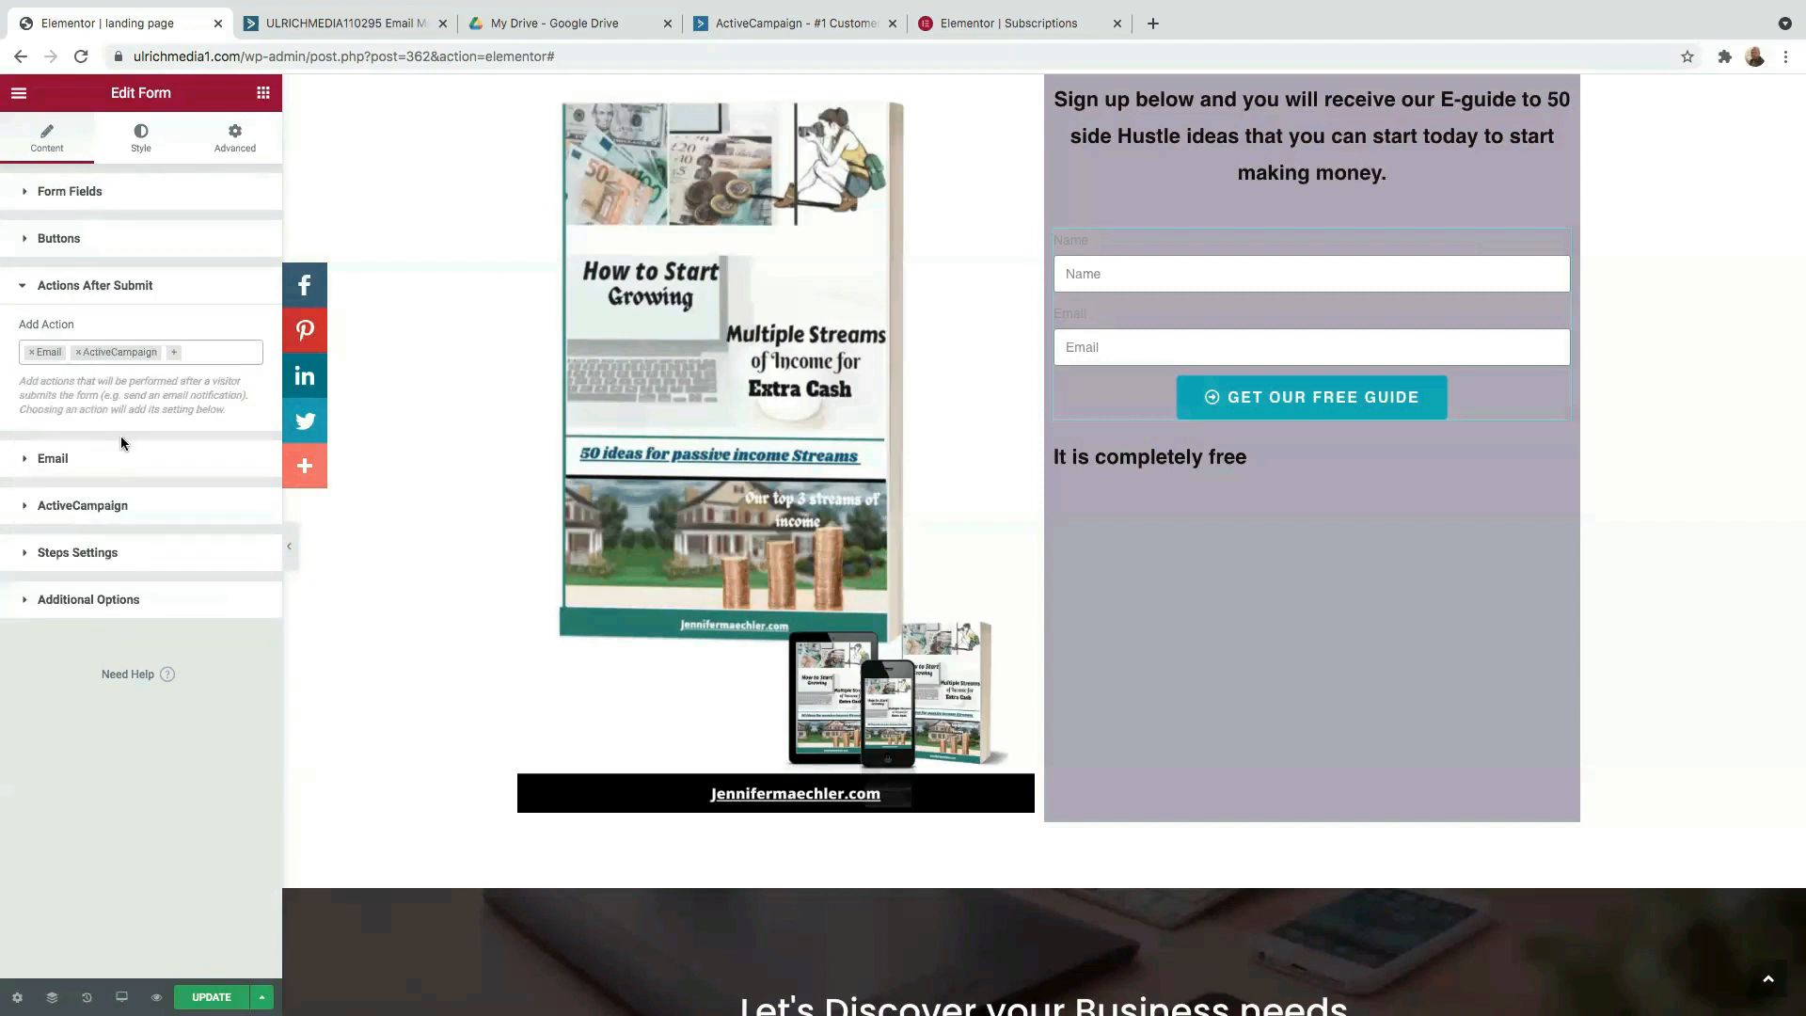
- In the form's ActiveCampaign settings, keep the Default API key and select the "My LEAD Magnet" list
left_click(26, 458)
scroll(156, 568, "down", 3)
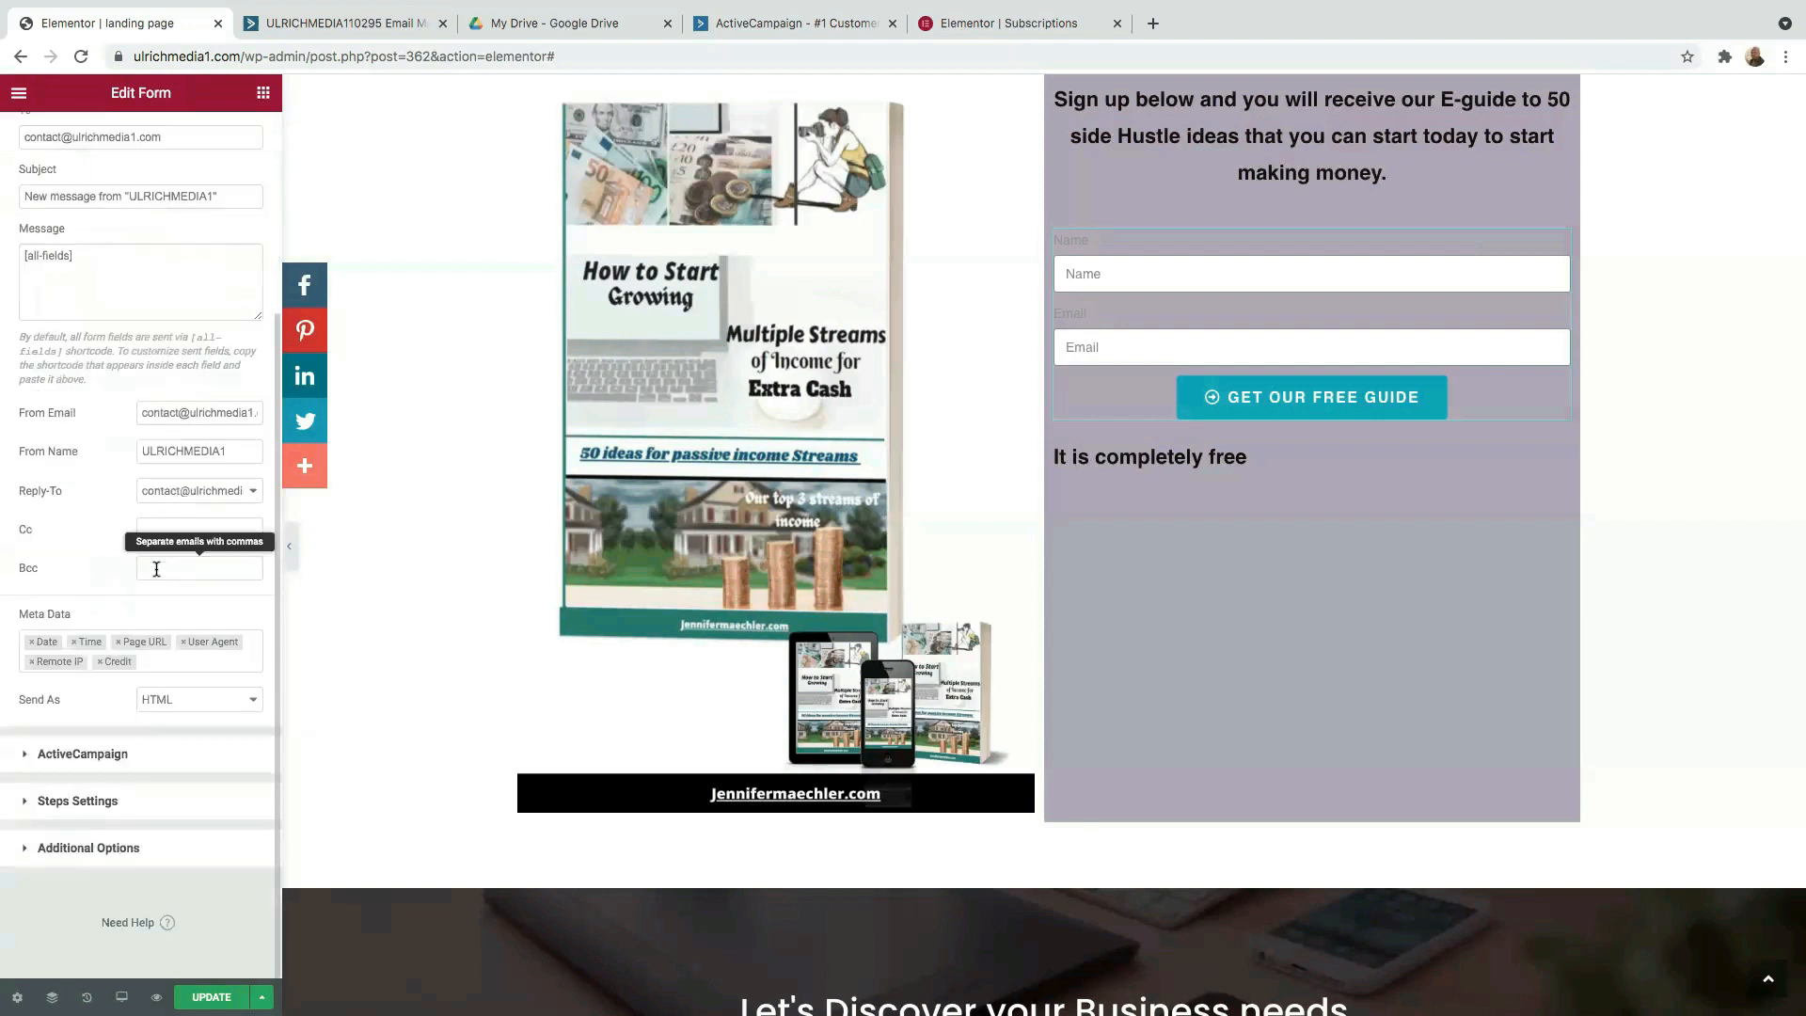
left_click(22, 760)
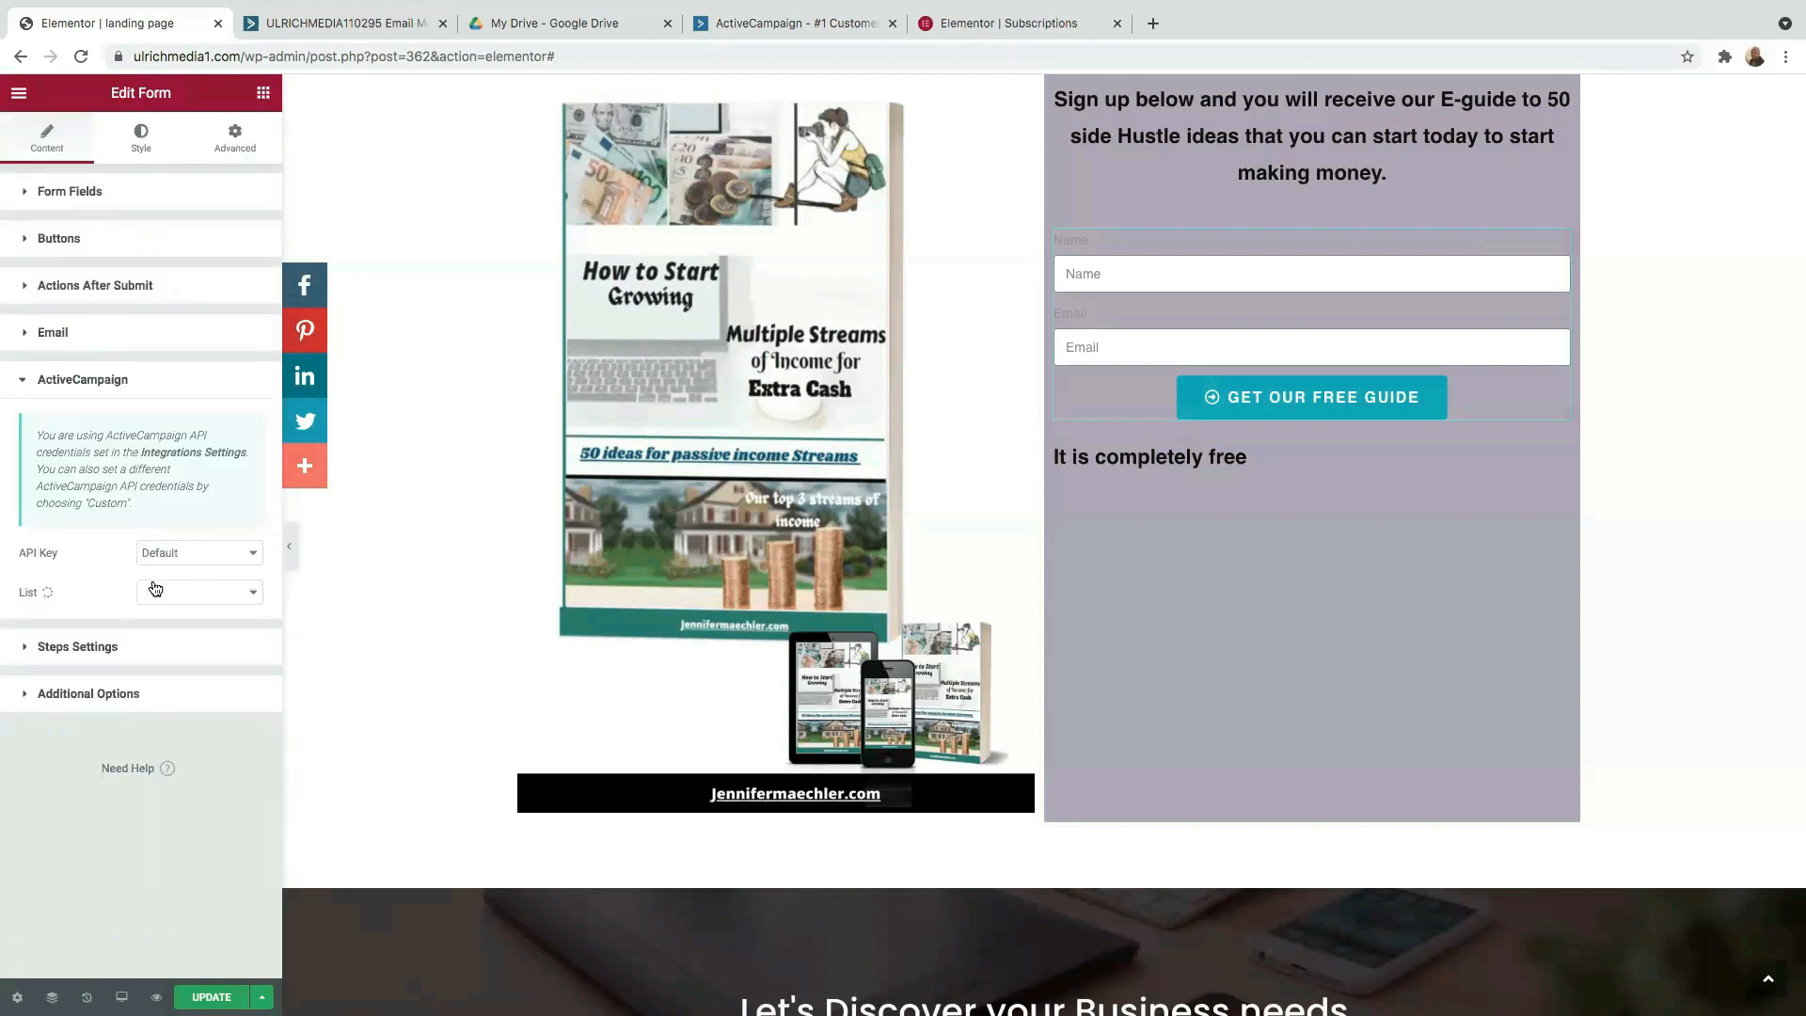
left_click(241, 562)
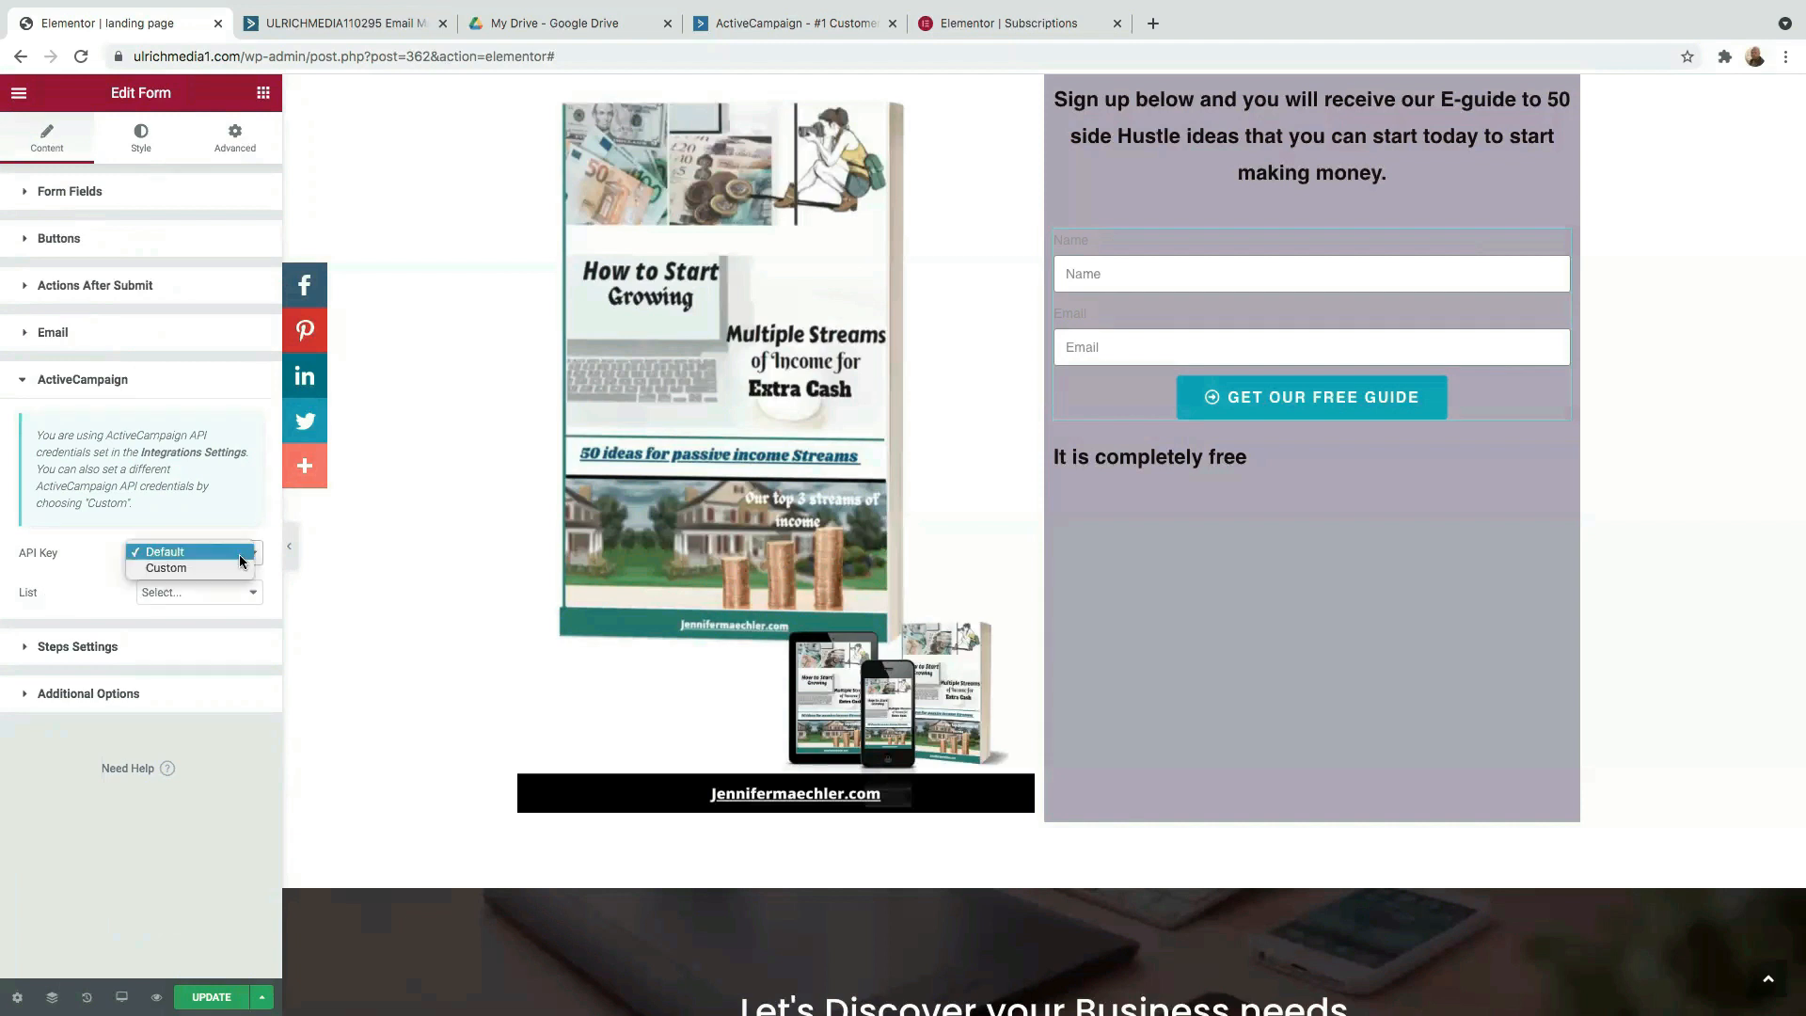
left_click(90, 549)
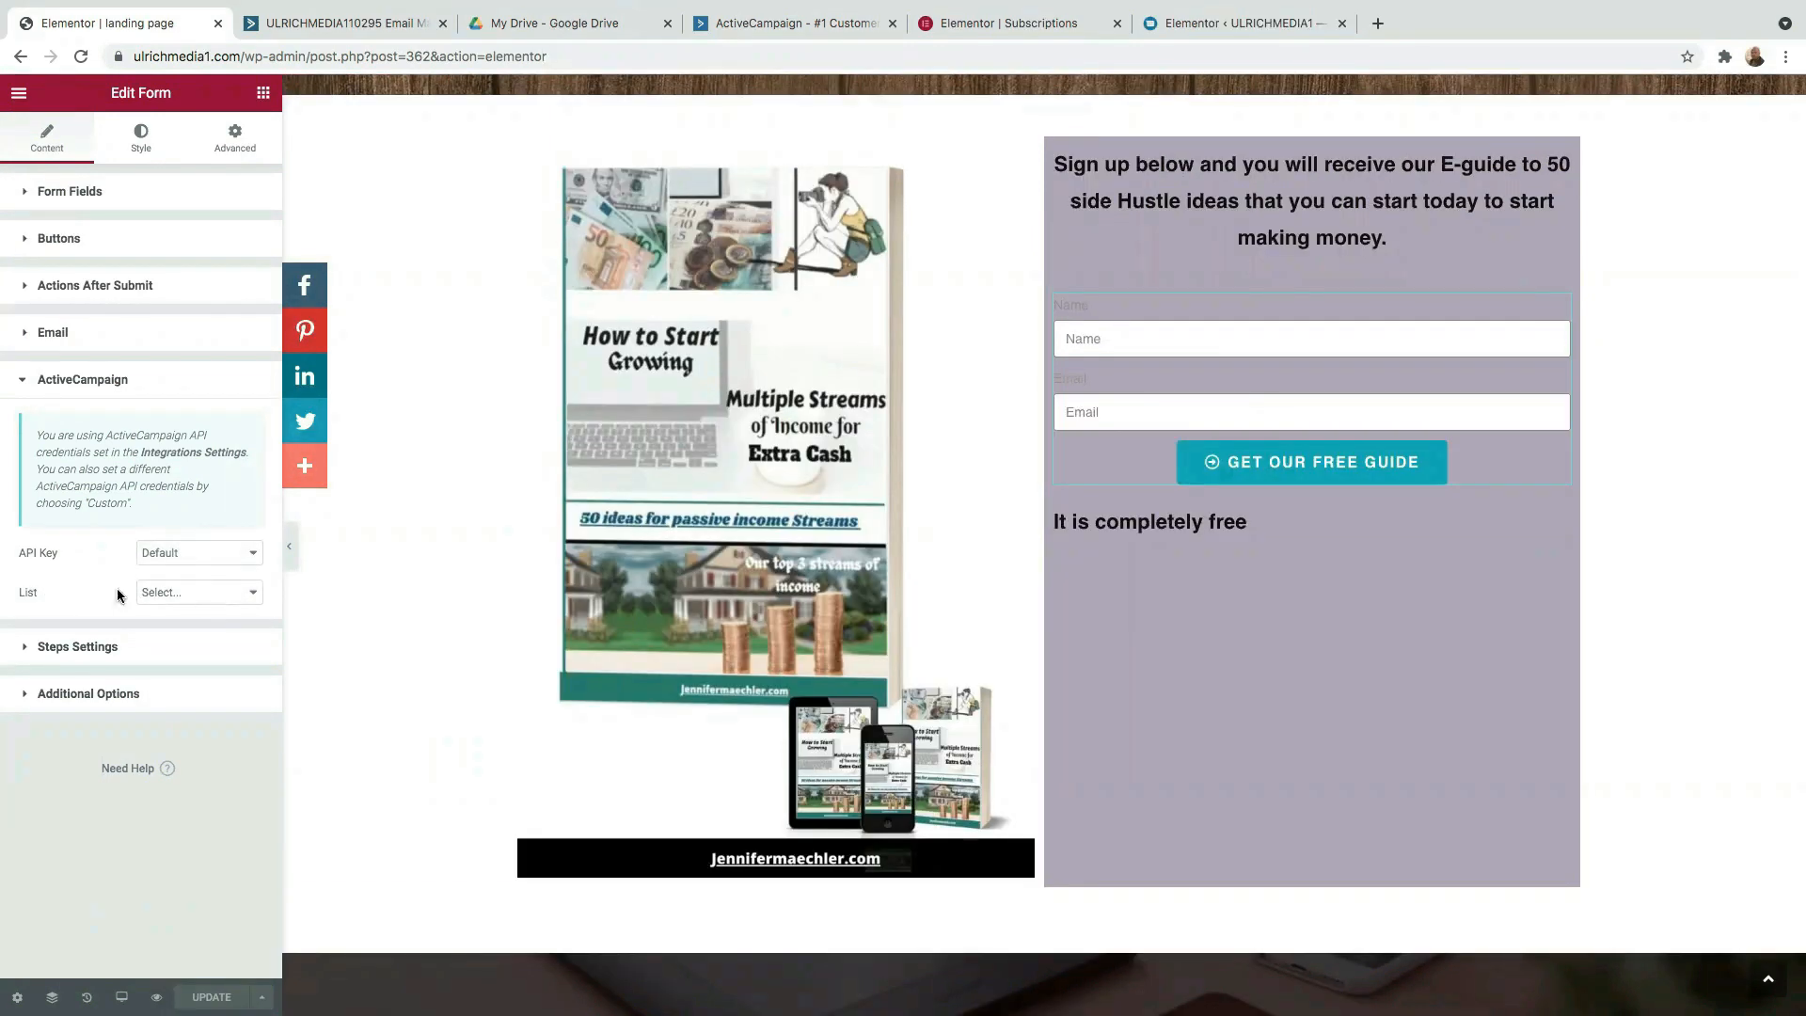
left_click(192, 592)
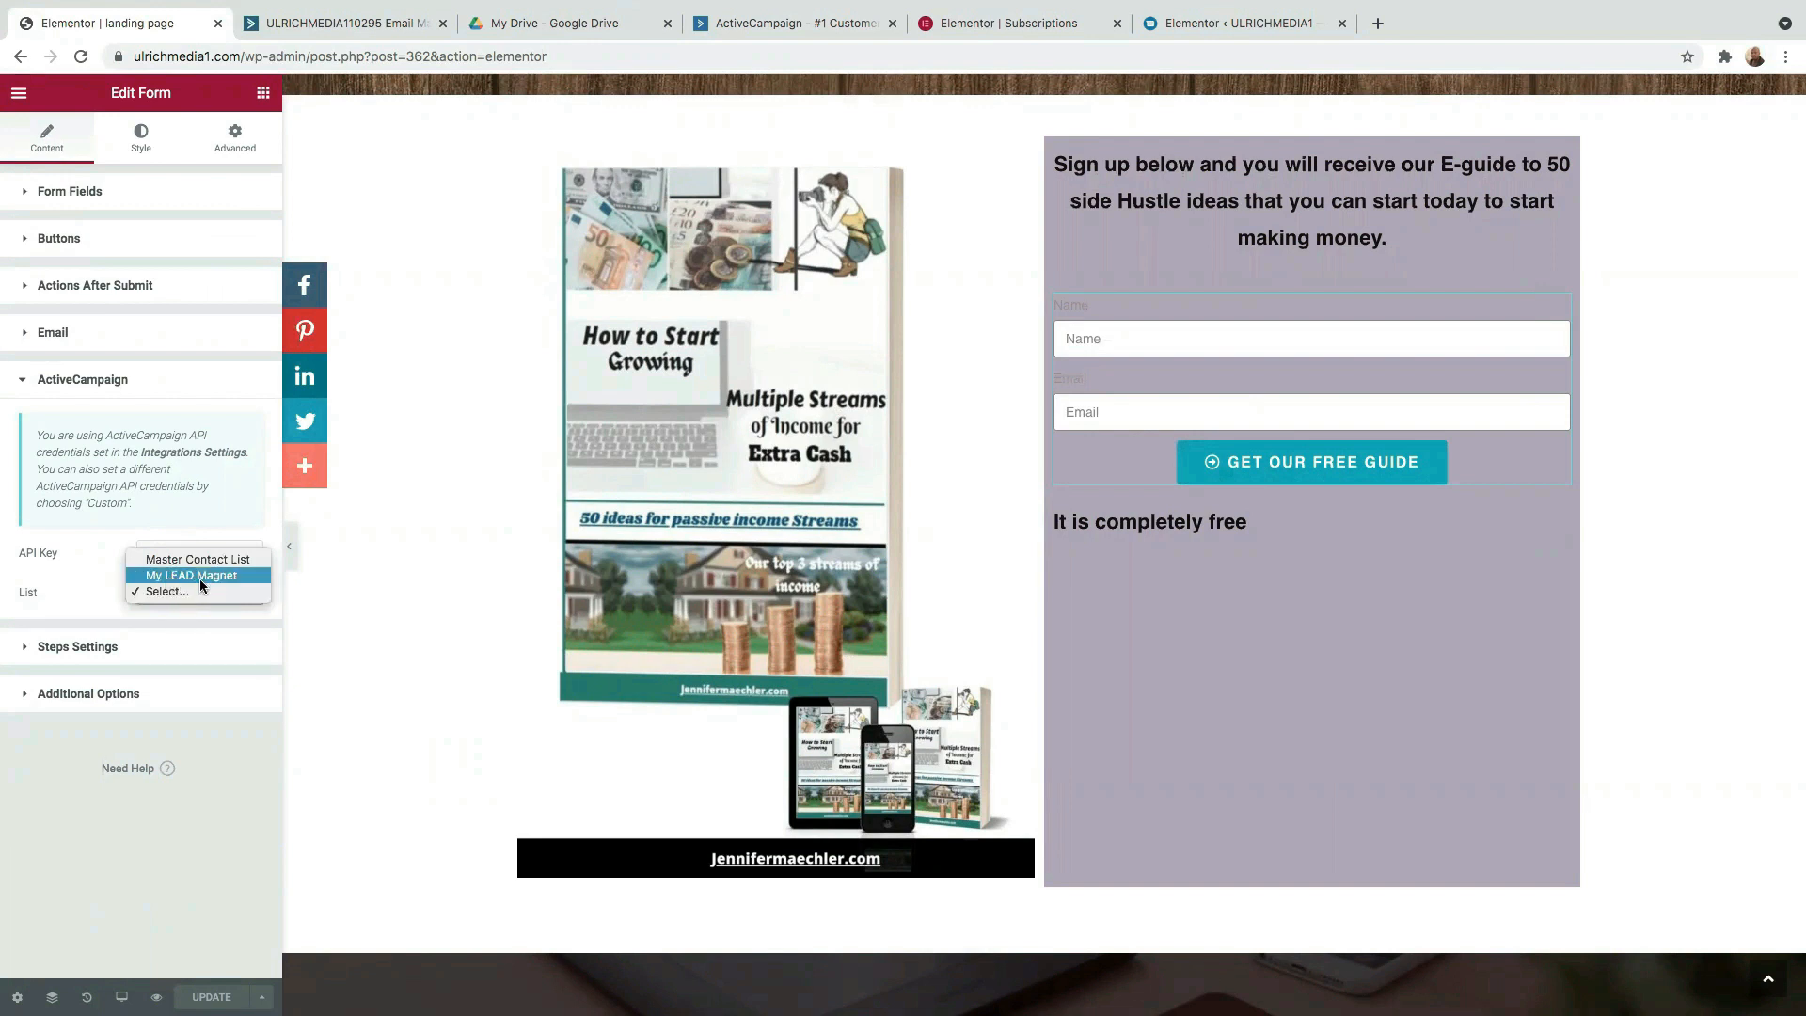
left_click(203, 577)
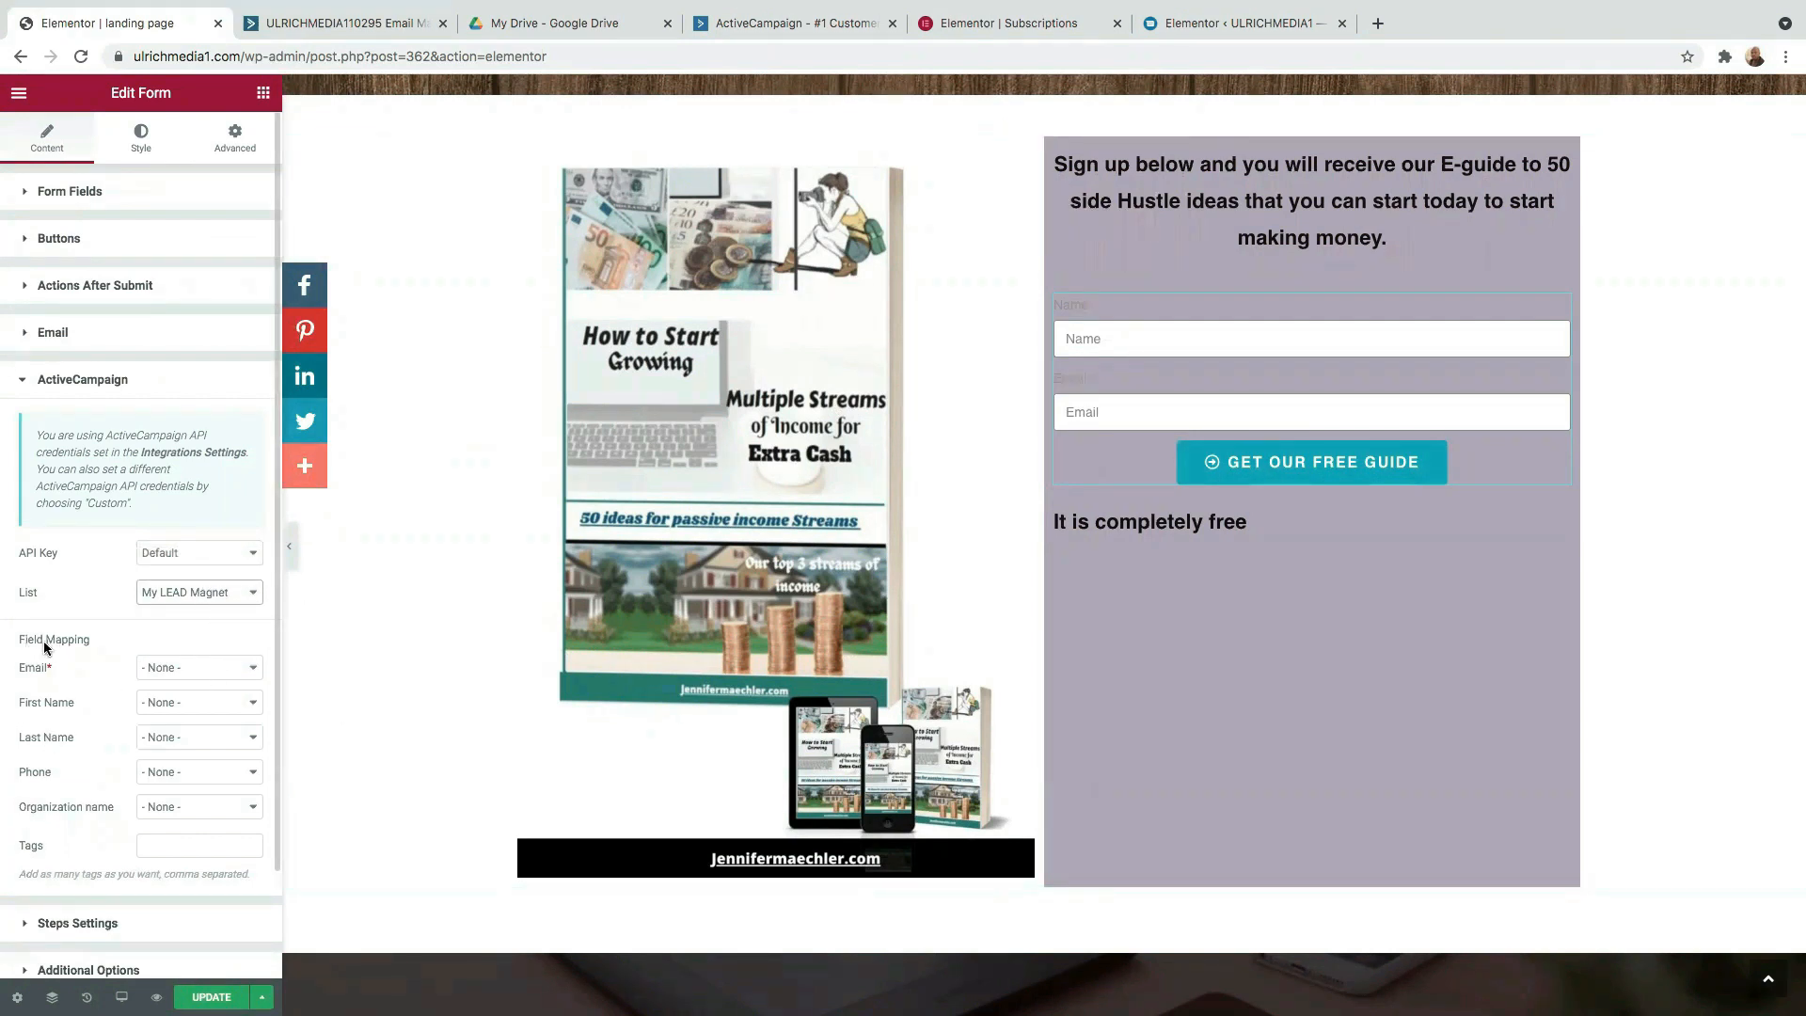
- Map the ActiveCampaign Email field to Email and First Name to Name, and update the page
left_click(211, 670)
left_click(181, 680)
left_click(240, 705)
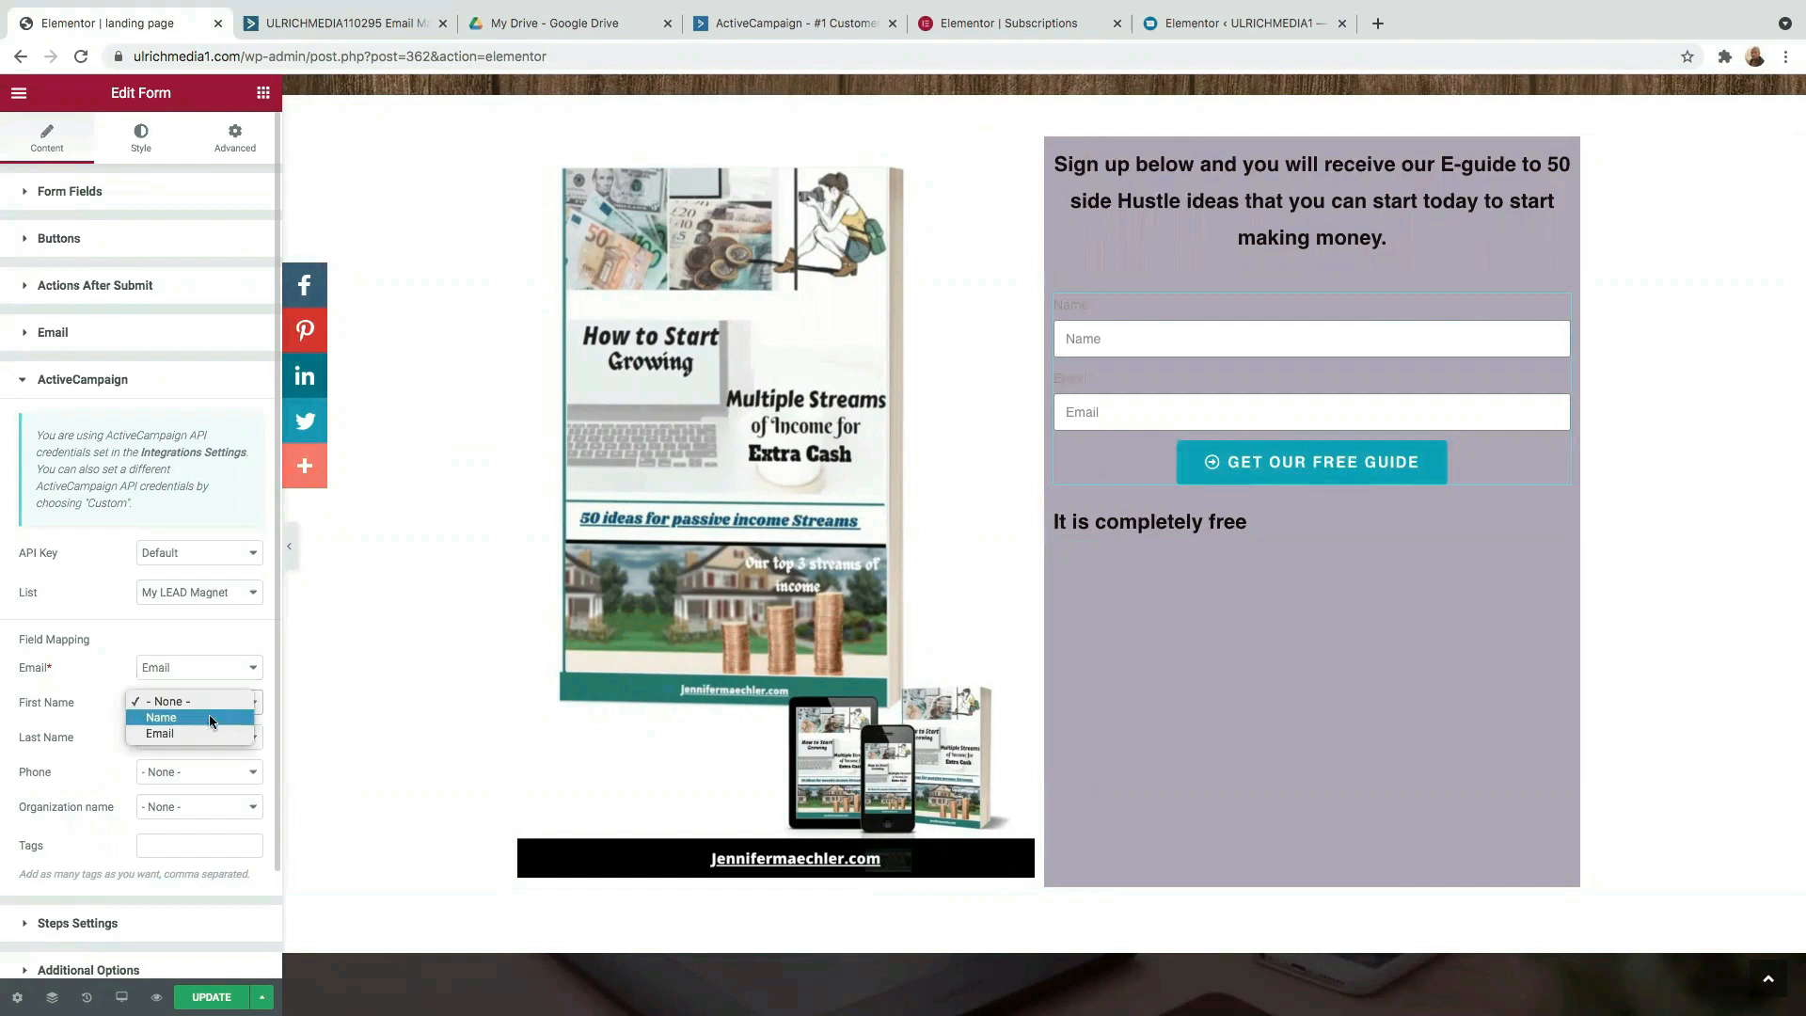
left_click(196, 719)
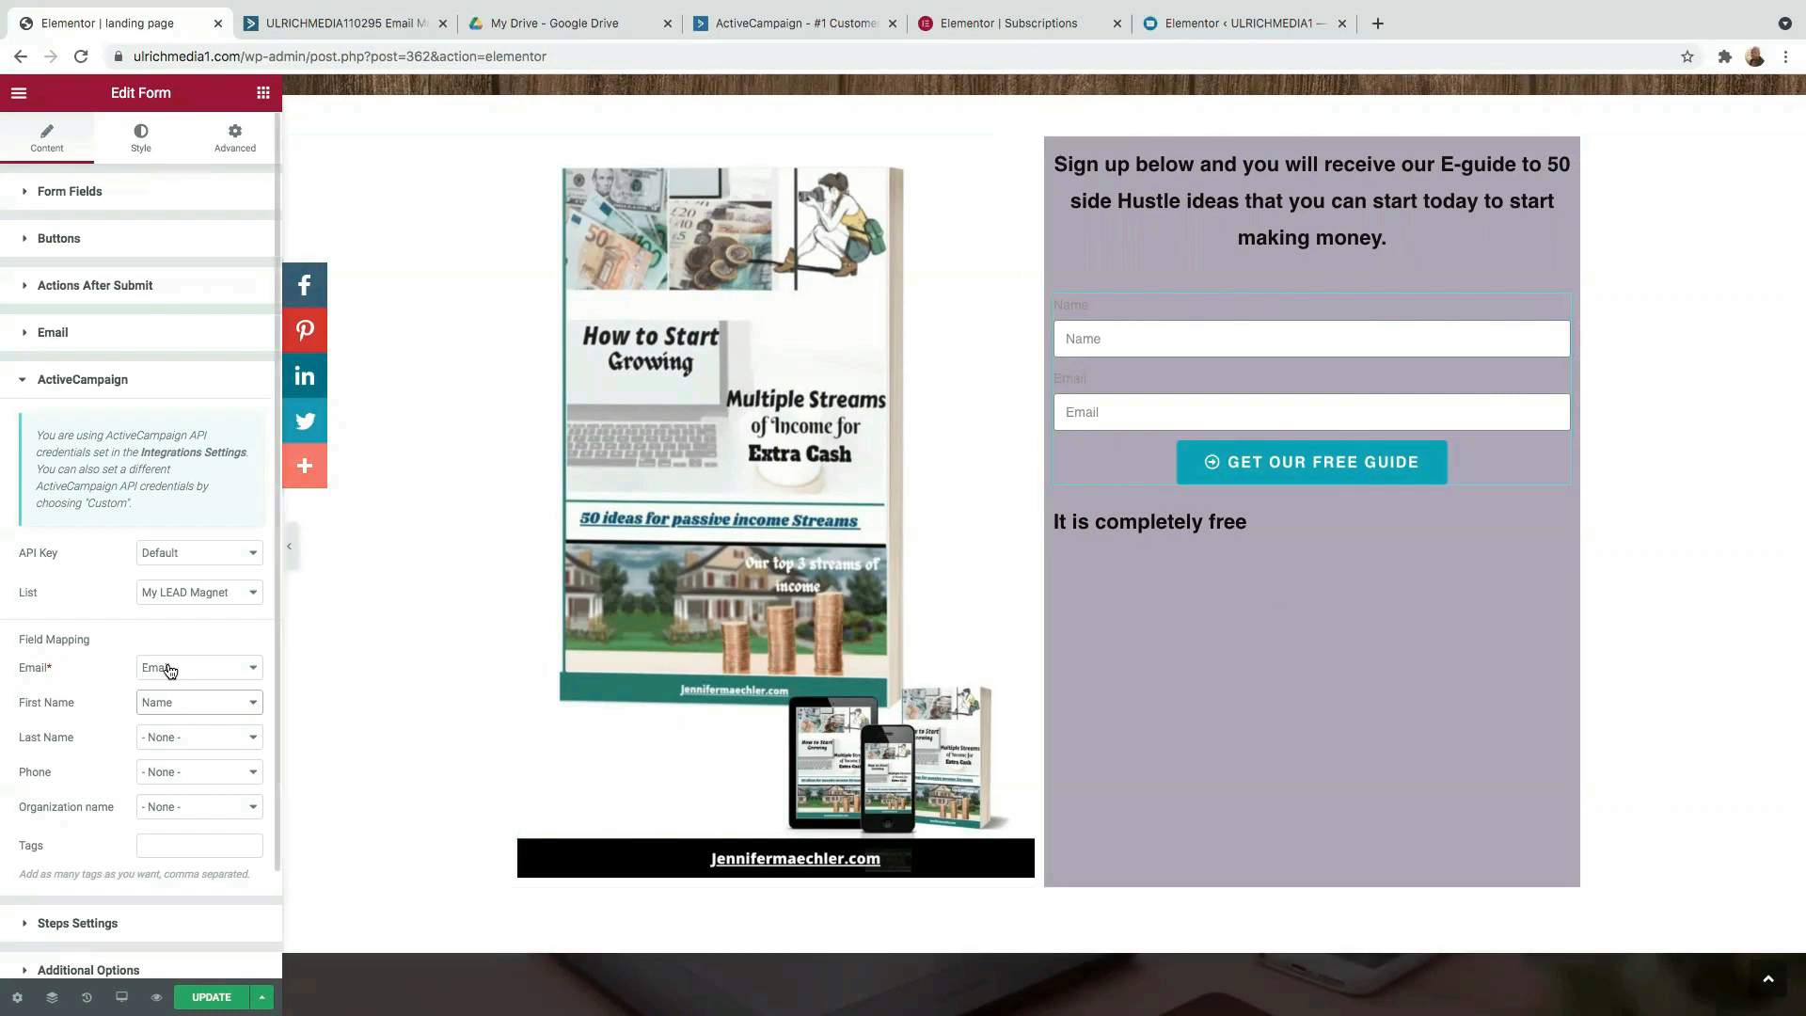
left_click(211, 997)
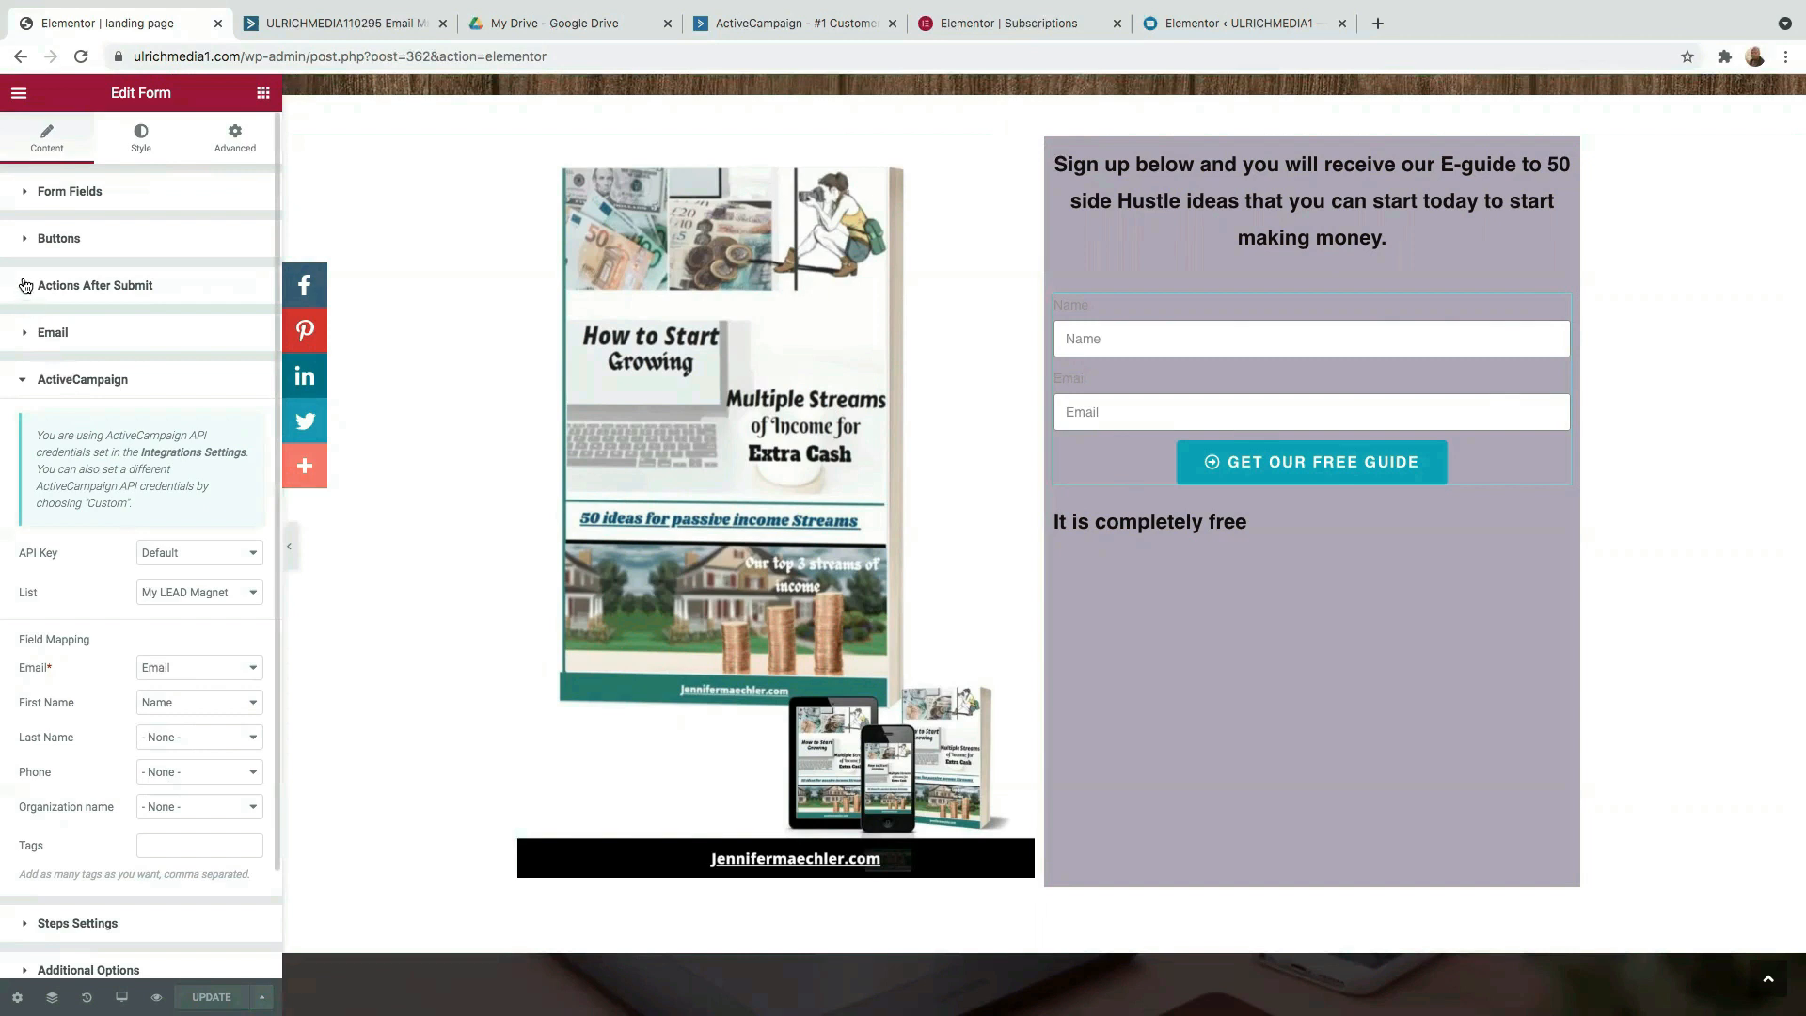
- Add Redirect to the form's actions after submit, alongside Email and ActiveCampaign, and open its destination setting for editing
left_click(26, 286)
left_click(217, 352)
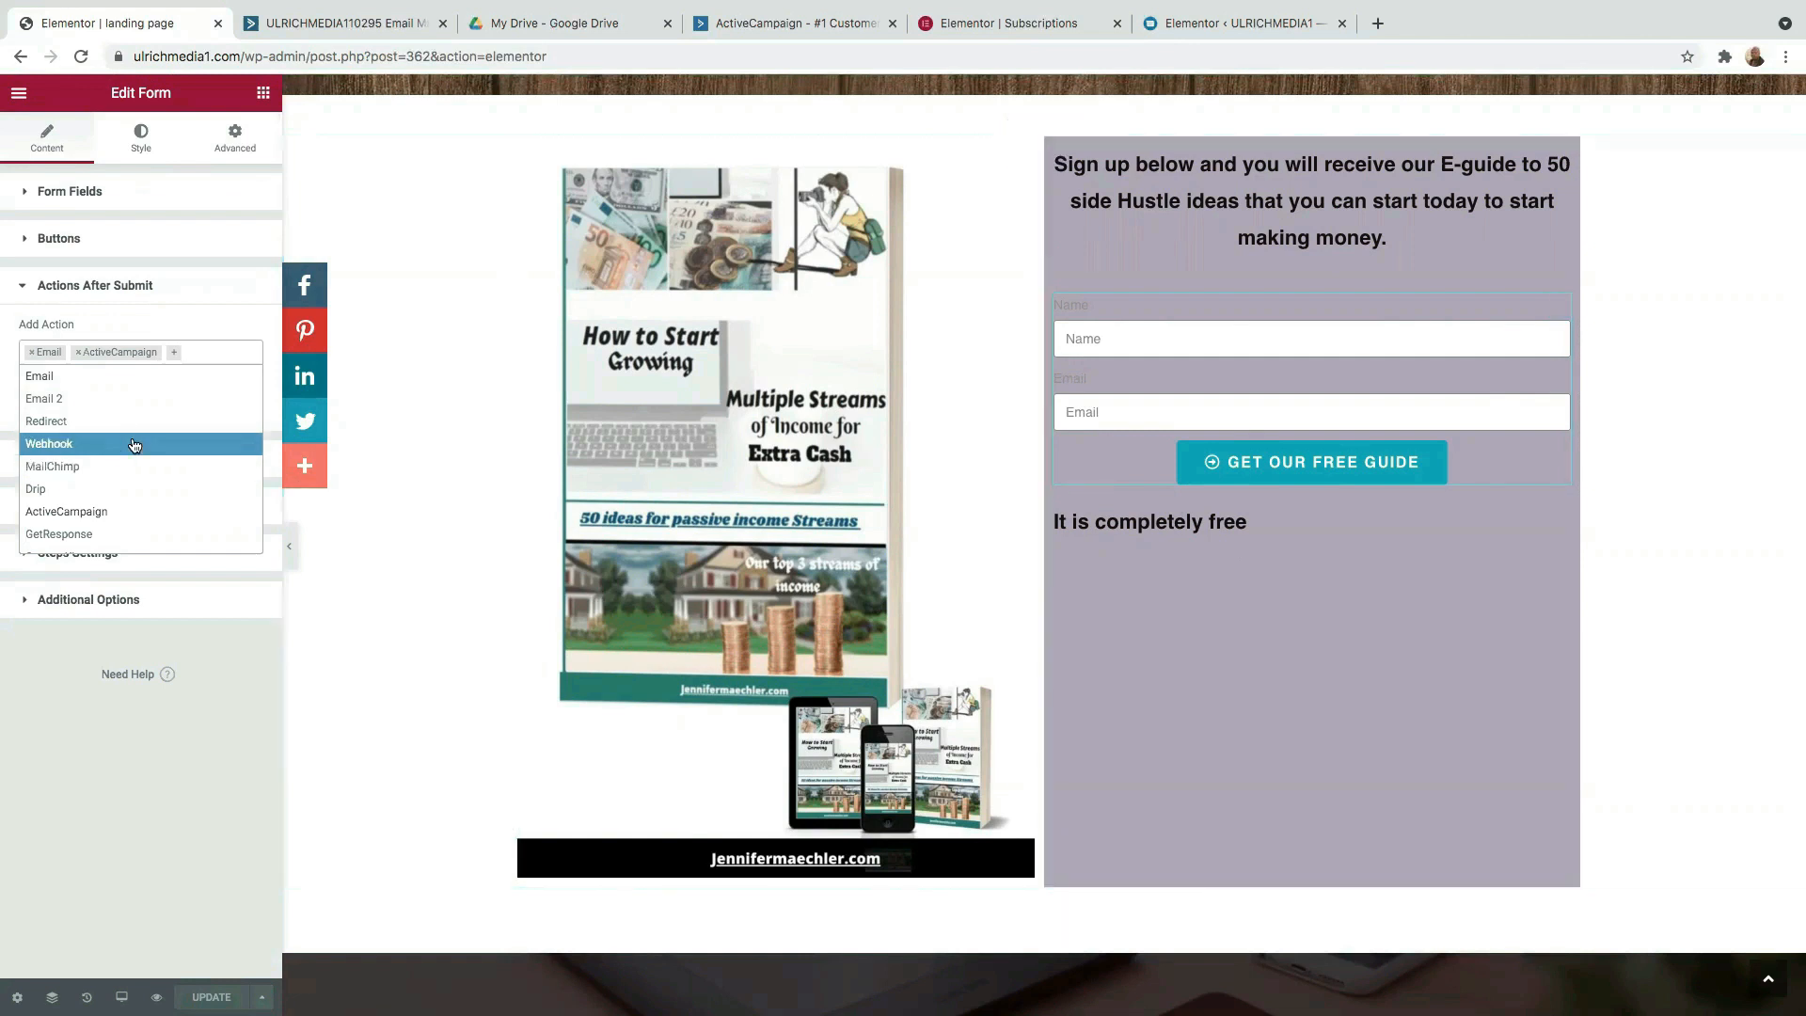
left_click(67, 421)
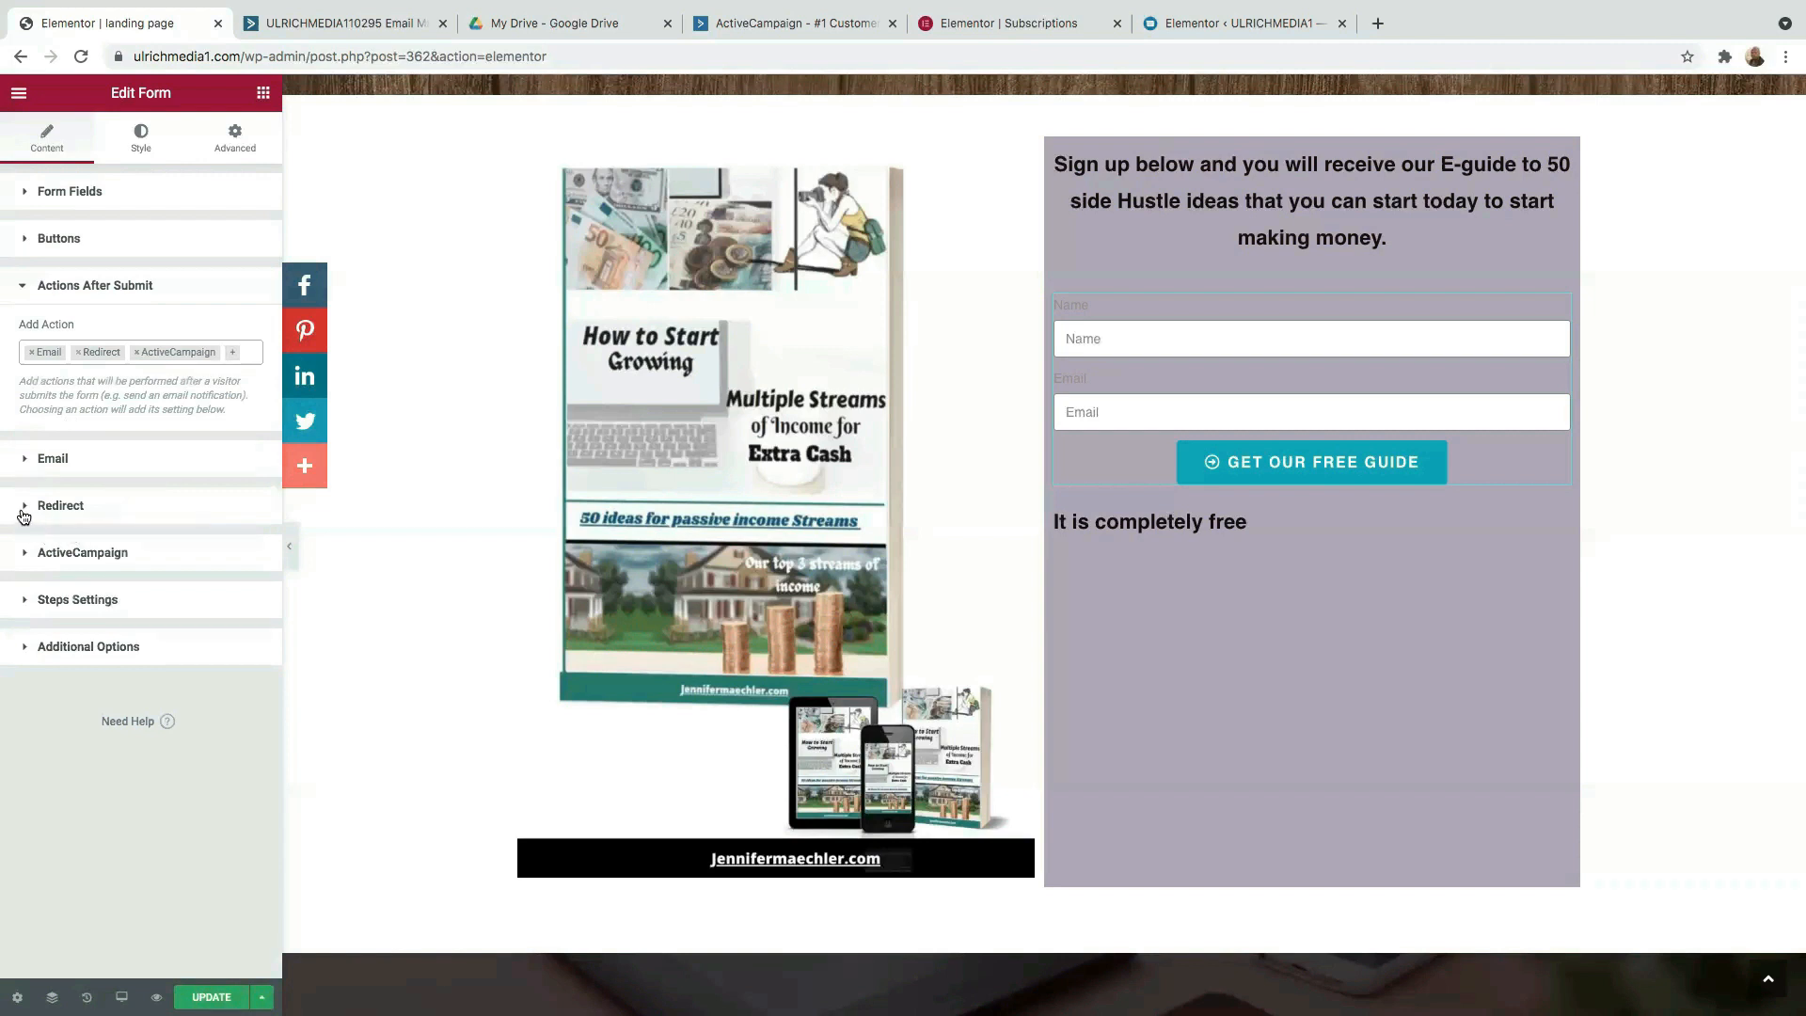
left_click(27, 506)
left_click(66, 446)
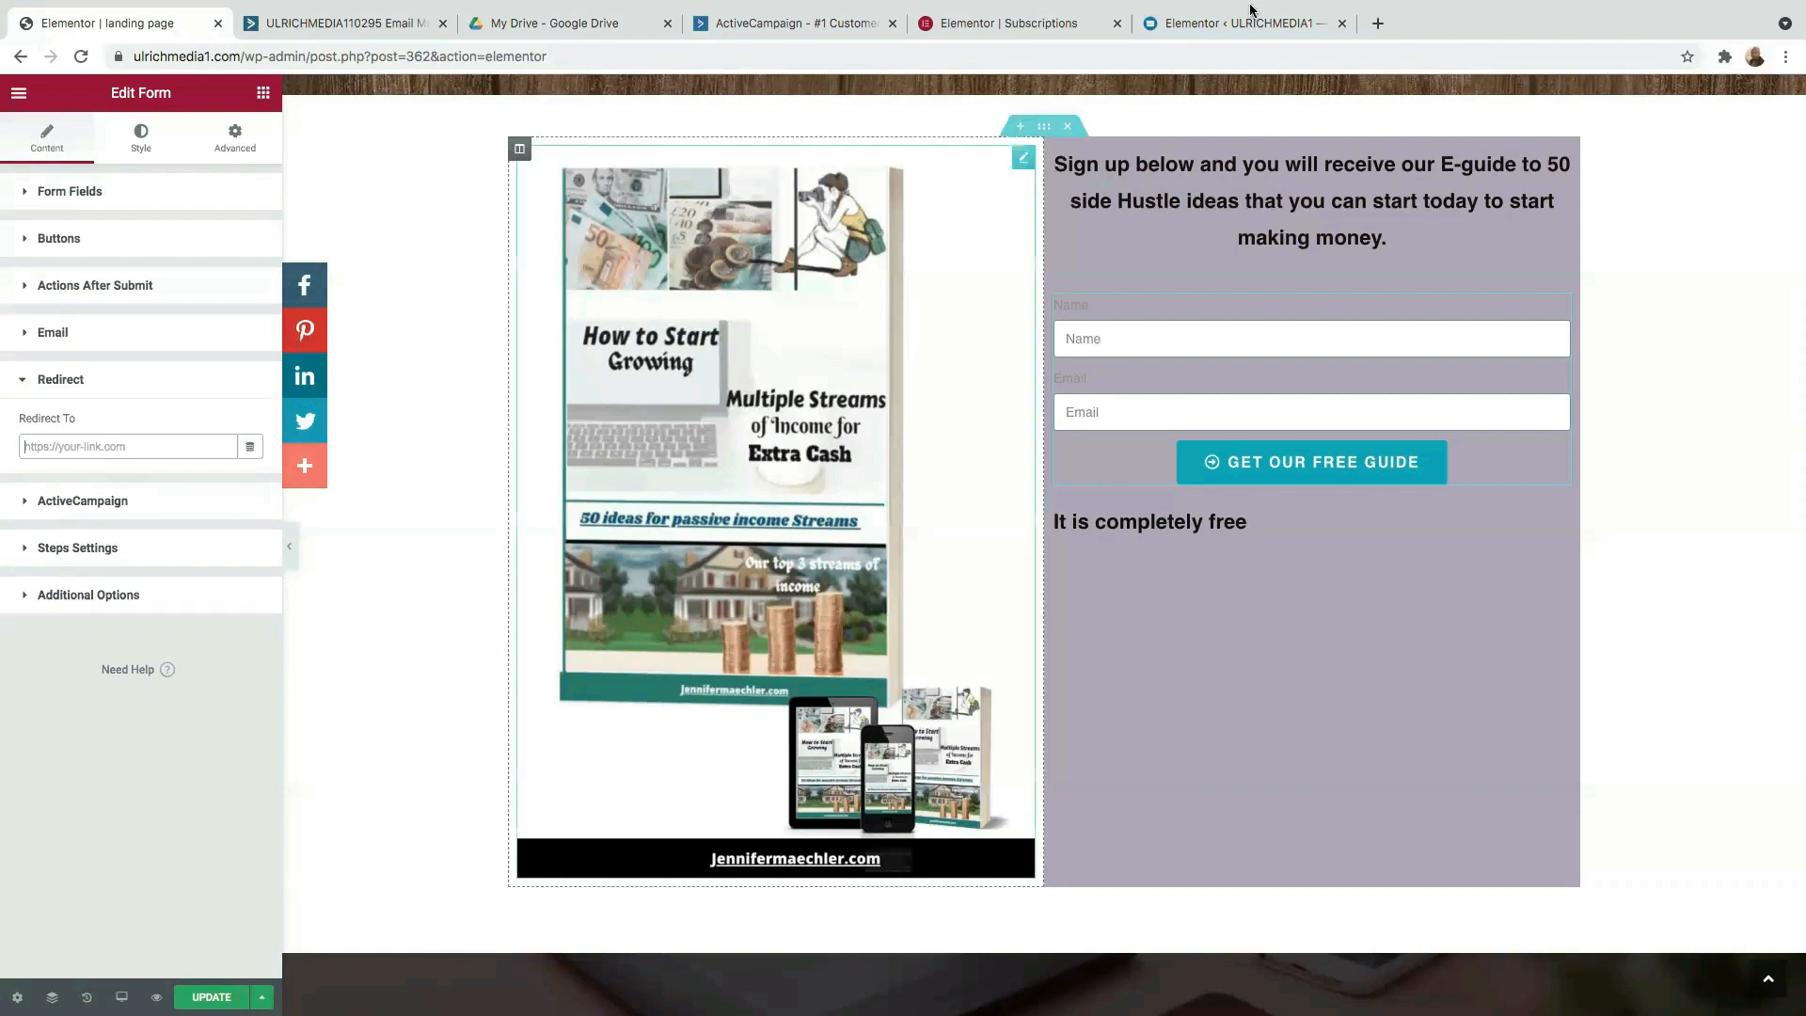
- On the live website, open the Done For You Services page, look through it and copy its URL
left_click(1228, 24)
mouse_move(1279, 155)
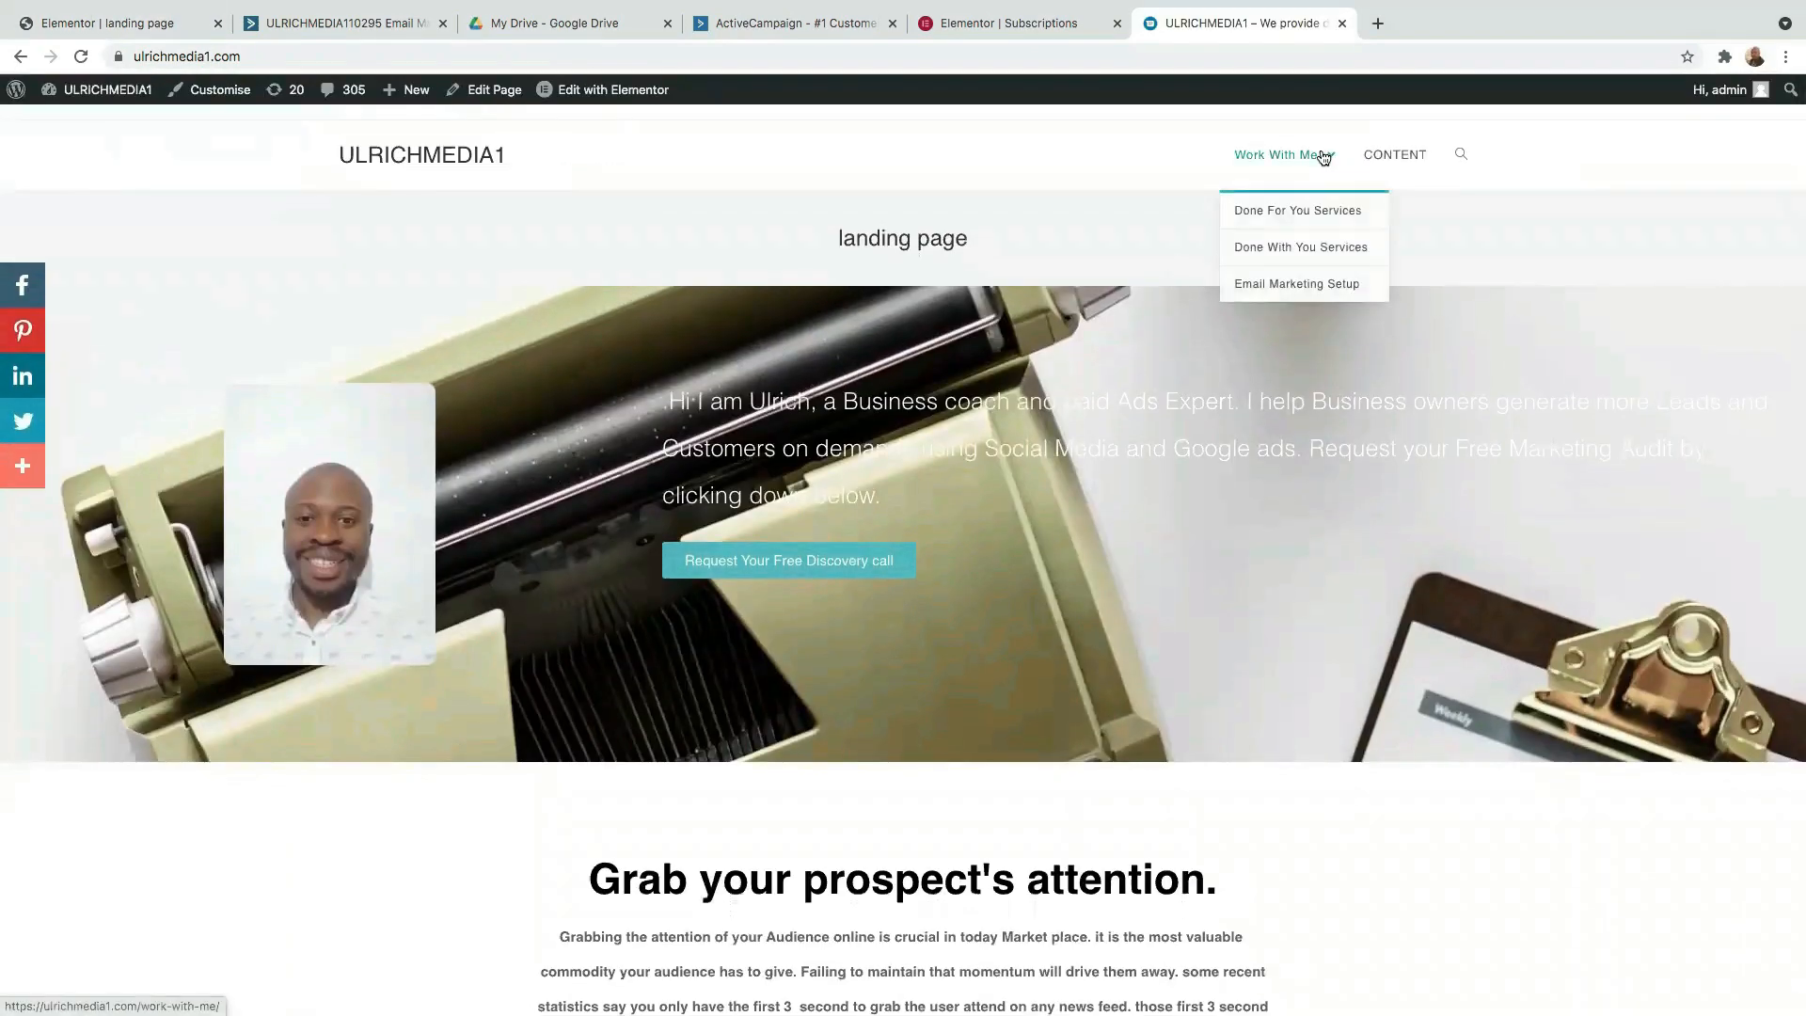
left_click(1283, 216)
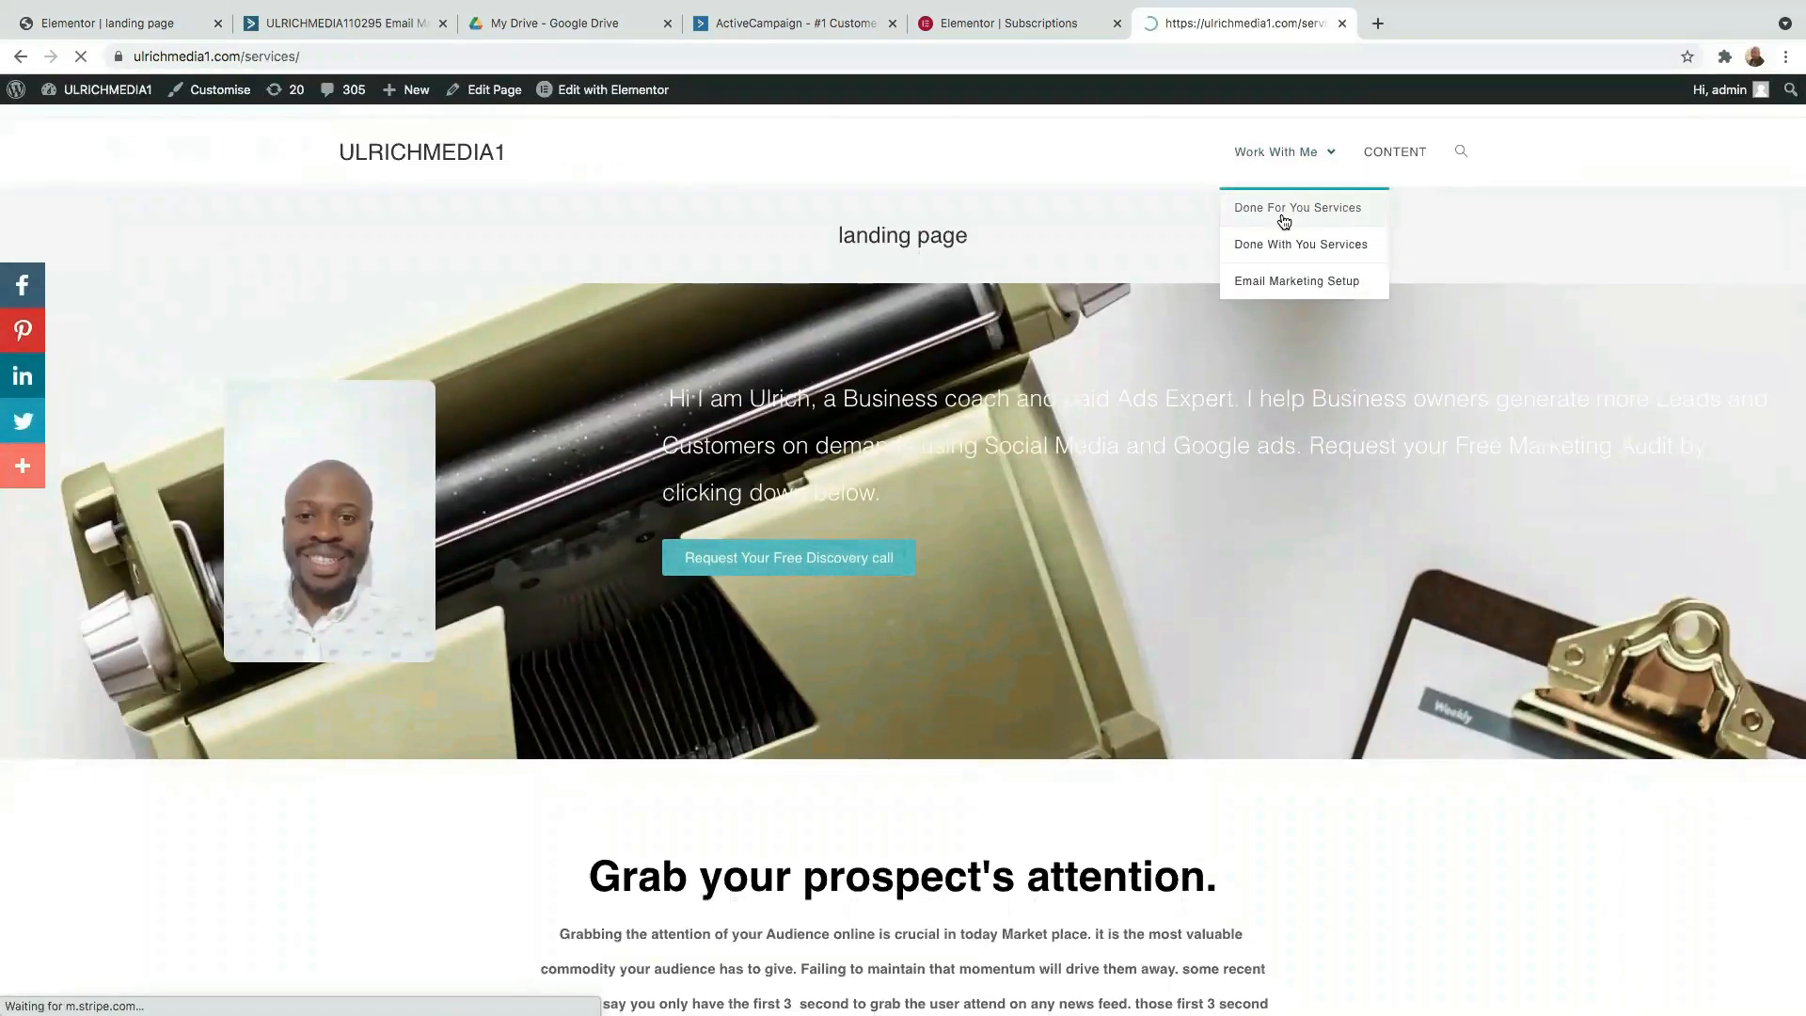
scroll(855, 593, "down", 15)
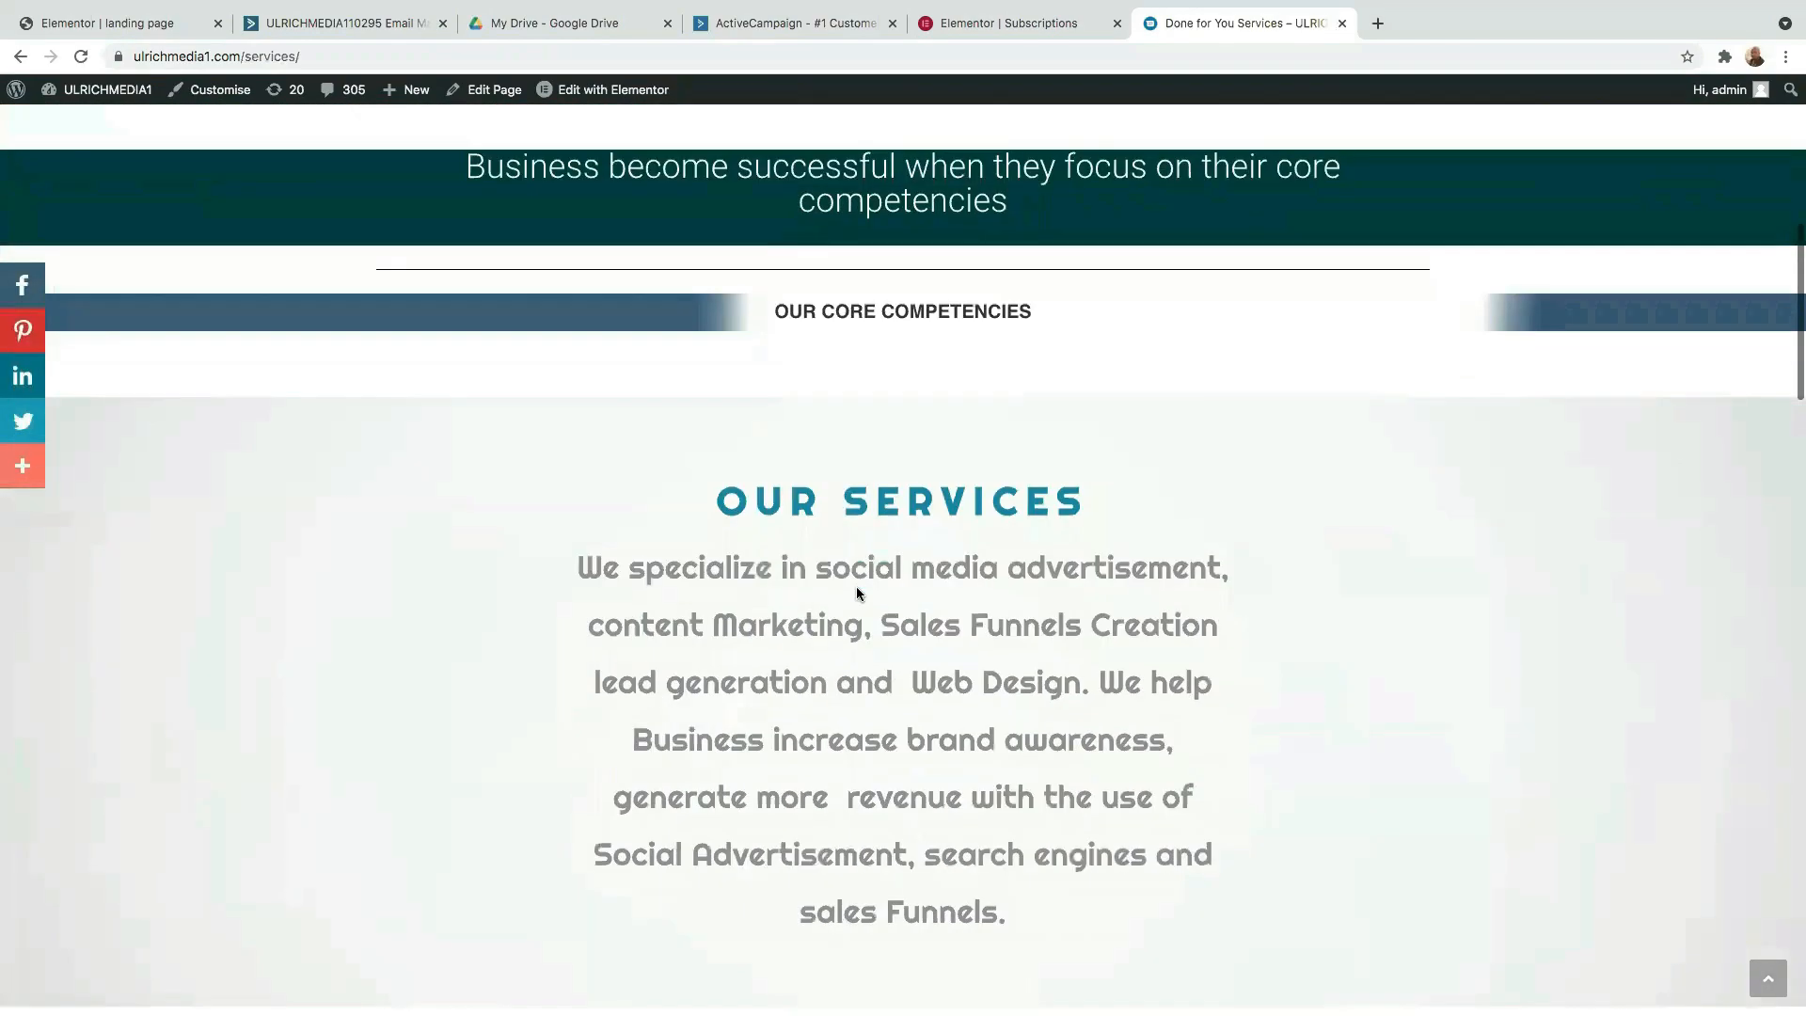
scroll(846, 597, "up", 20)
scroll(842, 594, "down", 15)
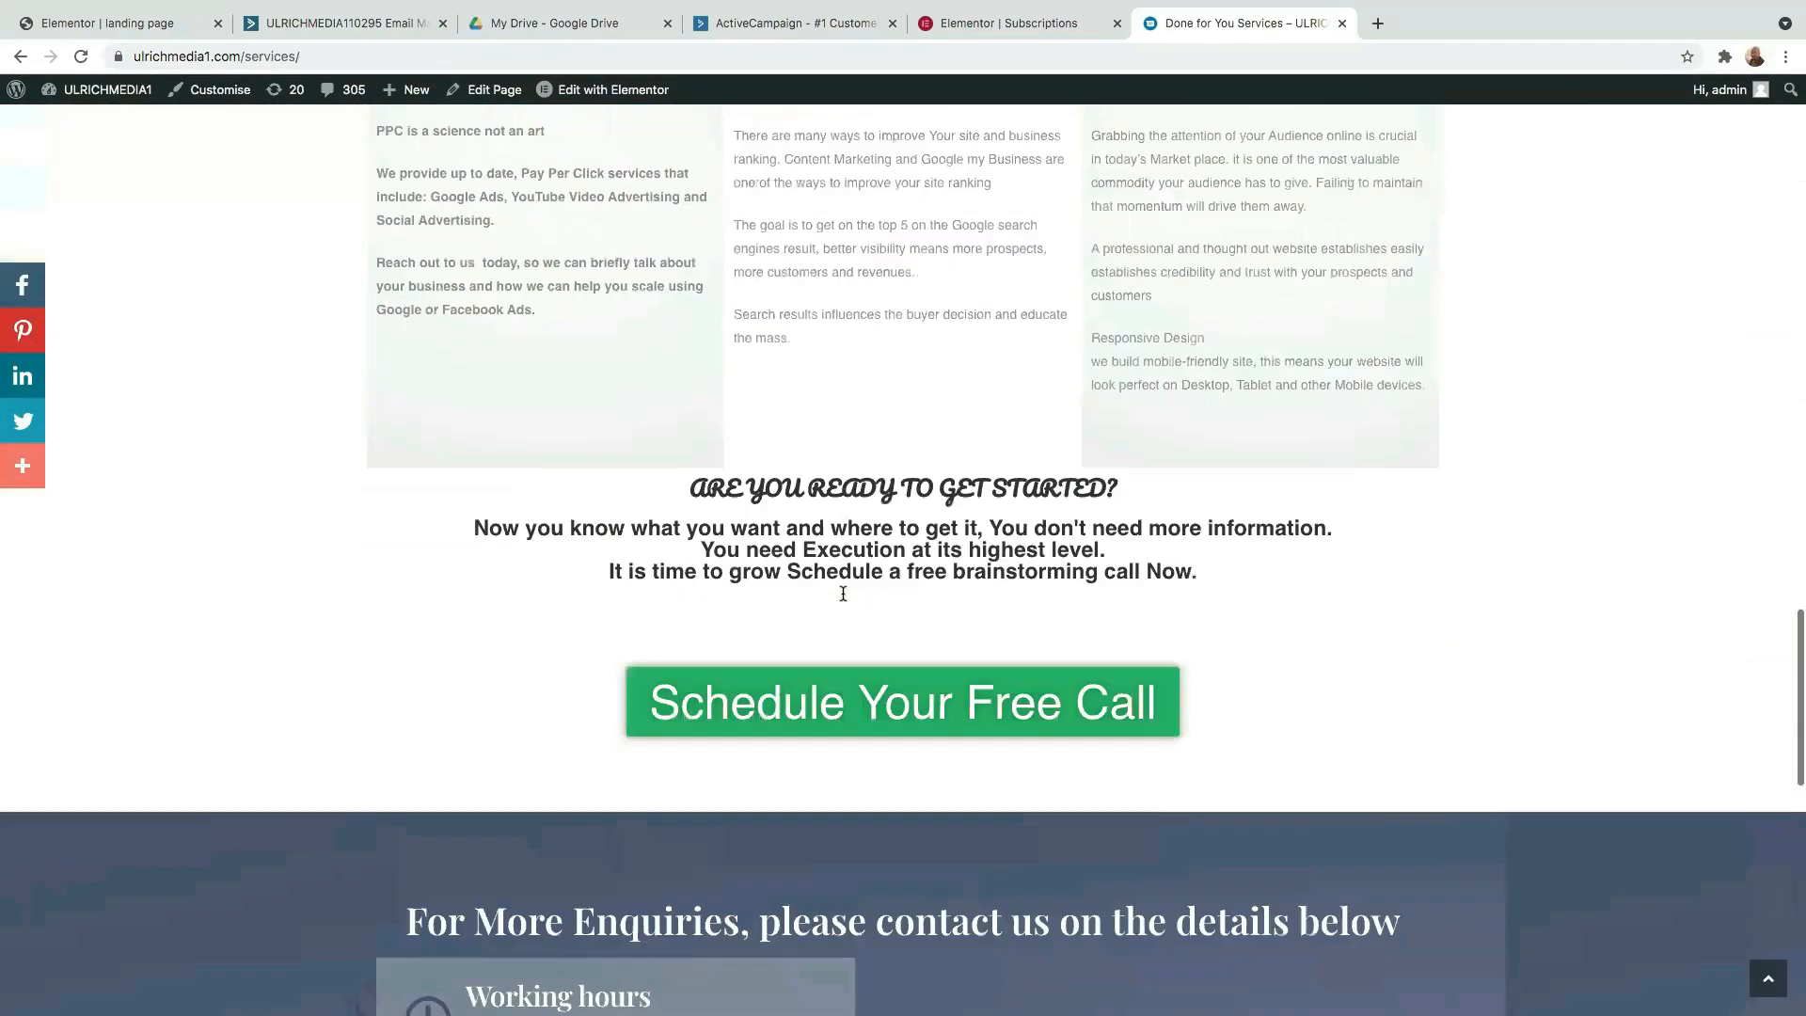
left_click(337, 56)
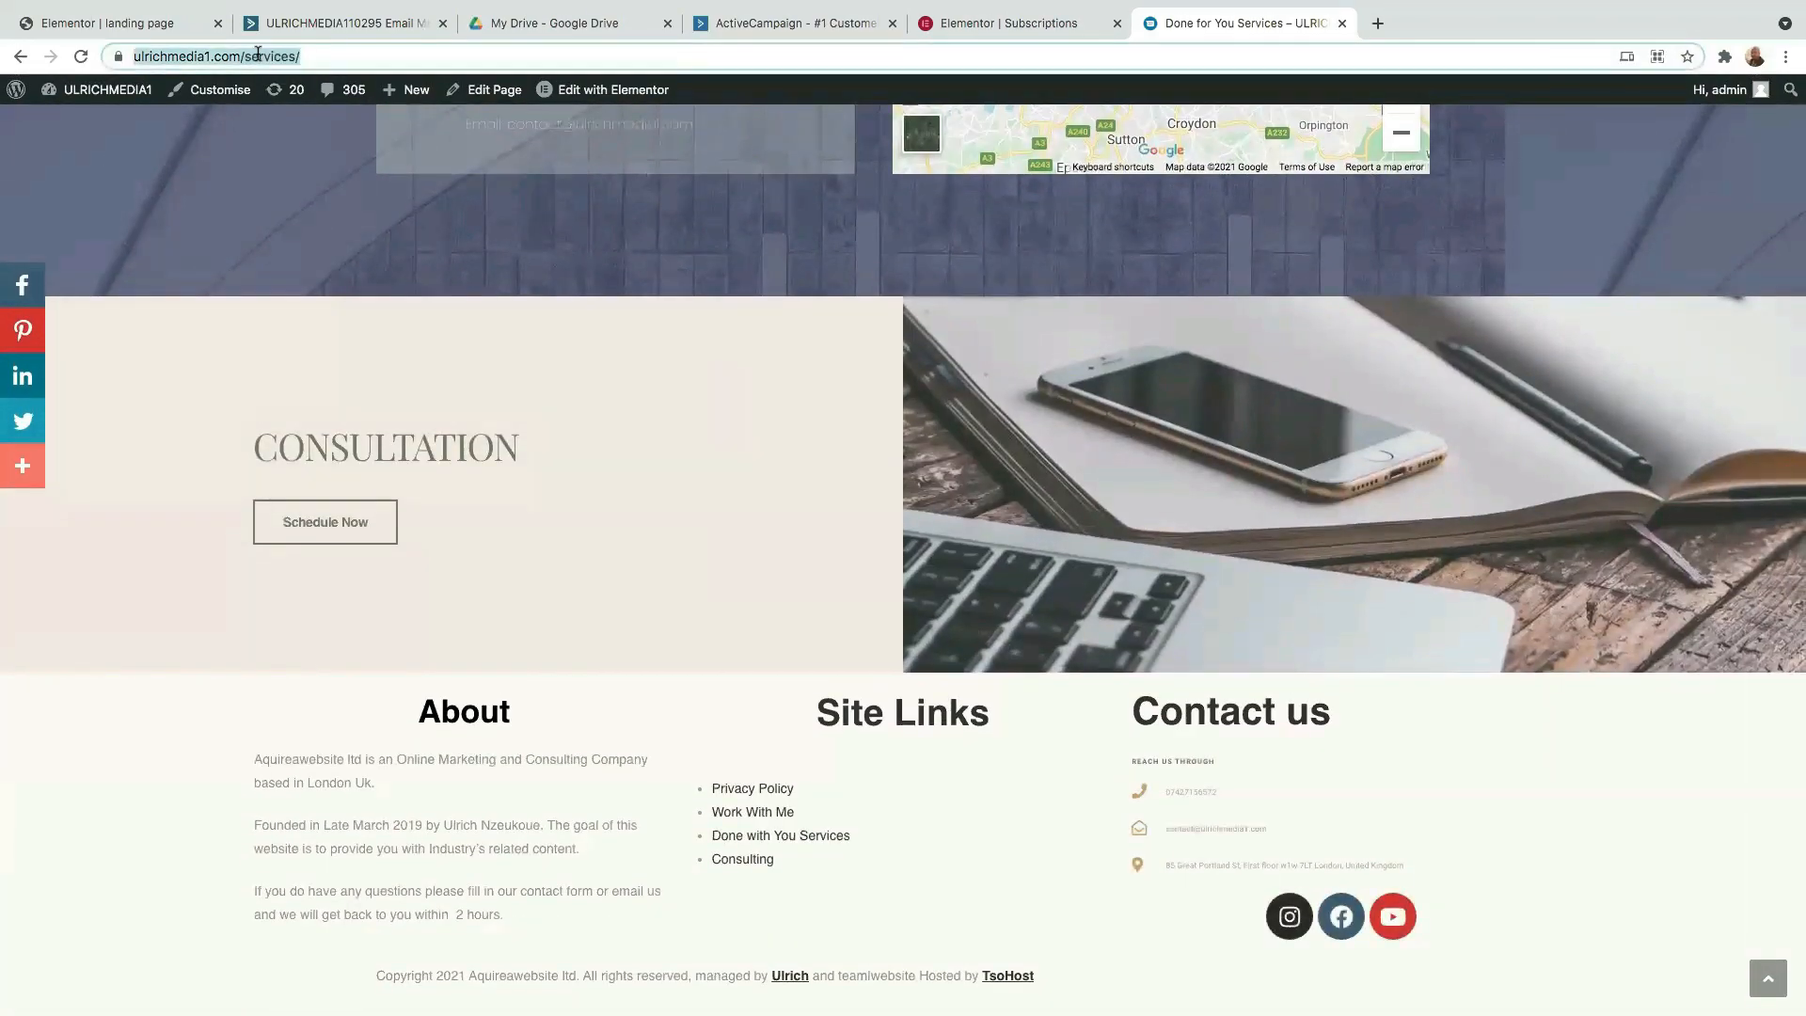
right_click(260, 56)
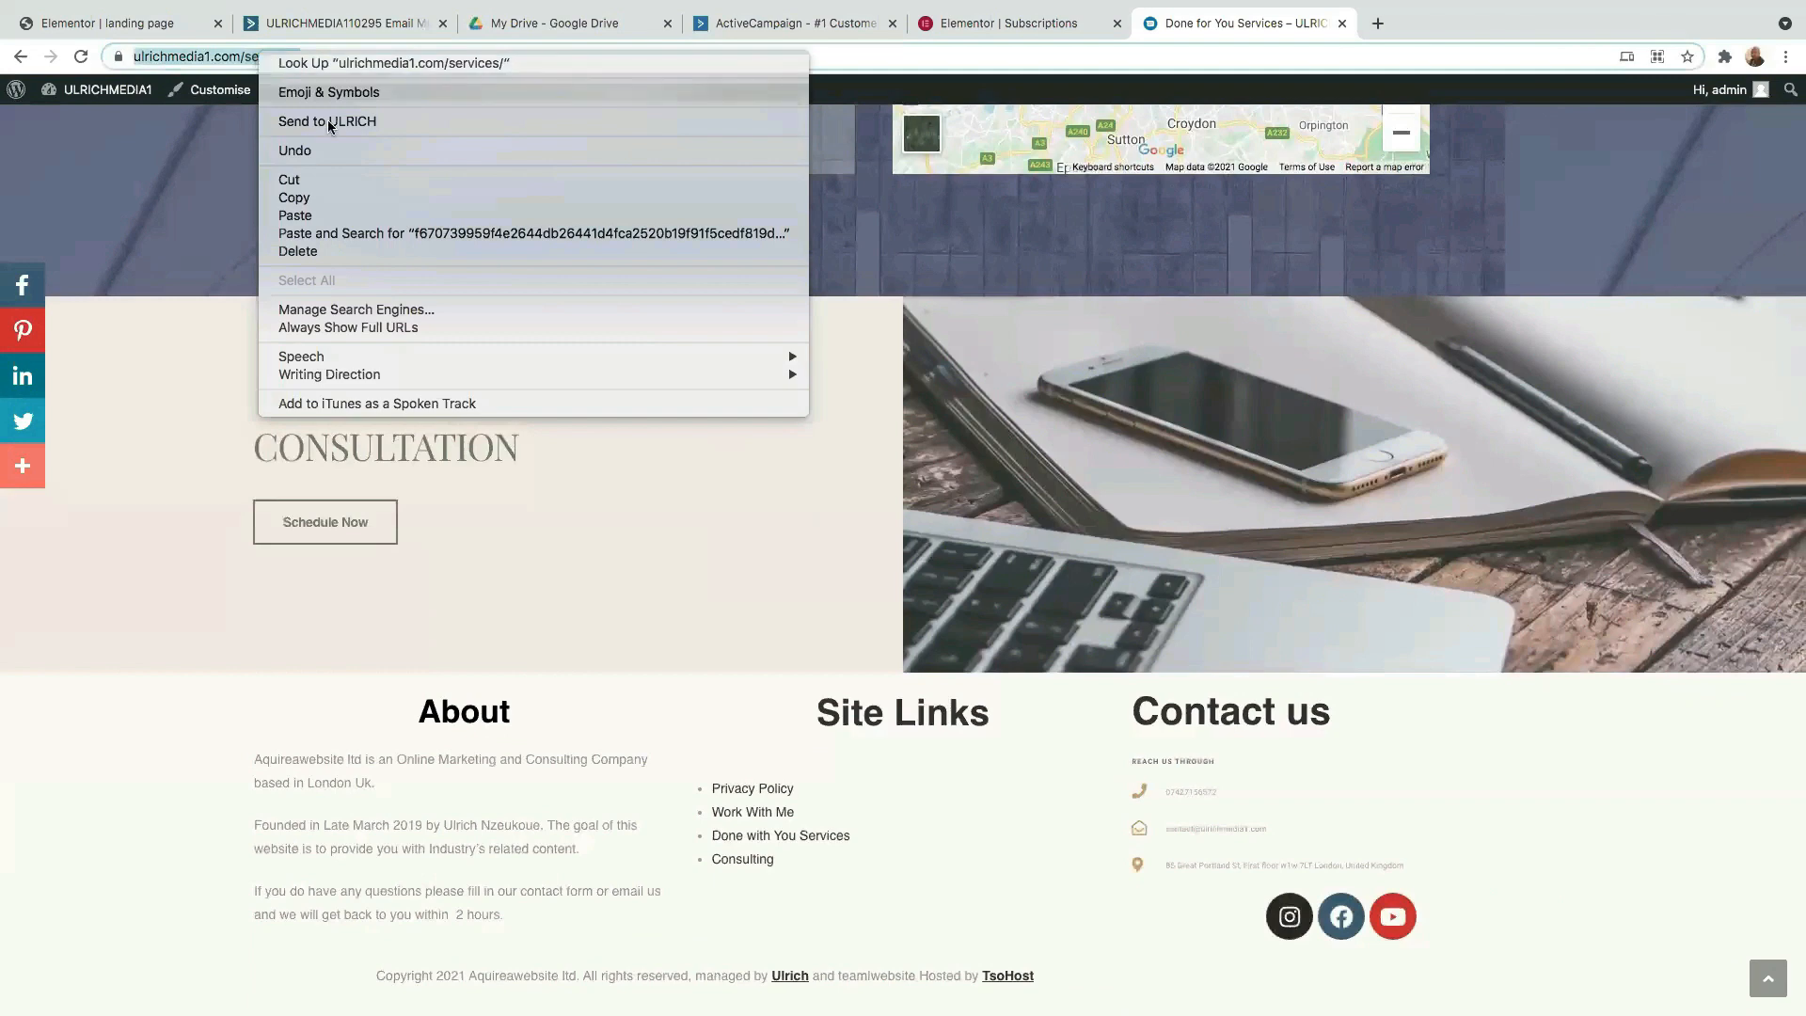
left_click(309, 198)
left_click(108, 23)
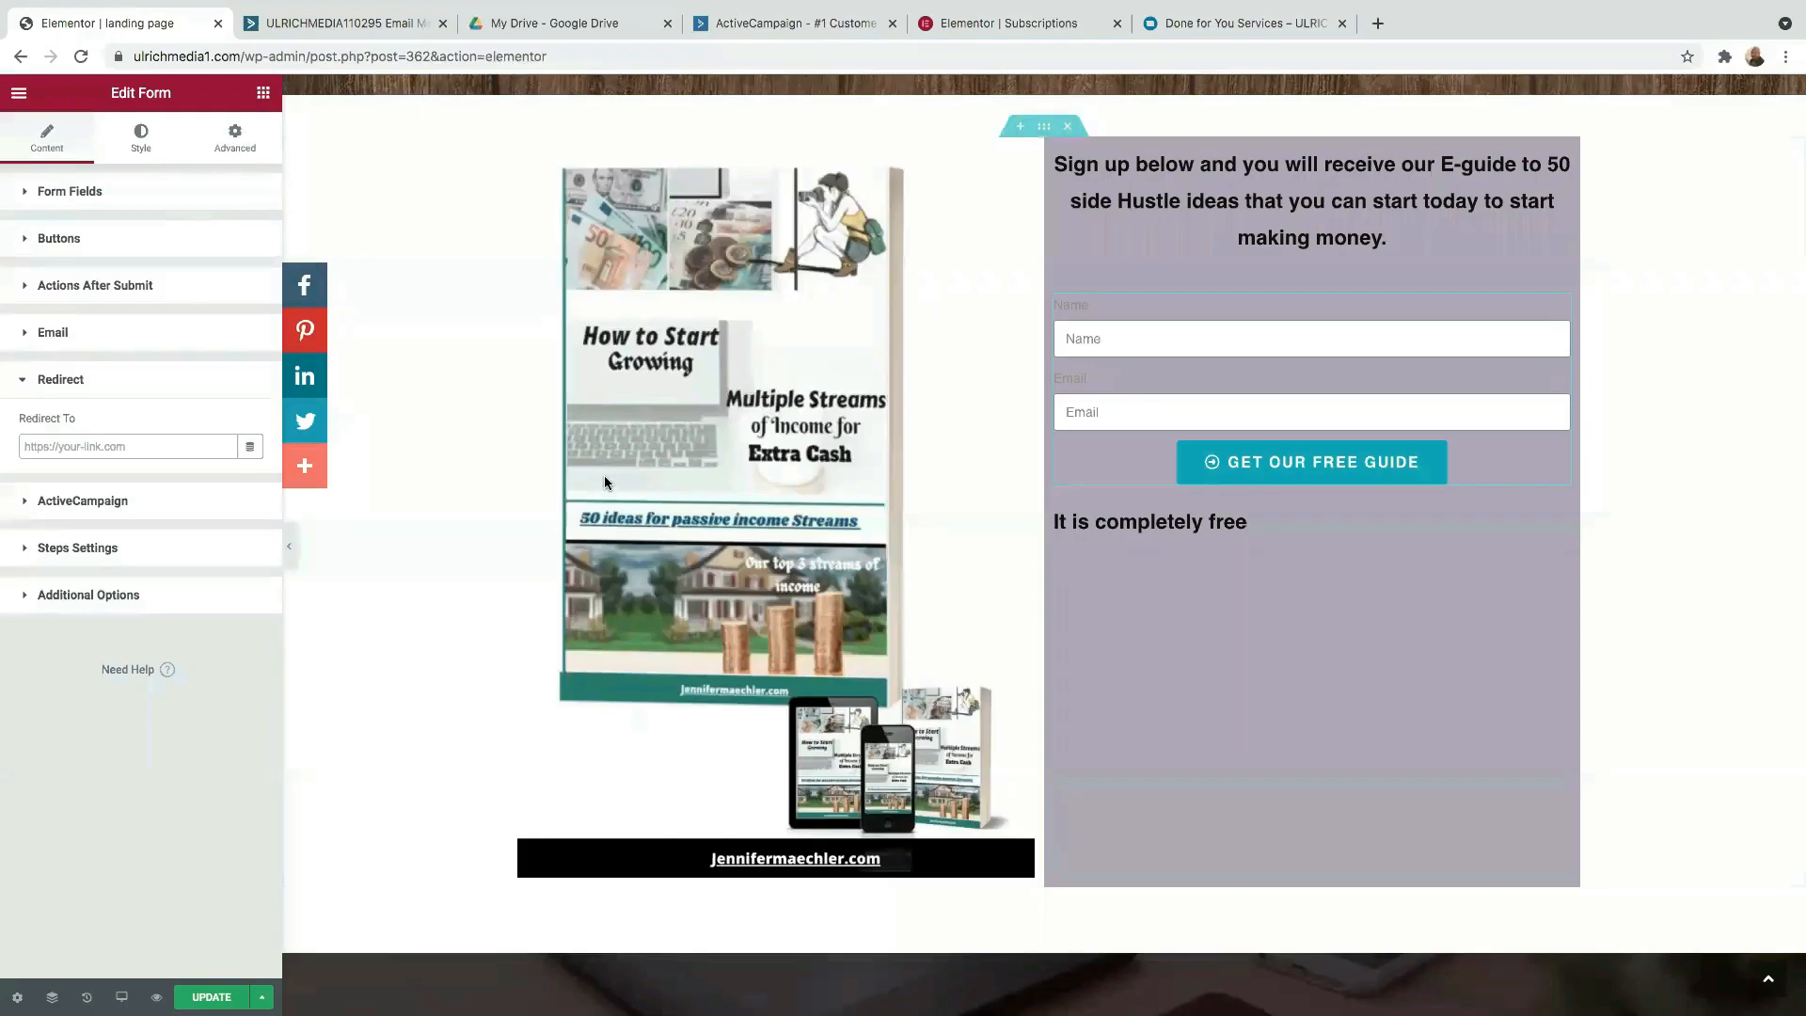
right_click(58, 448)
left_click(126, 584)
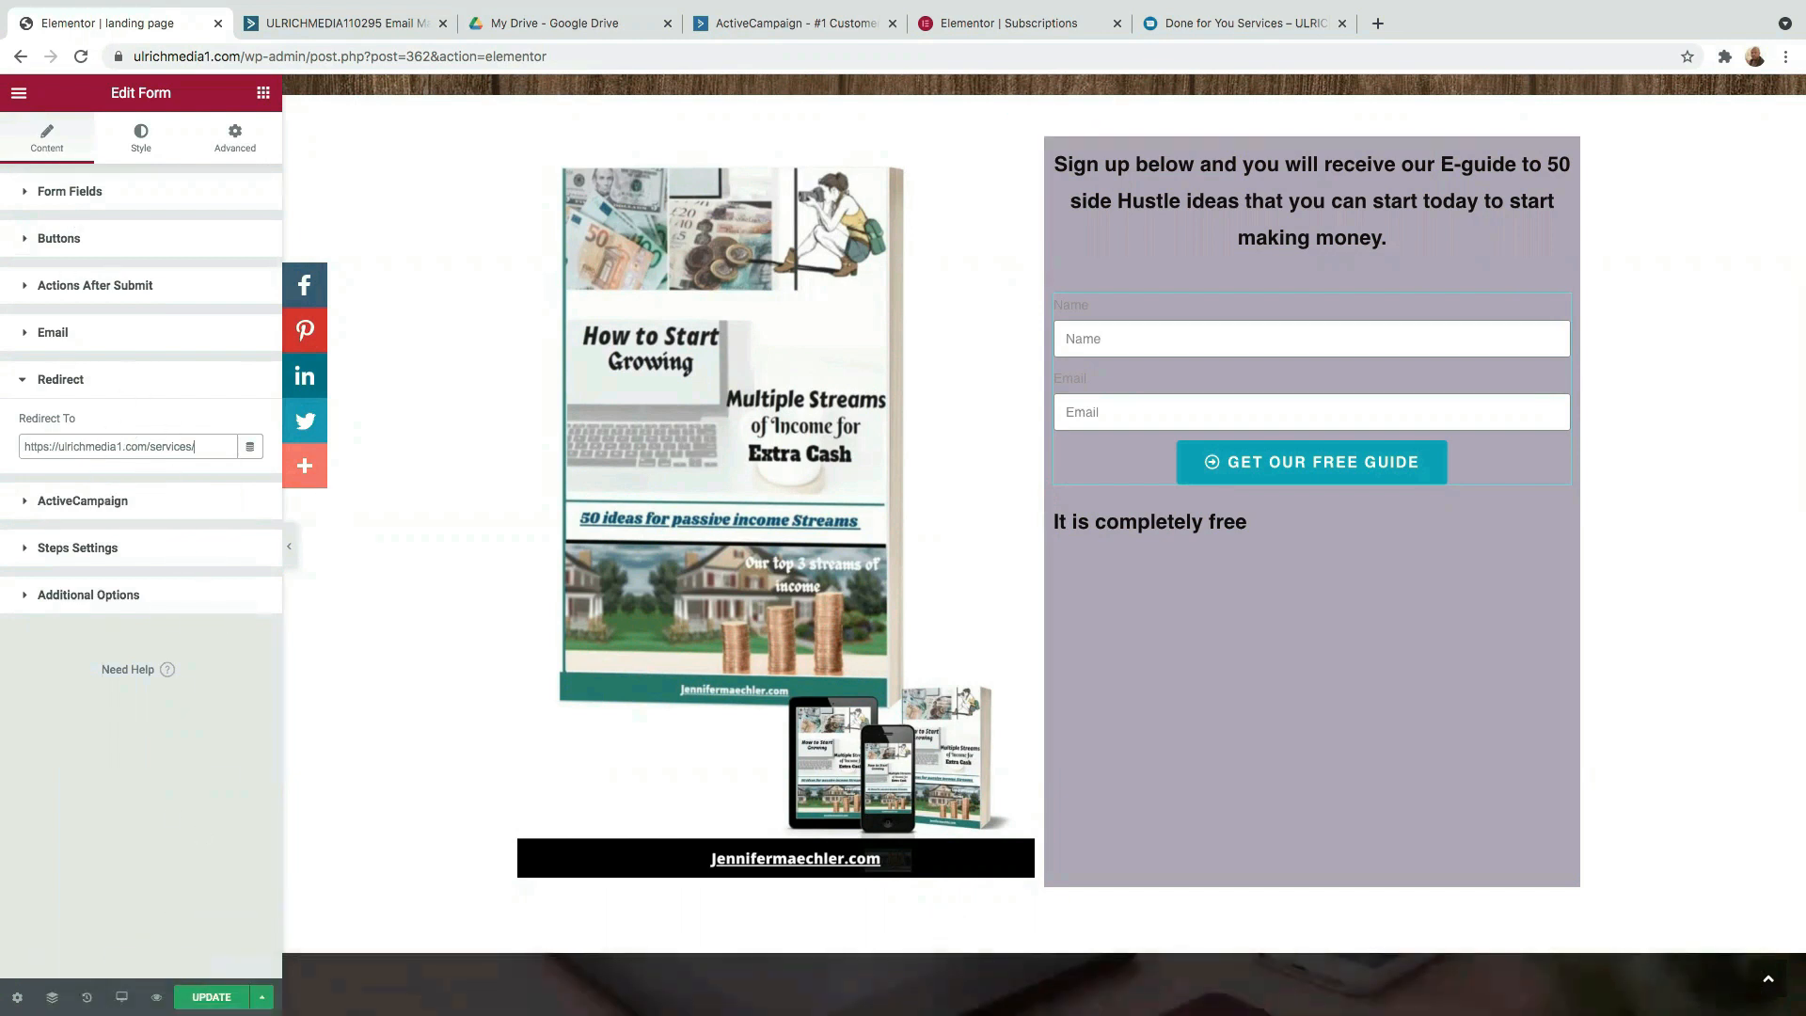
left_click(211, 996)
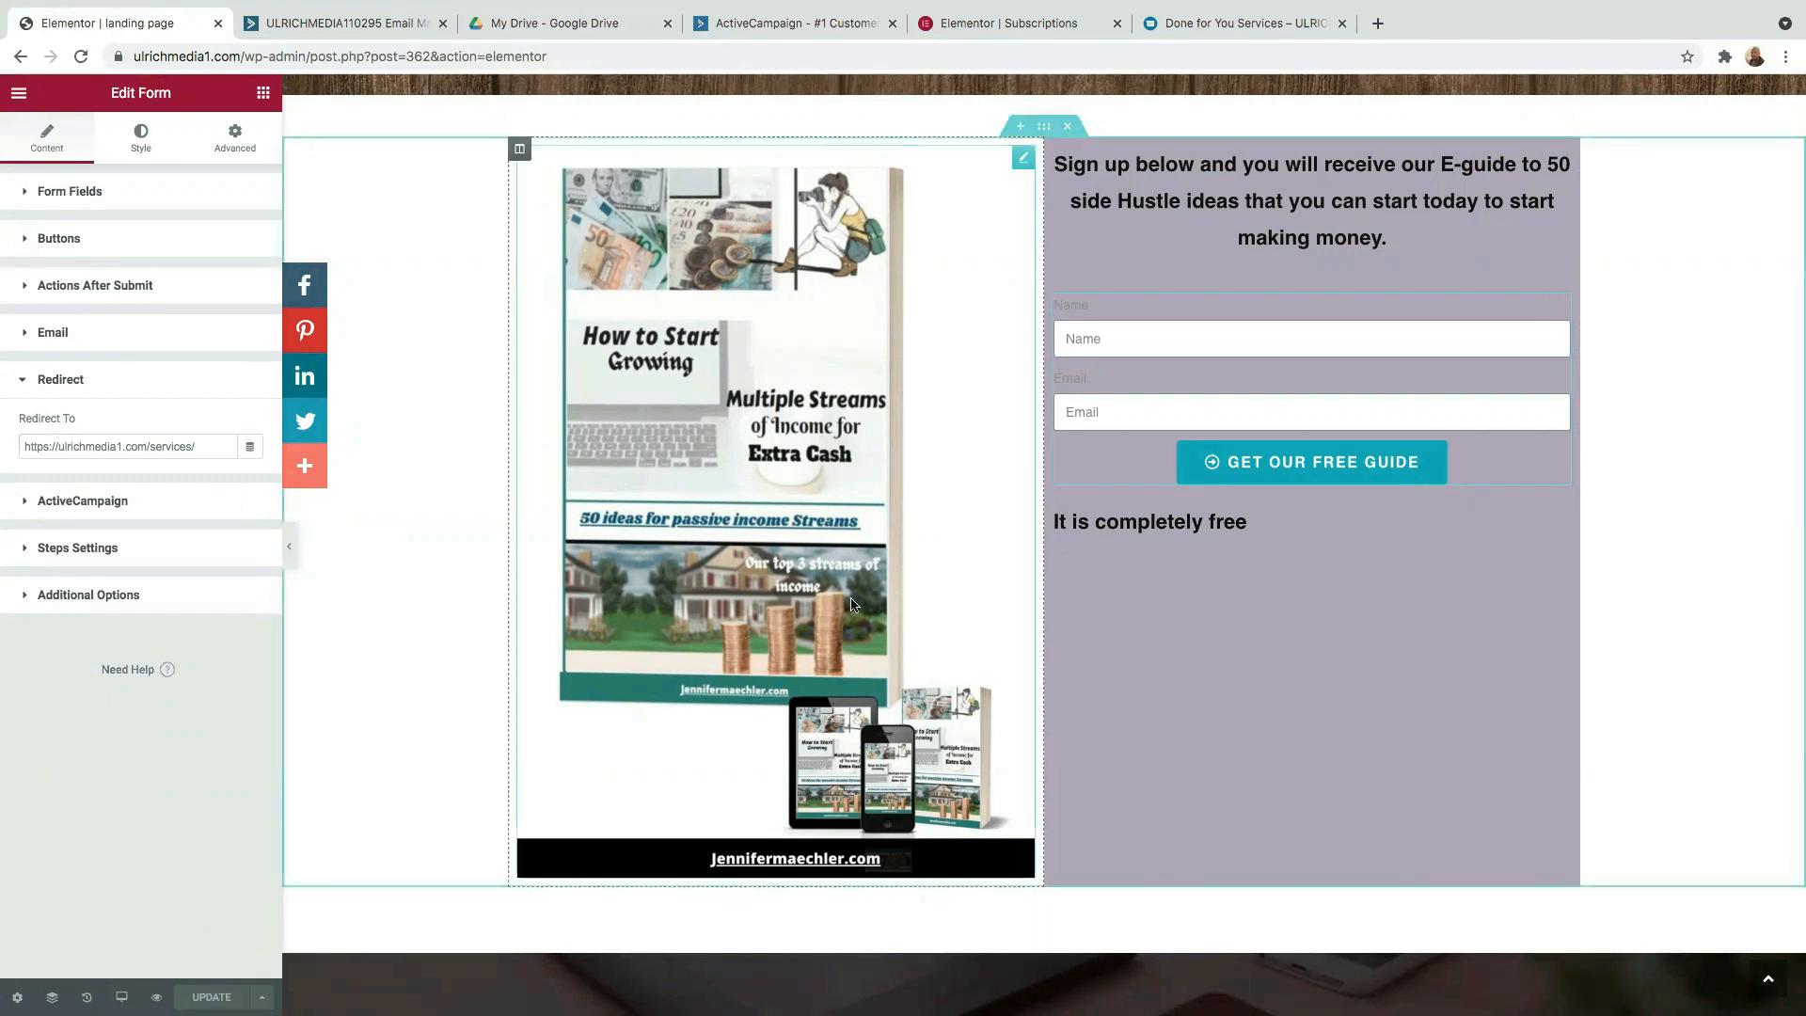
- Switch to ActiveCampaign and open the Automations page from the dashboard
left_click(329, 22)
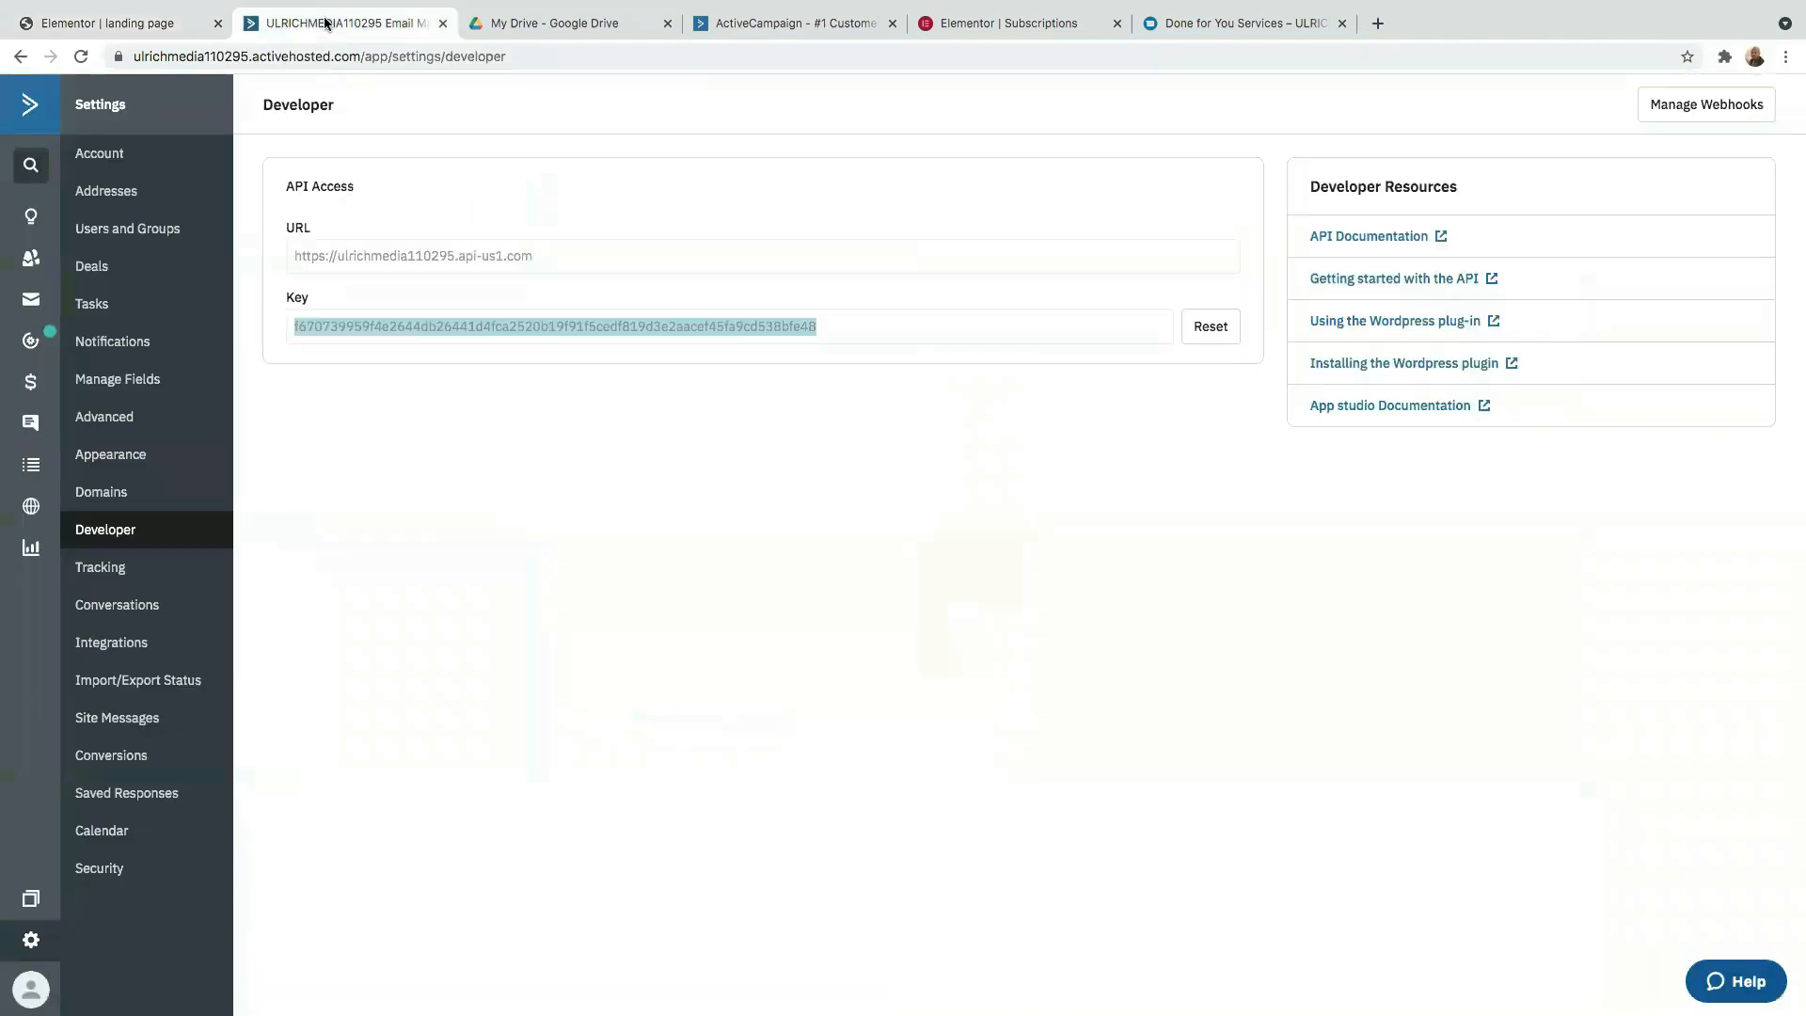
left_click(30, 103)
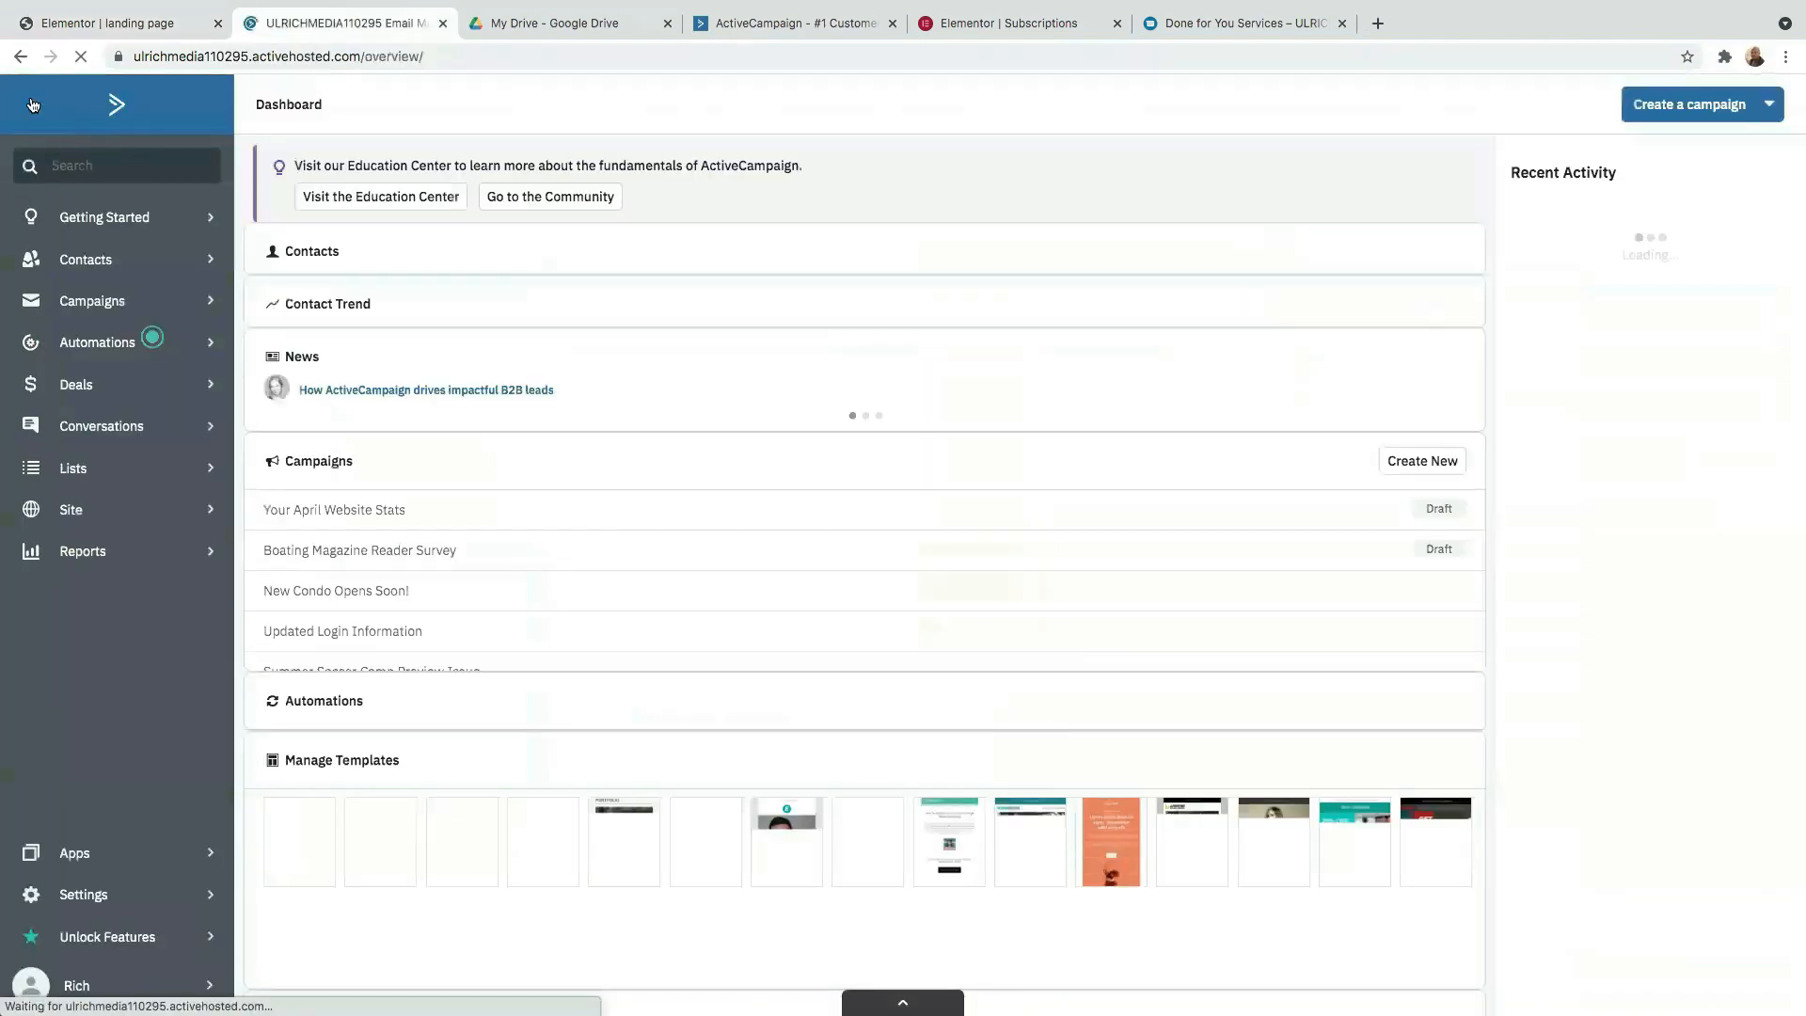
left_click(96, 347)
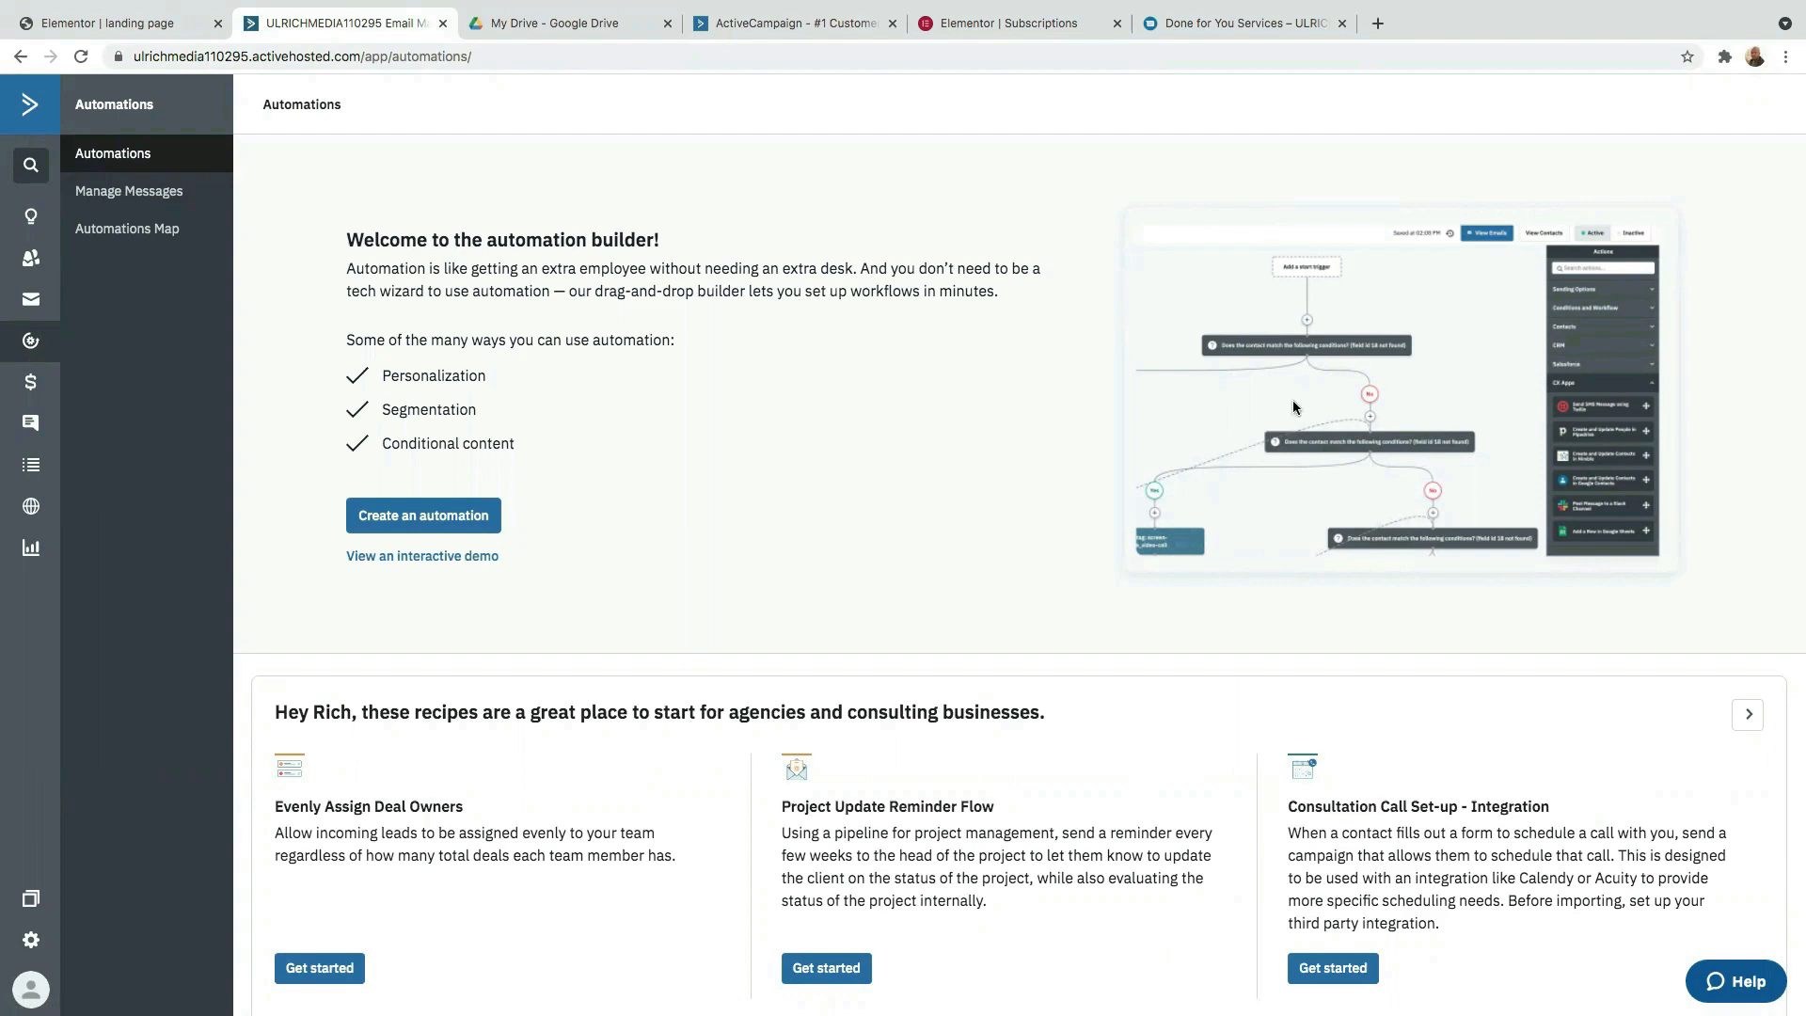
scroll(1292, 406, "up", 5)
scroll(450, 295, "down", 5)
- Create a new automation, browse the available recipes and choose Start from Scratch
left_click(416, 520)
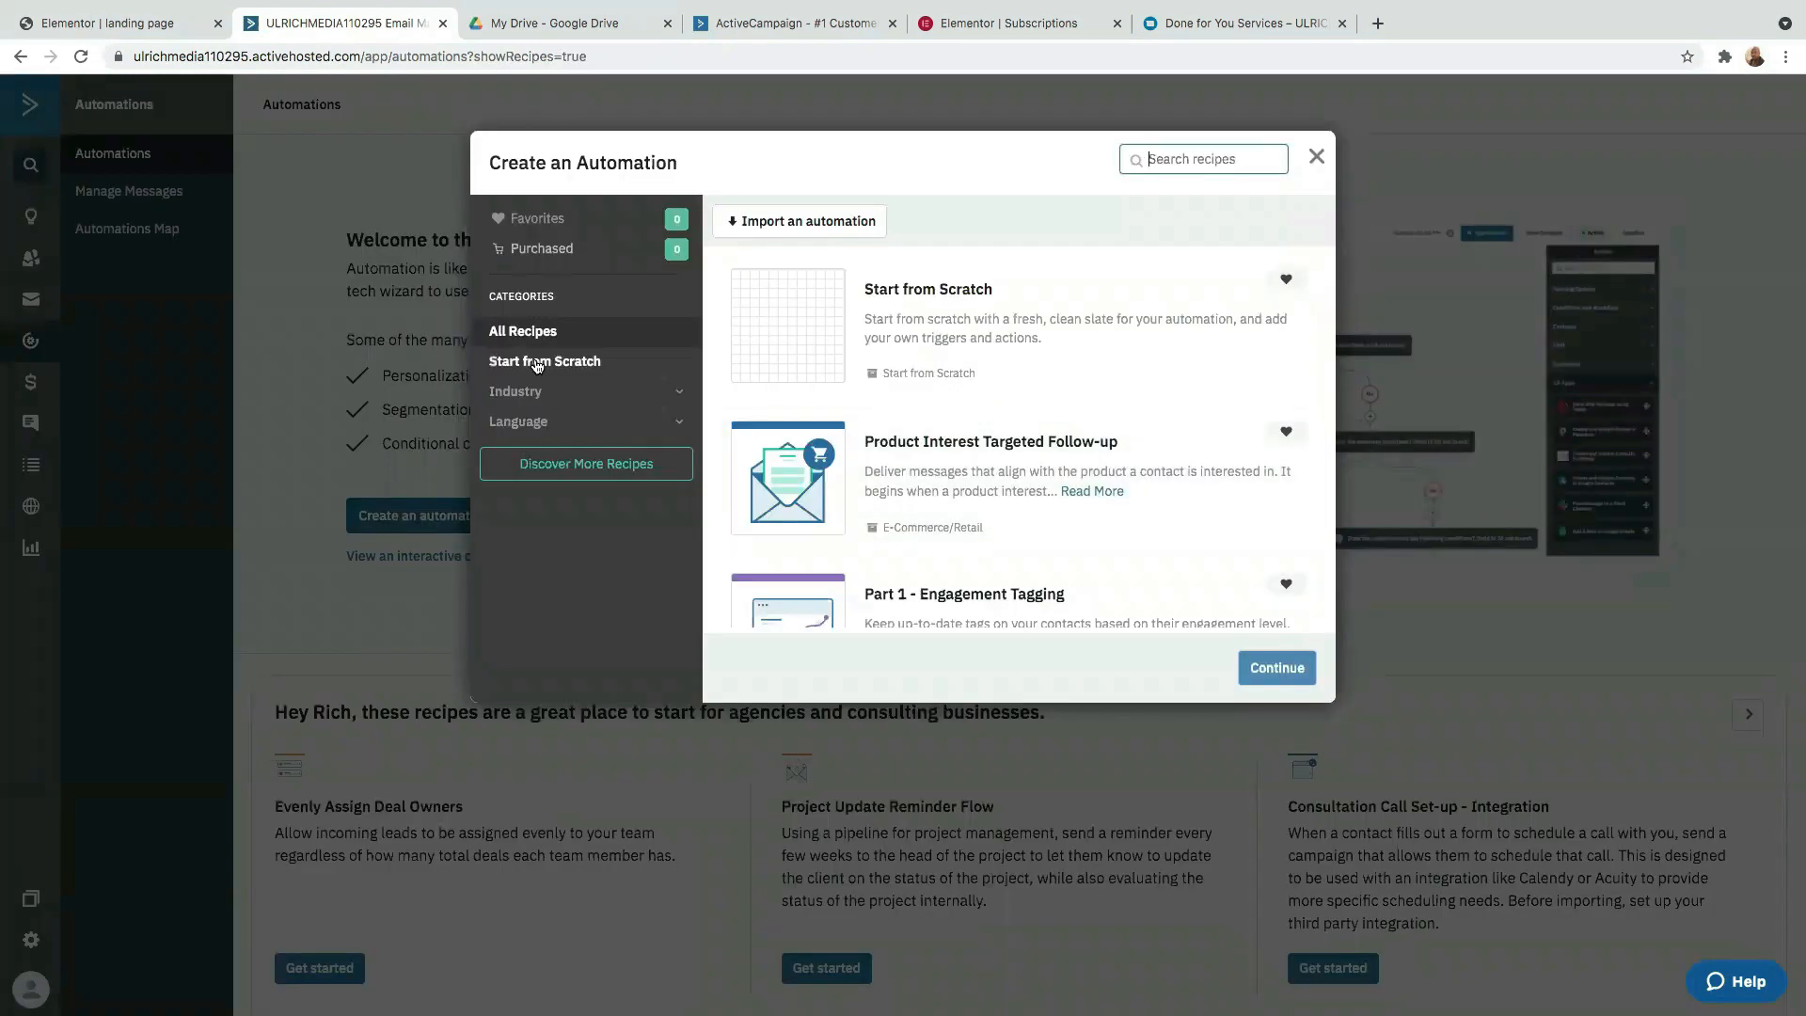
scroll(950, 458, "down", 10)
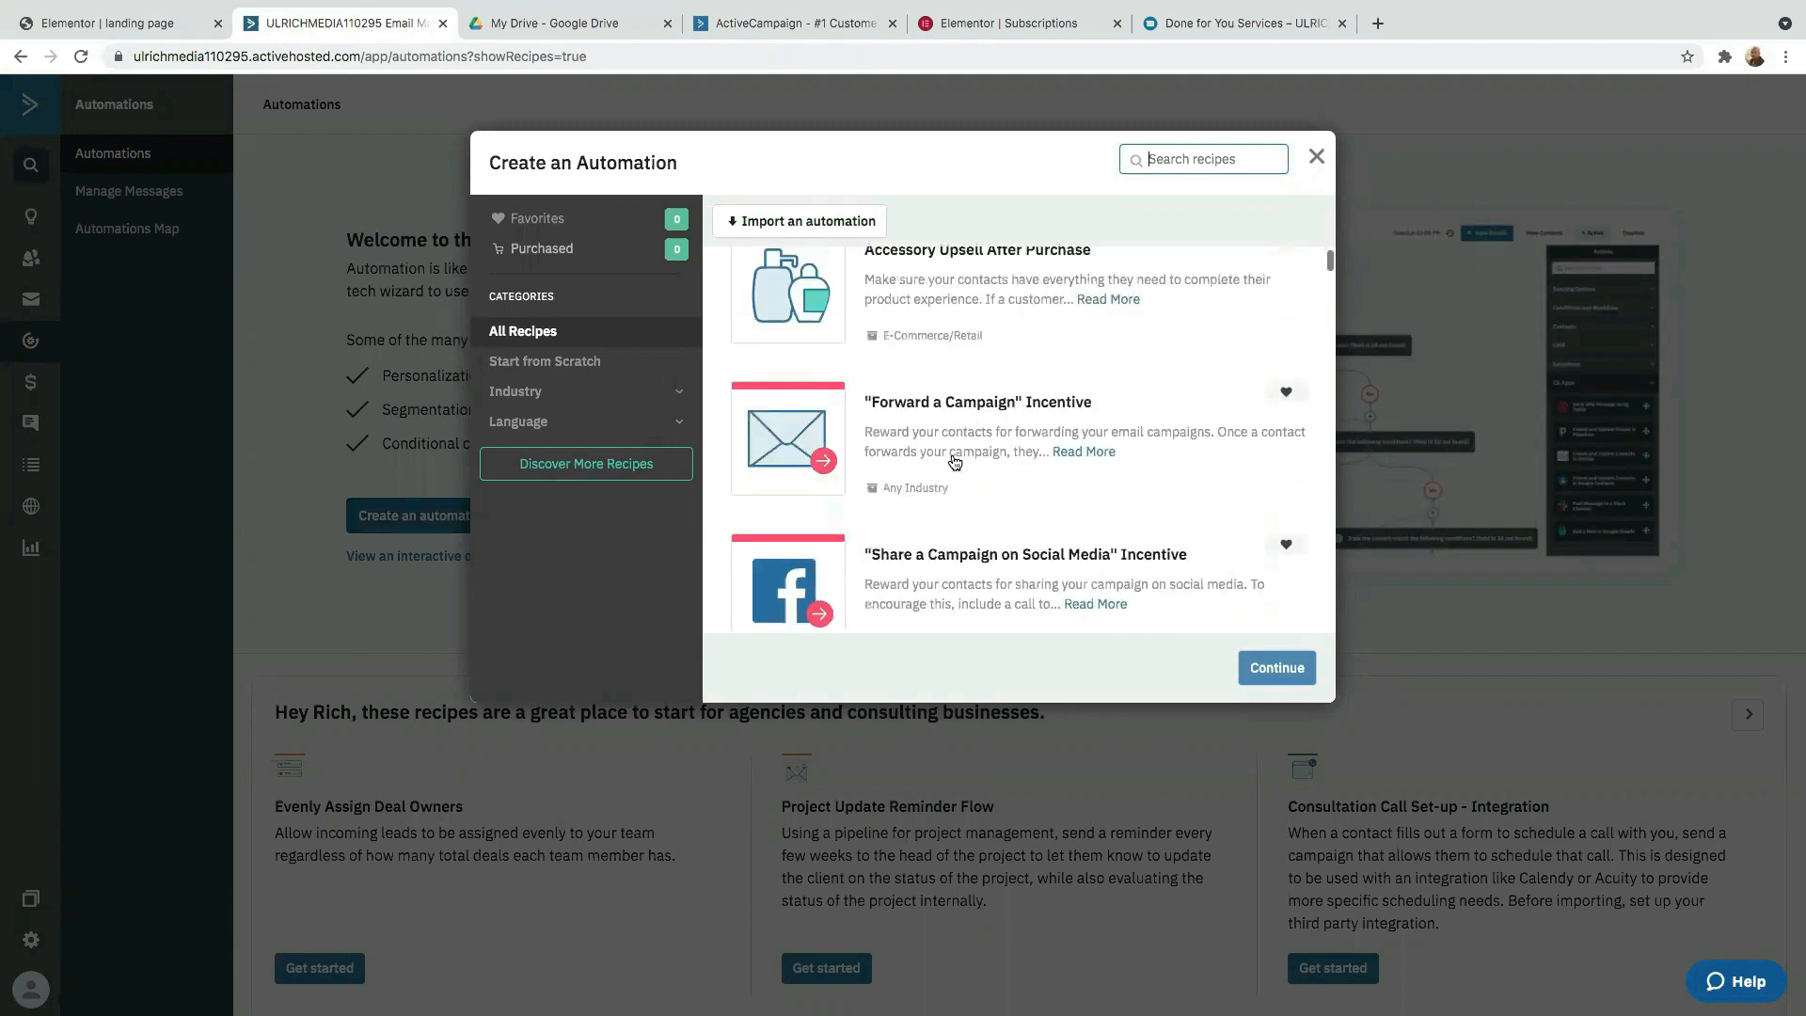
scroll(952, 458, "up", 5)
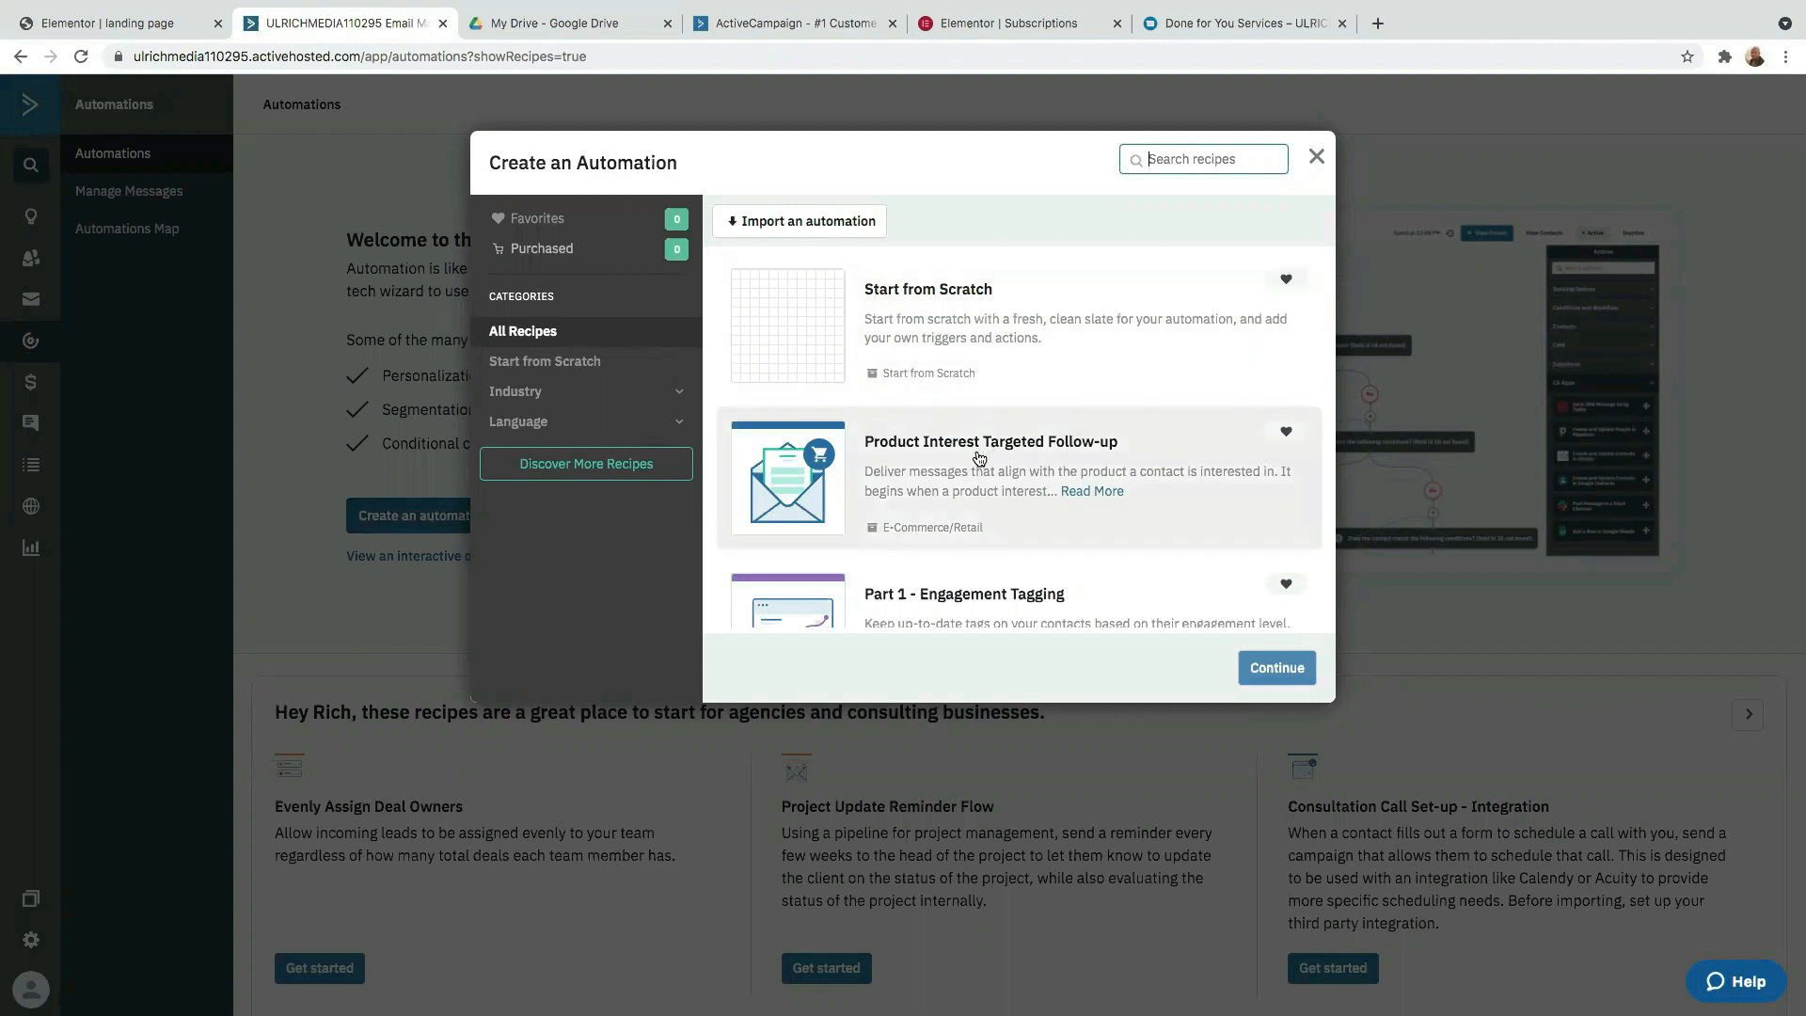
scroll(978, 458, "down", 15)
scroll(976, 458, "up", 15)
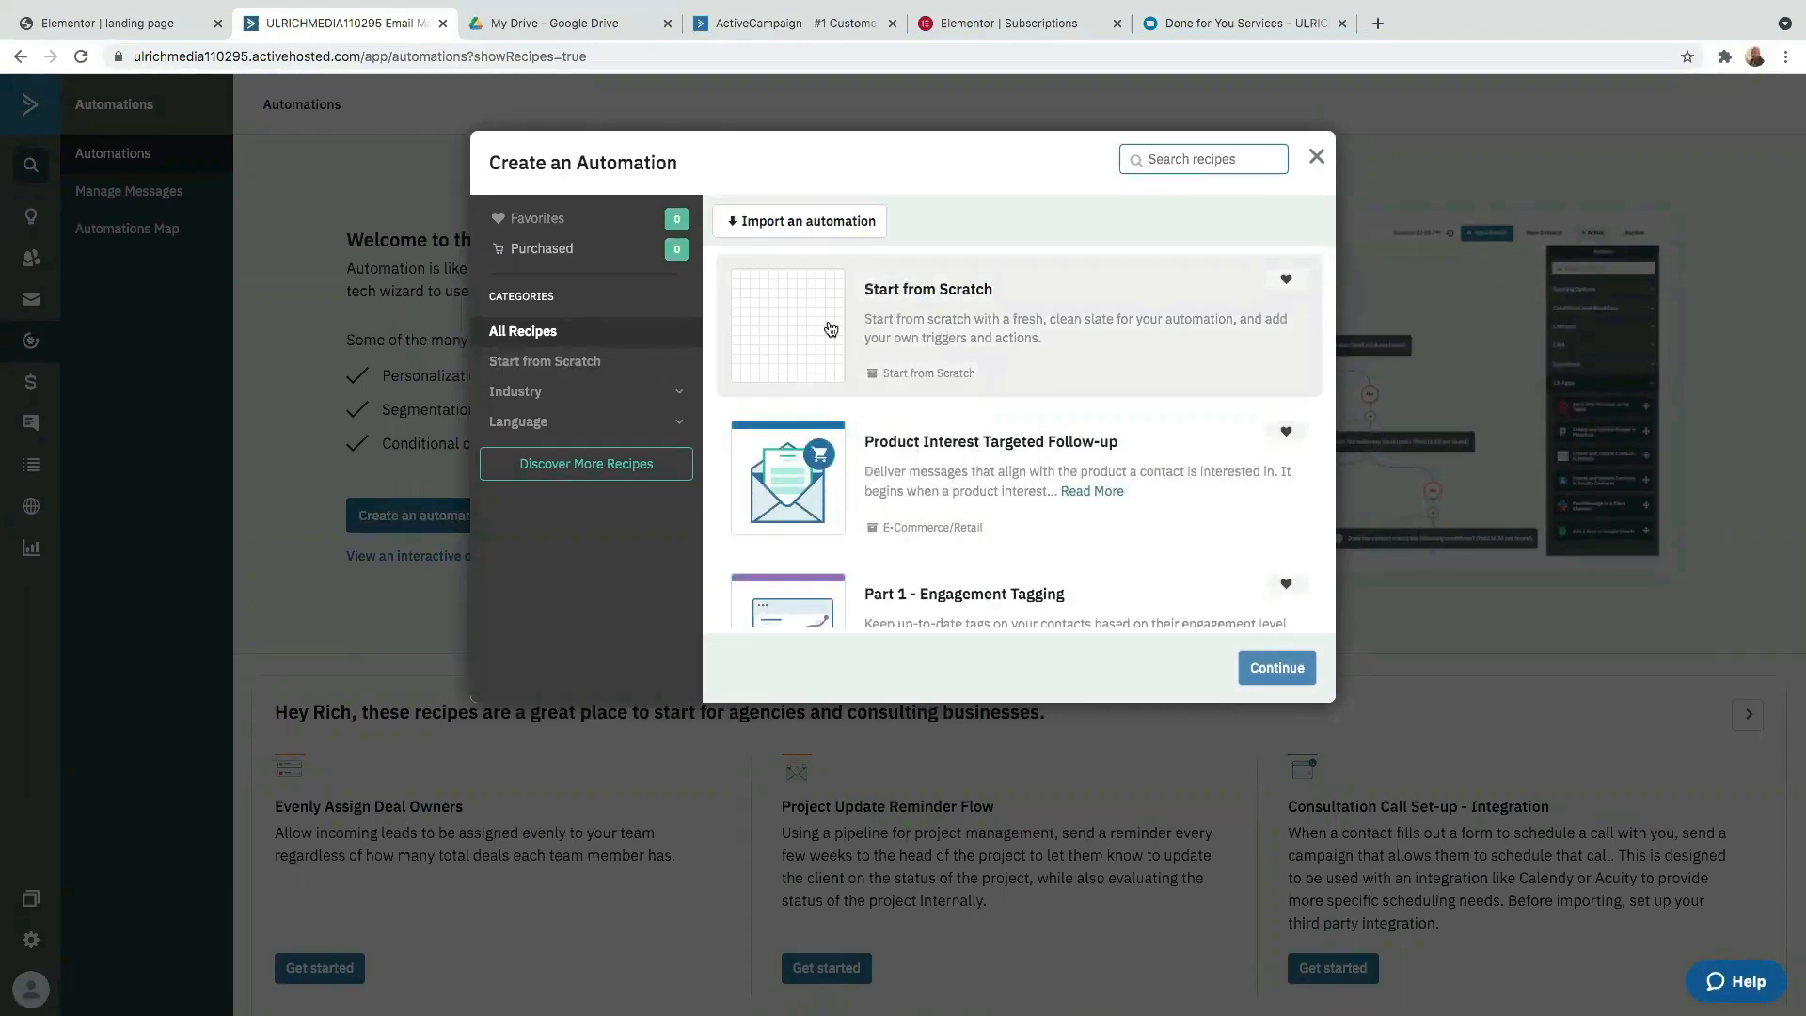
left_click(795, 324)
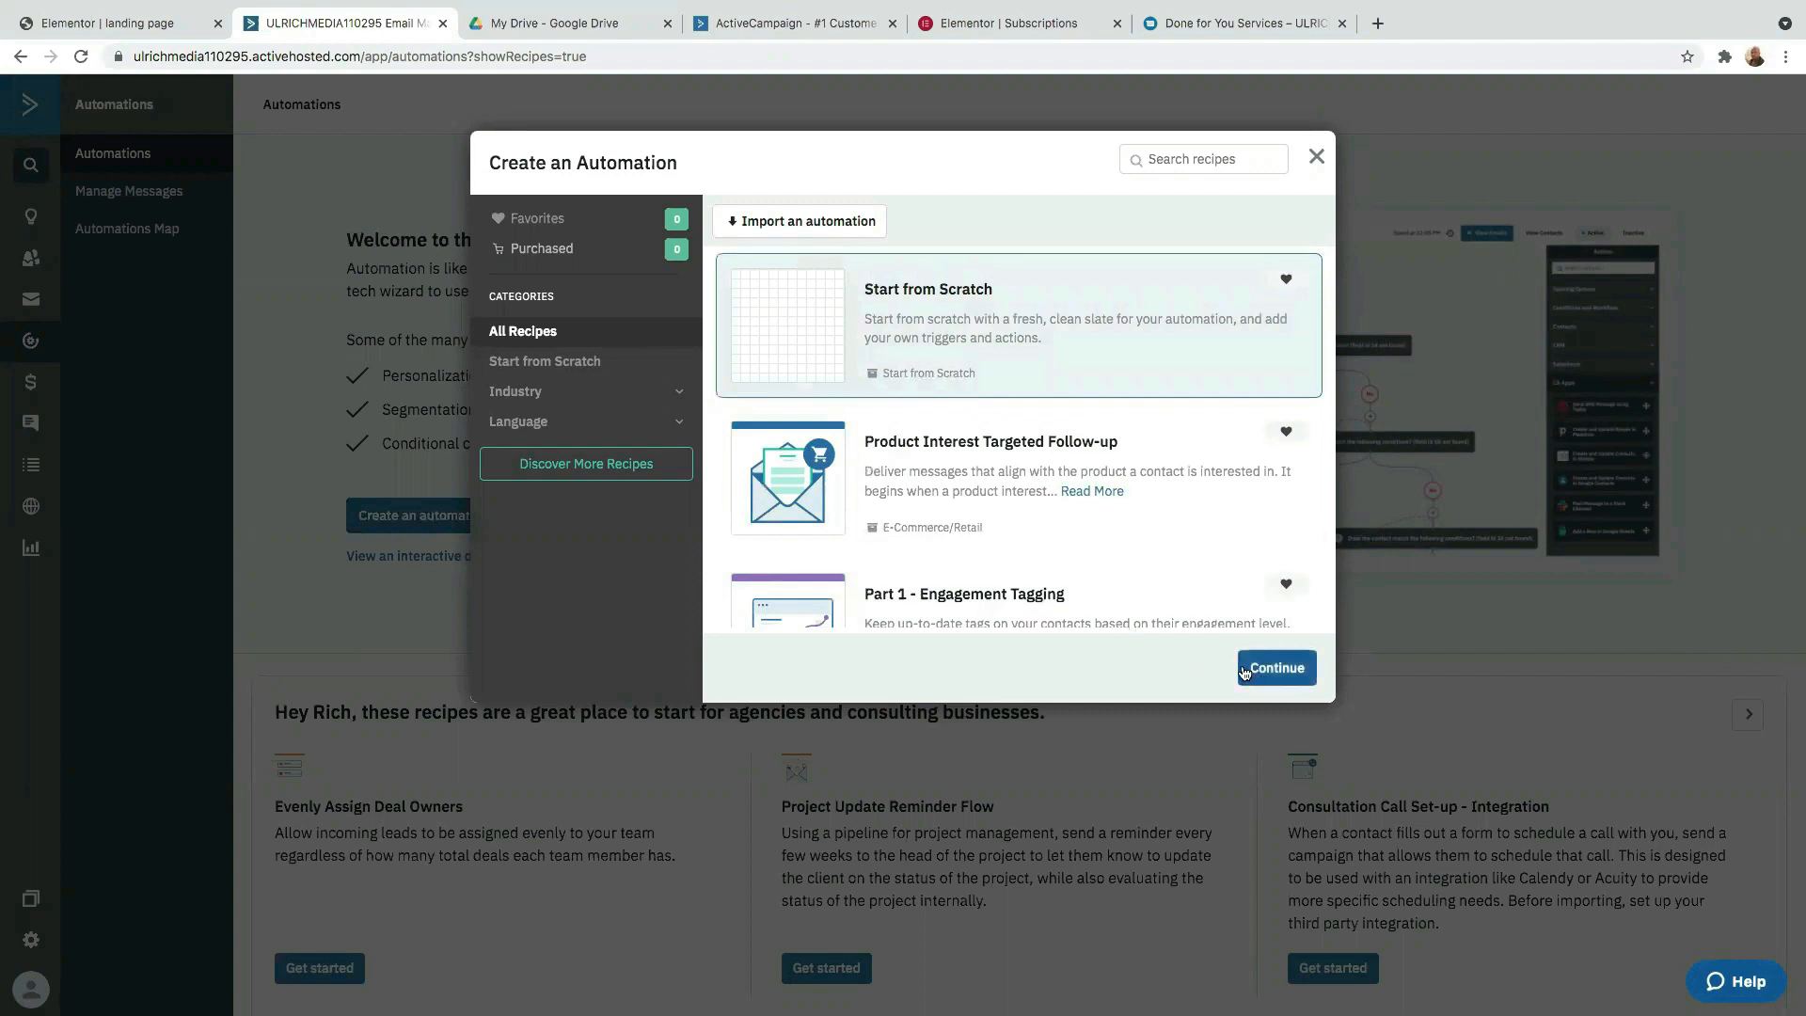
left_click(1275, 669)
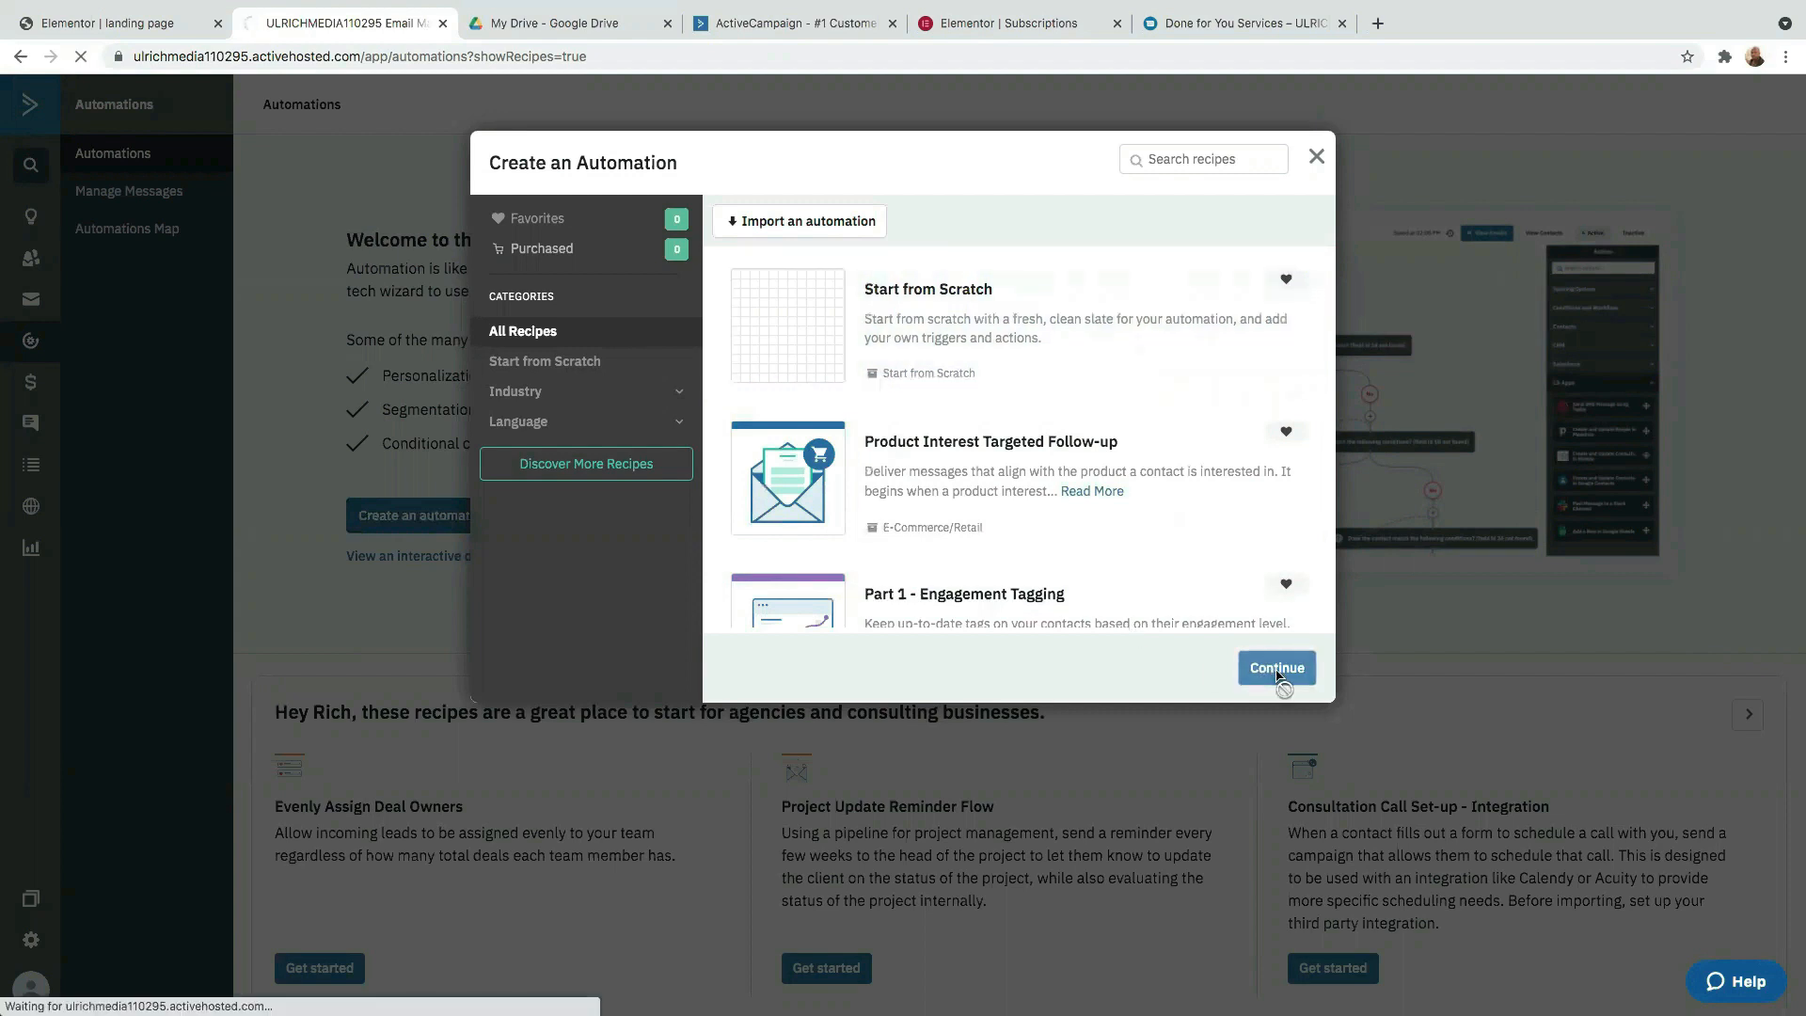
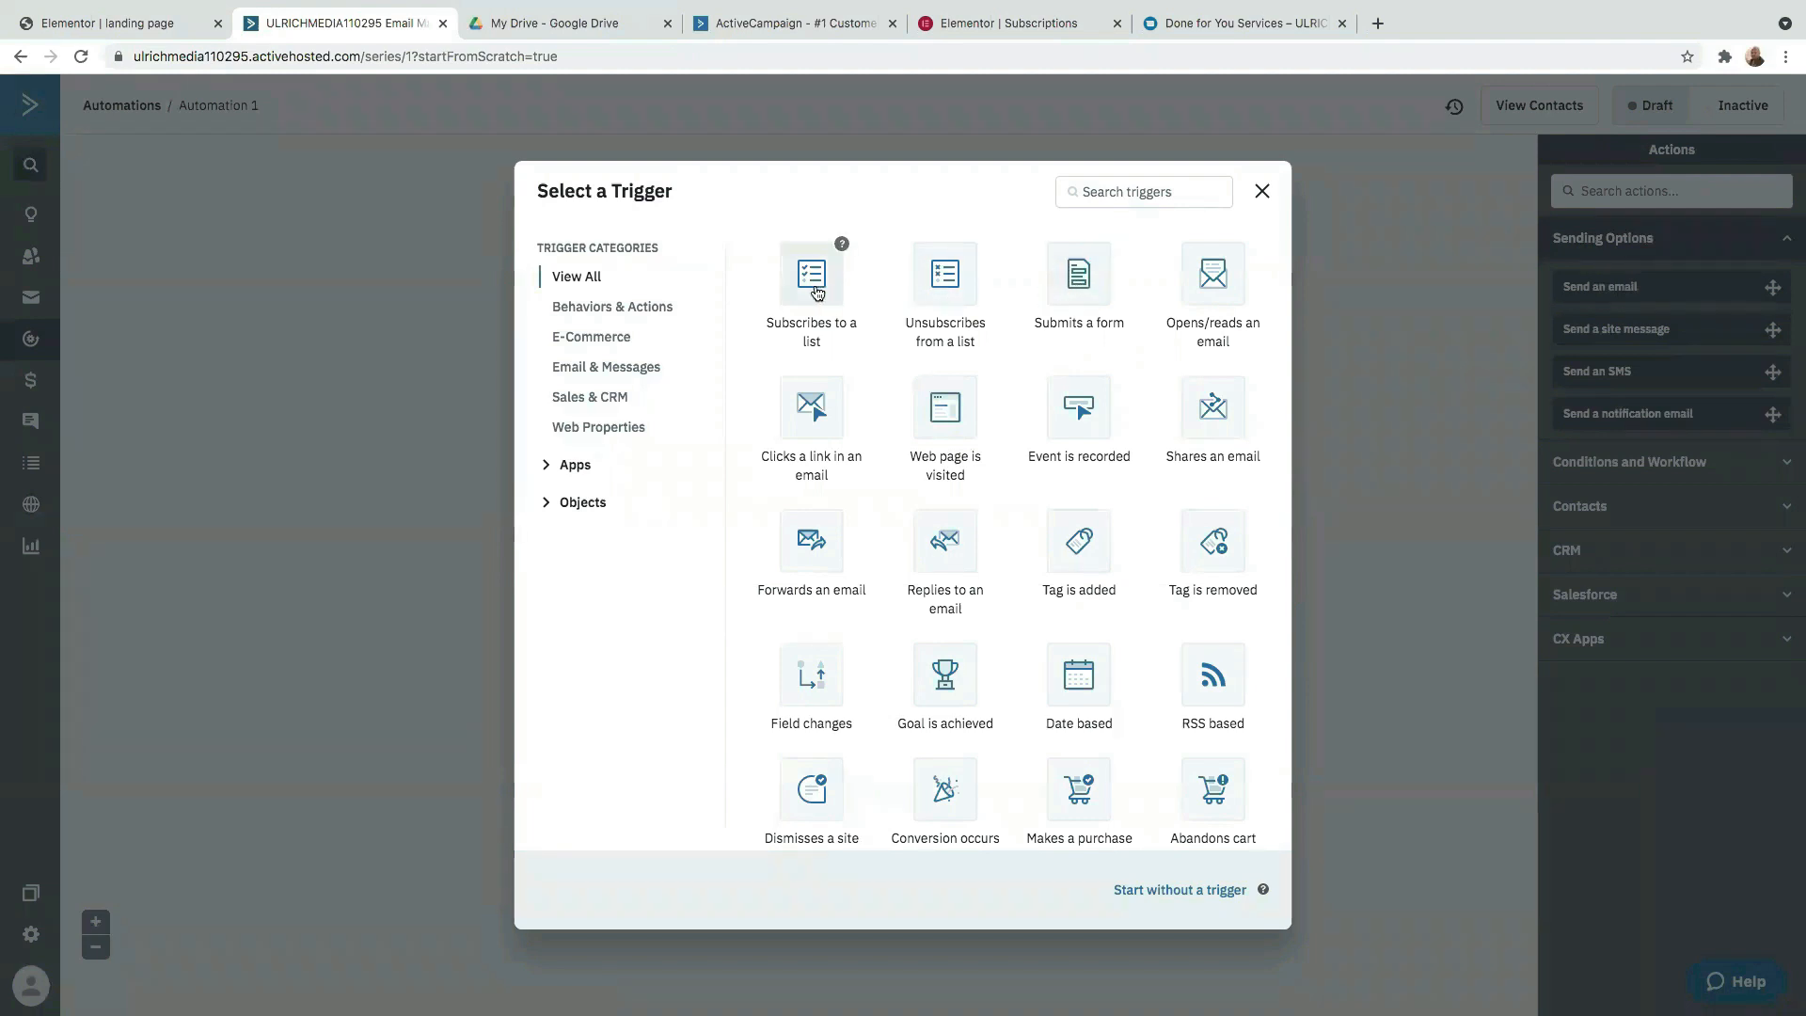
- Add a "Subscribes to a list" start trigger for the My LEAD Magnet list, running once without segmenting the contacts
left_click(806, 284)
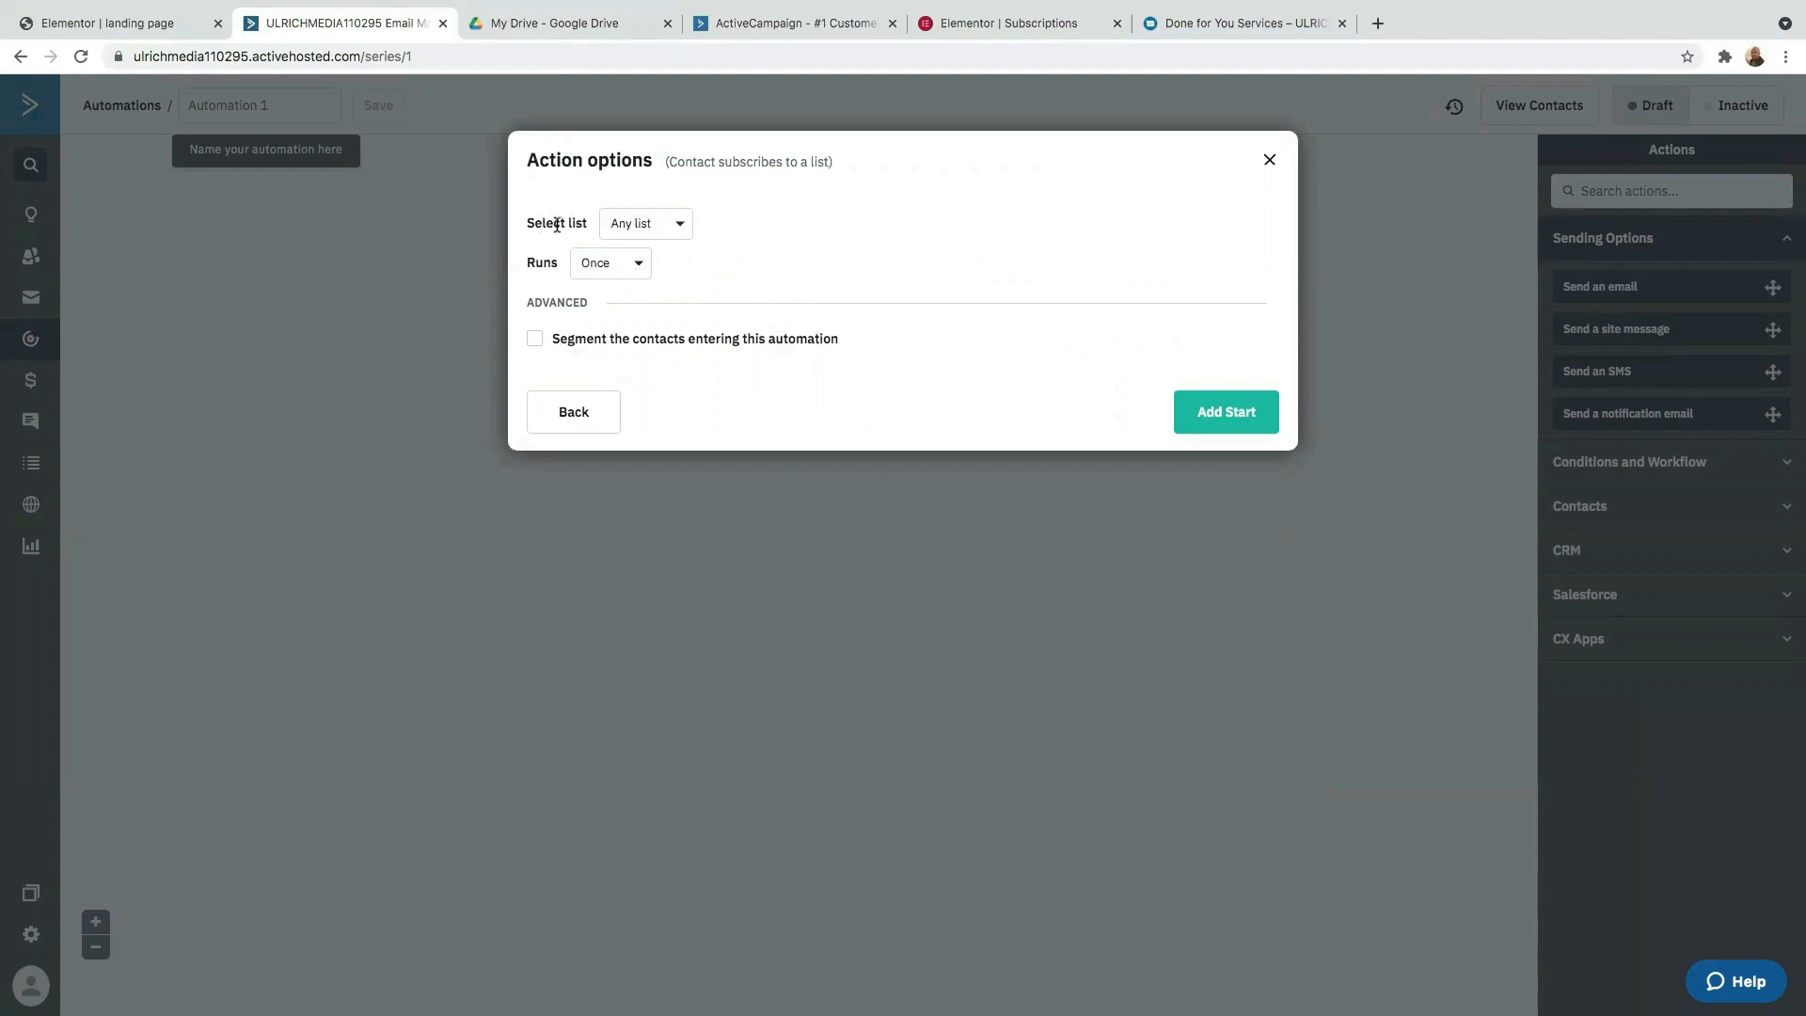
left_click(664, 234)
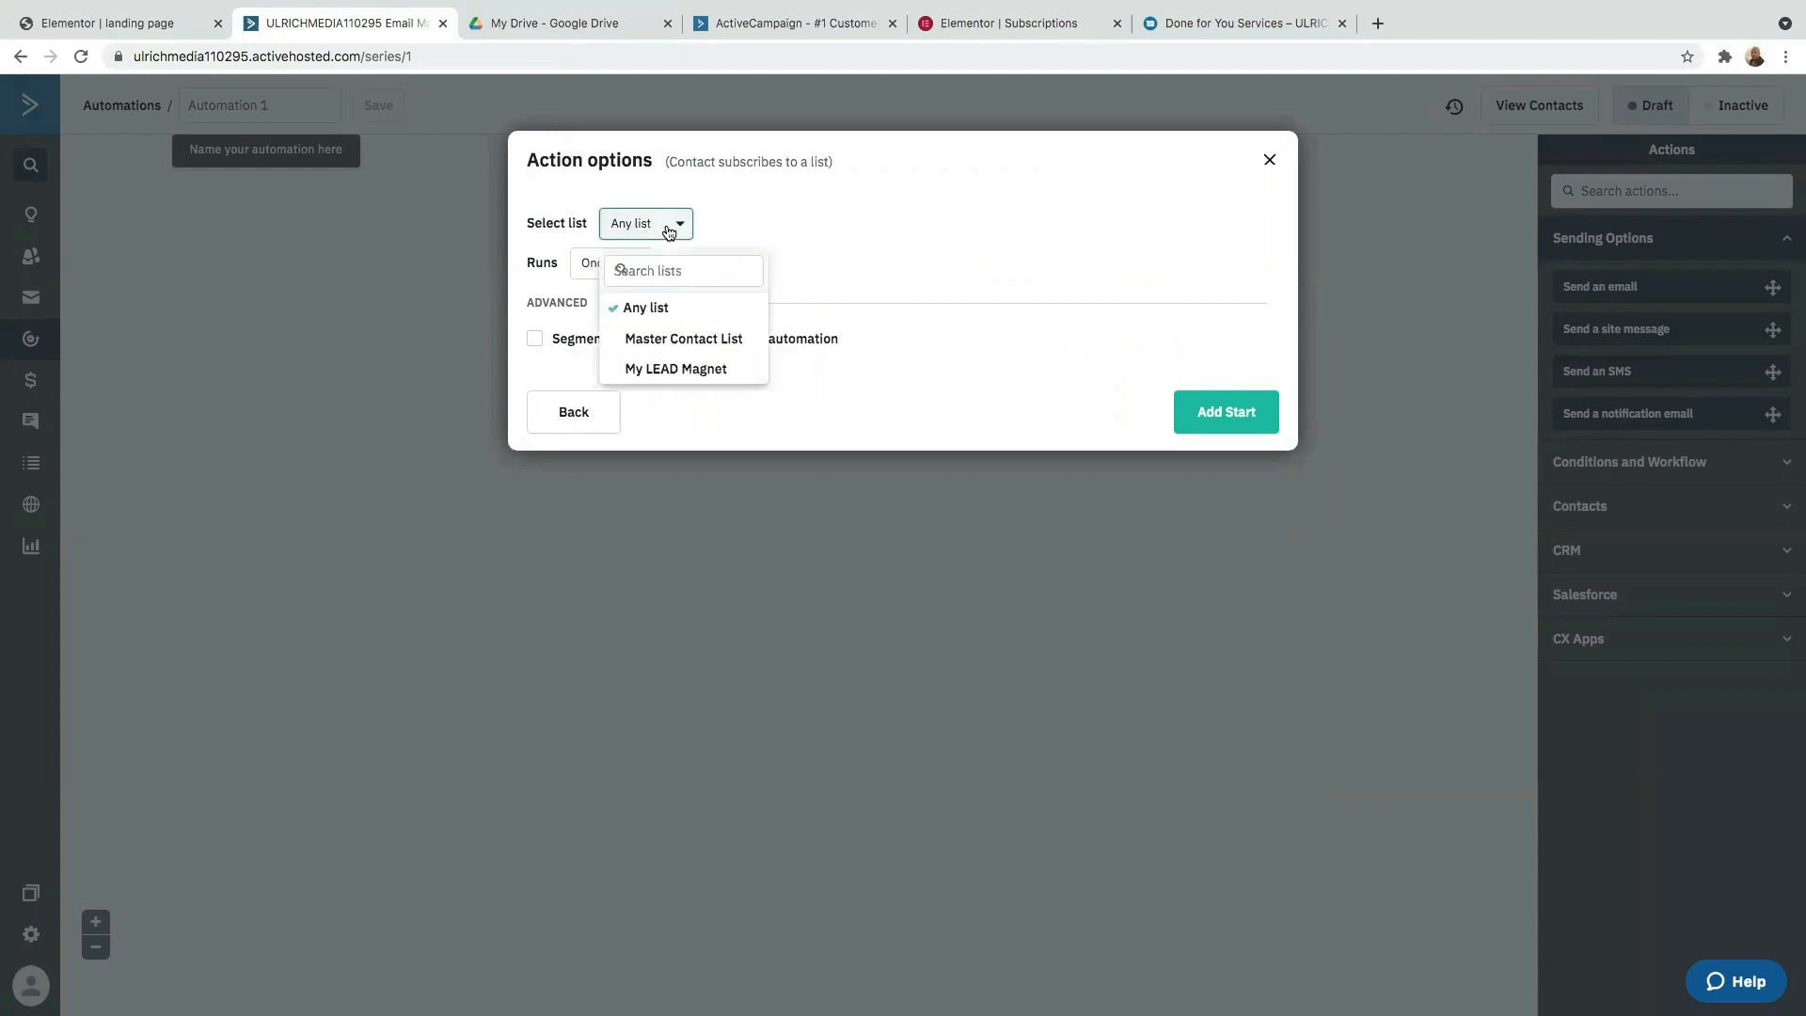
left_click(659, 371)
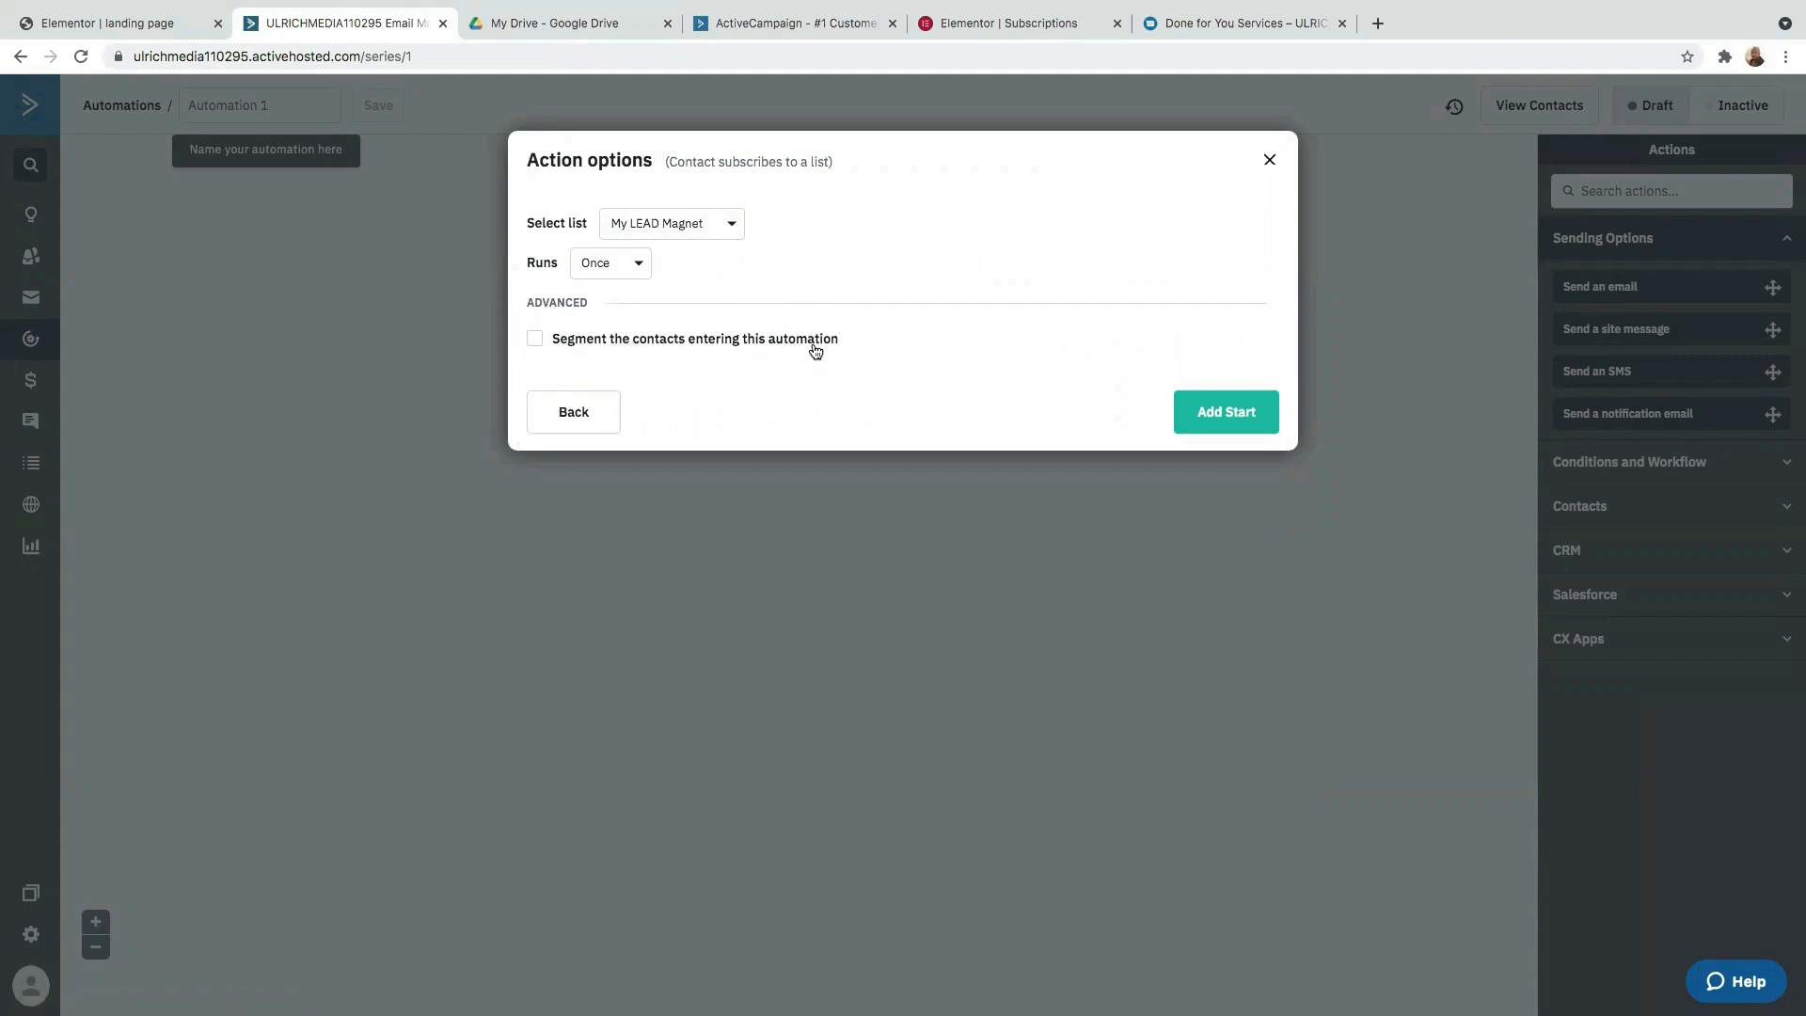
left_click(535, 341)
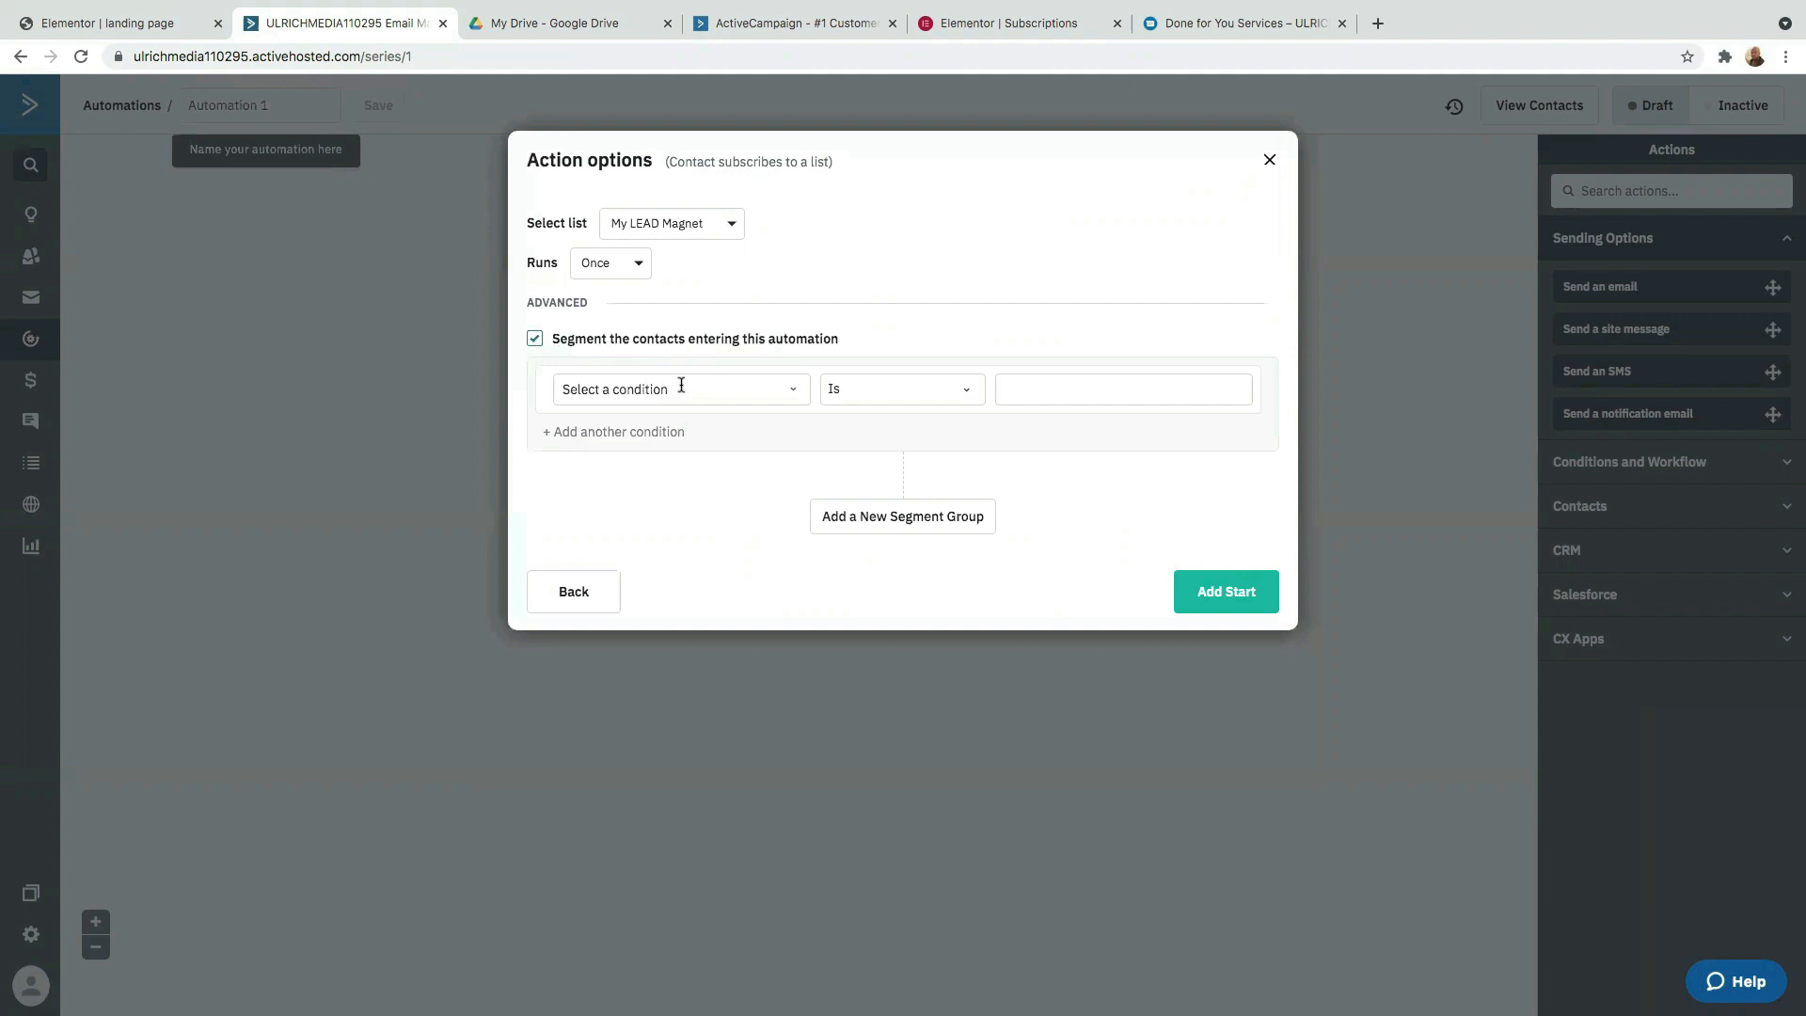
left_click(534, 340)
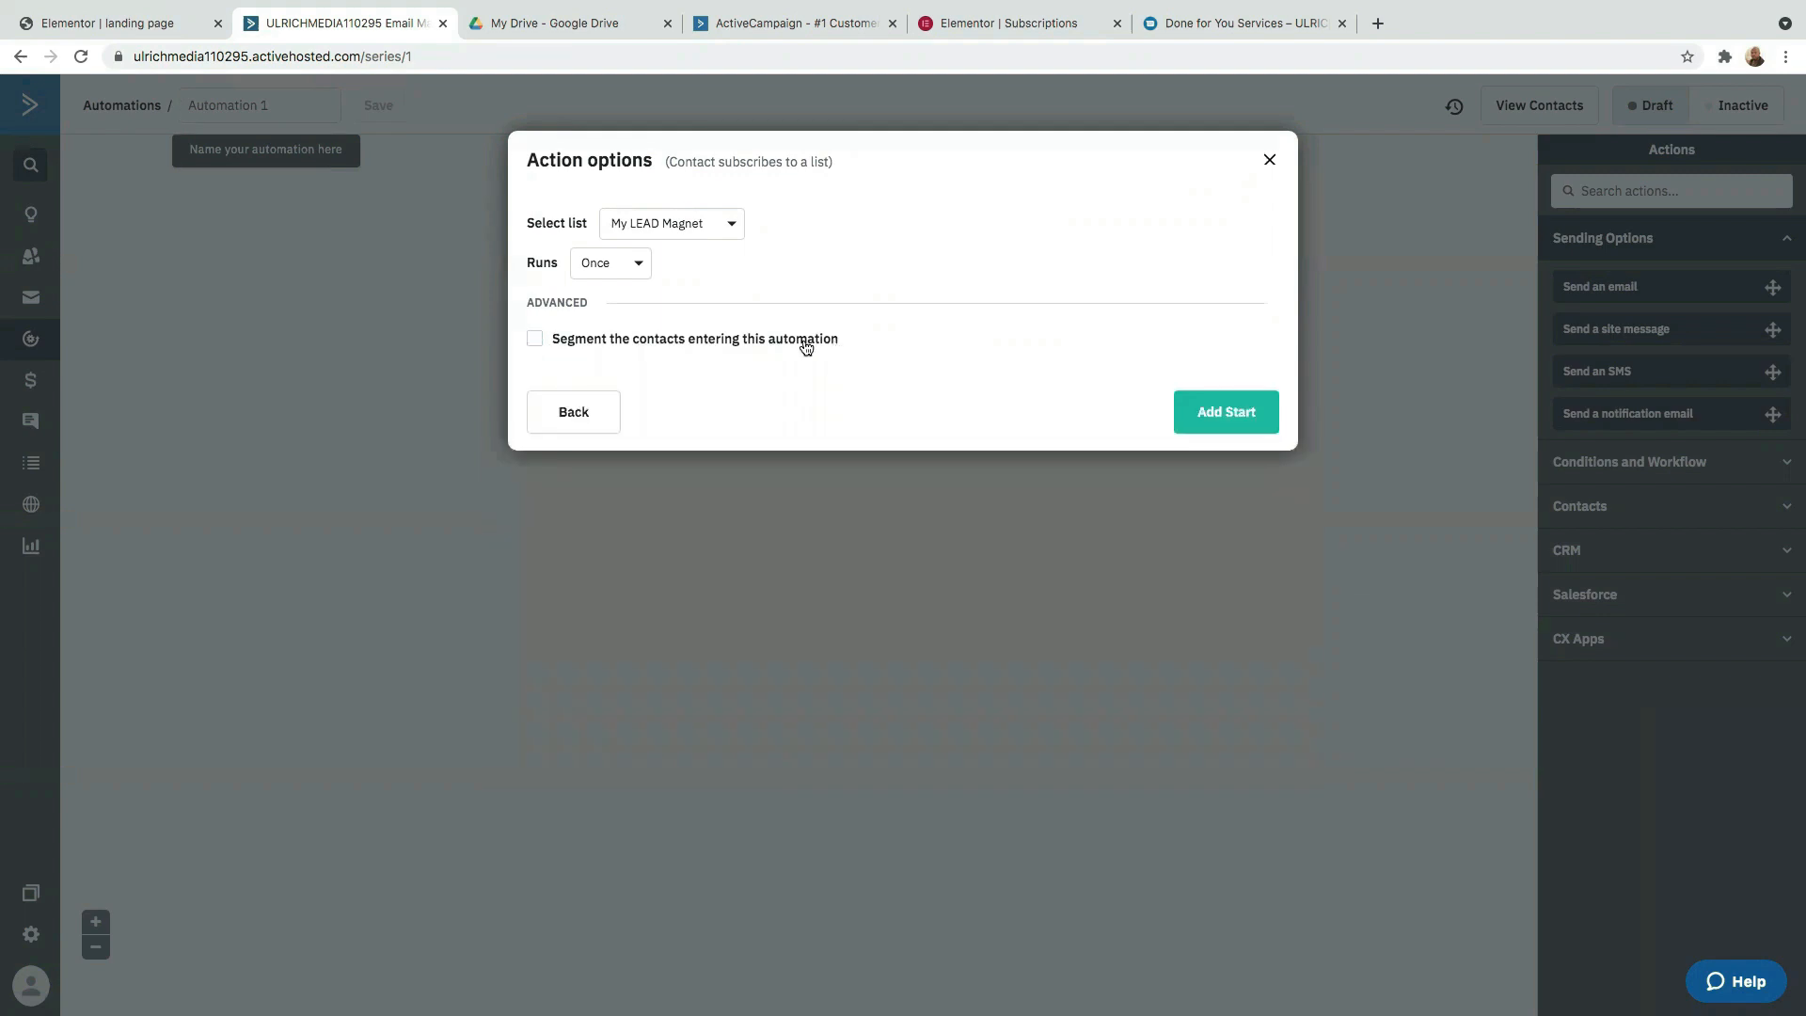
left_click(1230, 414)
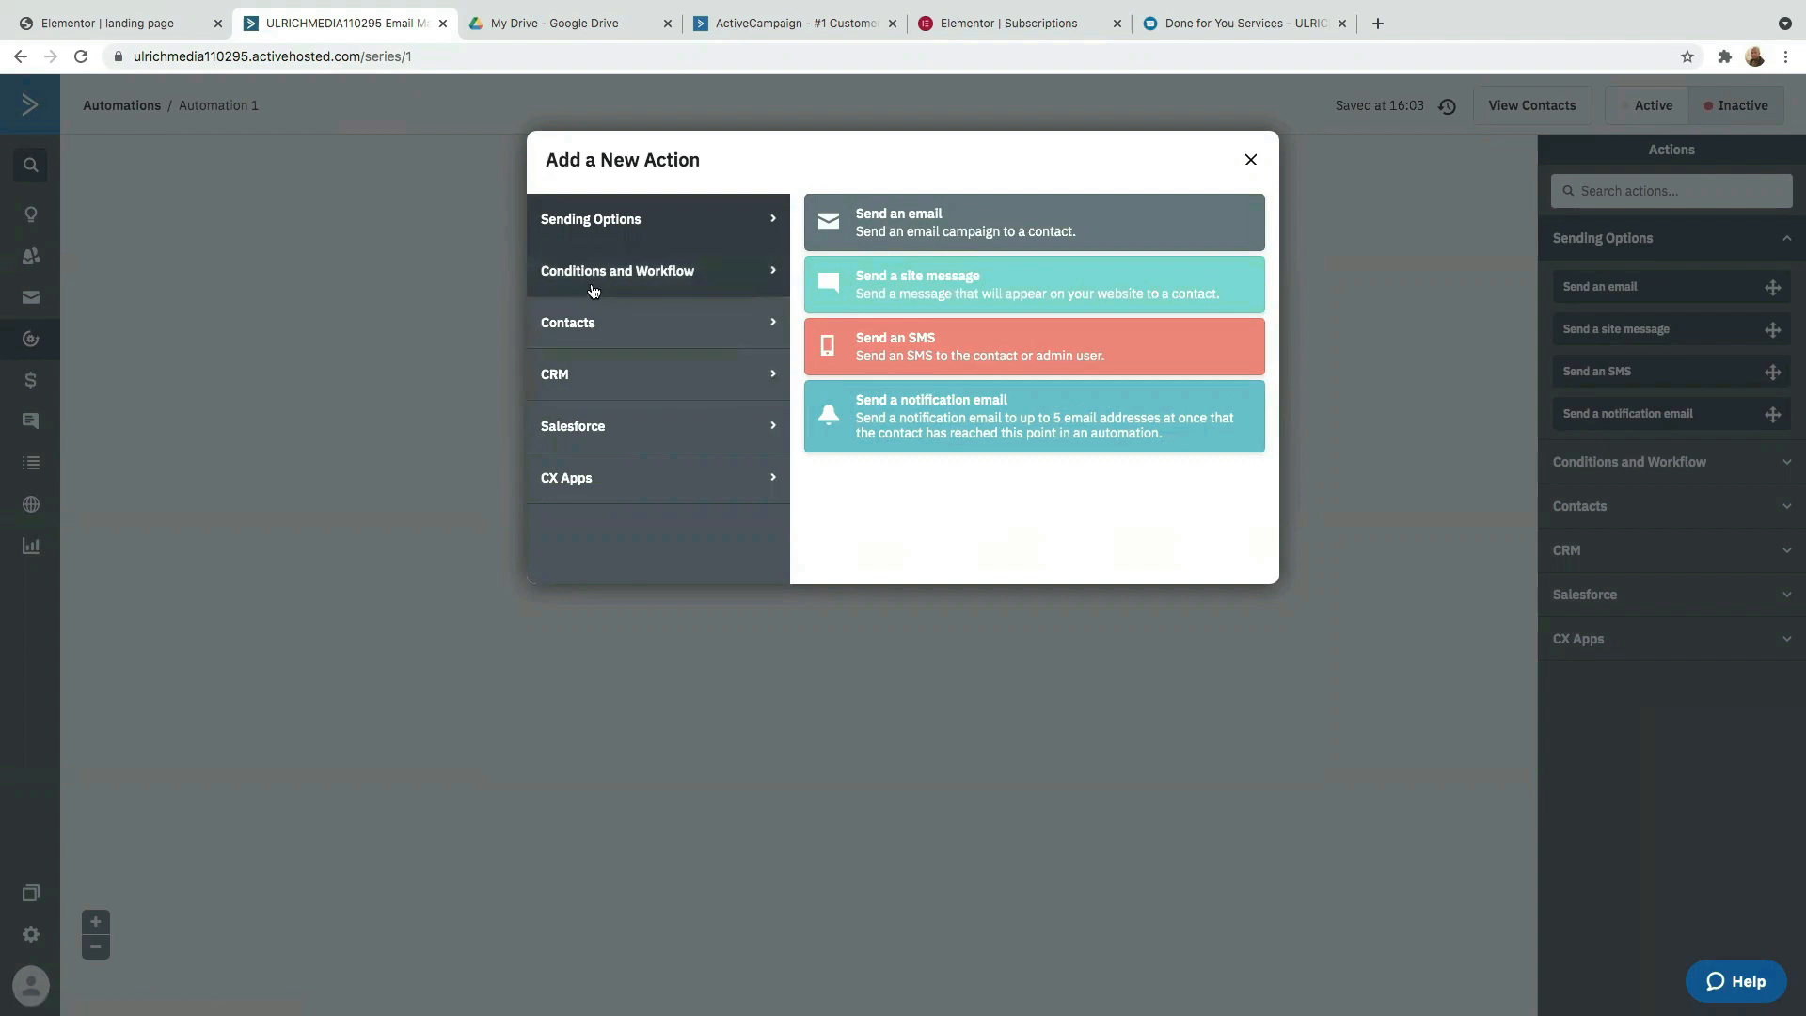
- Add a Wait action for a specified period of 18 minutes to the automation and save it
left_click(628, 280)
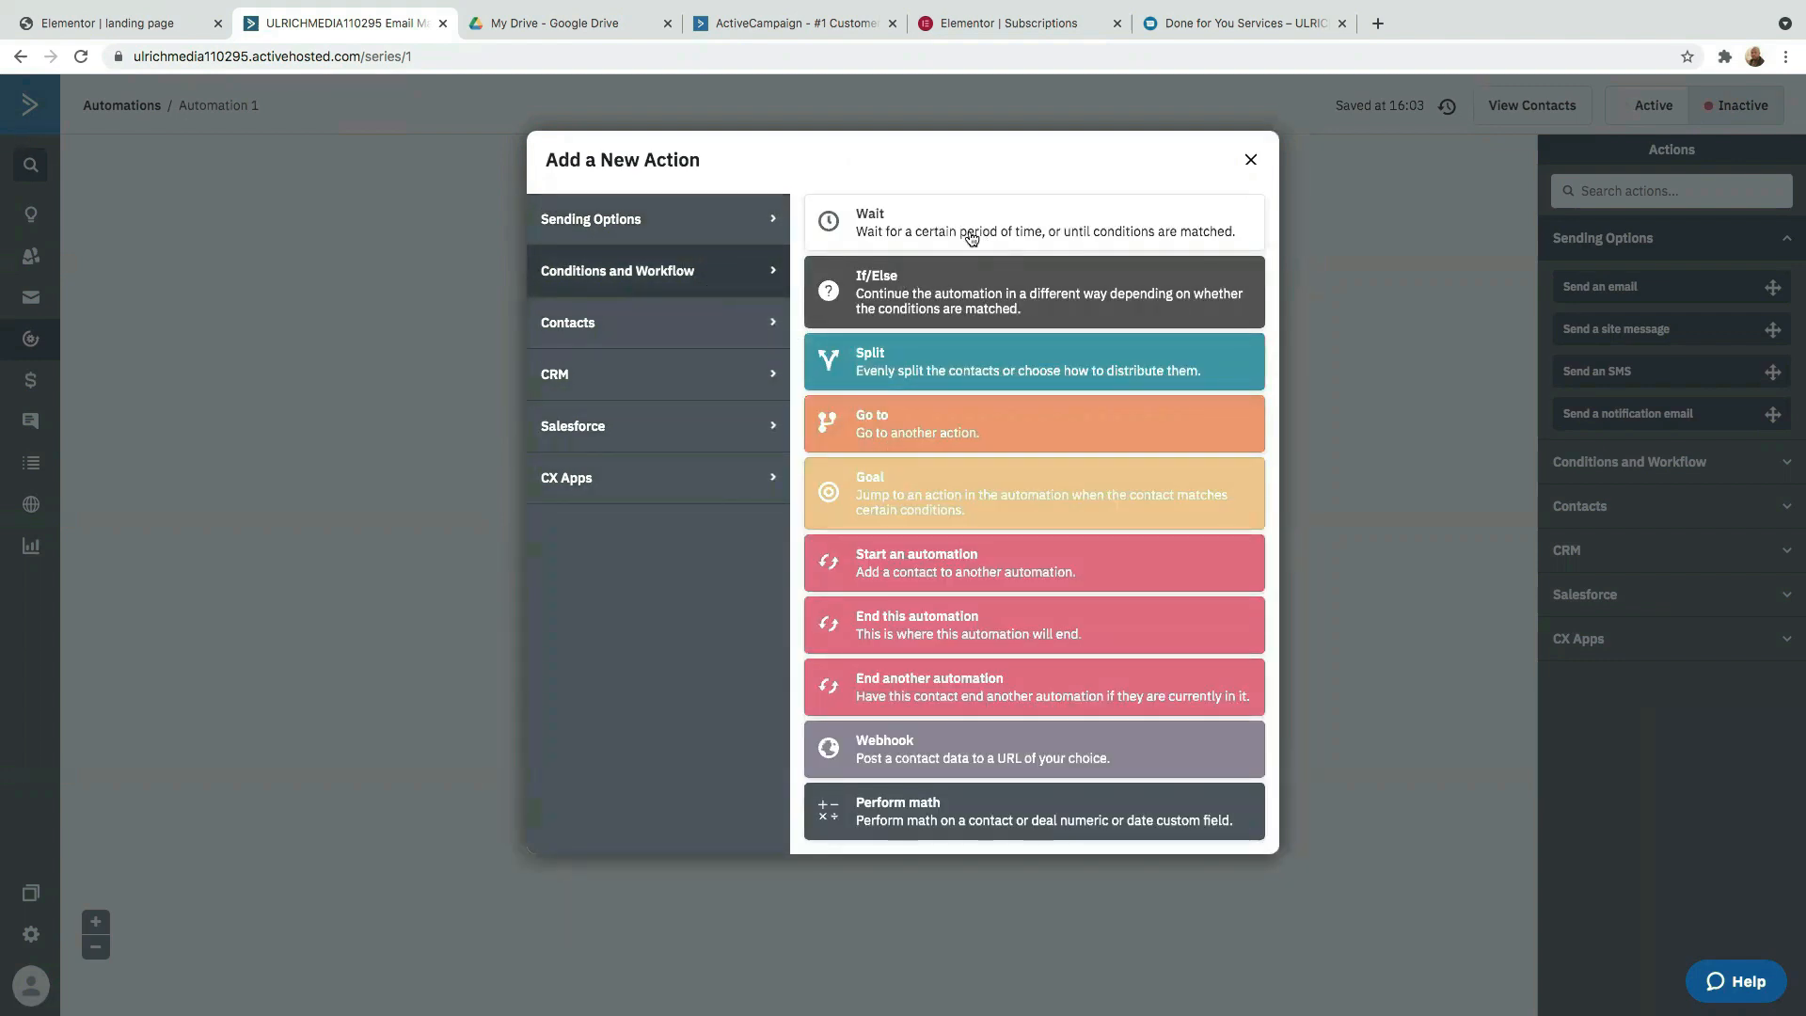
left_click(917, 228)
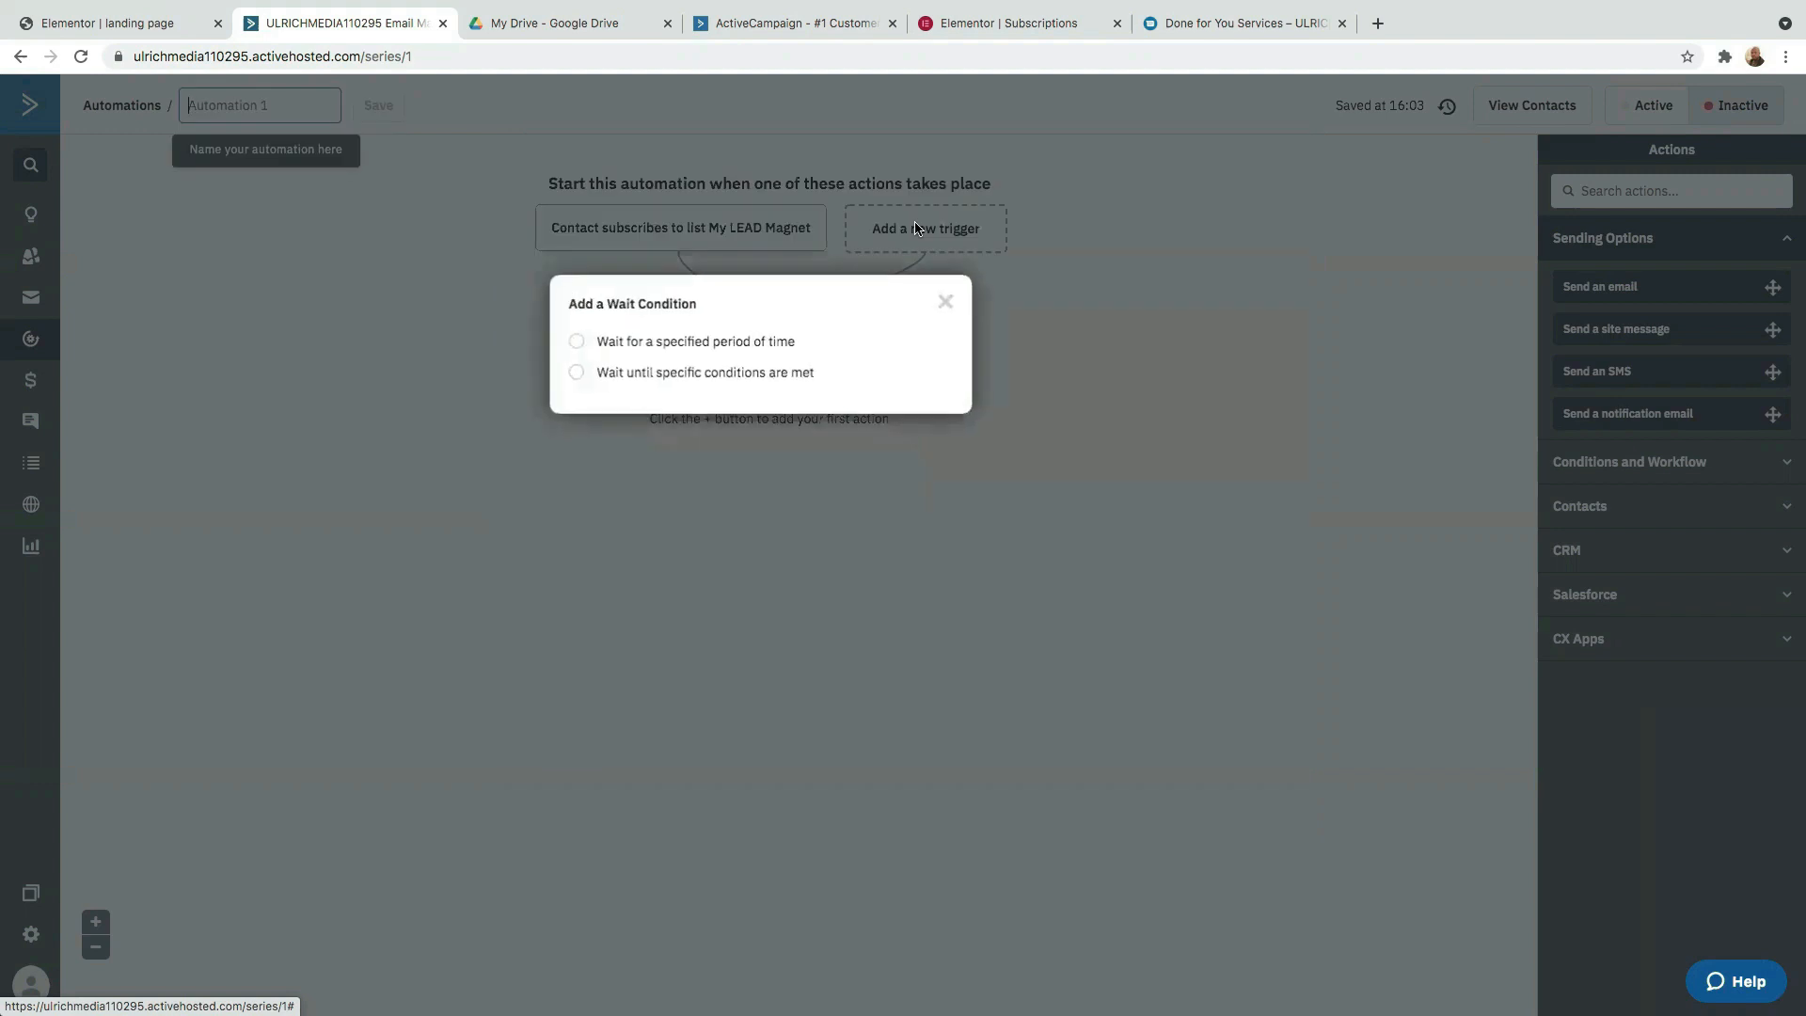
left_click(575, 341)
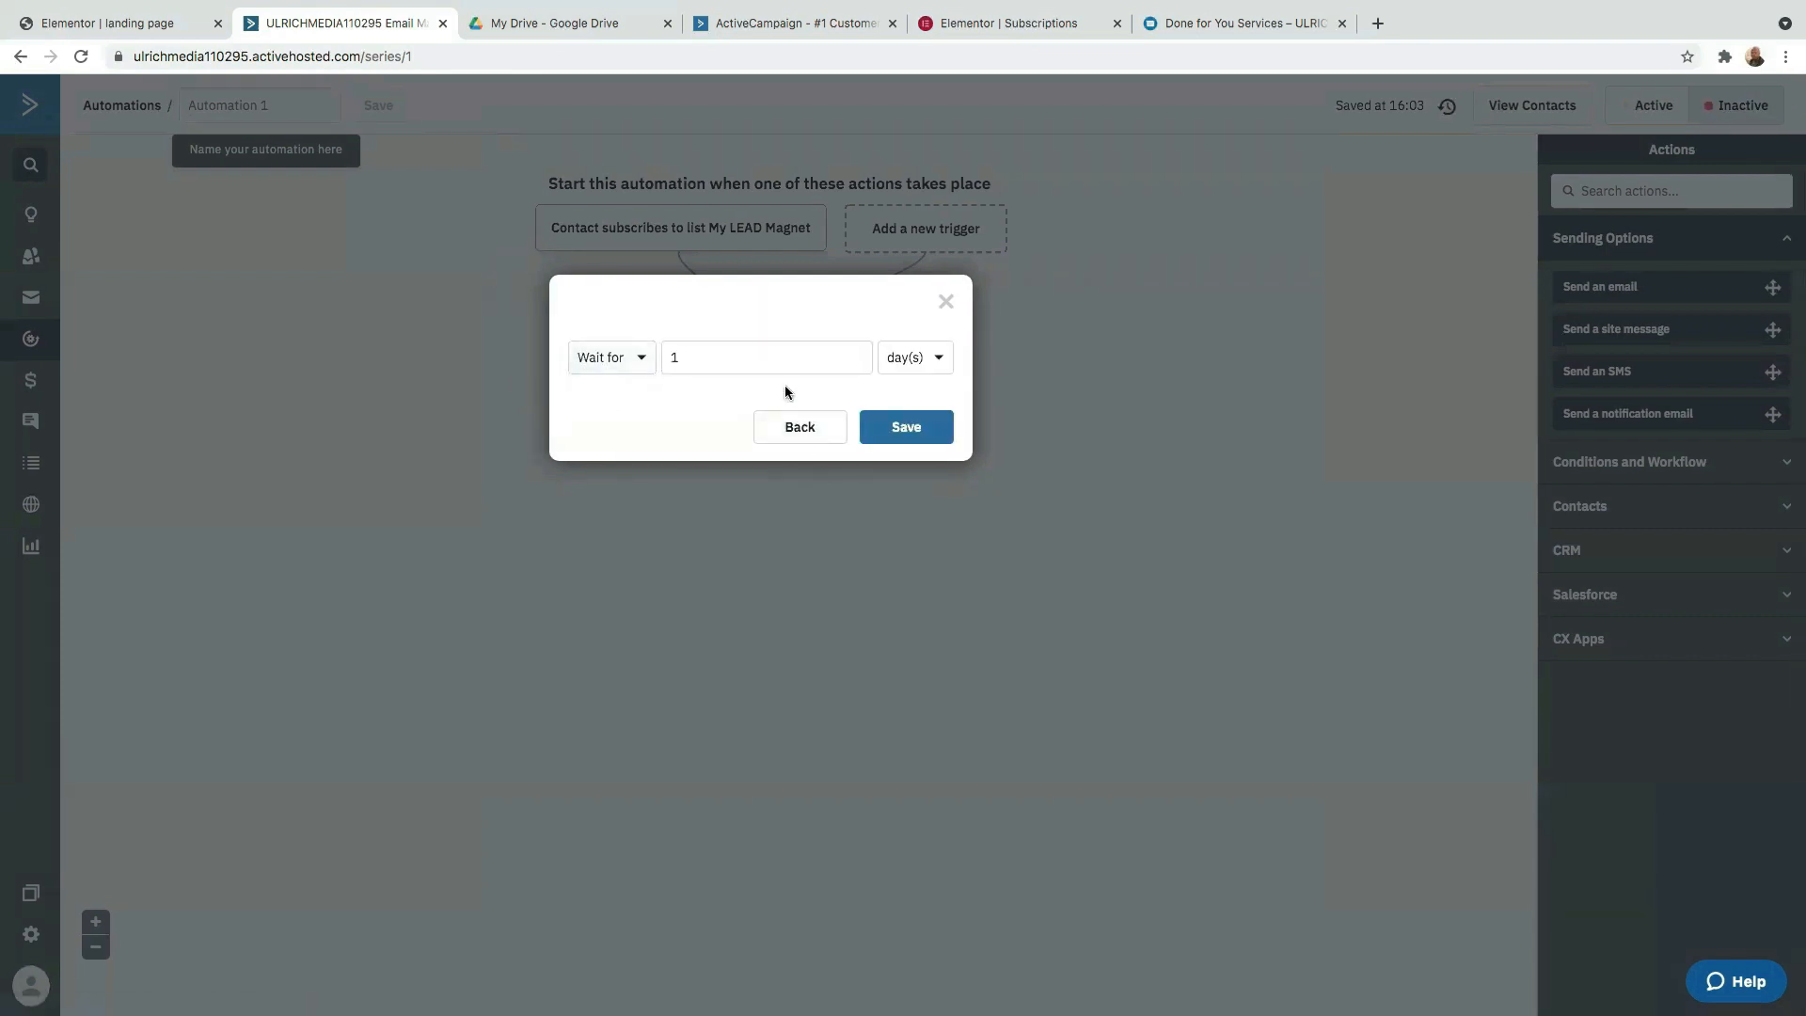
left_click(923, 366)
left_click(925, 403)
left_click(733, 360)
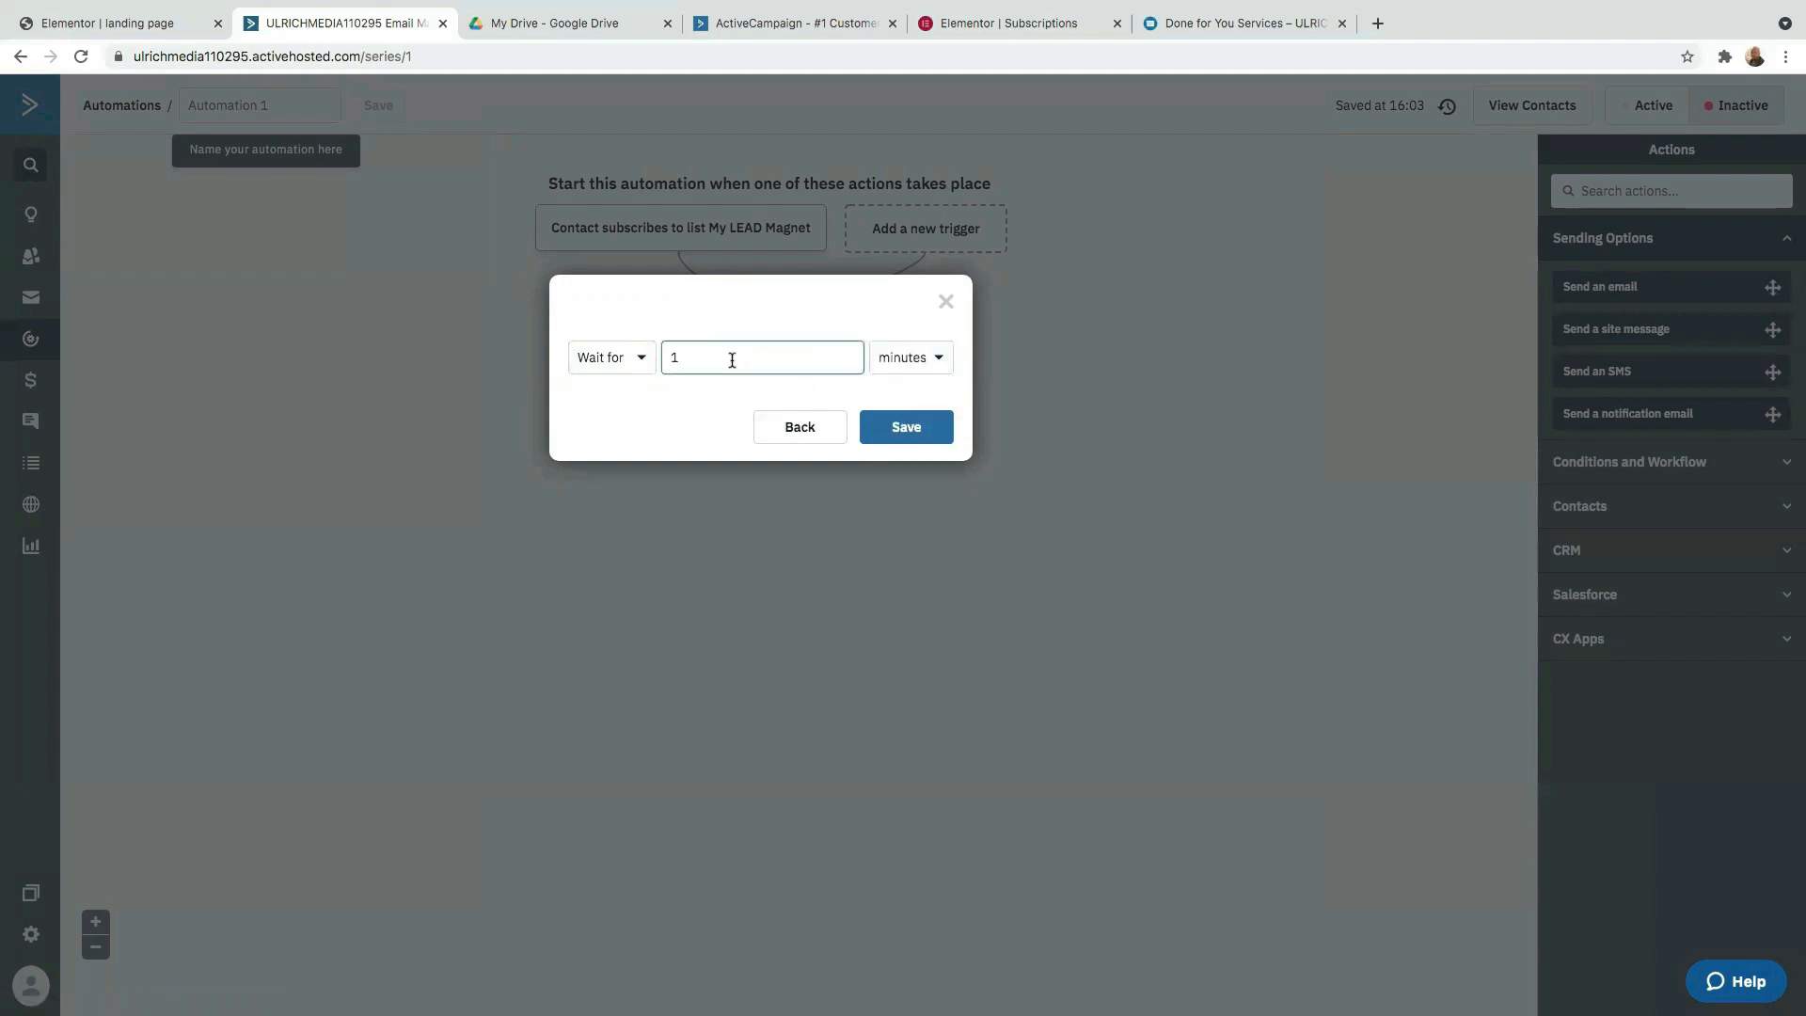
type("8")
left_click(907, 431)
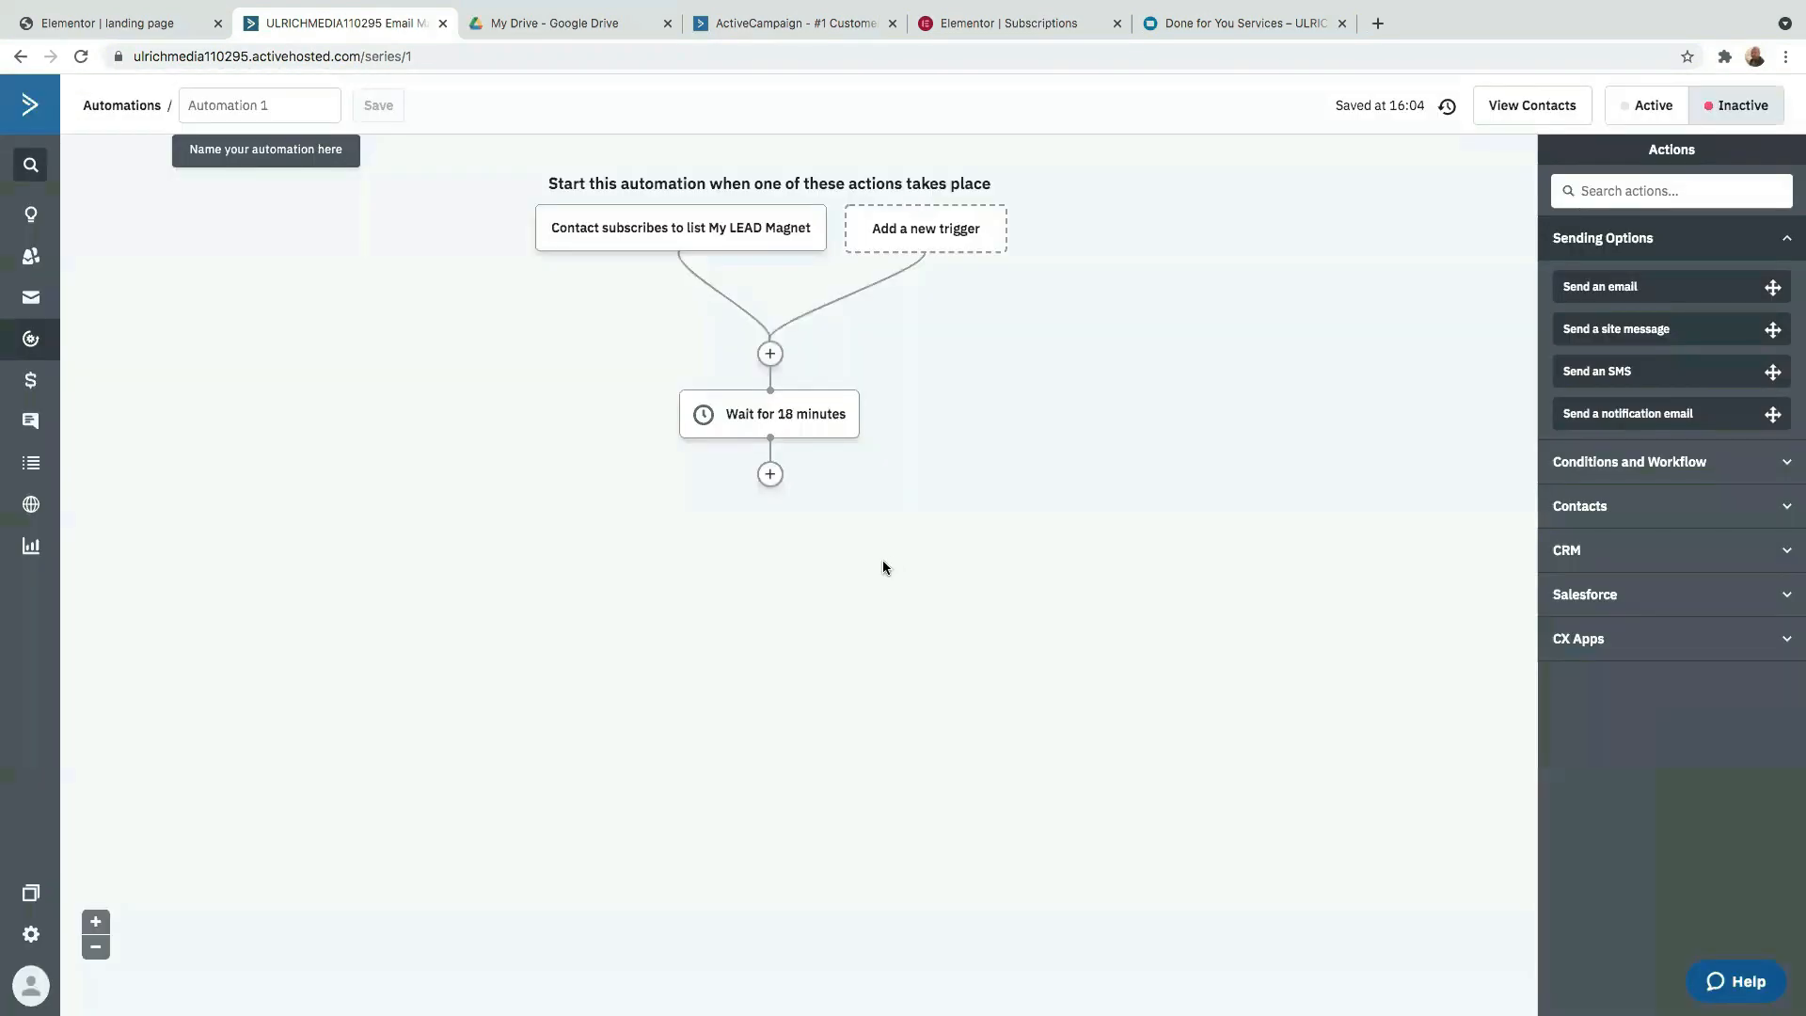
- Add a Send an email action after the 18-minute wait and create a new email named "My Lead Magnet content"
mouse_move(734, 418)
left_click(769, 475)
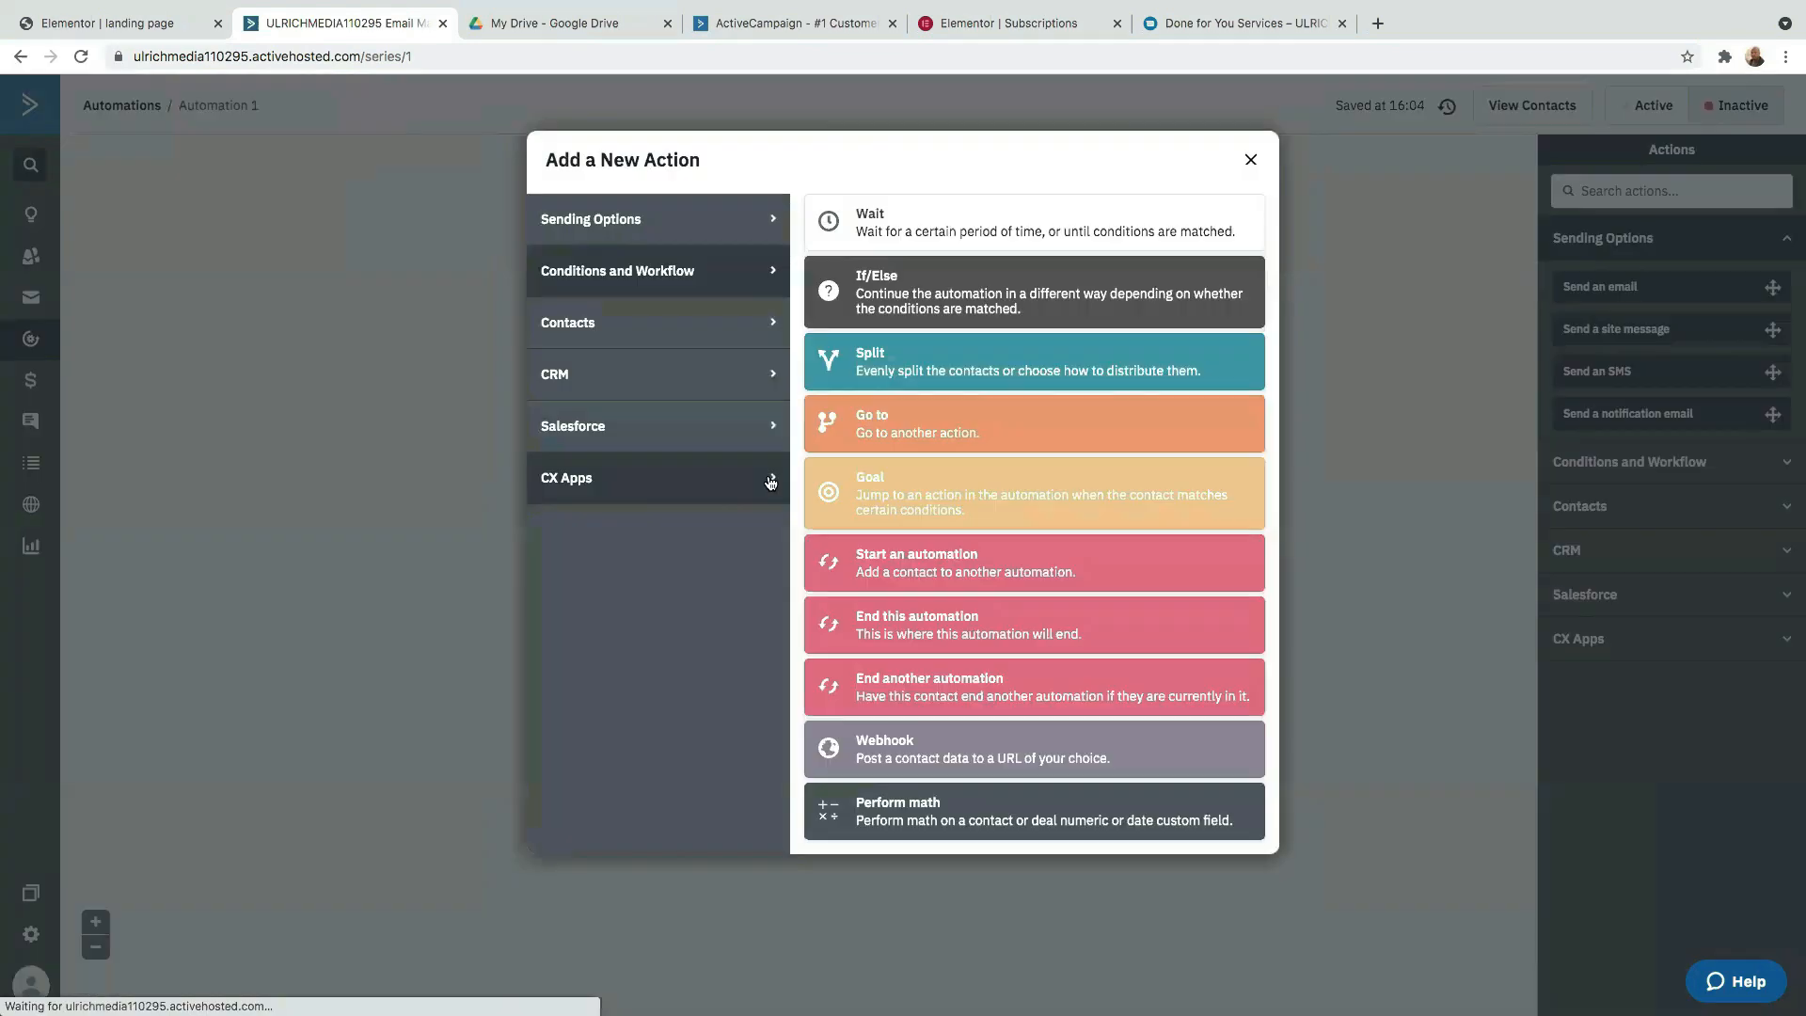
left_click(608, 226)
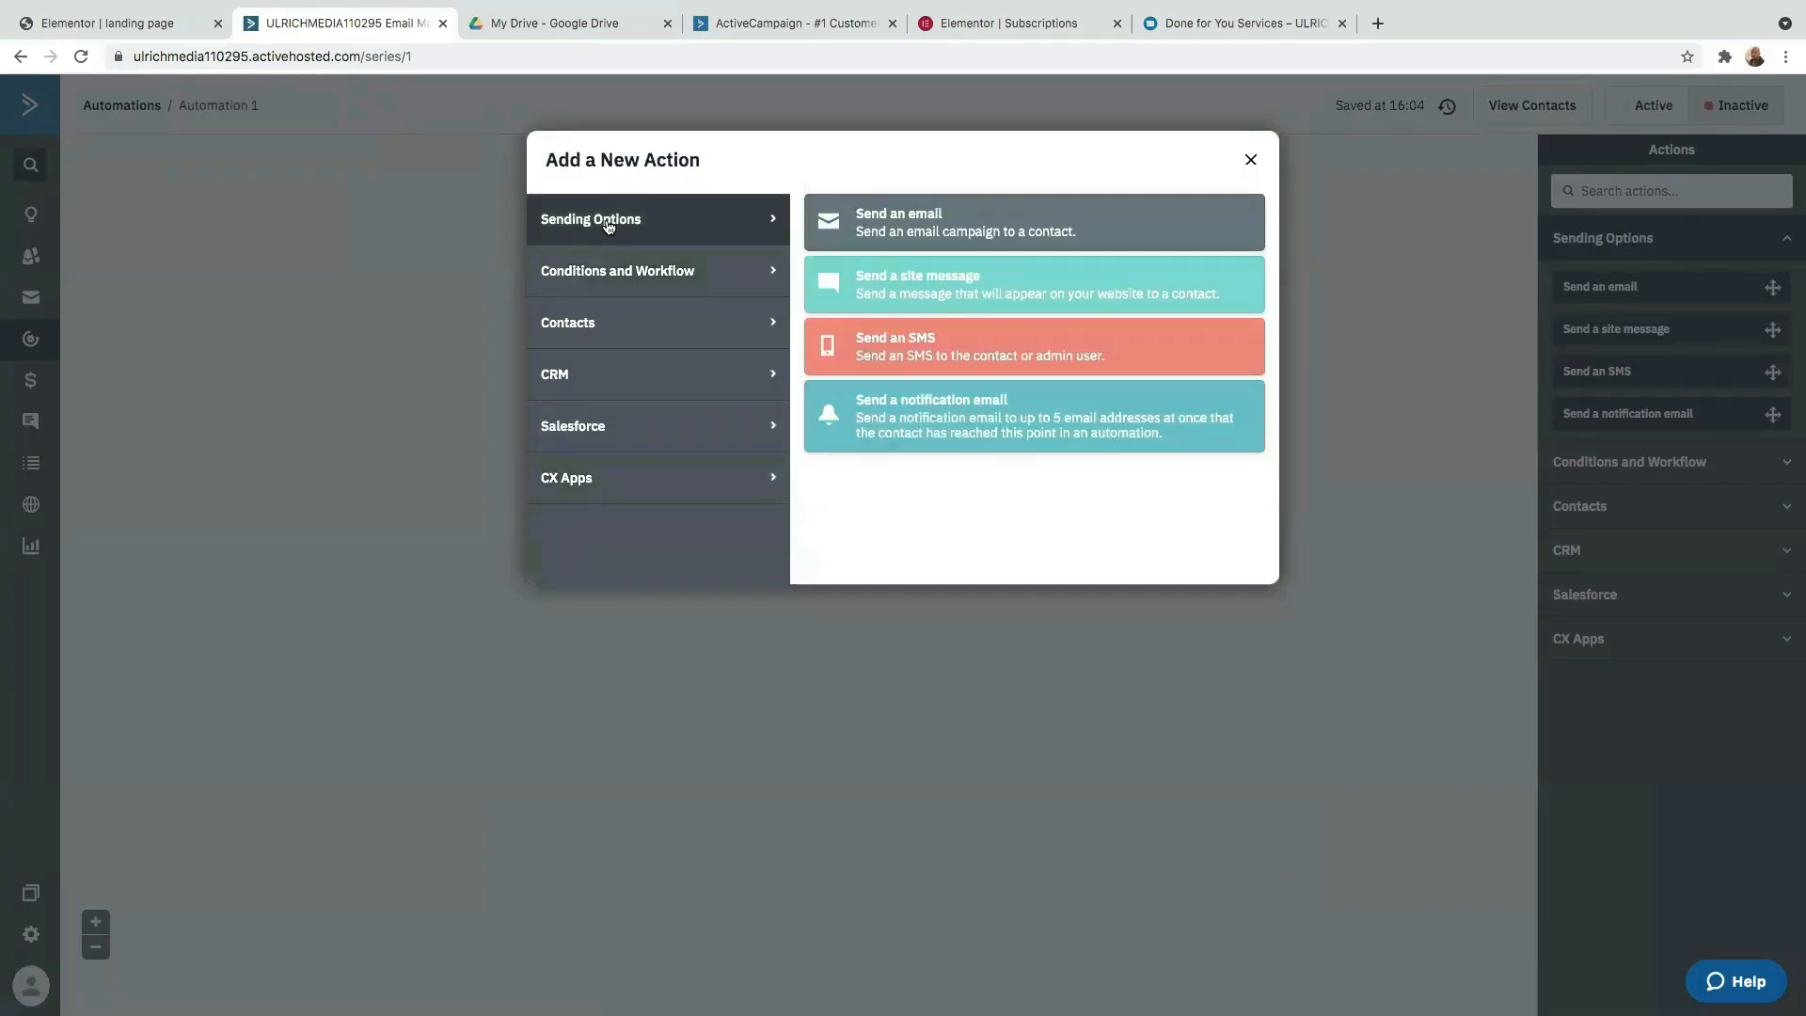
left_click(941, 231)
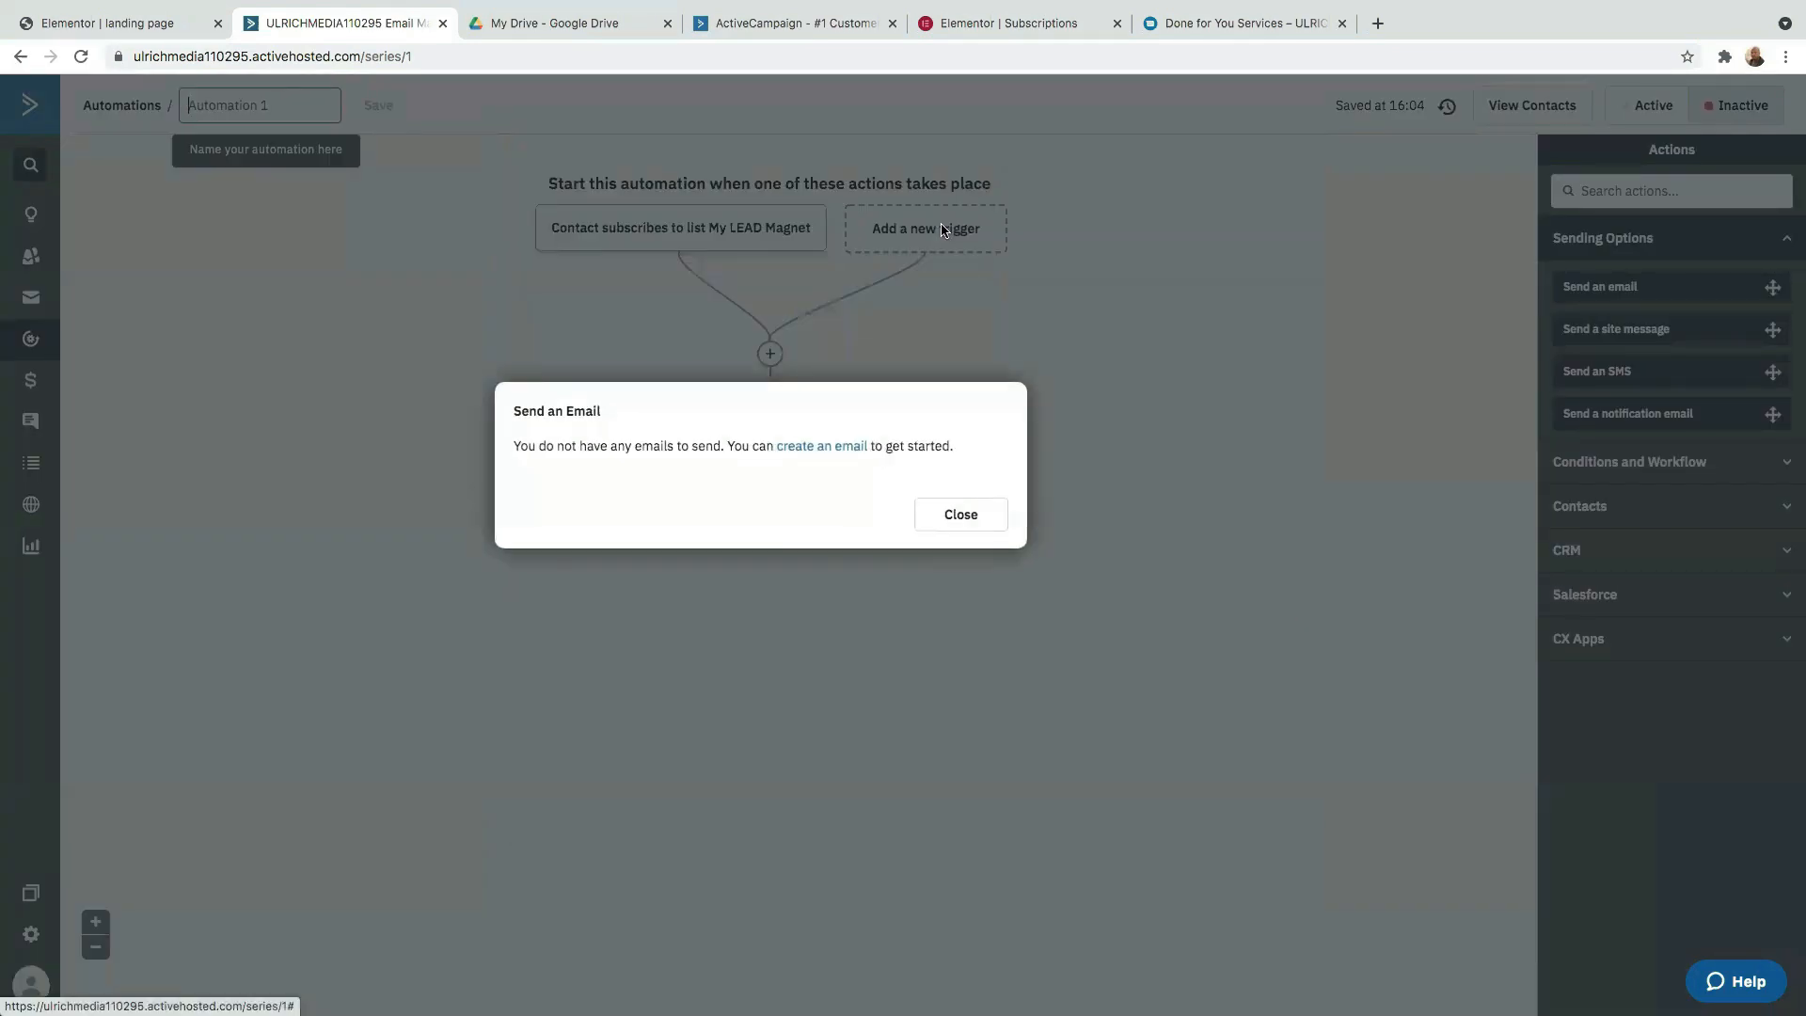
left_click(822, 447)
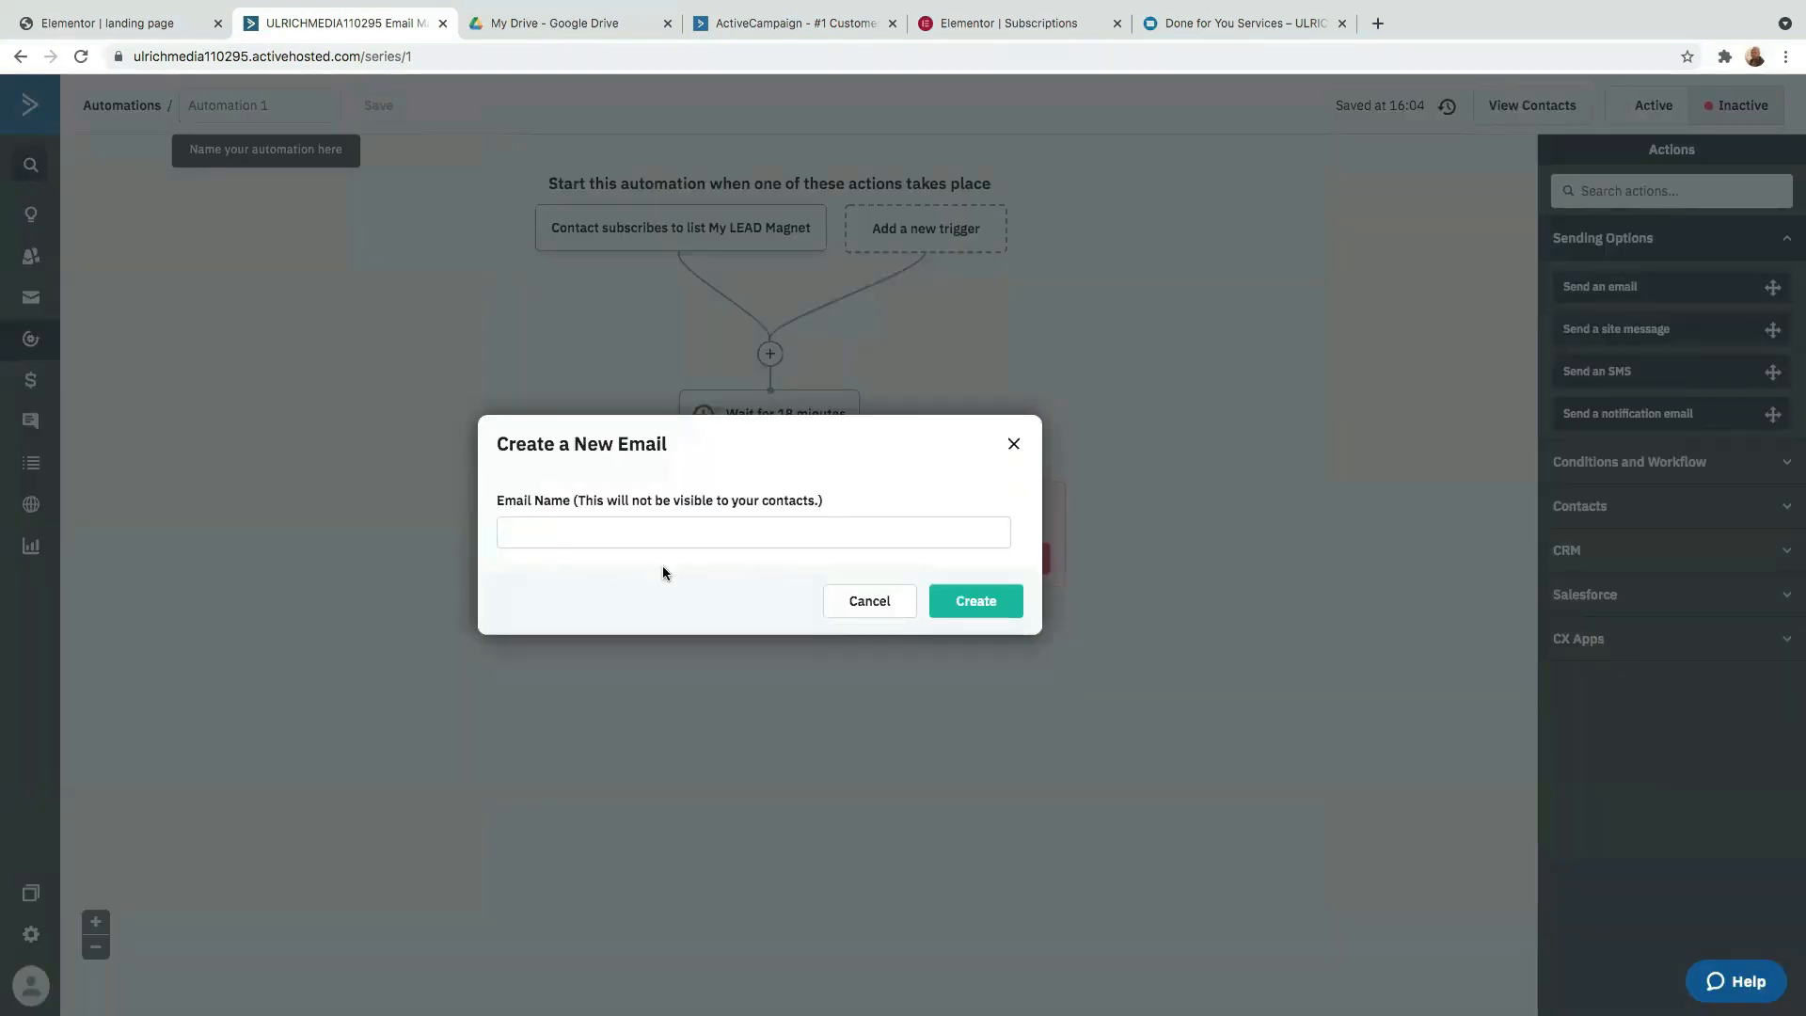
left_click(716, 531)
type("My Lead Magnet content")
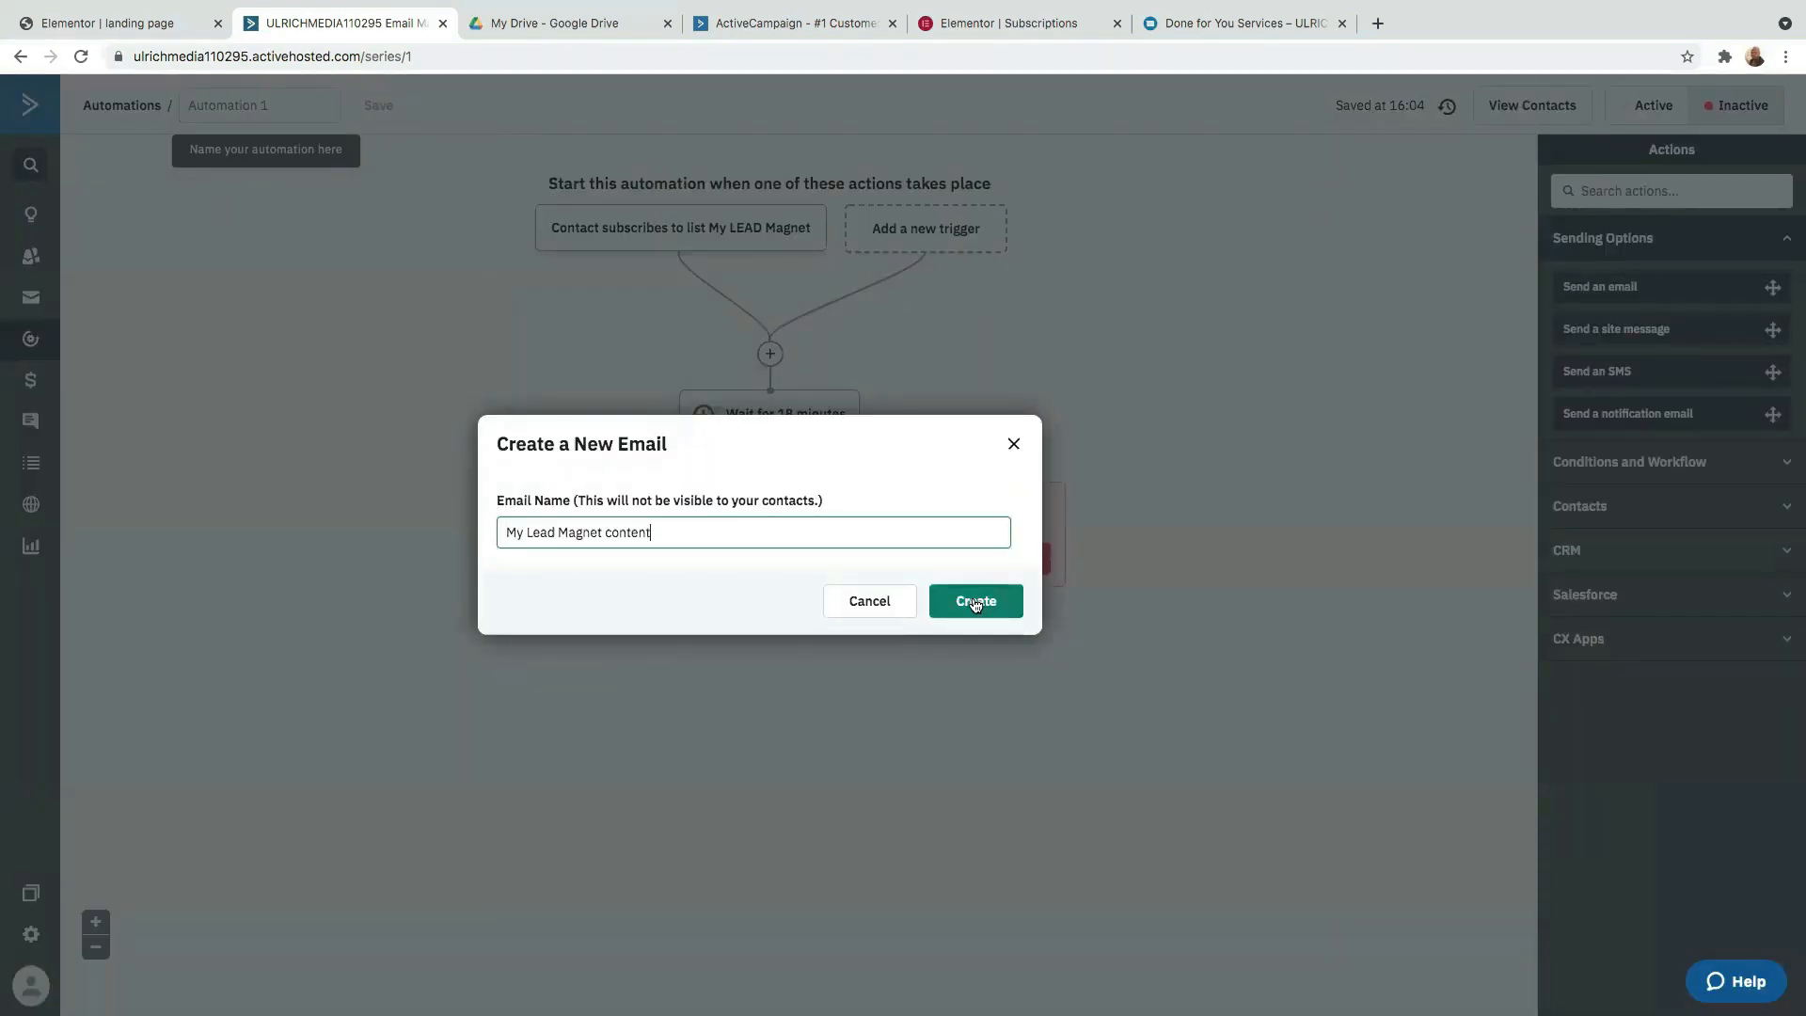
left_click(975, 602)
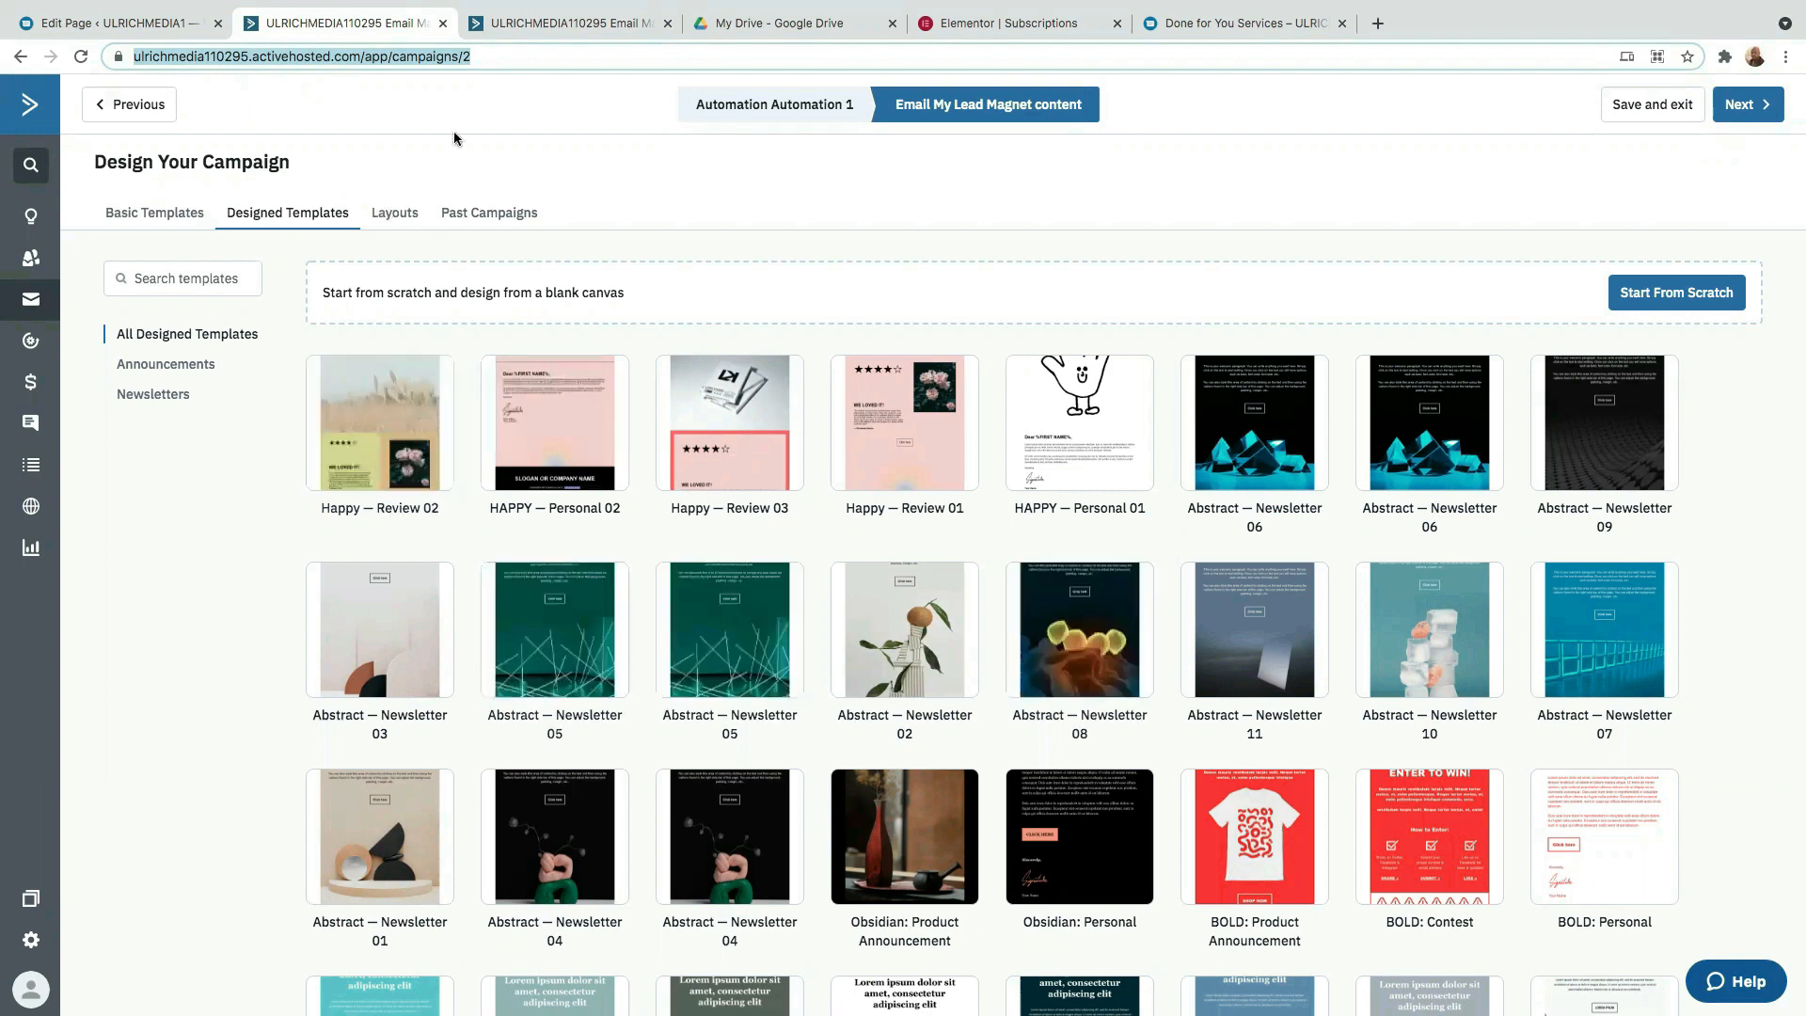
- Switch to the ActiveCampaign dashboard, open the Webinar email template for editing and look over its layout
left_click(551, 27)
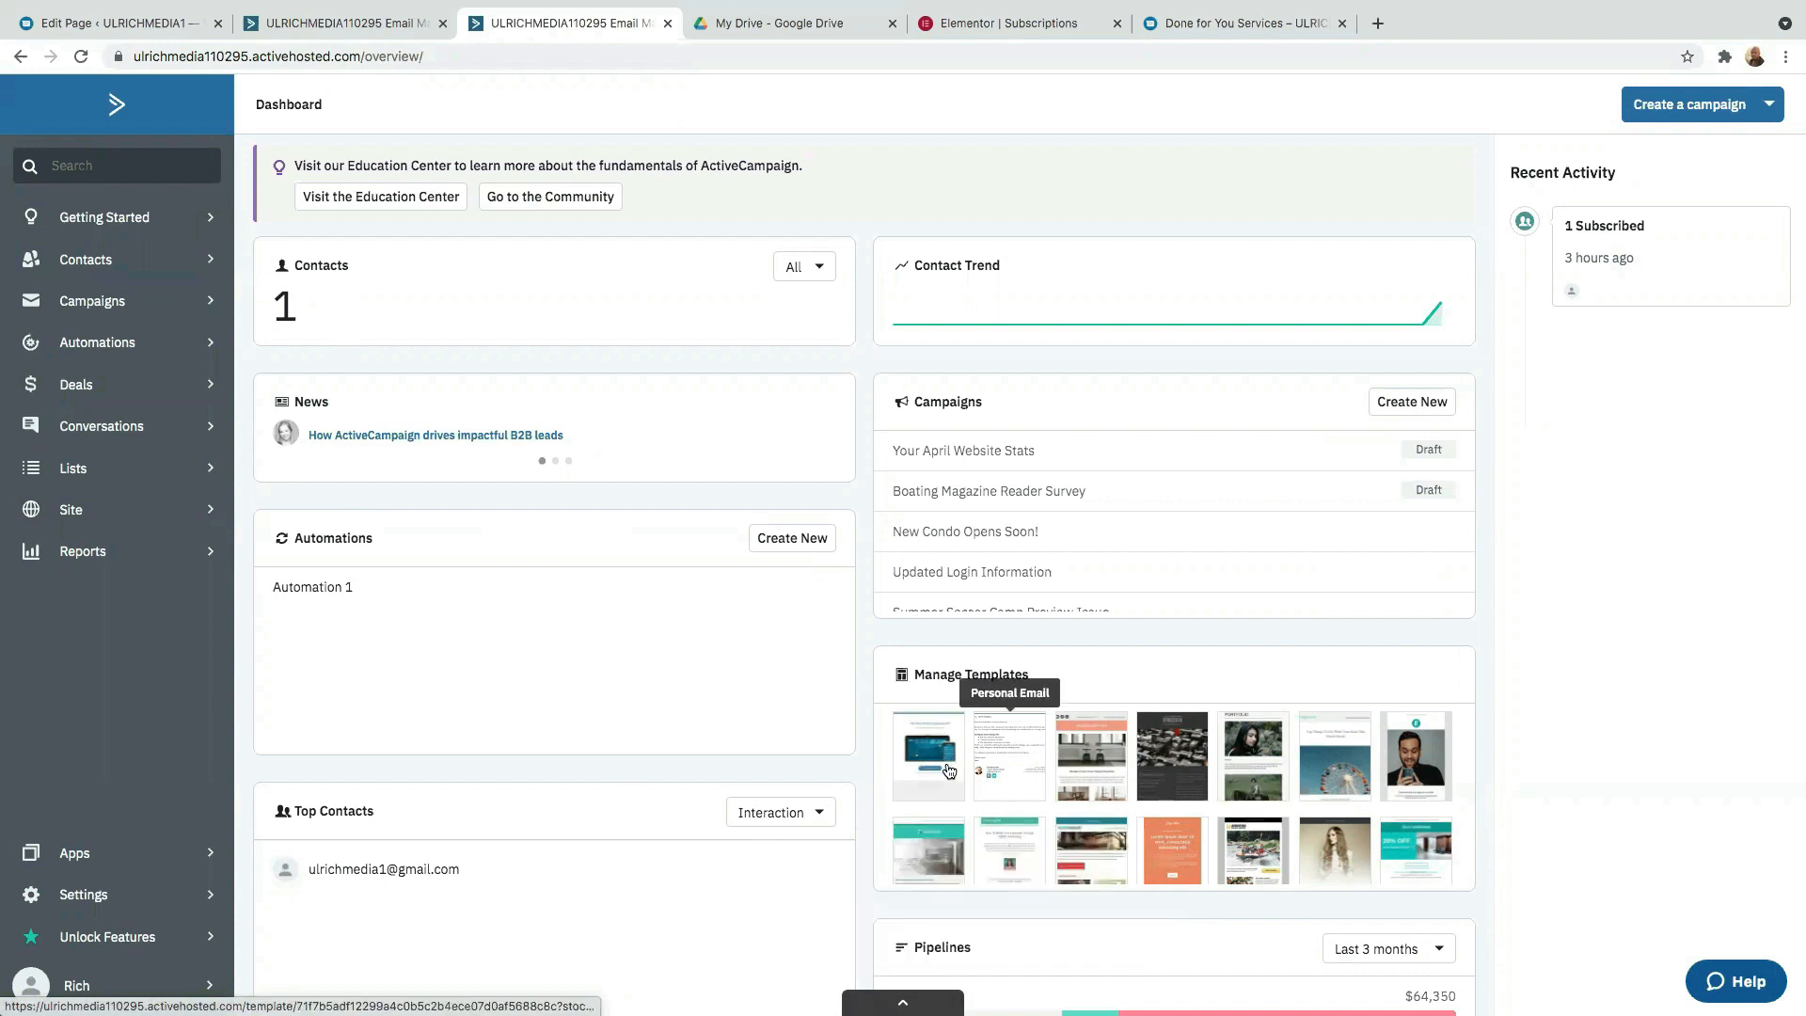
scroll(1003, 760, "down", 1)
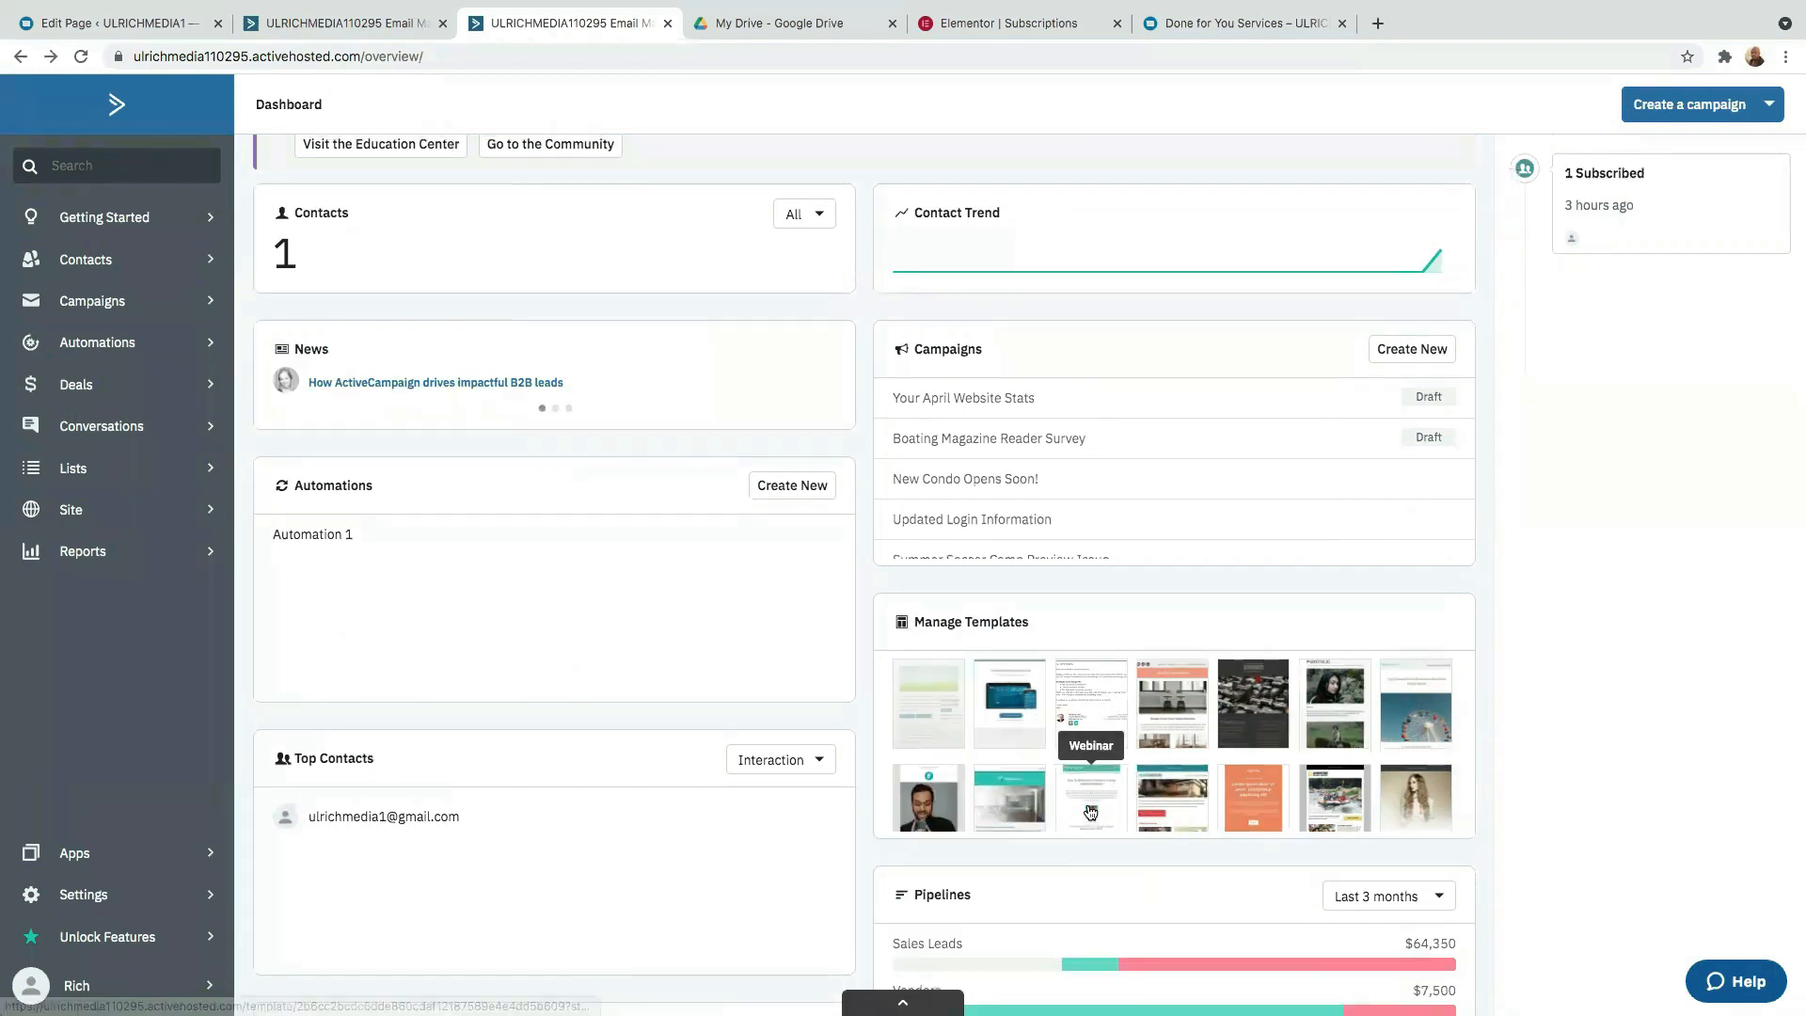
left_click(1087, 804)
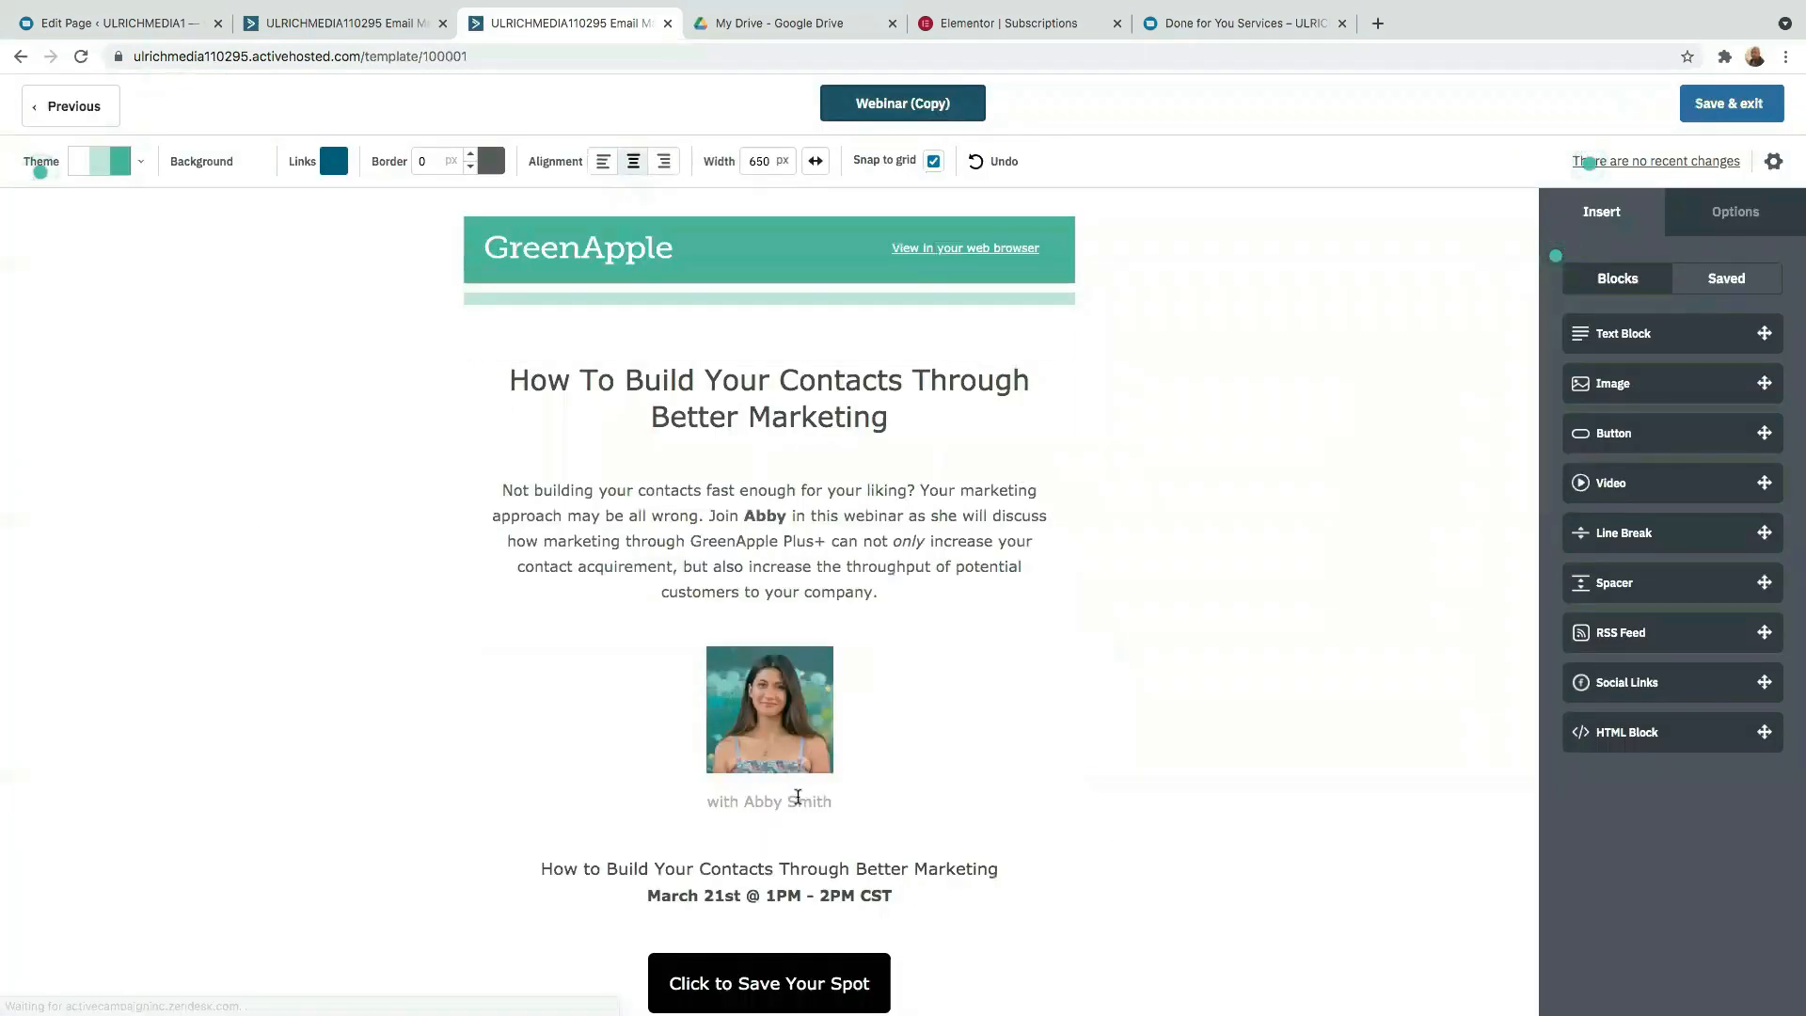
scroll(679, 643, "down", 3)
scroll(684, 648, "up", 3)
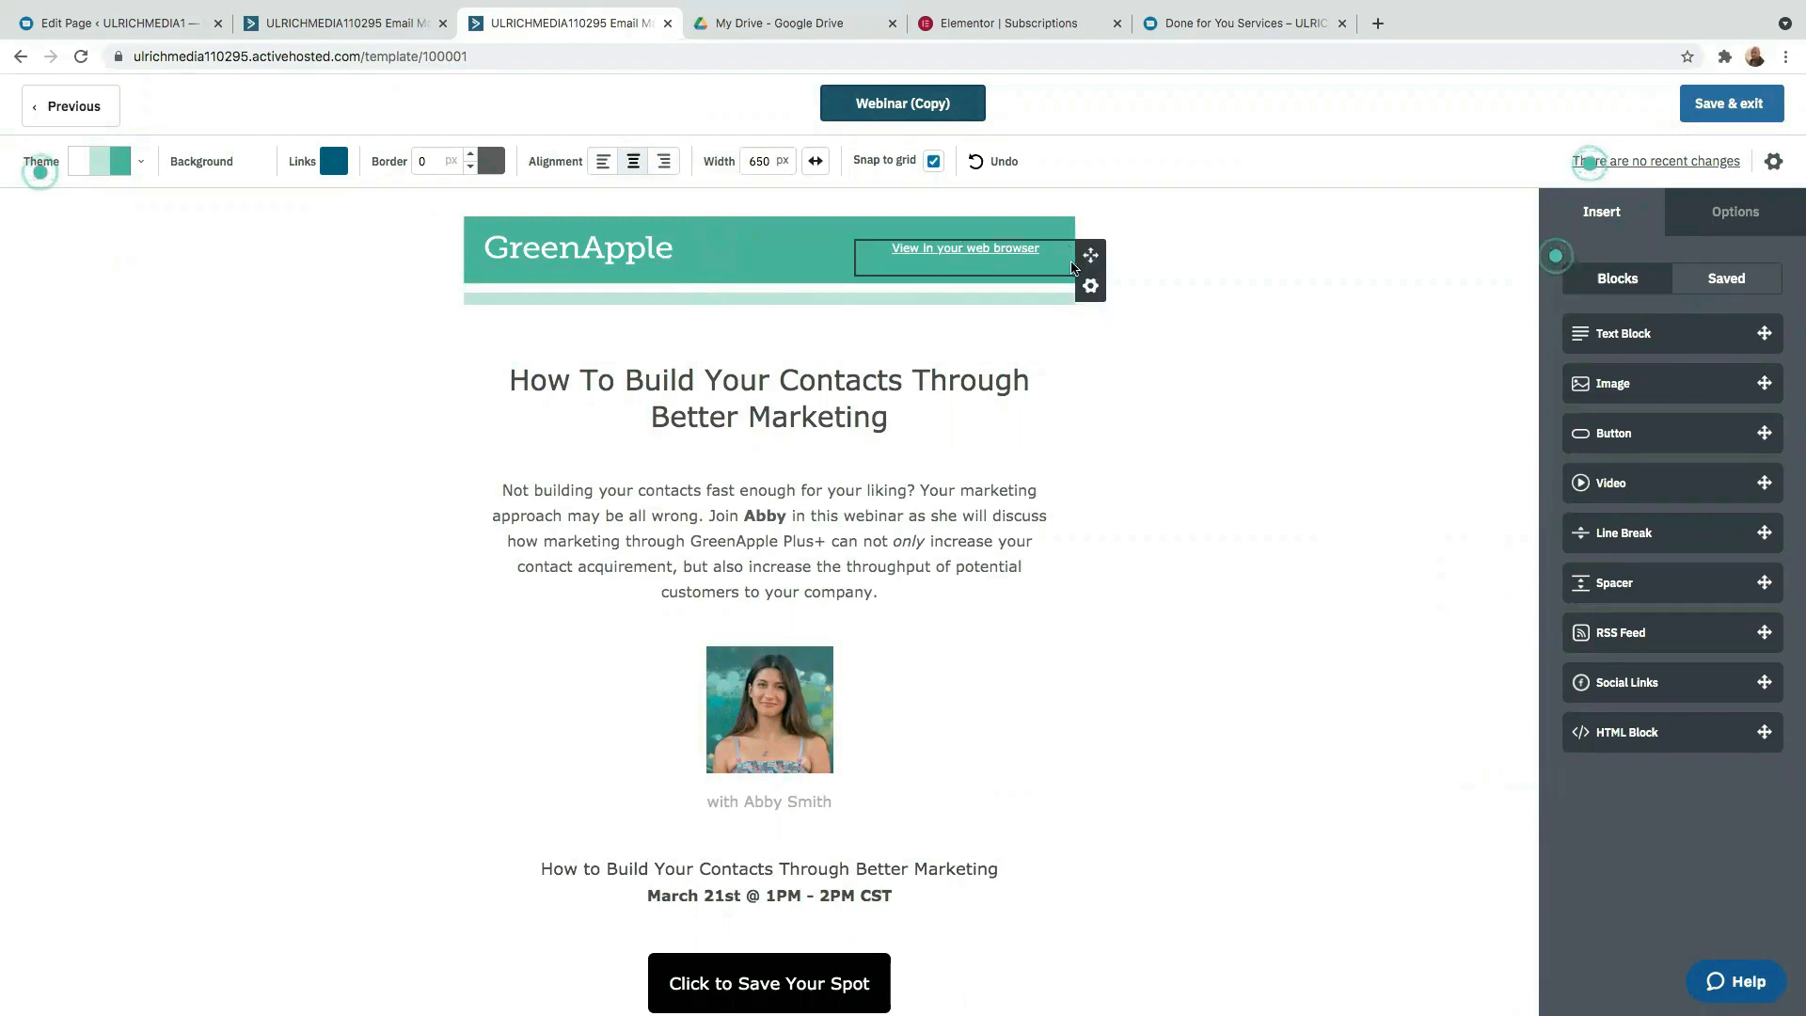
- Delete the "View in your web browser" block and the GreenApple logo block from the template's header
left_click(1090, 286)
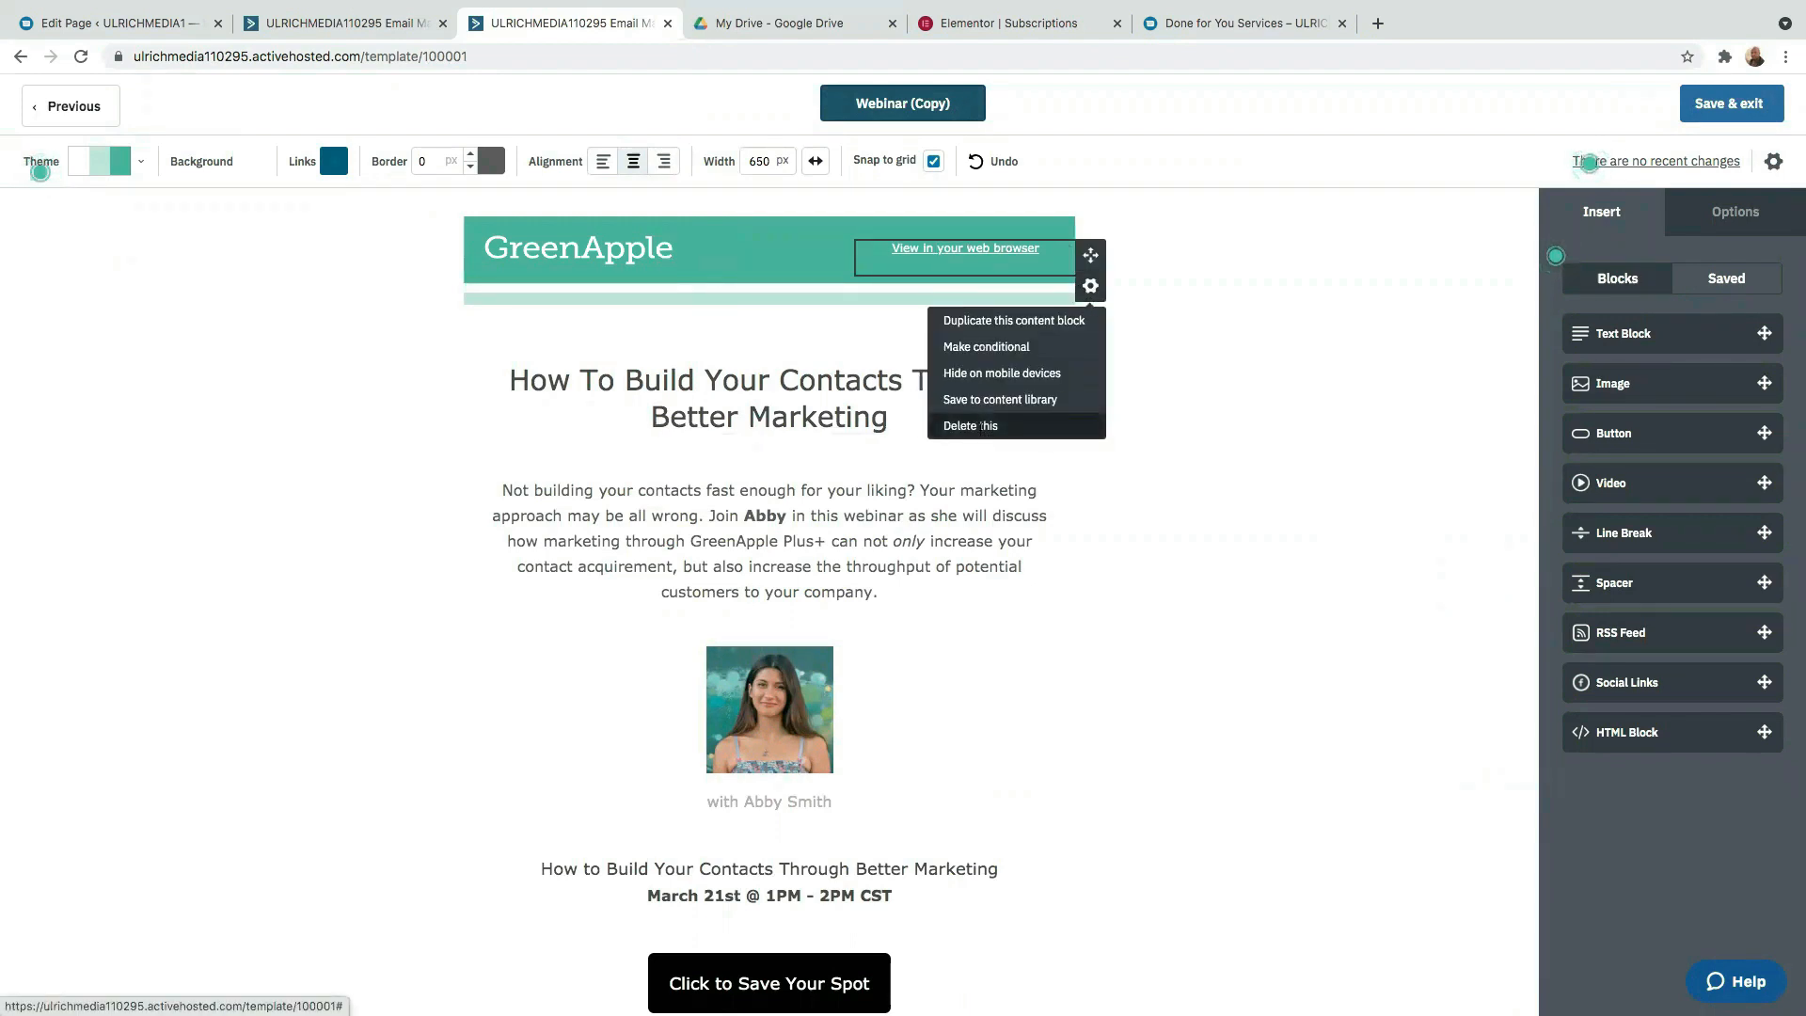
left_click(981, 438)
left_click(1057, 435)
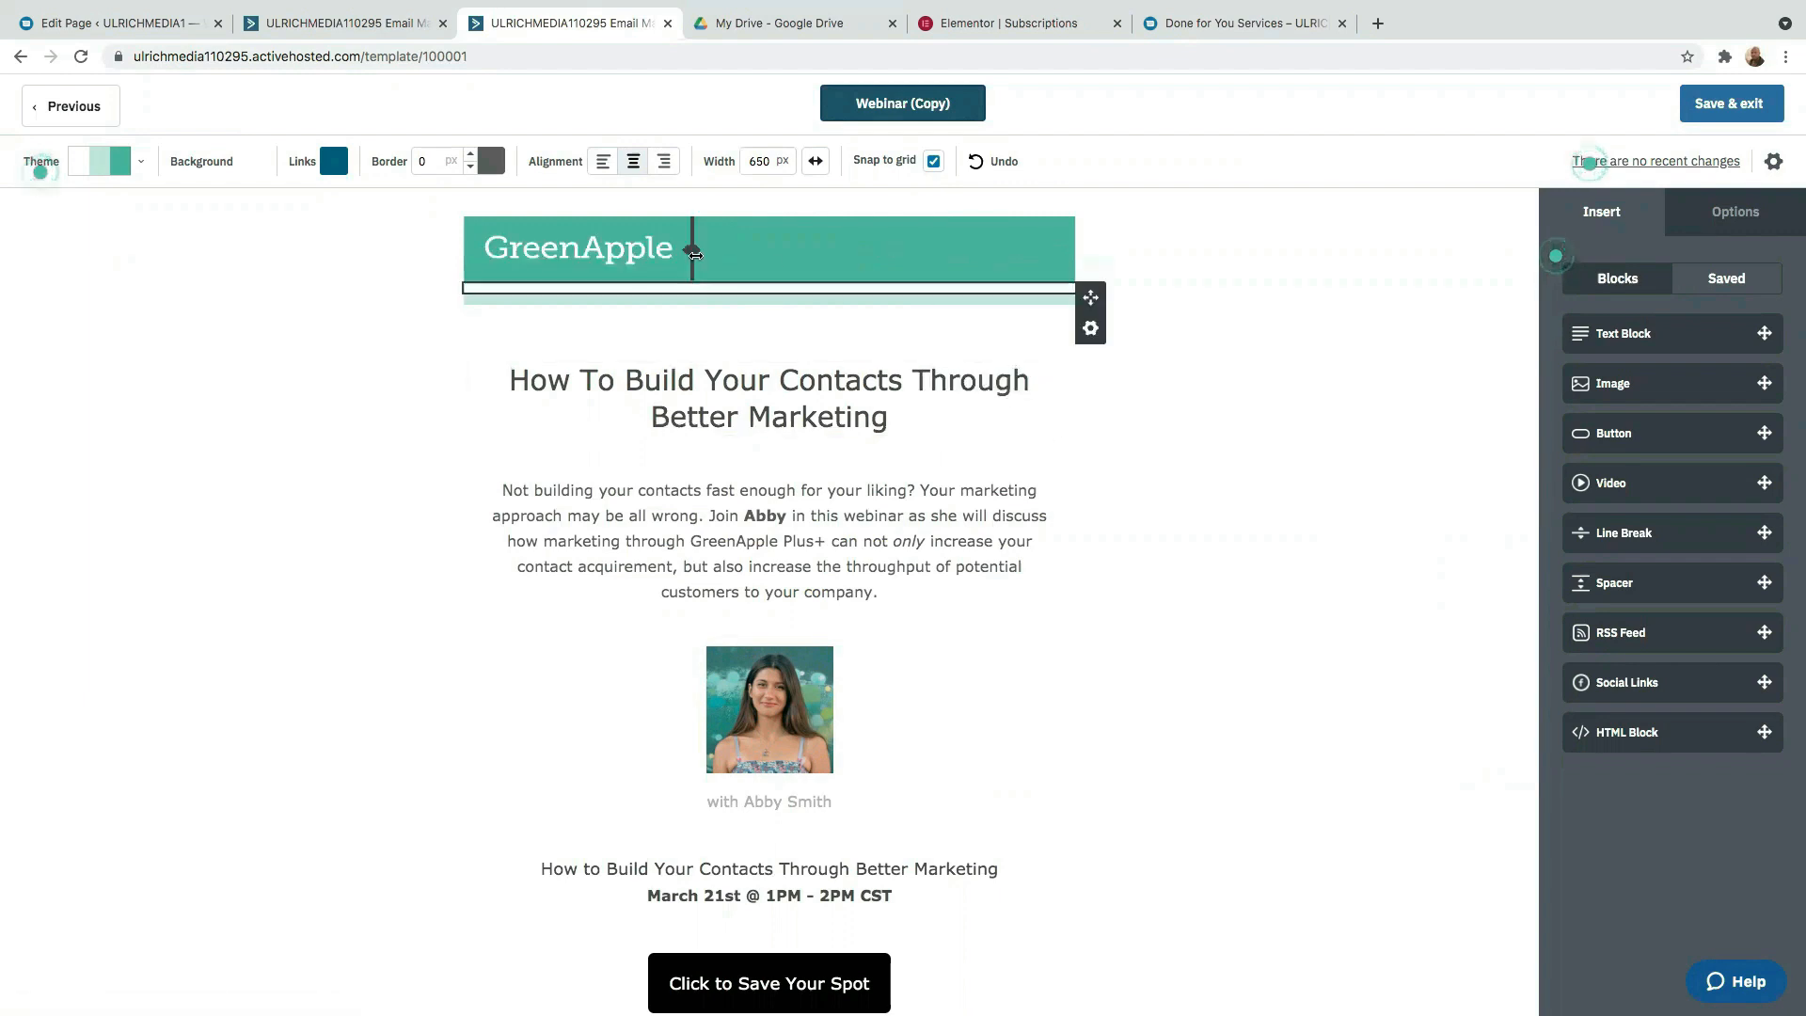
left_click(708, 260)
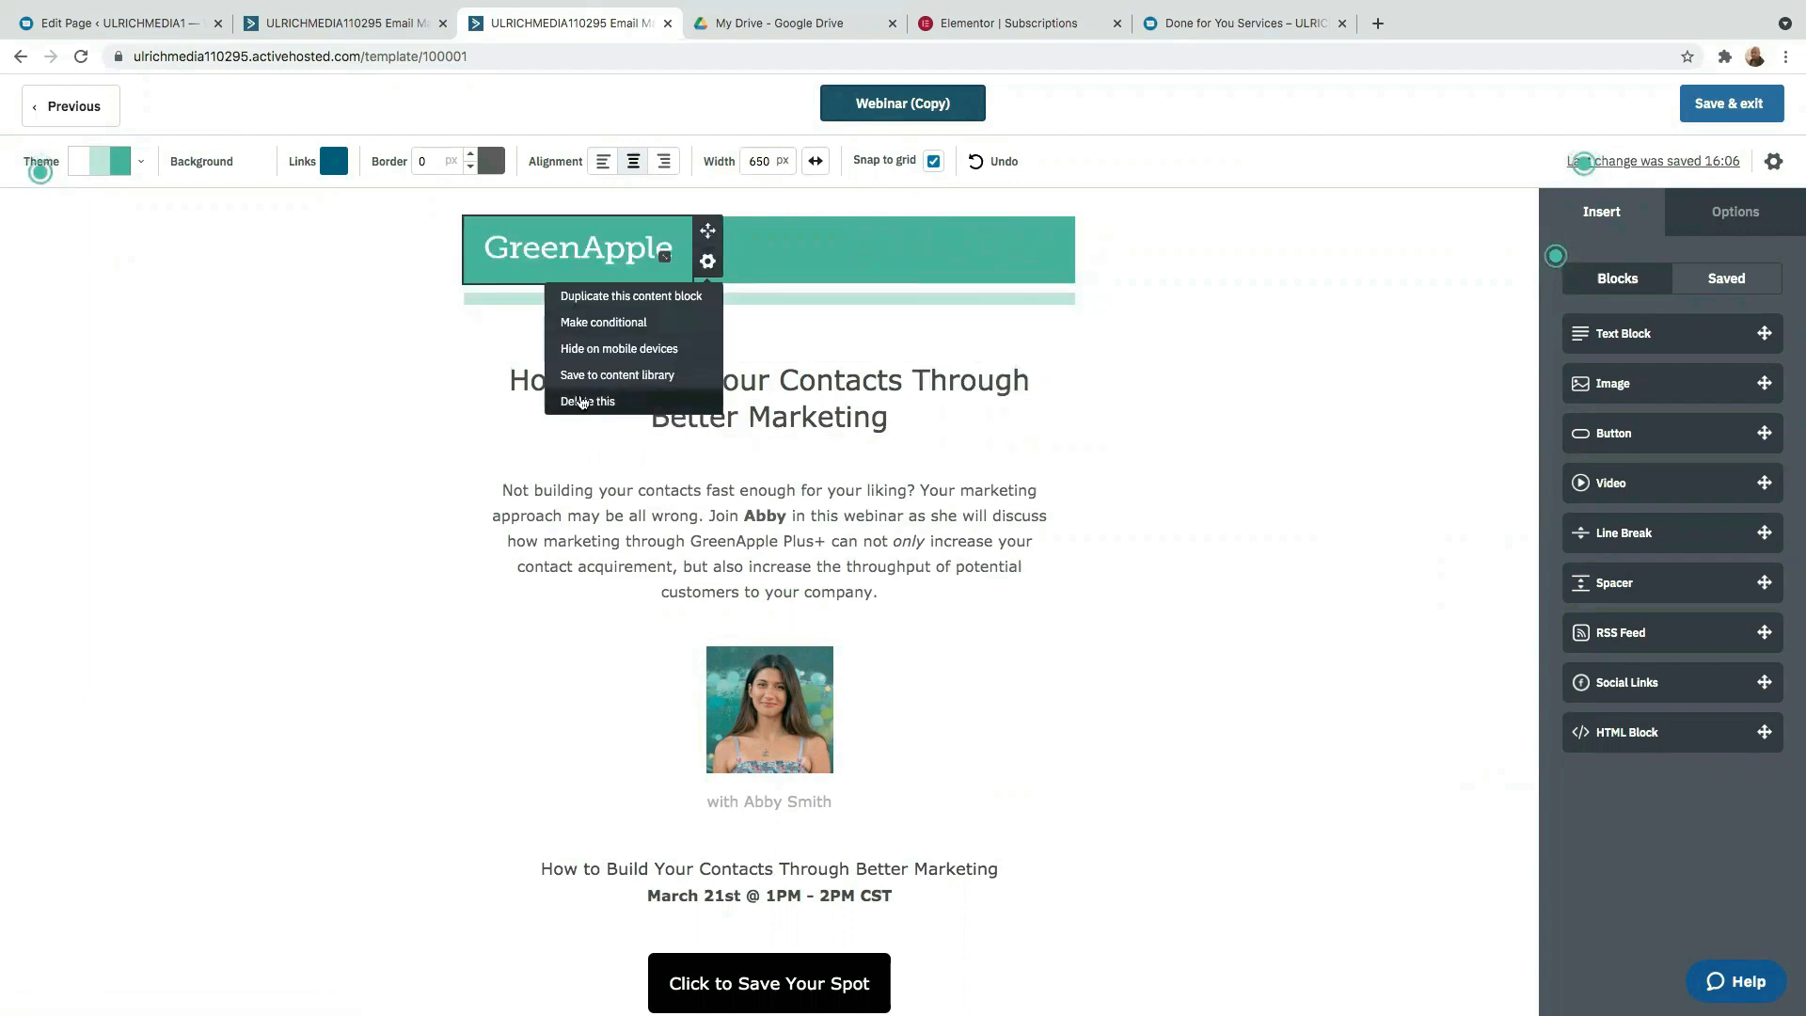
left_click(584, 403)
left_click(682, 411)
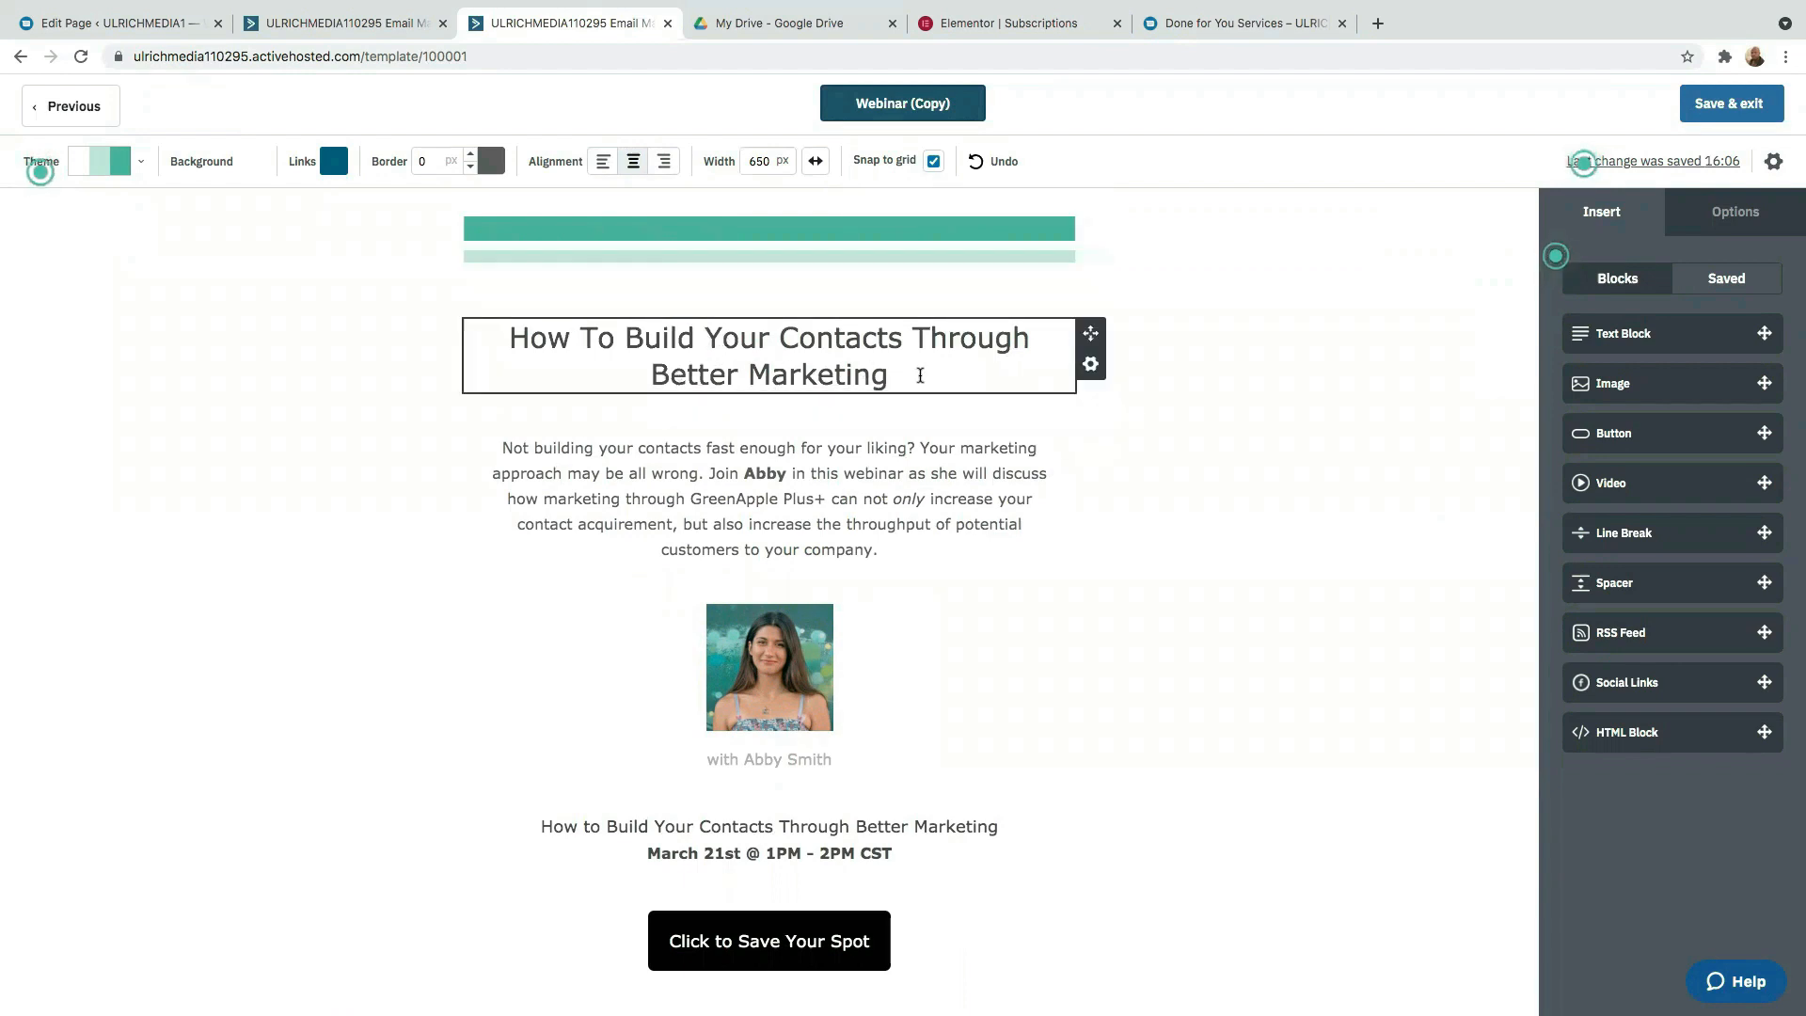
- Replace the body paragraph under the heading with the copied e-guide message beginning "Are you daunted by business or money"
left_click_drag(905, 377, 443, 306)
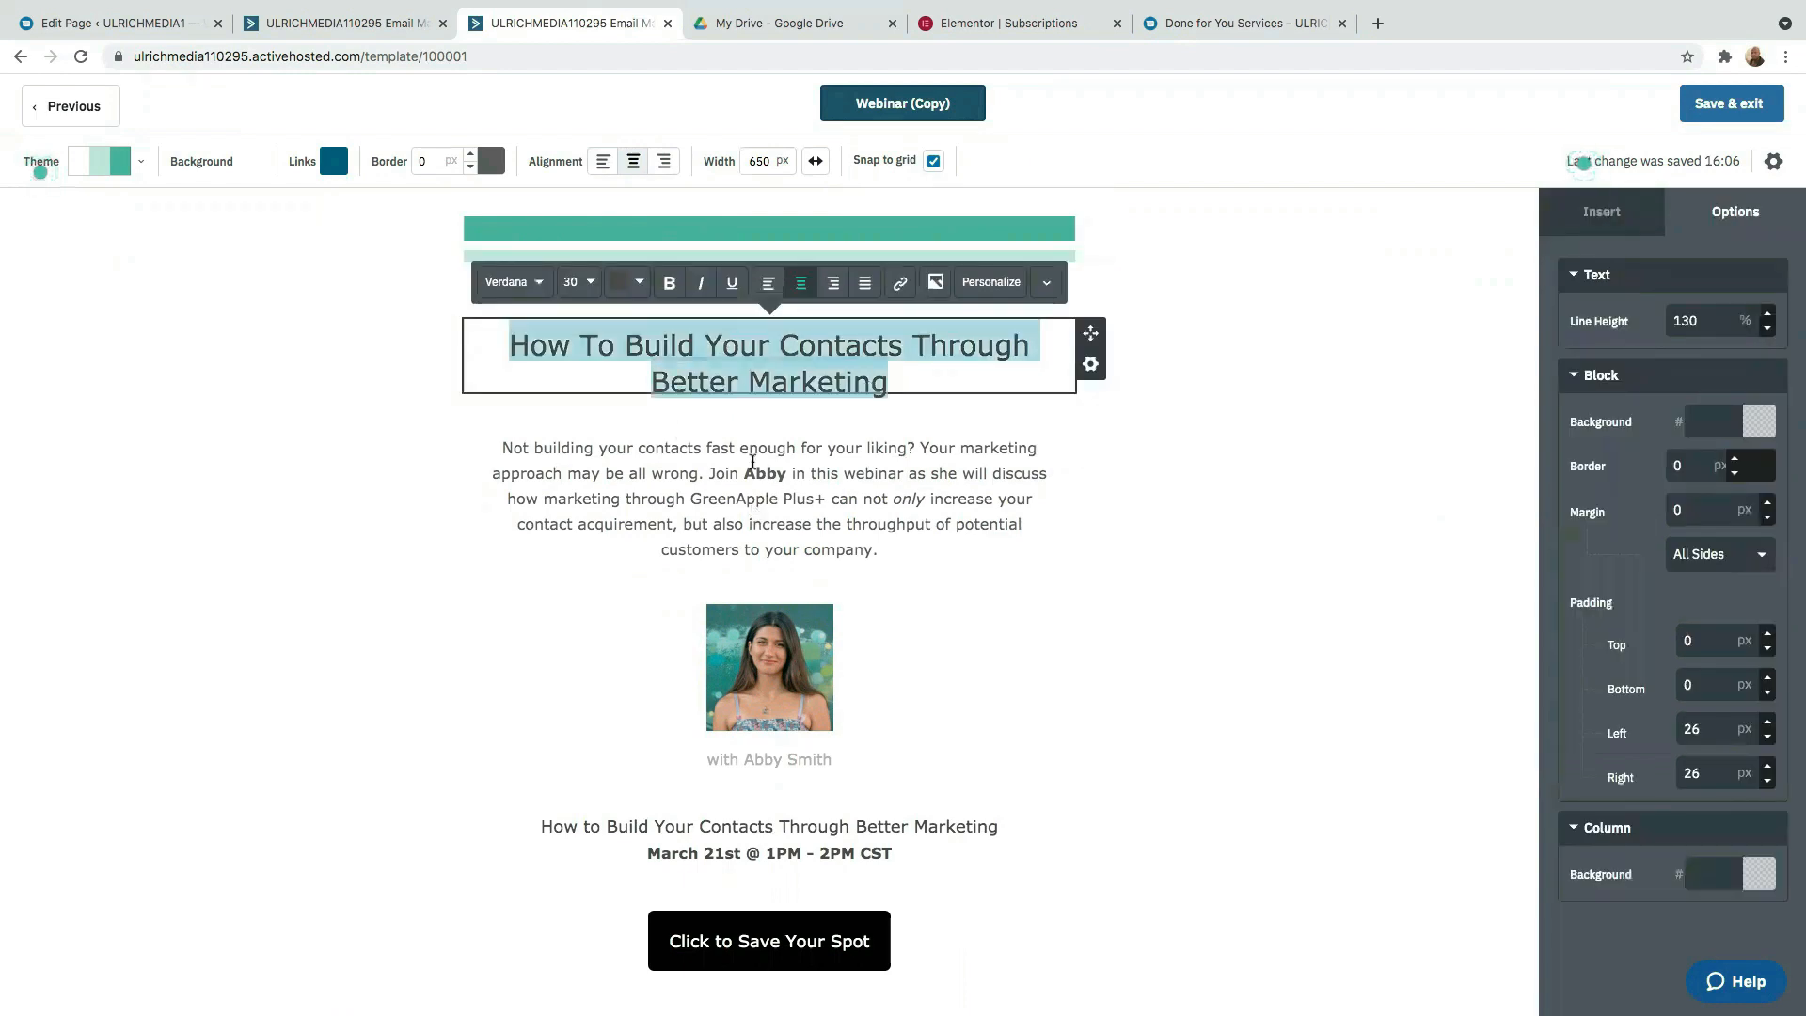
left_click(608, 366)
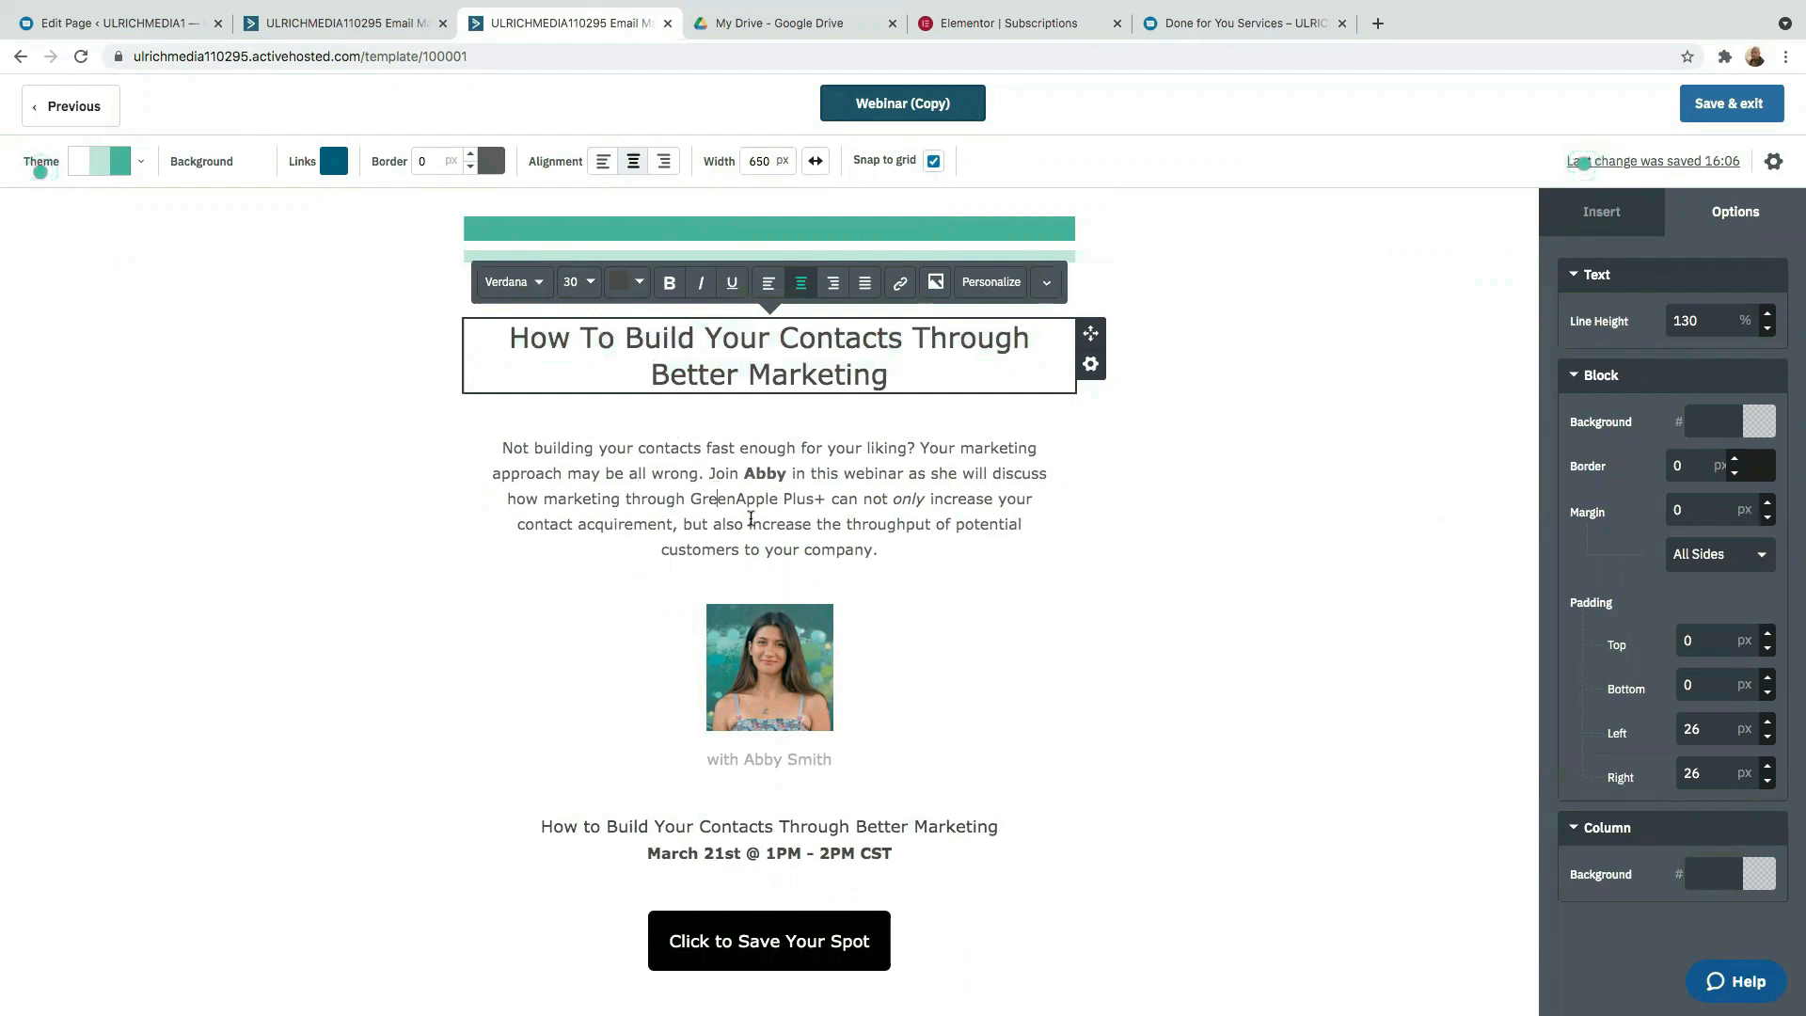
left_click(748, 520)
left_click_drag(504, 454, 884, 568)
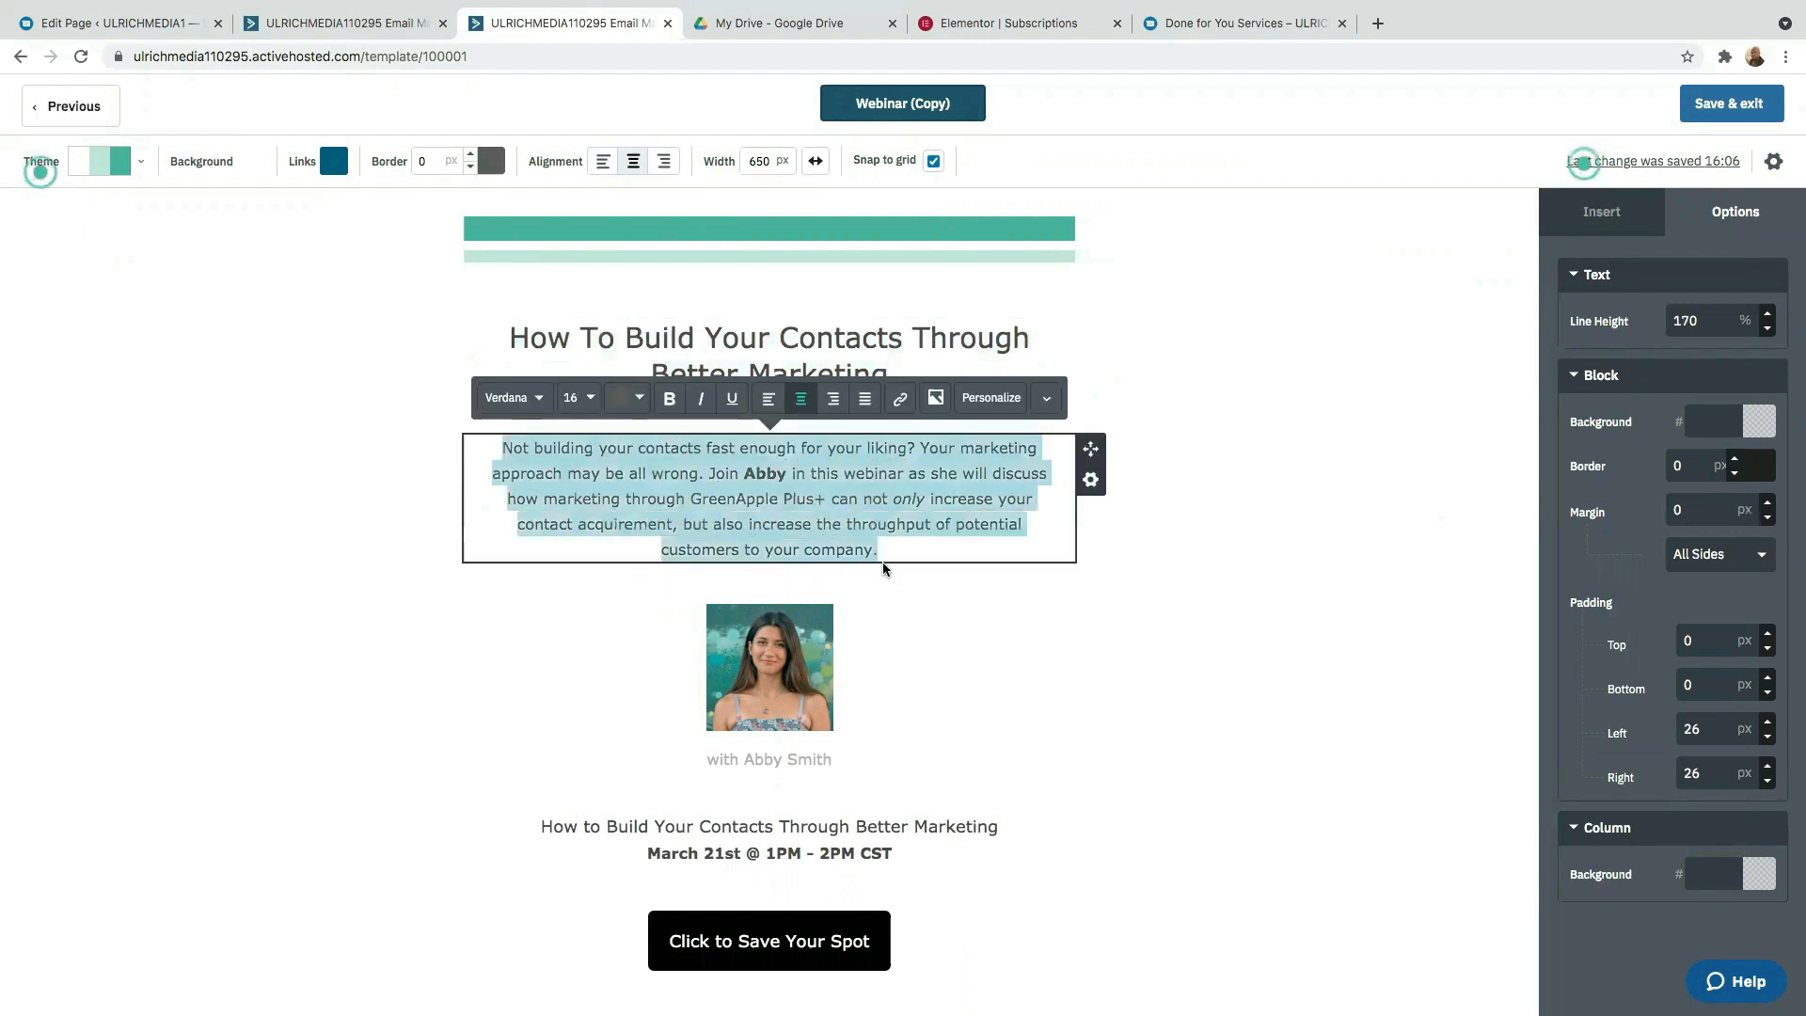
key("BackSpace")
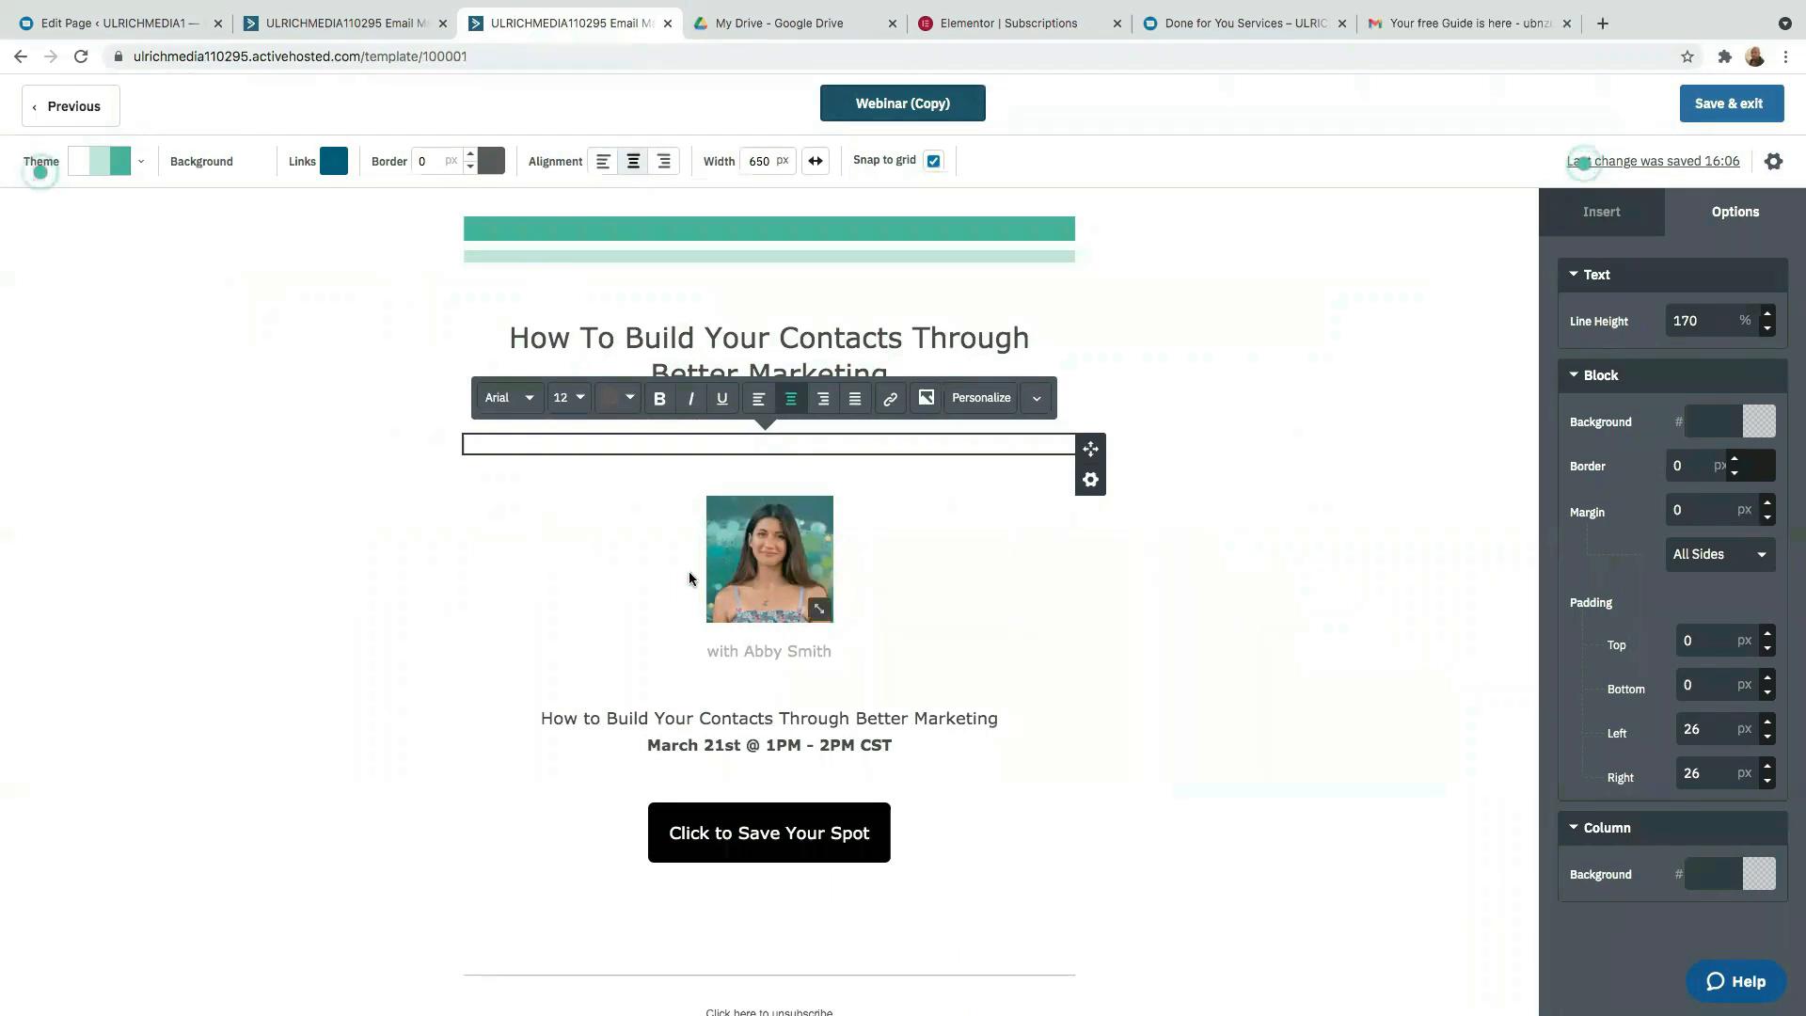
right_click(771, 444)
left_click(809, 567)
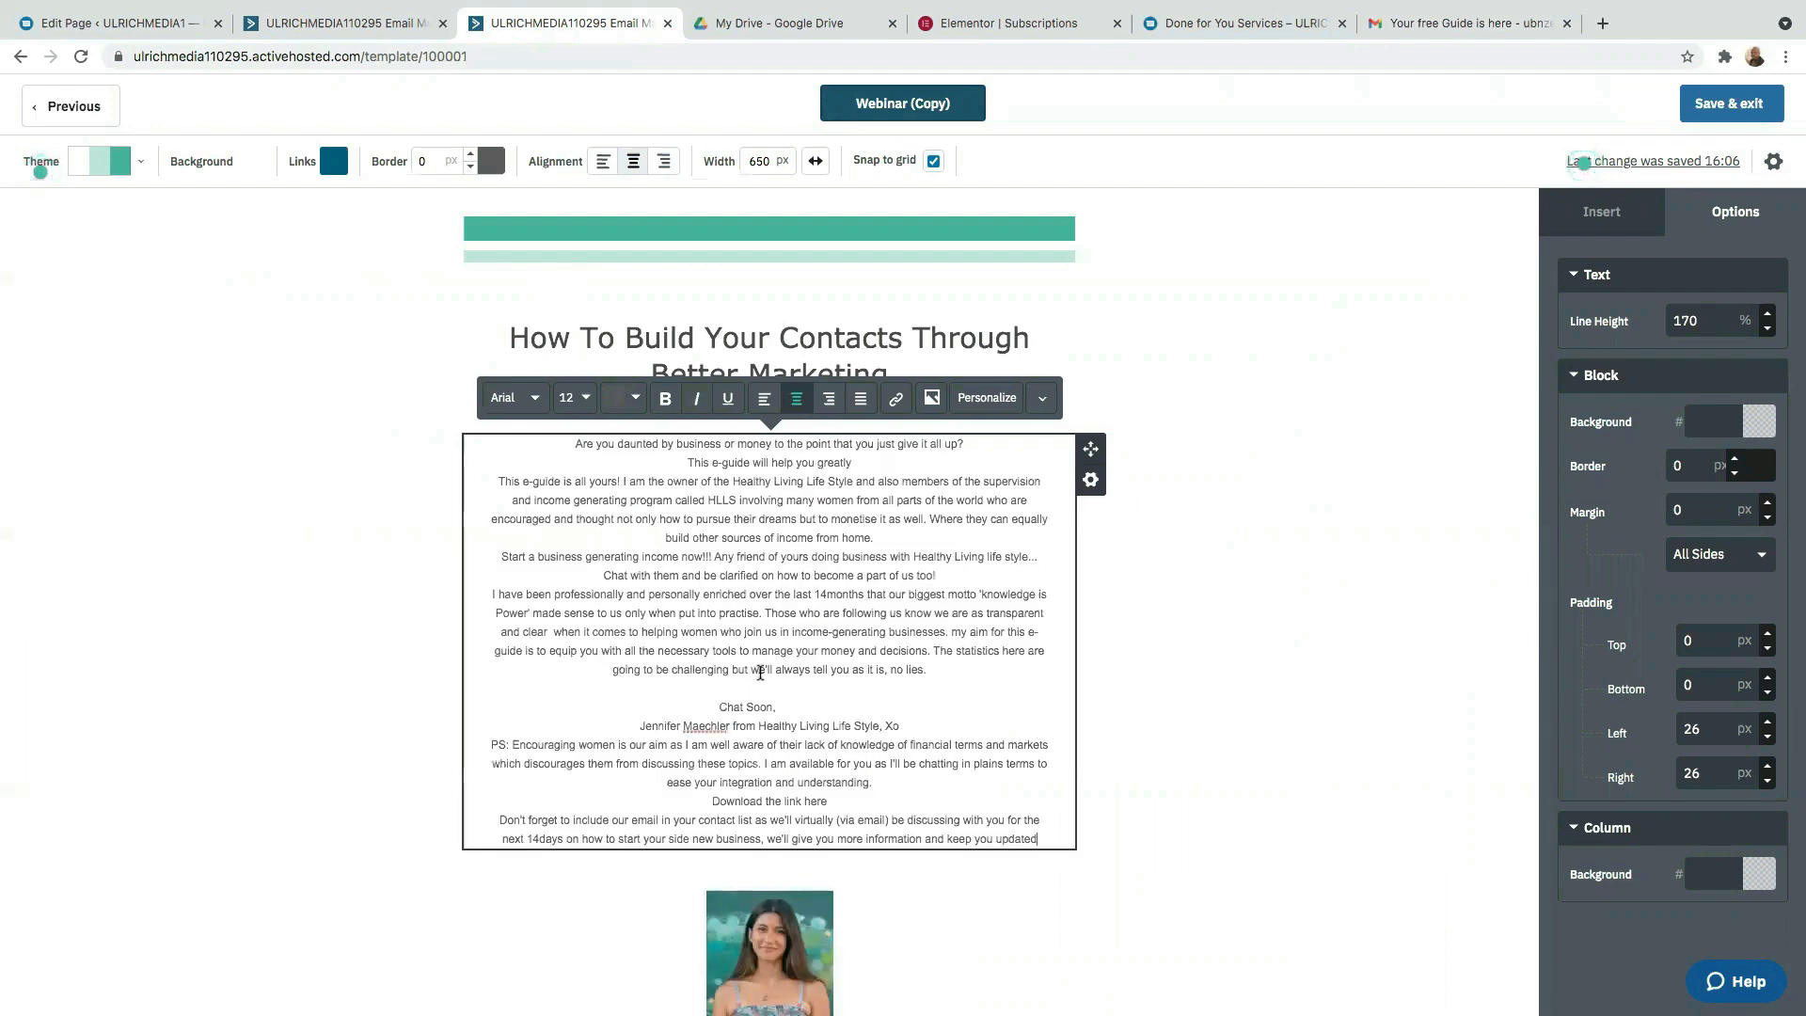
- Open the image library for the portrait below the body text, get past the Content Manager introduction and start adding a new image
scroll(757, 670, "down", 3)
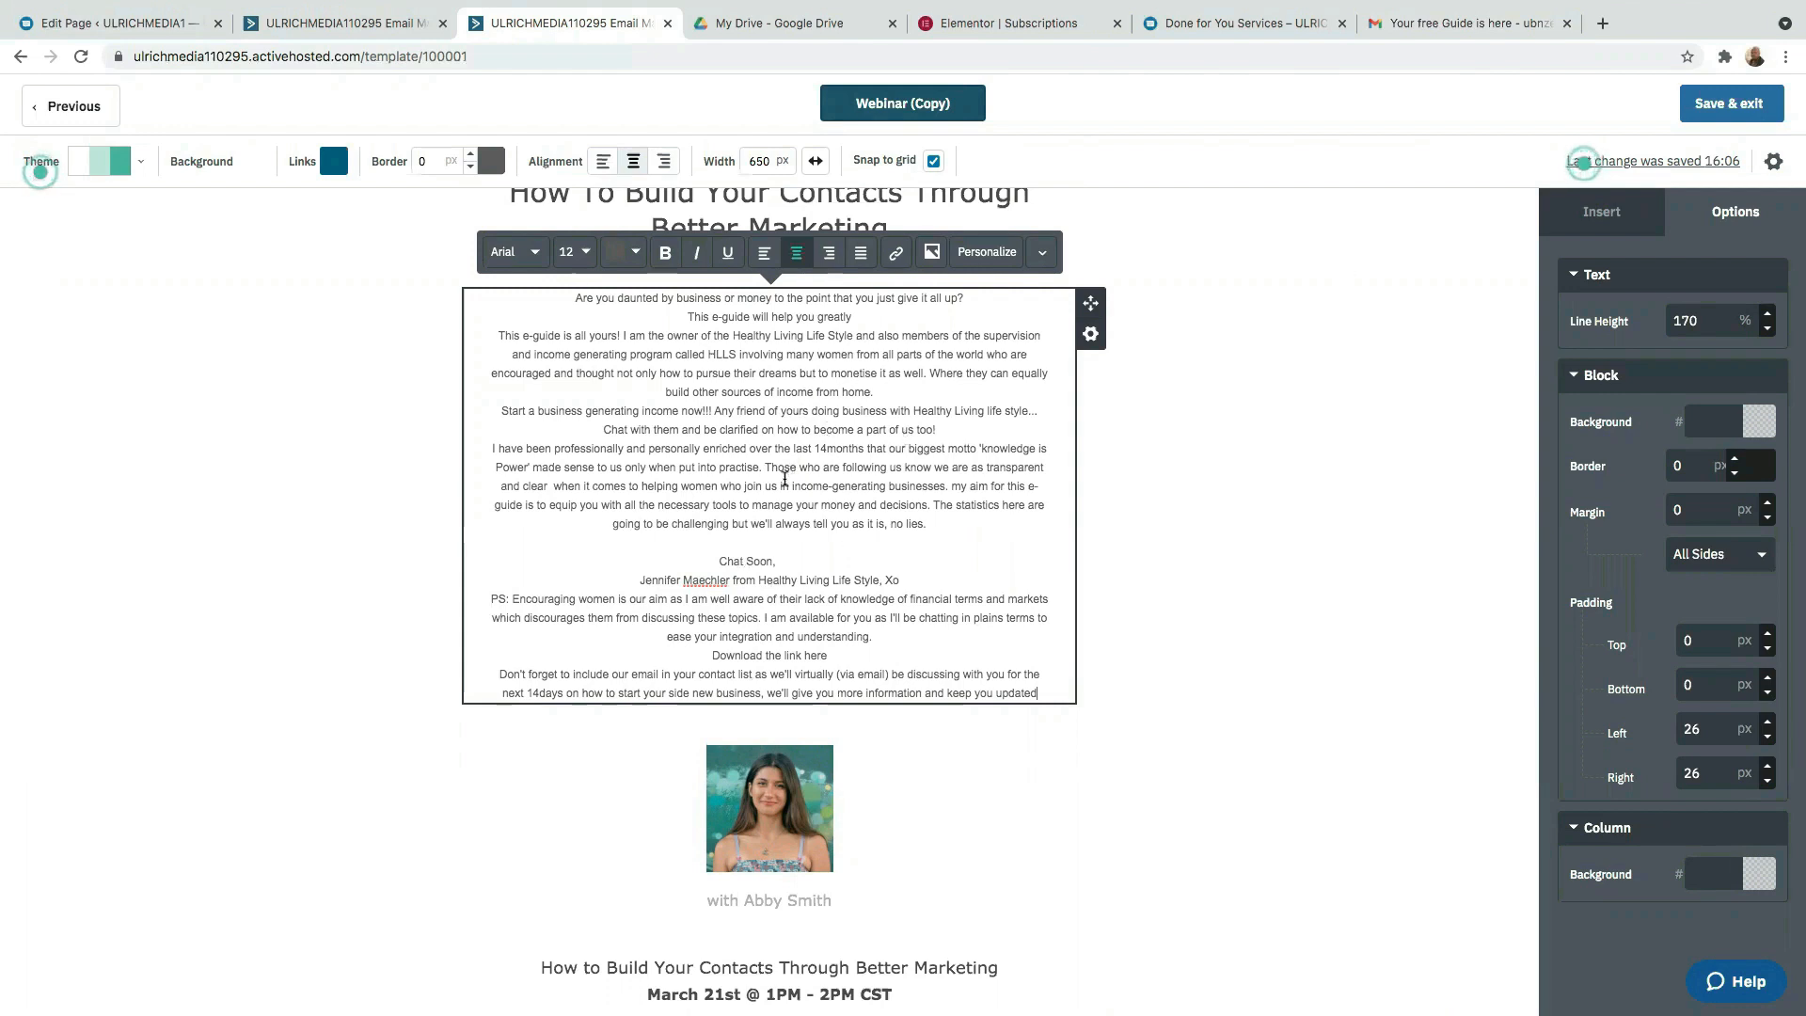
left_click(766, 820)
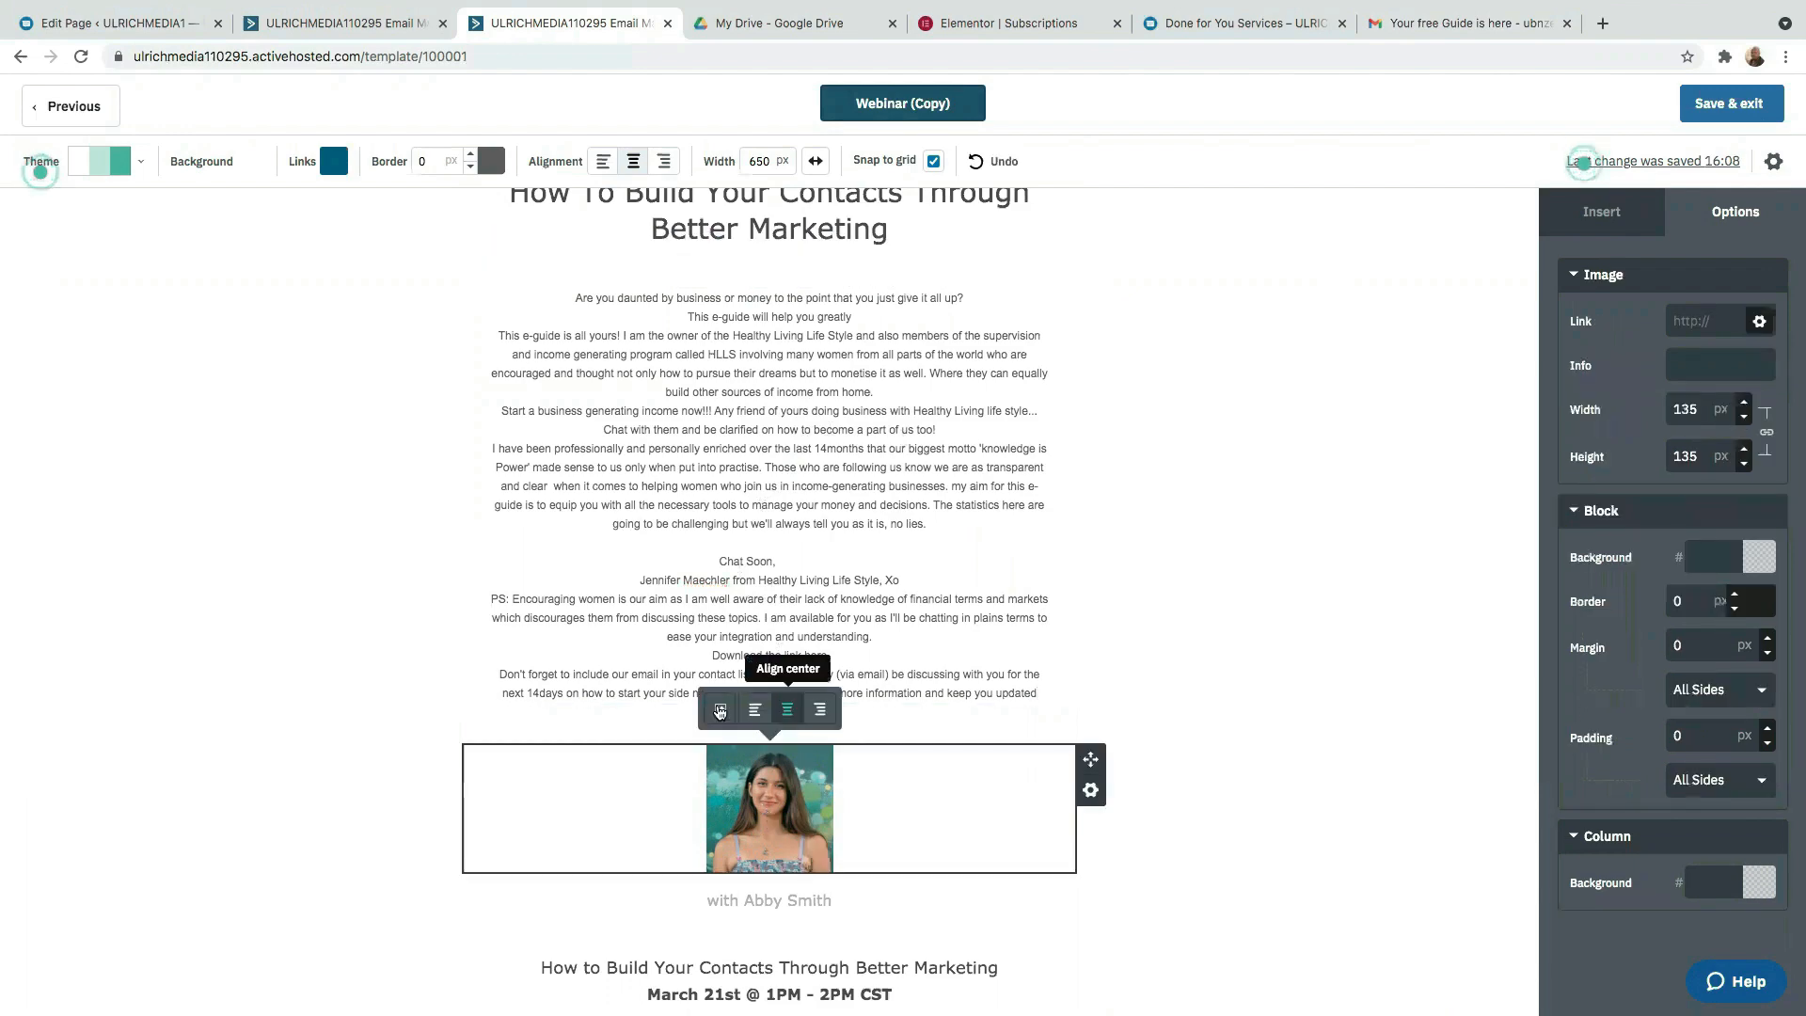
left_click(718, 709)
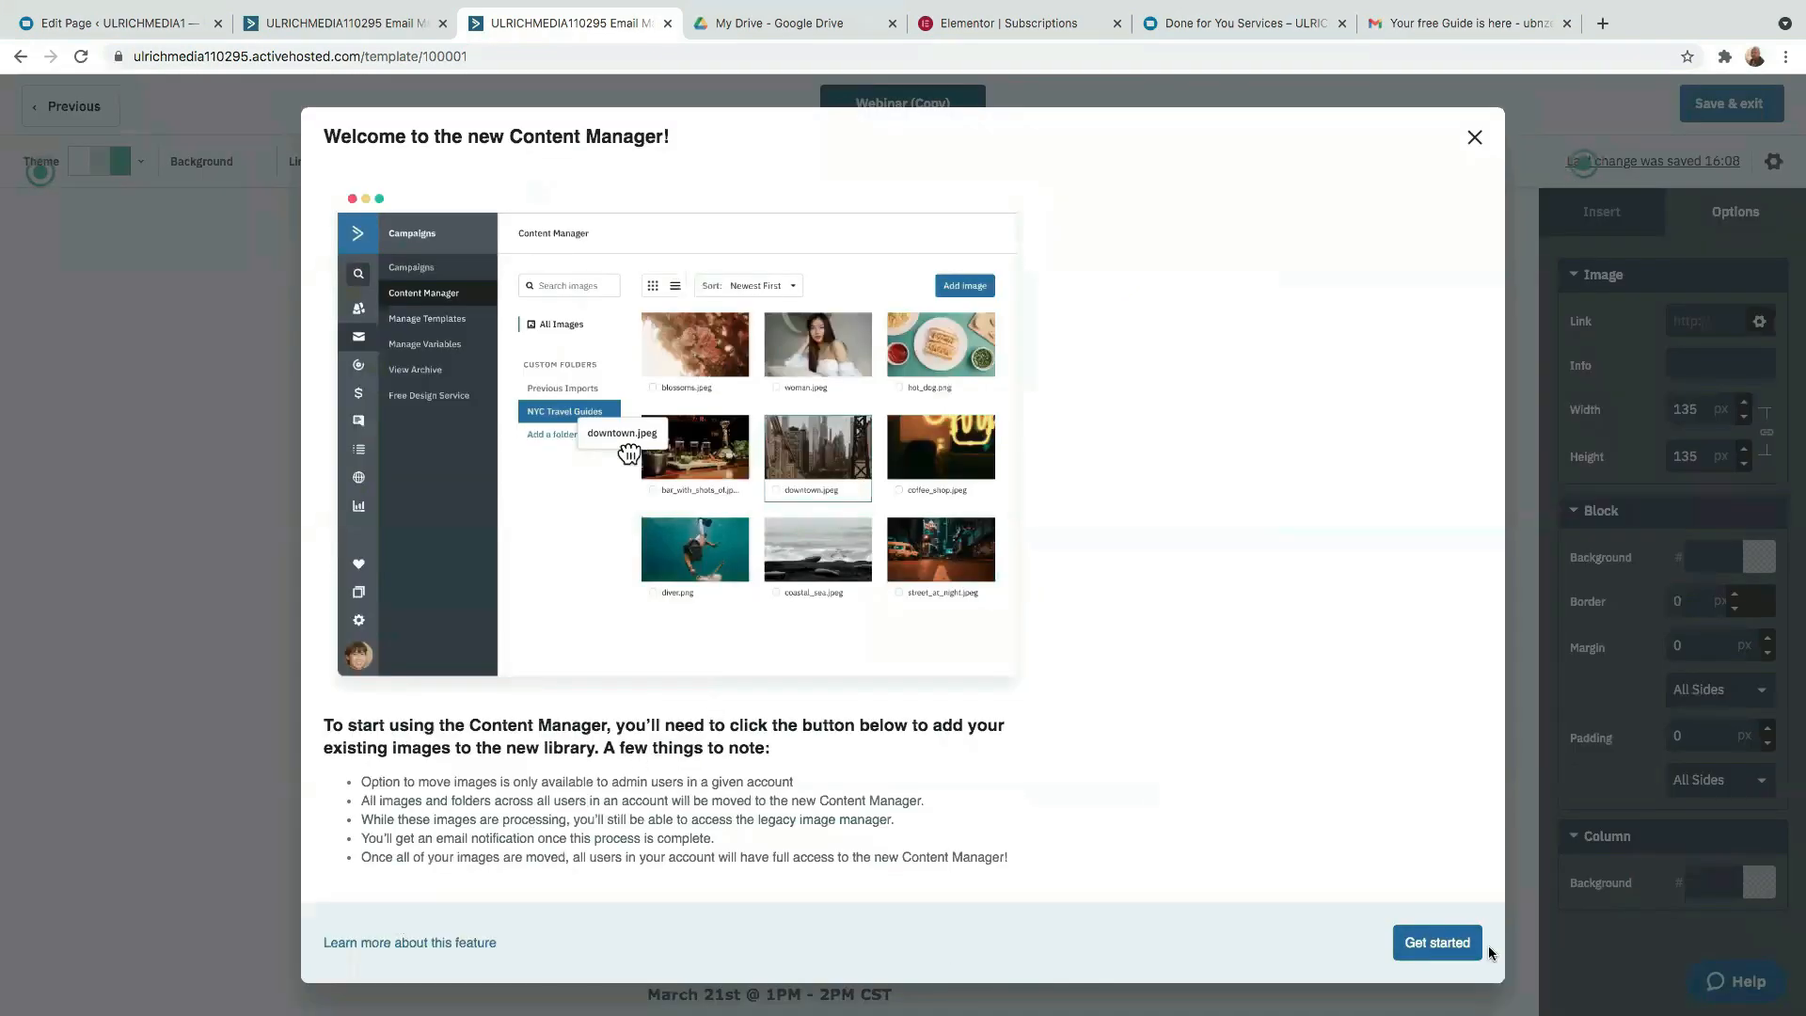
left_click(1444, 945)
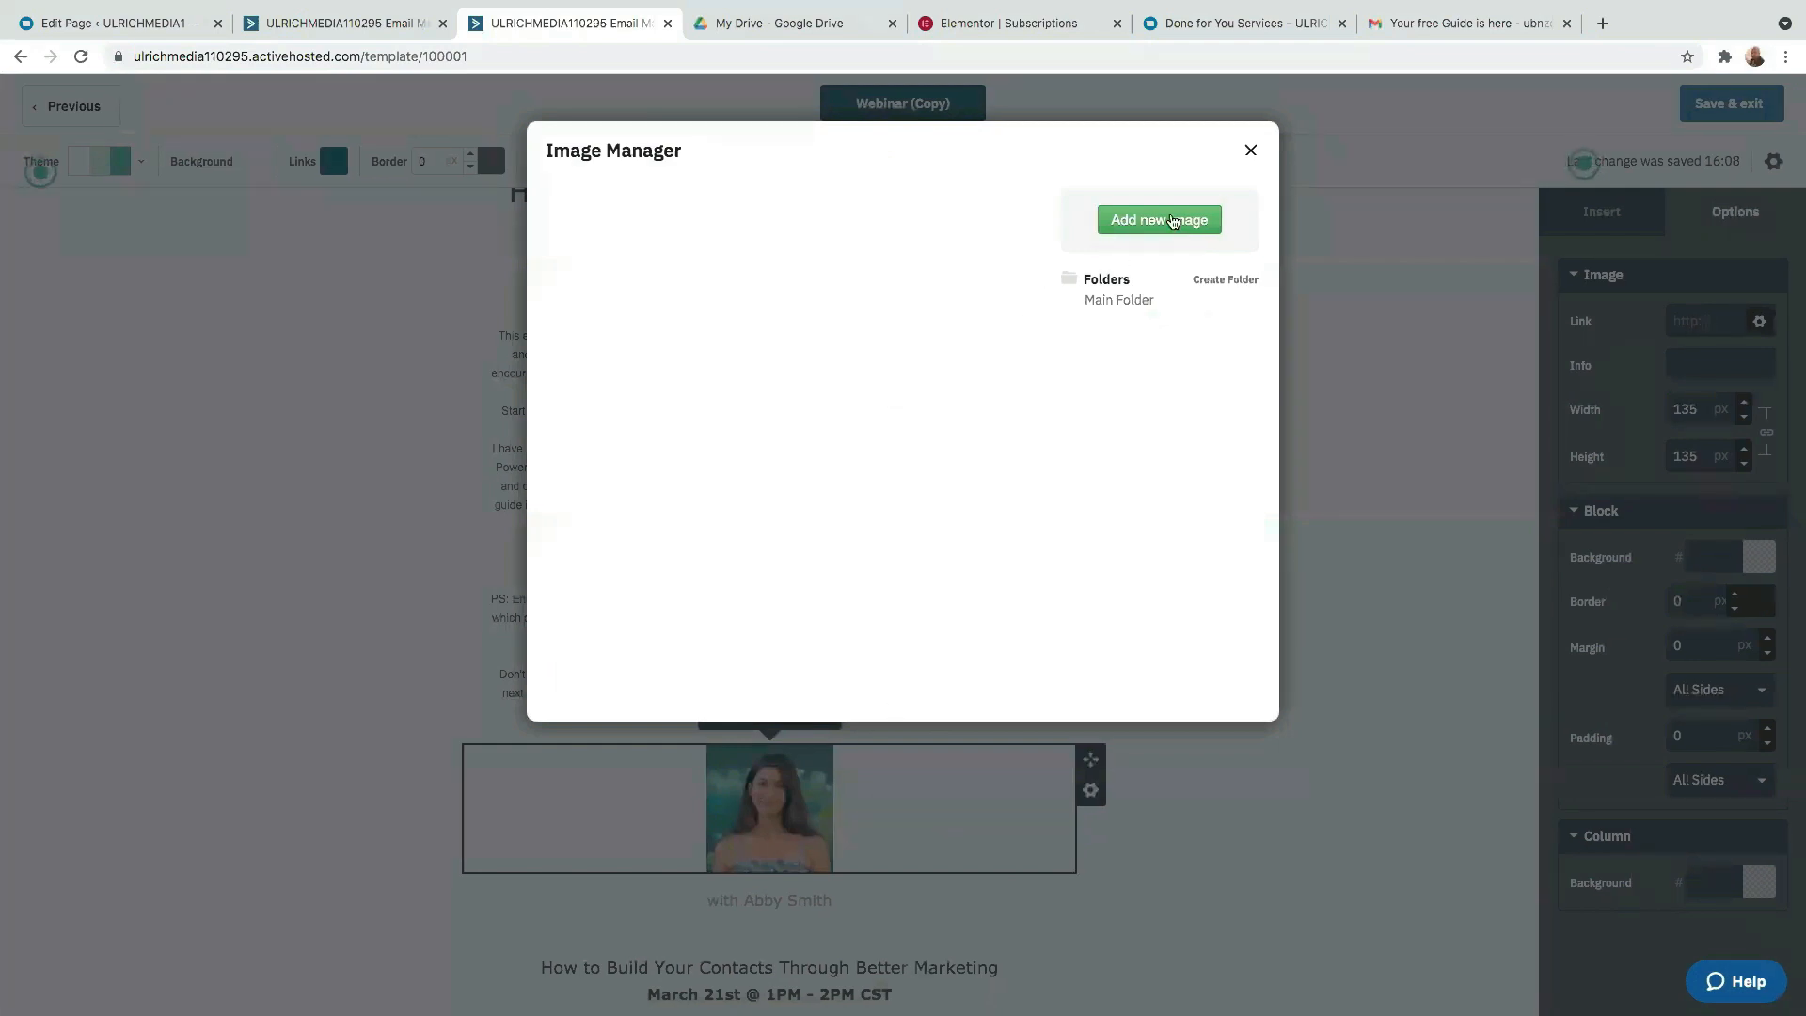
left_click(1173, 221)
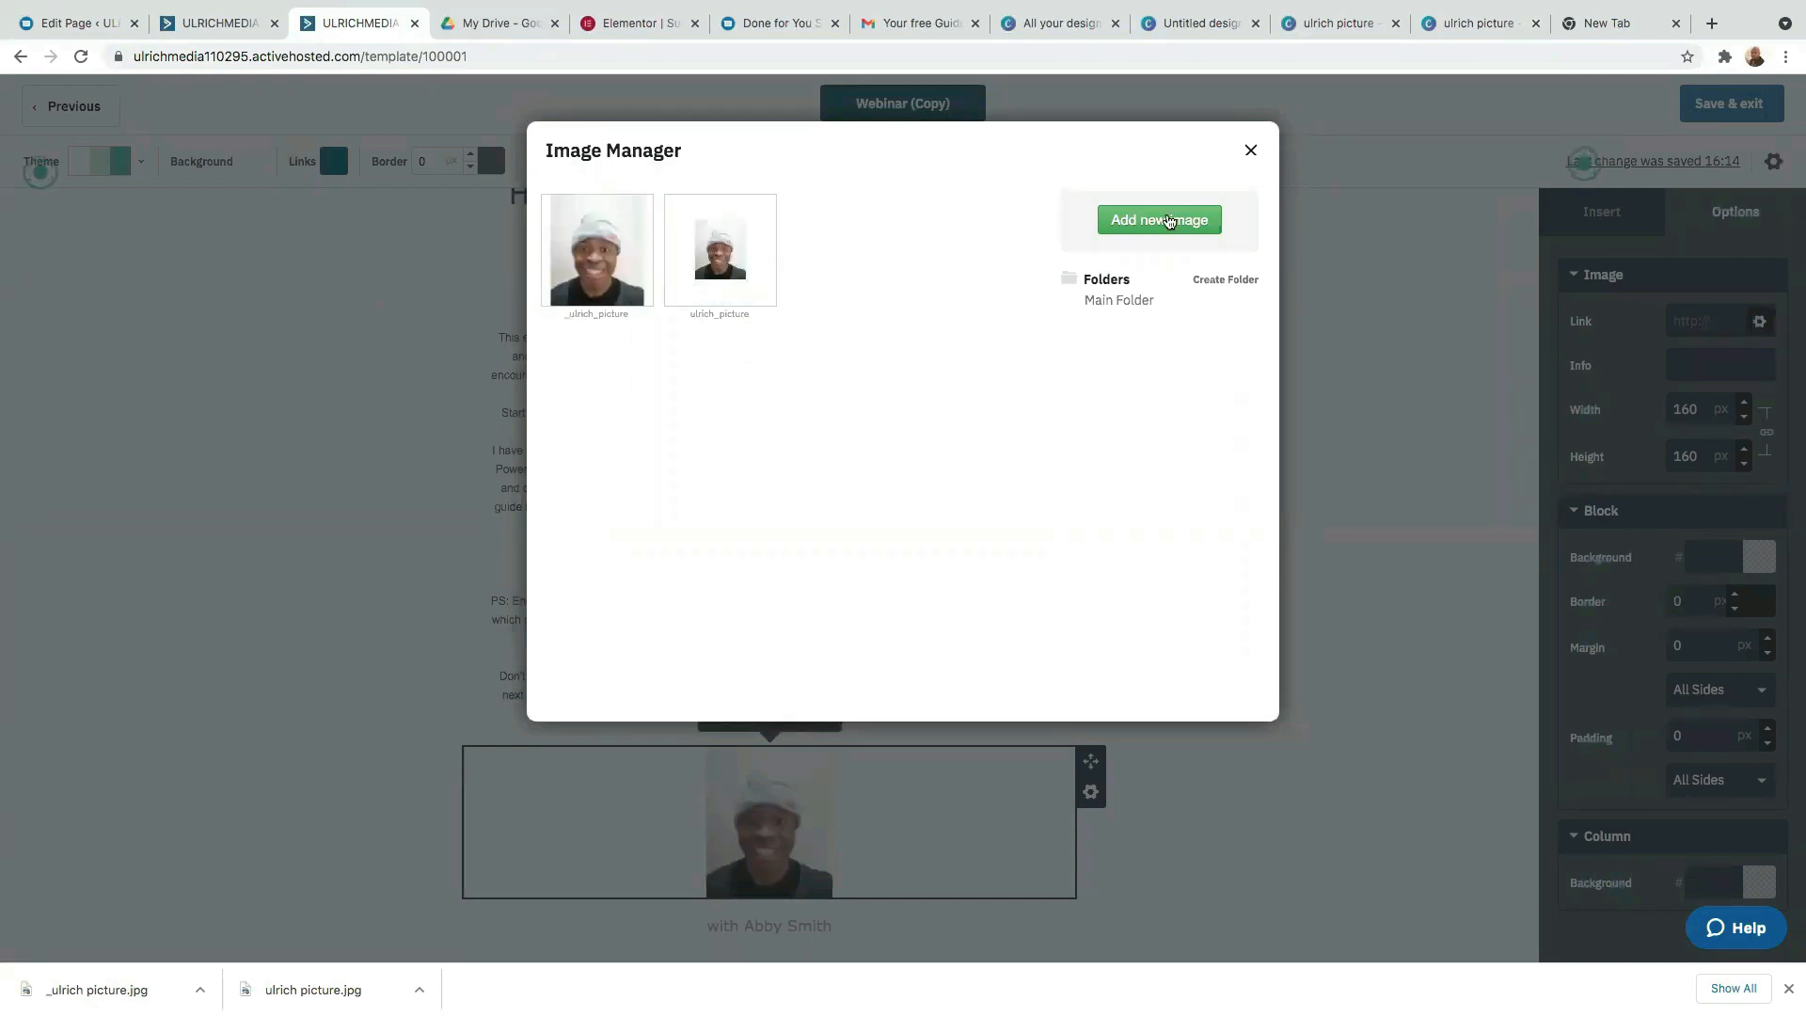
left_click(1169, 221)
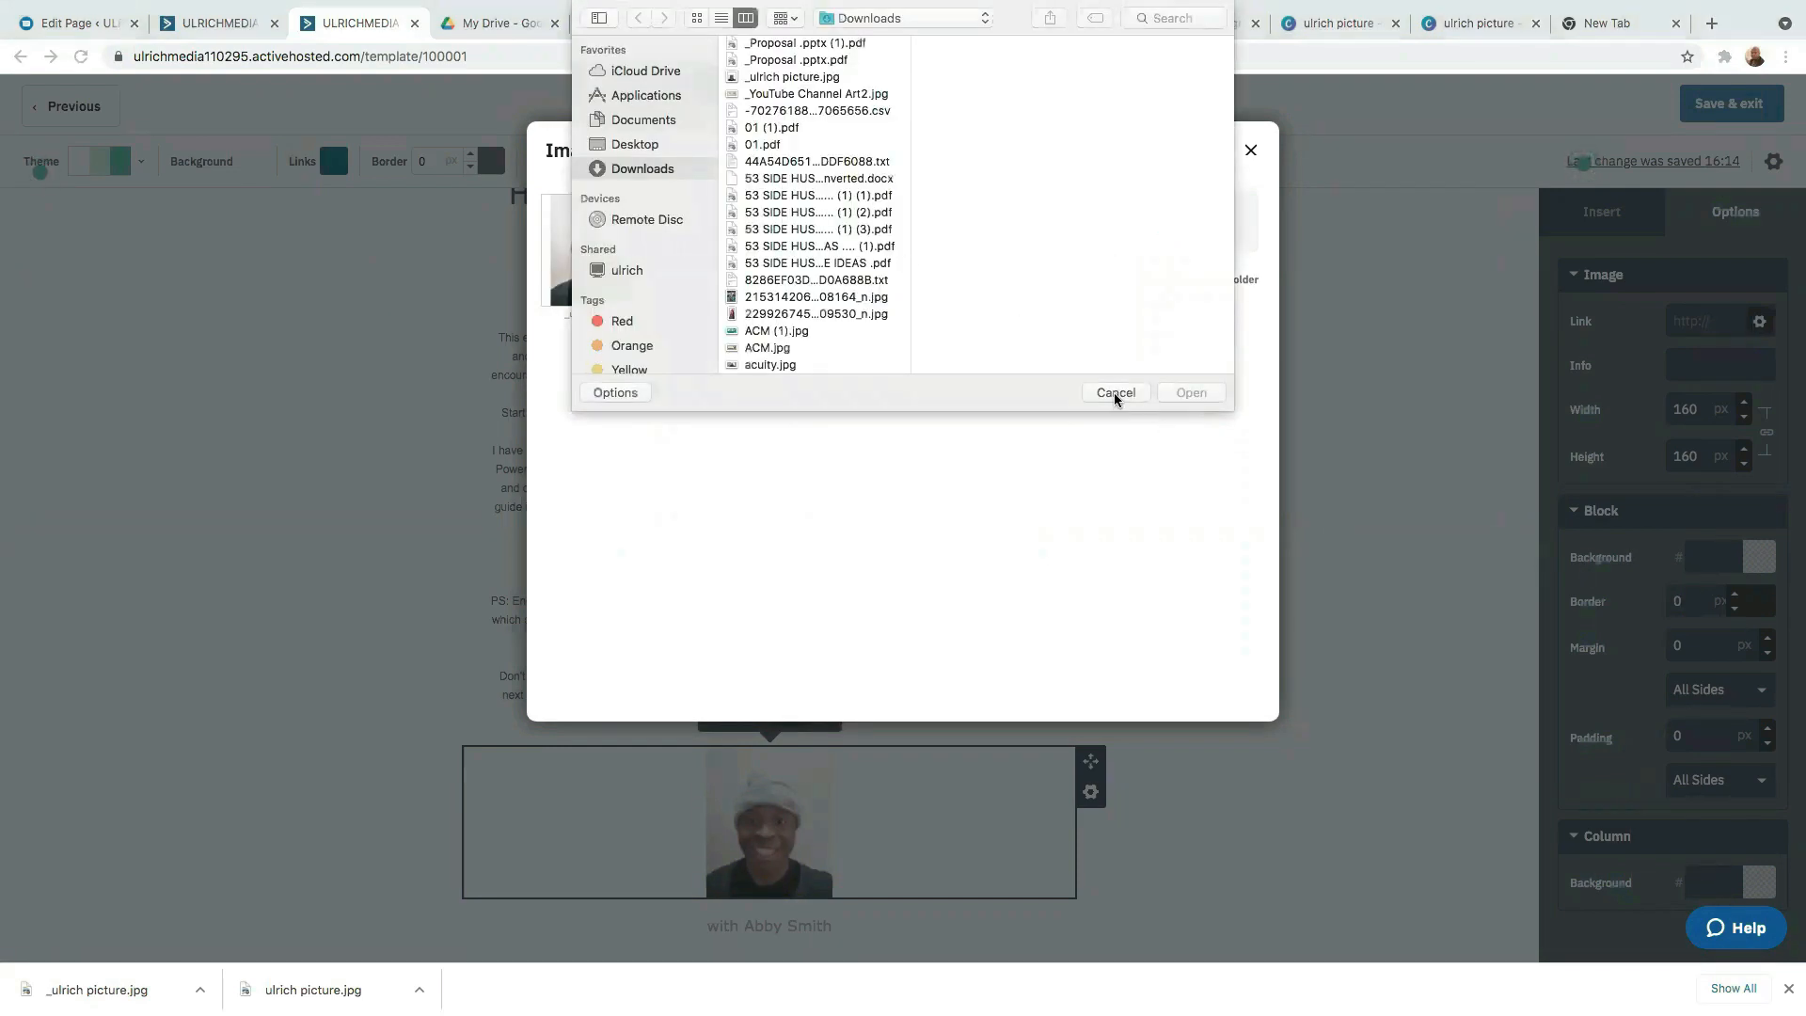
left_click(1115, 393)
mouse_move(601, 240)
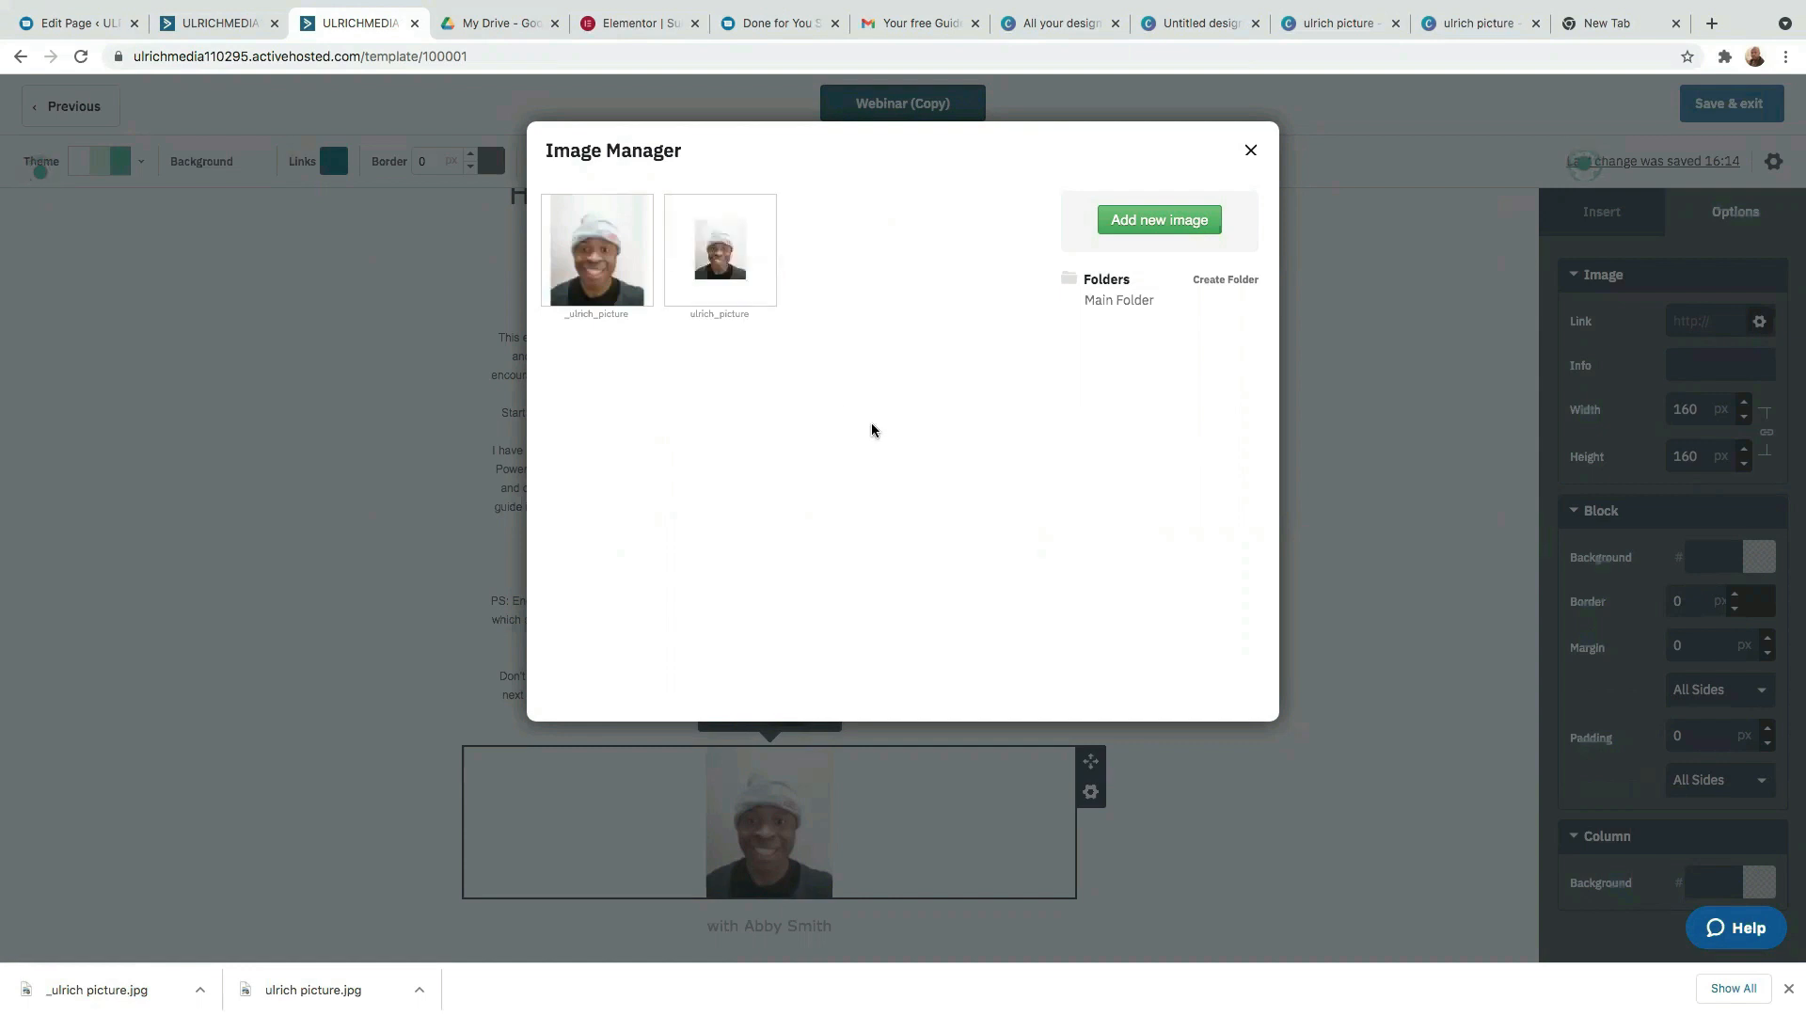
- Switch to Canva and enter a custom size of 160 x 160 px for a new design
left_click(1348, 23)
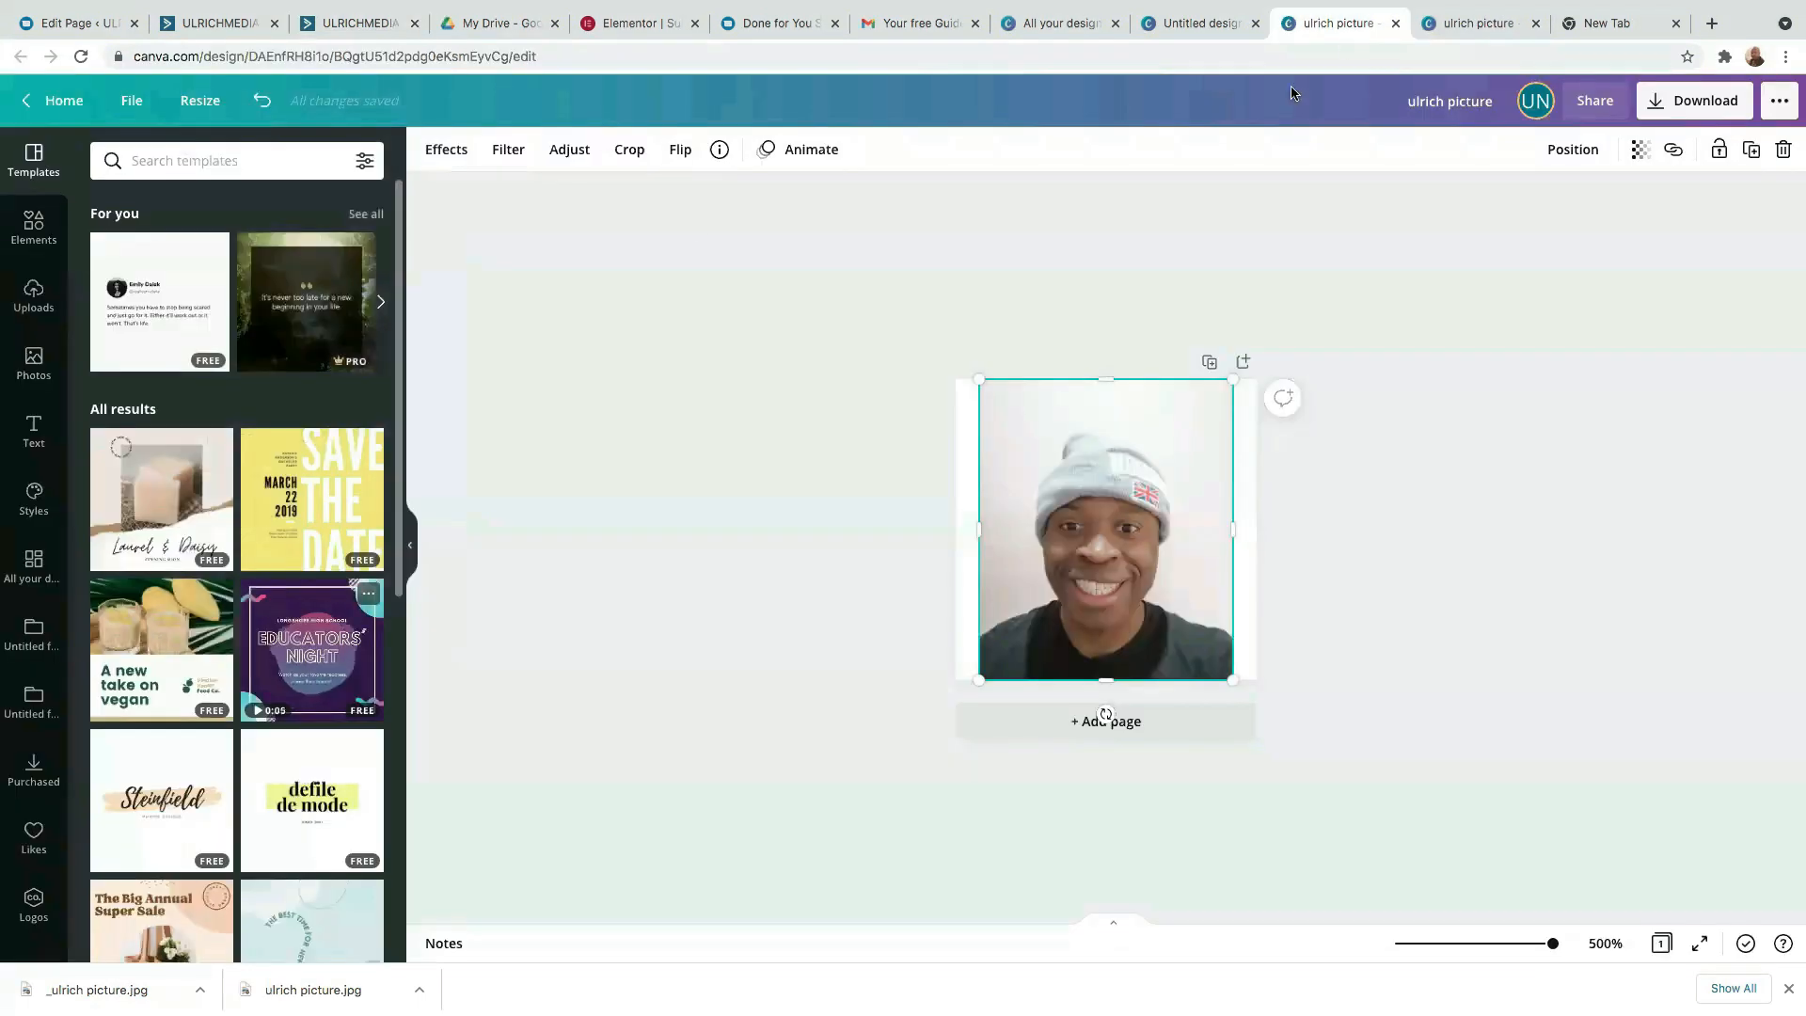
left_click(1071, 26)
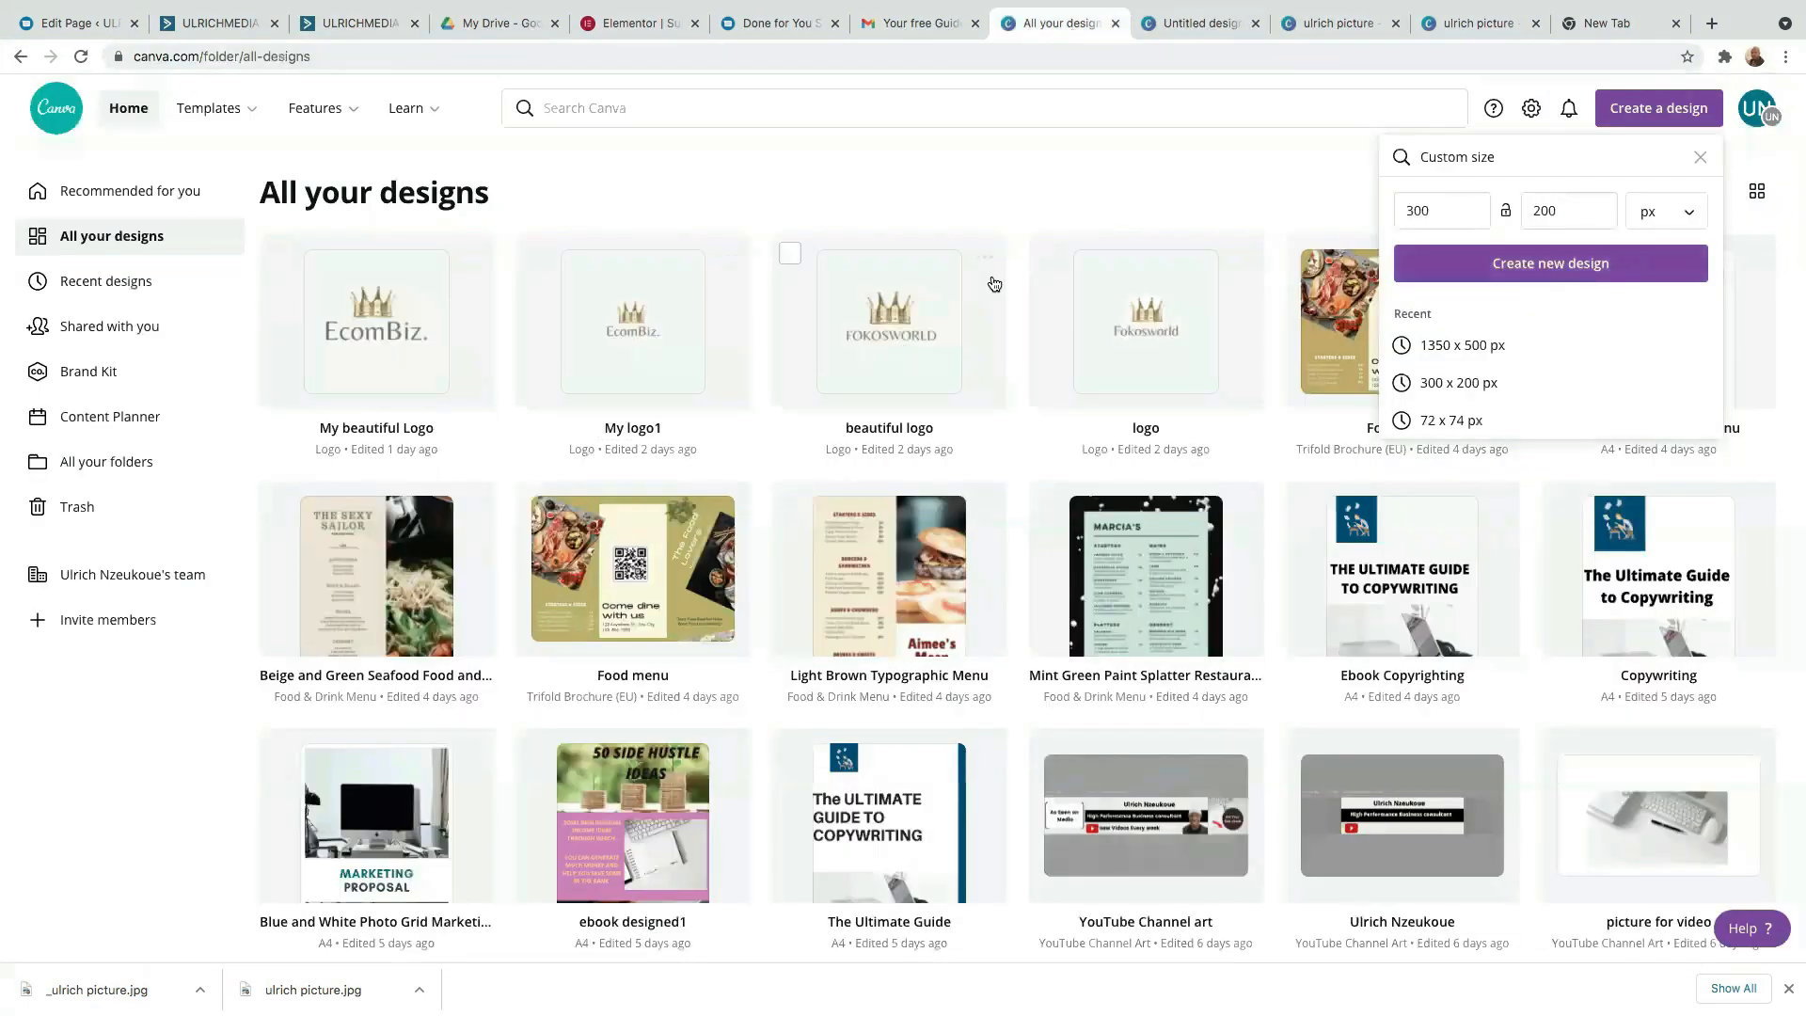
left_click(971, 186)
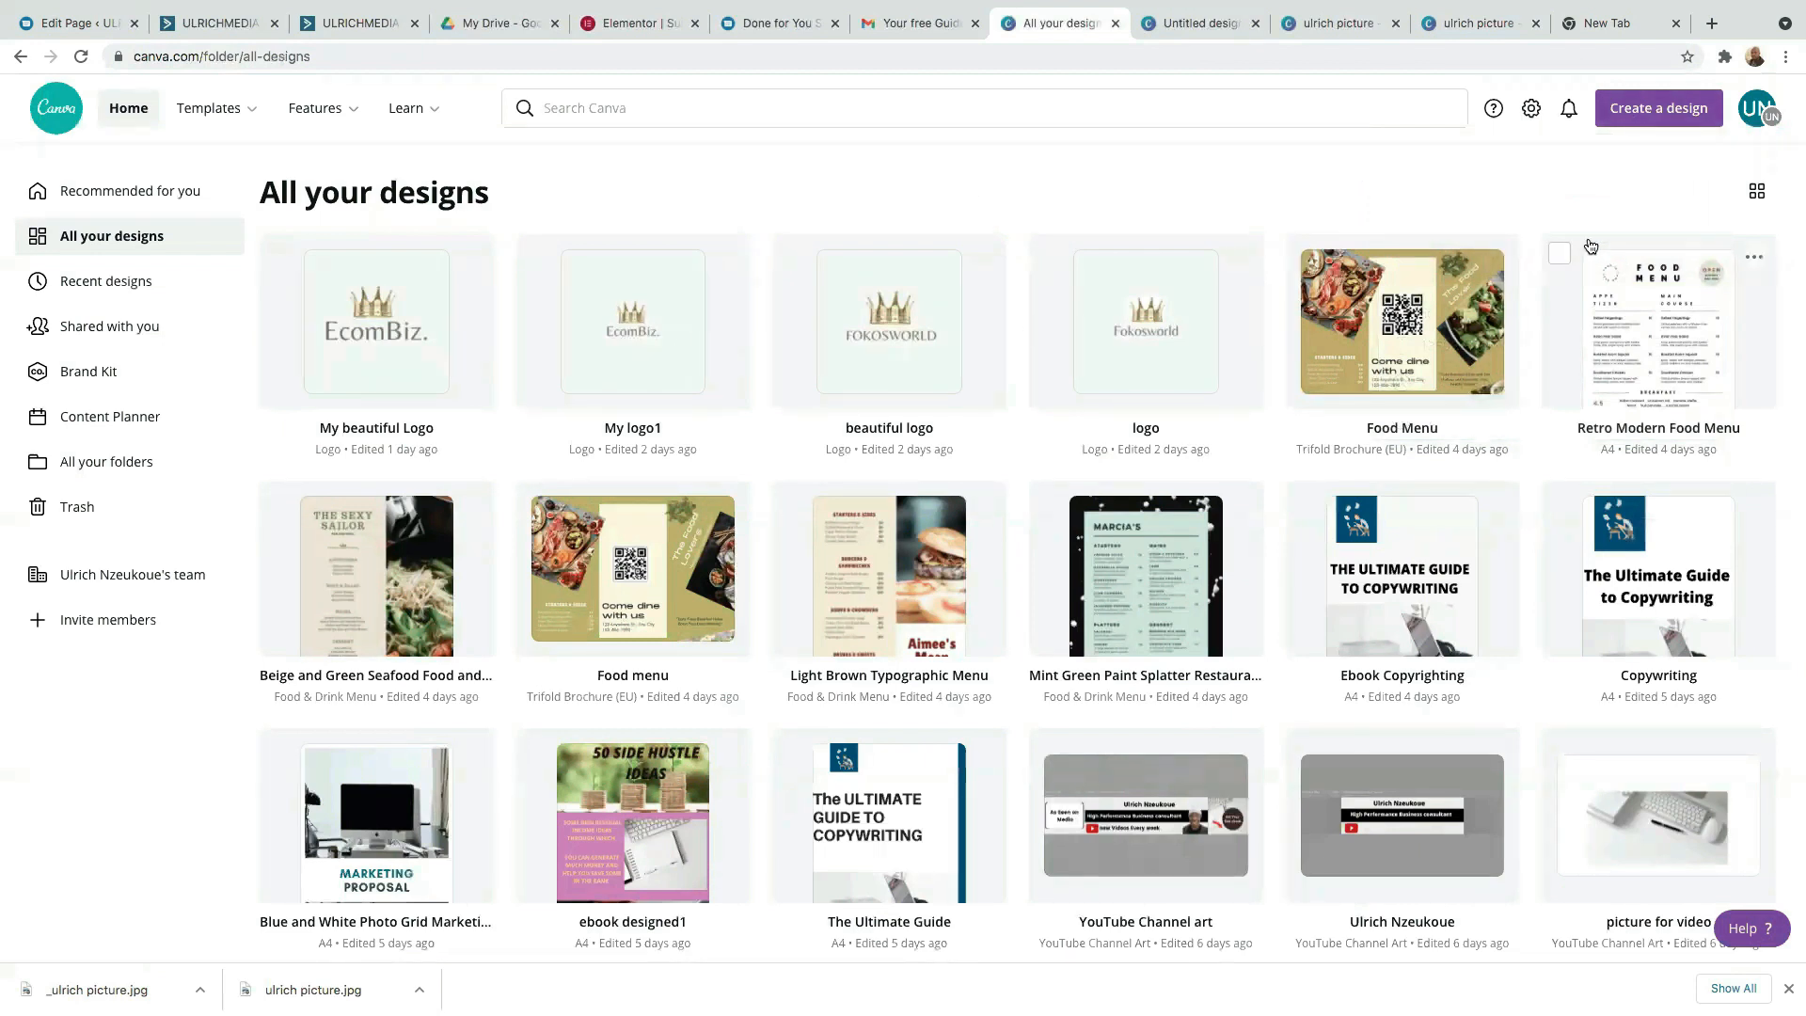
left_click(1639, 113)
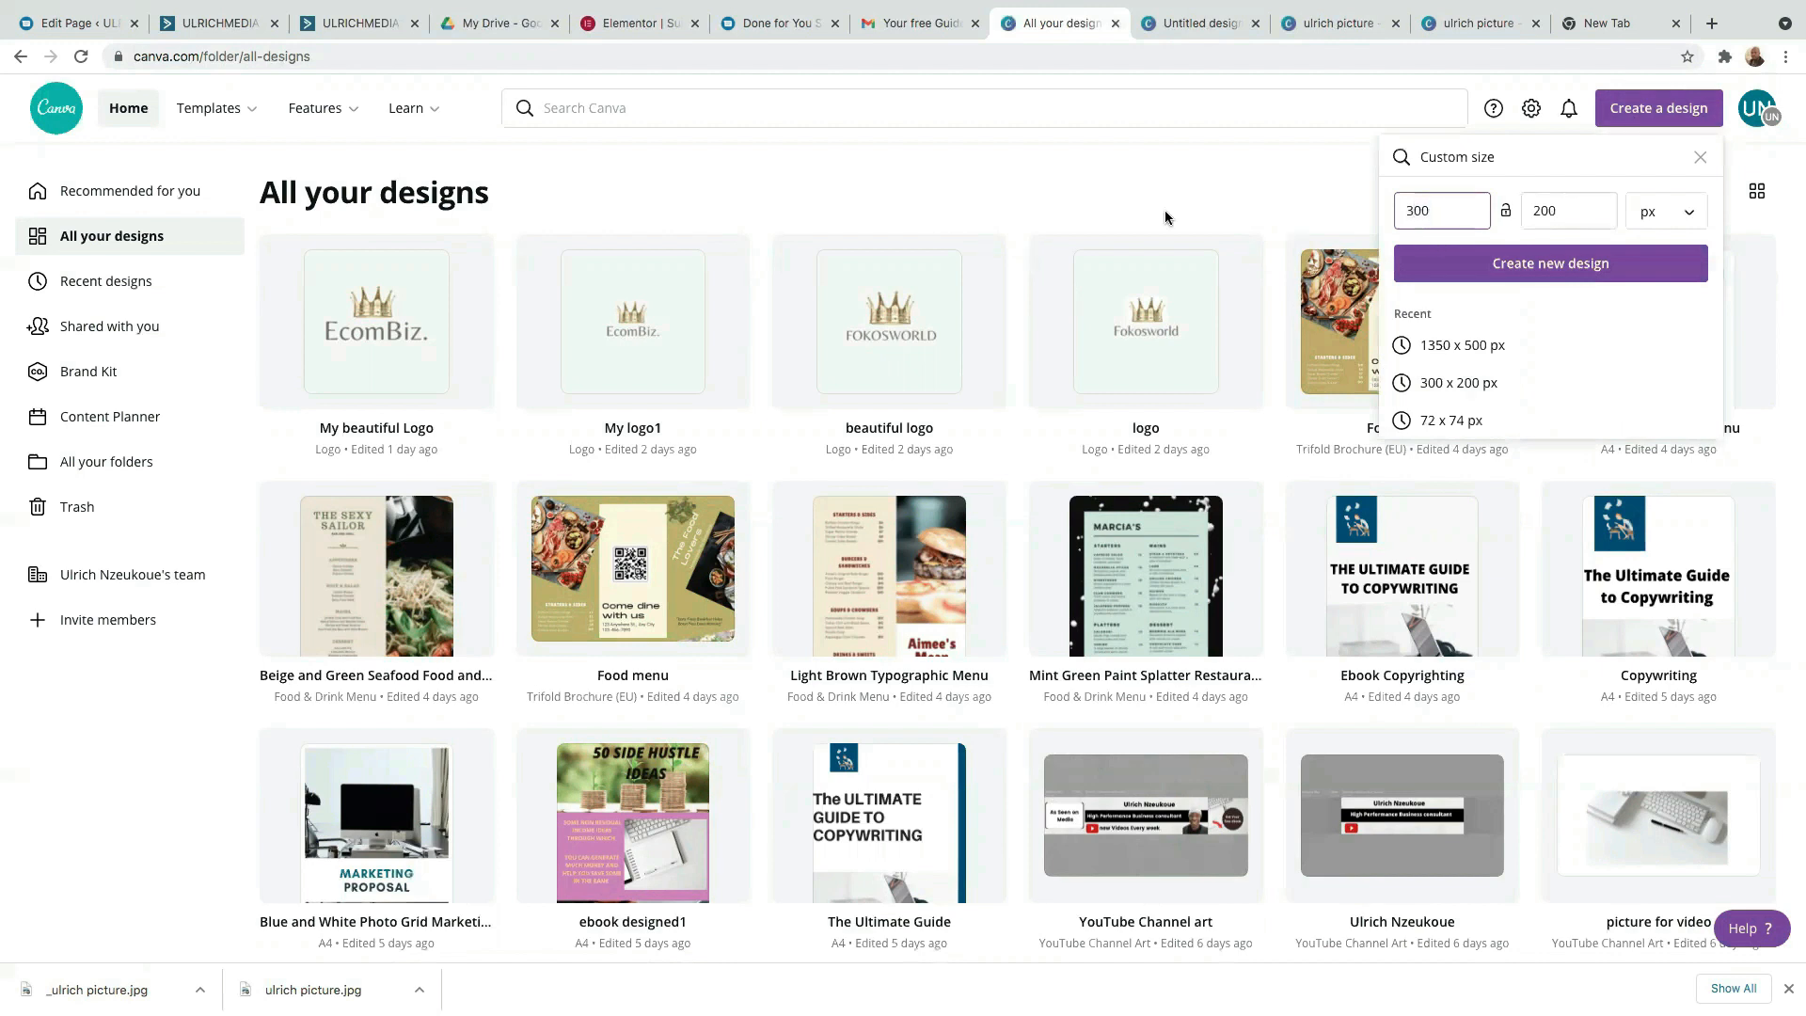
key("BackSpace")
key("BackSpace")
key("BackSpace")
type("16")
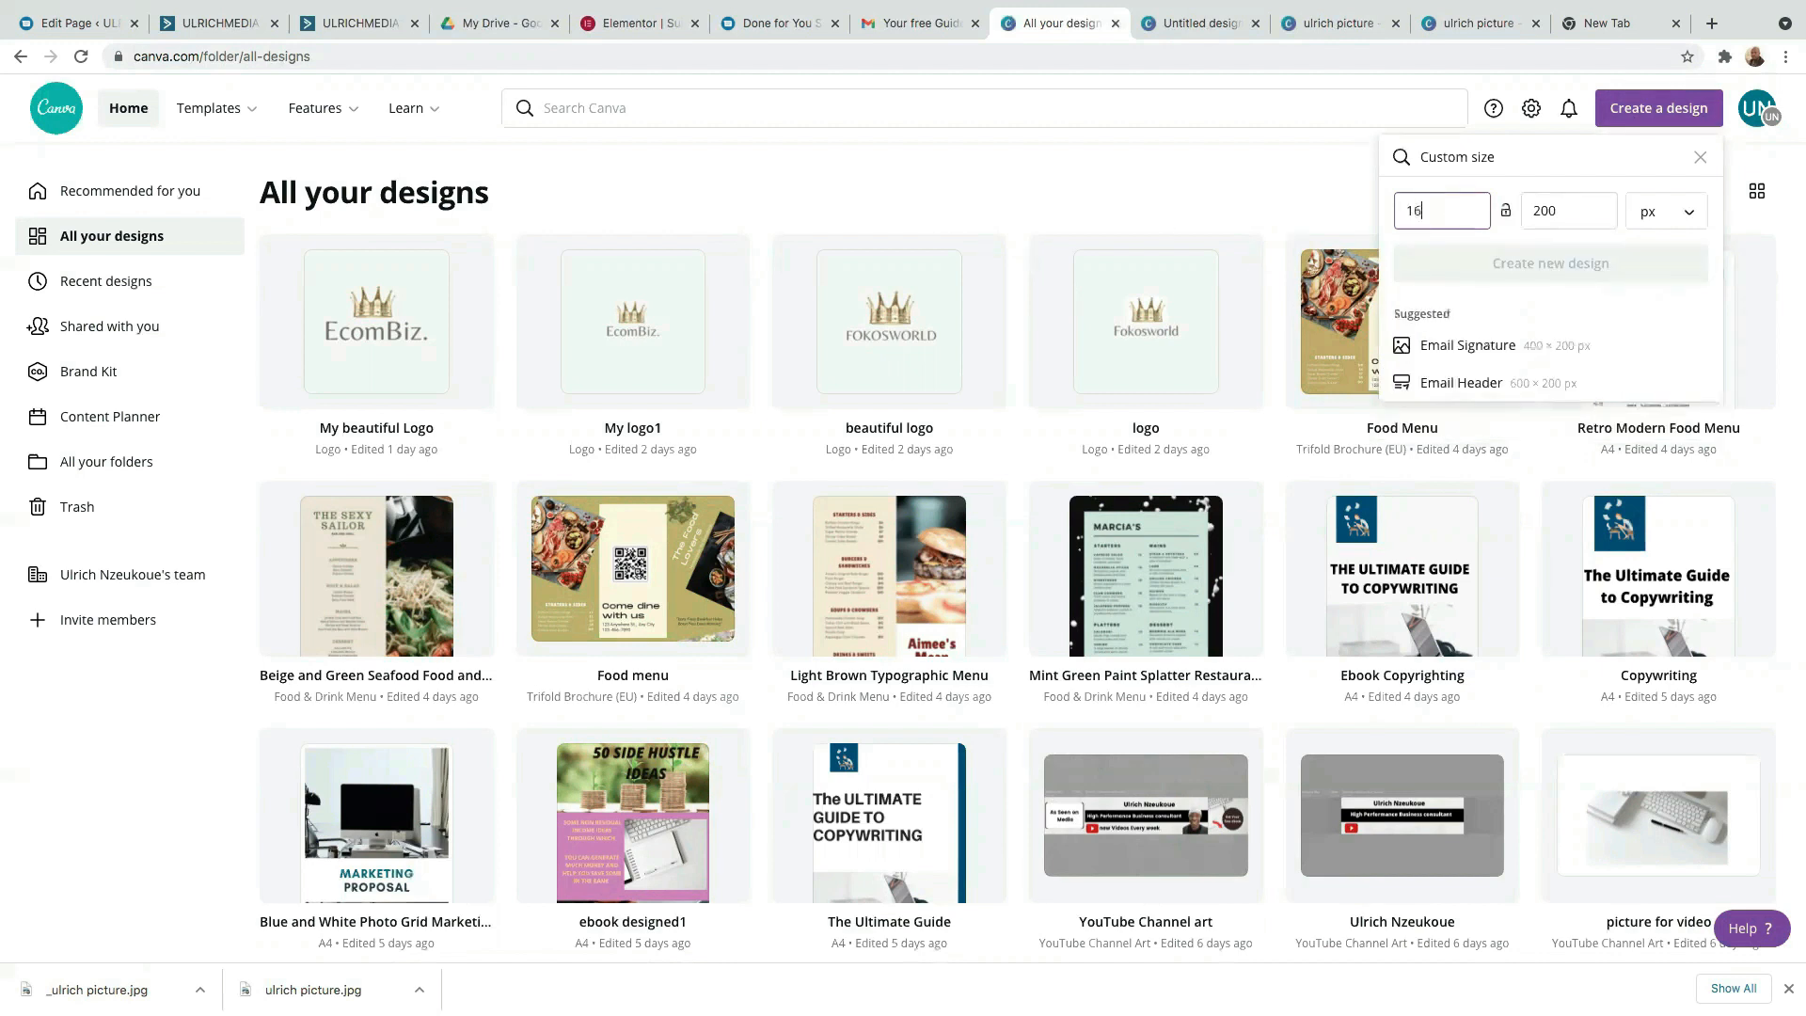
type("0")
key("Tab")
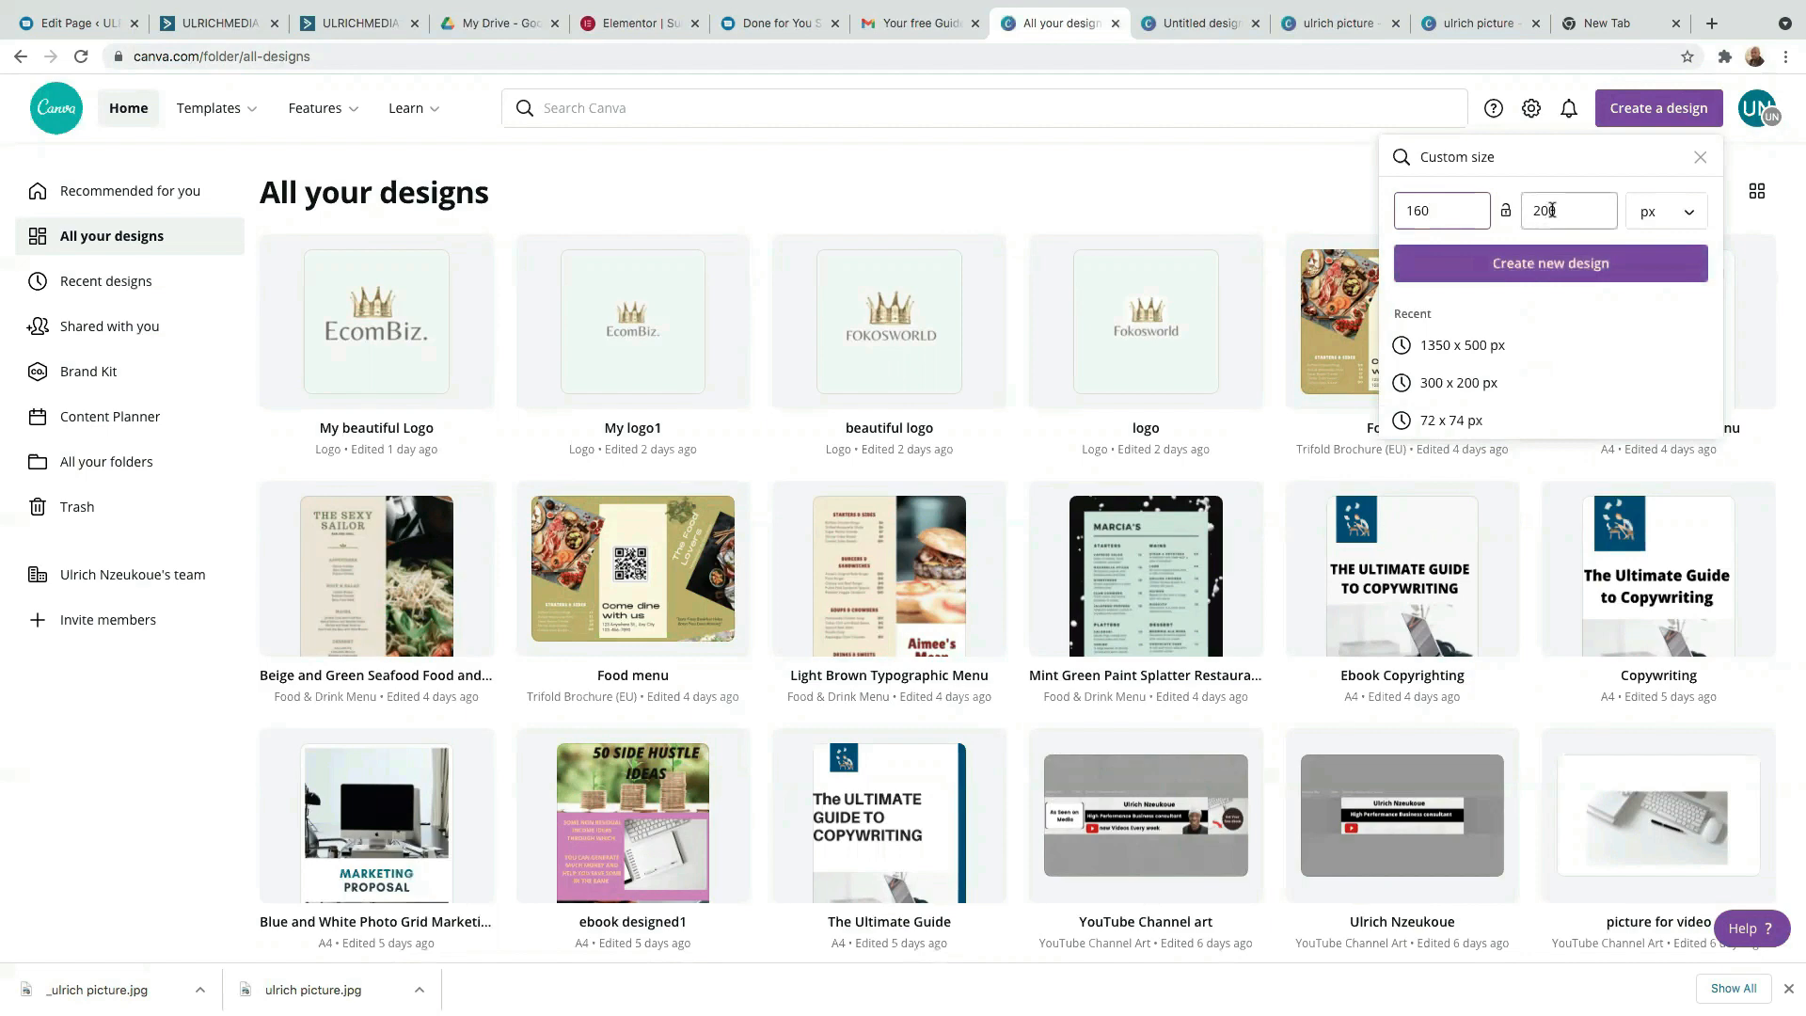
type("160")
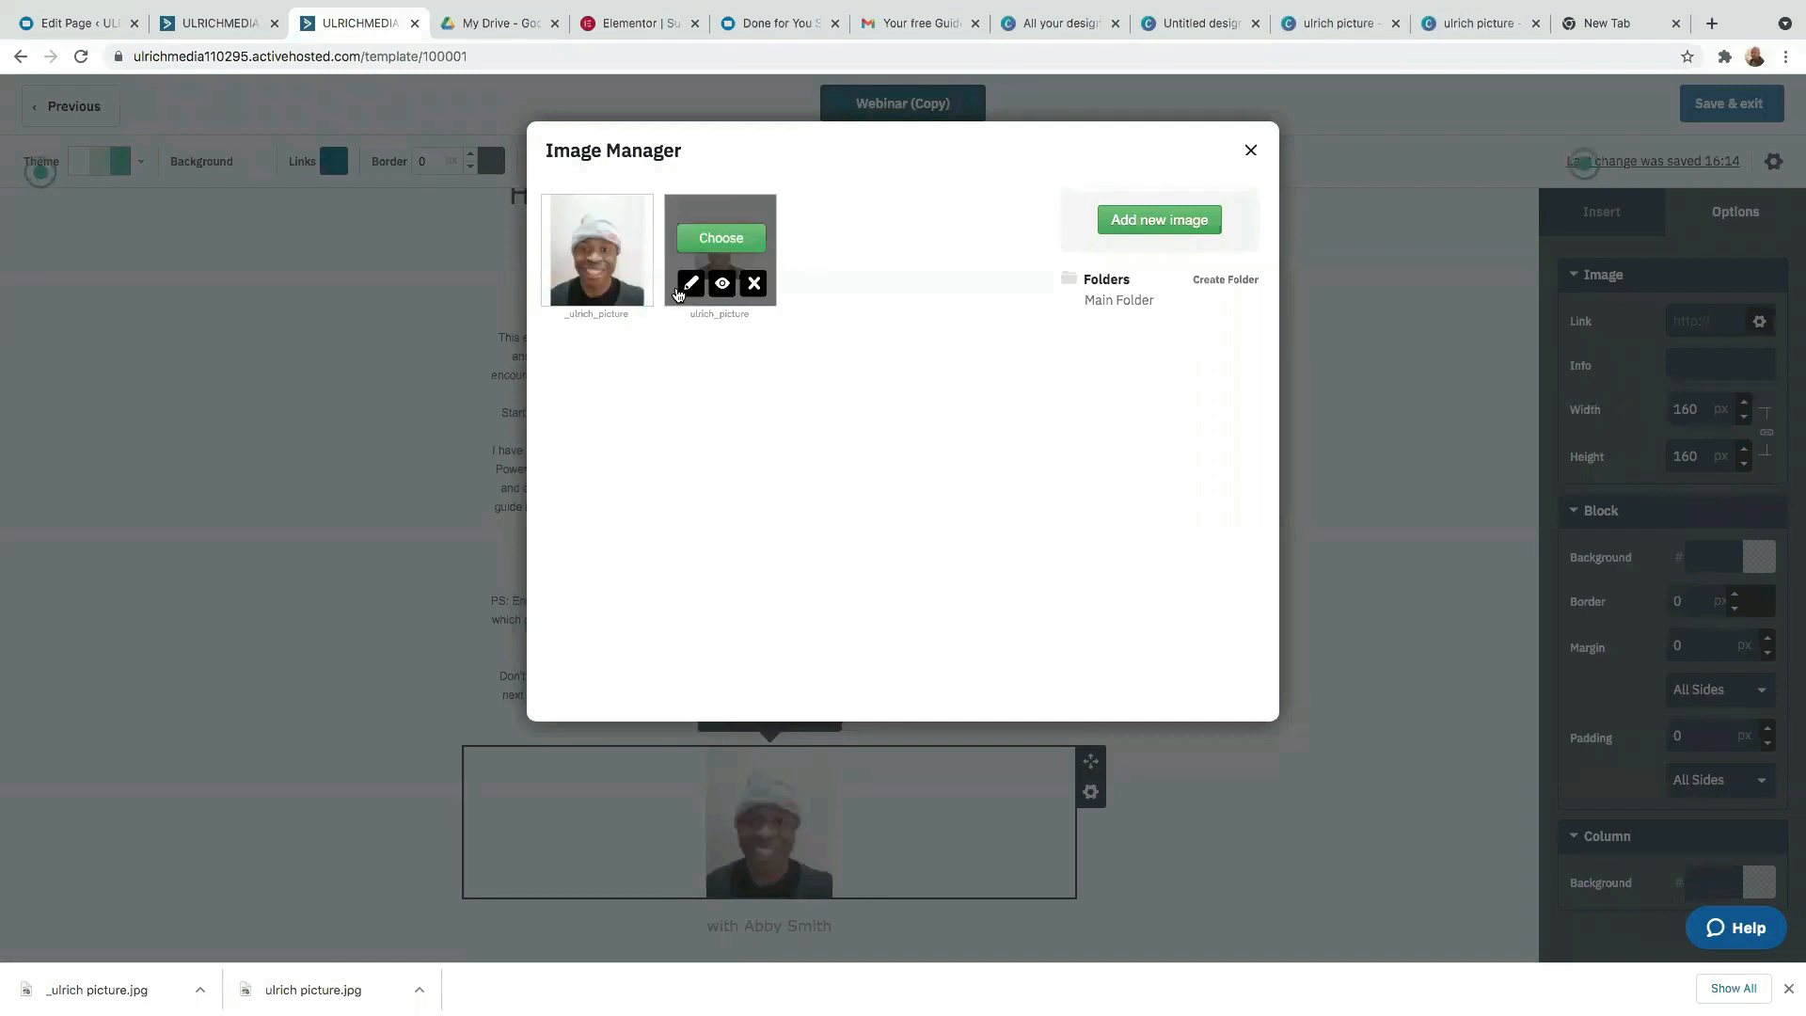
- Choose the first uploaded portrait in the Image Manager for the email's image block
left_click(596, 242)
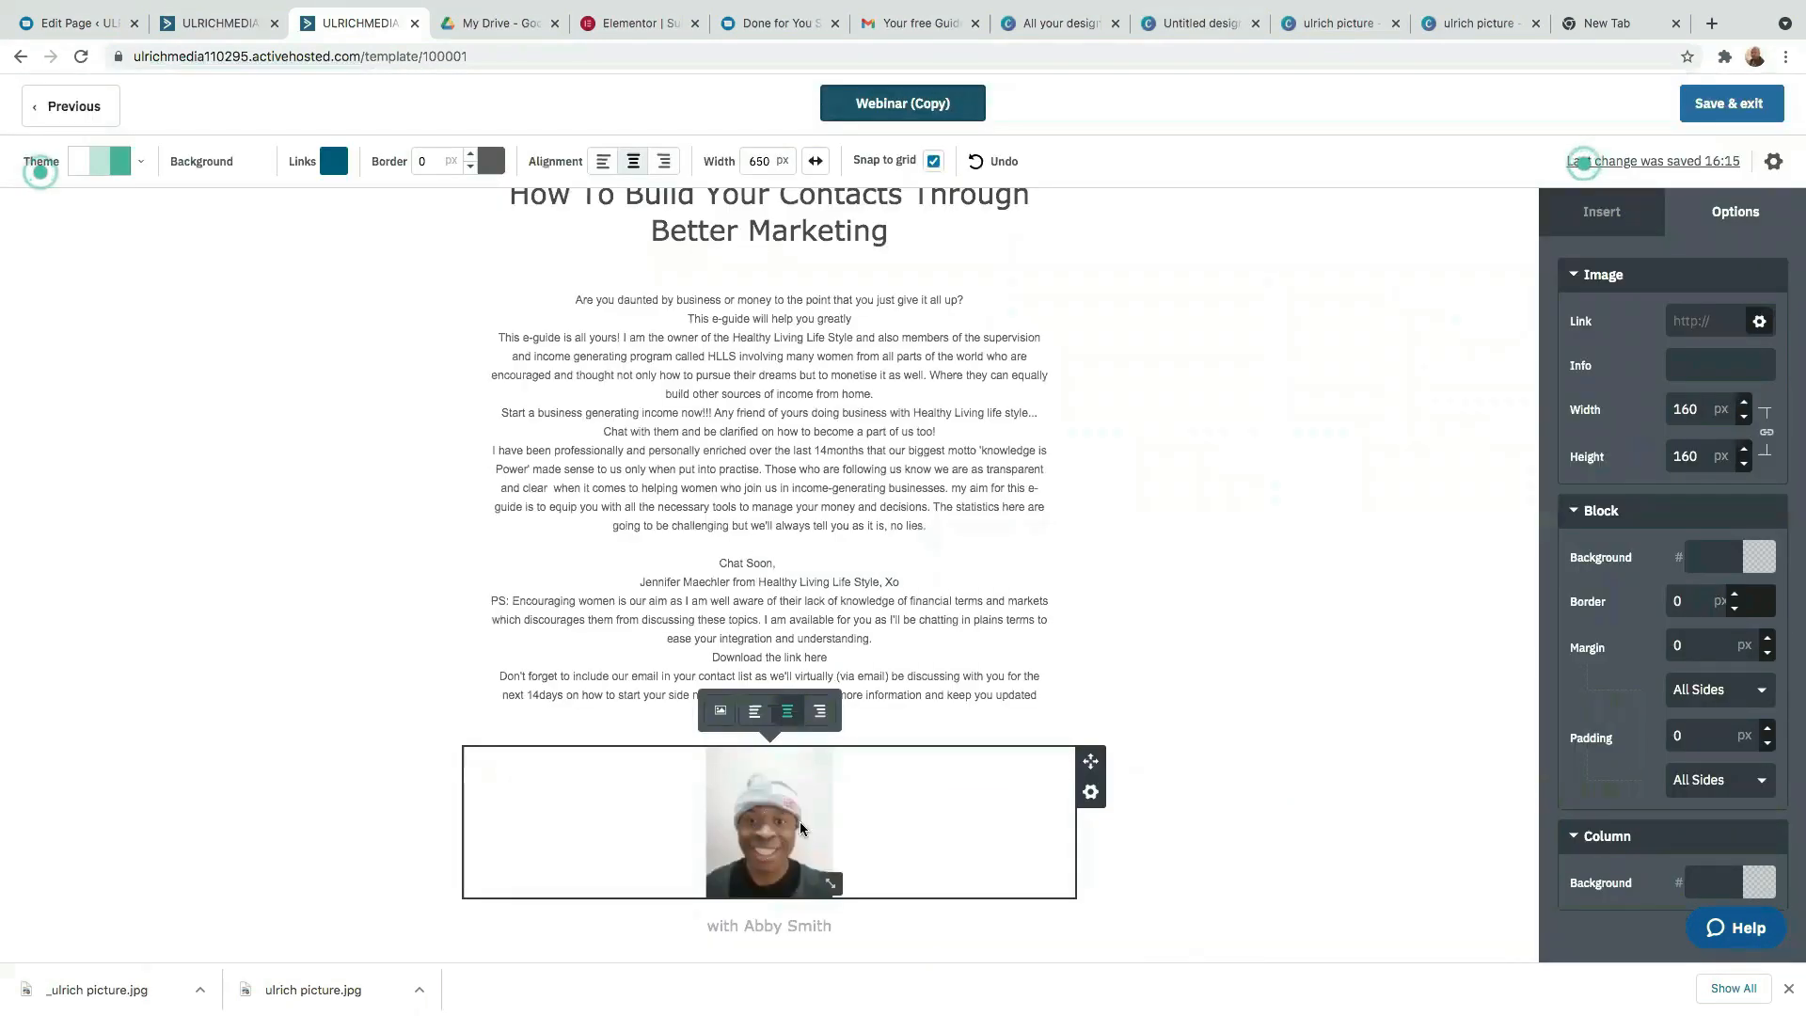
scroll(936, 848, "down", 3)
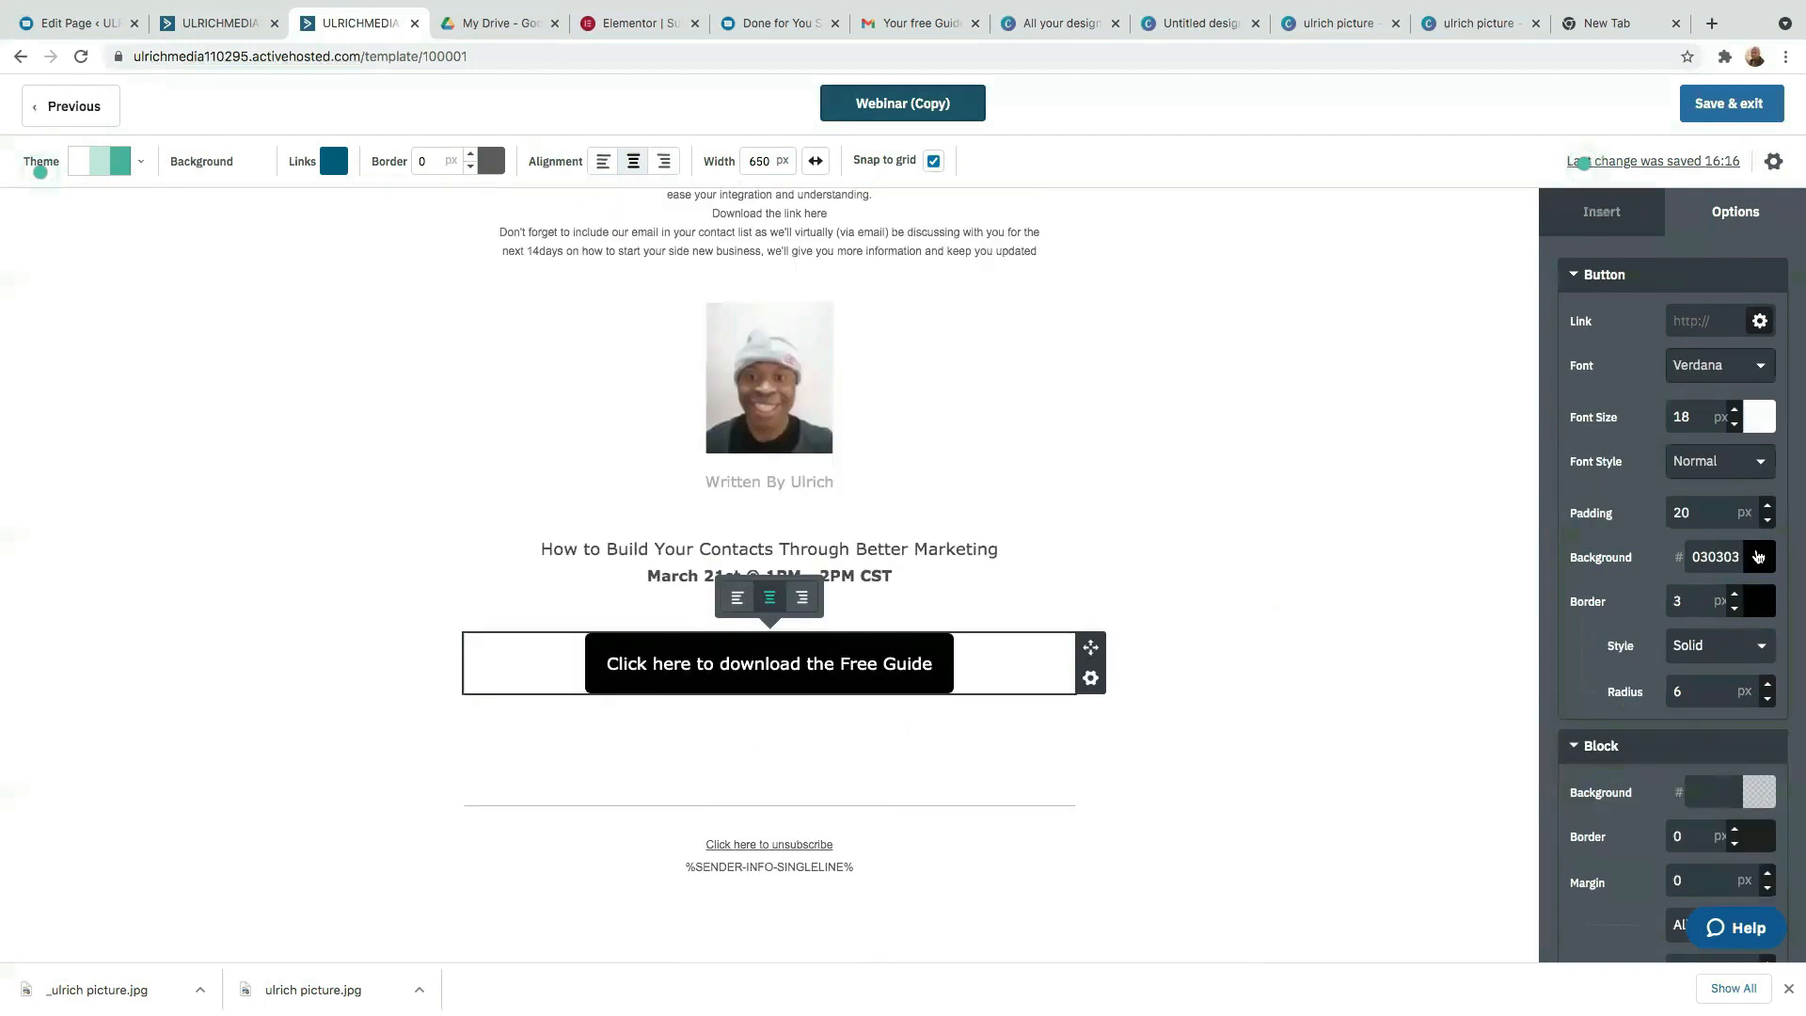
- Give the free-guide download button a teal background (236E75) and a purple border
left_click(1746, 565)
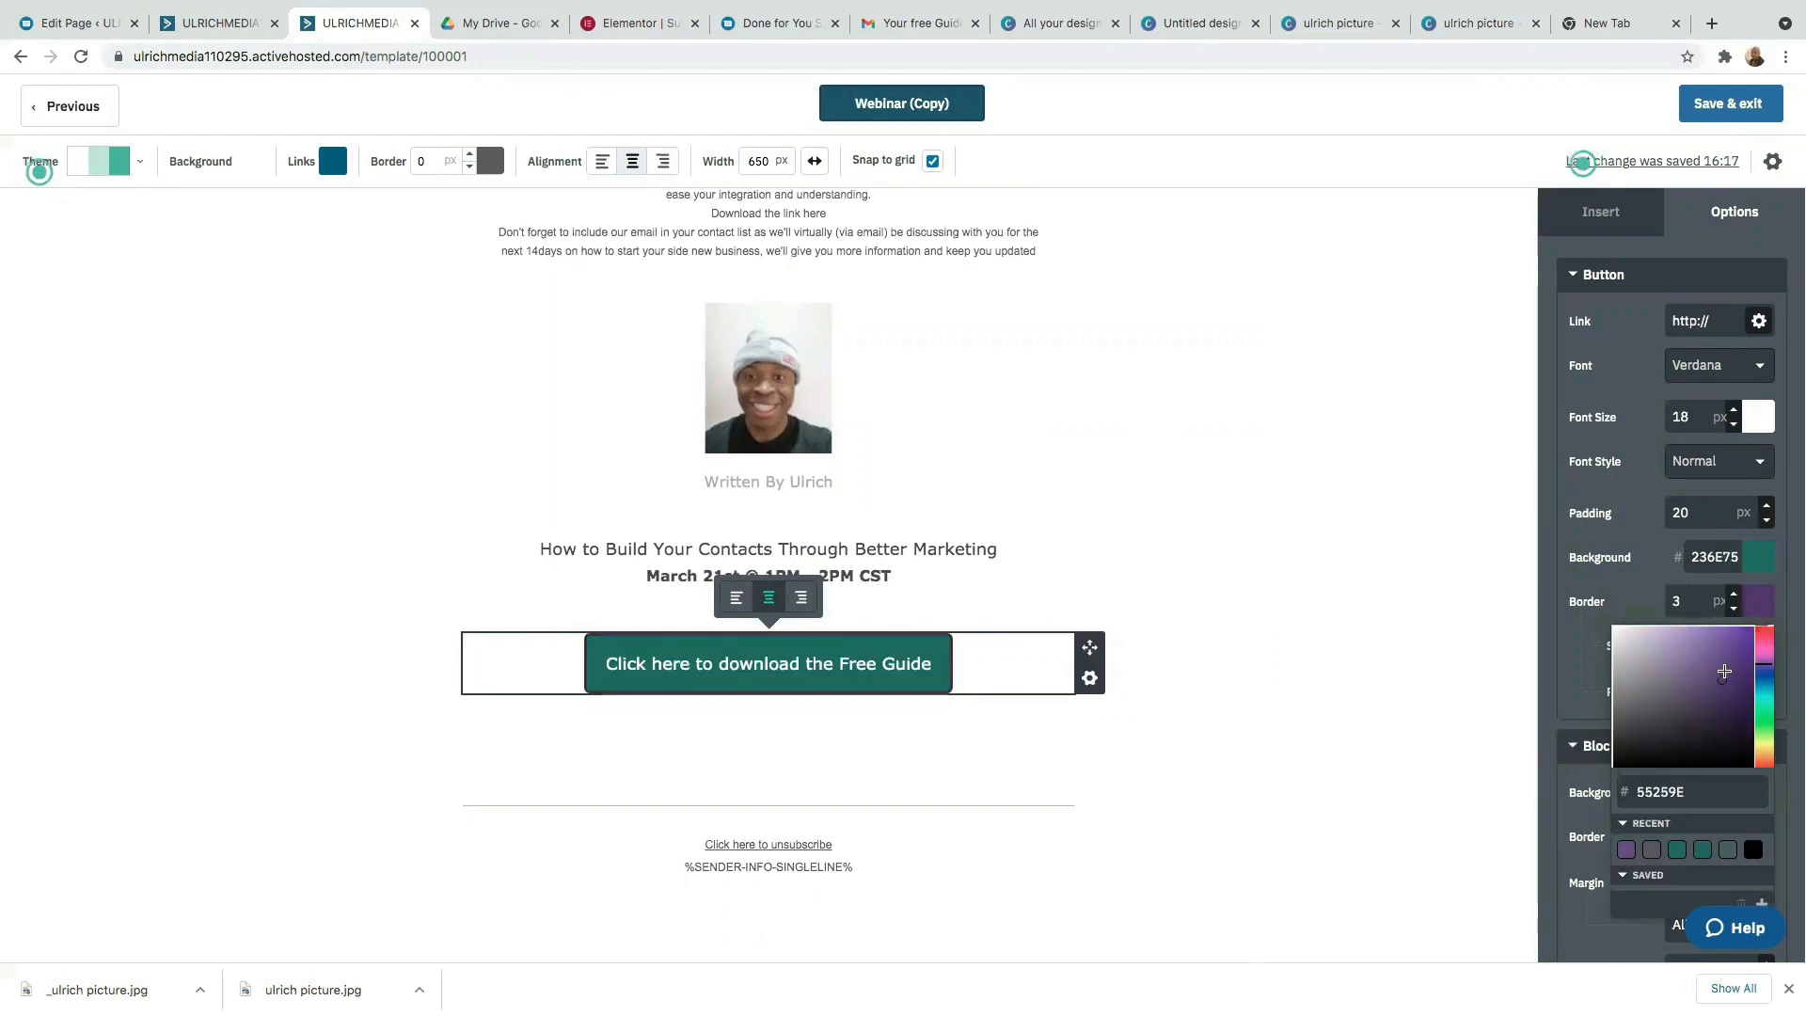
left_click(1724, 659)
left_click(1336, 558)
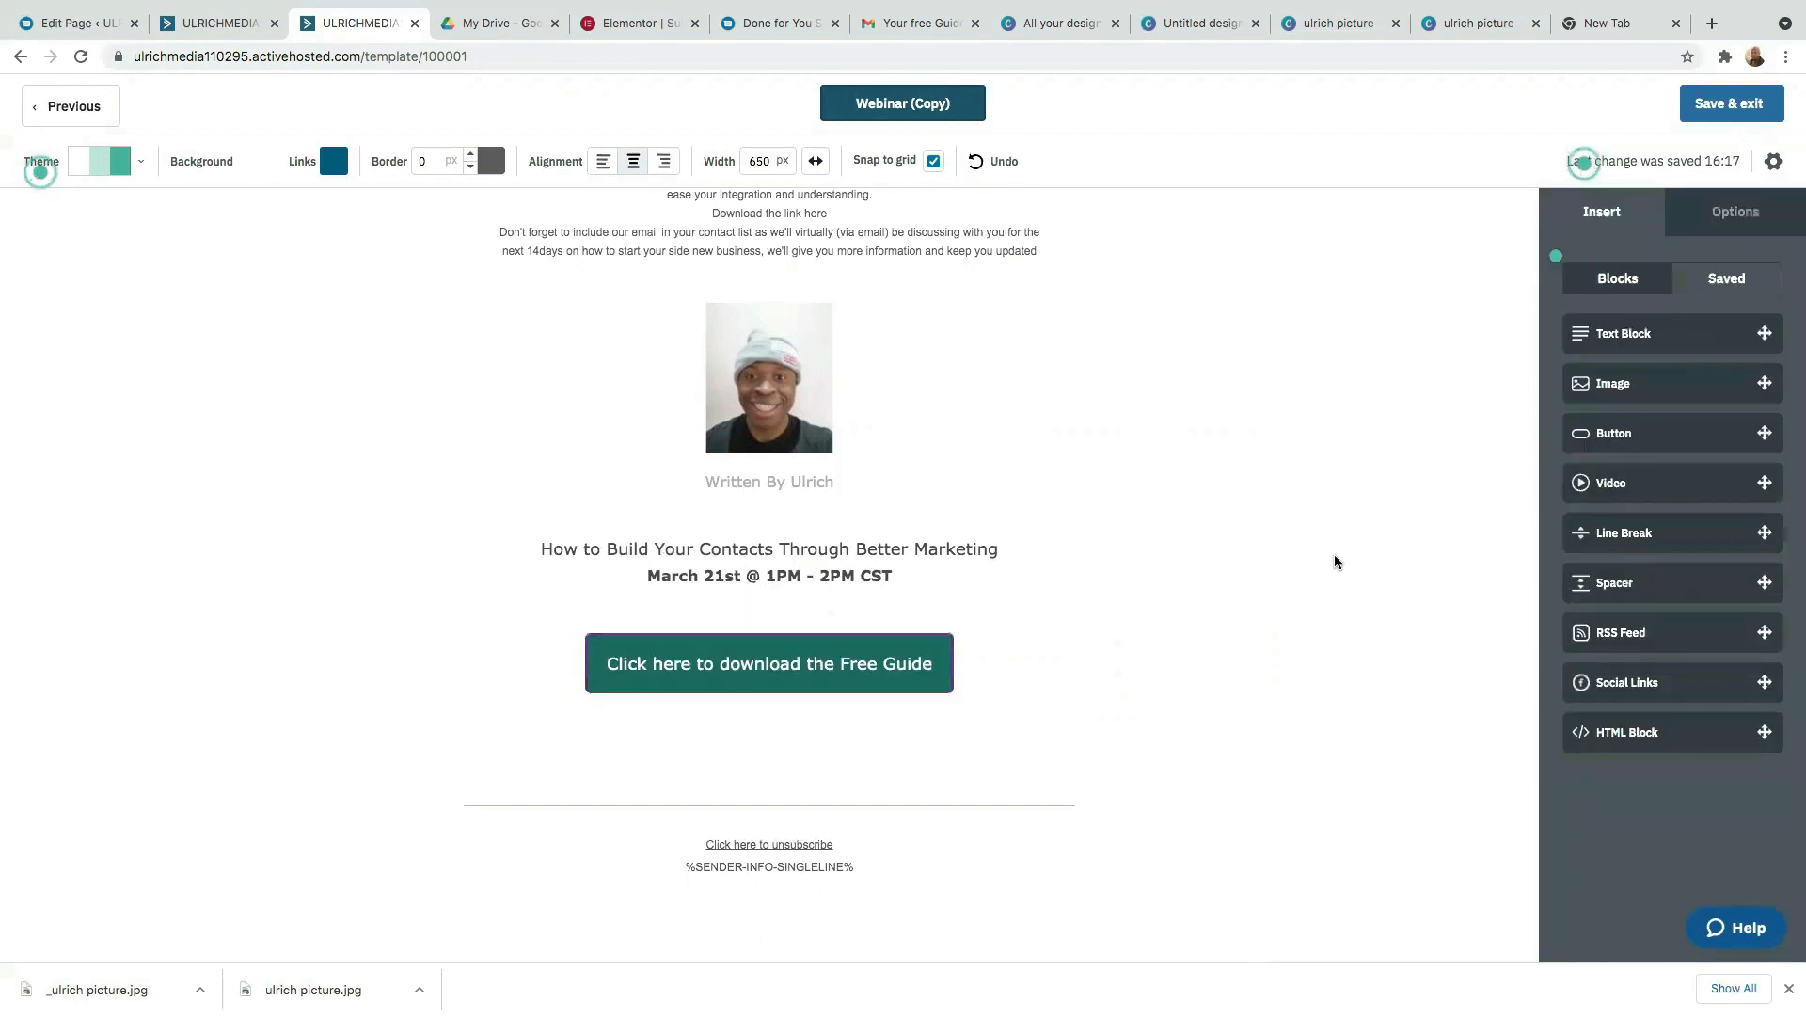
- Review the email template from its main heading down to the recoloured download button
left_click_drag(1005, 616, 815, 750)
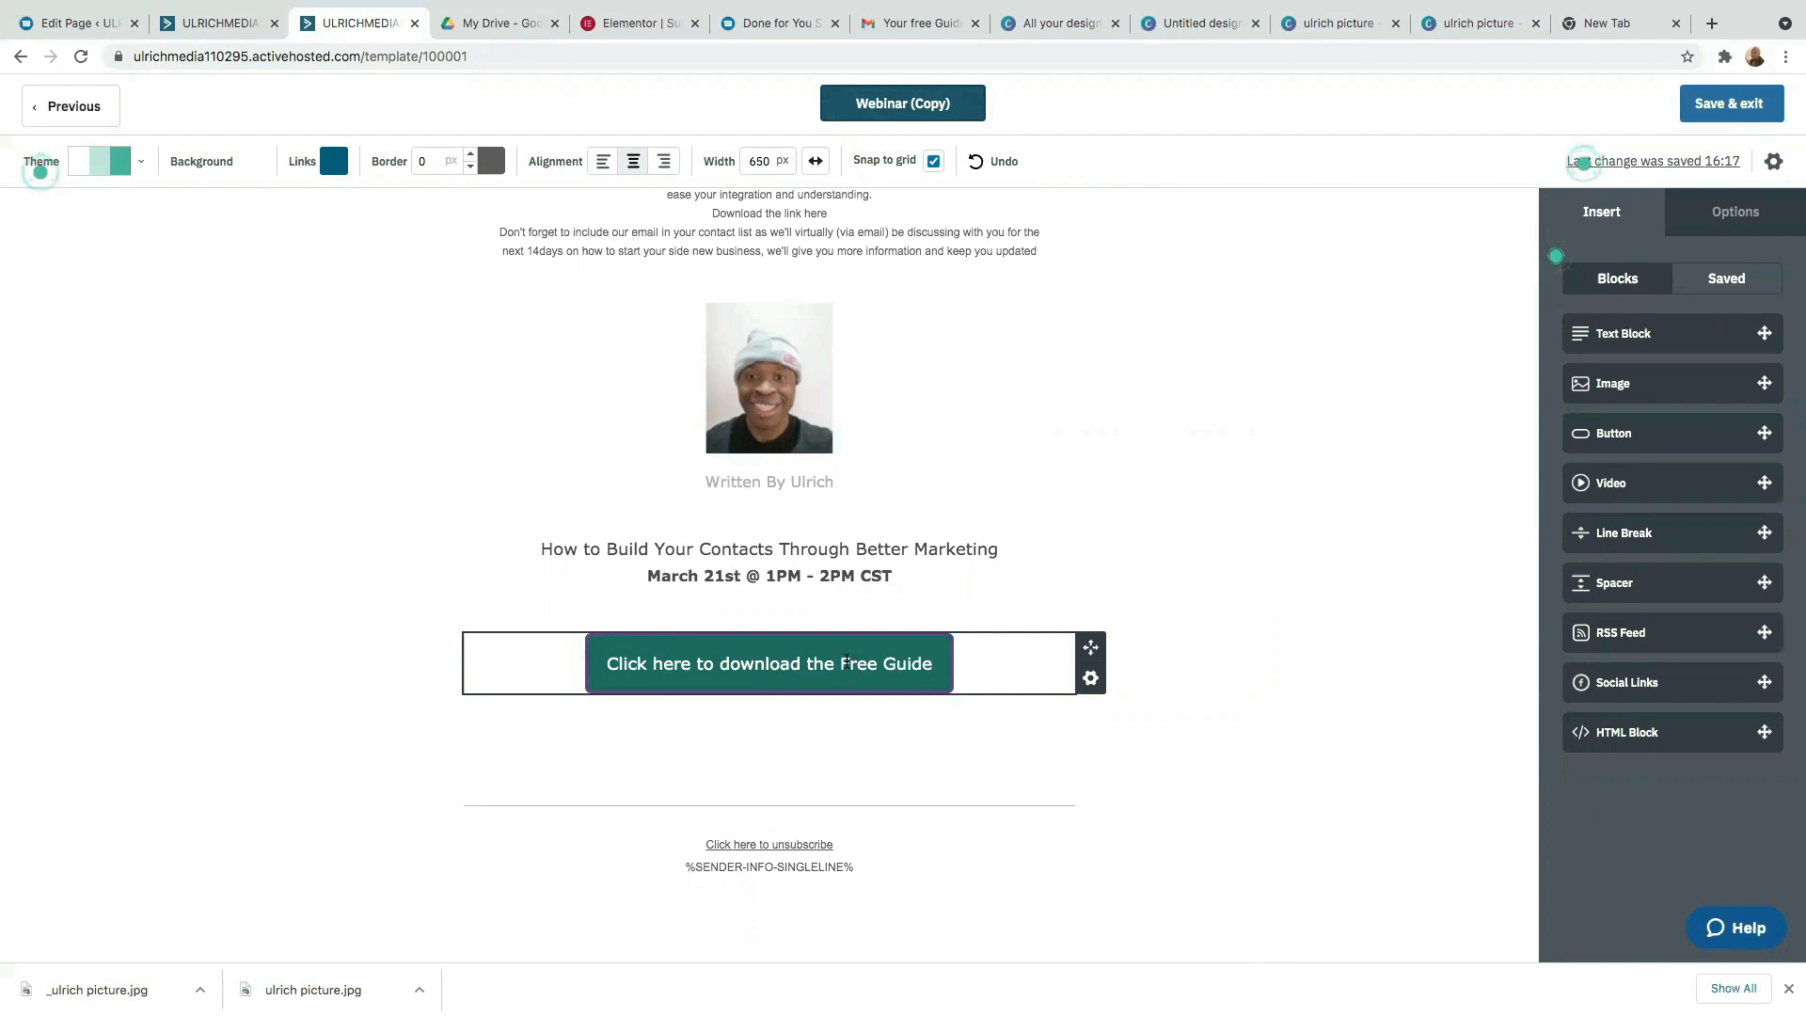
scroll(727, 353, "up", 6)
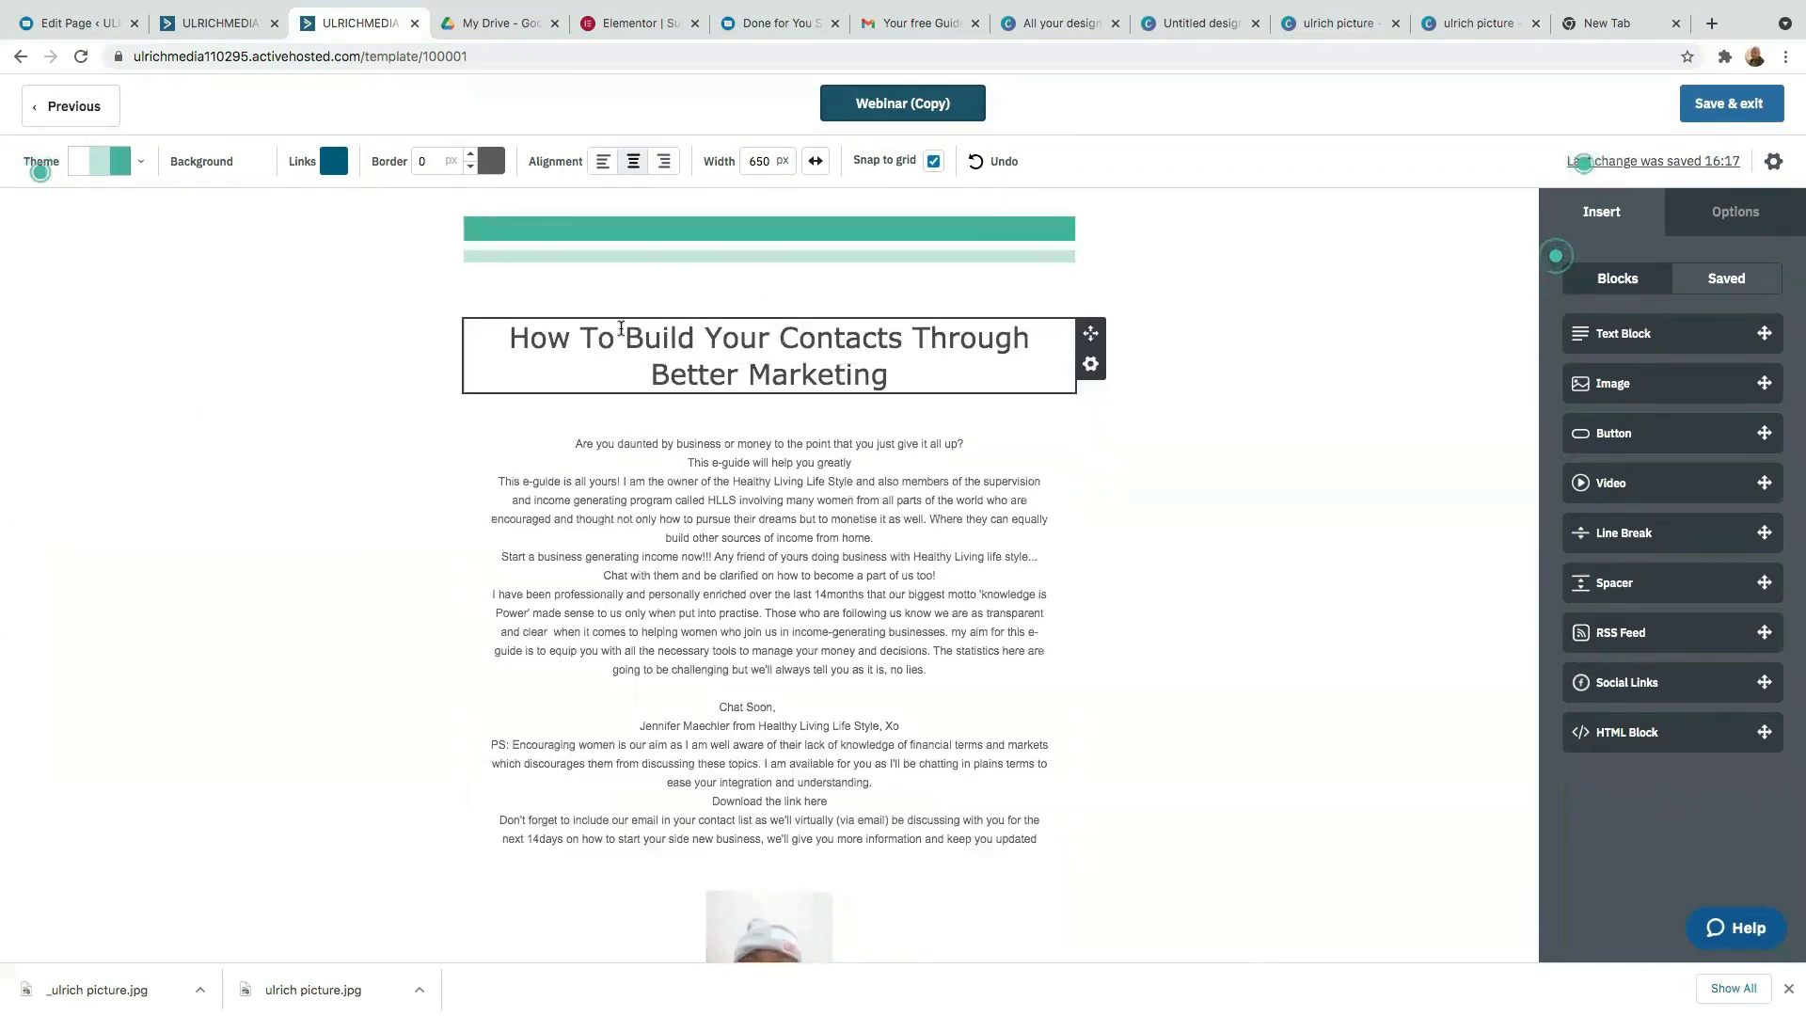
left_click(890, 378)
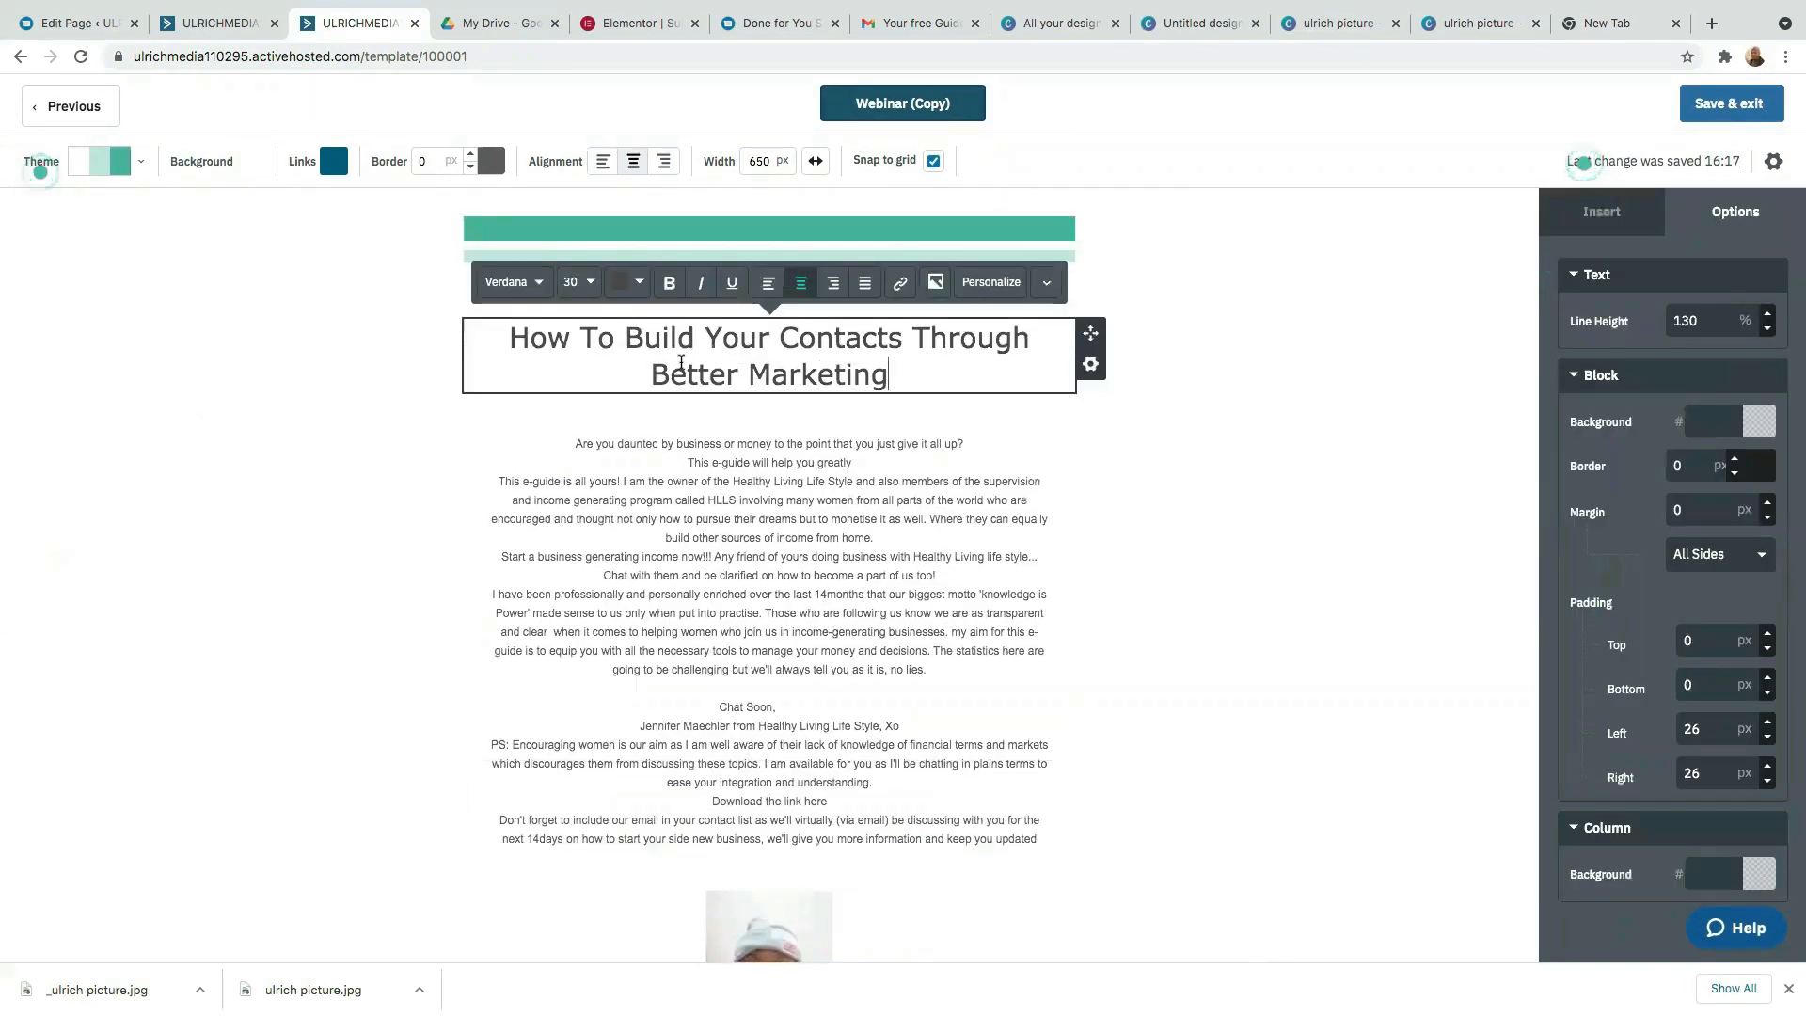
scroll(1025, 814, "down", 7)
scroll(1138, 682, "up", 6)
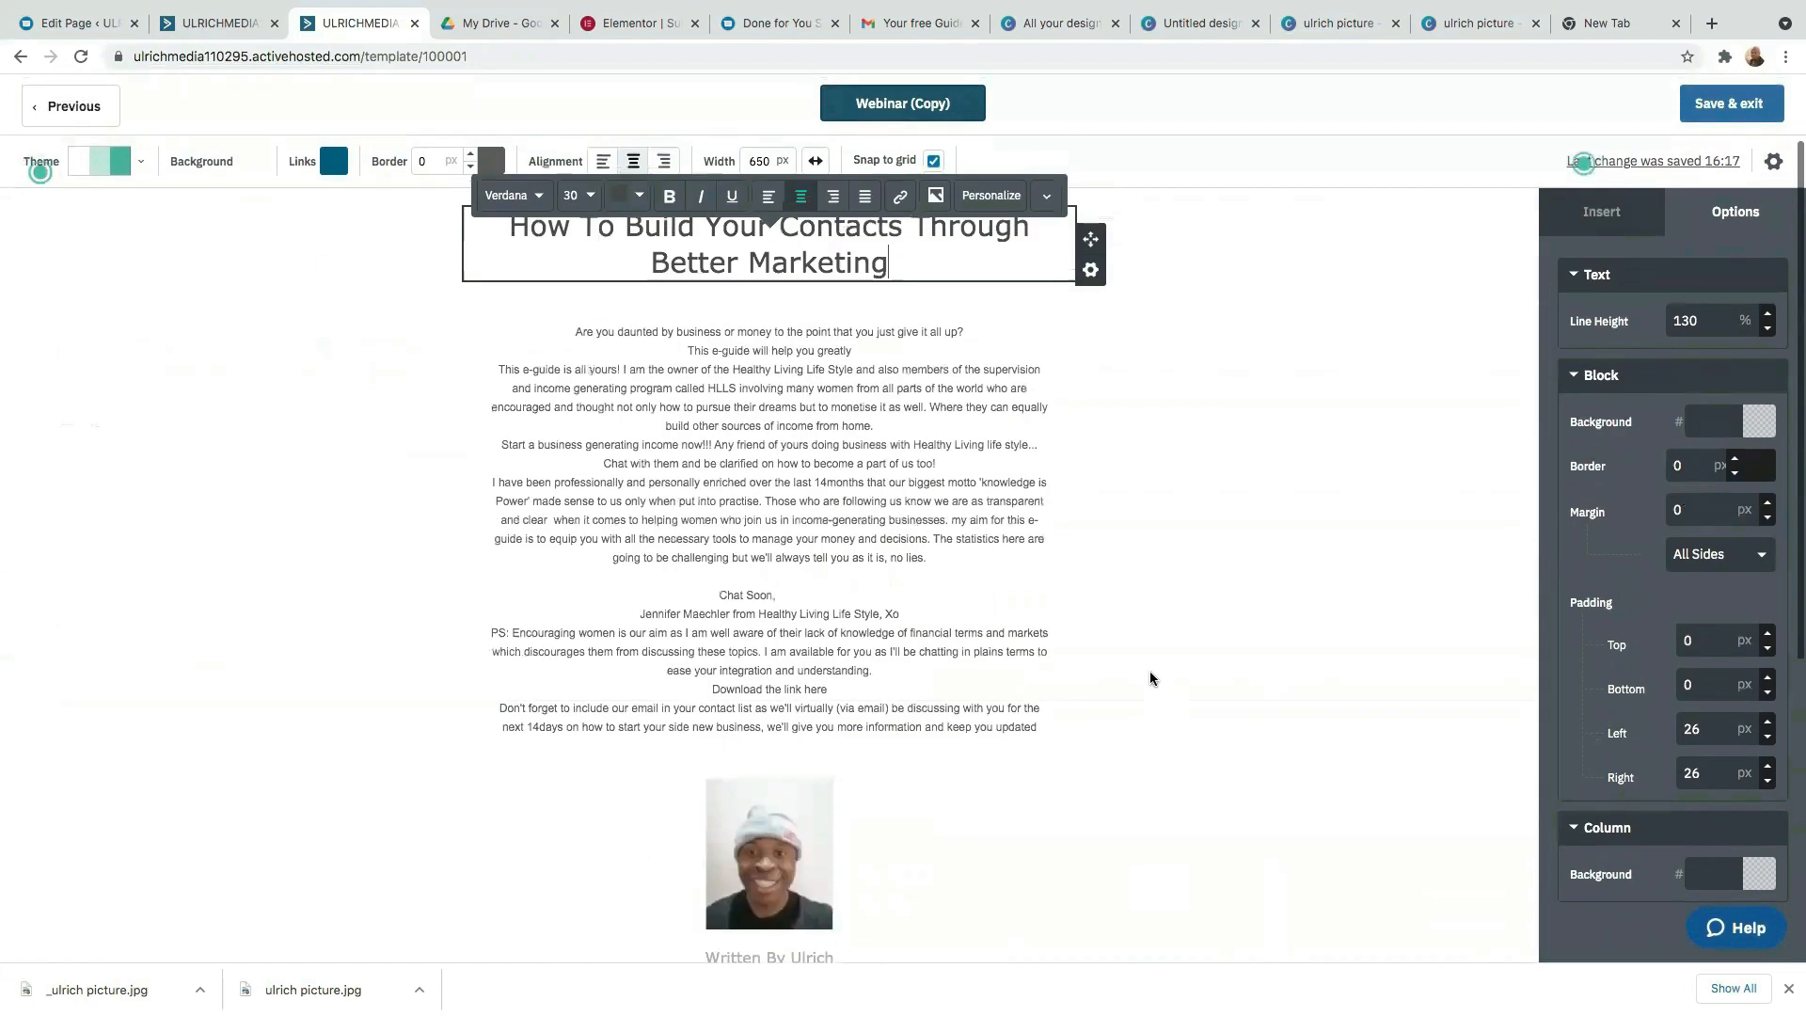
scroll(940, 753, "down", 5)
scroll(720, 854, "down", 1)
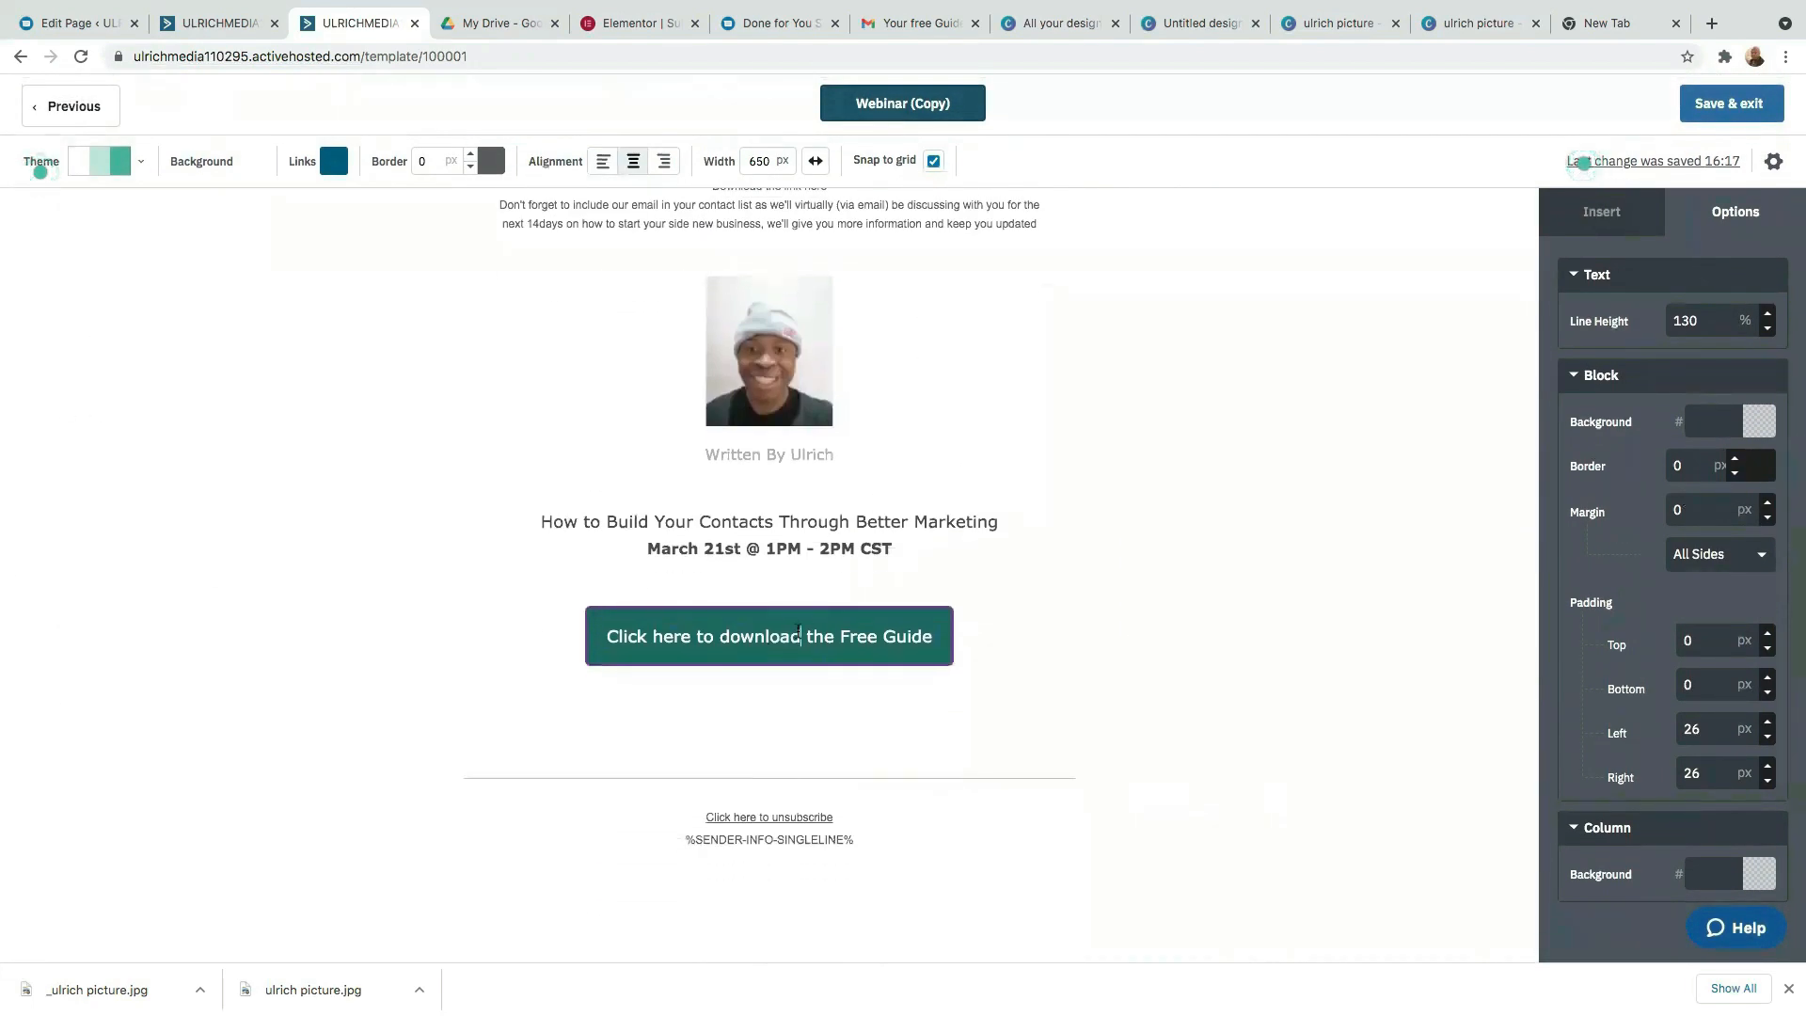
left_click(1001, 646)
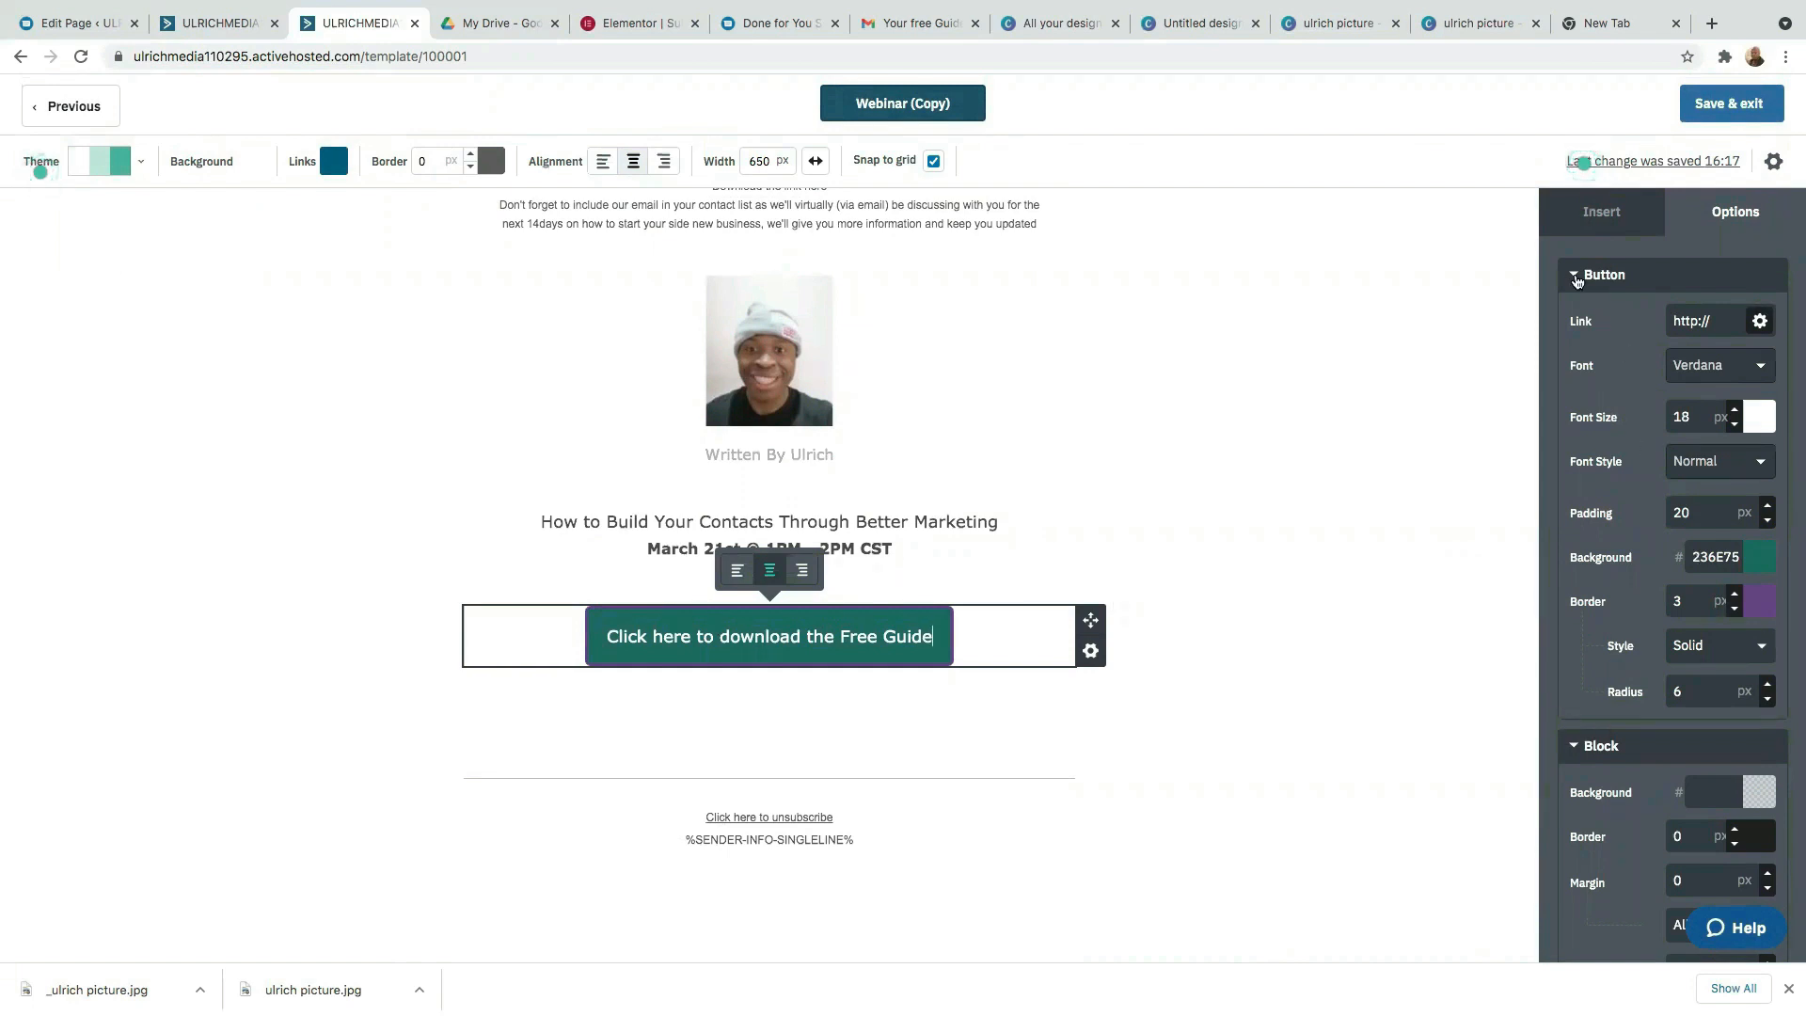
left_click_drag(1717, 321, 1614, 326)
key("BackSpace")
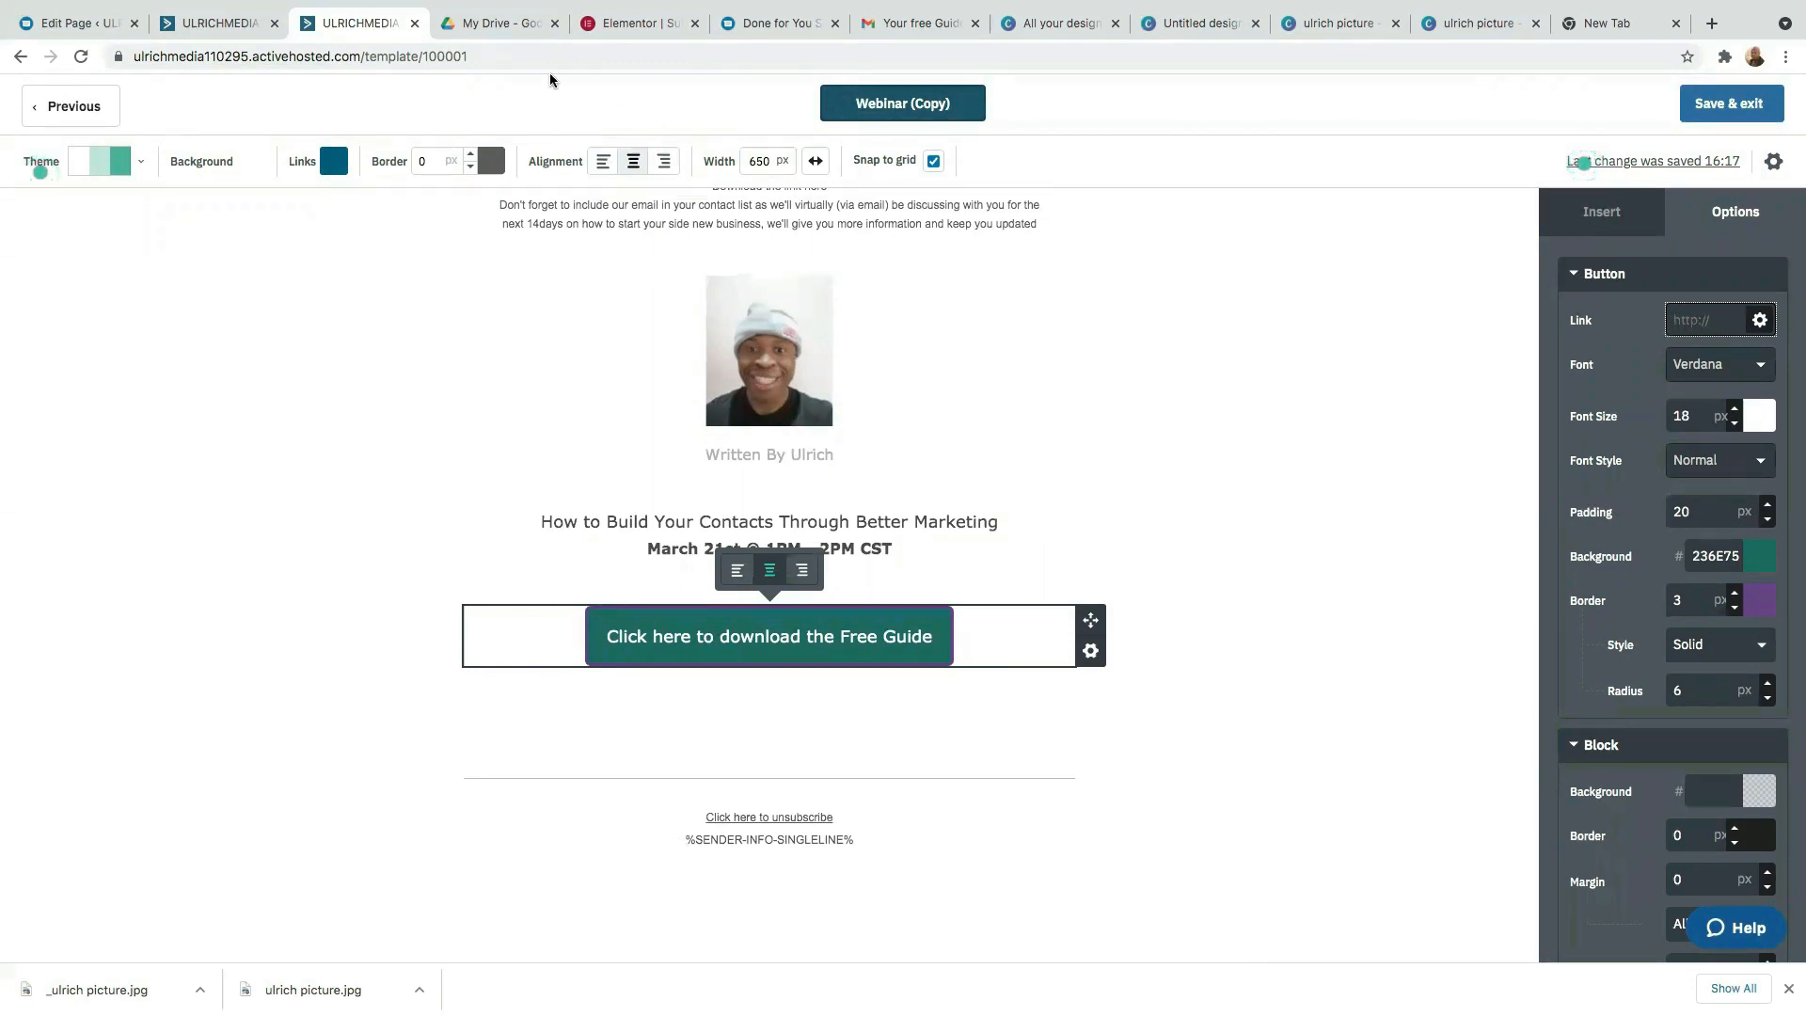
- Switch to Google Drive, open the uploaded Copywriting.pdf guide in Google Docs and look over its pages
left_click(487, 29)
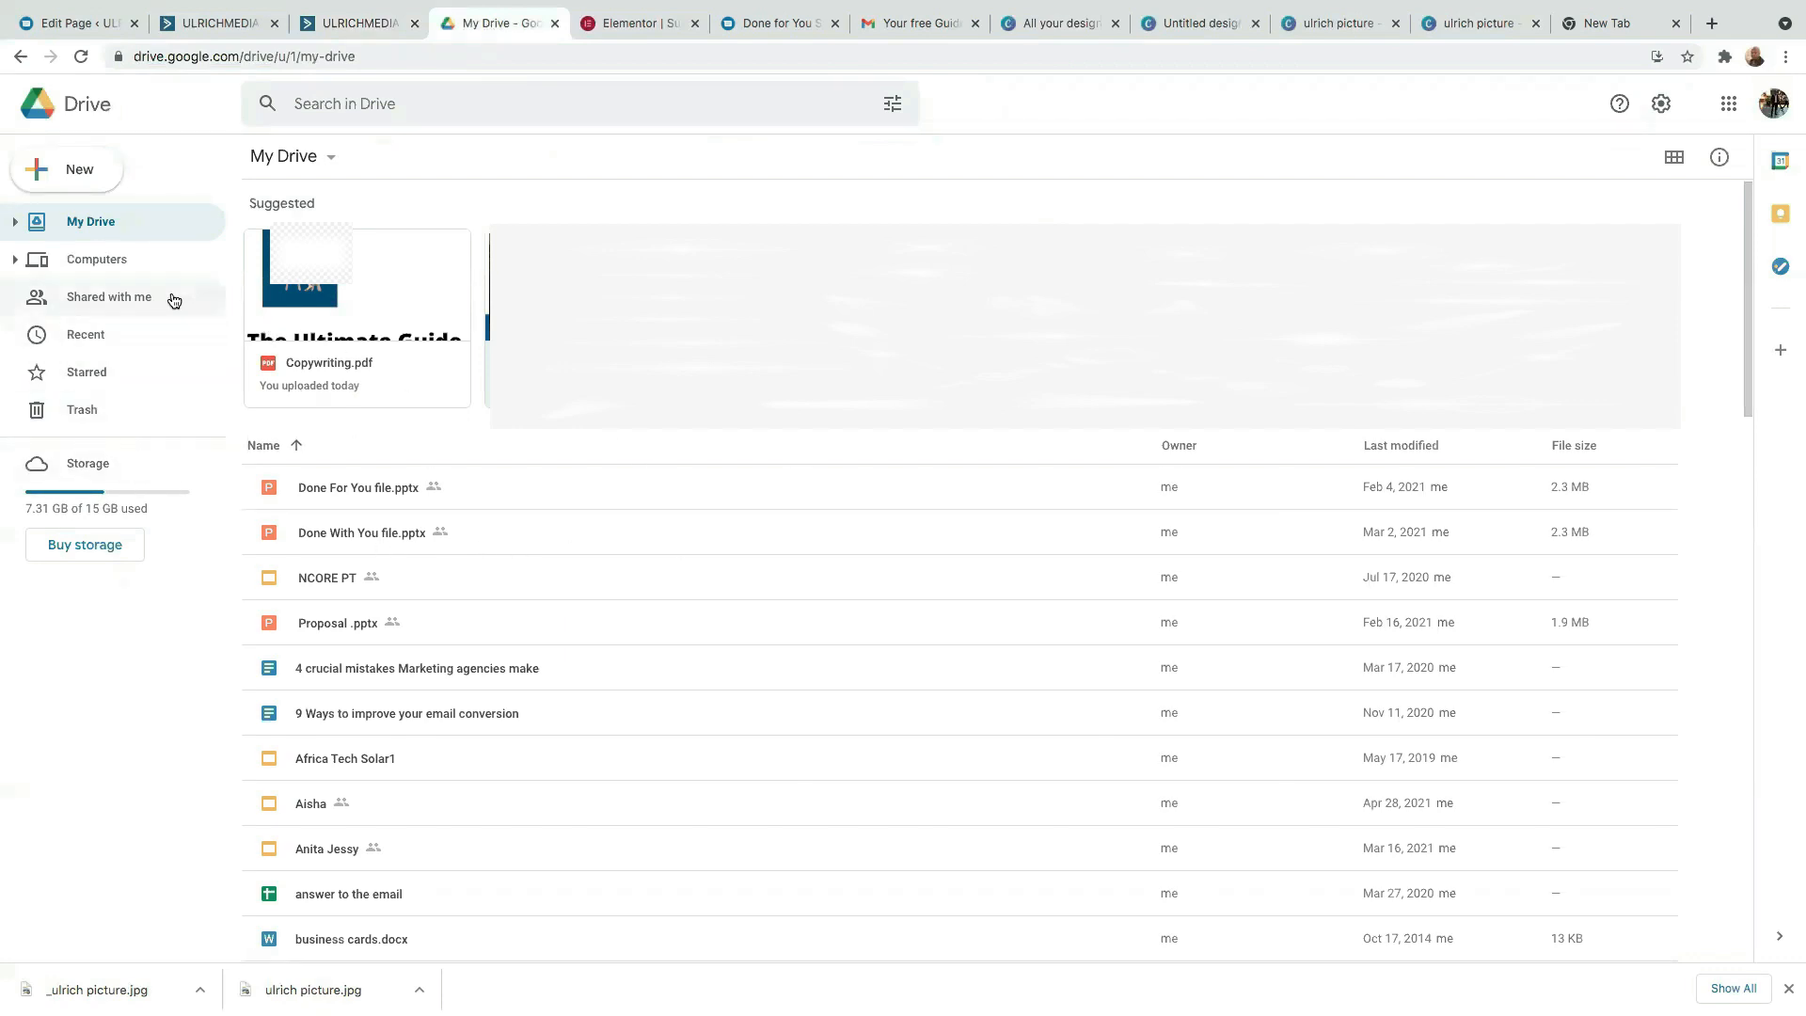
left_click(67, 183)
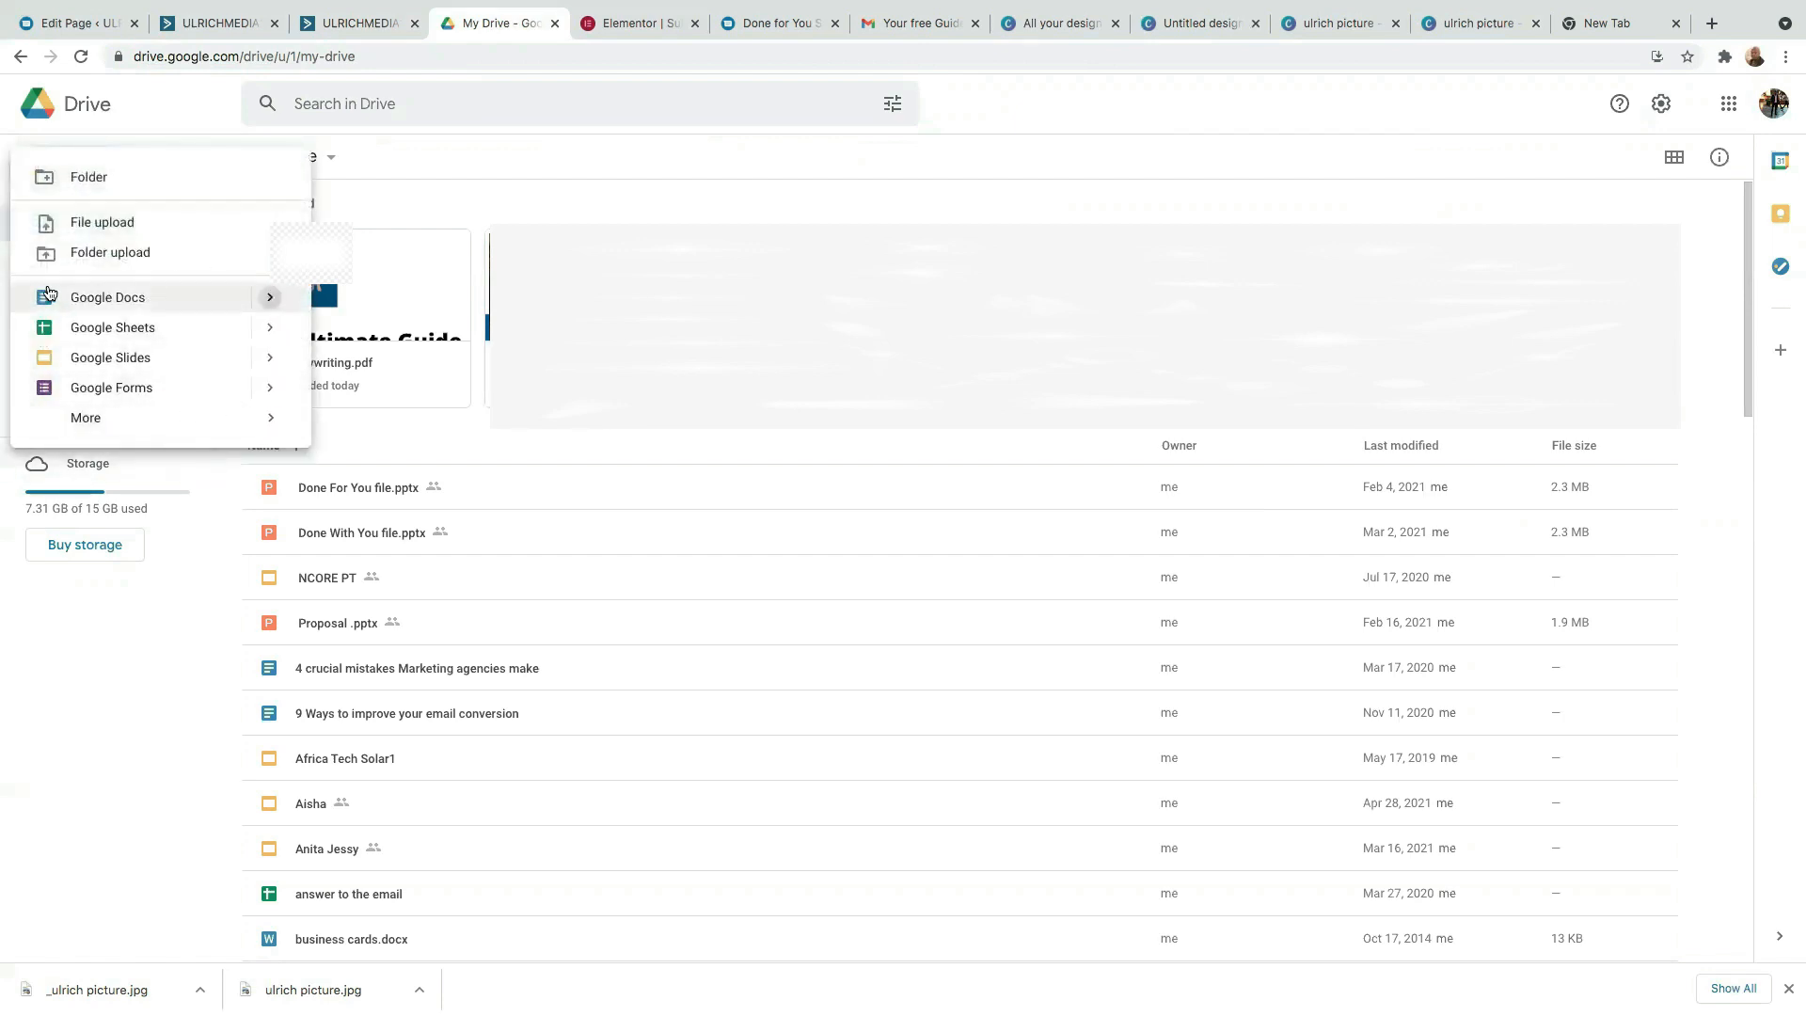
left_click(121, 230)
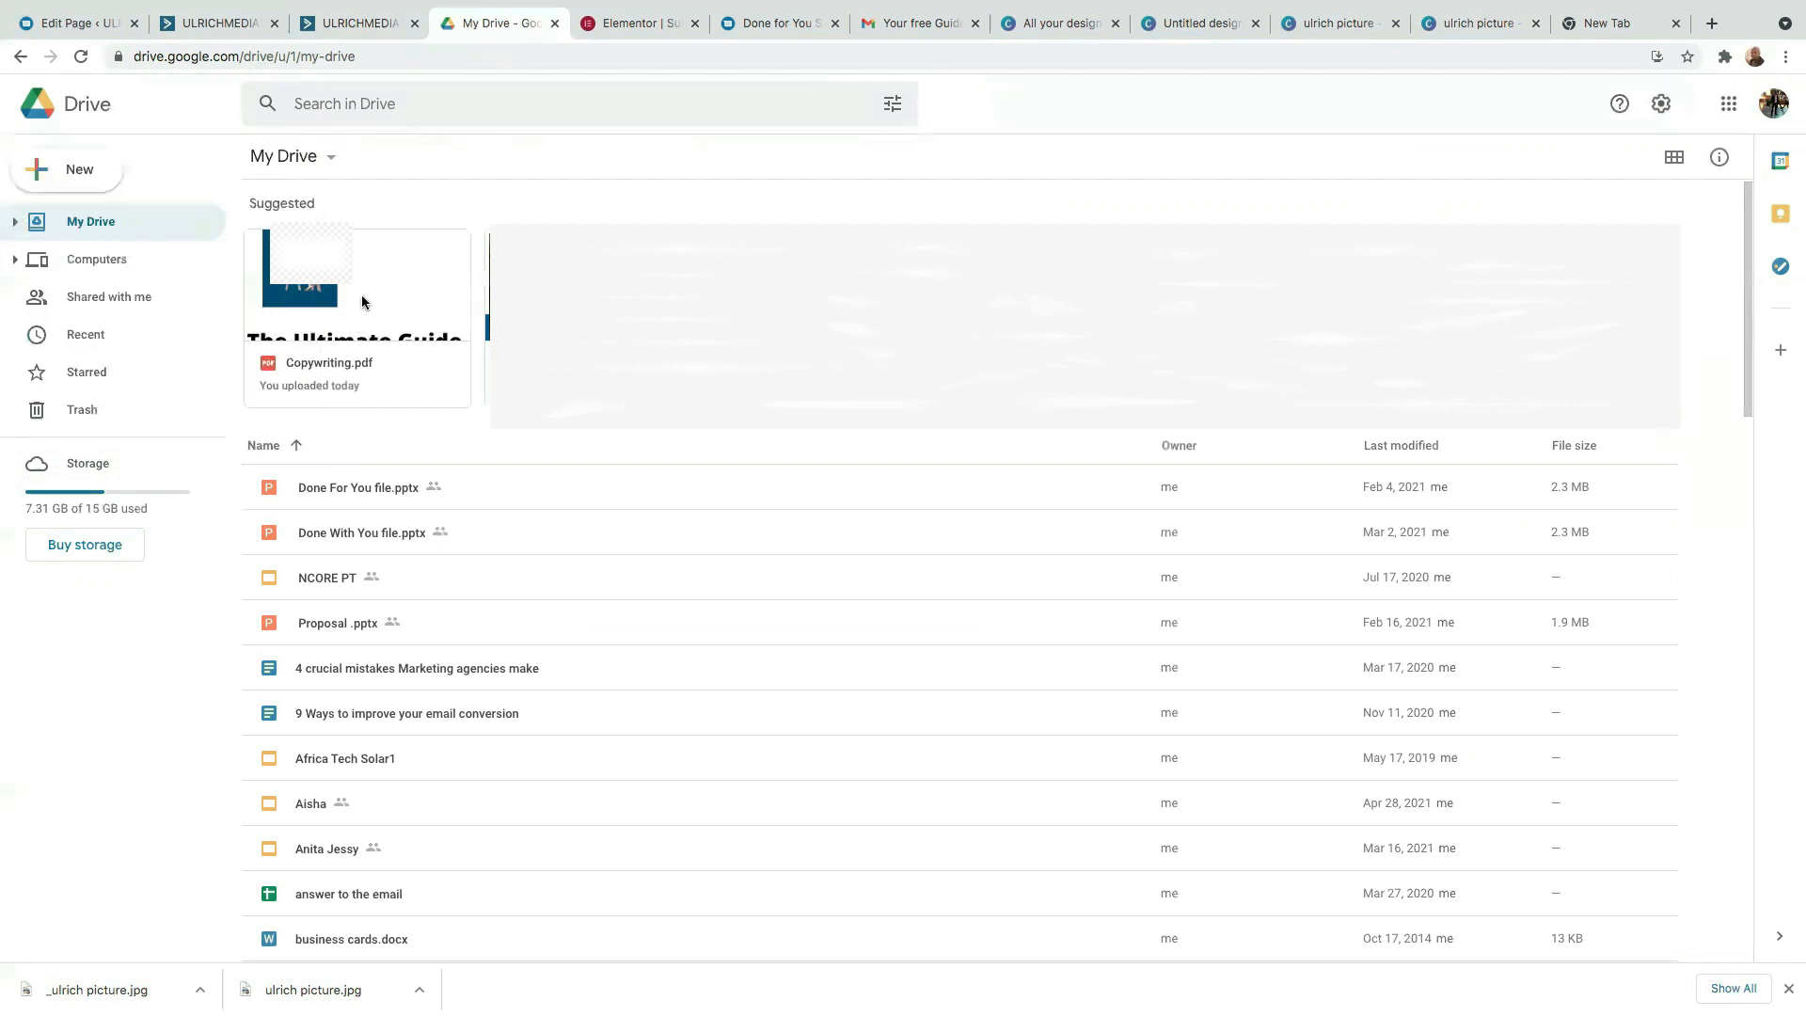
double_click(358, 303)
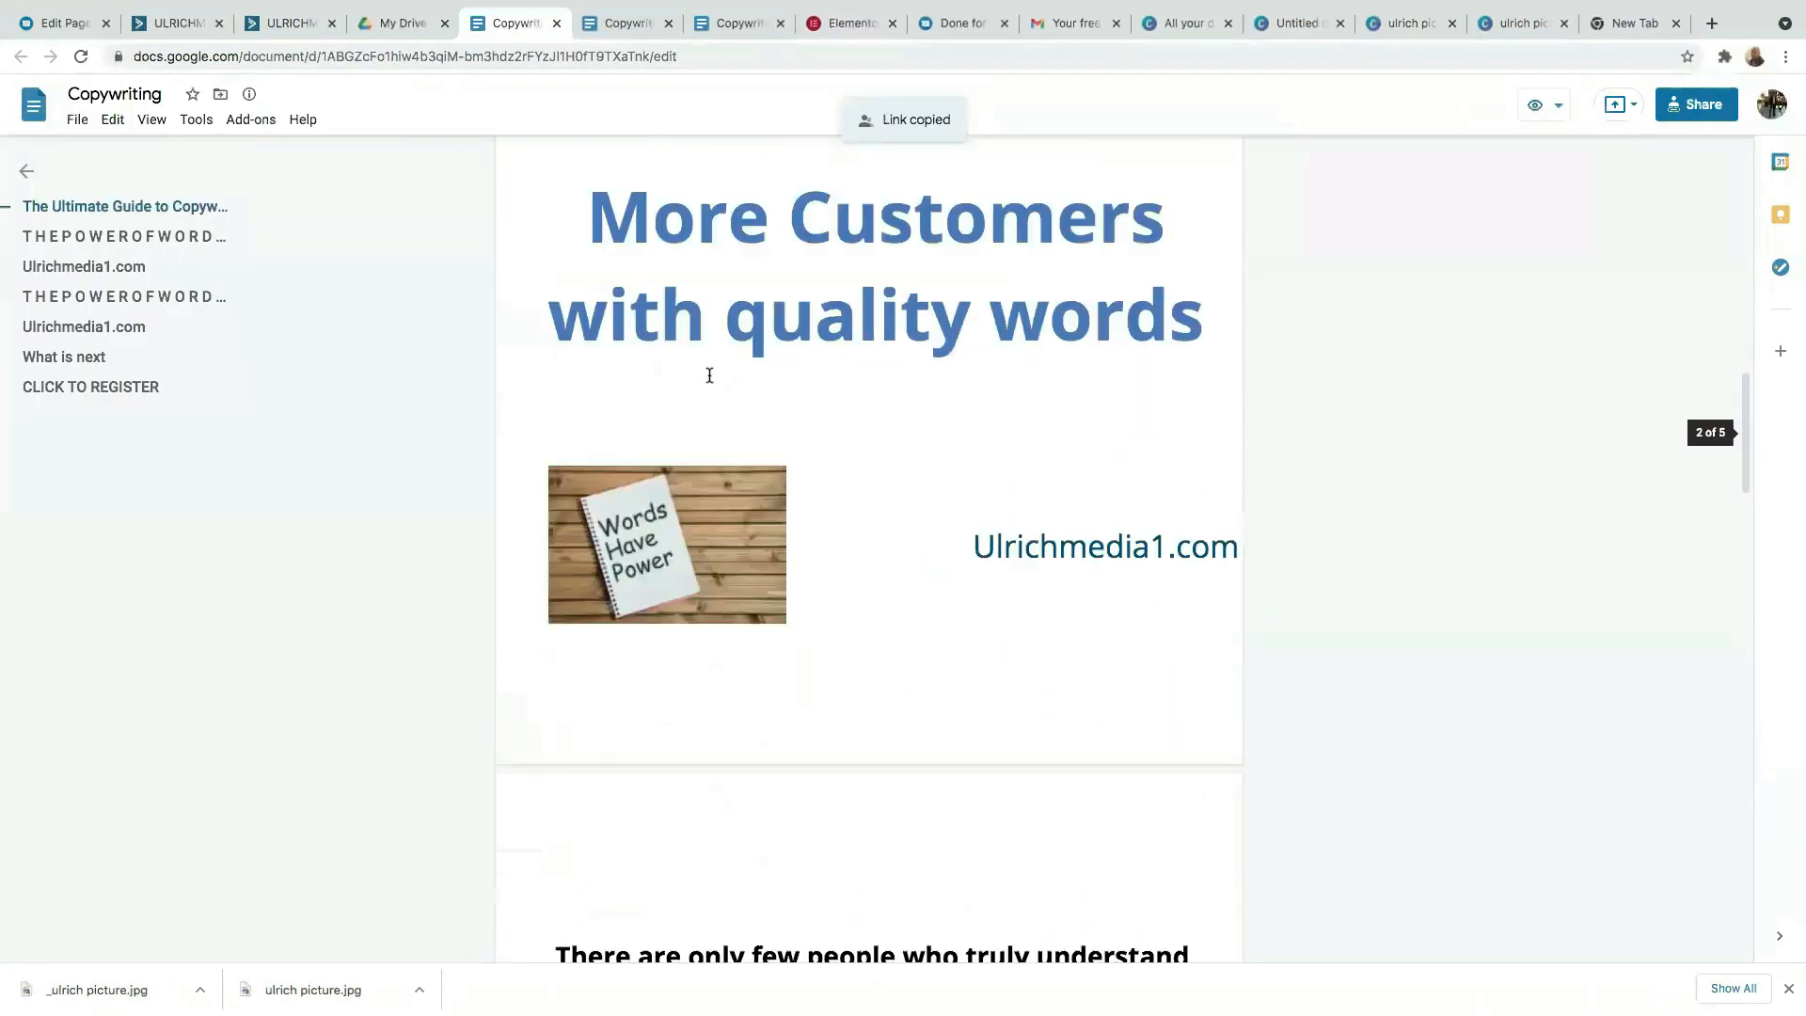
scroll(709, 376, "down", 12)
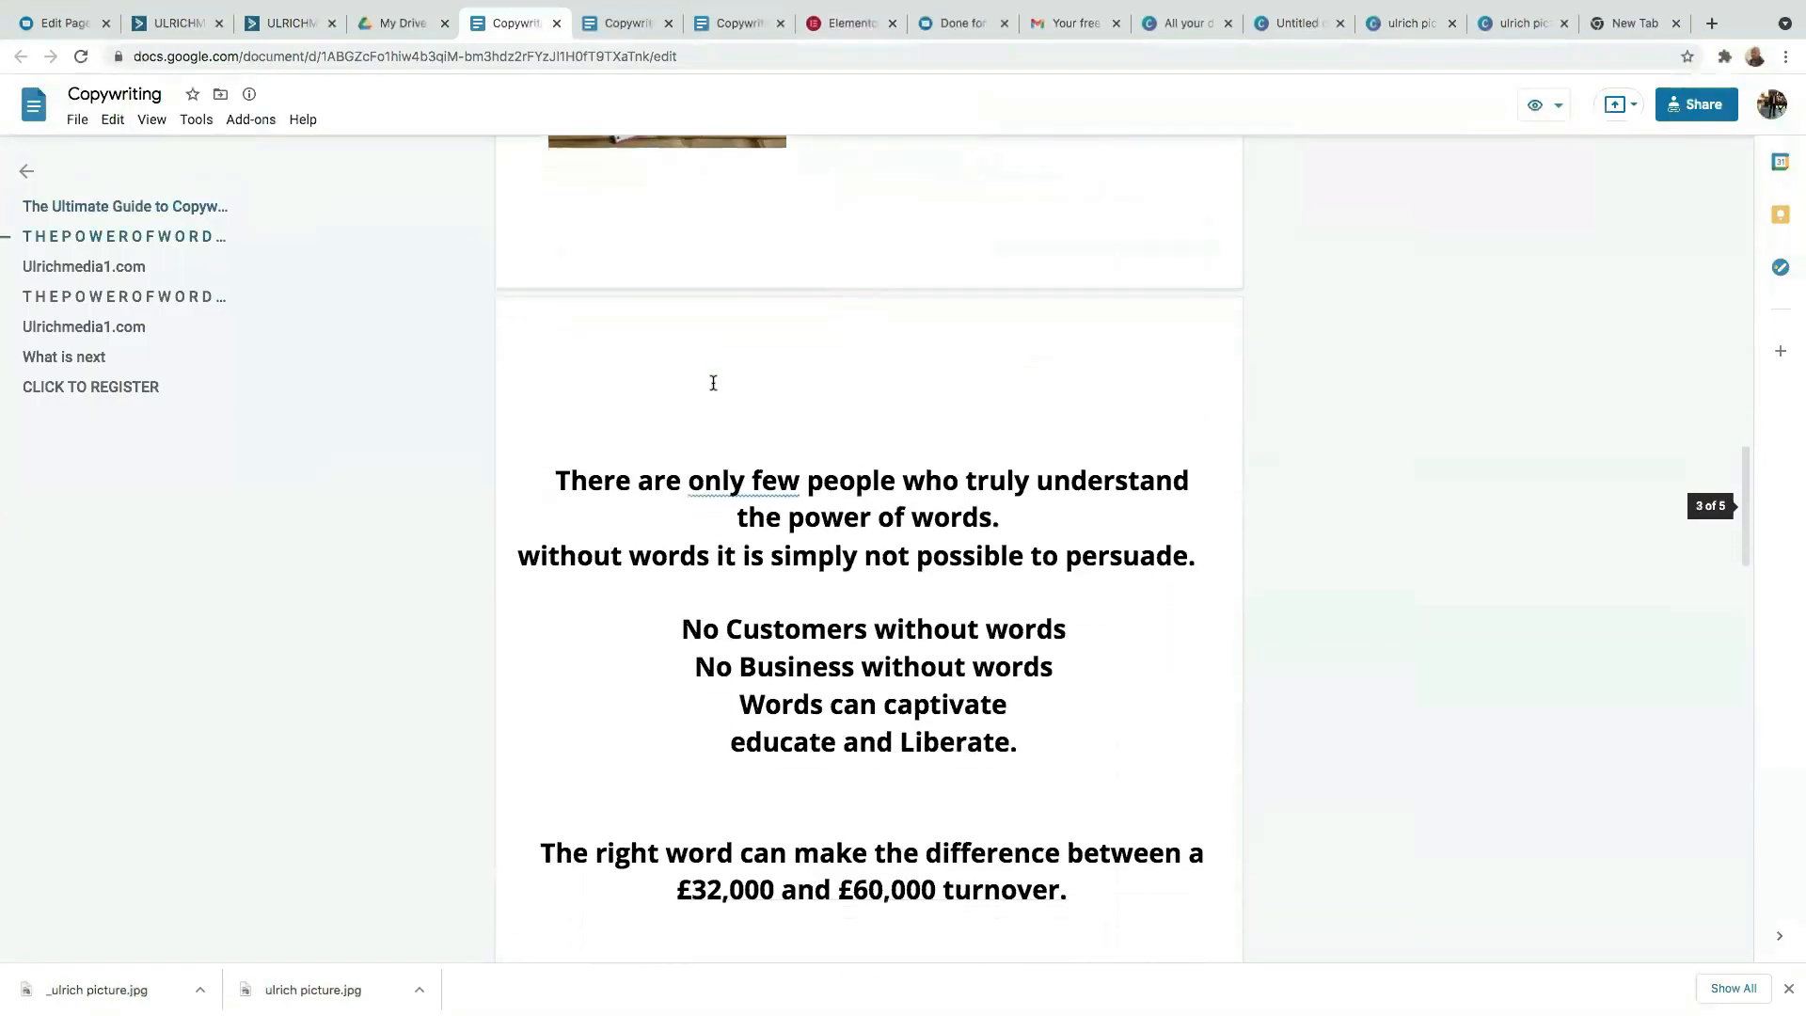
scroll(599, 460, "up", 4)
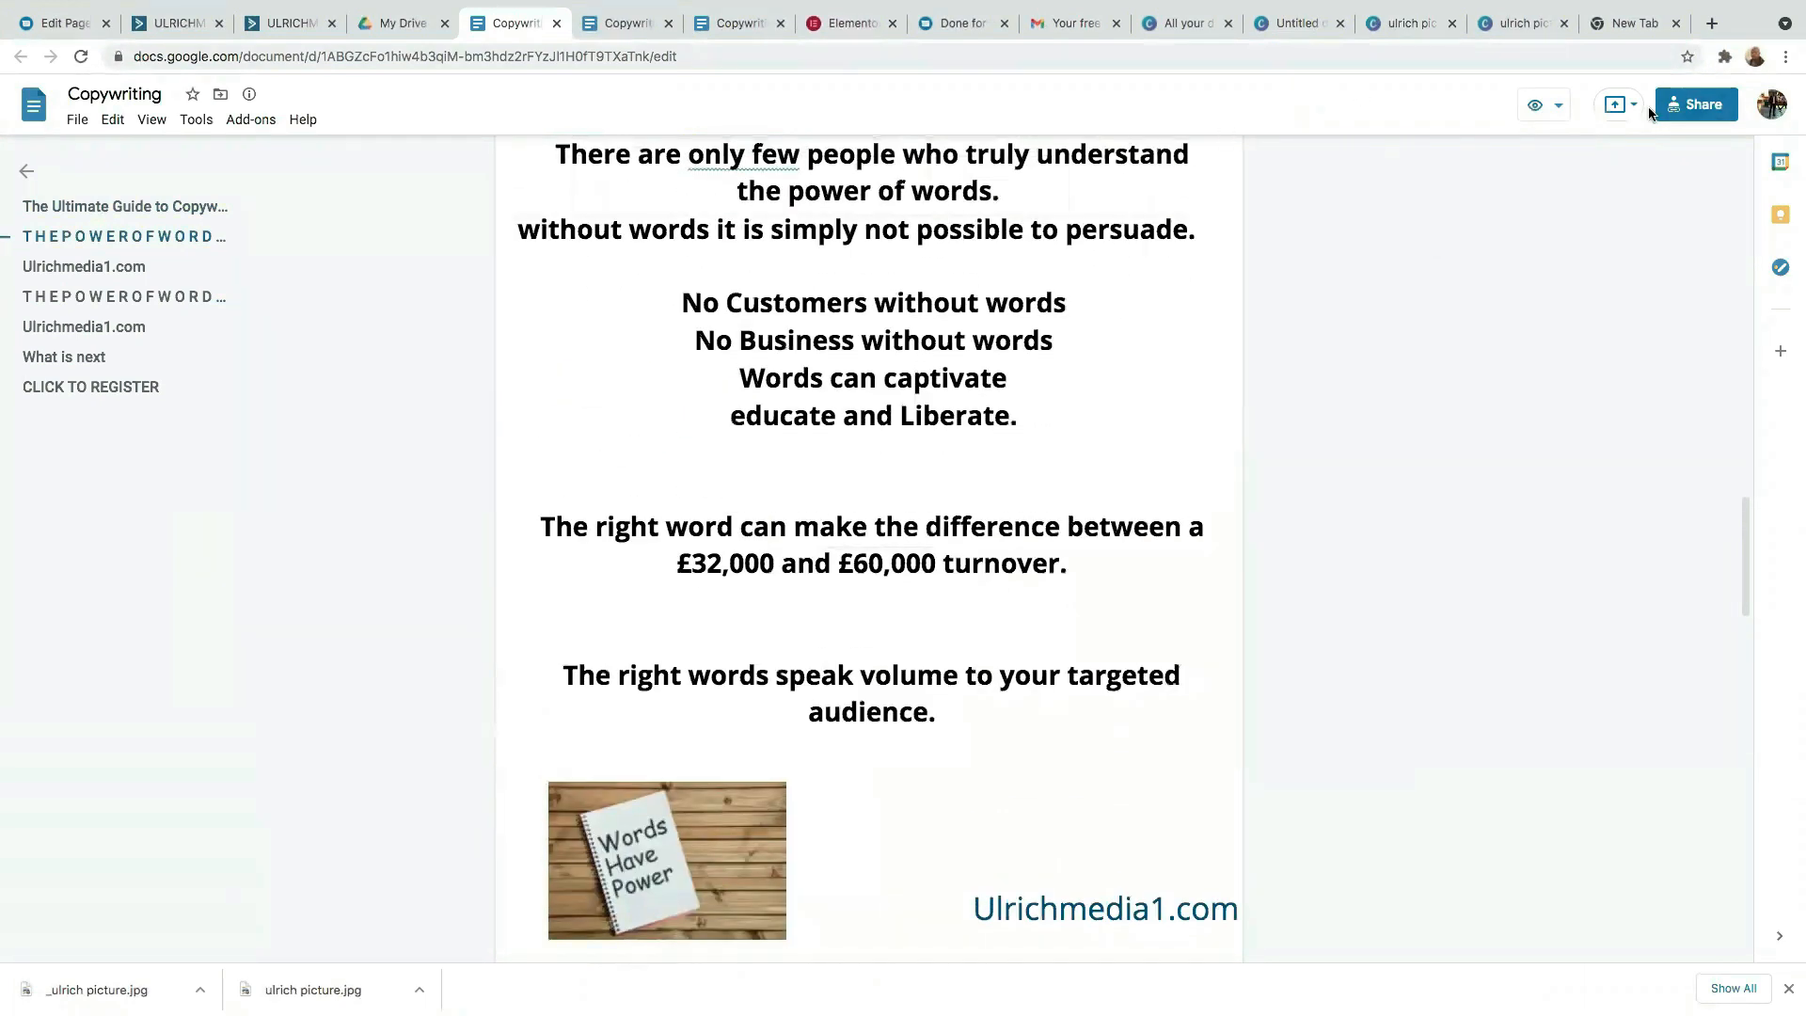
- Check that the Copywriting document is shared with anyone with the link as viewer, and copy its share link
left_click(1692, 105)
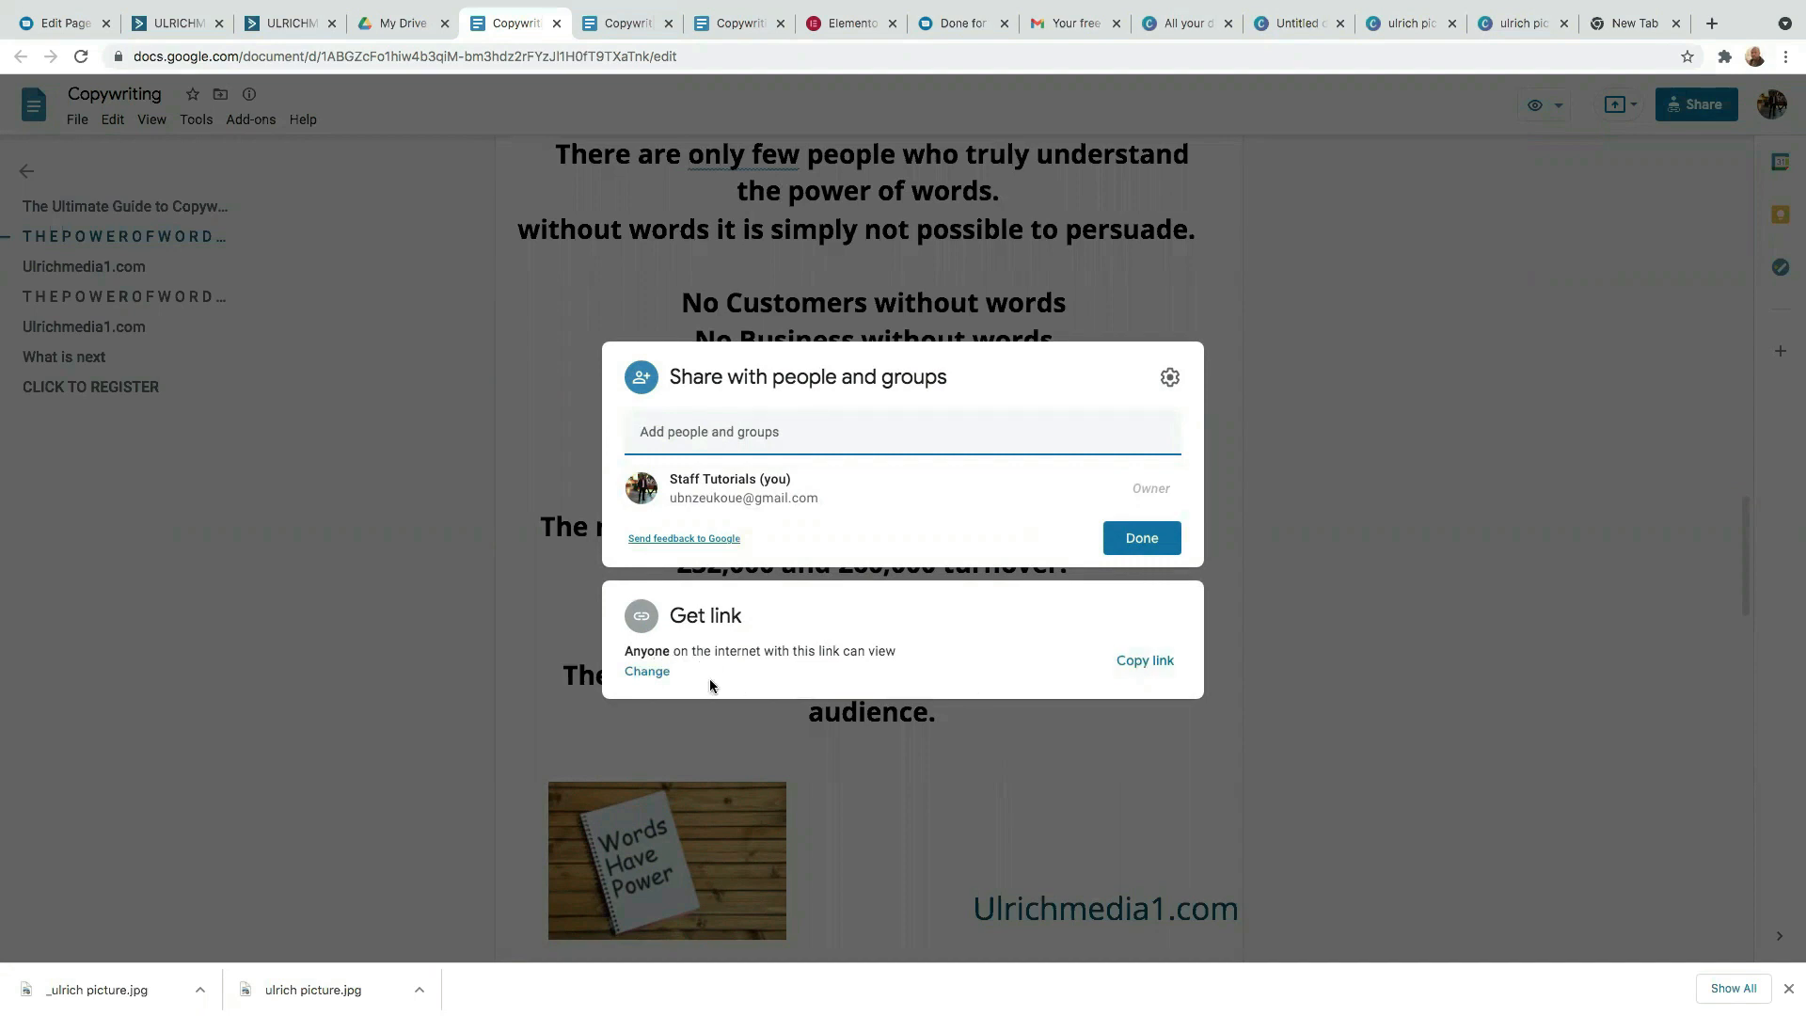
left_click(647, 671)
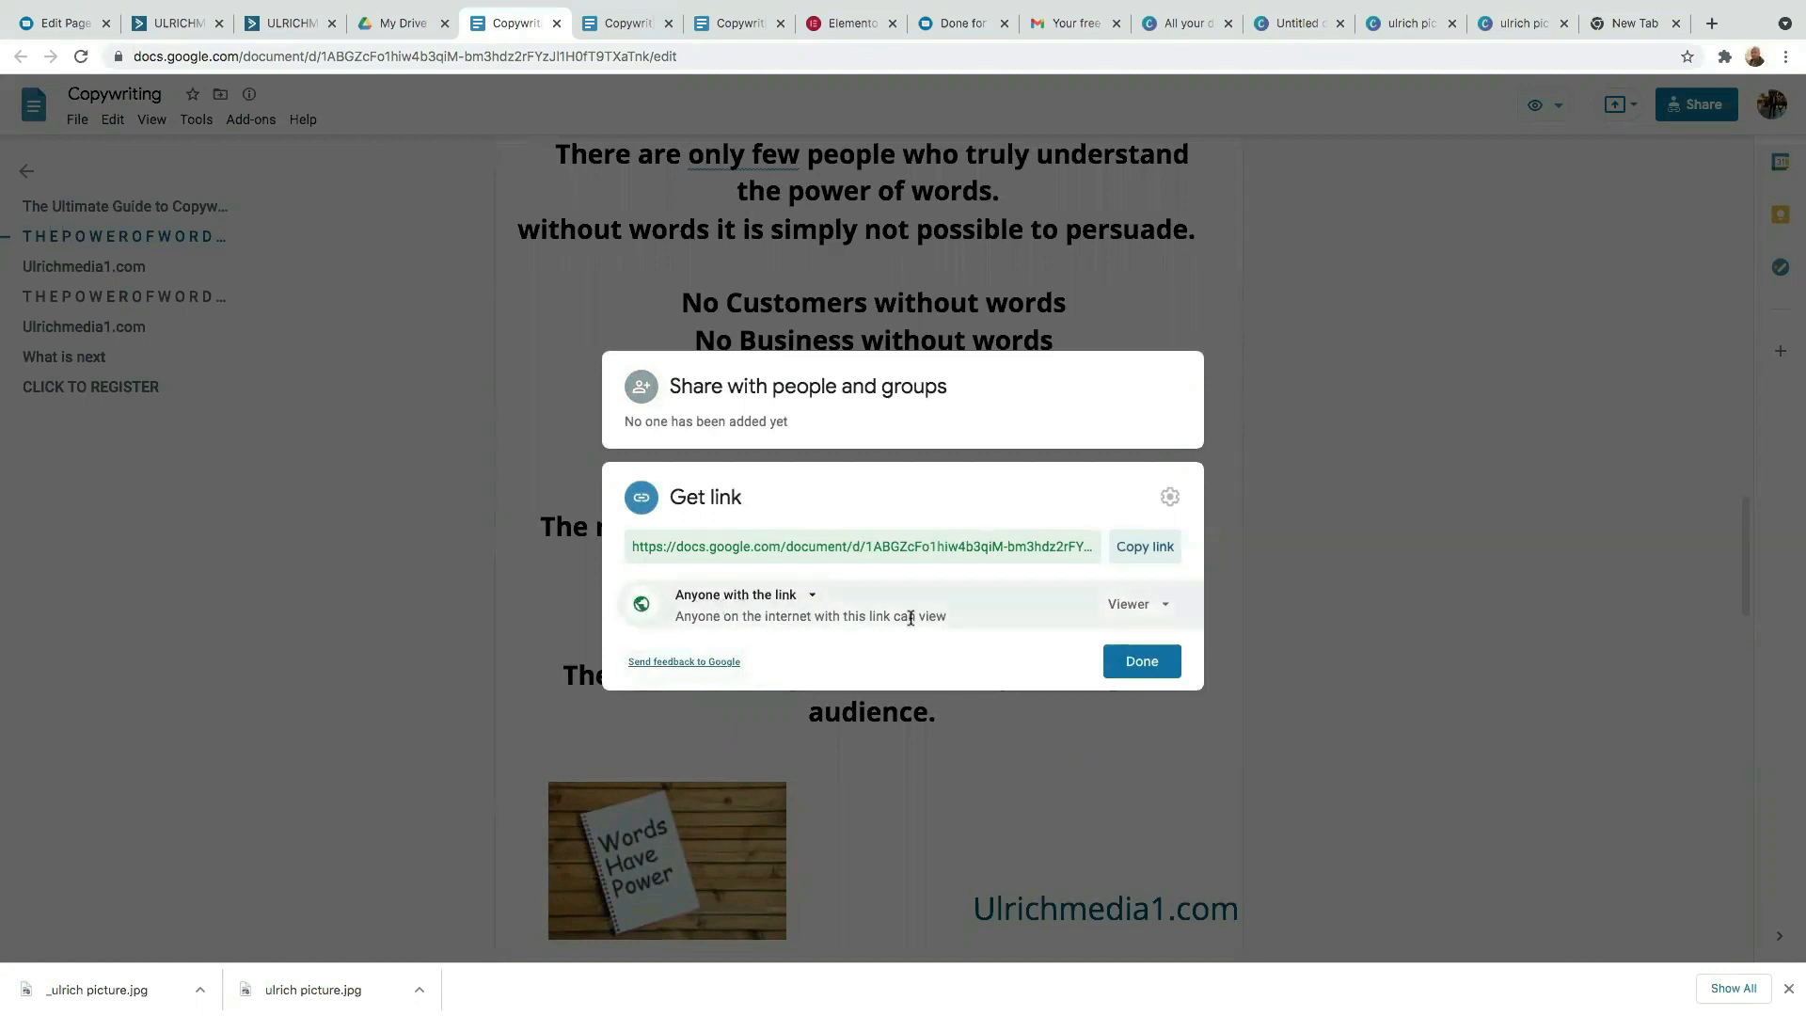
left_click(812, 603)
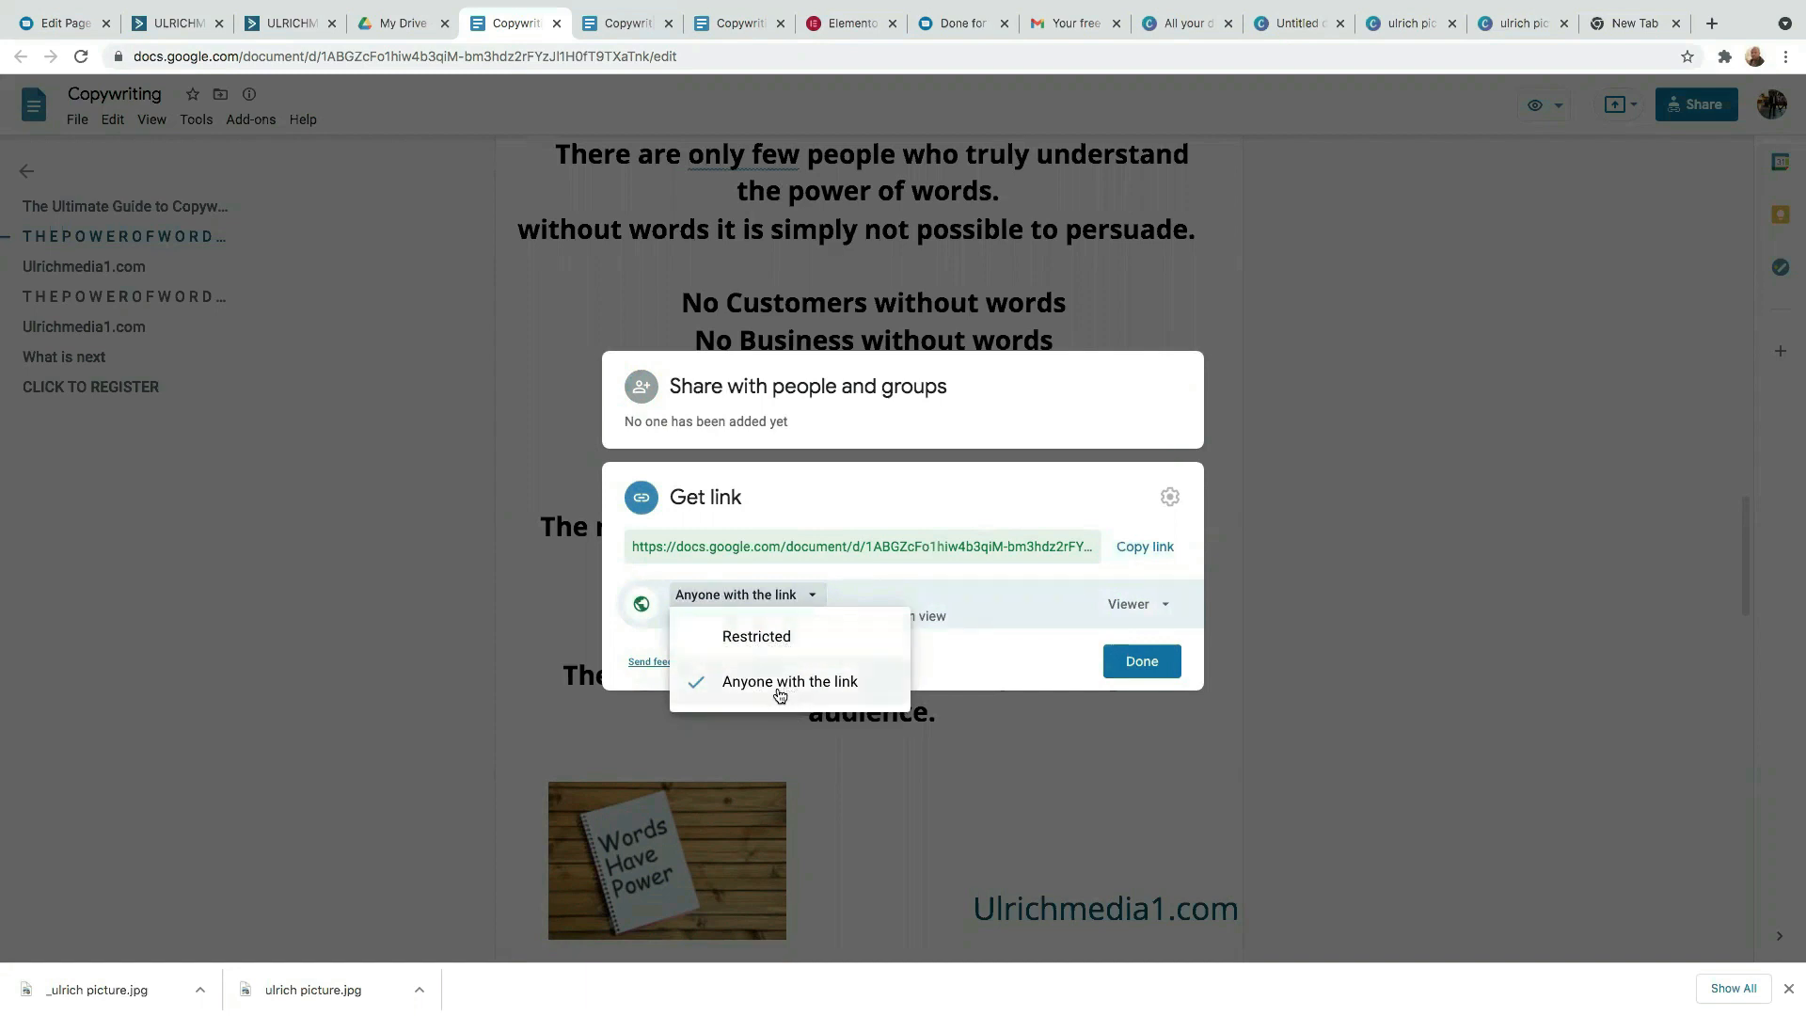
left_click(1151, 550)
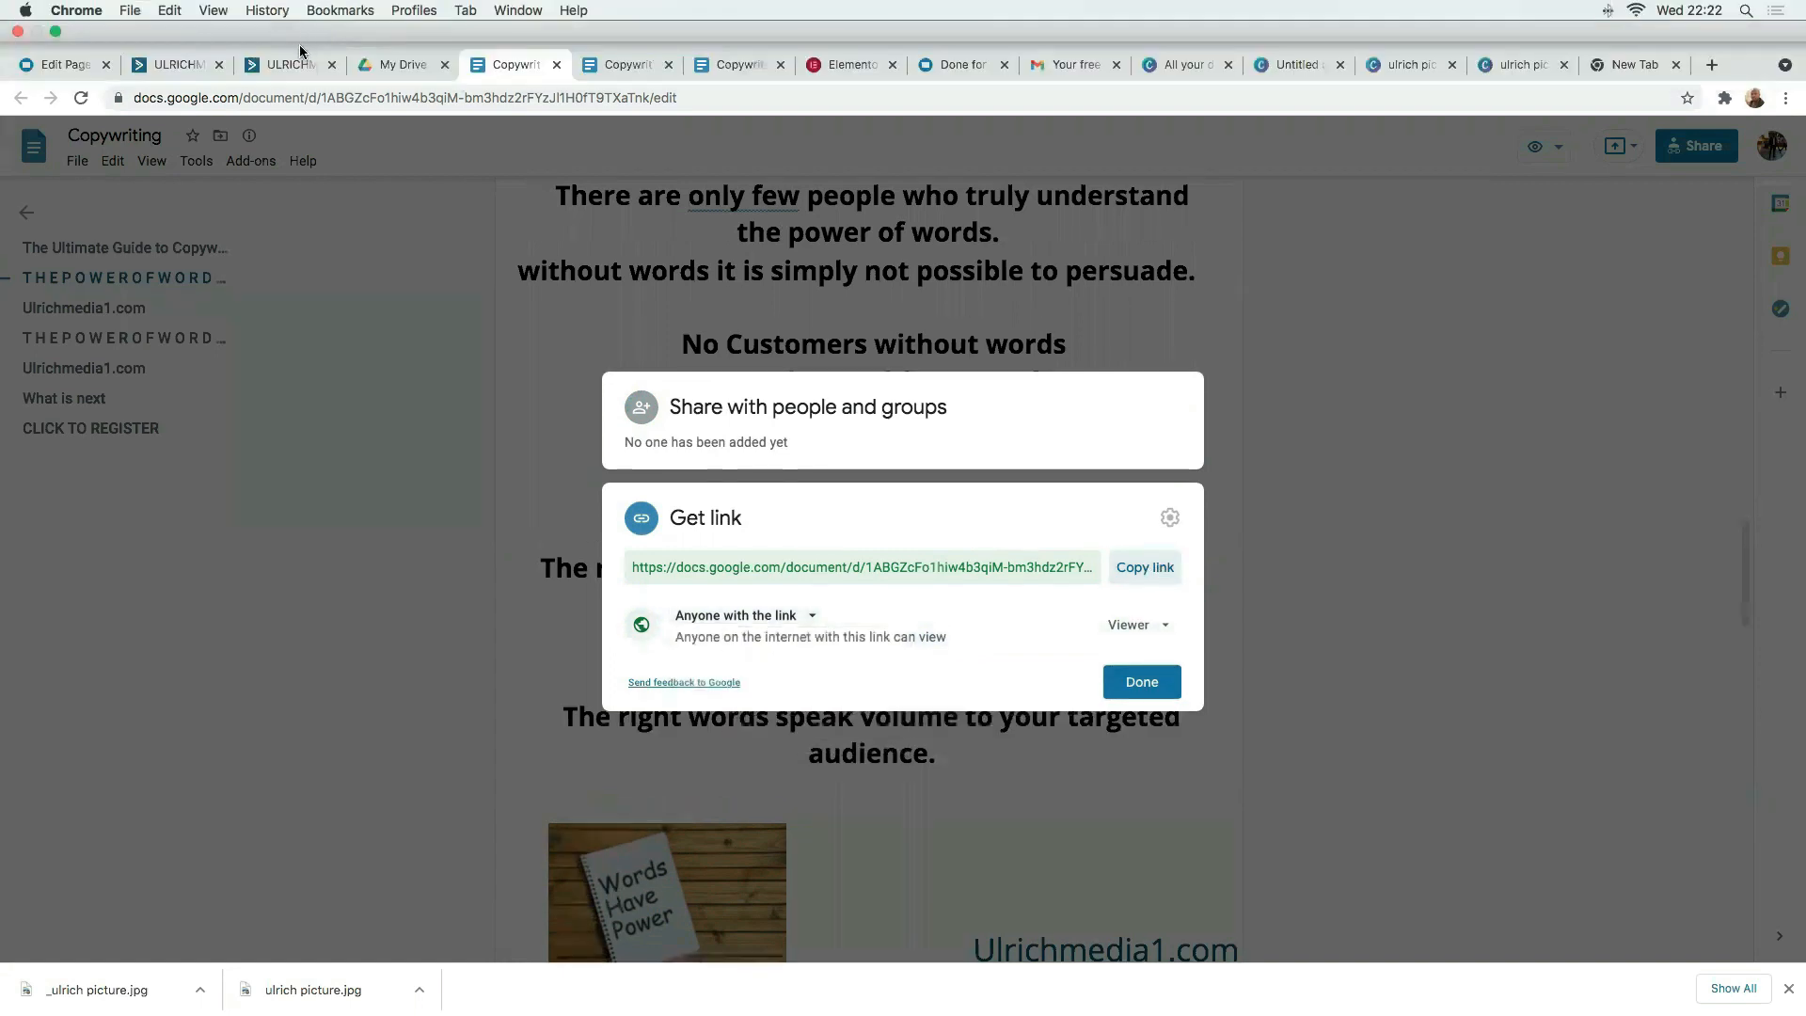
- Switch back to the ActiveCampaign template, paste the copied document link as the download button's link, and save and exit
left_click(287, 23)
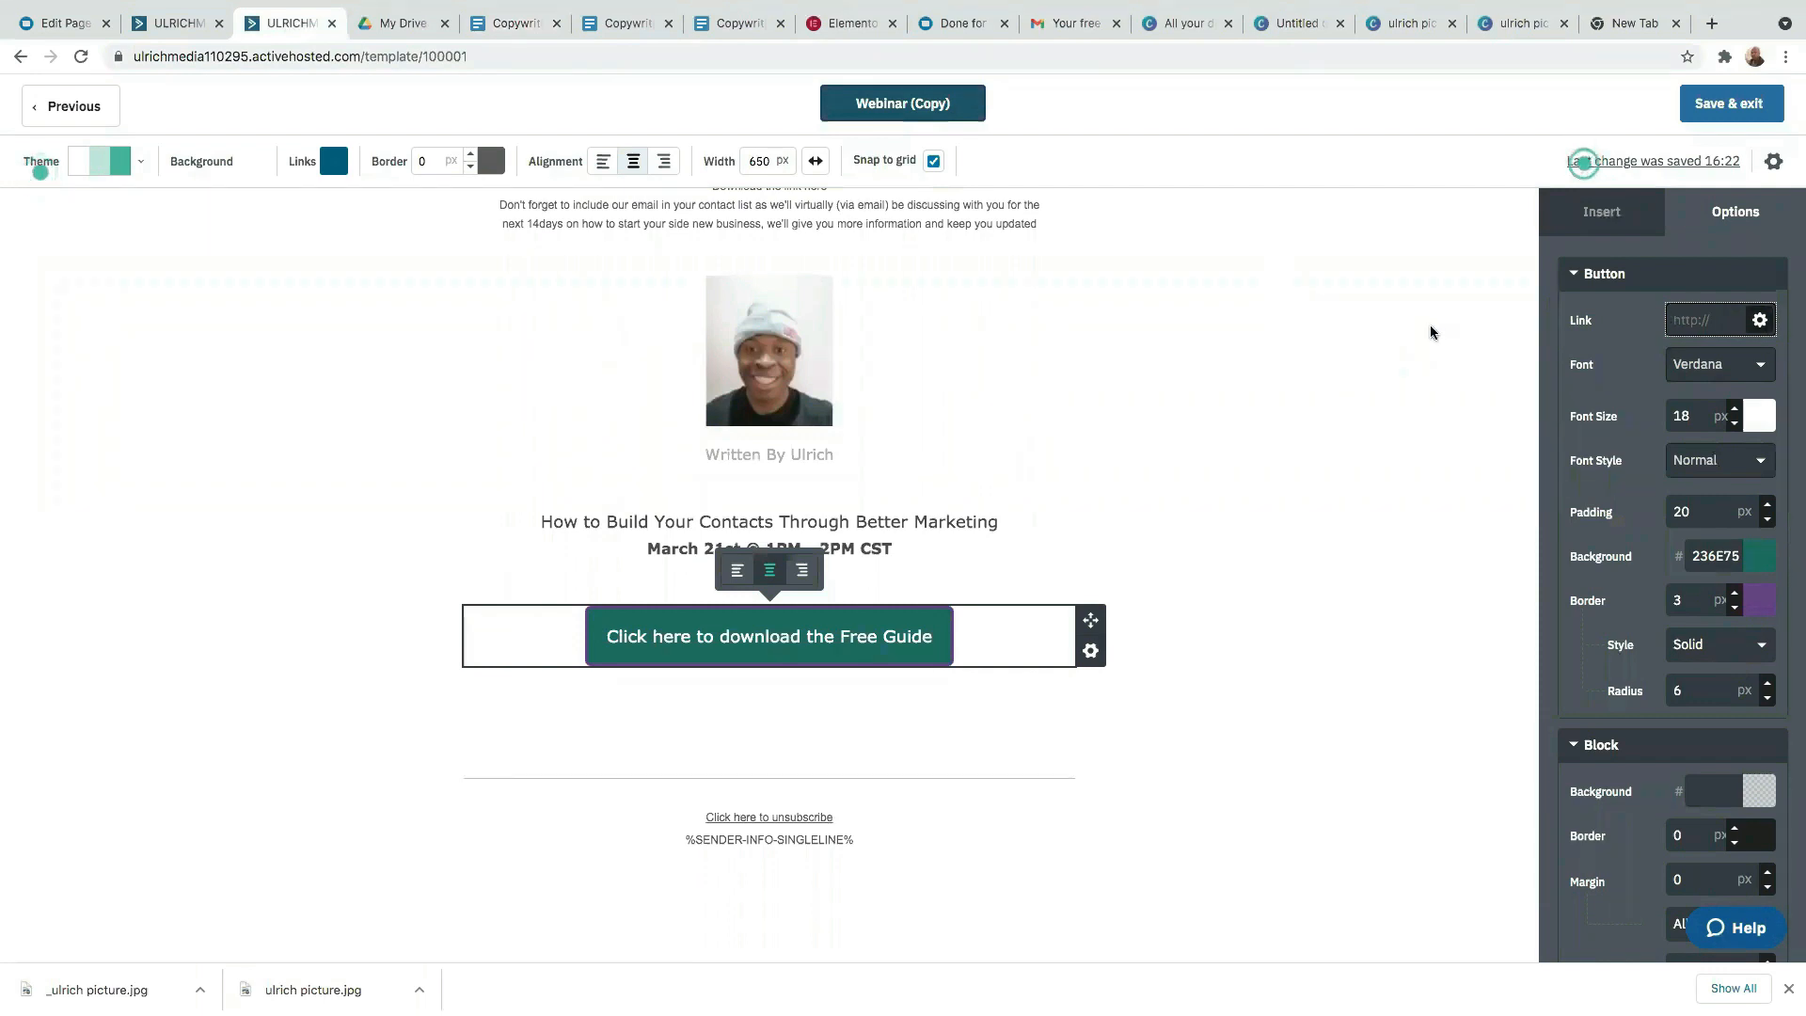
right_click(1688, 324)
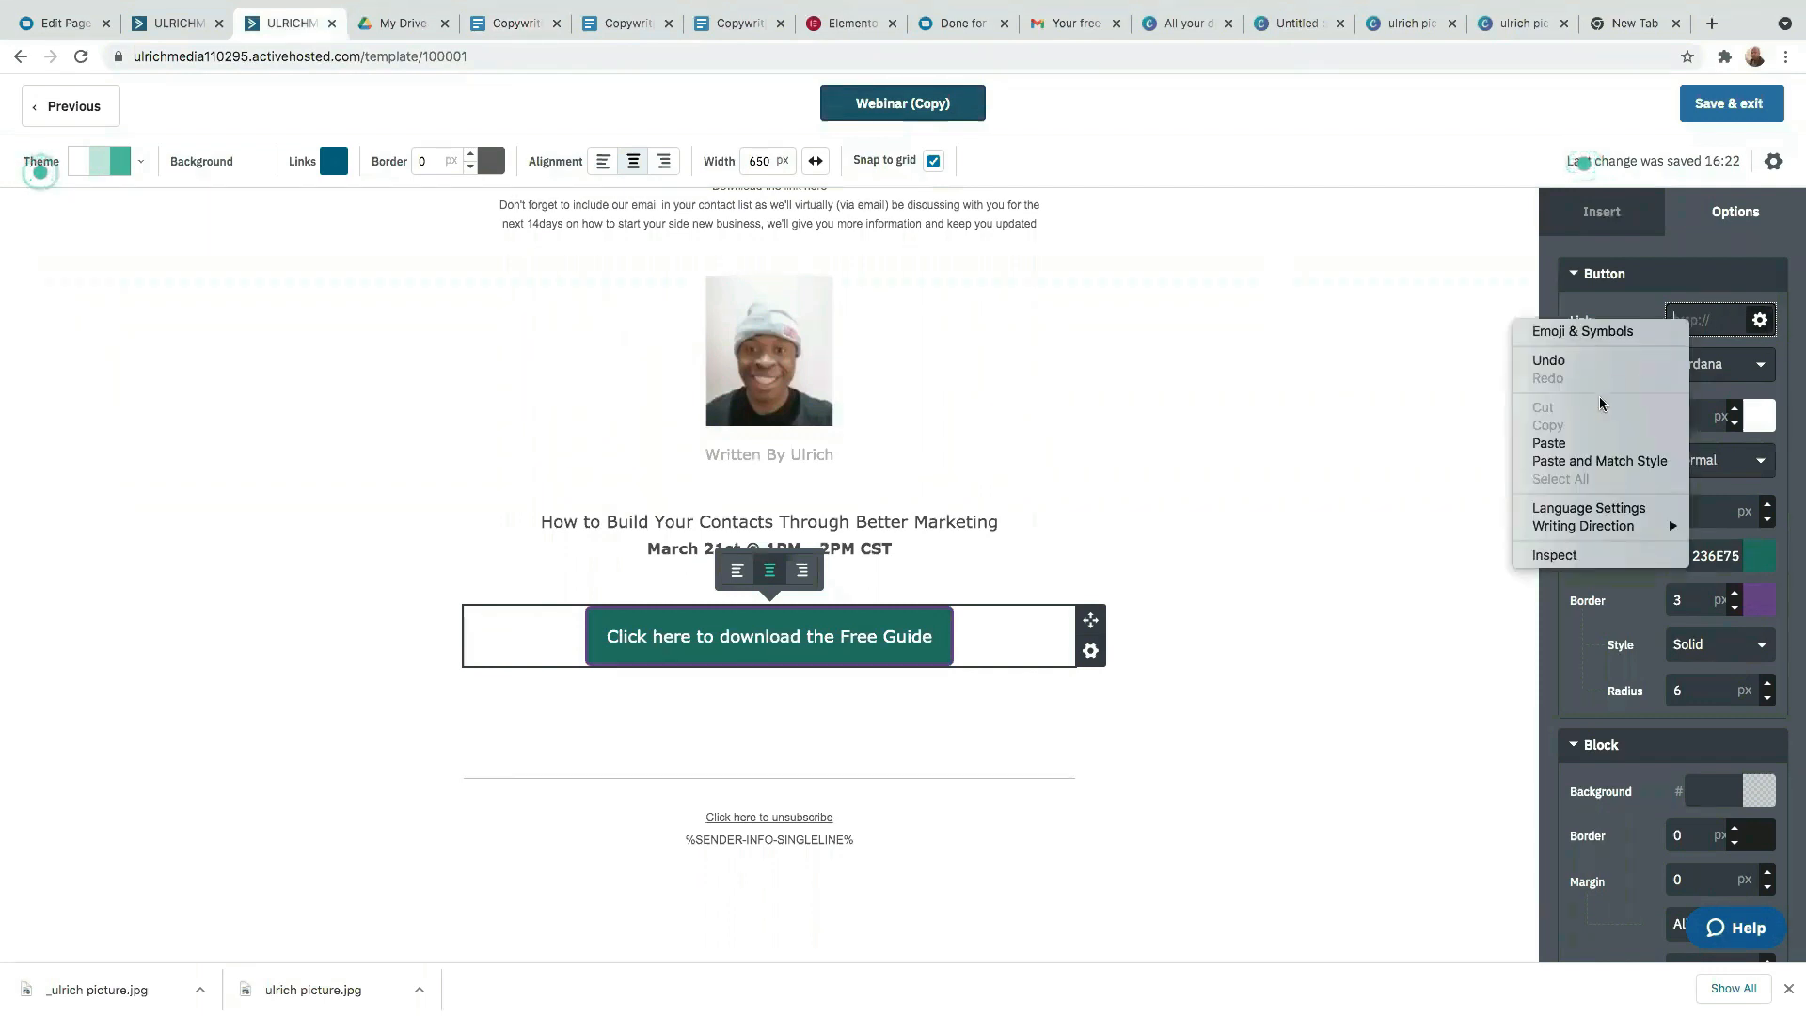
left_click(1549, 443)
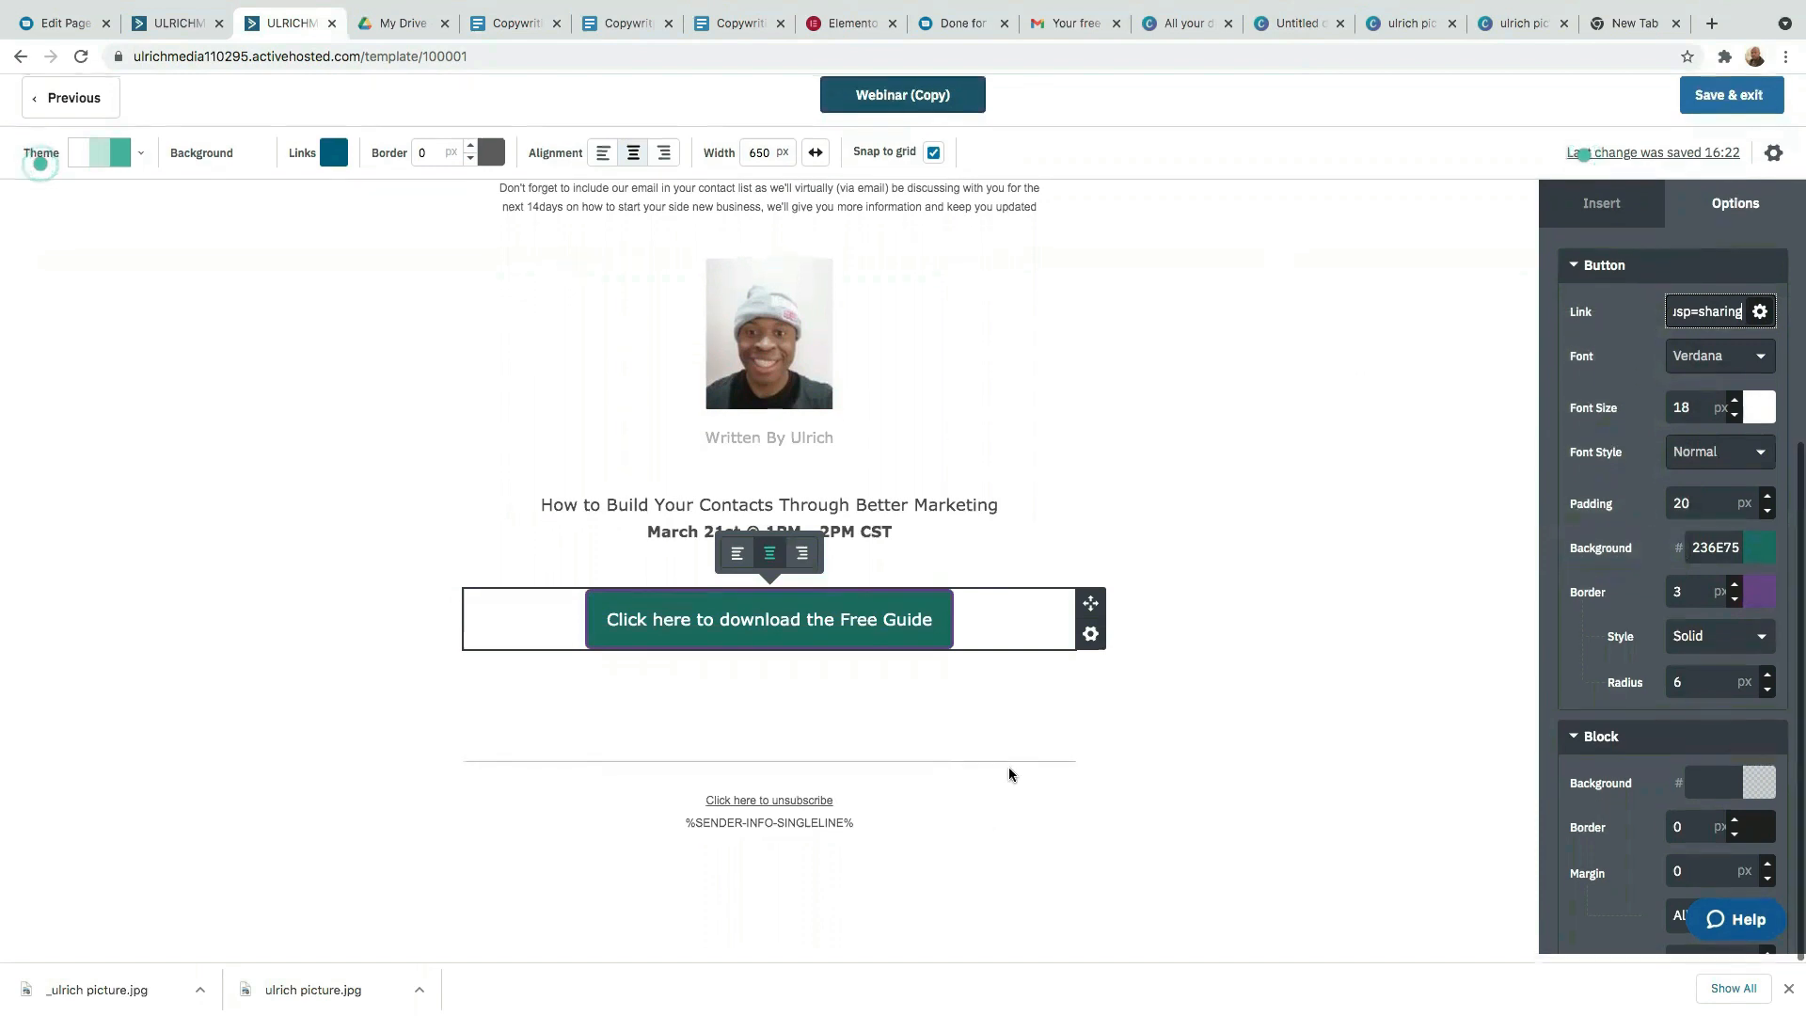
left_click(1721, 106)
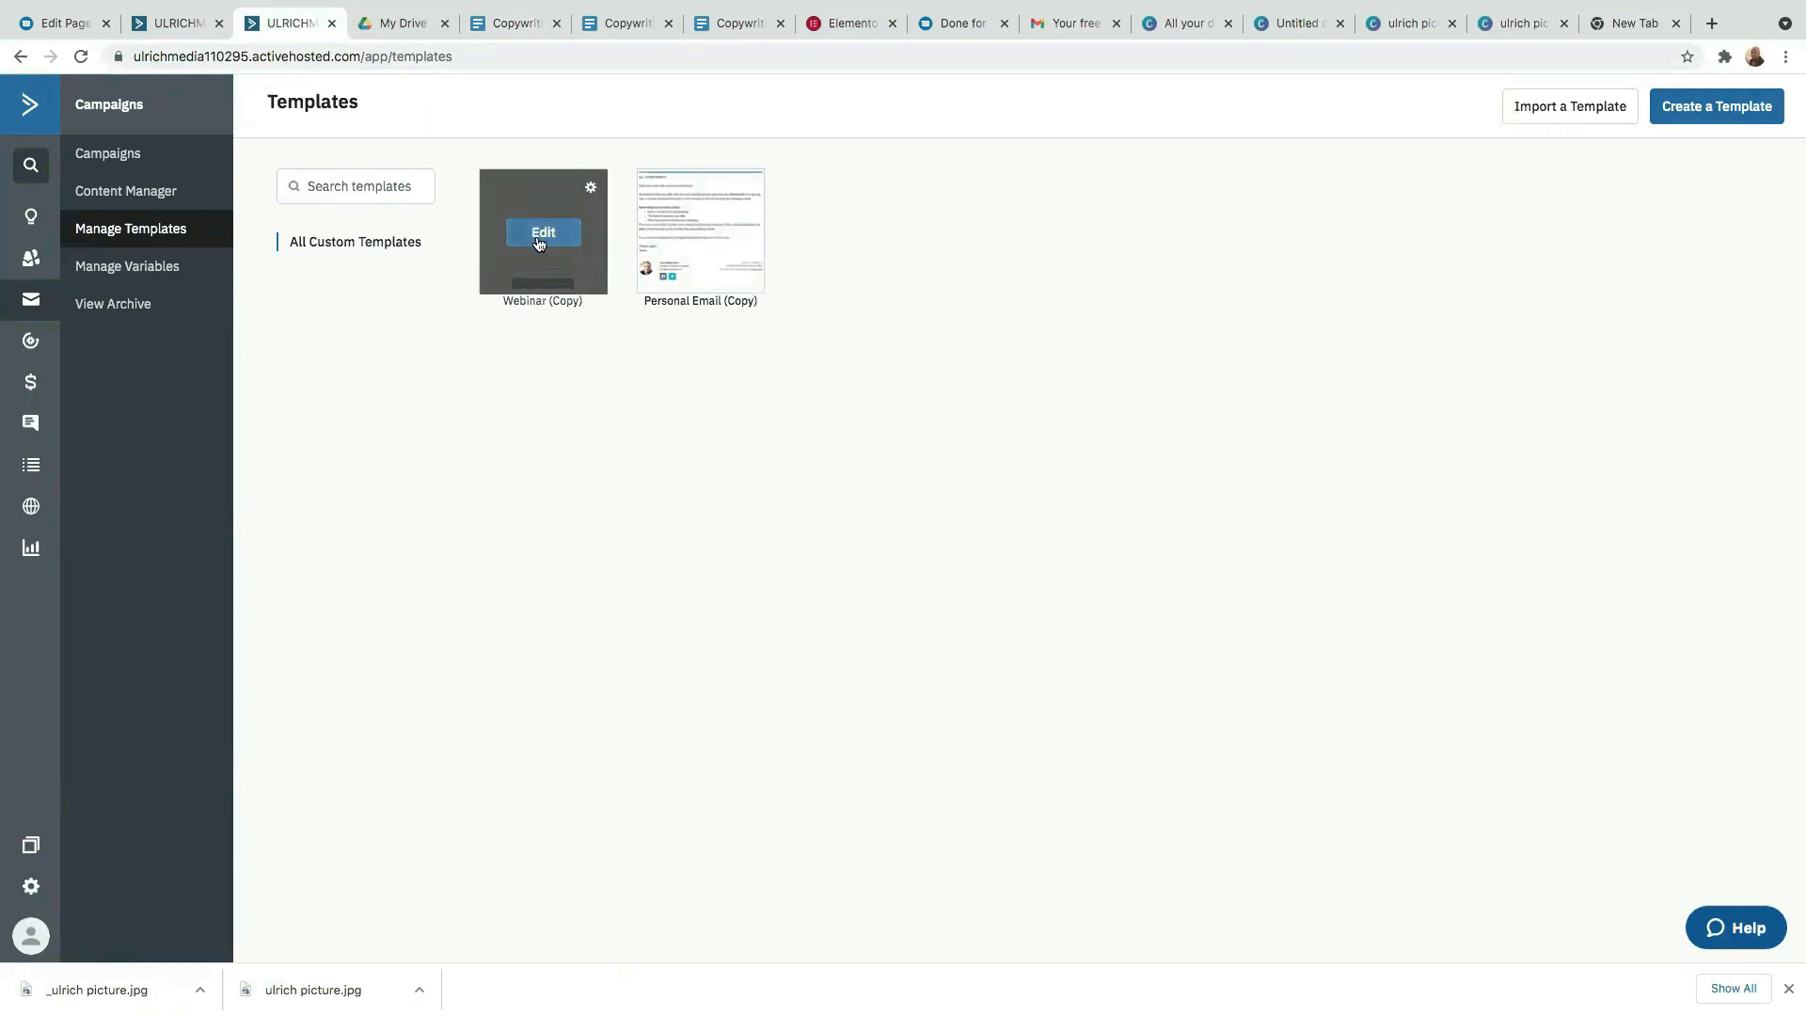
- Reopen the Webinar (Copy) template, rename it Welcome Email, and save and exit
left_click(547, 239)
scroll(548, 242, "down", 3)
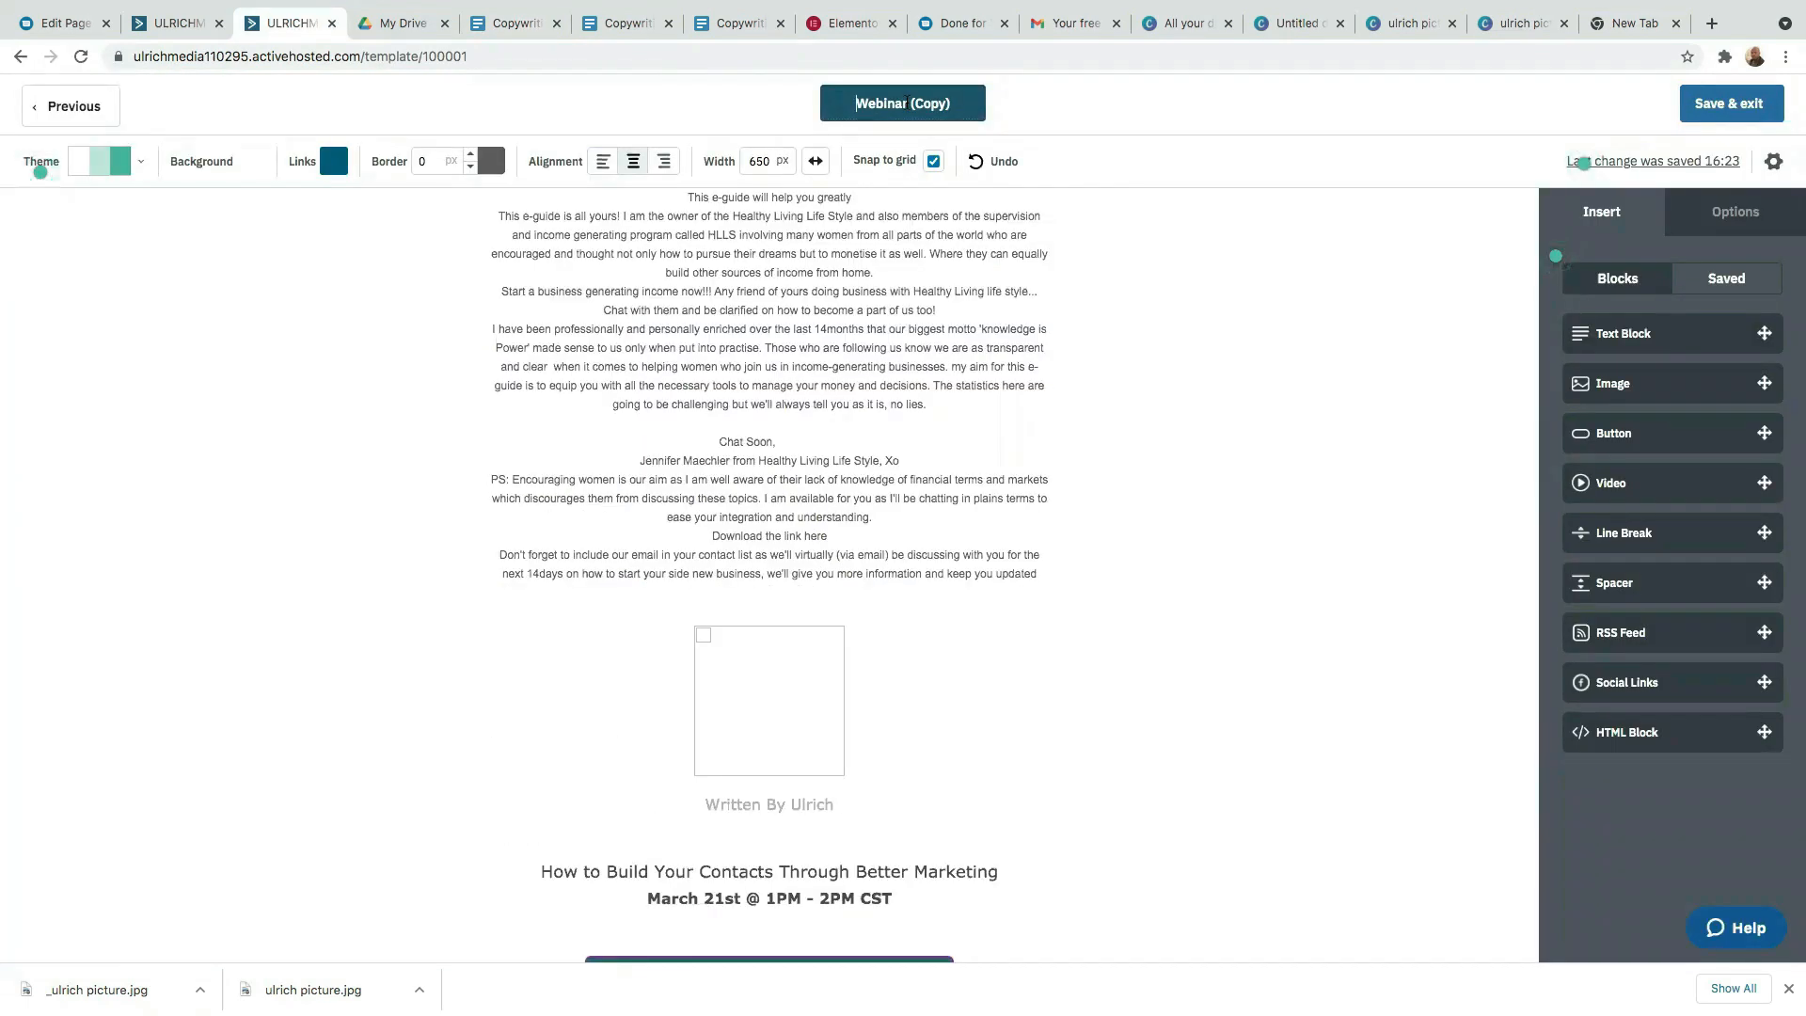
left_click(906, 103)
key("BackSpace")
key("BackSpace")
key("BackSpace")
key("BackSpace")
key("BackSpace")
key("BackSpace")
key("BackSpace")
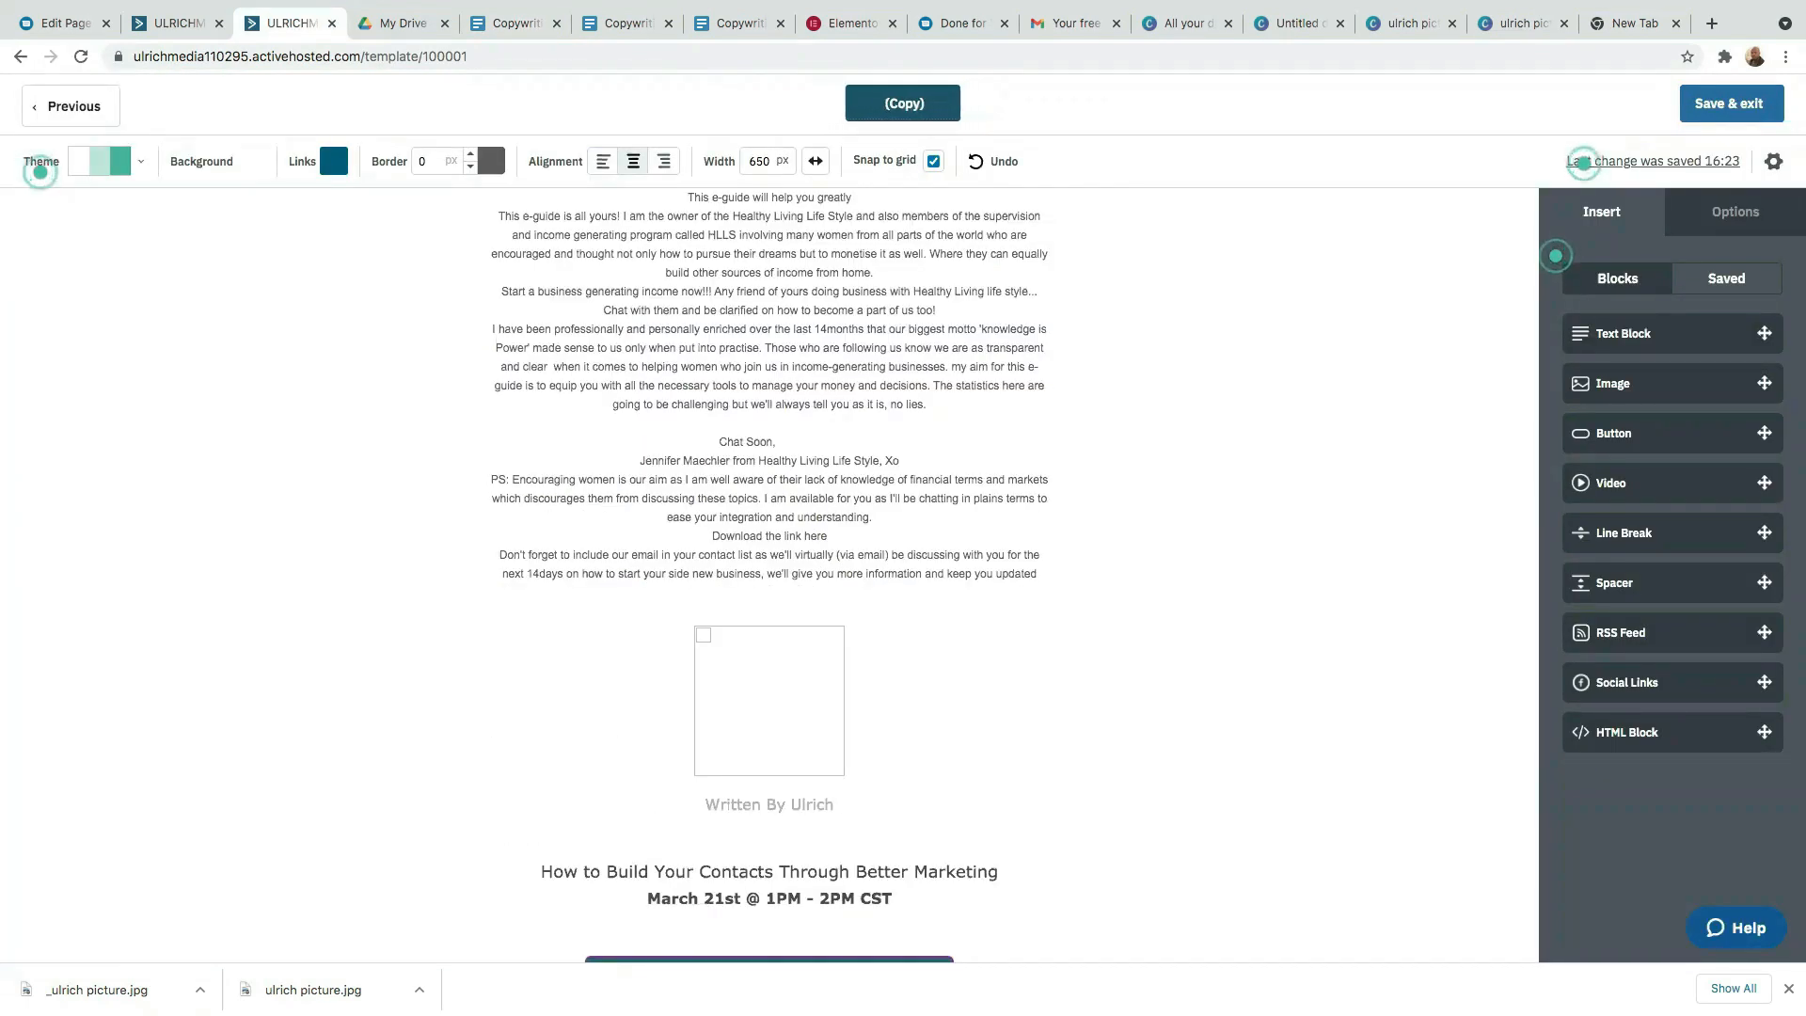
type("Welcome")
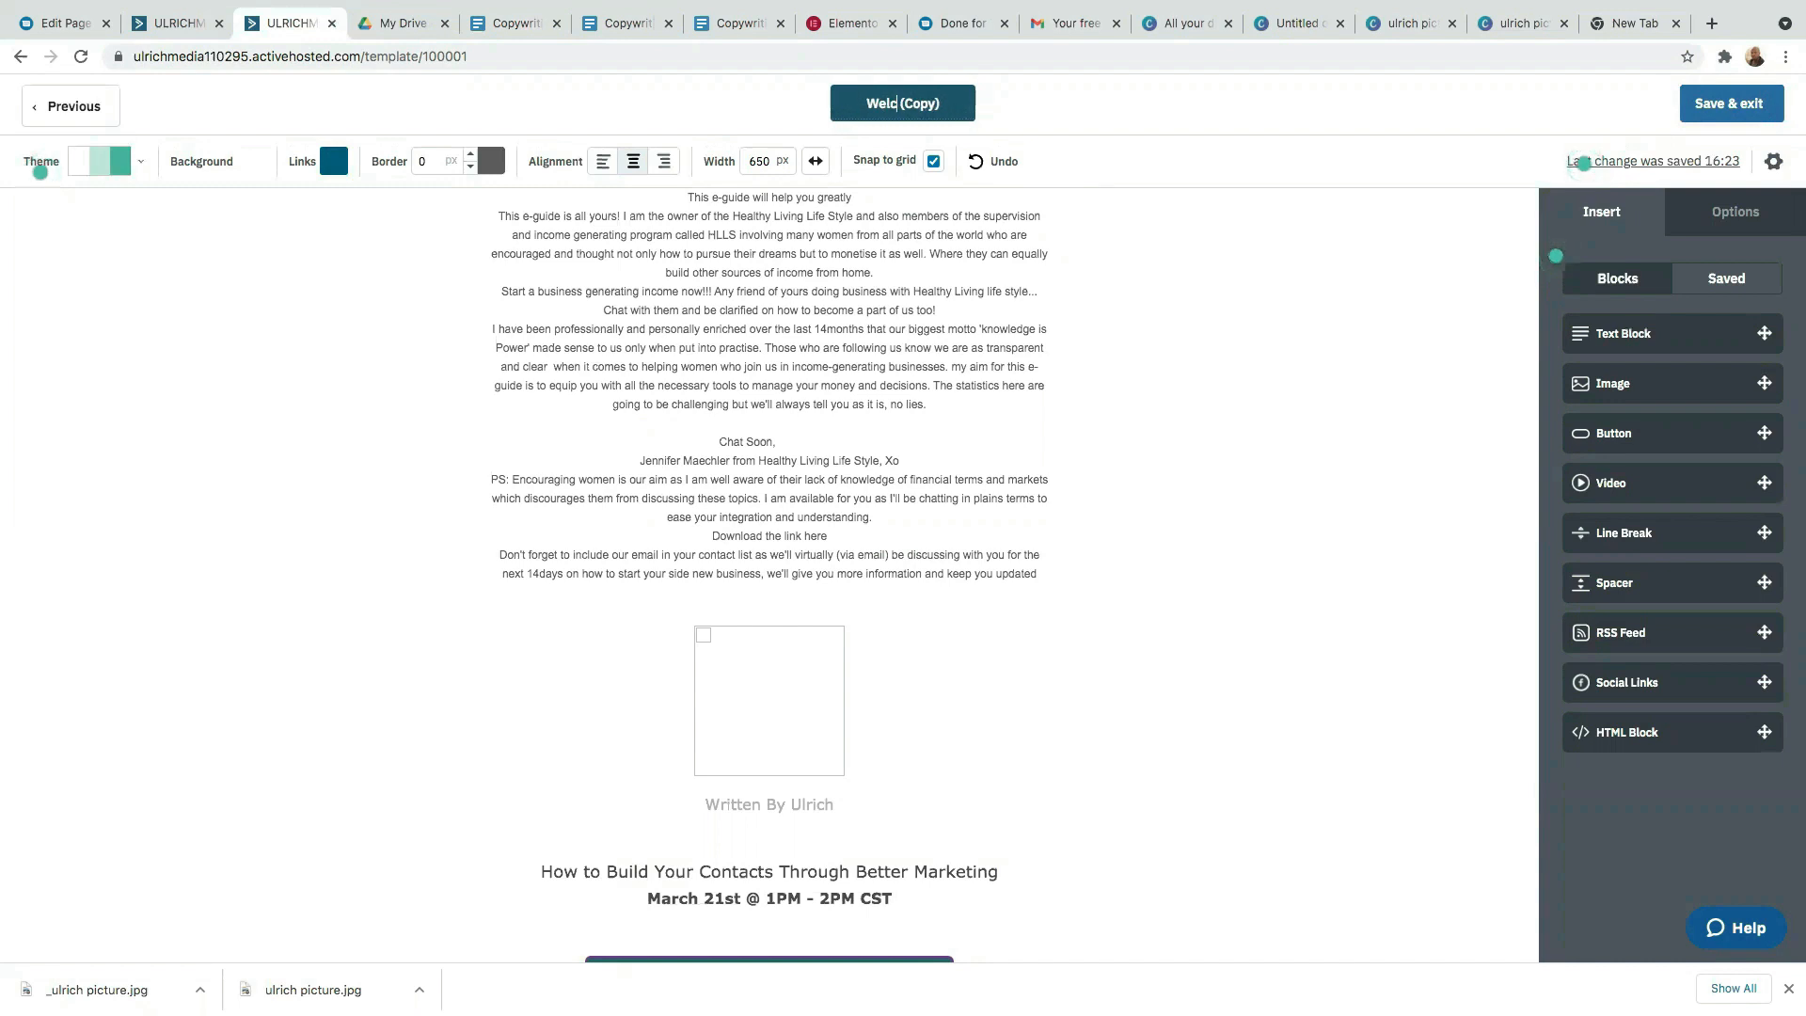
left_click(1731, 112)
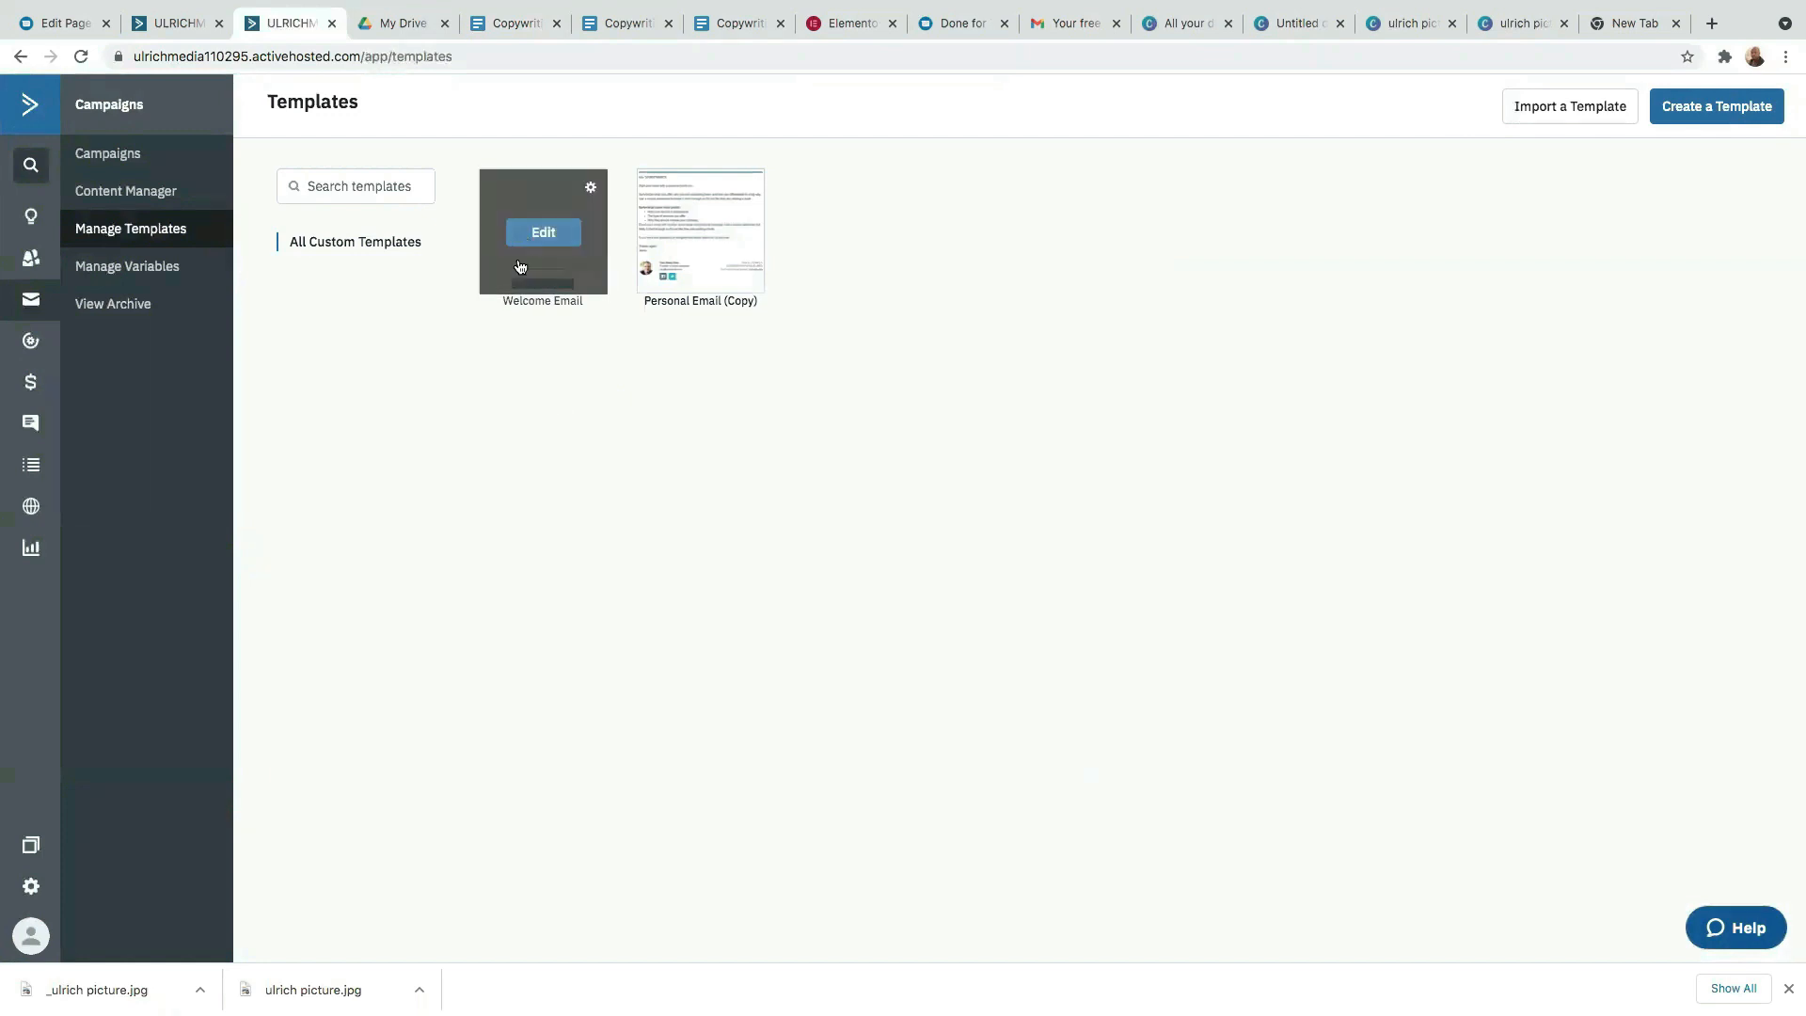
- Return to the automation, save My Lead Magnet content as the email to send, and open that email for design
key("ctrl+shift+Tab")
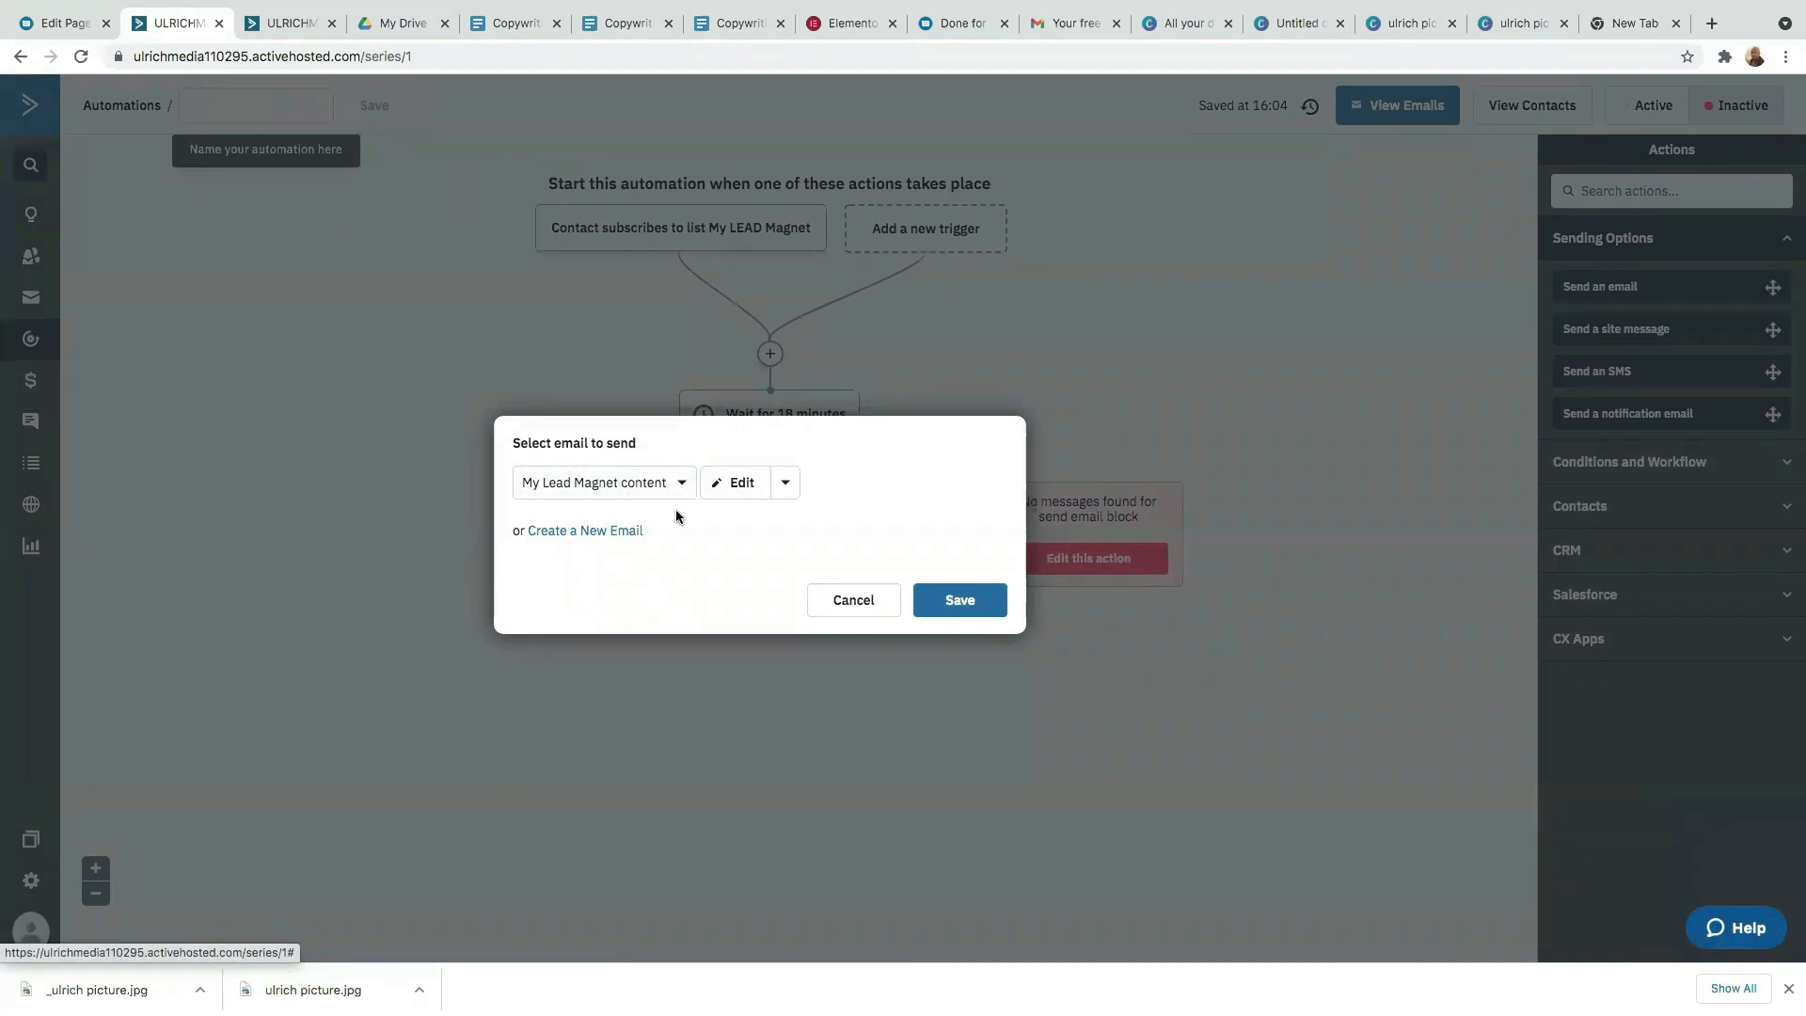
left_click(961, 606)
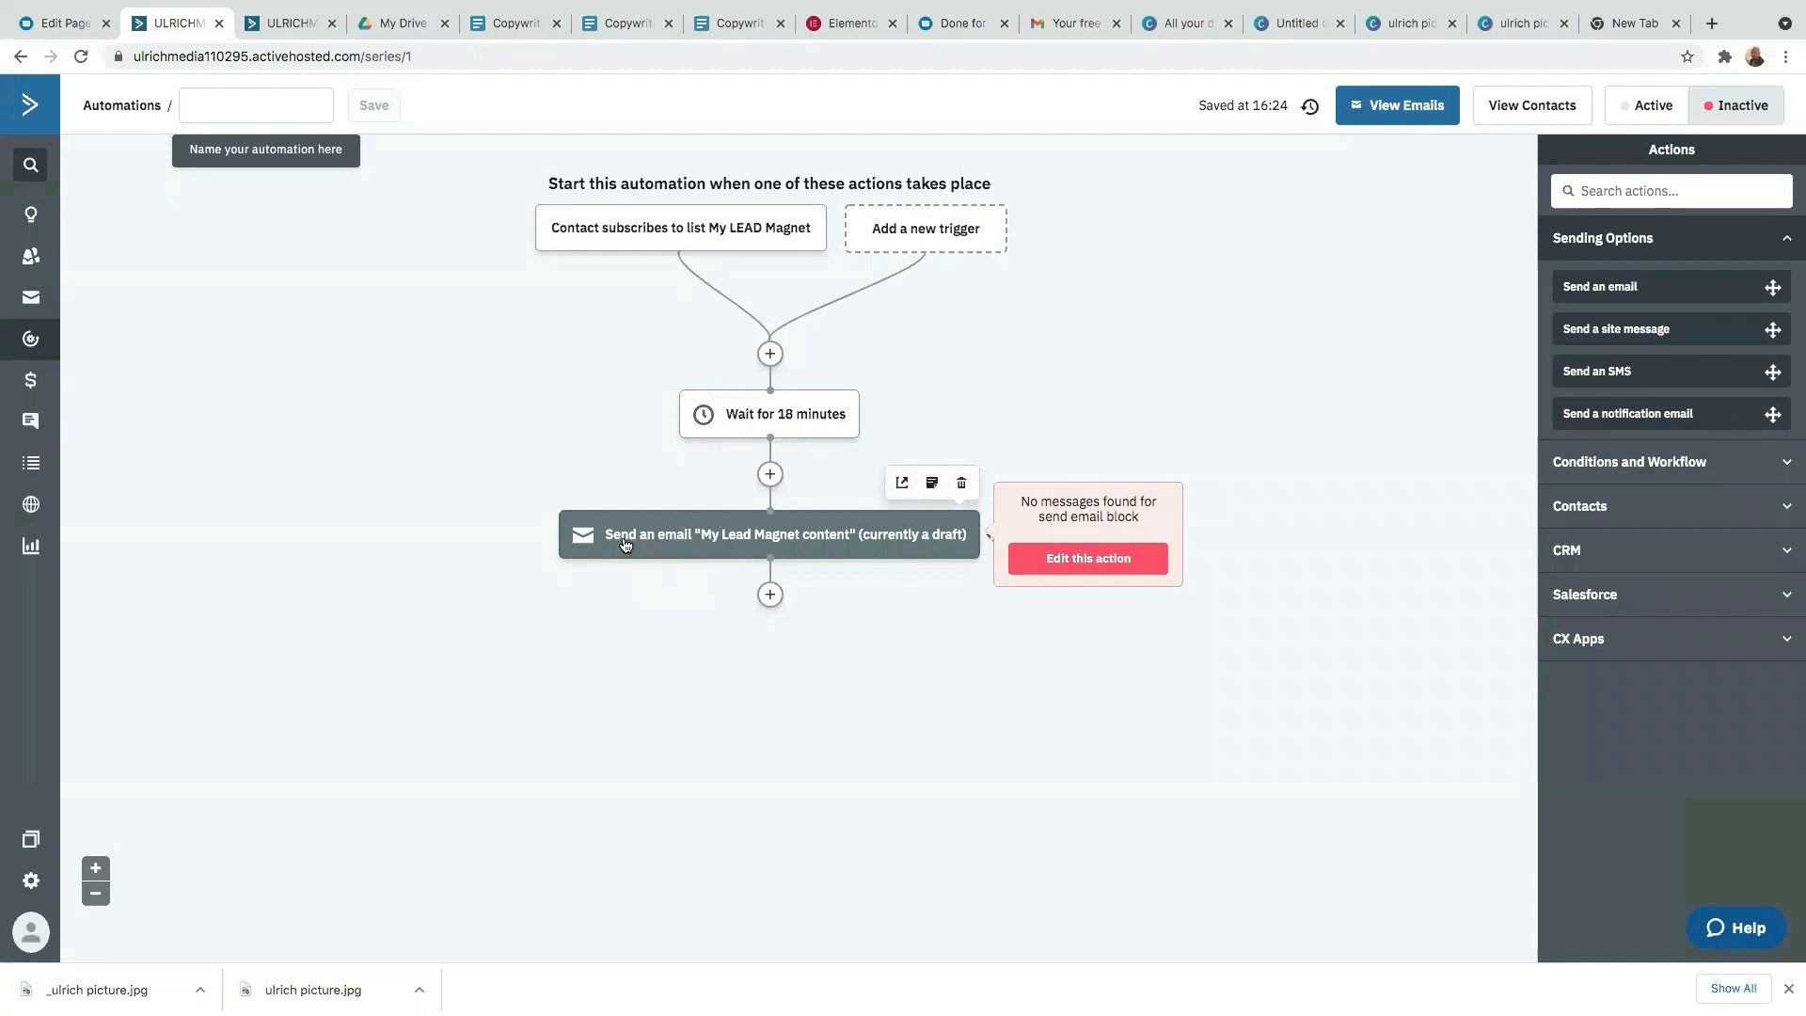
left_click(902, 484)
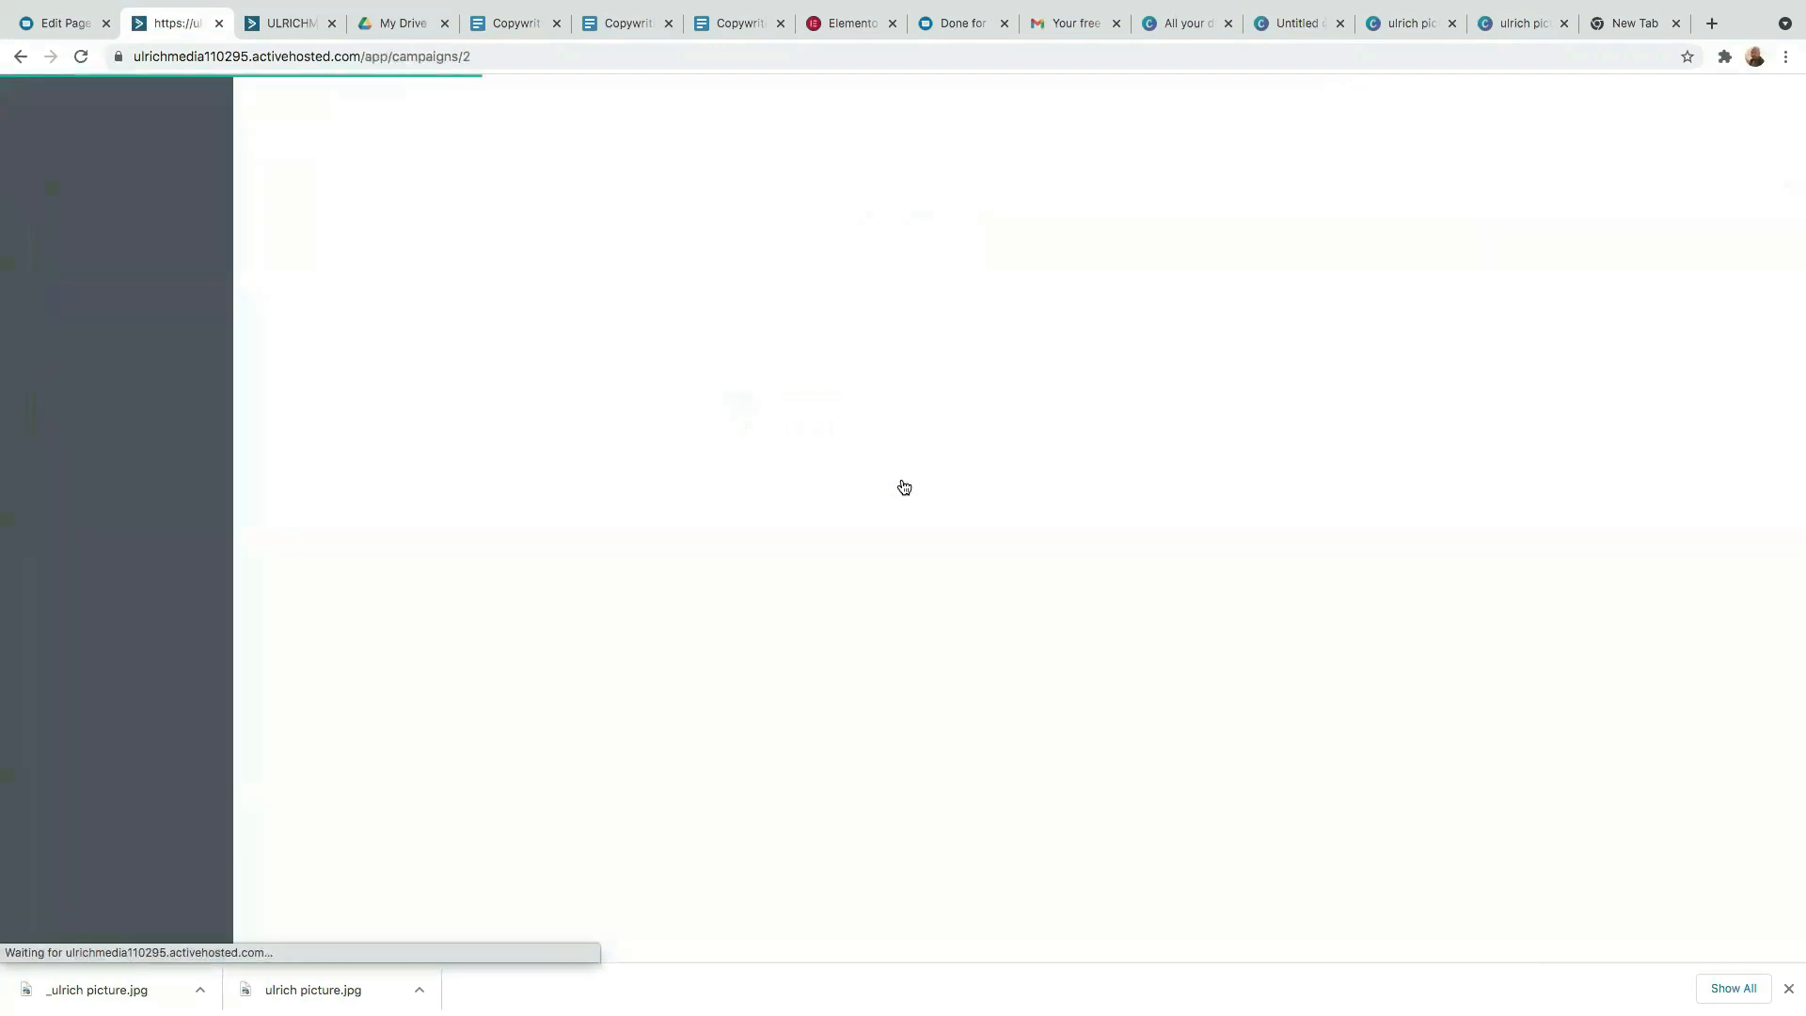
- Choose the custom Welcome Email template as the campaign's design
scroll(217, 246, "down", 1)
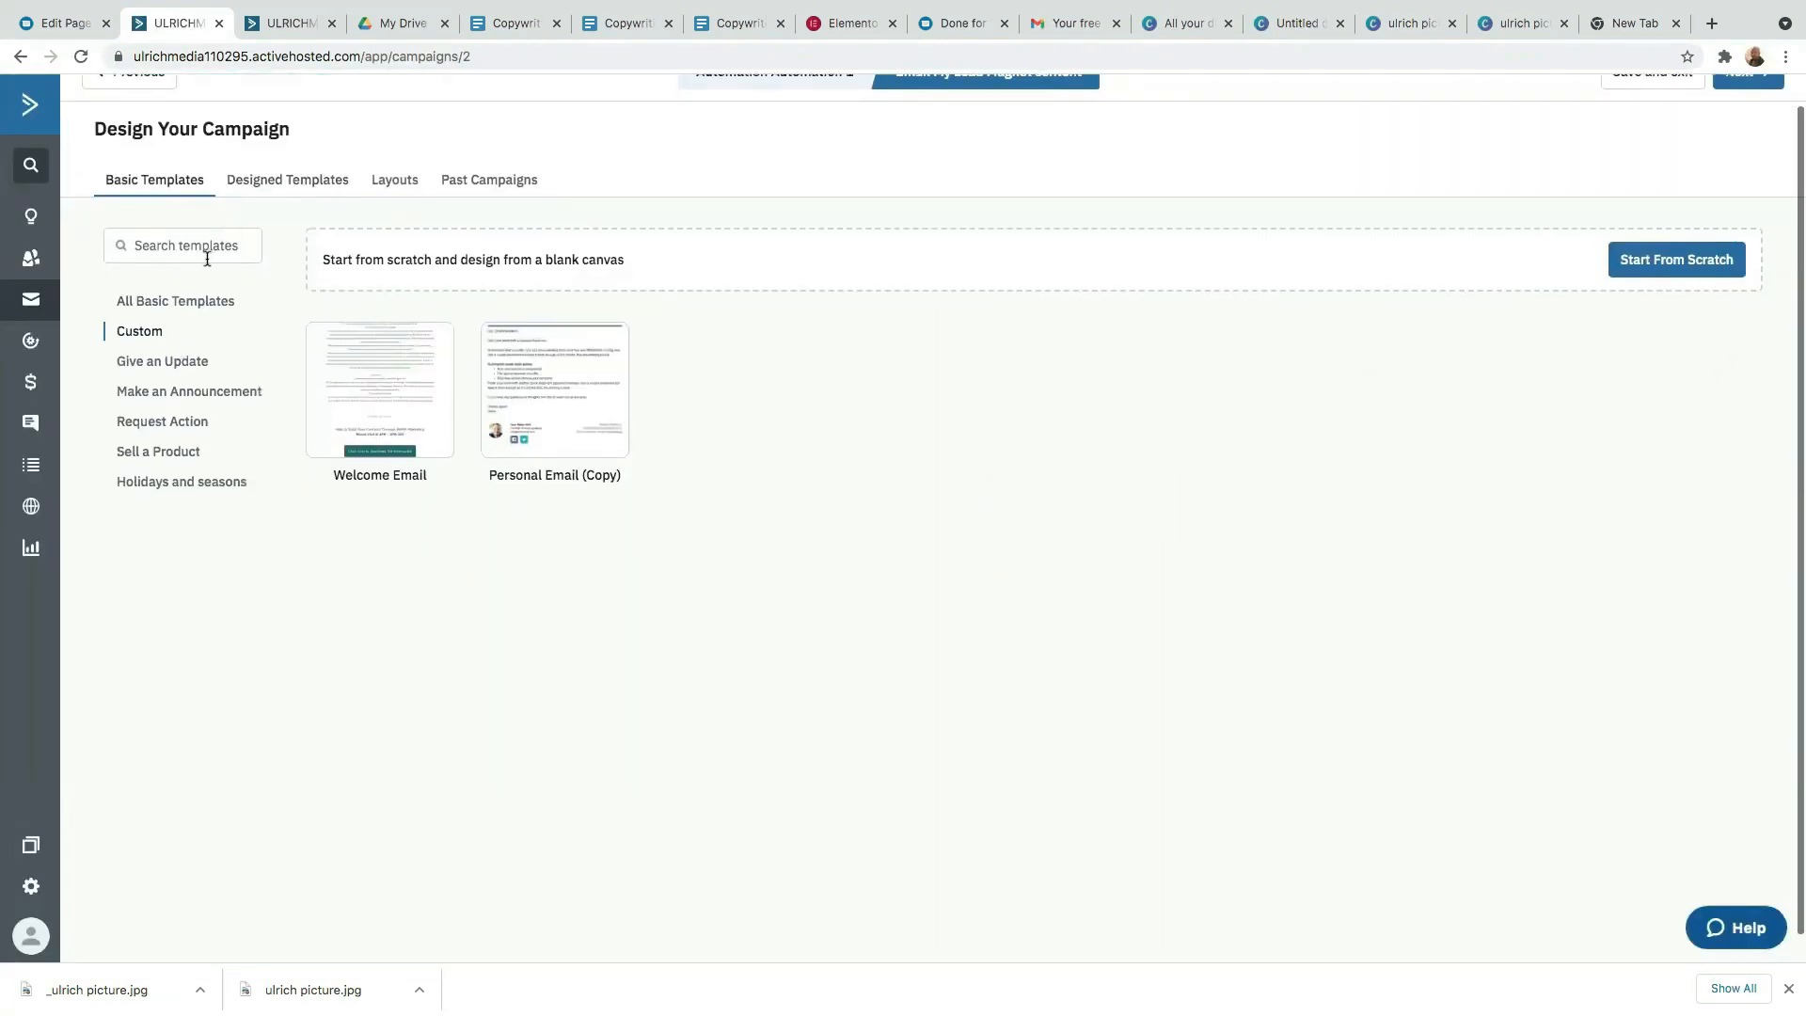
left_click(157, 184)
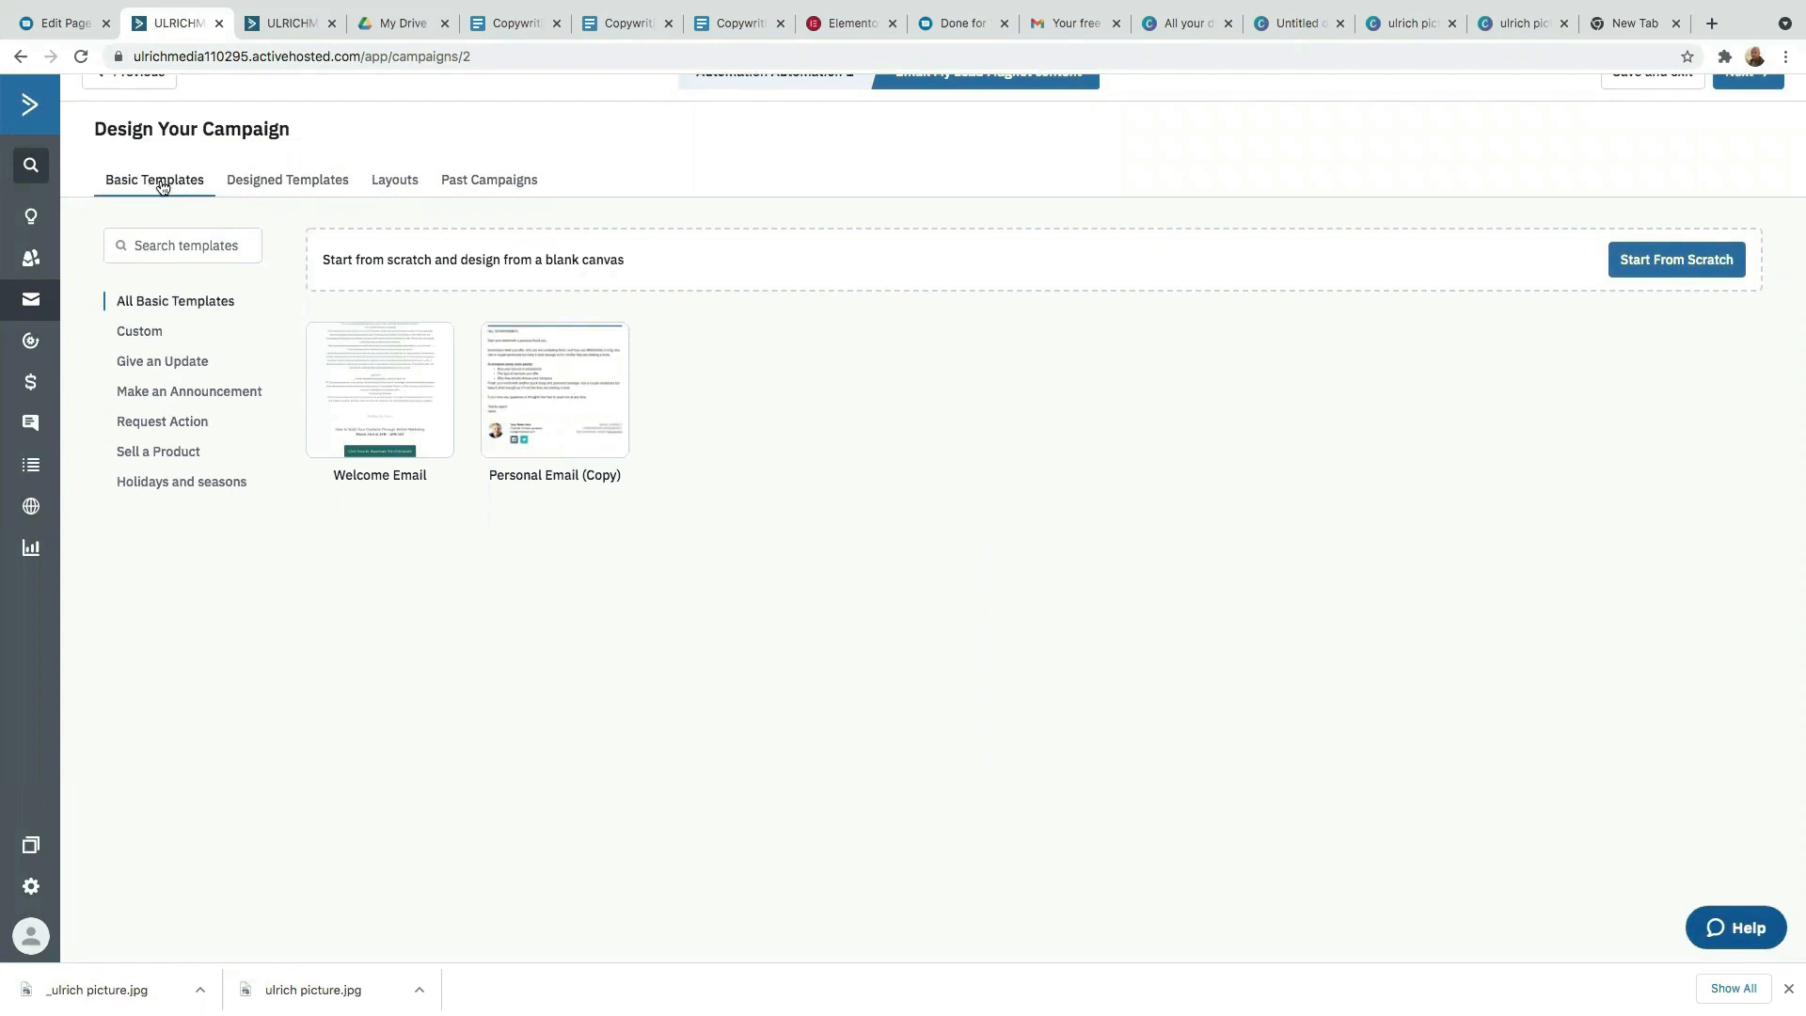
left_click(135, 335)
mouse_move(306, 412)
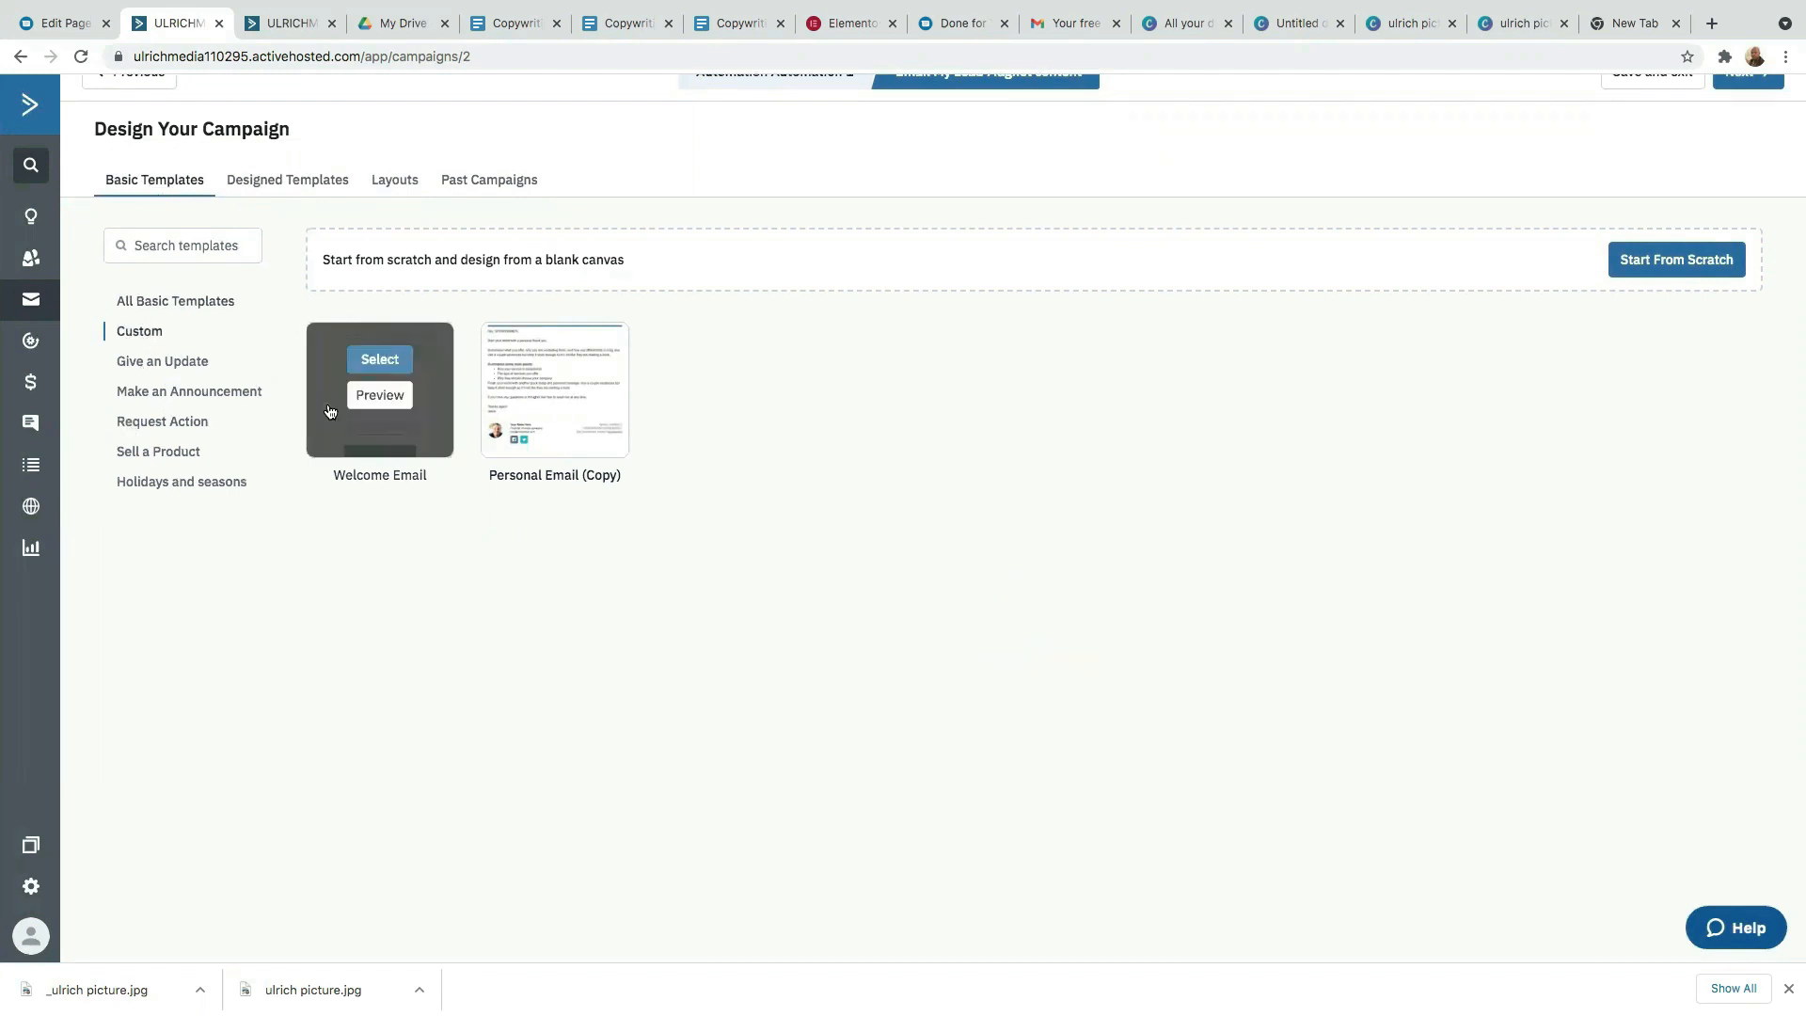
left_click(375, 360)
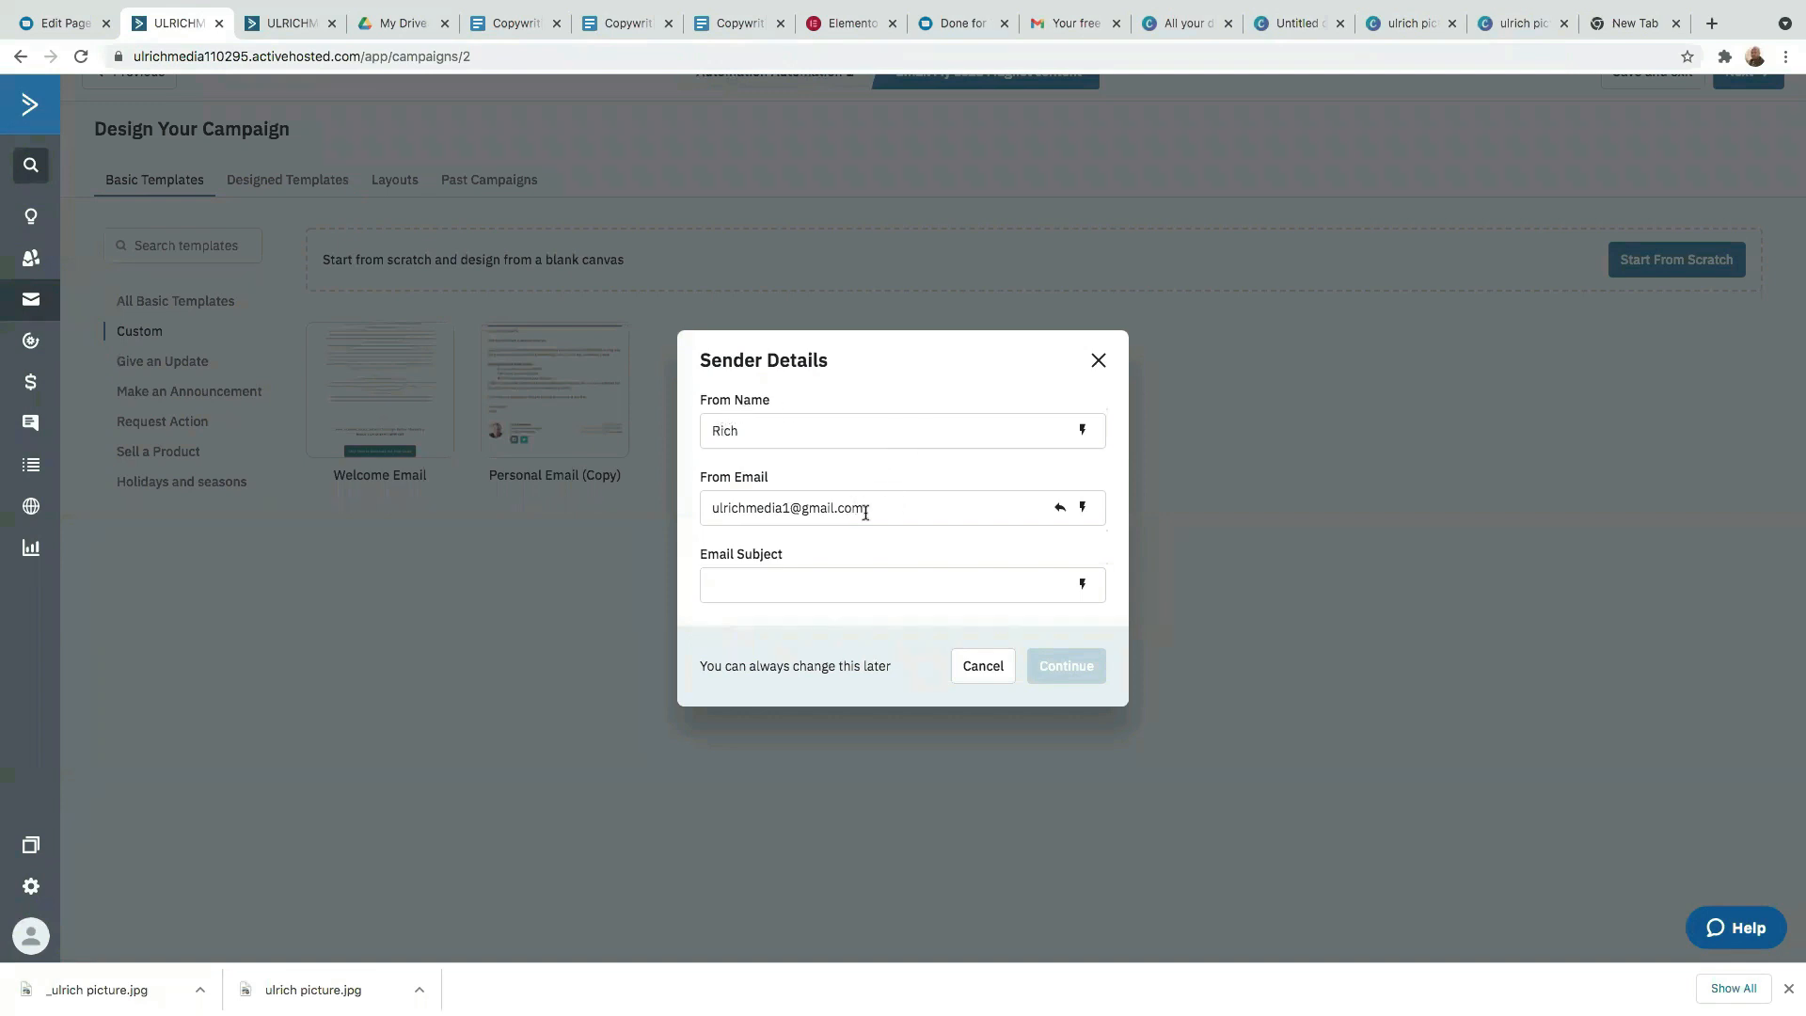
- Replace the From Email with the business contact address and continue to the email designer
left_click_drag(894, 510, 515, 518)
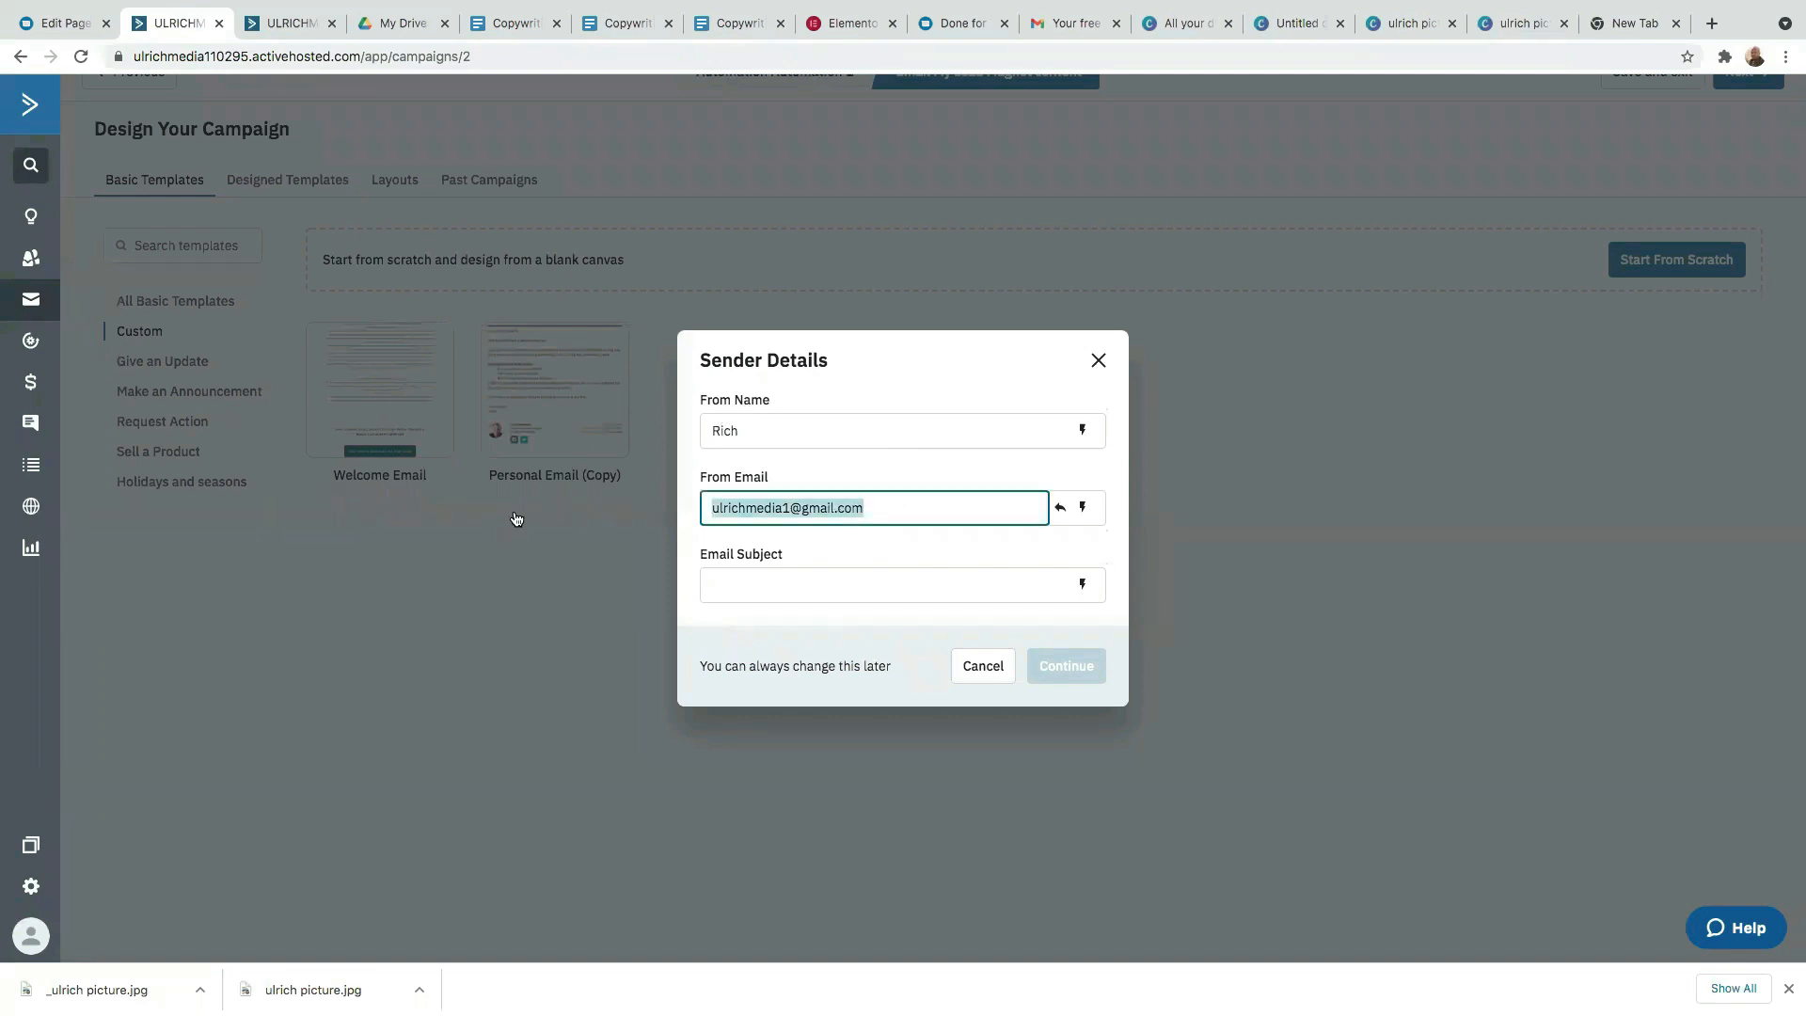
key("BackSpace")
type("contact@")
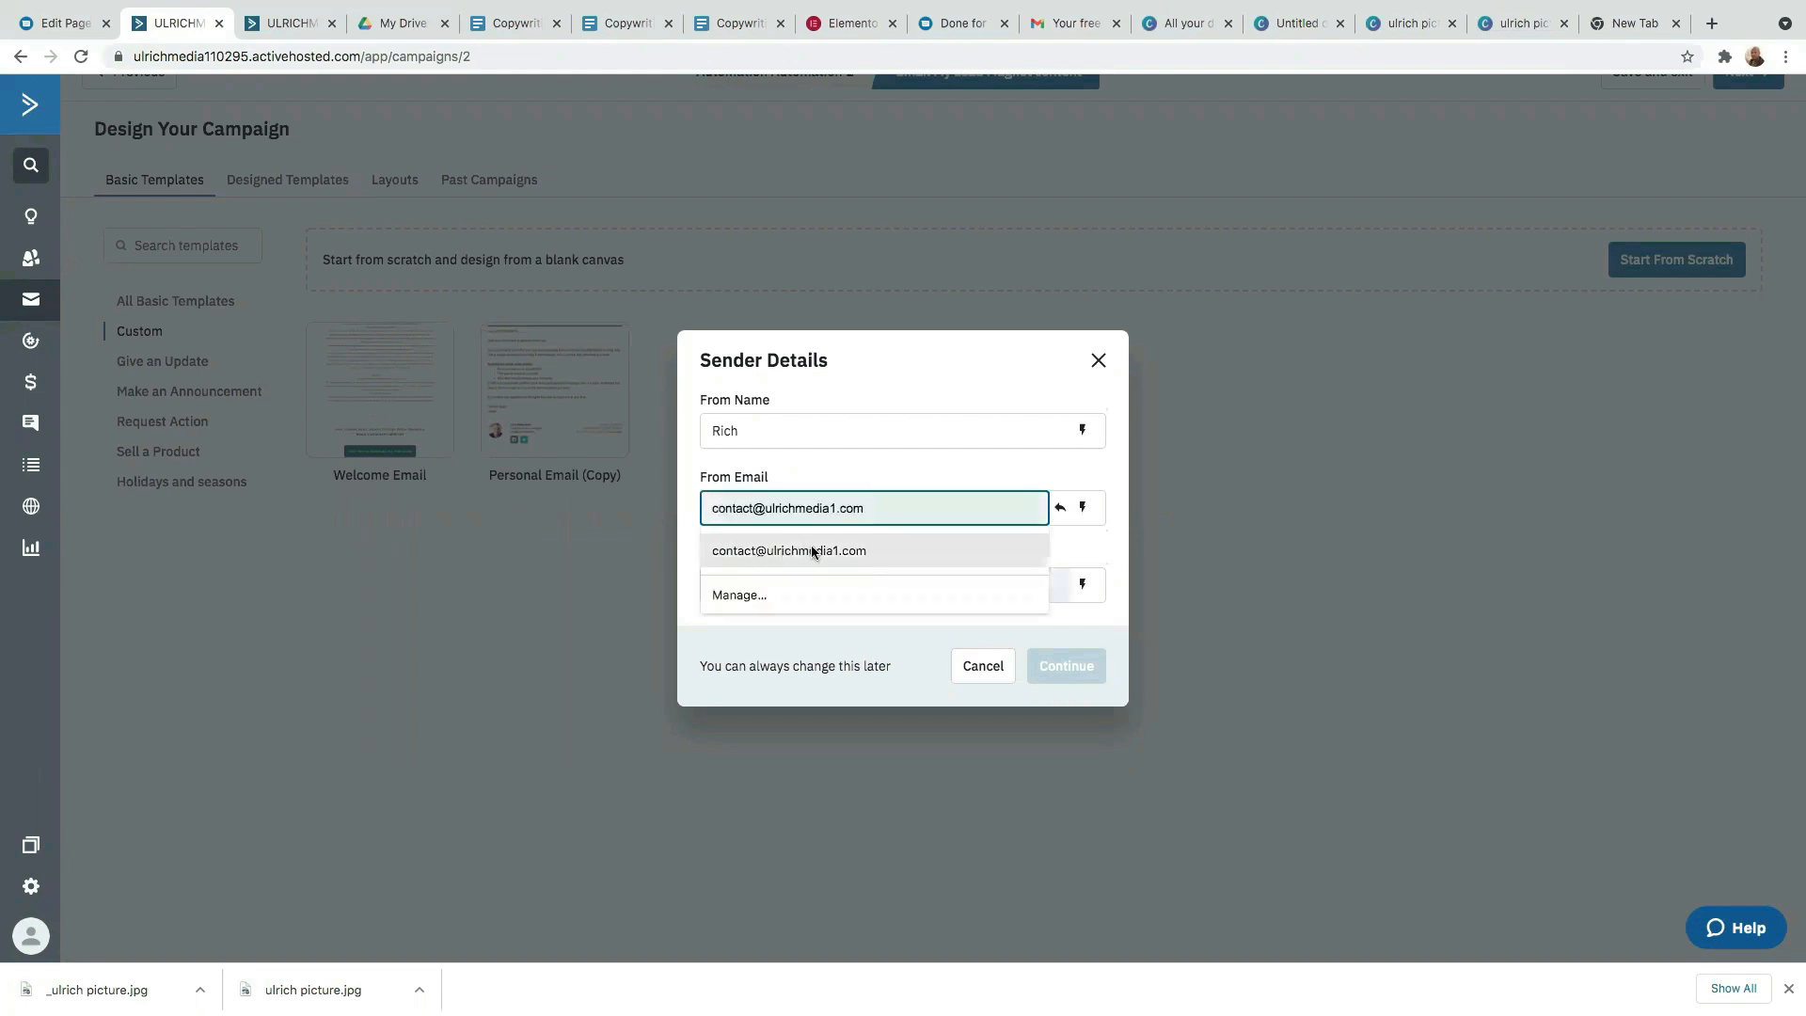
left_click(807, 551)
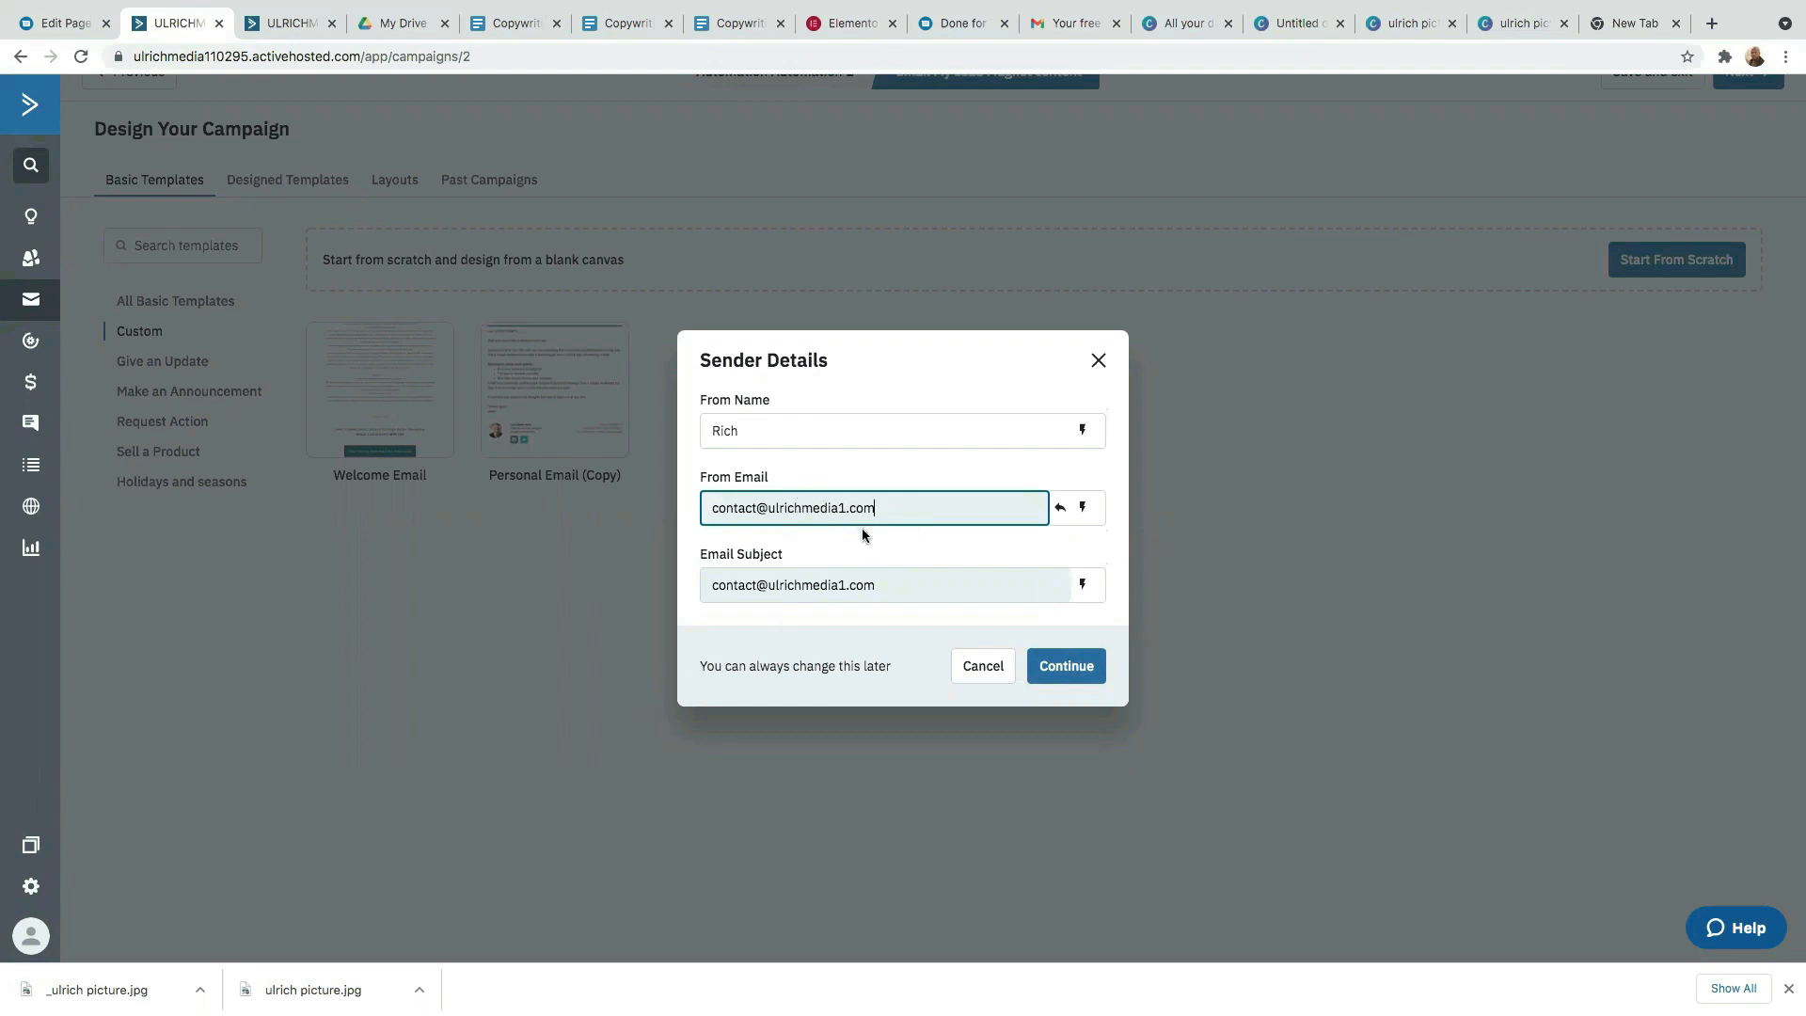
left_click(1073, 672)
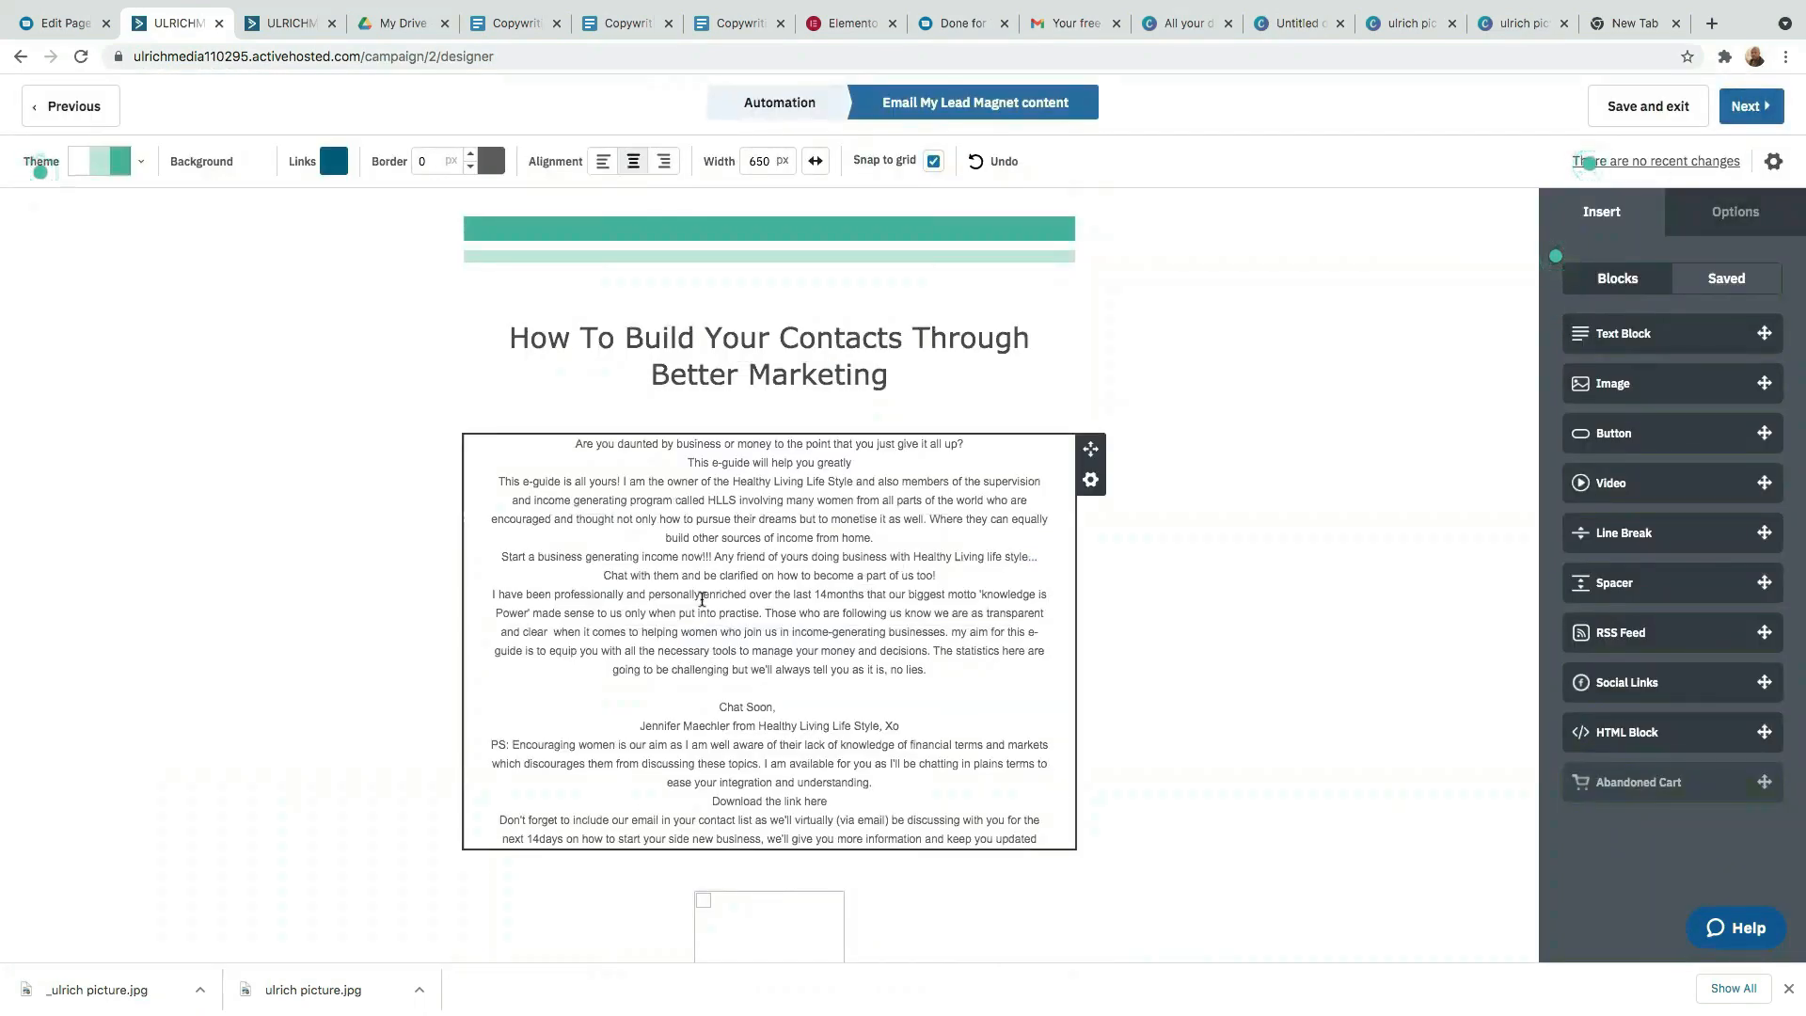
- Advance to the campaign summary, send the domain verification email, verify the domain from the message in Gmail, and return to the summary
scroll(647, 613, "down", 7)
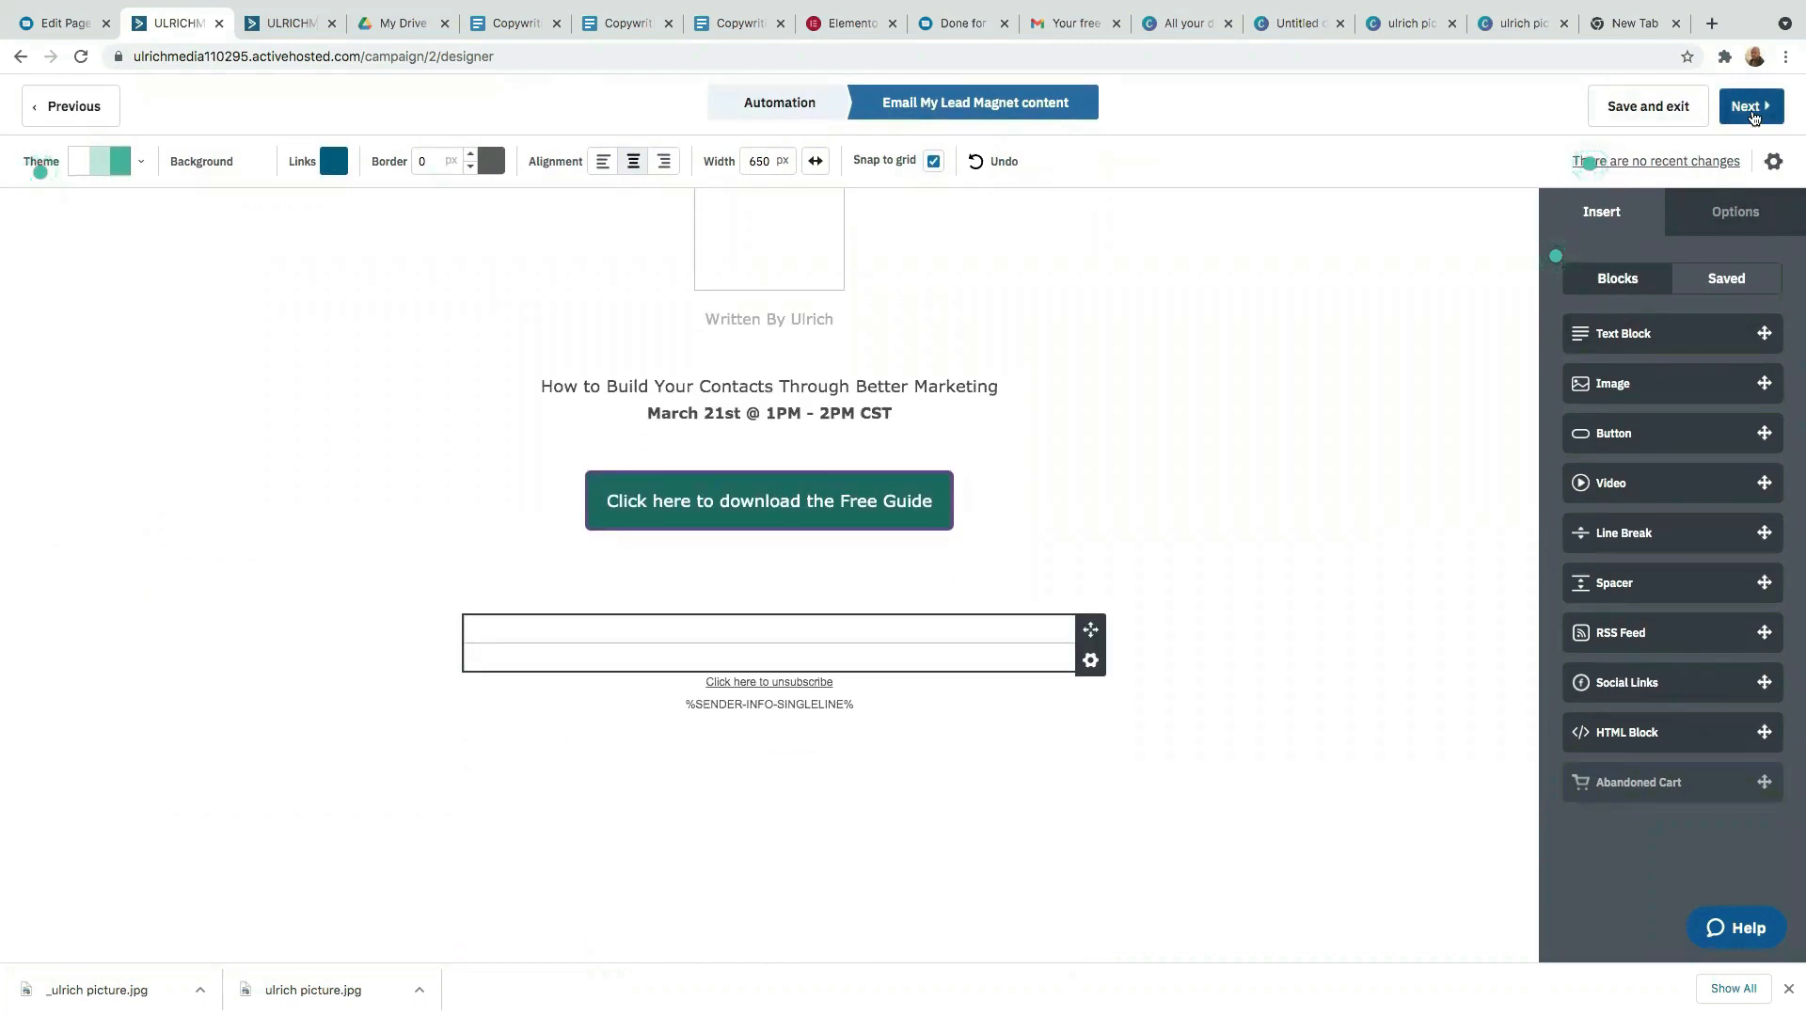
left_click(1749, 109)
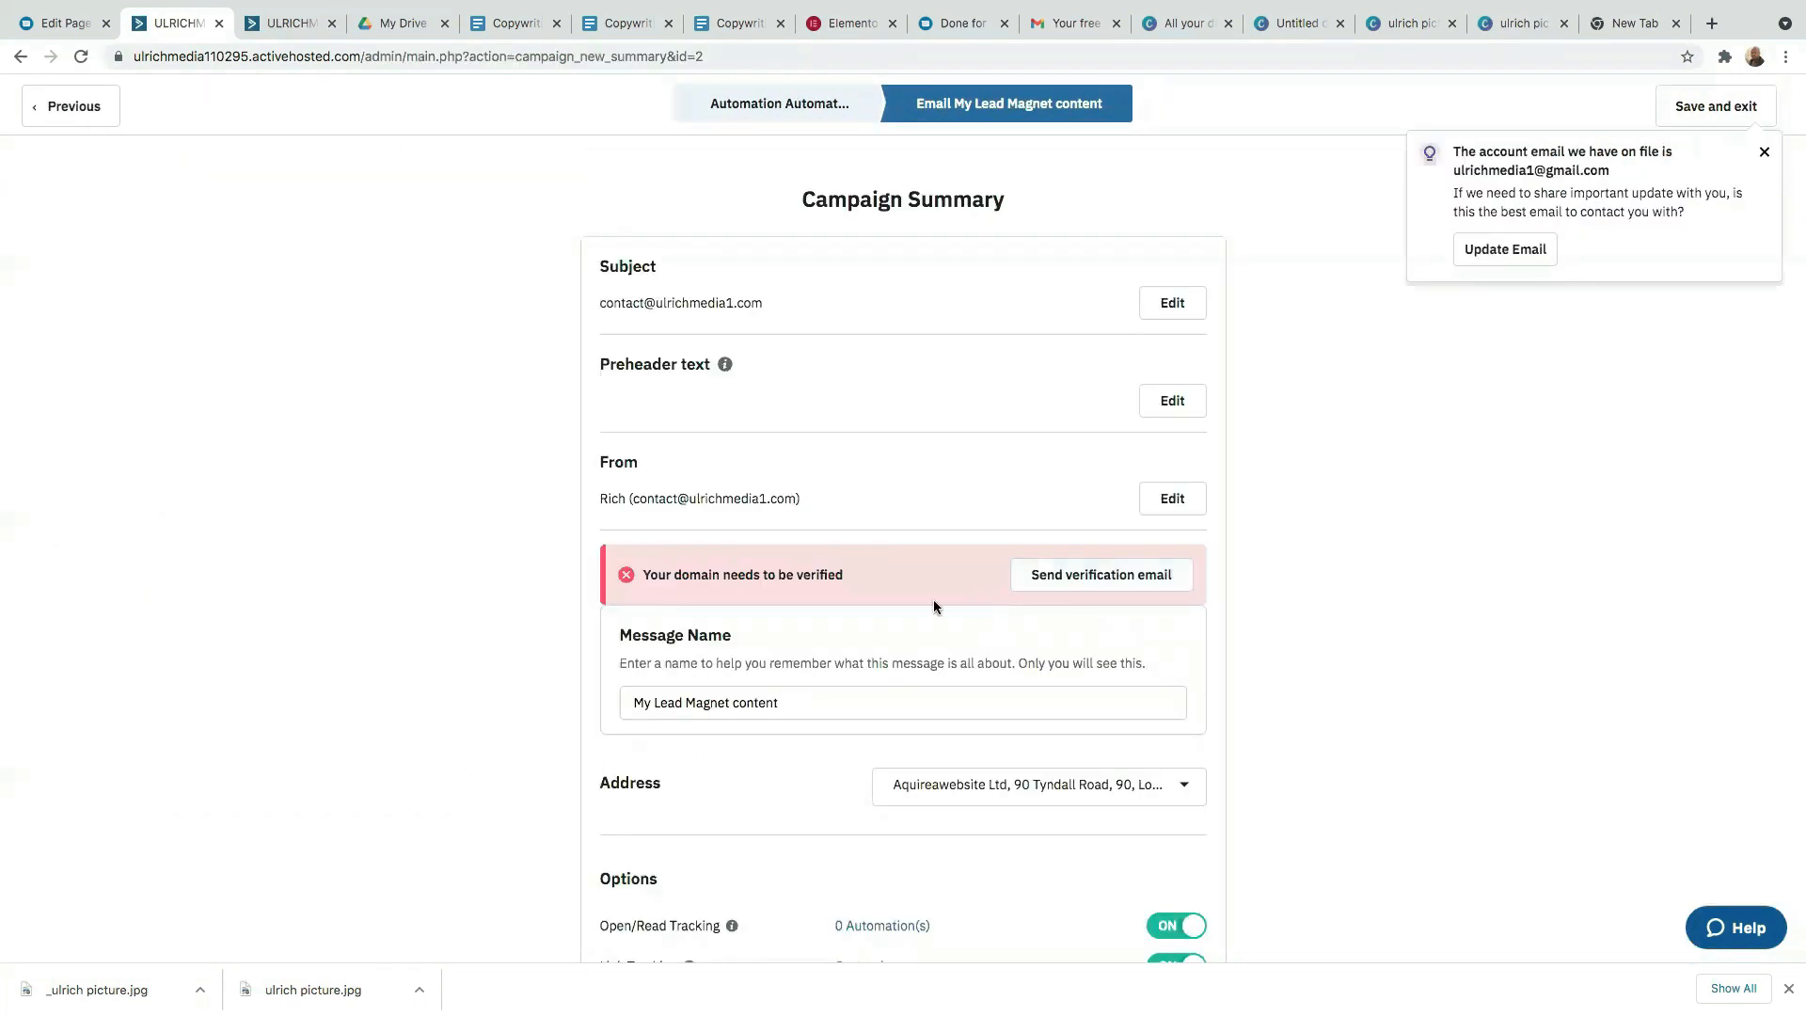
left_click(1081, 585)
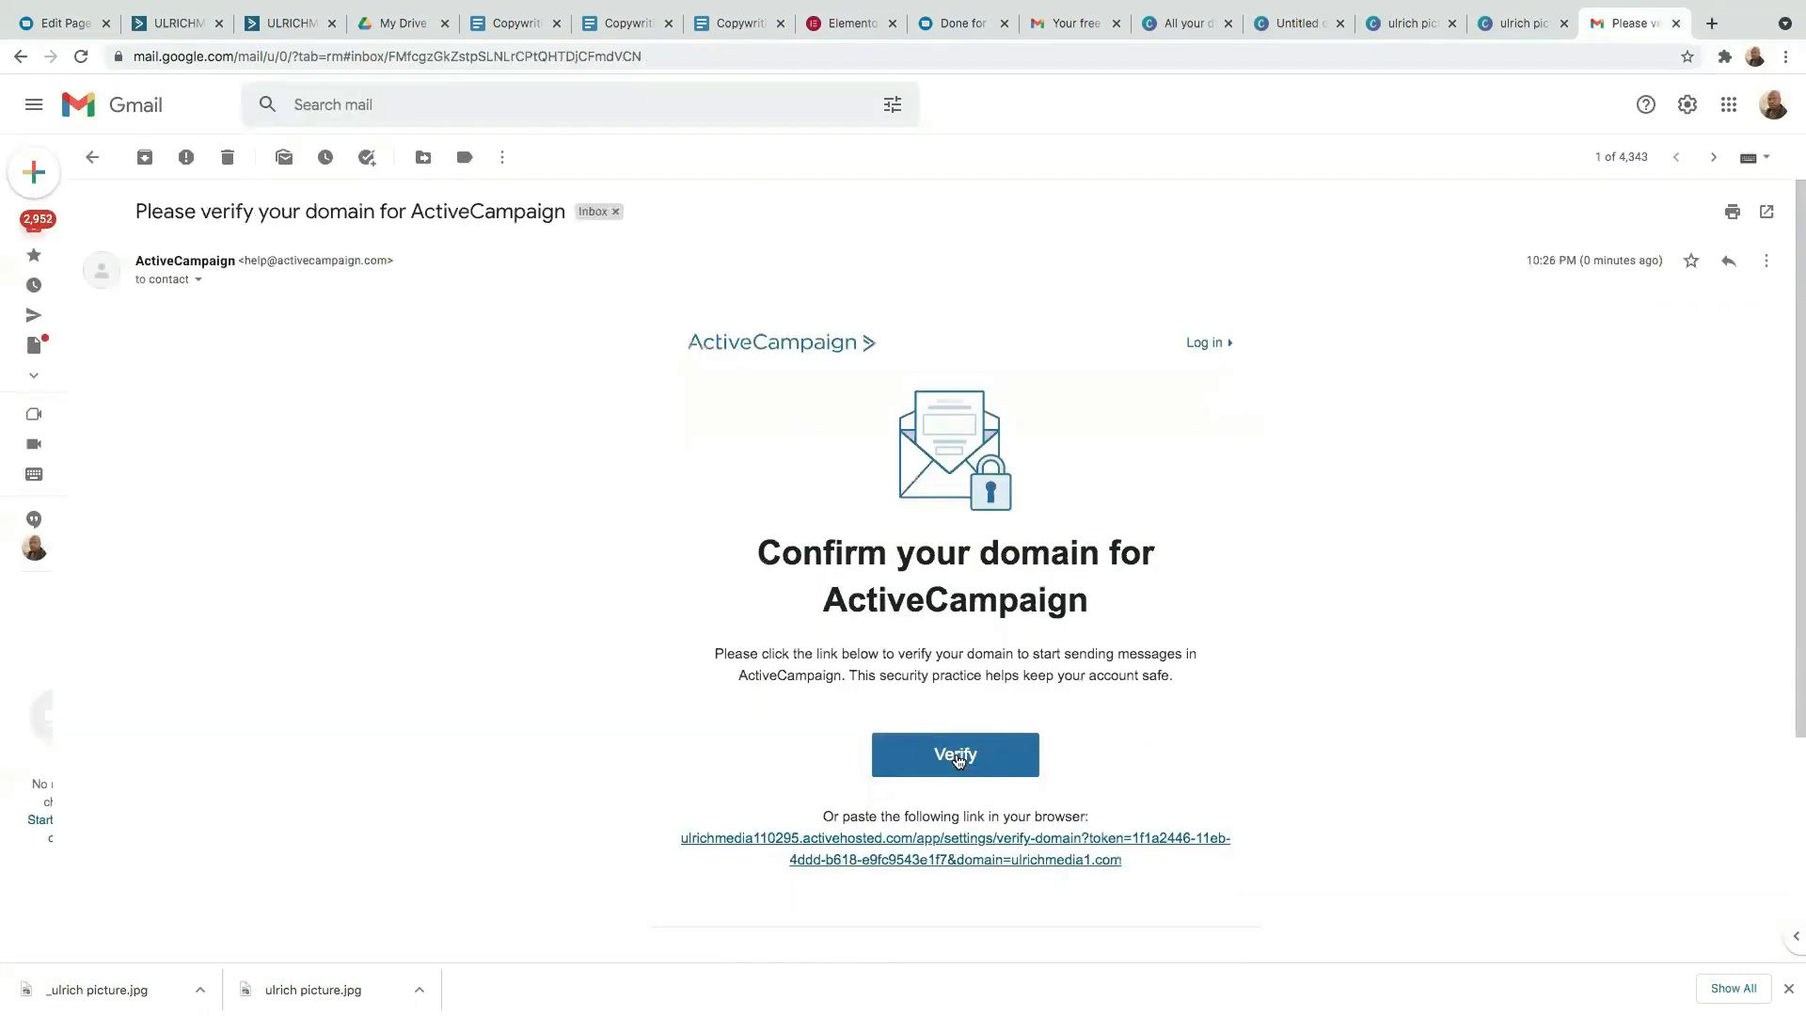
left_click(956, 755)
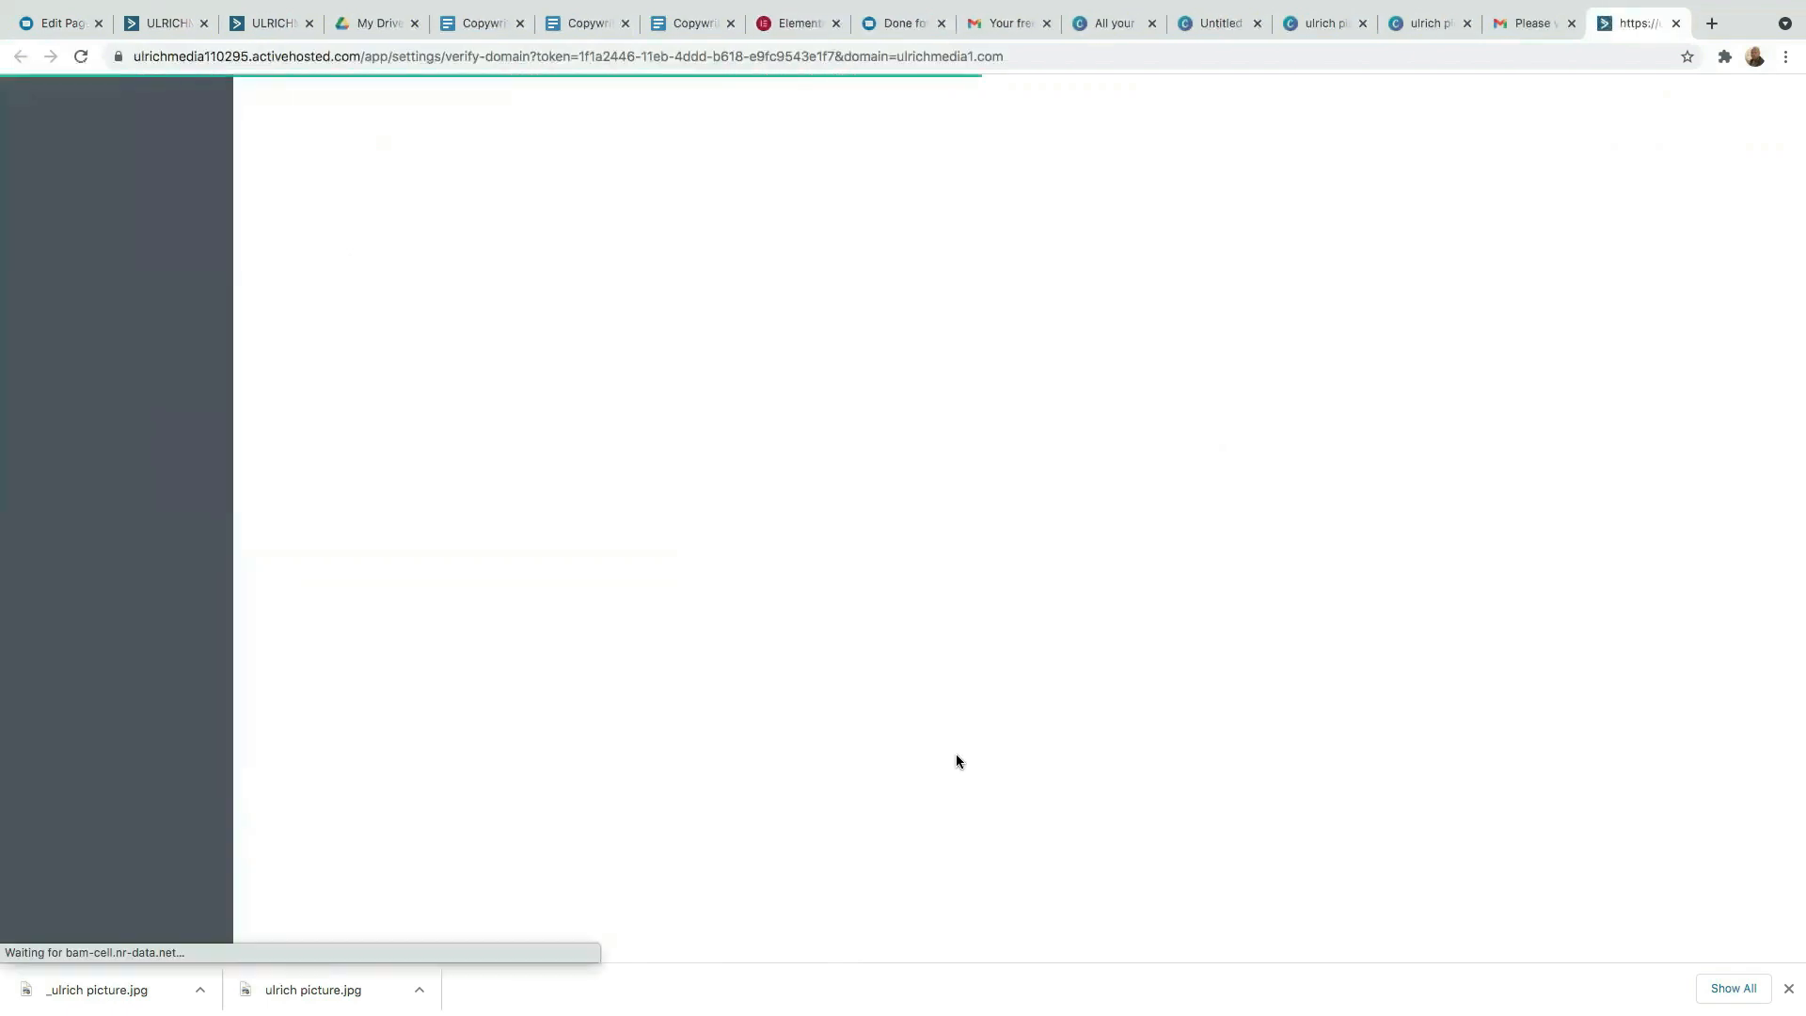
left_click(147, 25)
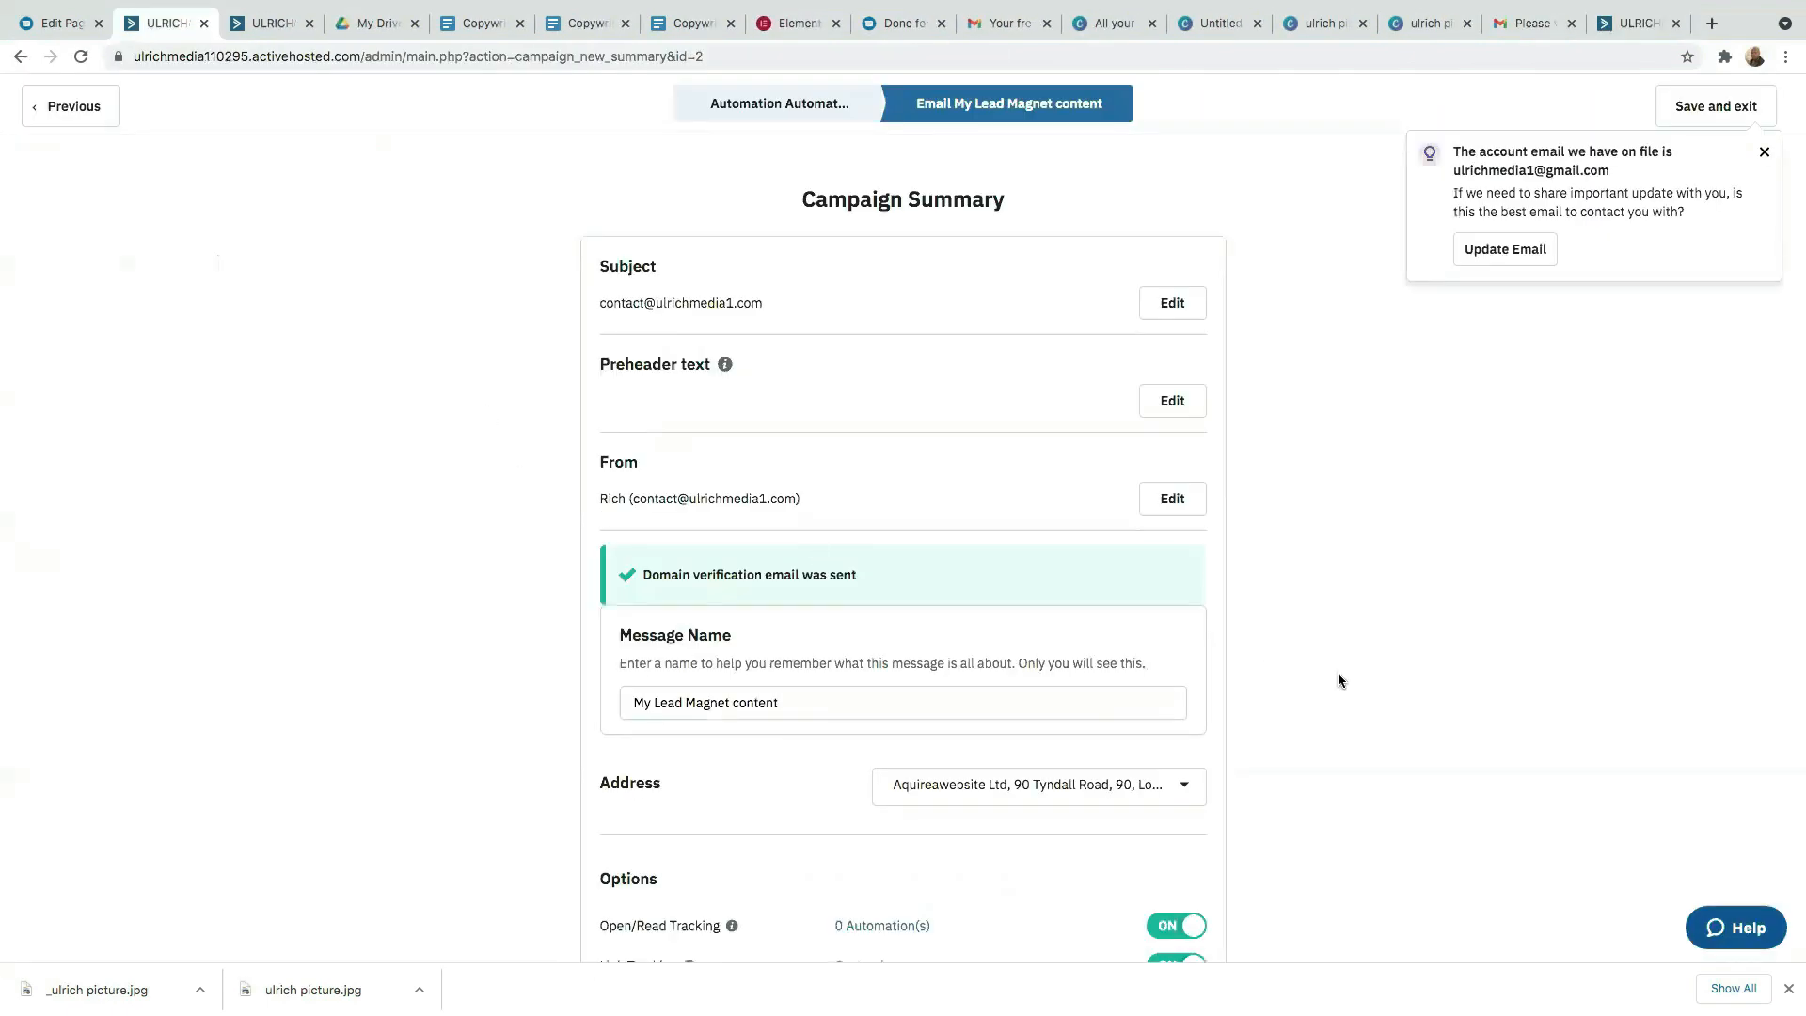
- Open the campaign's settings, replace the subject with Thank You, and send a test email to the account's address
scroll(1341, 679, "down", 4)
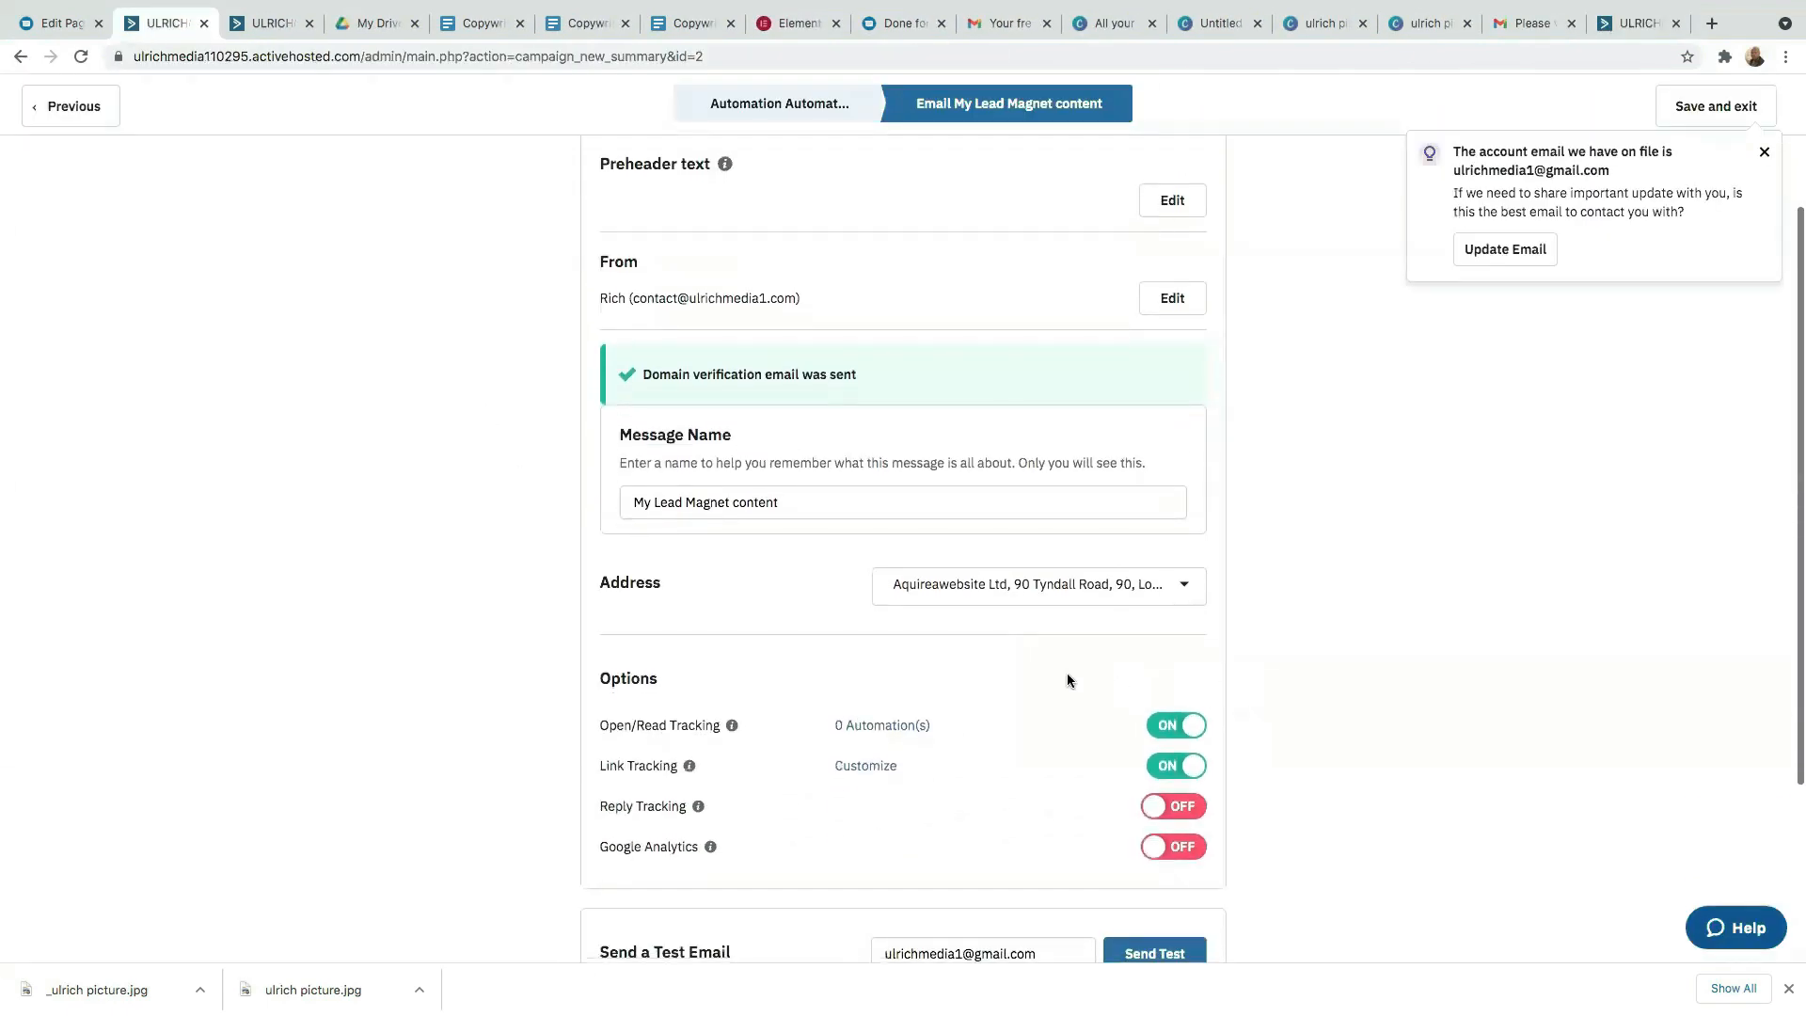
scroll(613, 597, "up", 4)
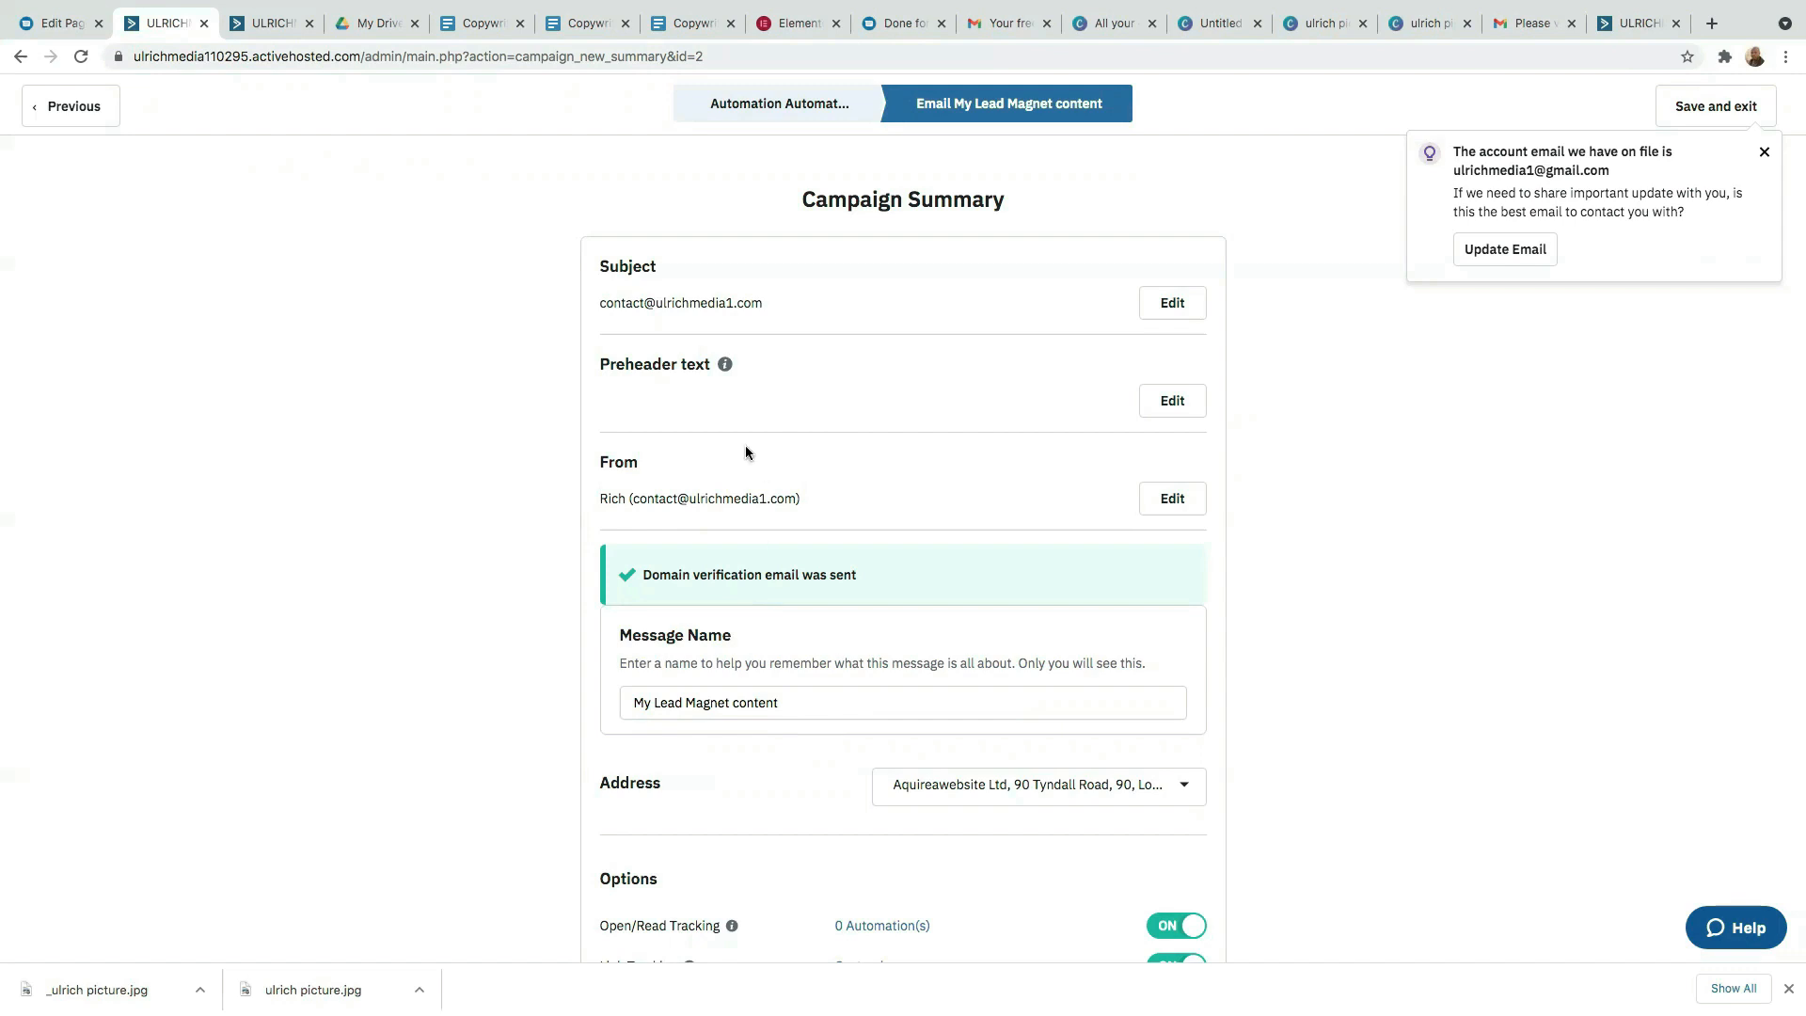
left_click(1177, 402)
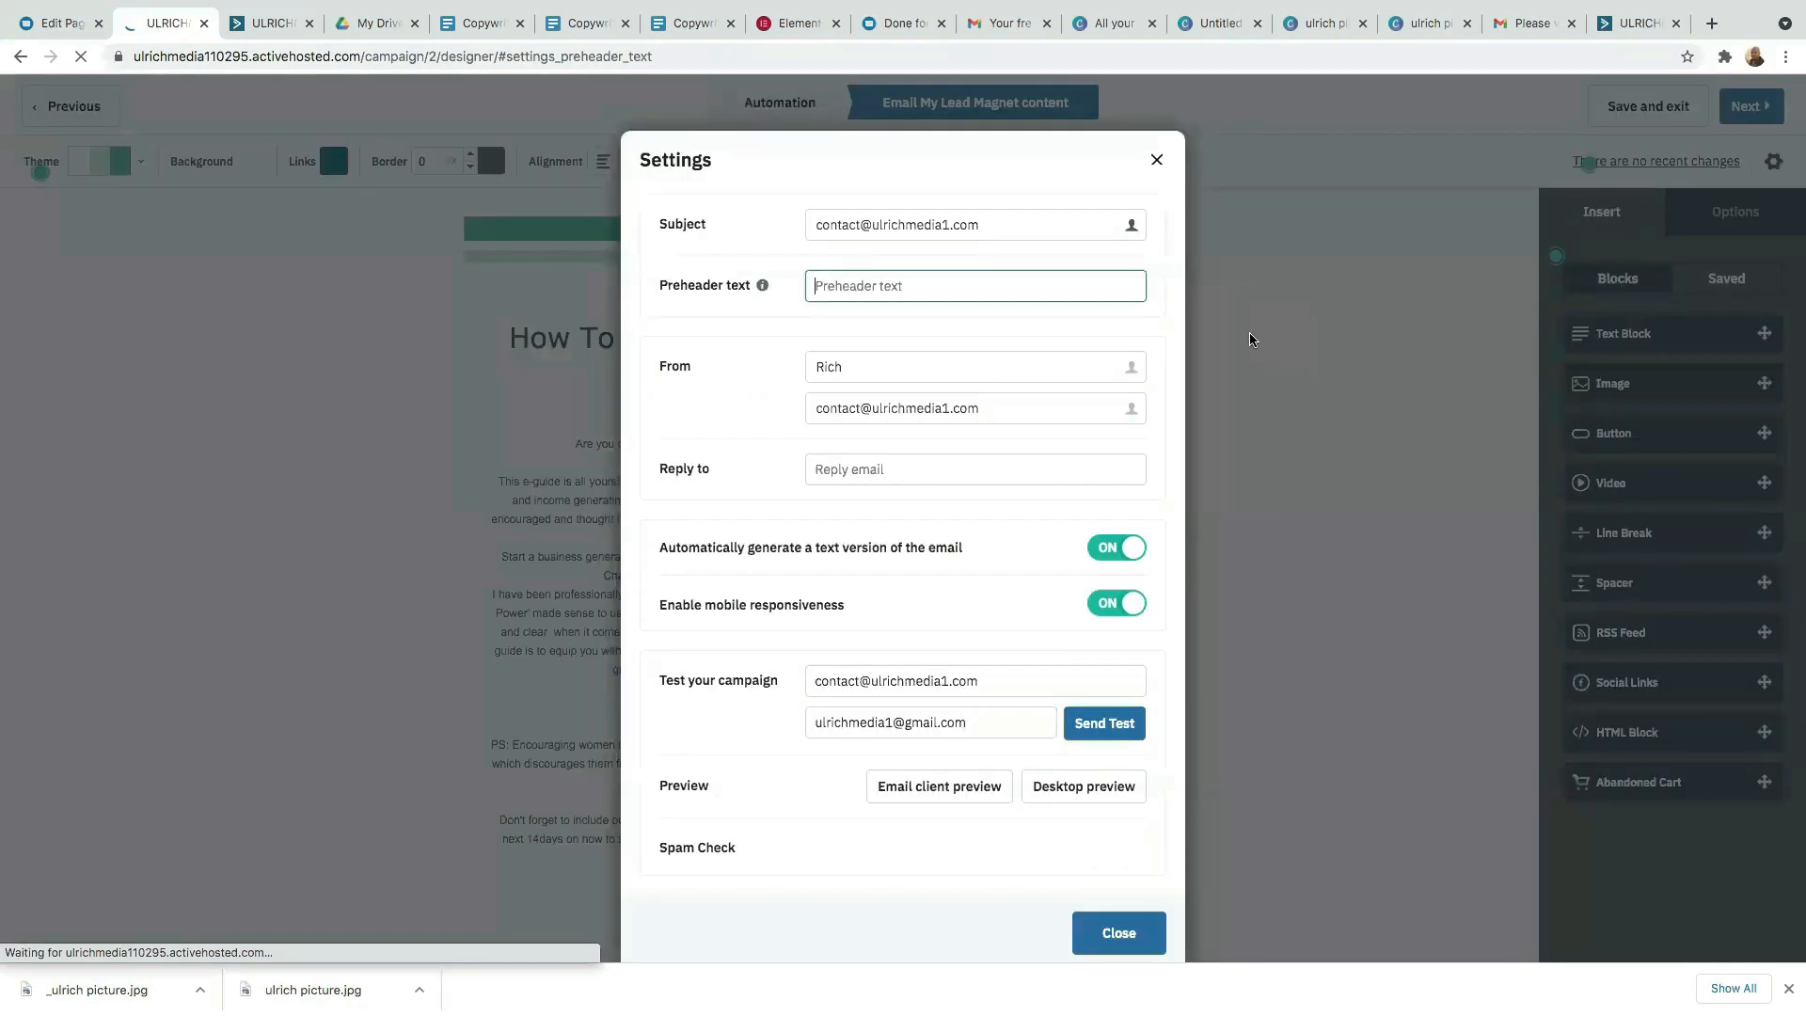
left_click_drag(991, 225, 788, 229)
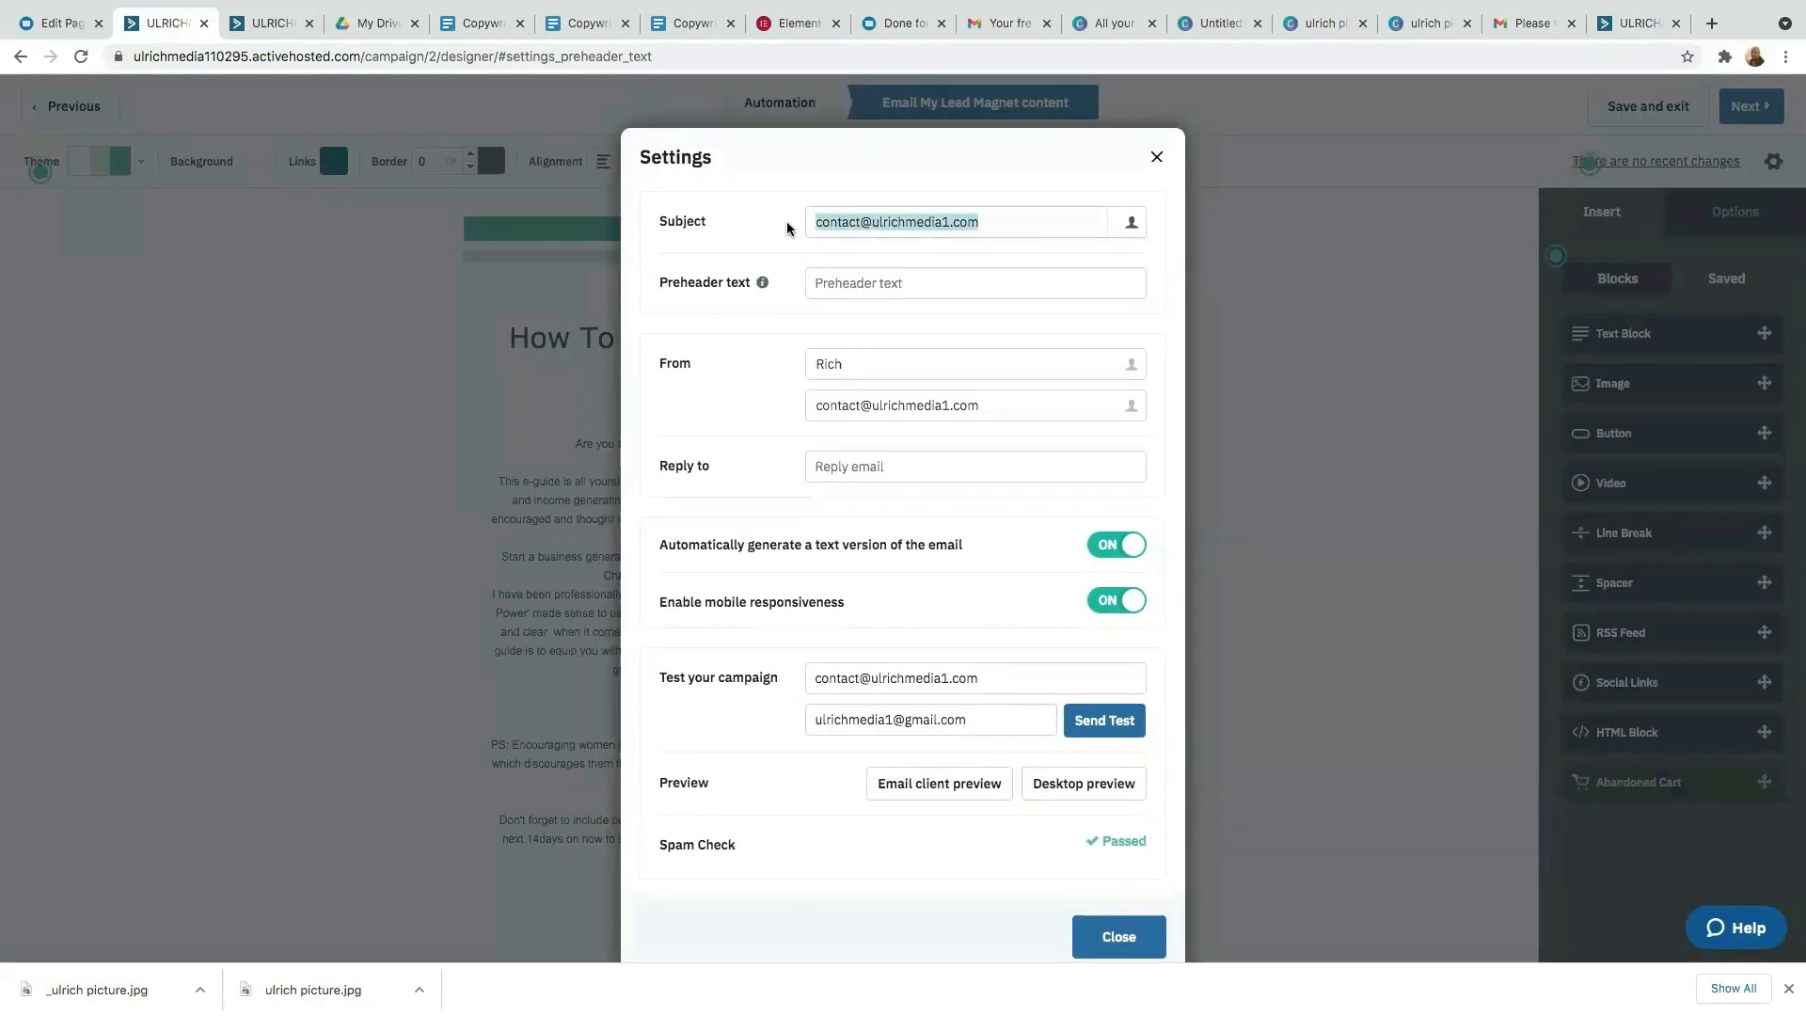
key("BackSpace")
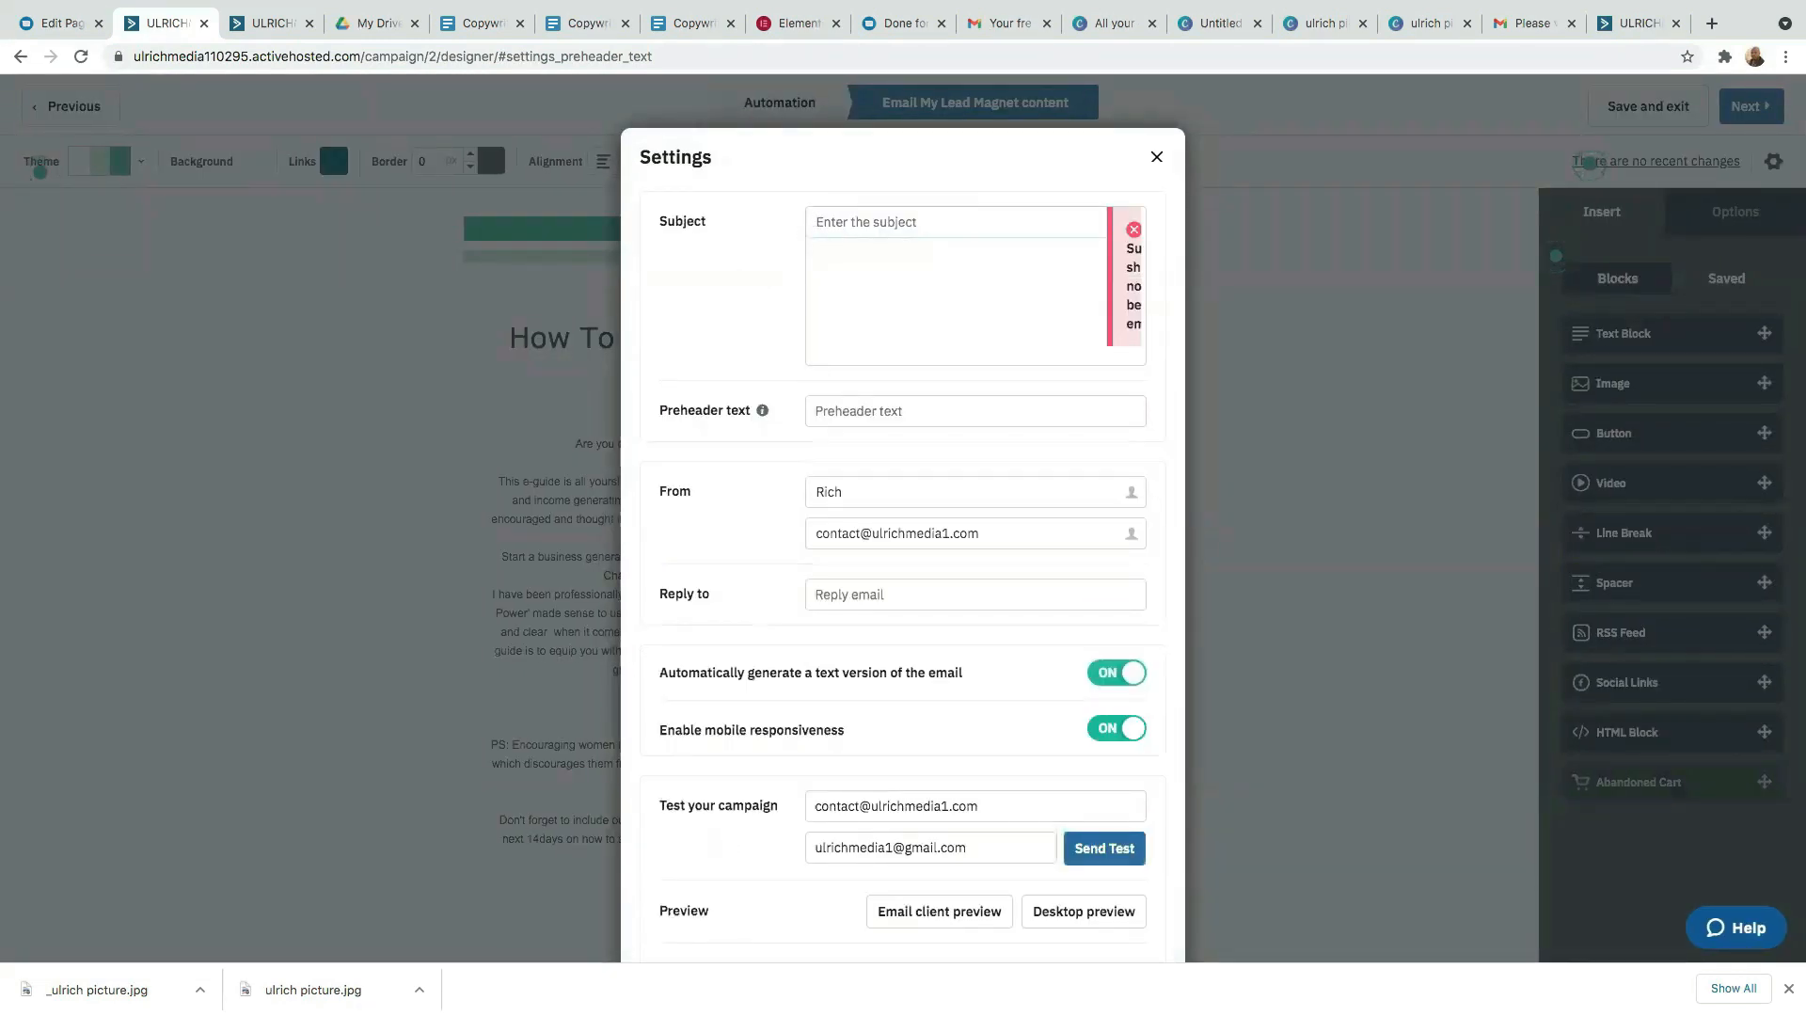
type("Thank You")
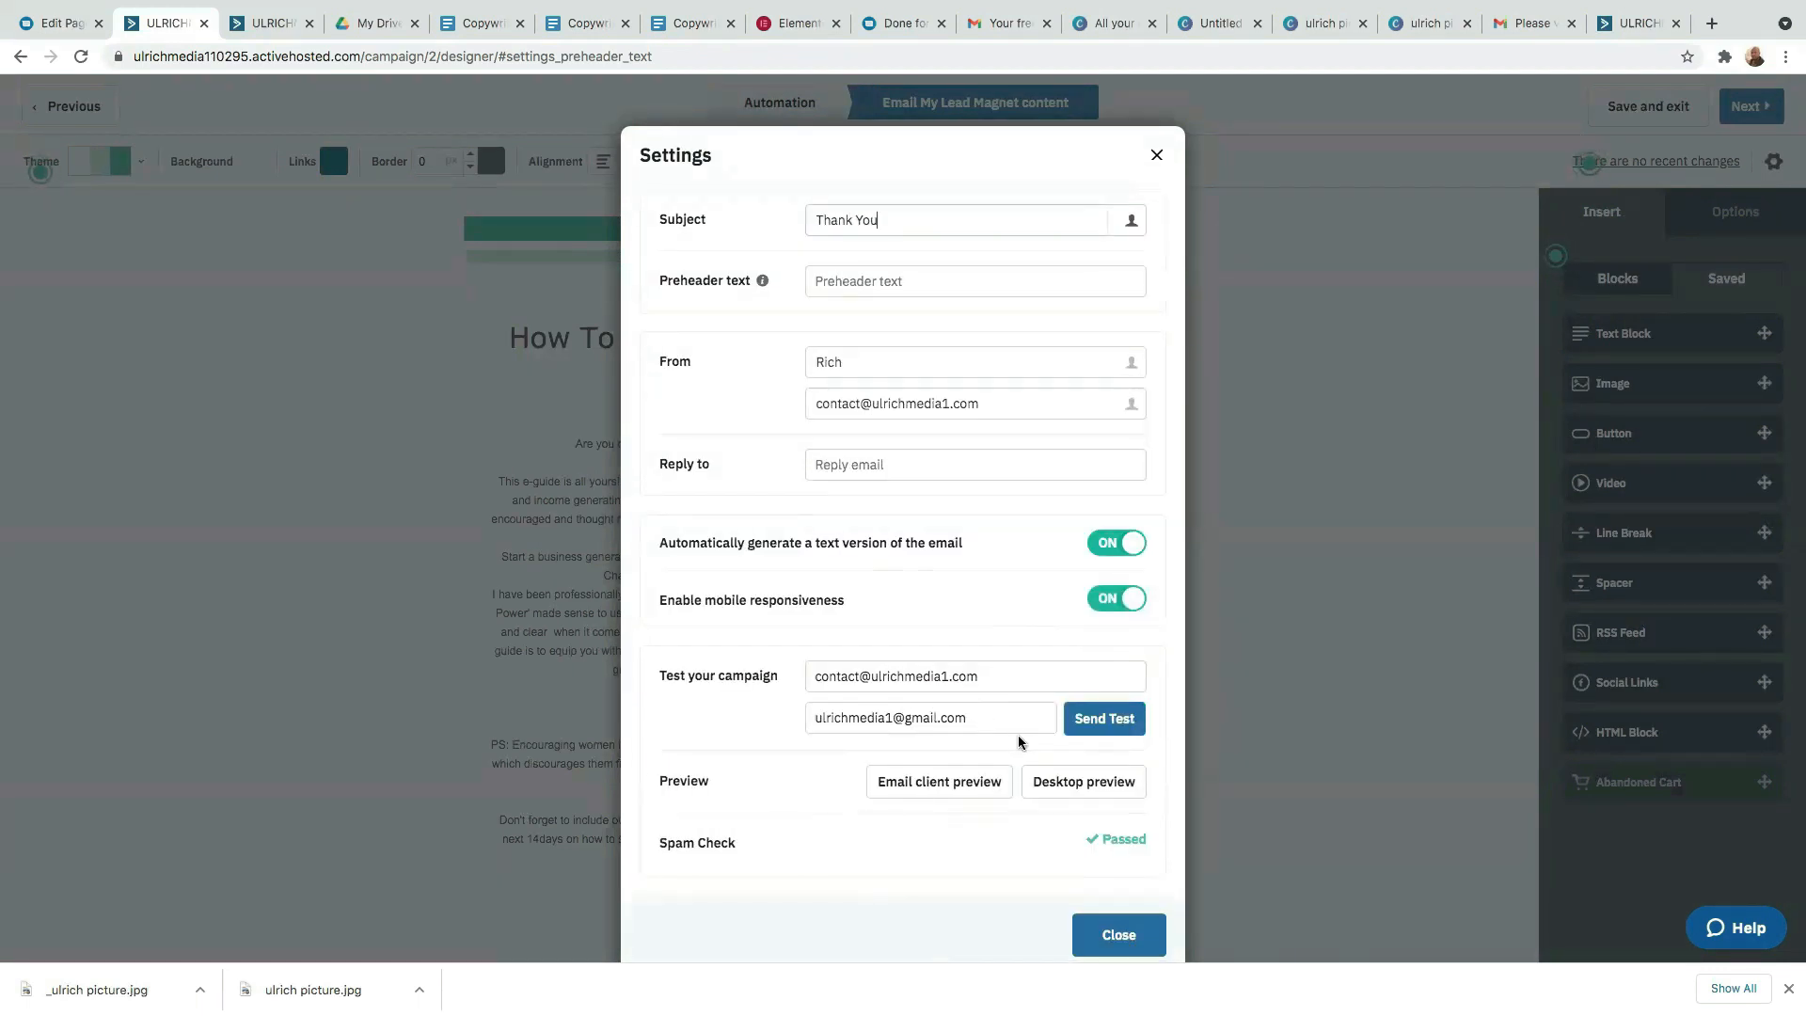
triple_click(995, 724)
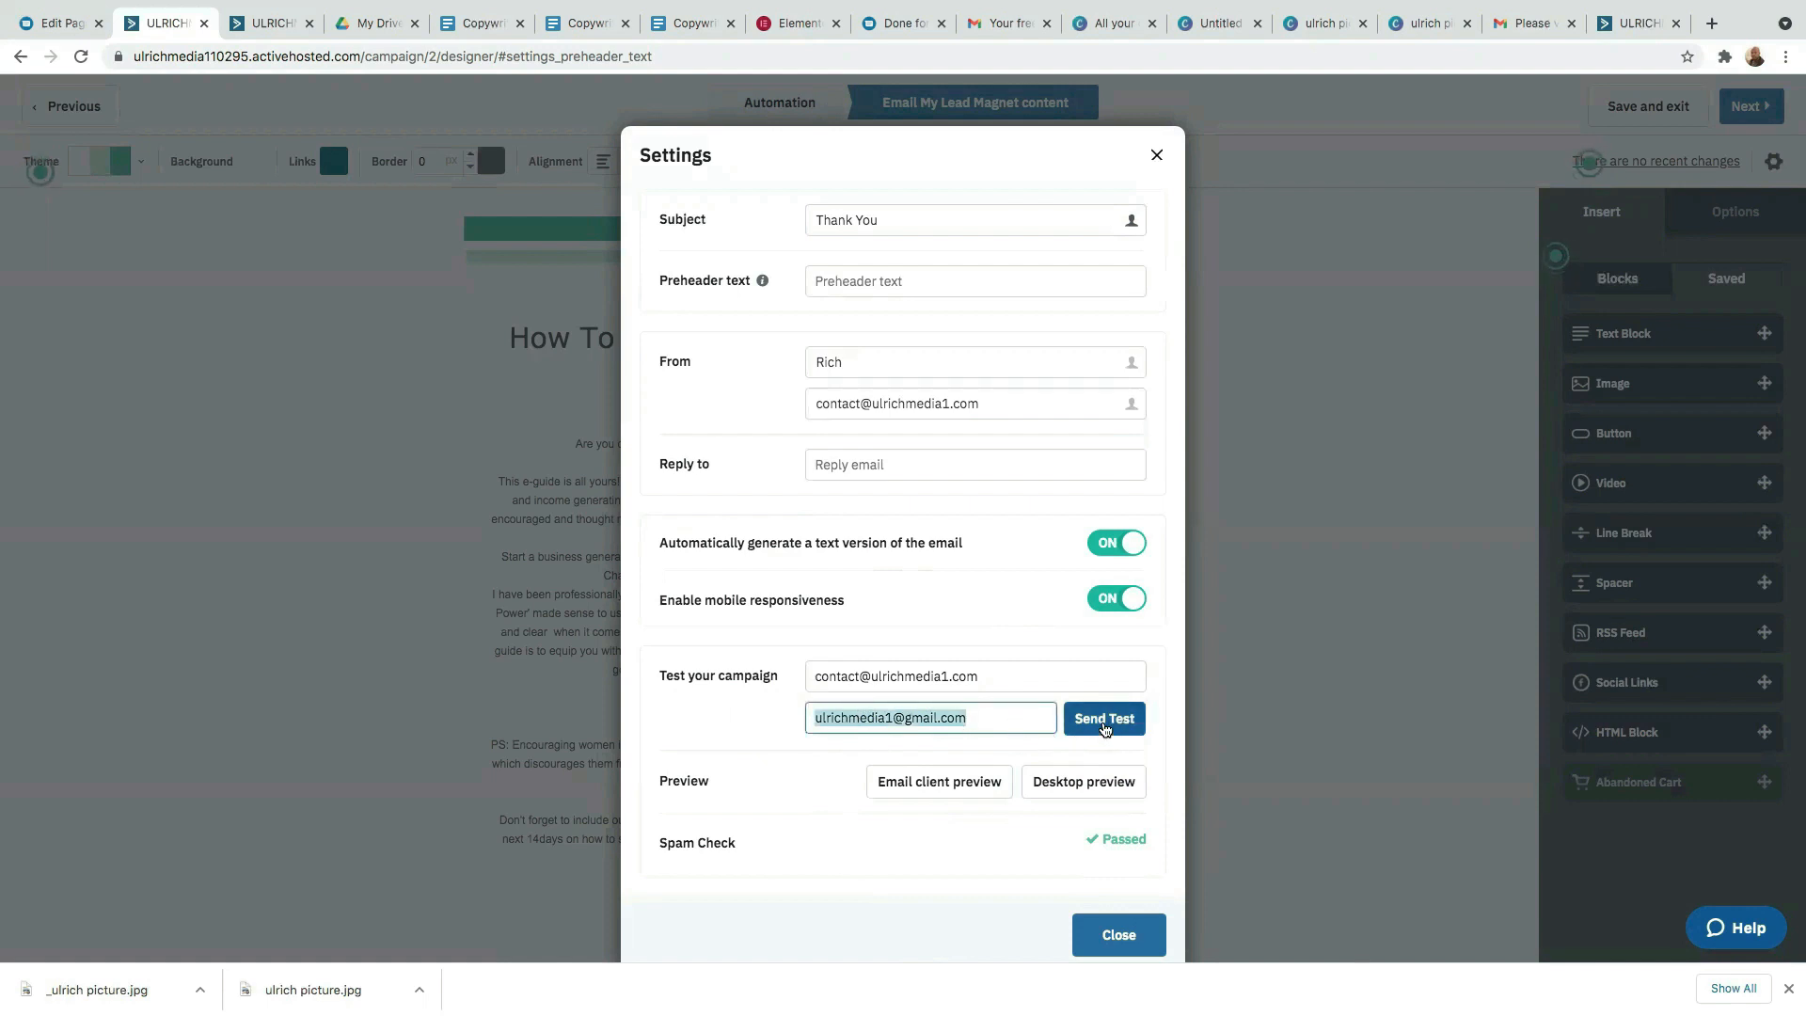
left_click(1108, 728)
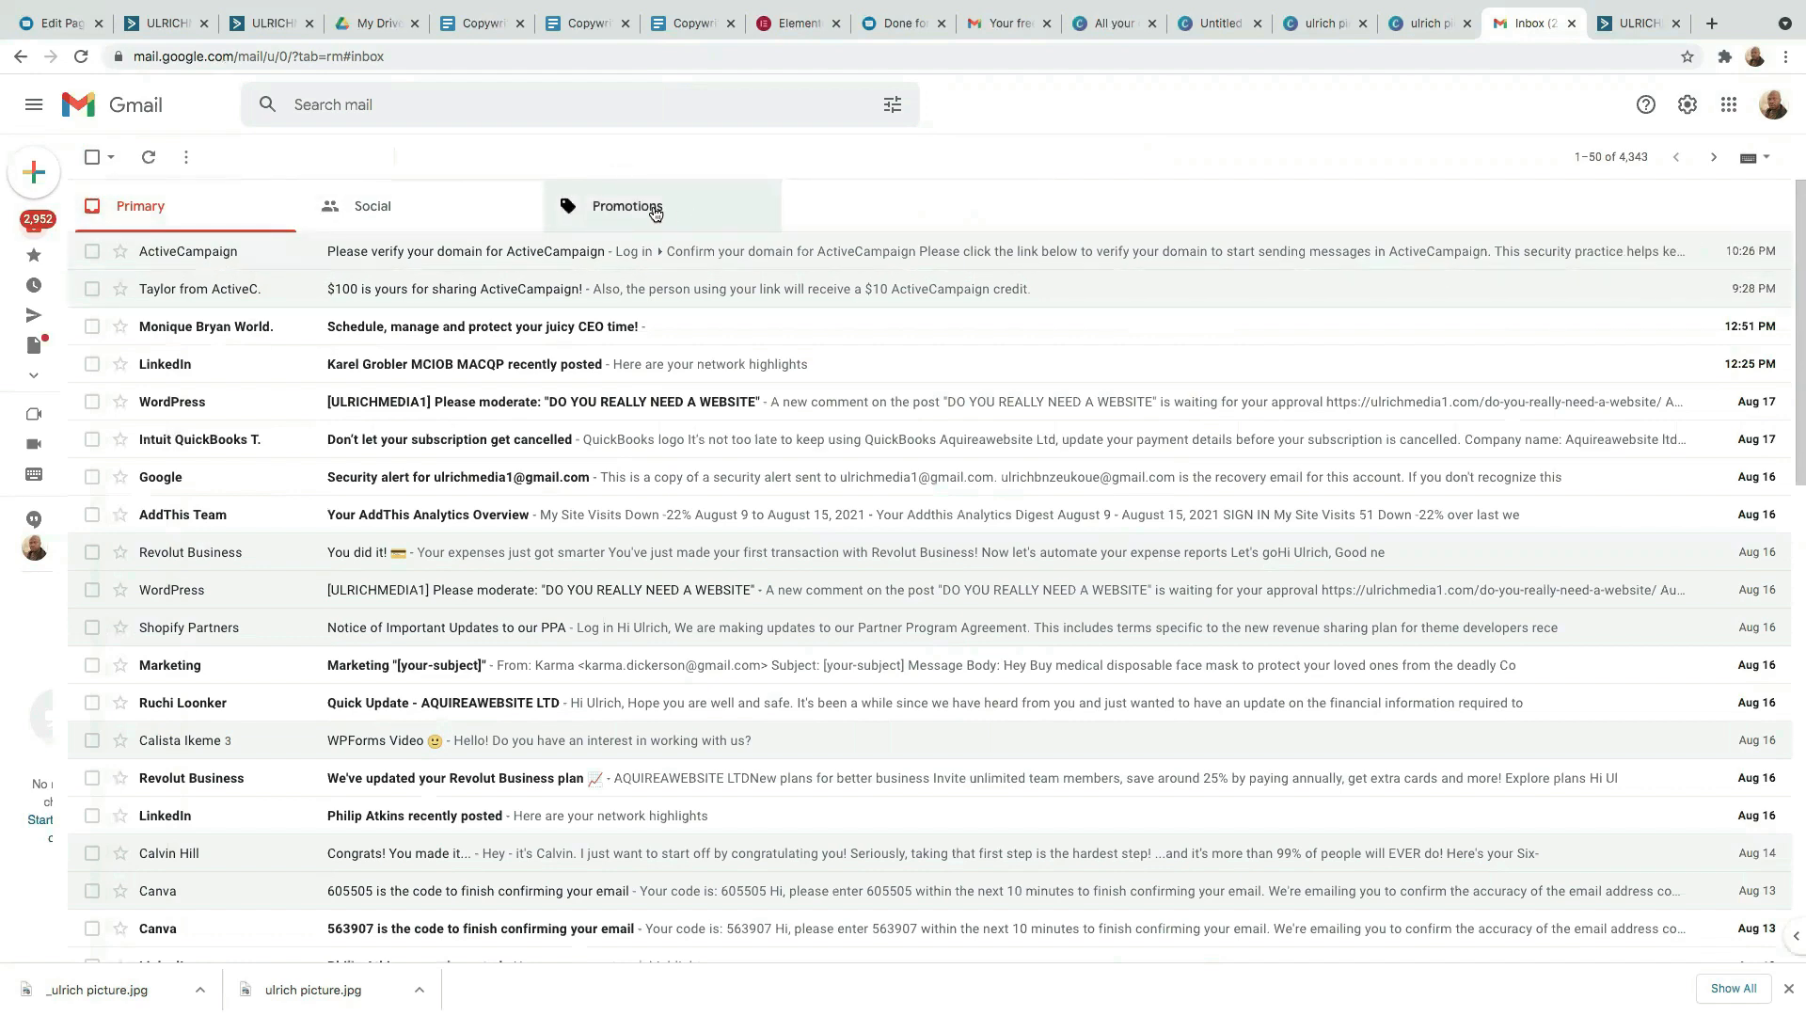
- Check Gmail's Promotions and Primary inboxes and the additional mail folders for the test email
left_click(602, 207)
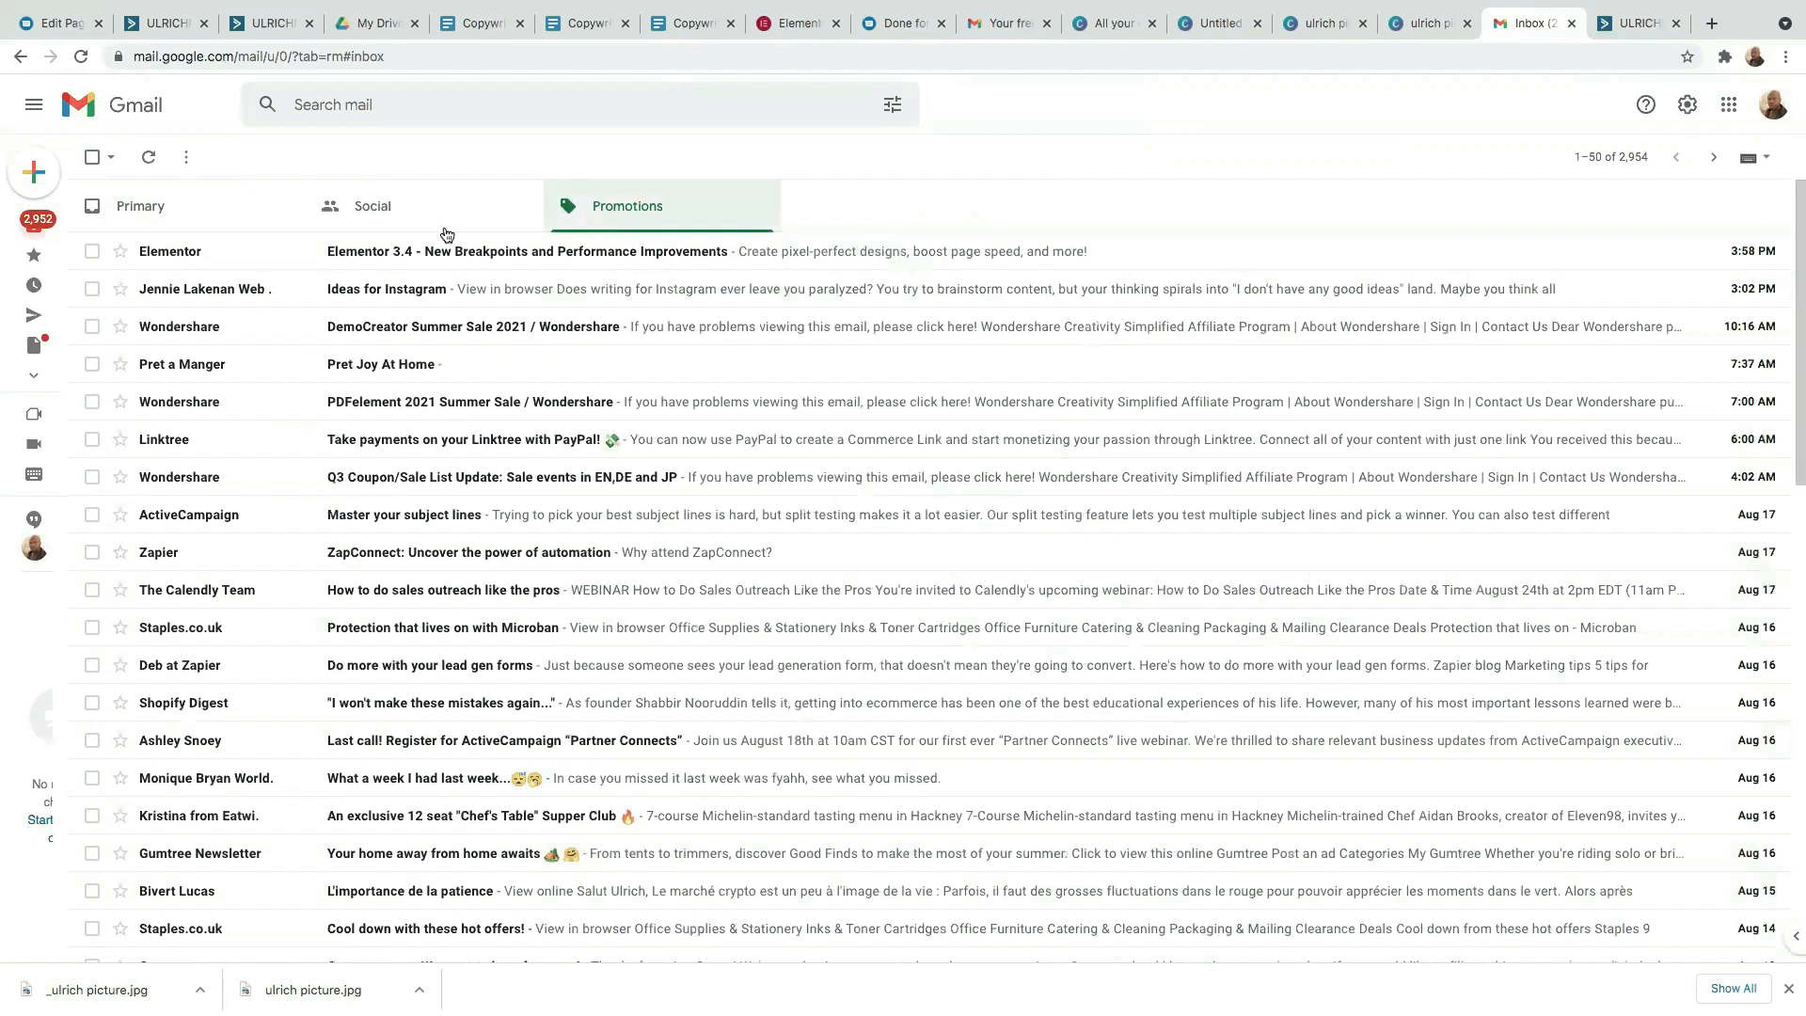
mouse_move(34, 344)
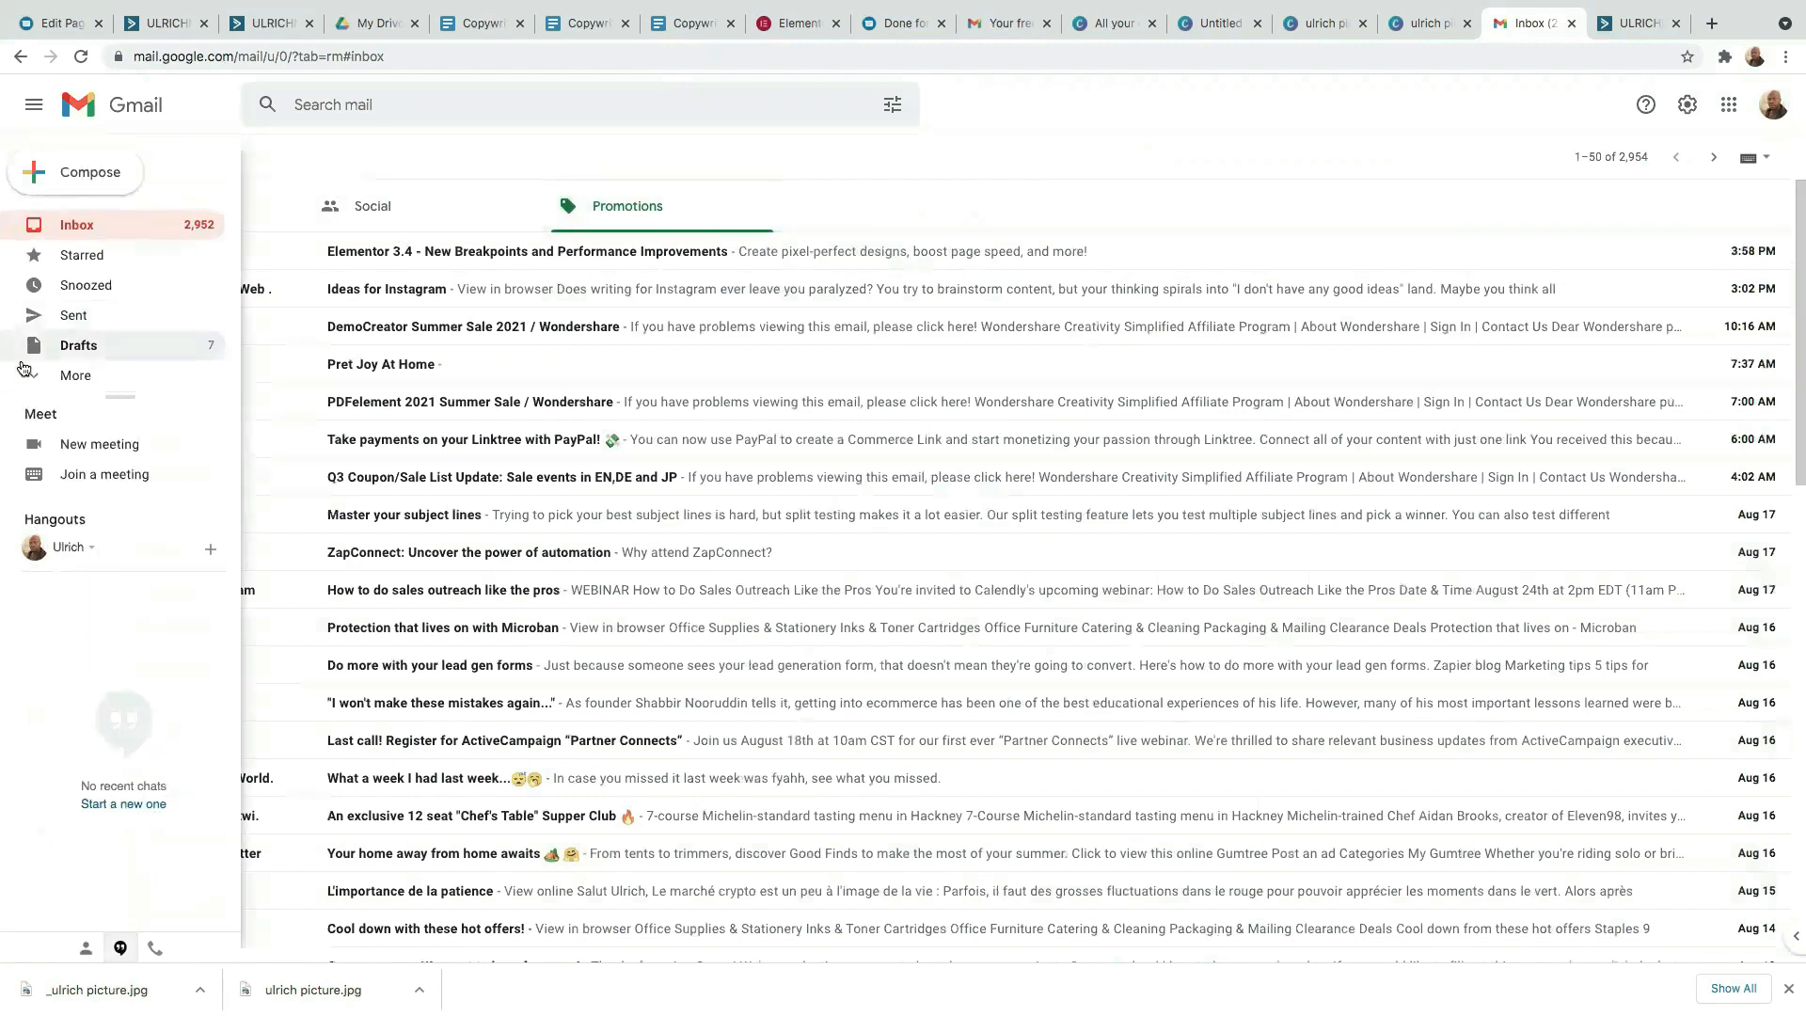
left_click(74, 384)
scroll(136, 520, "down", 2)
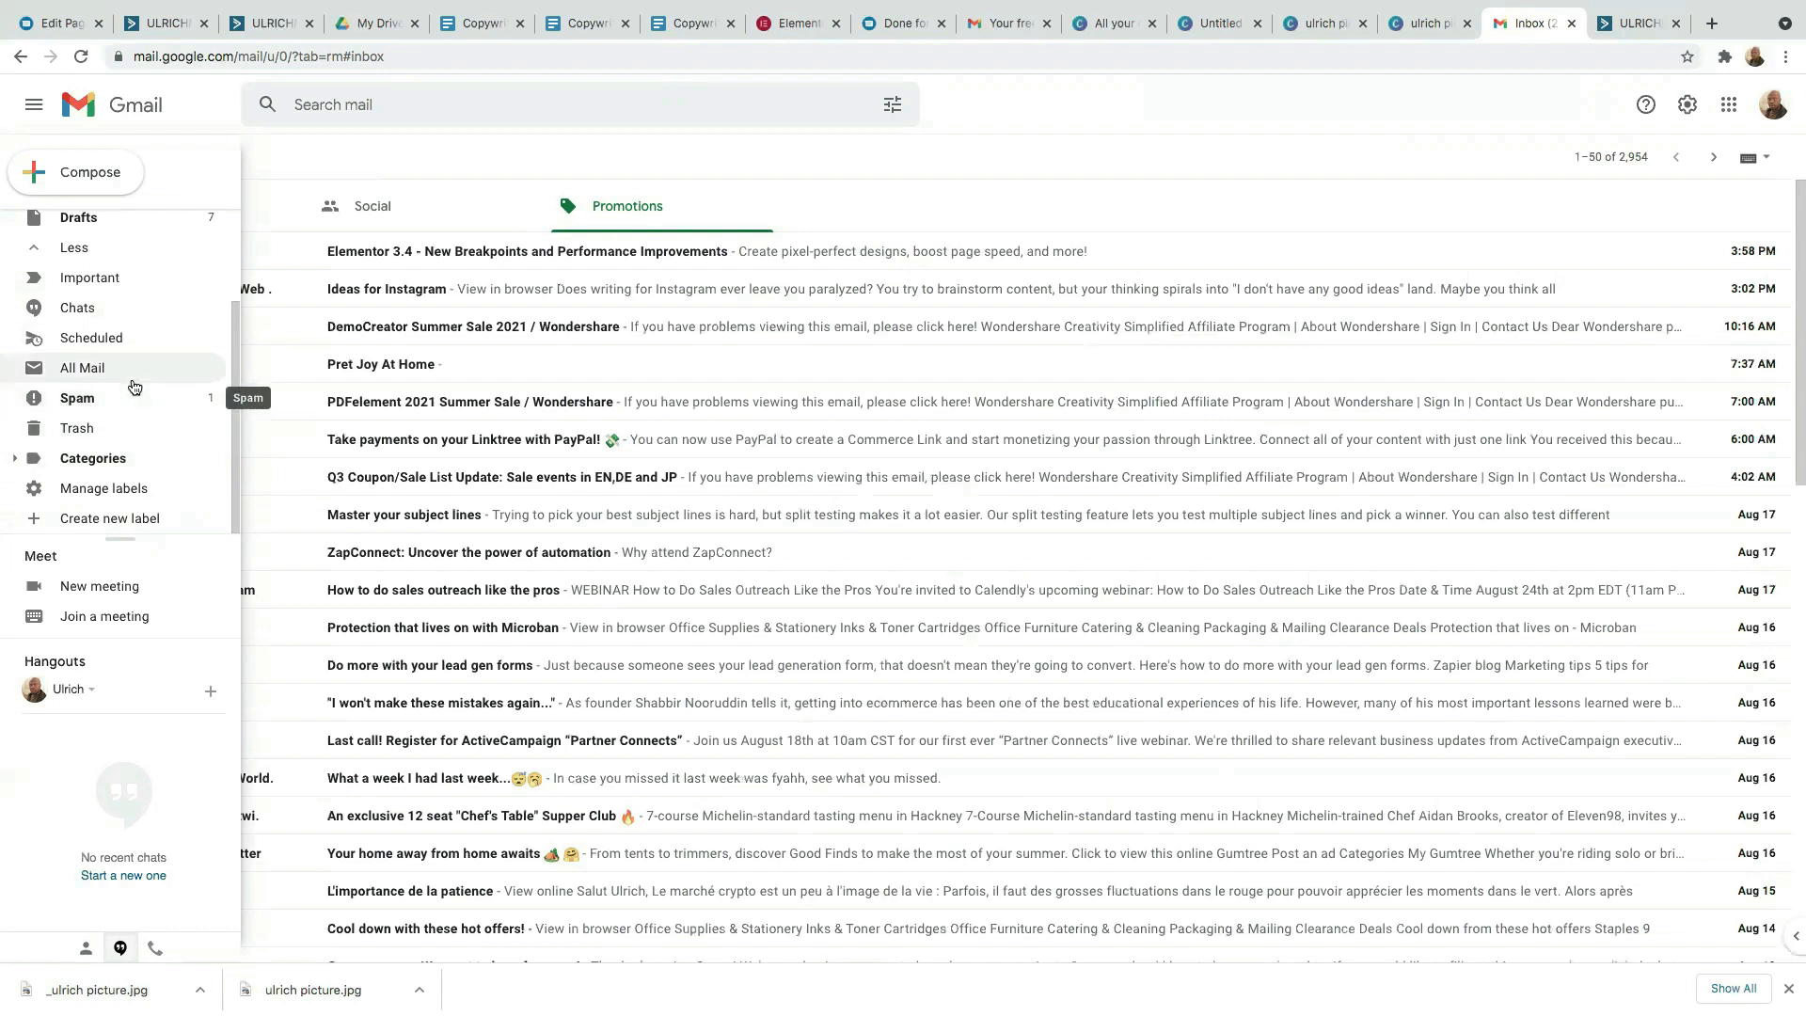
scroll(129, 381, "up", 3)
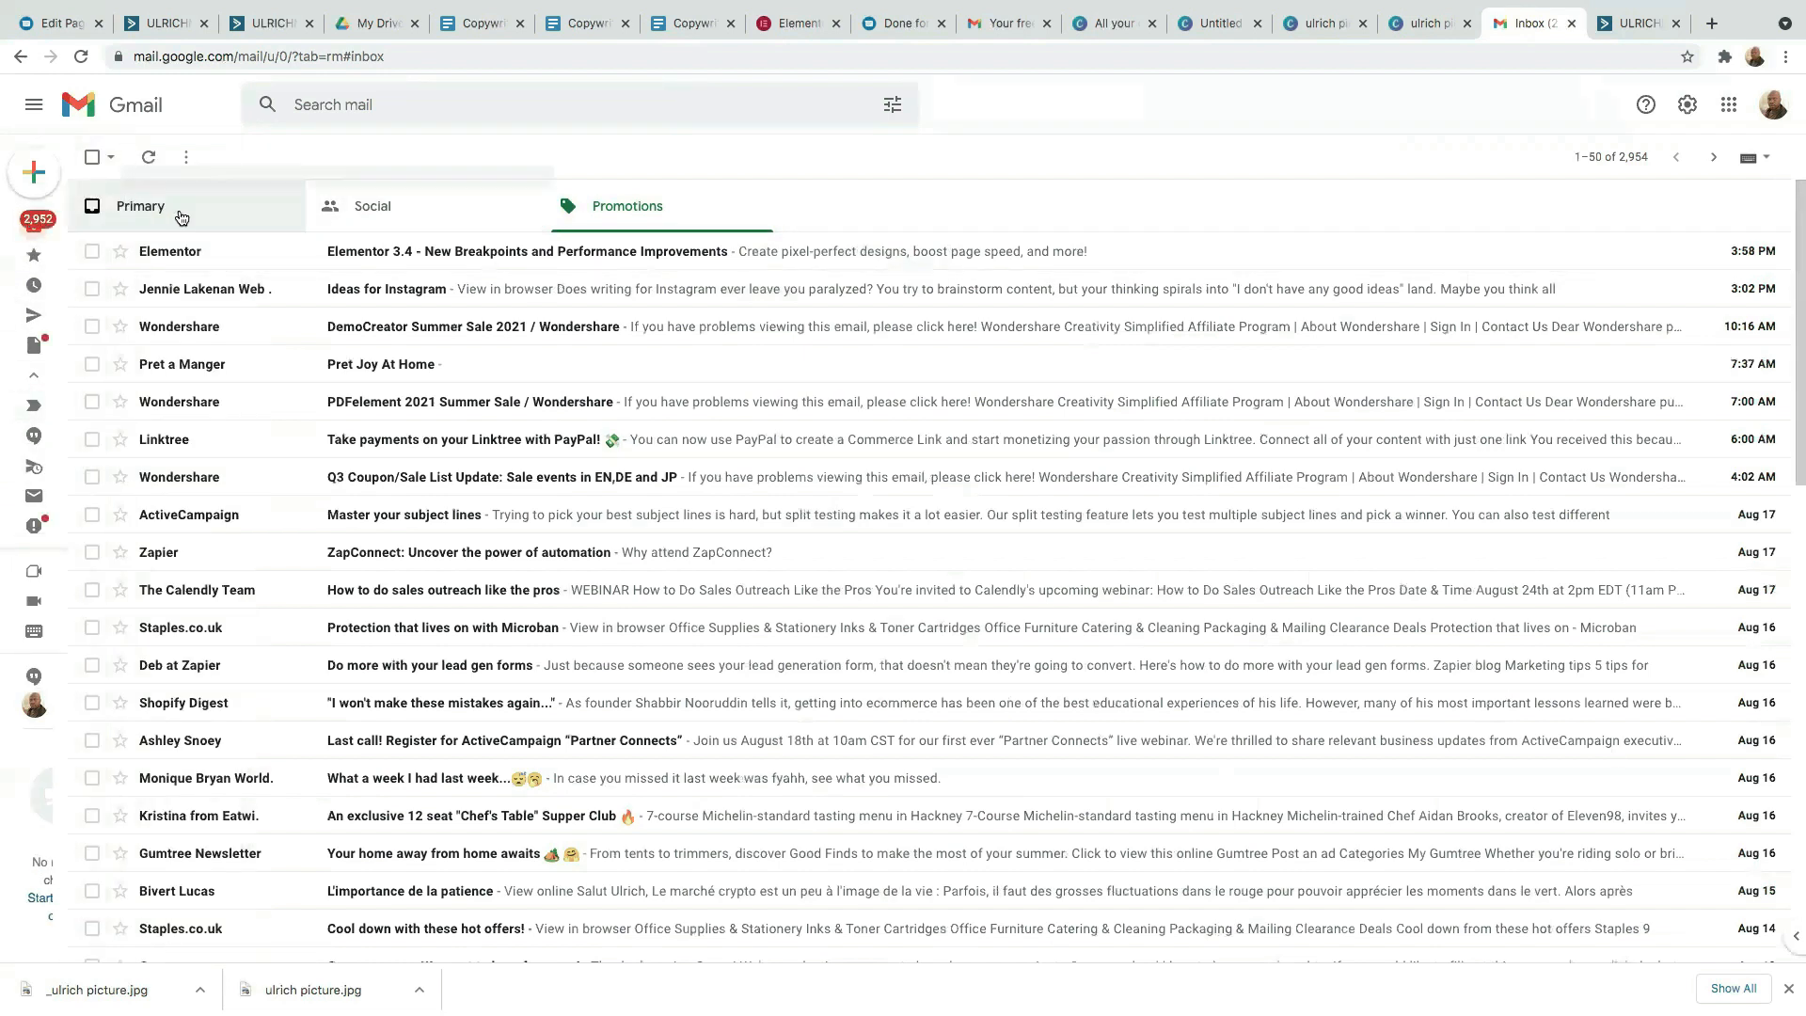
left_click(160, 212)
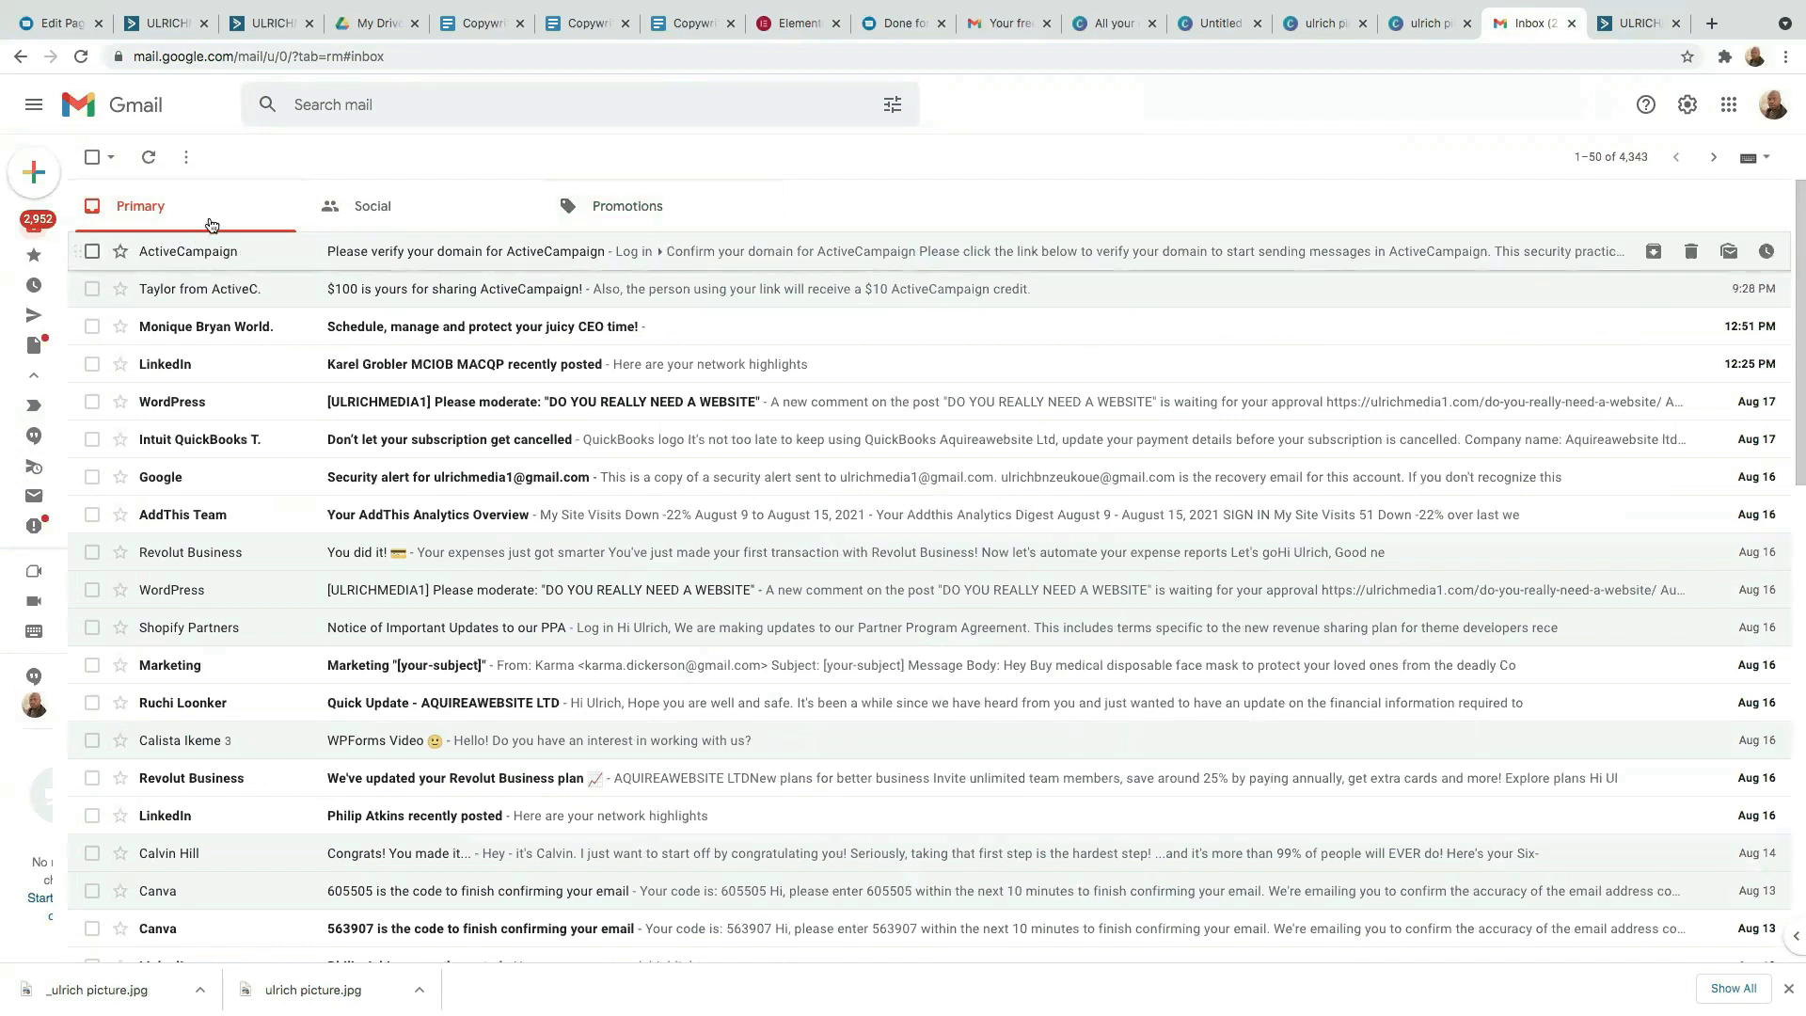
- Switch back to the ActiveCampaign campaign summary and finish the My Lead Magnet content email
left_click(263, 26)
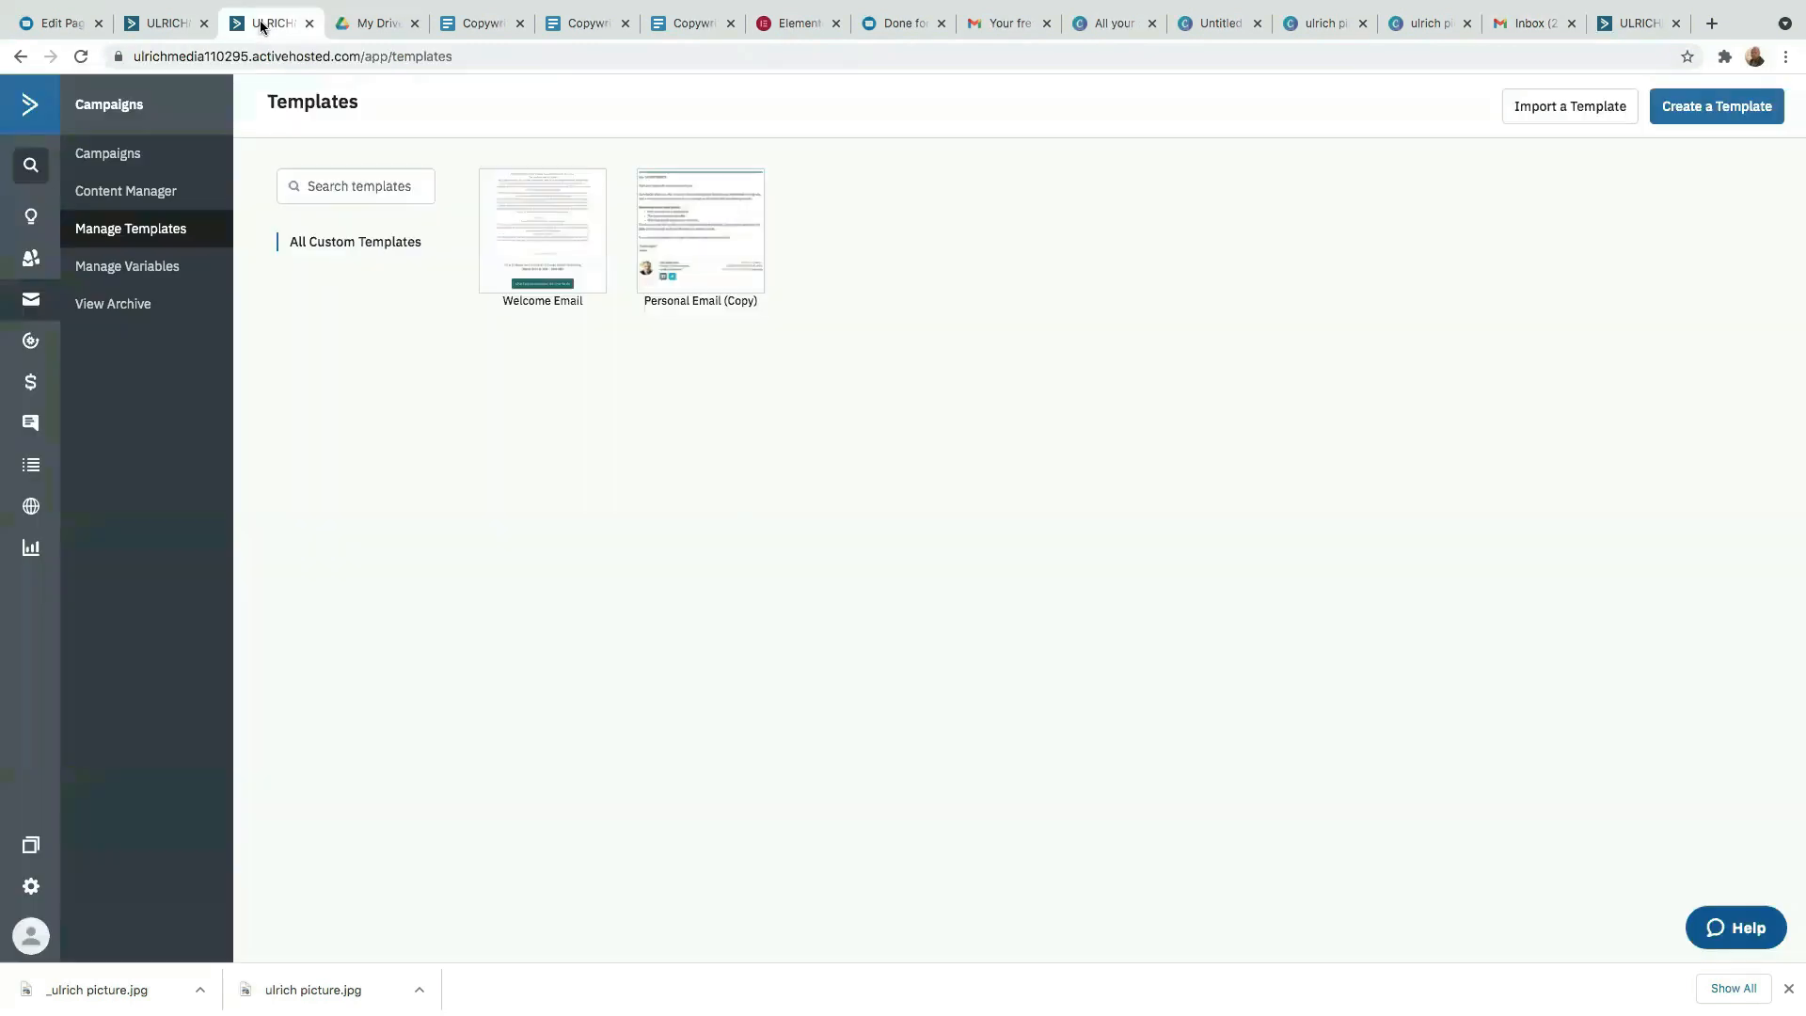
left_click(156, 23)
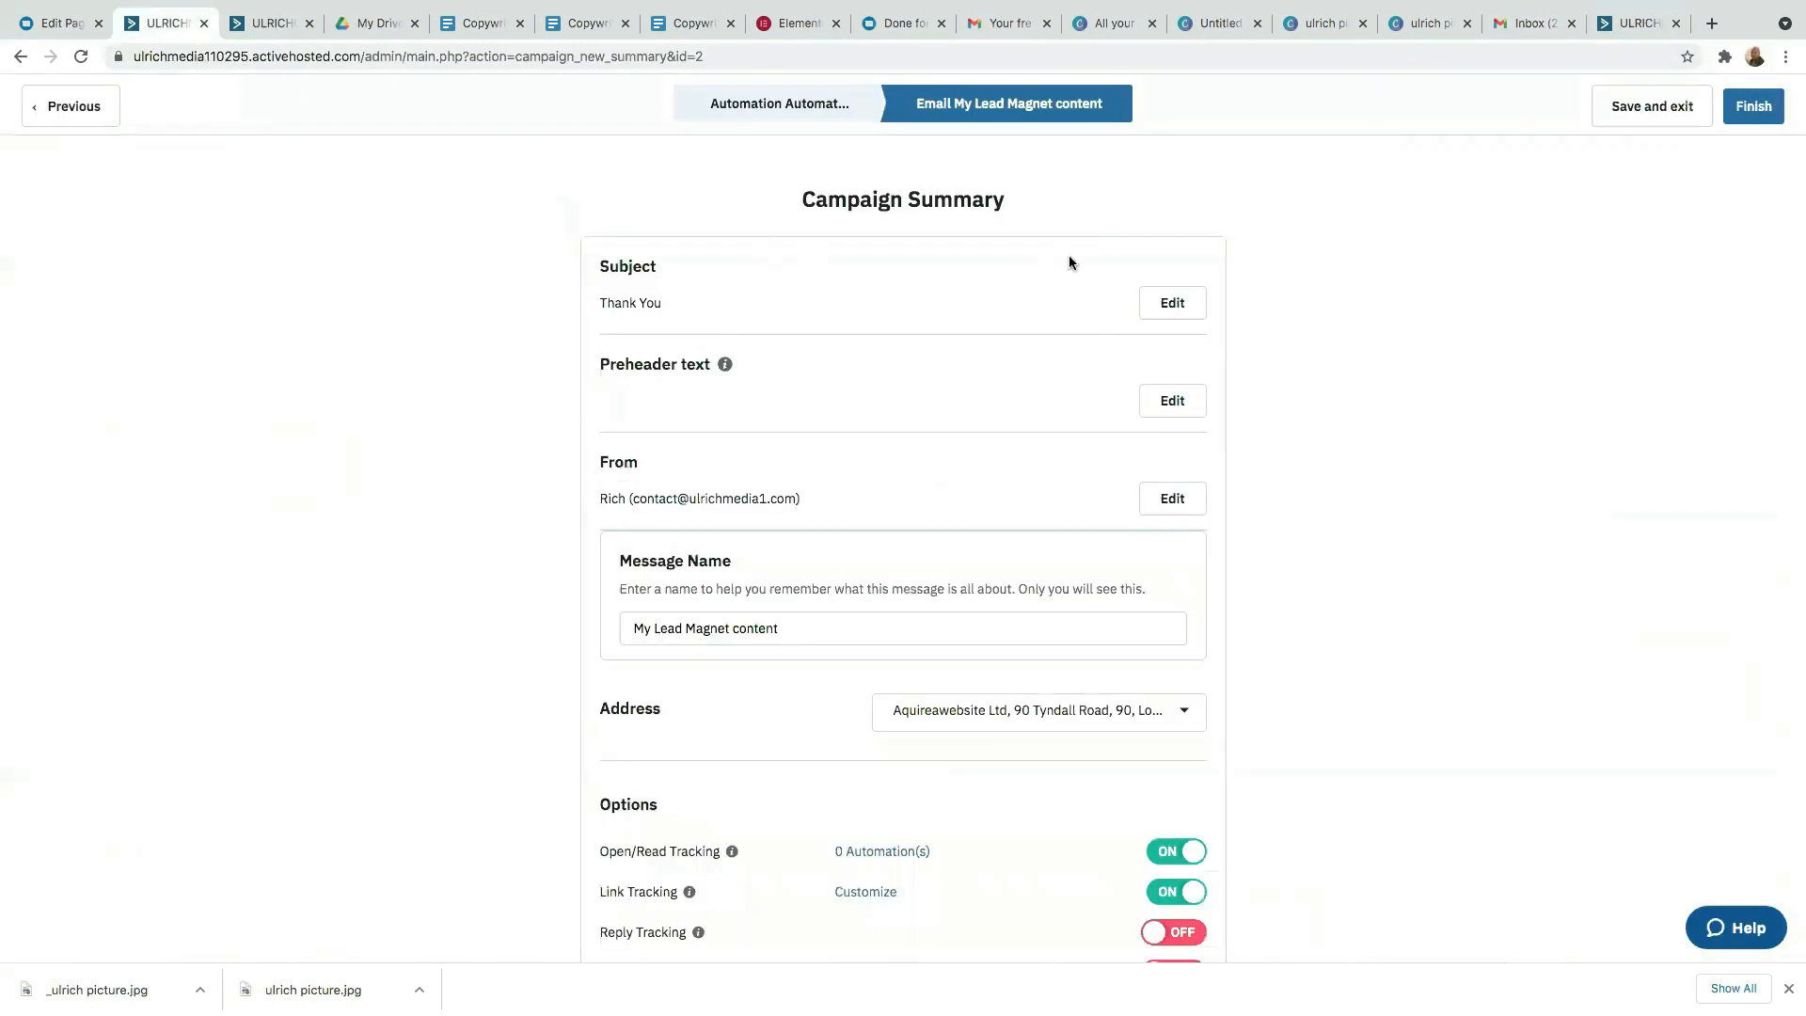
left_click(1753, 109)
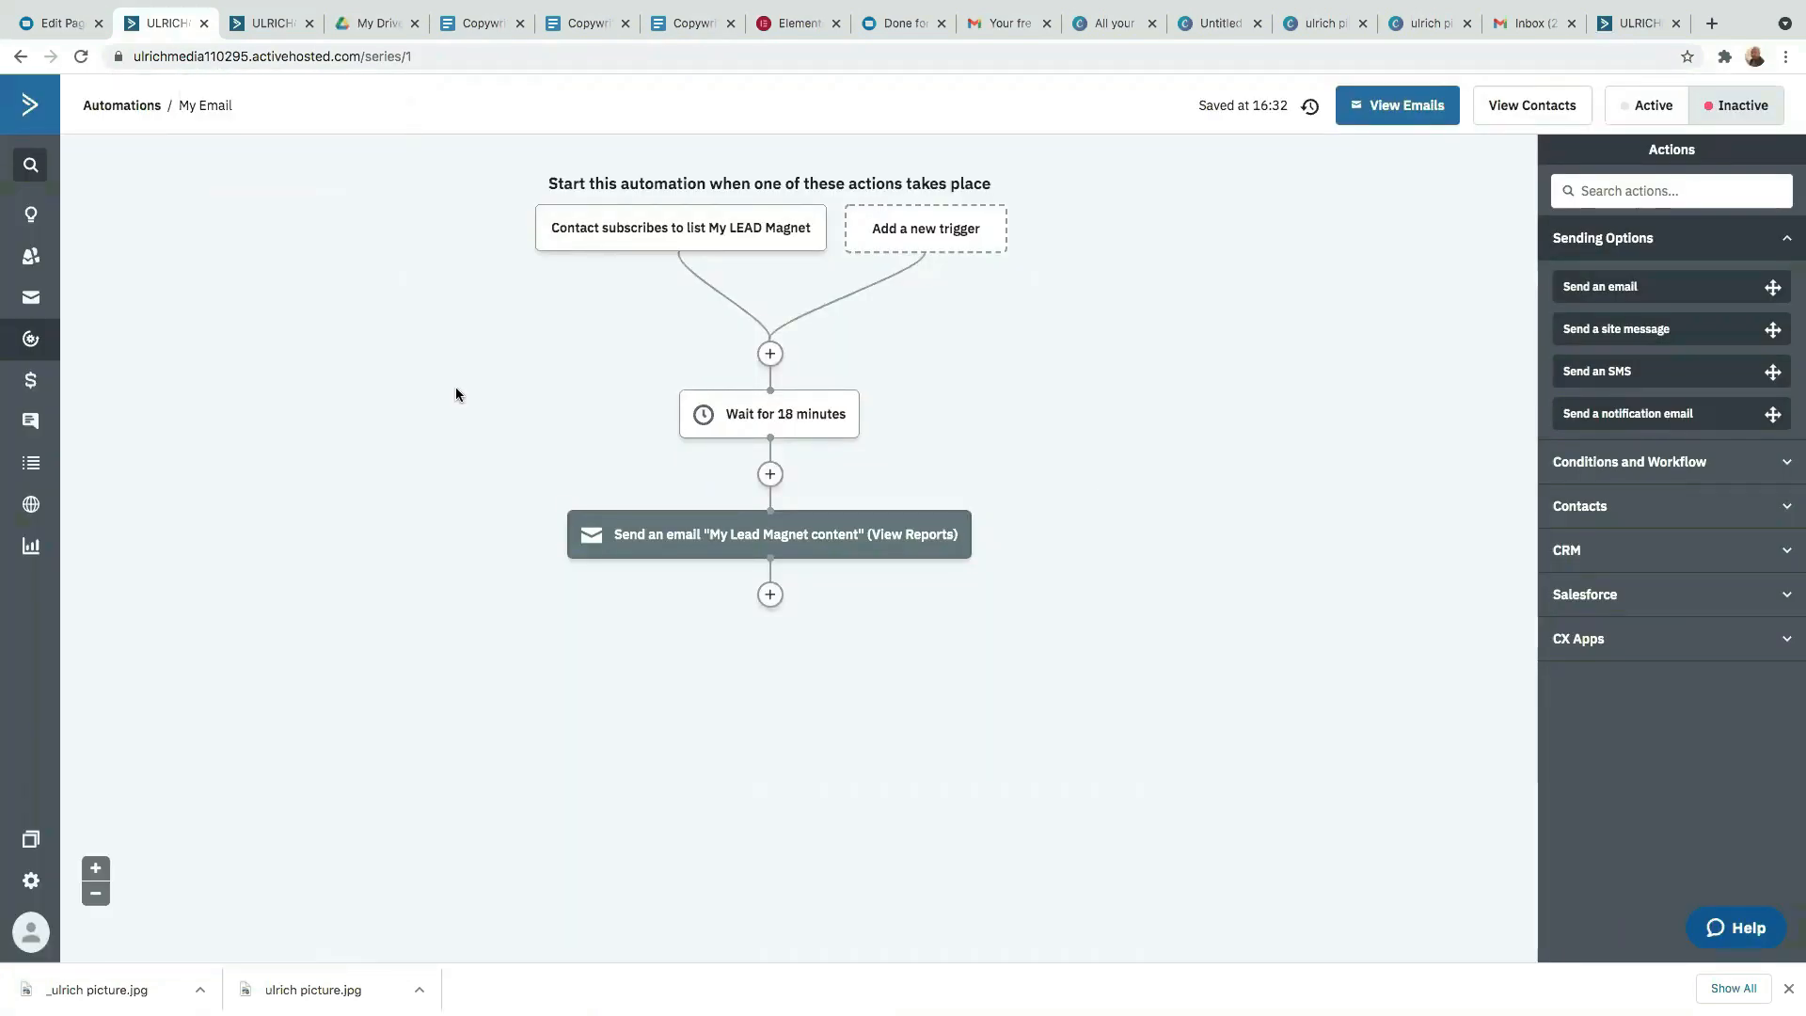
- Delete the 18-minute wait between the list subscription trigger and the email in the automation
mouse_move(871, 411)
mouse_move(752, 550)
mouse_move(815, 421)
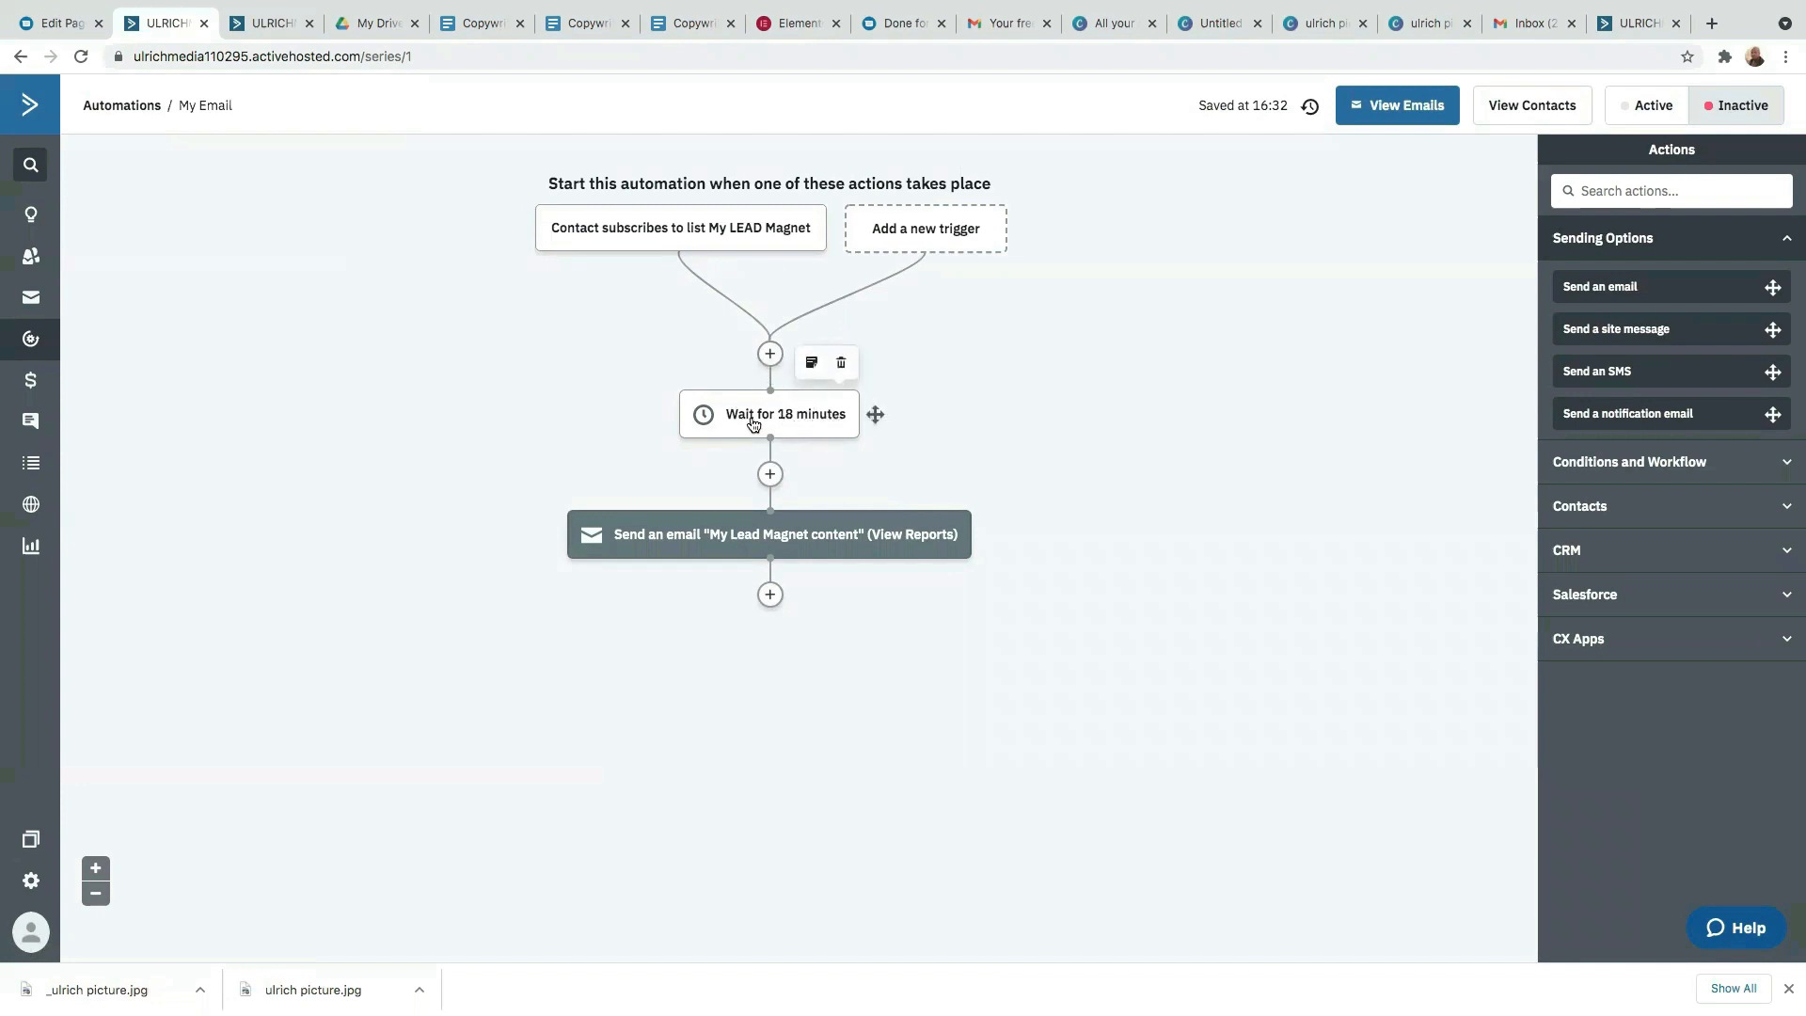
left_click(842, 367)
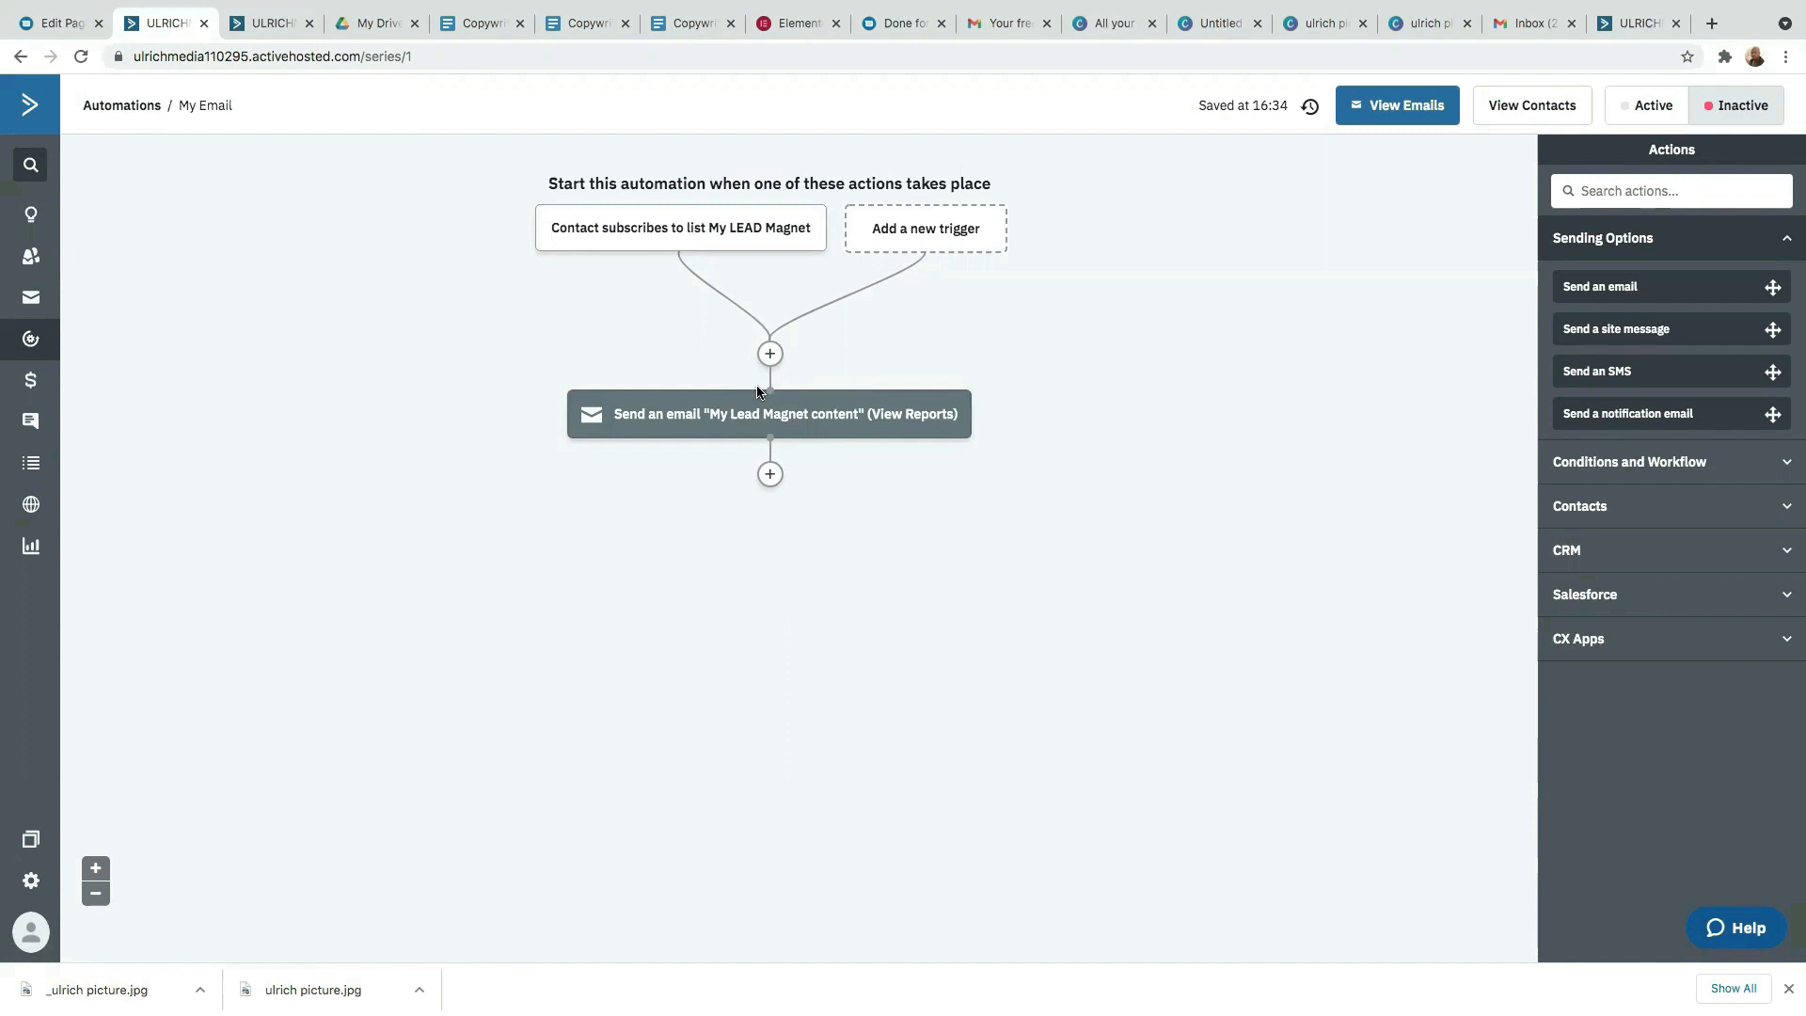
- Add a wait of 4 days after the My Lead Magnet content email in the automation
mouse_move(780, 413)
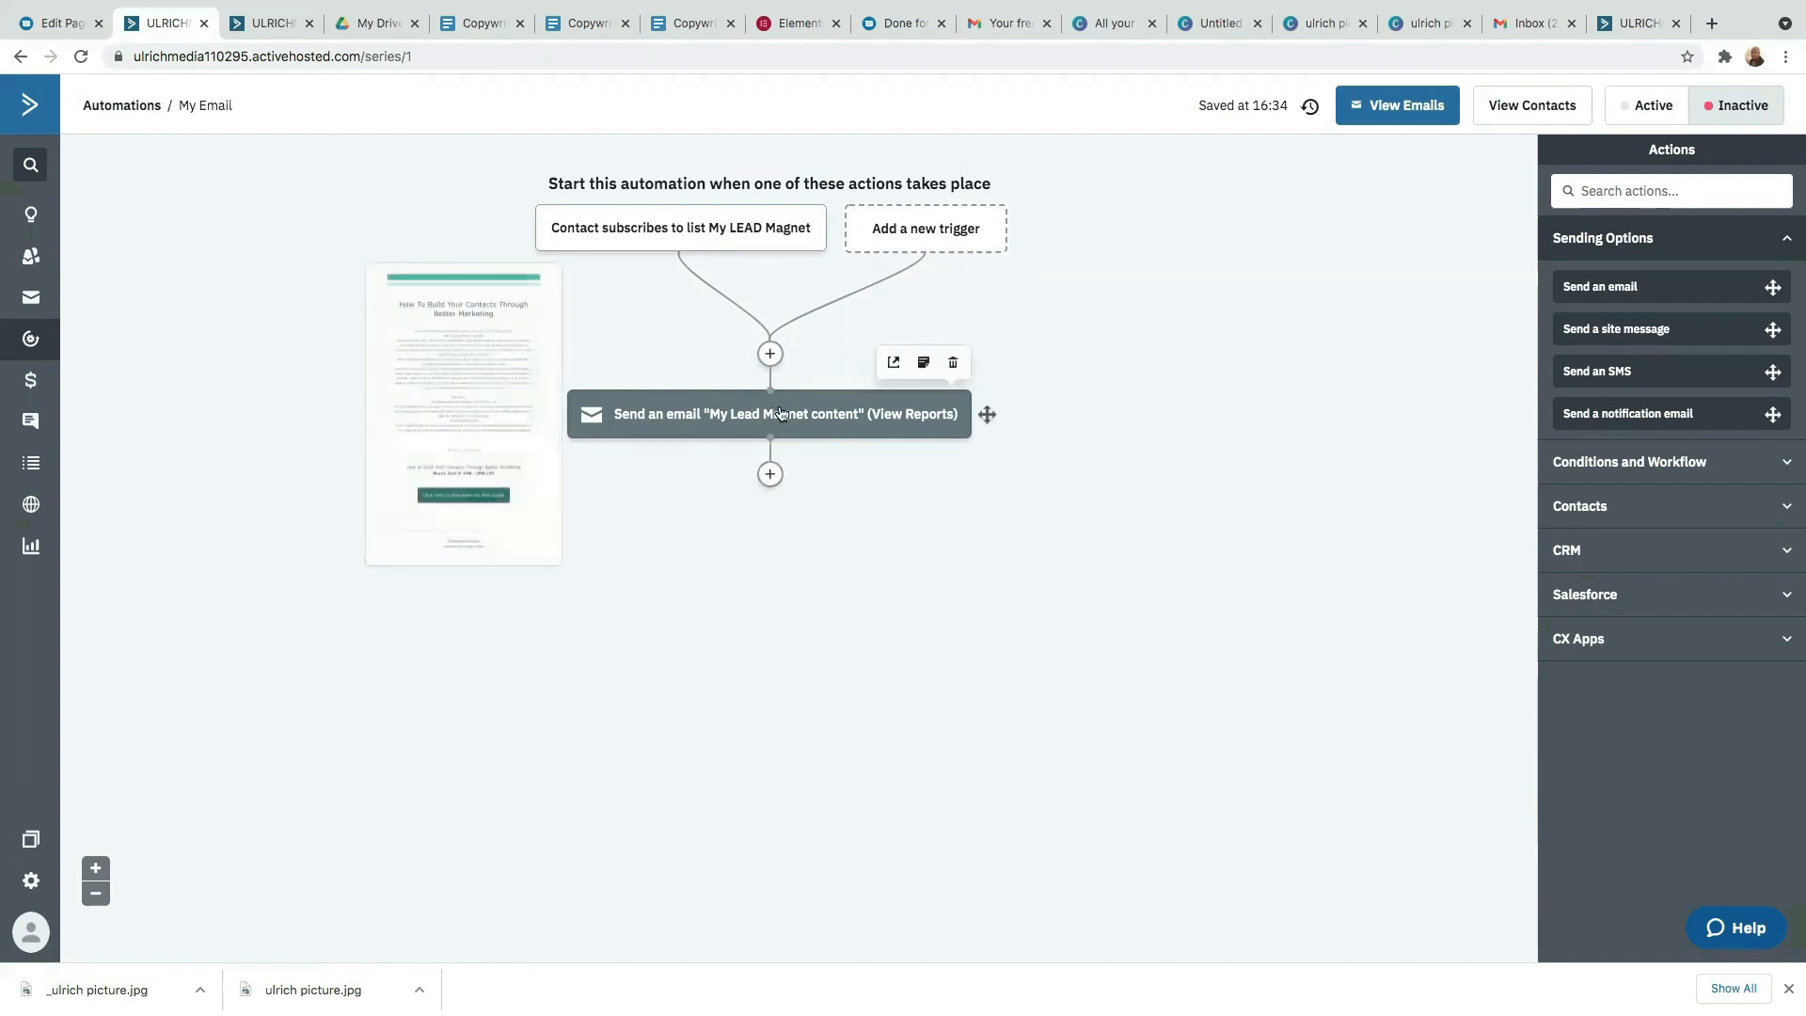
left_click(770, 475)
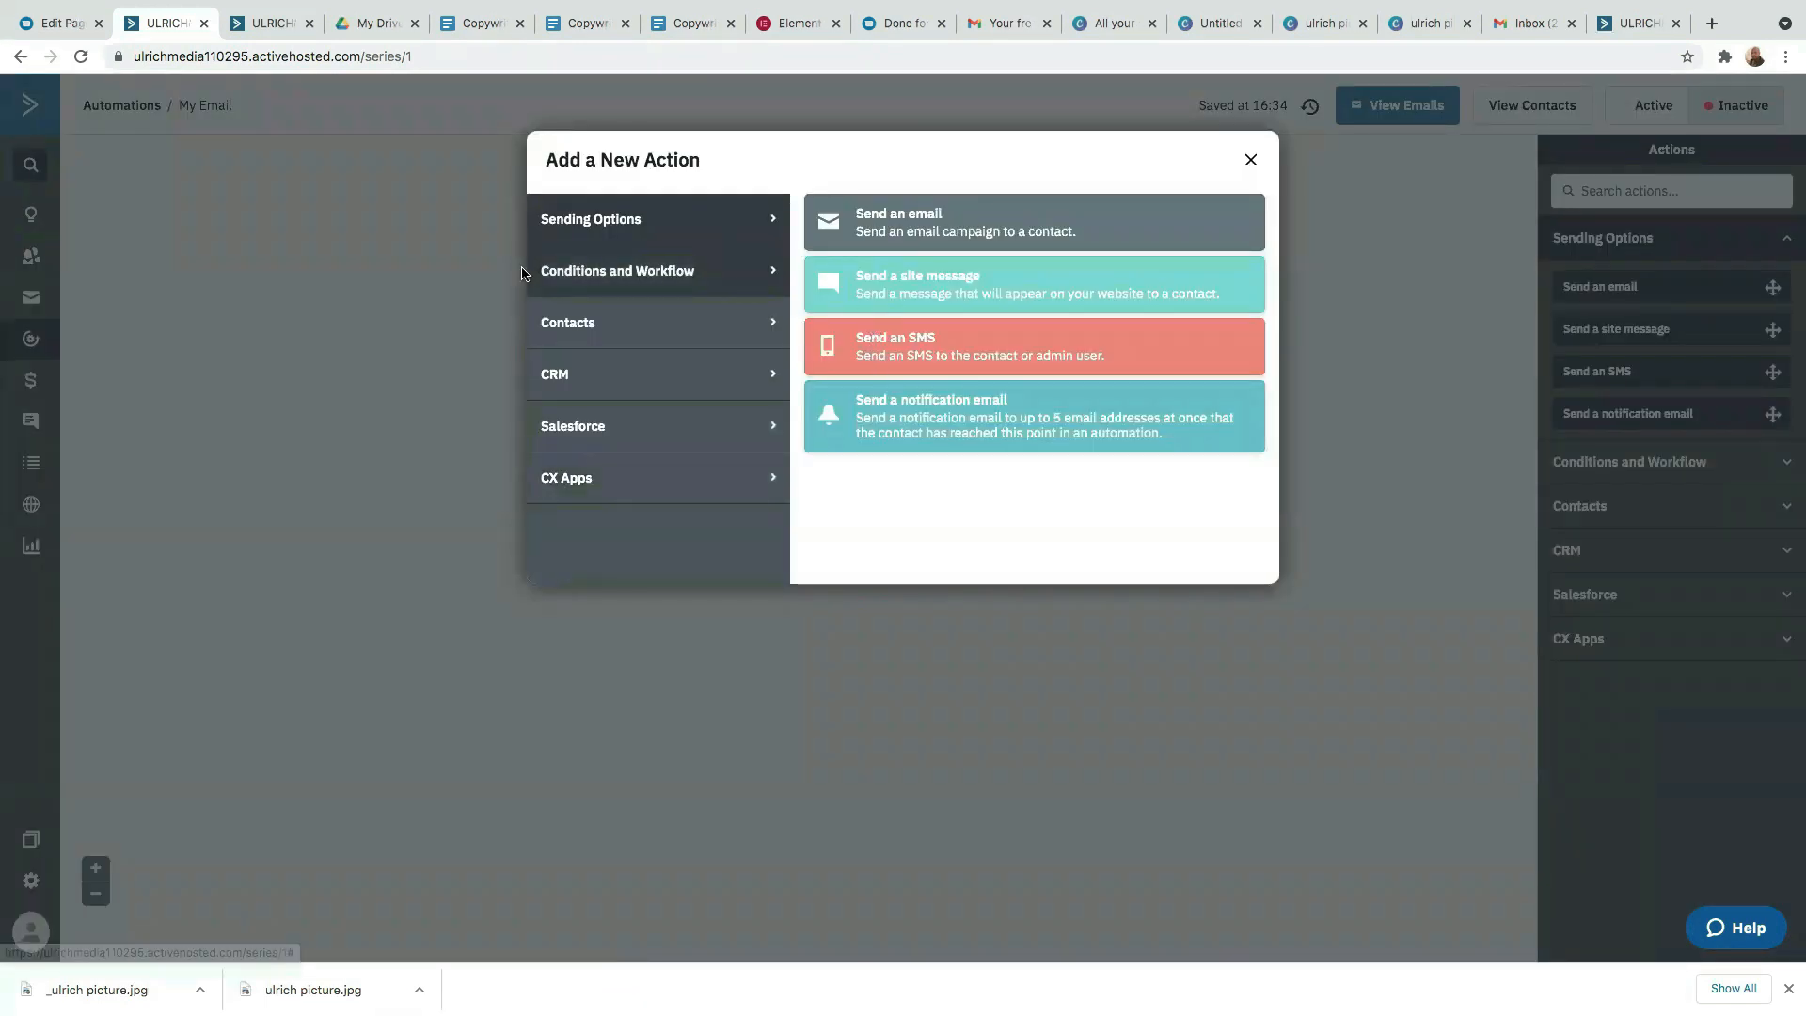
left_click(601, 273)
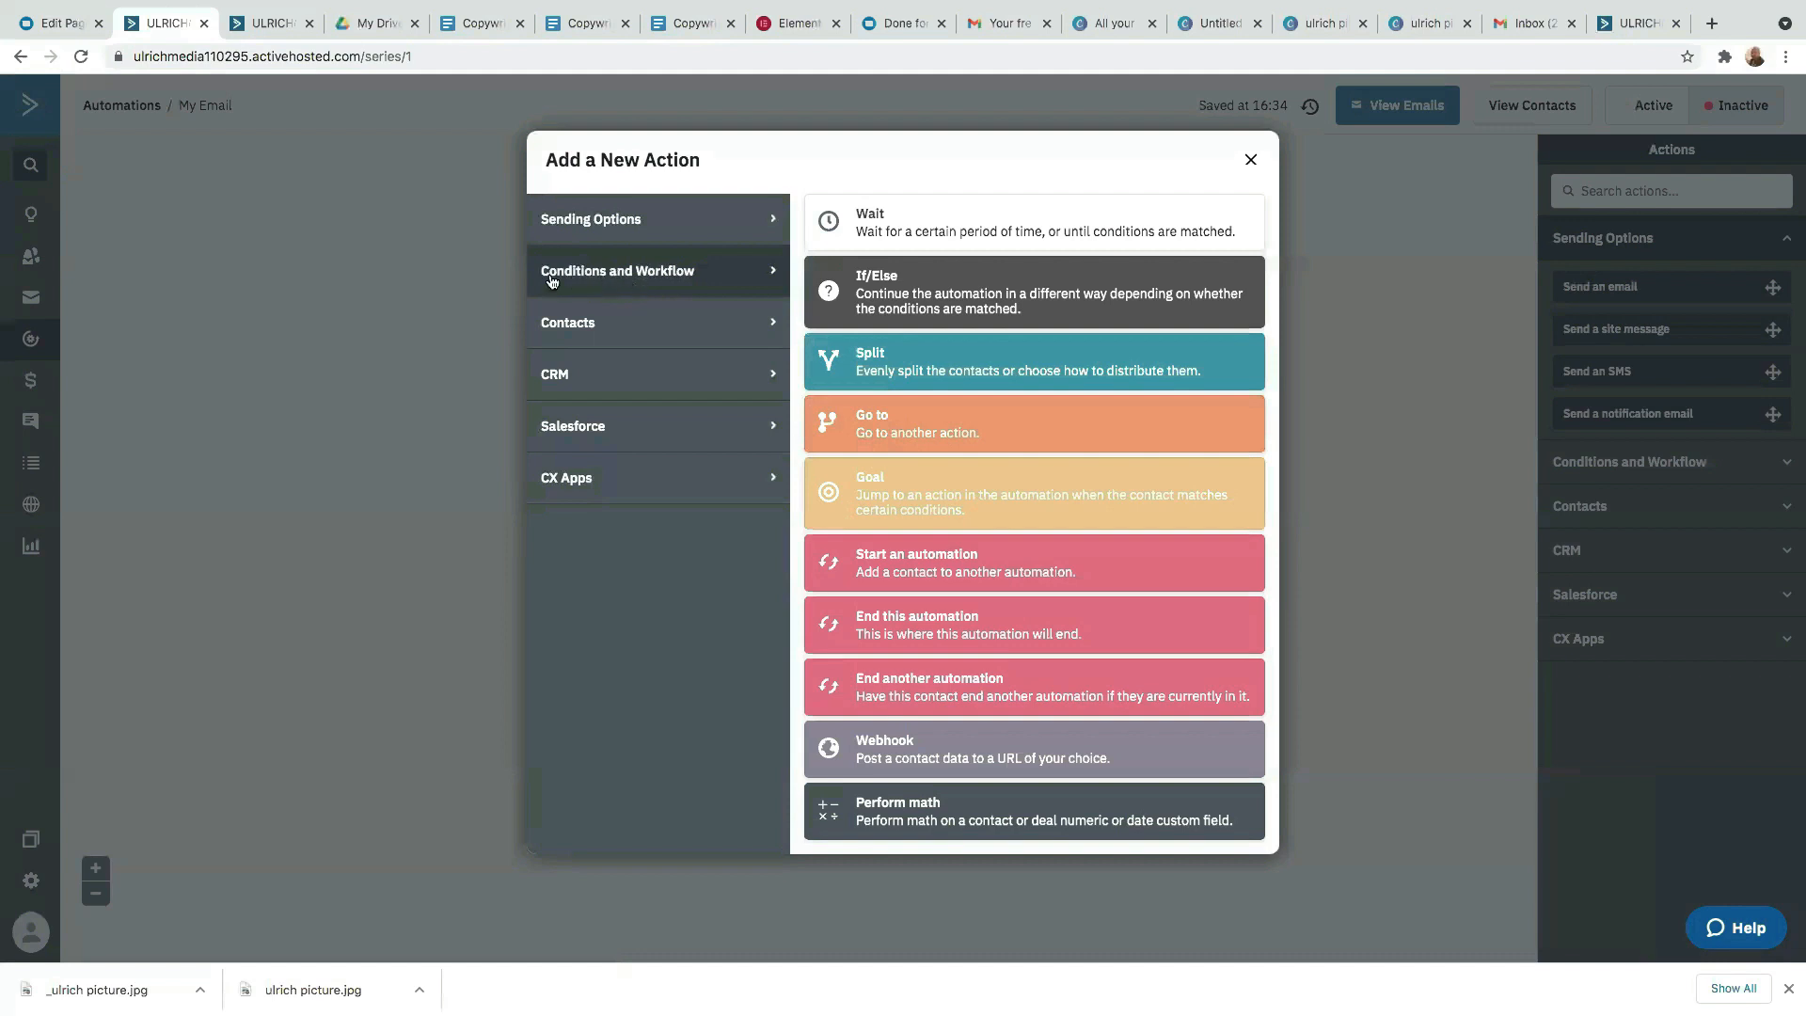
left_click(951, 226)
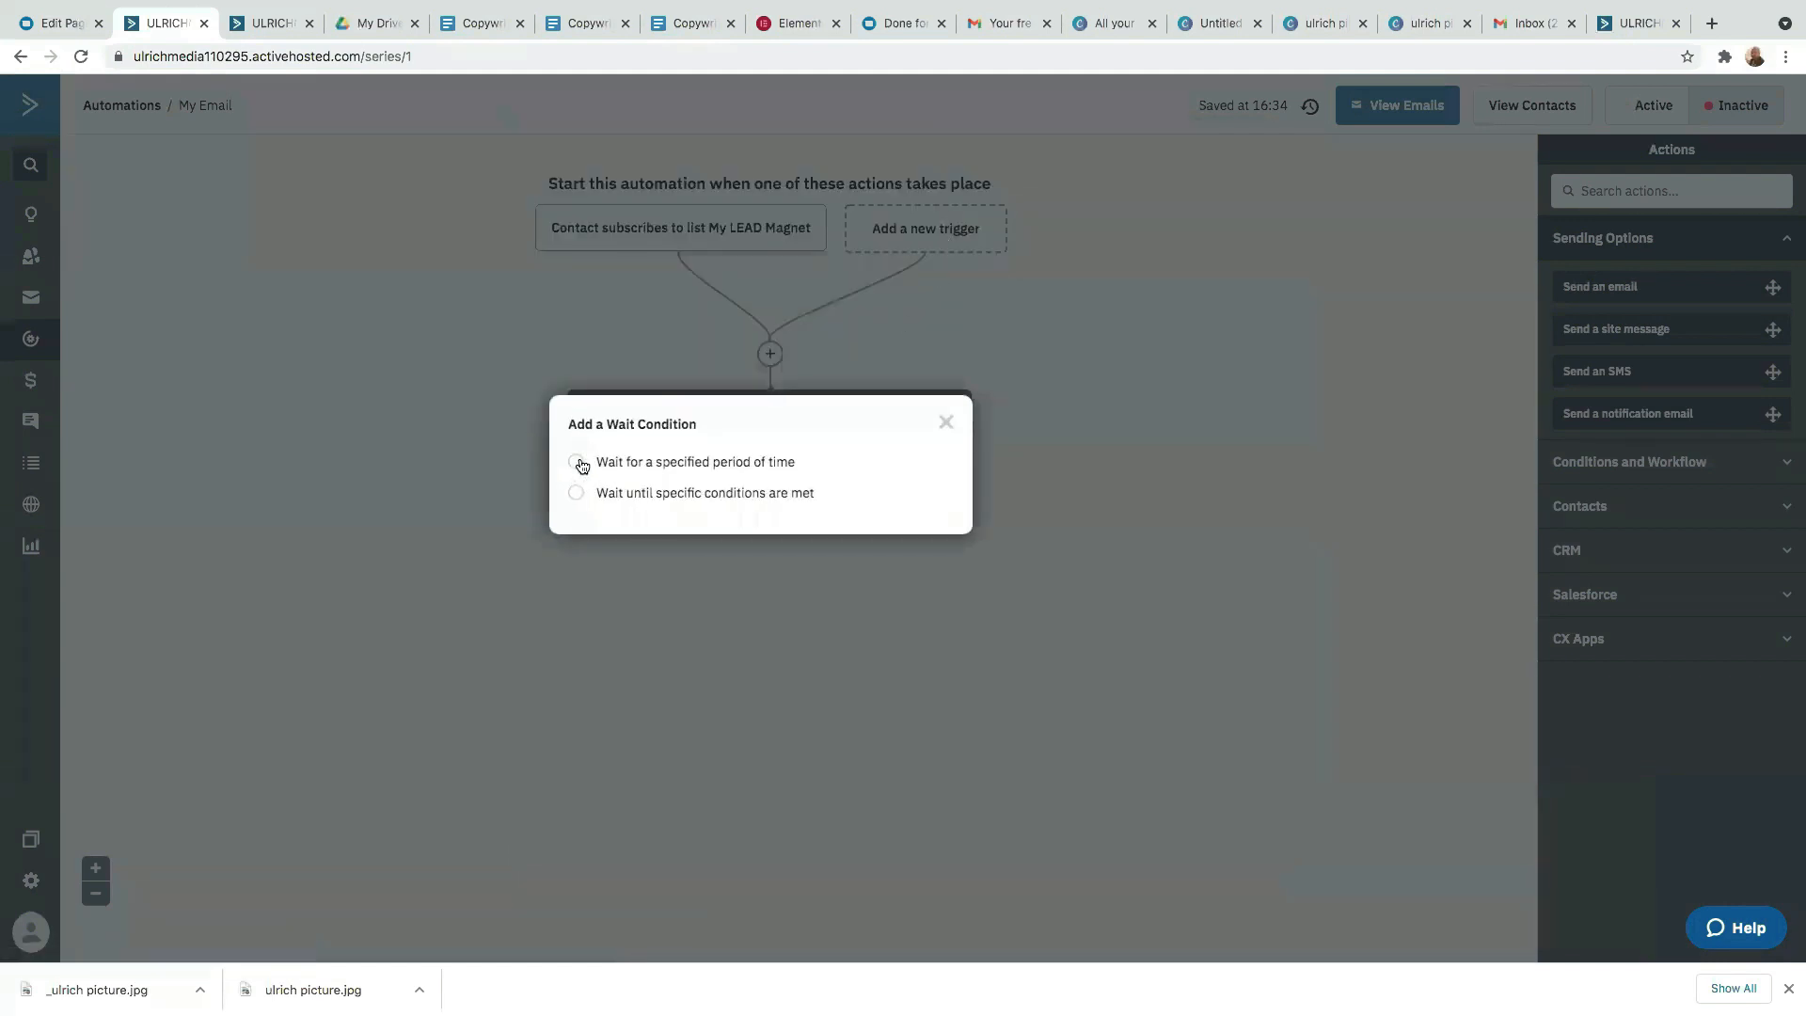
left_click(575, 464)
left_click(747, 473)
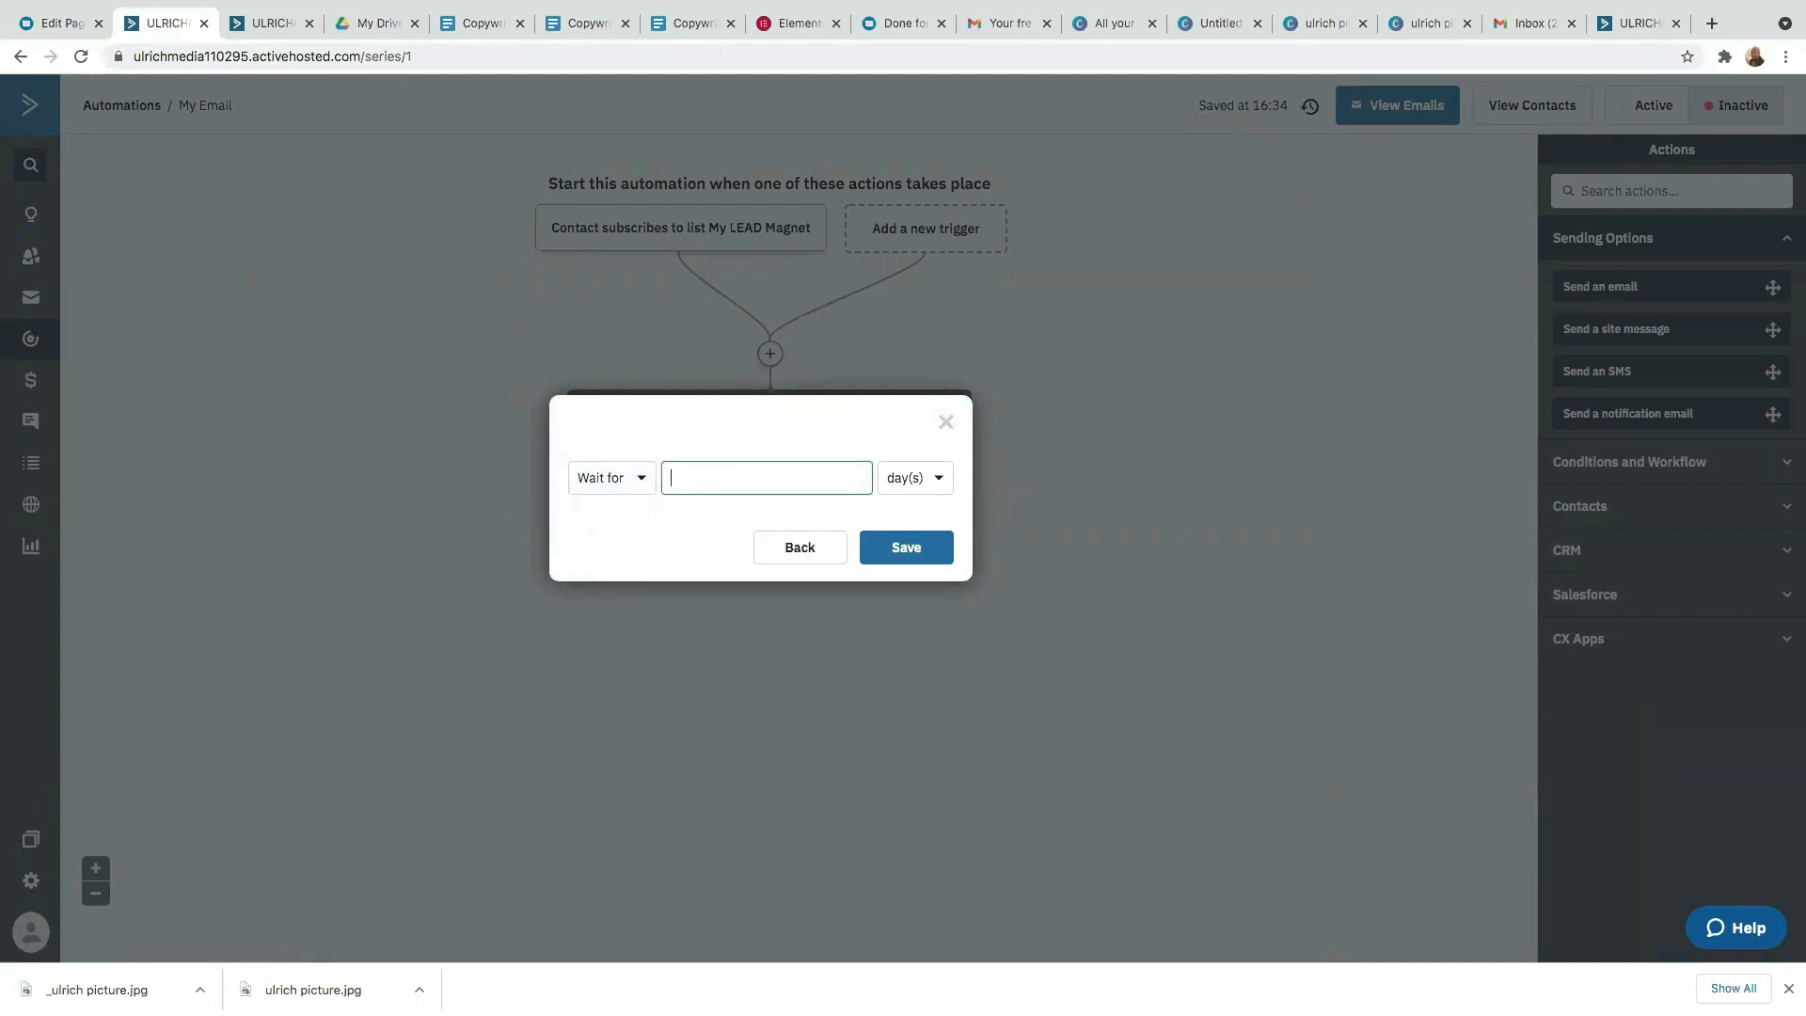
type("4")
left_click(887, 550)
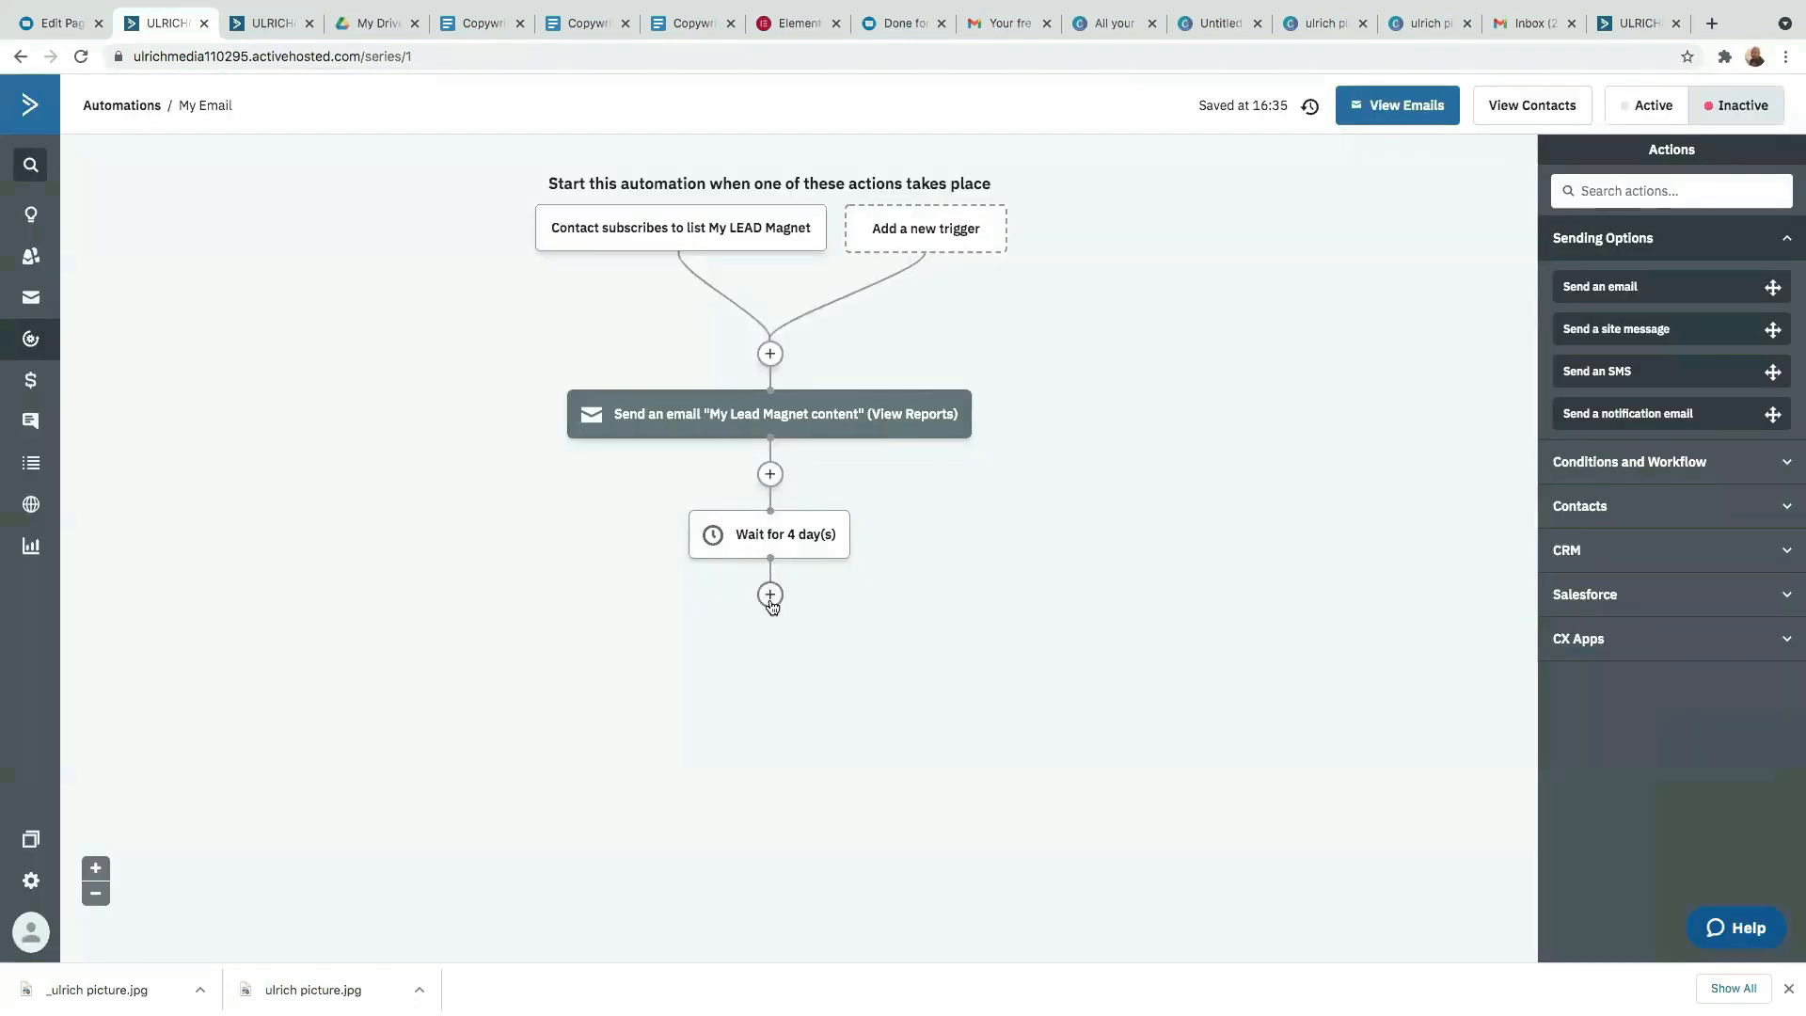
- Add a send-email action after the 4-day wait, using a new email named Second
left_click(772, 594)
left_click(648, 224)
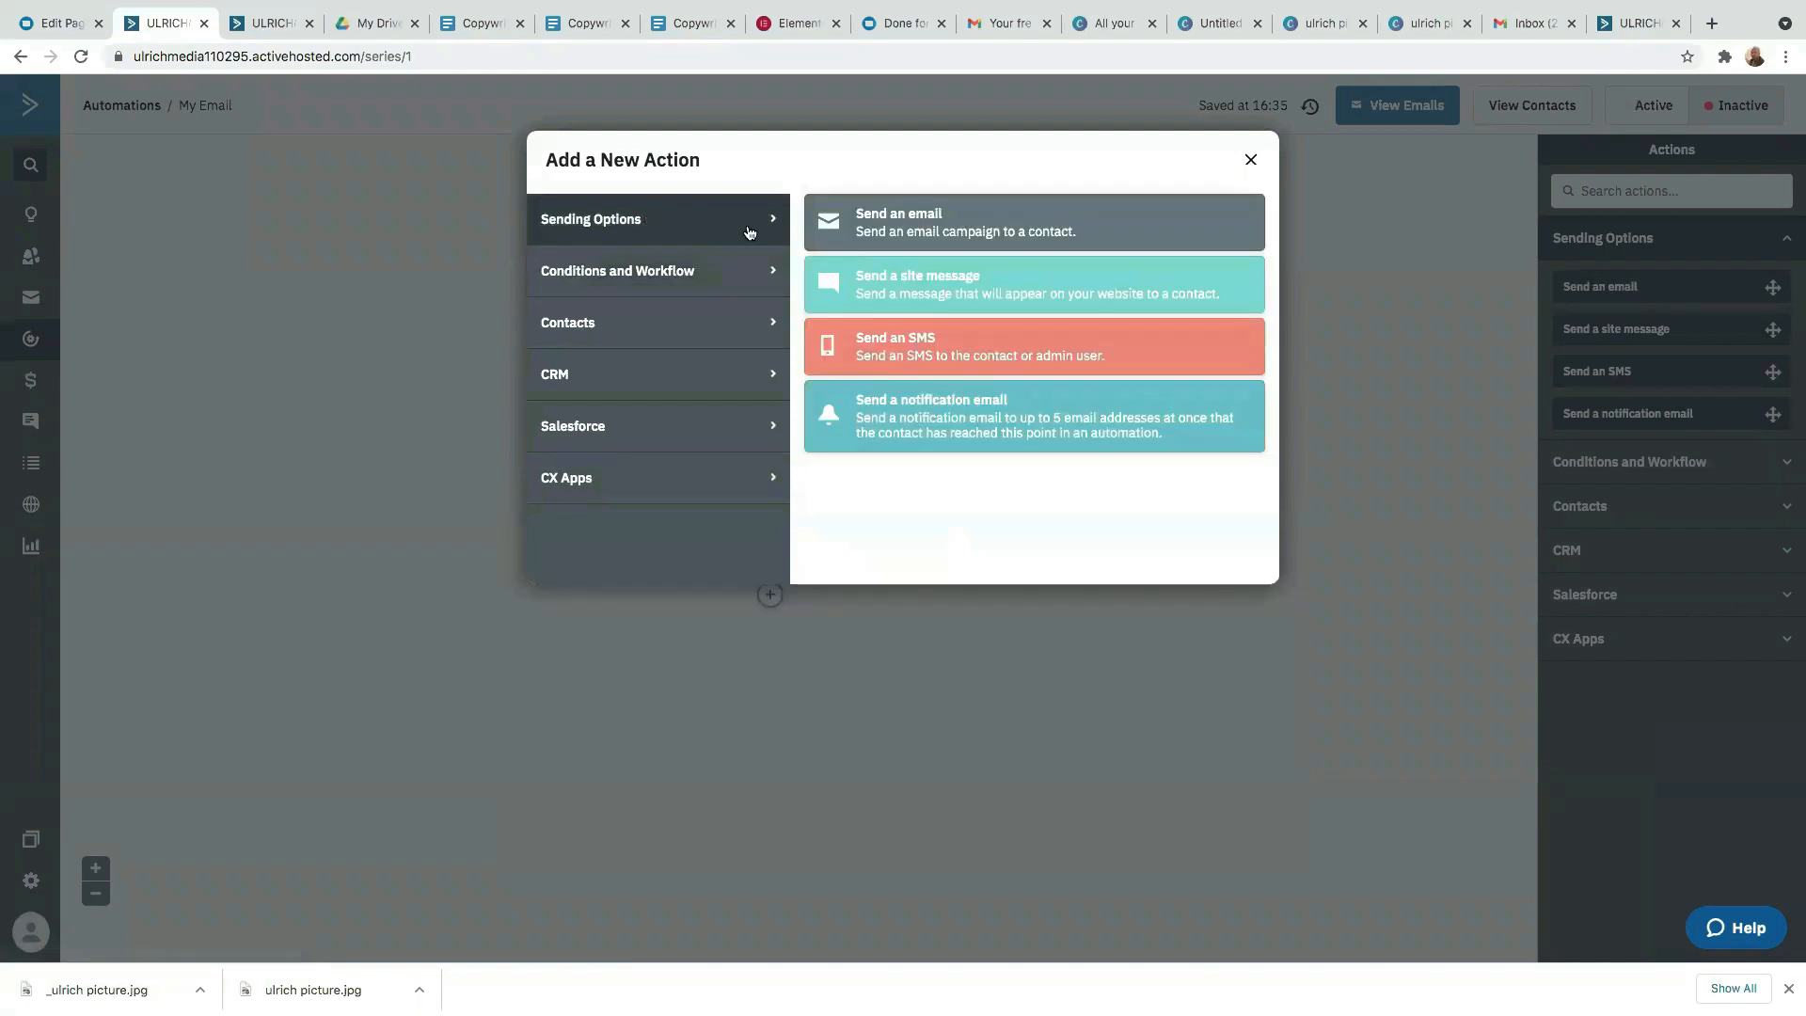
left_click(1050, 225)
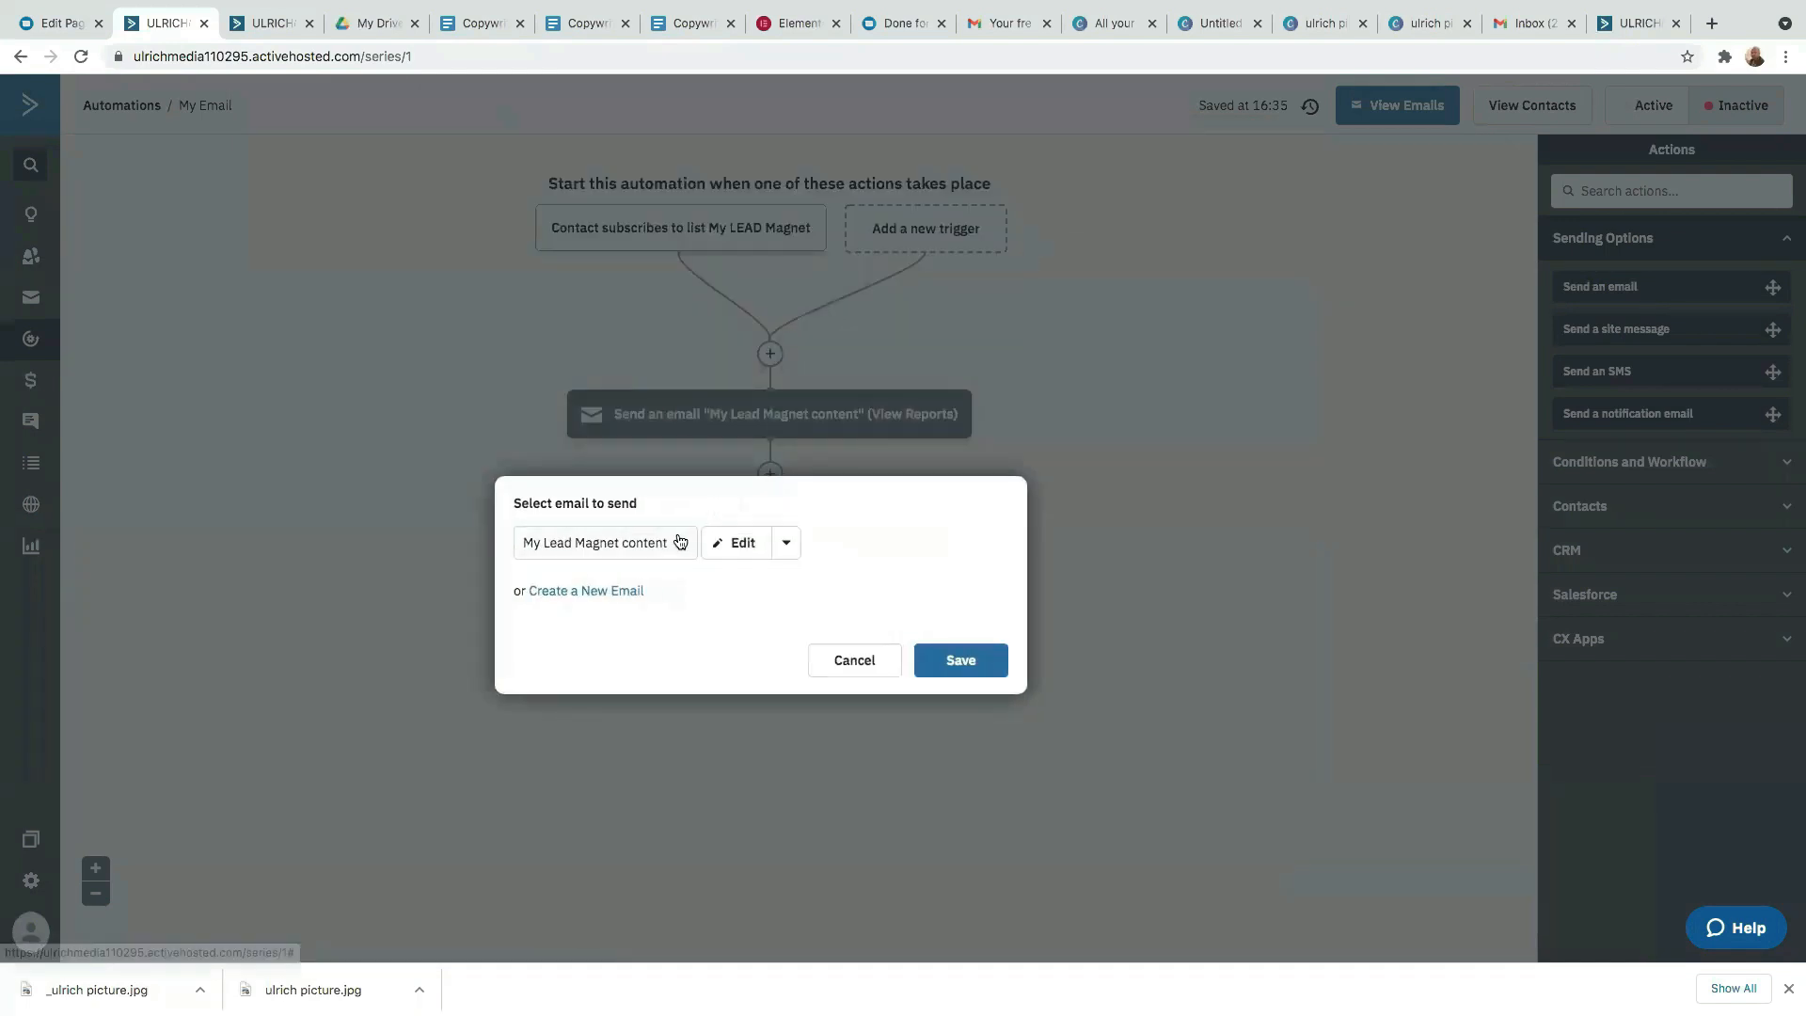
left_click(584, 592)
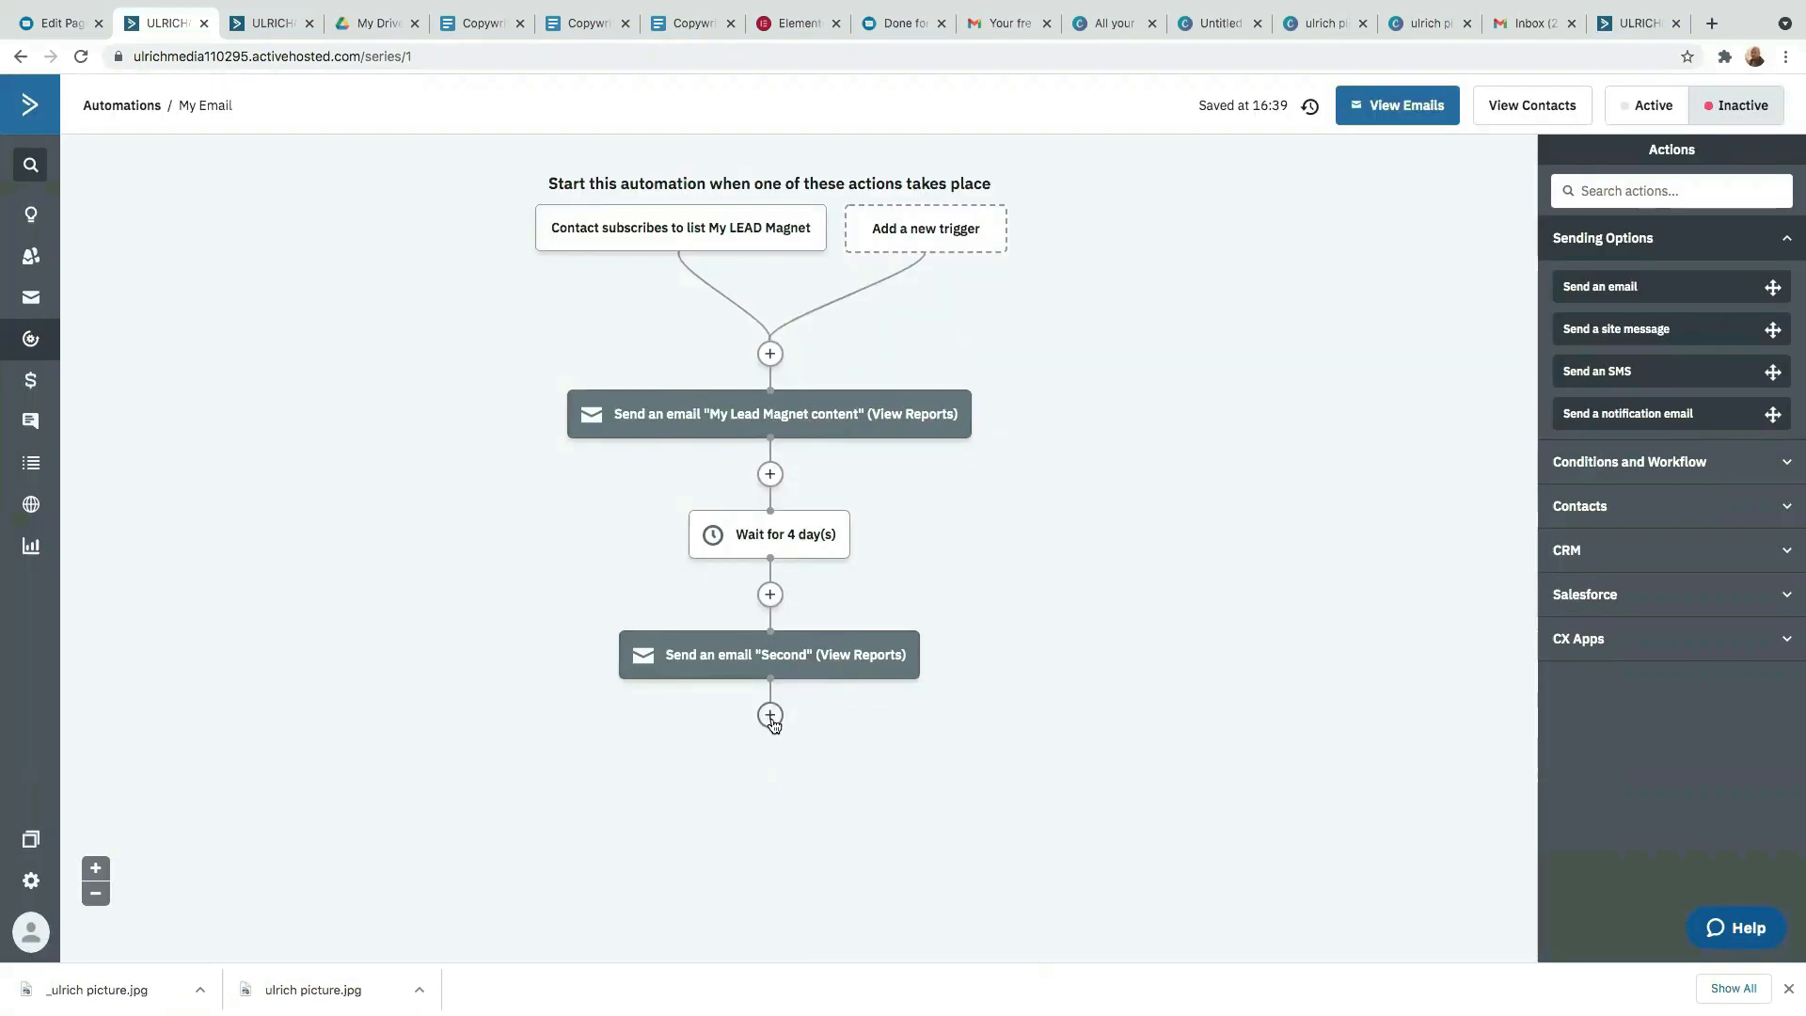
- Add an End this automation action after the Second email and set the automation to Active
left_click(772, 717)
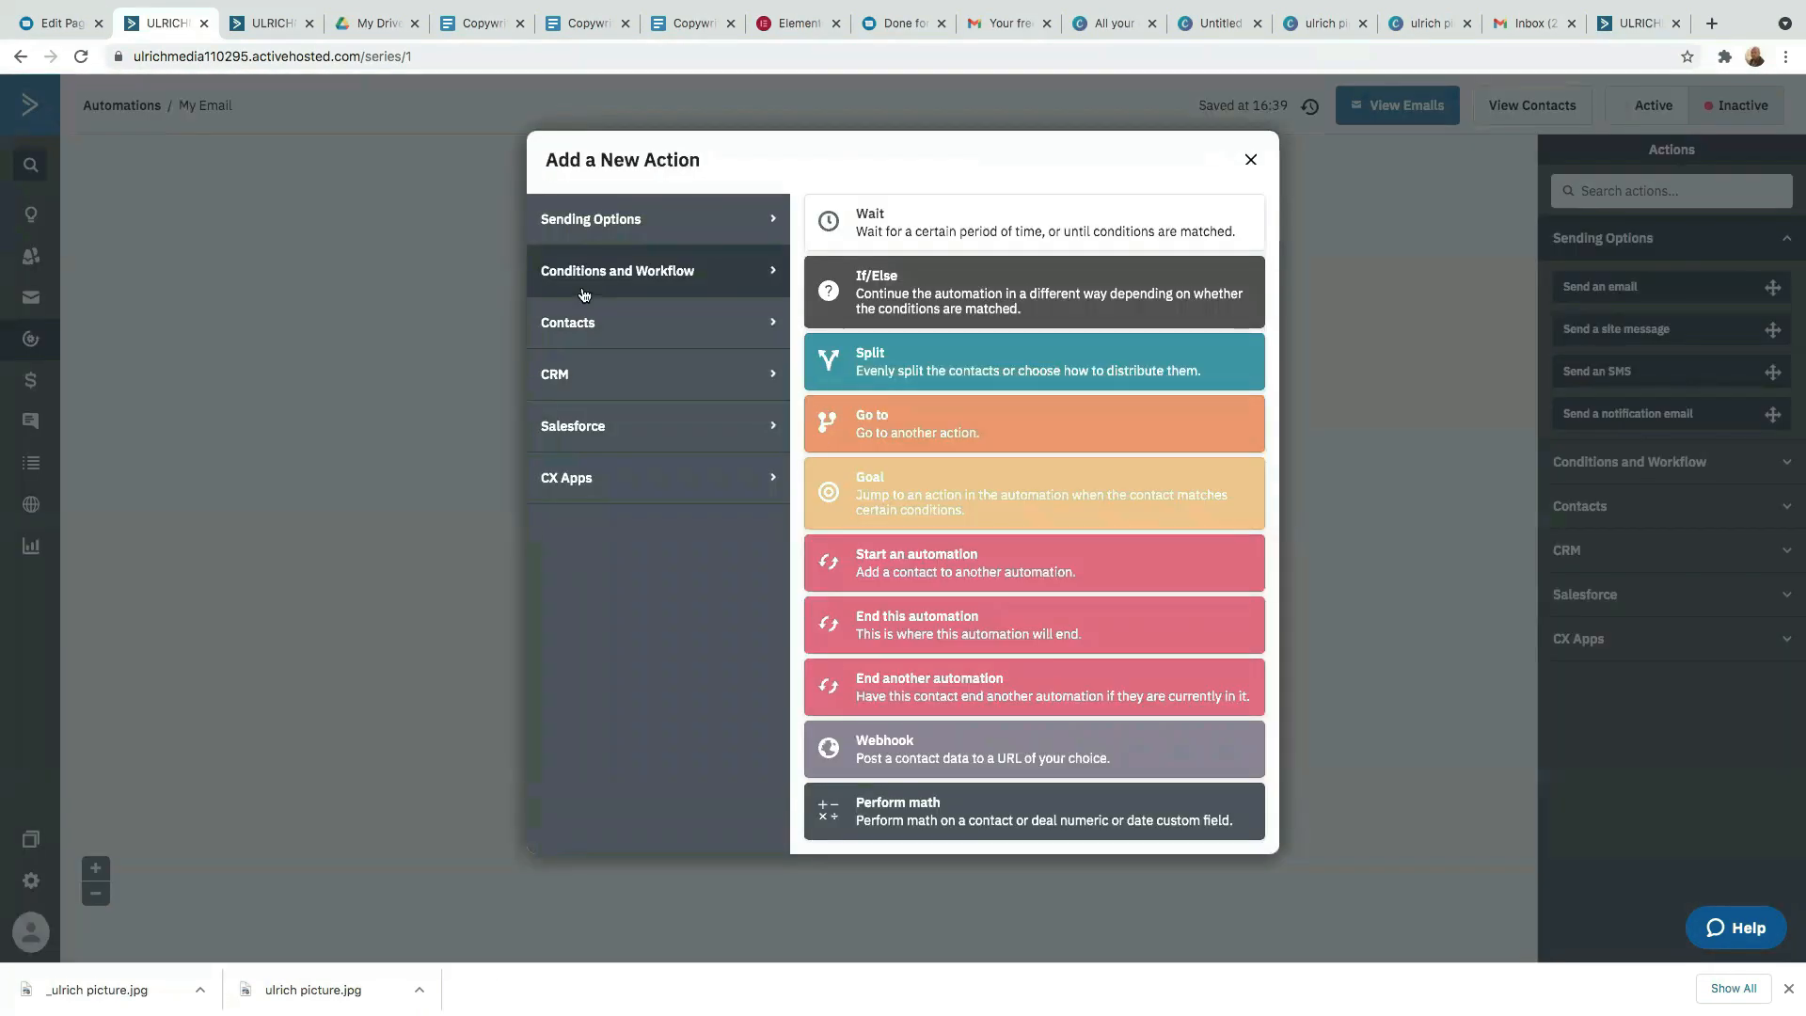
left_click(912, 626)
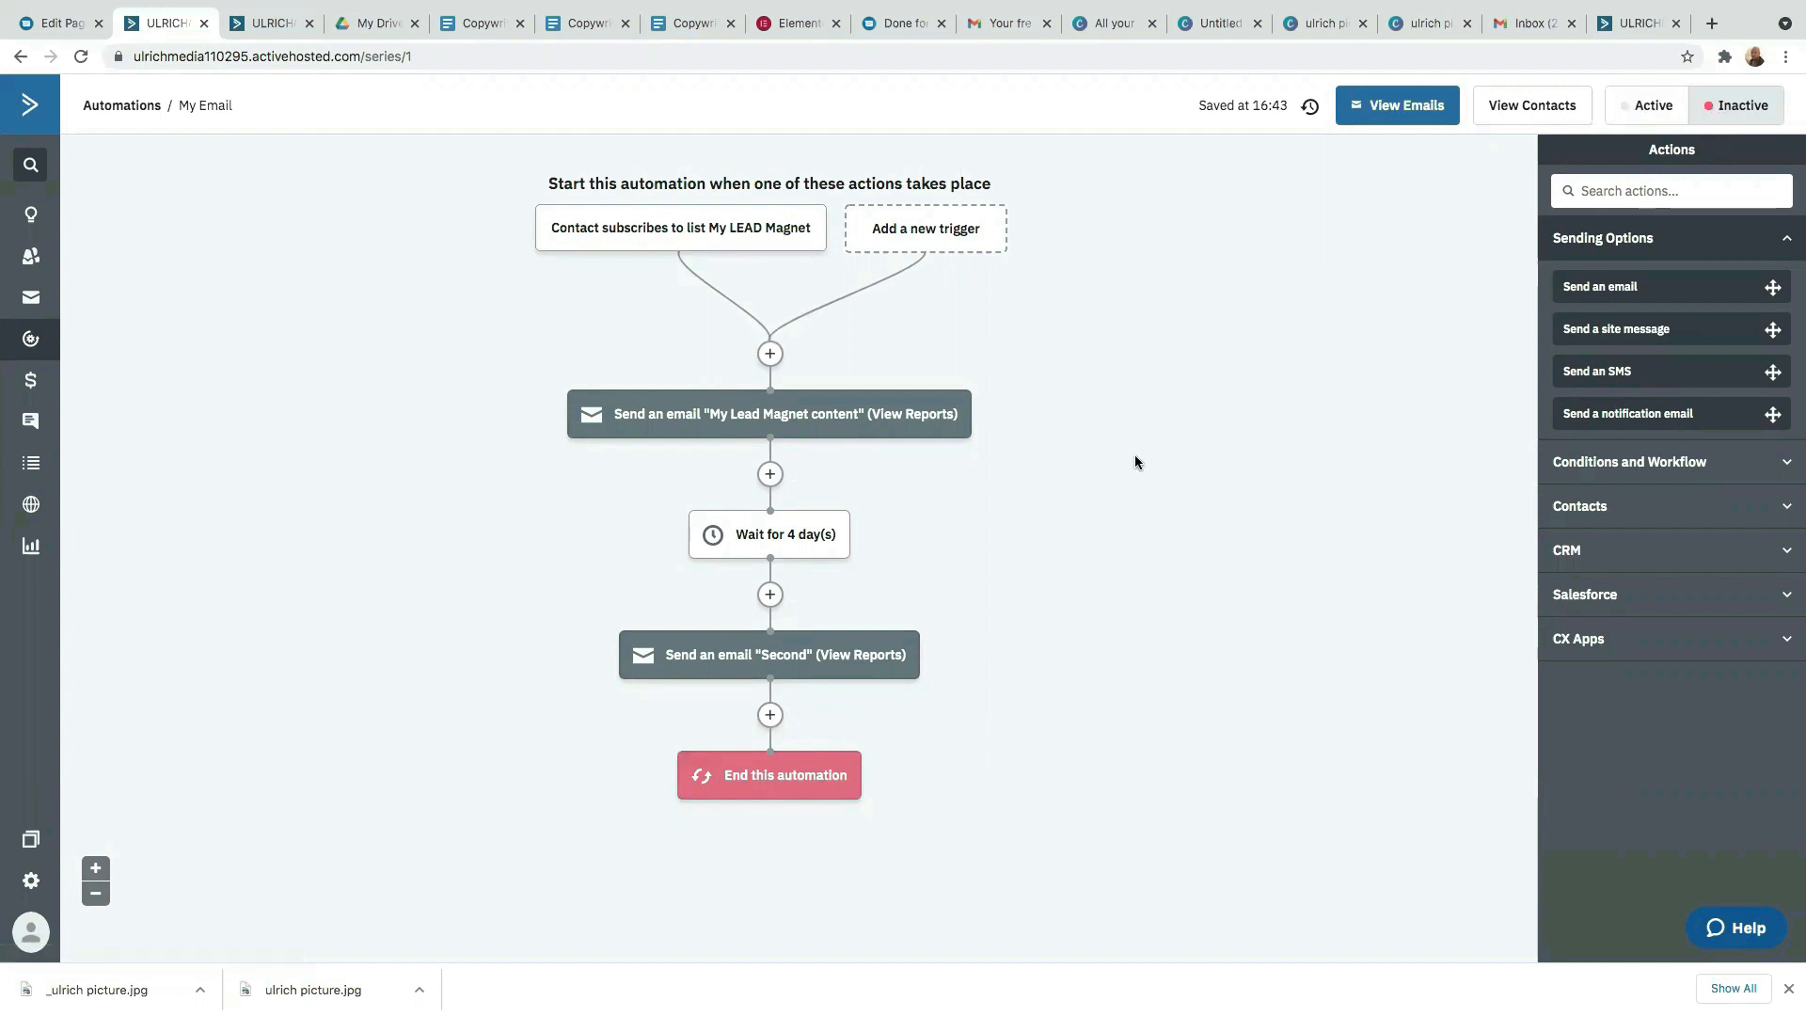
left_click(1638, 109)
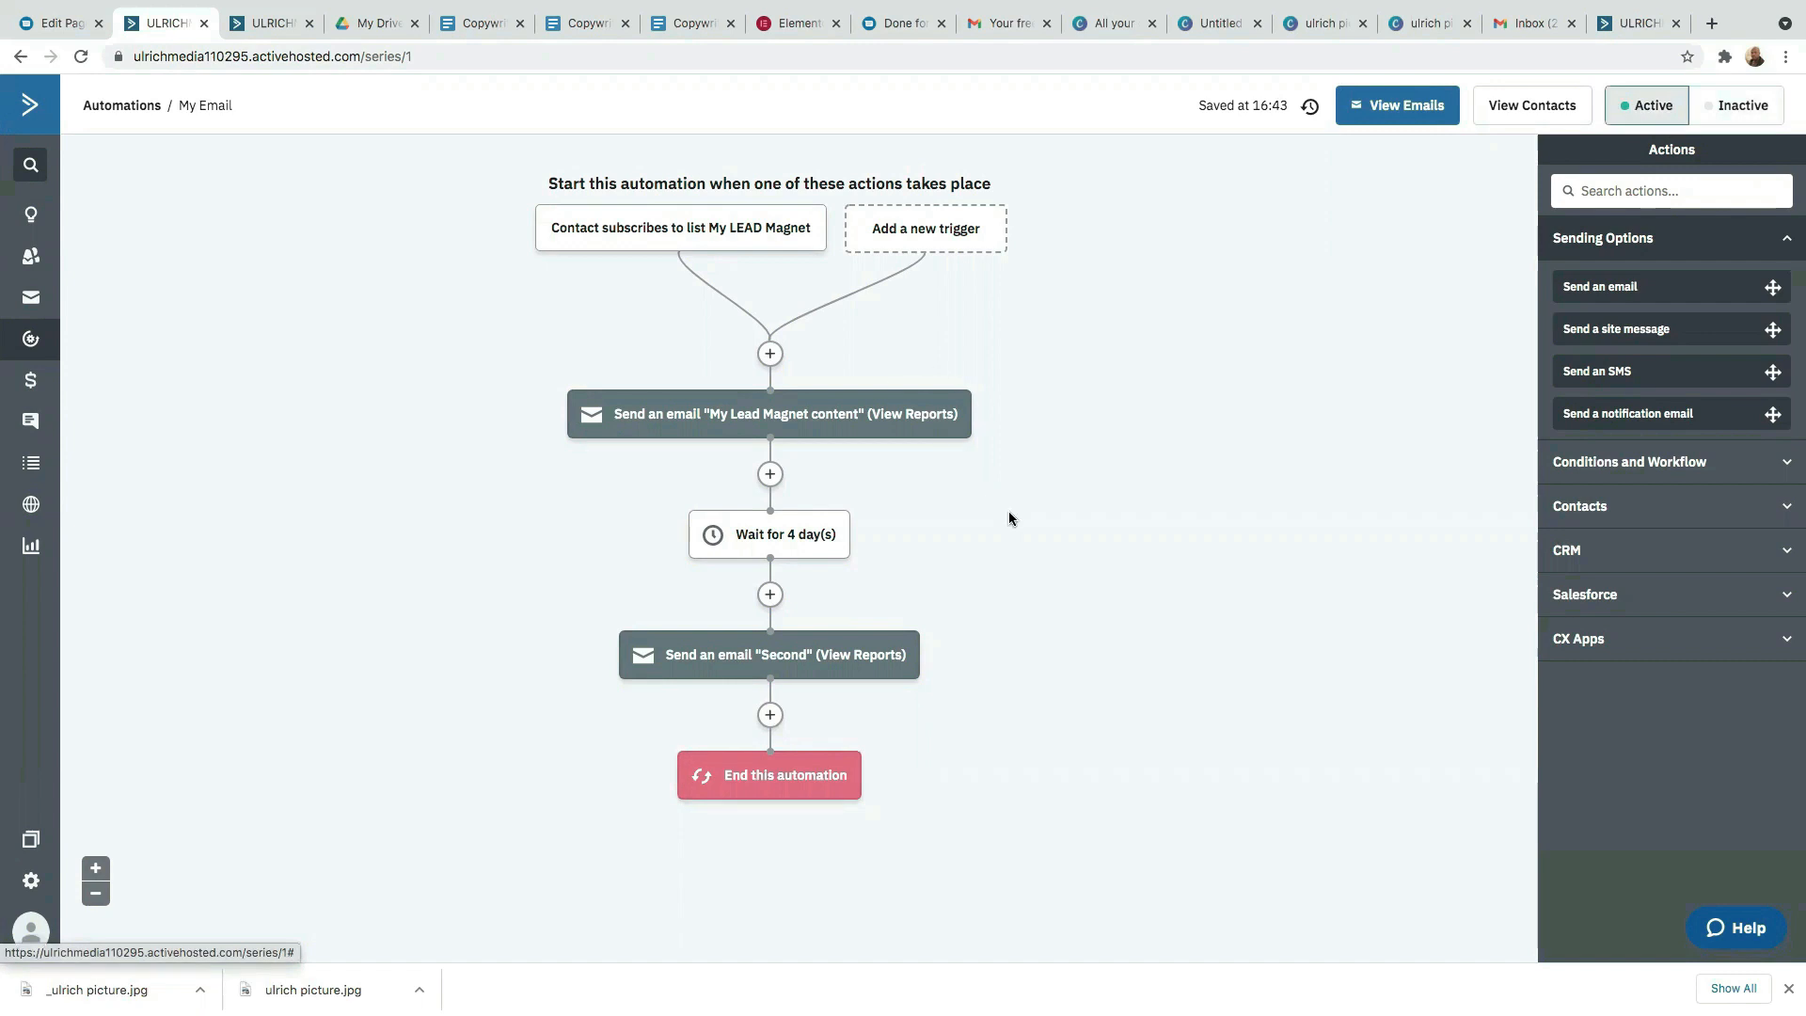
scroll(1108, 533, "down", 1)
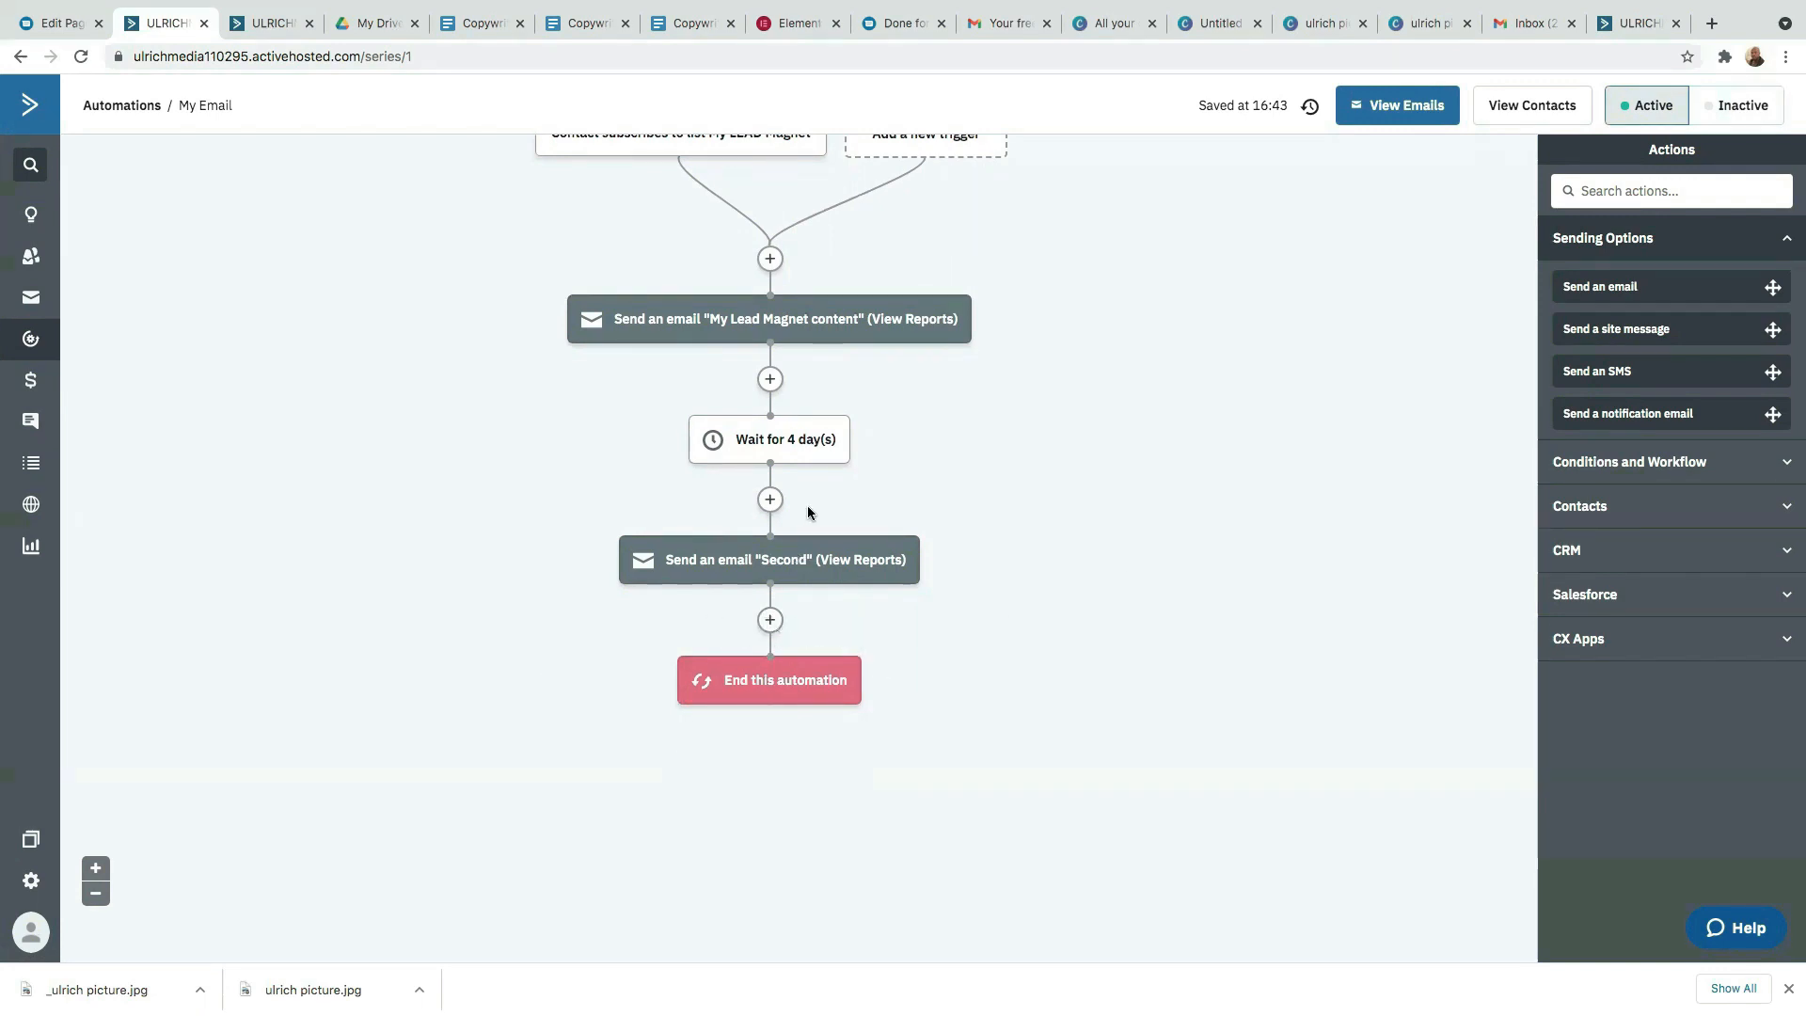
scroll(752, 495, "up", 1)
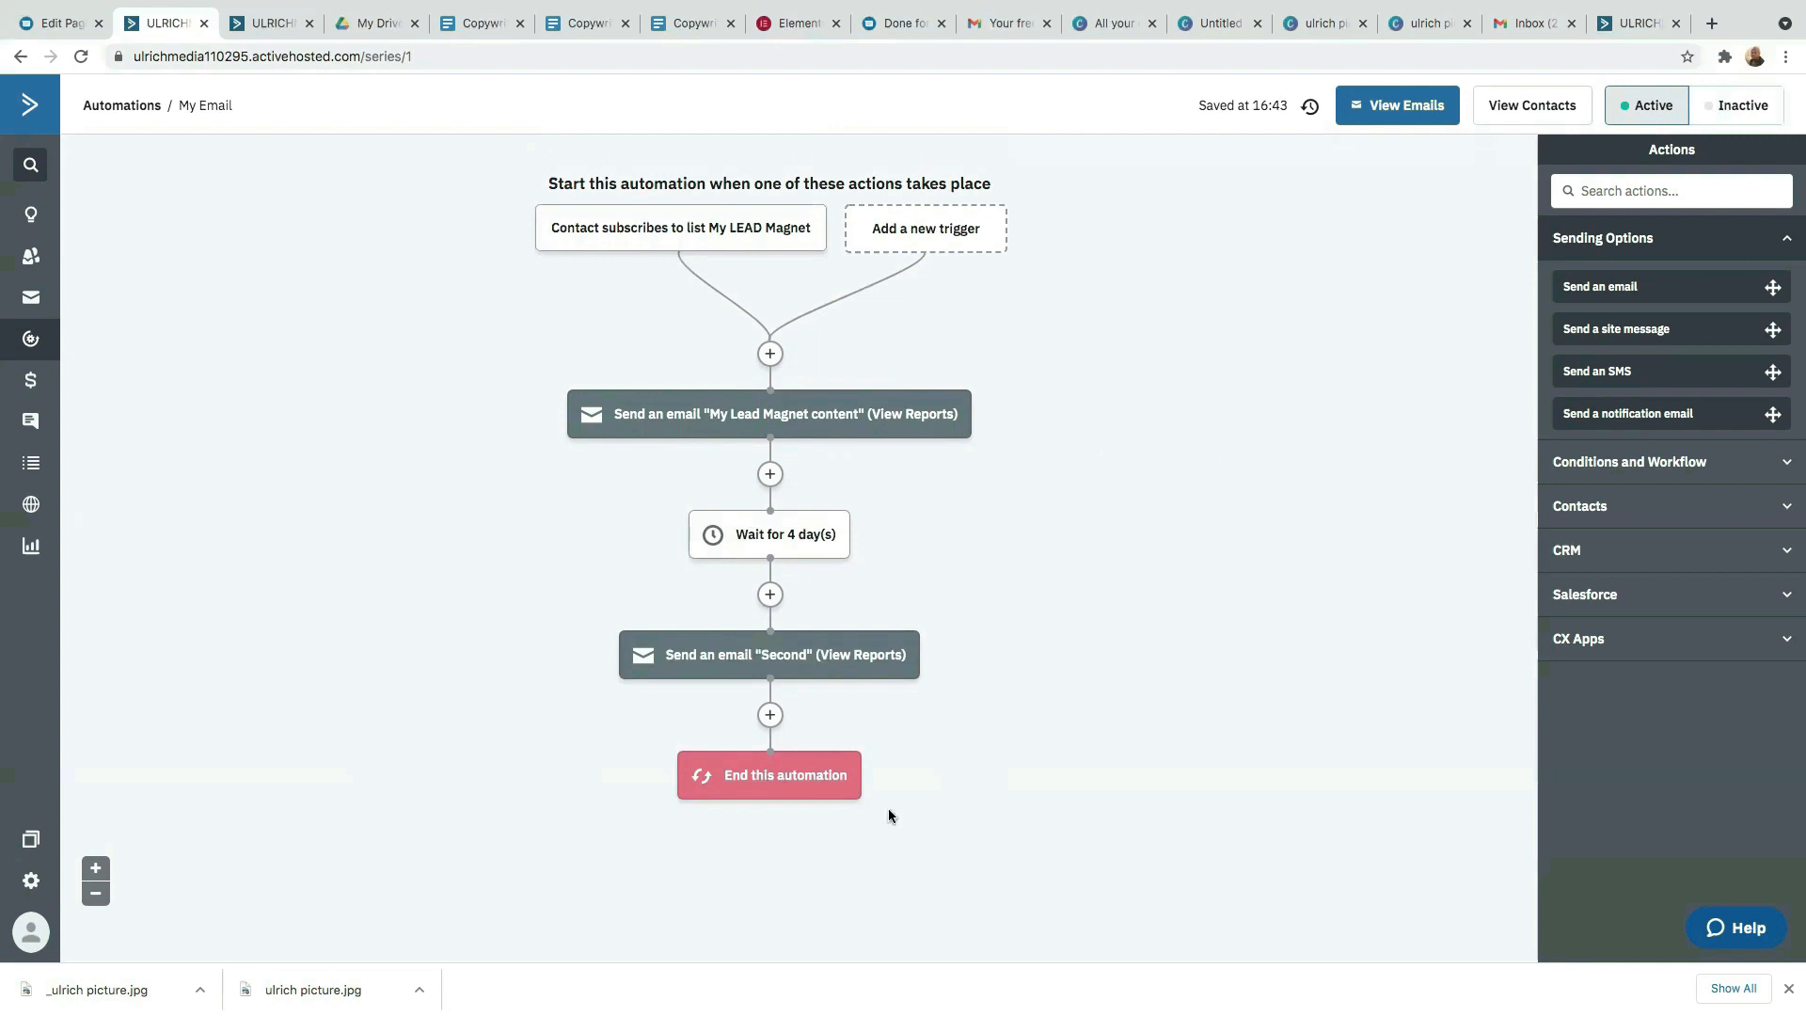
mouse_move(620, 643)
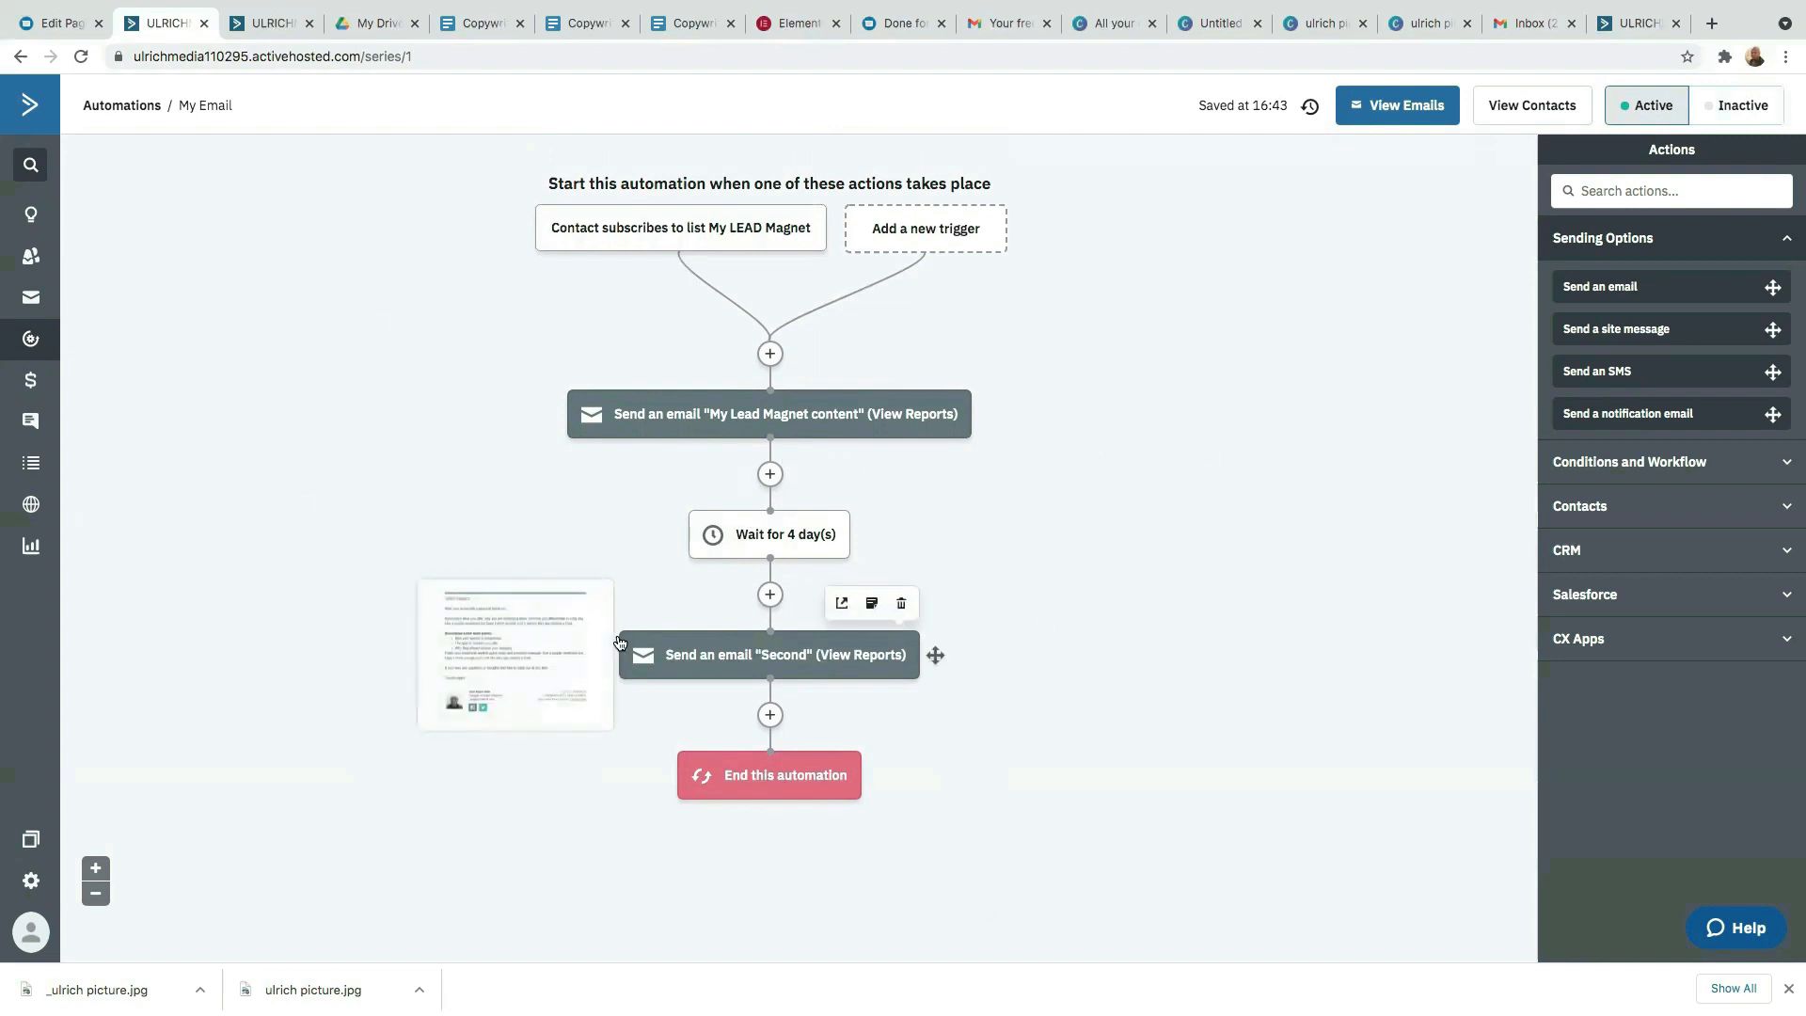